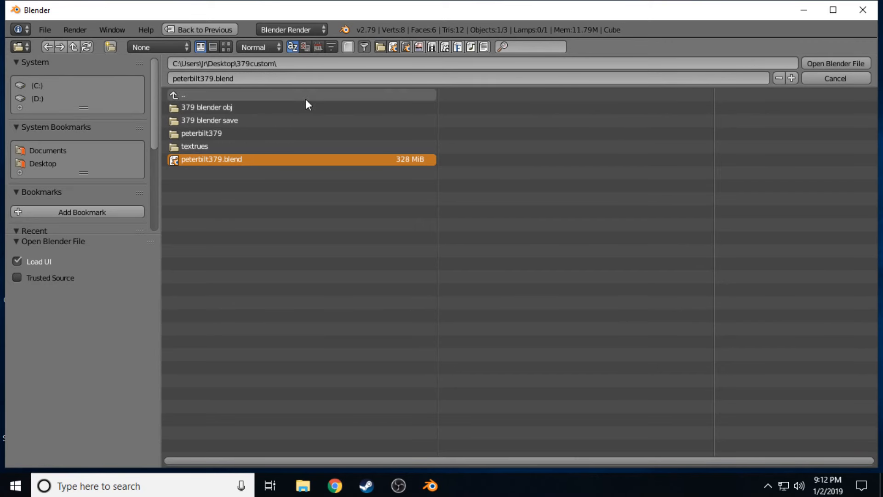
pyautogui.click(813, 60)
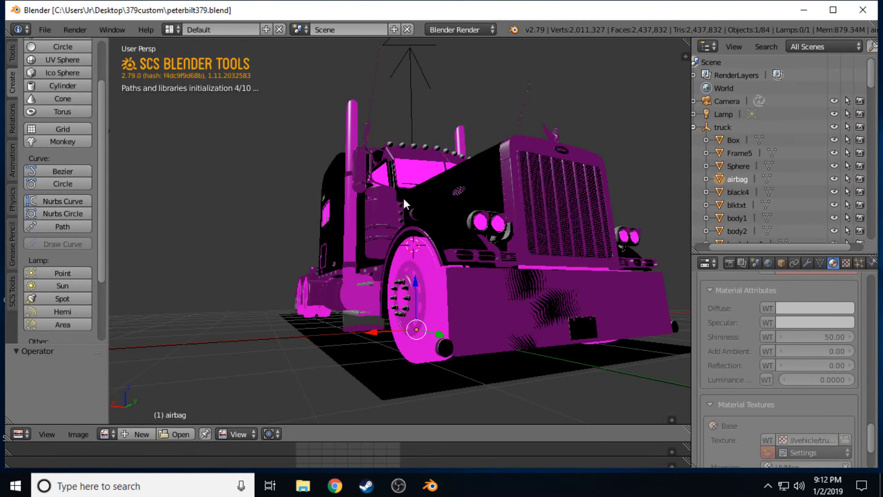
pyautogui.click(37, 29)
pyautogui.click(48, 45)
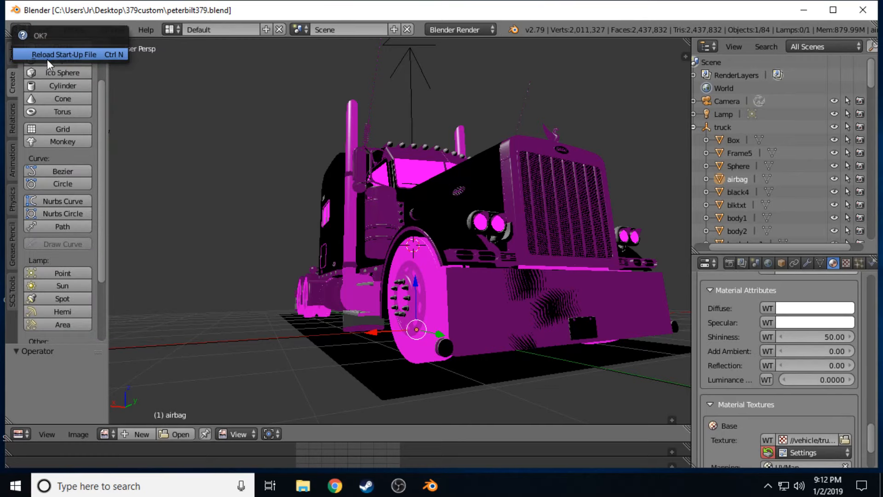
pyautogui.click(65, 54)
# Open 93w9.blend from the 1990's w900 flattop folder inside Desktop\randoms\3d Models.
pyautogui.click(45, 30)
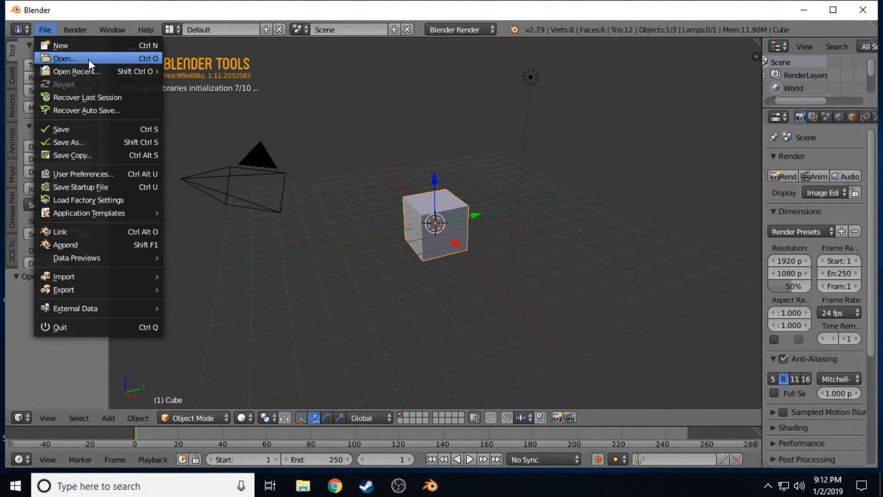
pyautogui.click(89, 59)
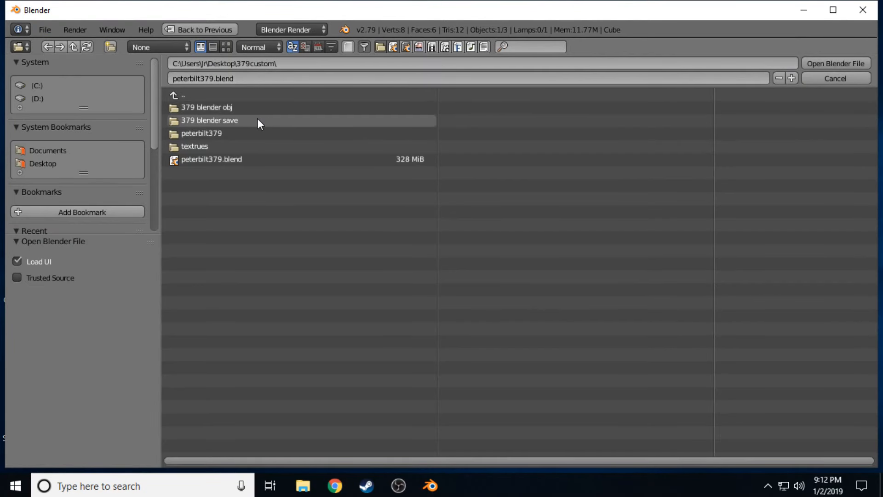
pyautogui.click(183, 96)
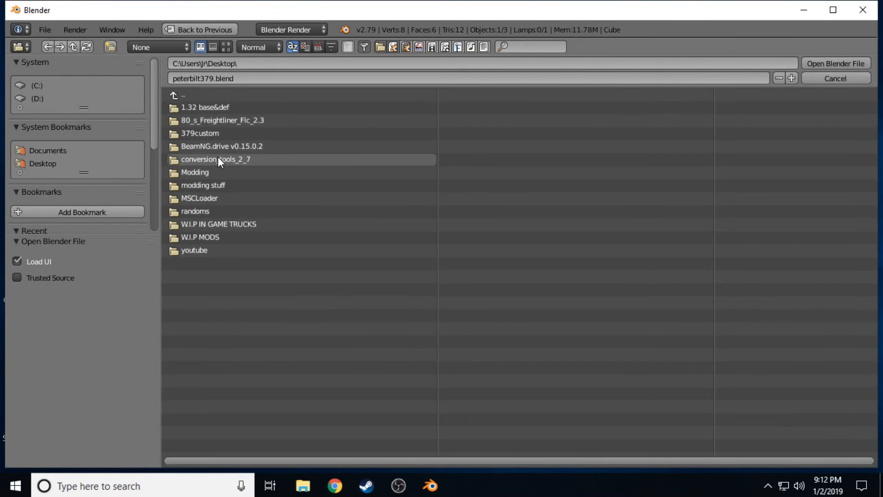
pyautogui.click(192, 208)
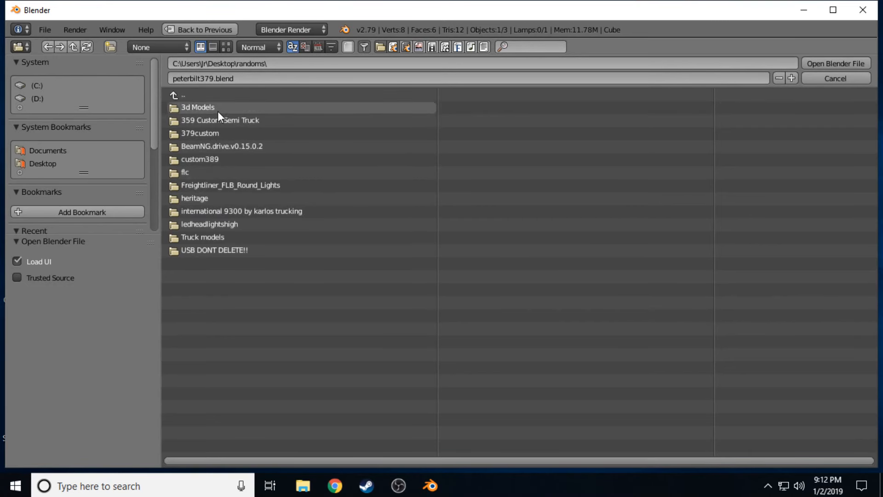
pyautogui.click(217, 134)
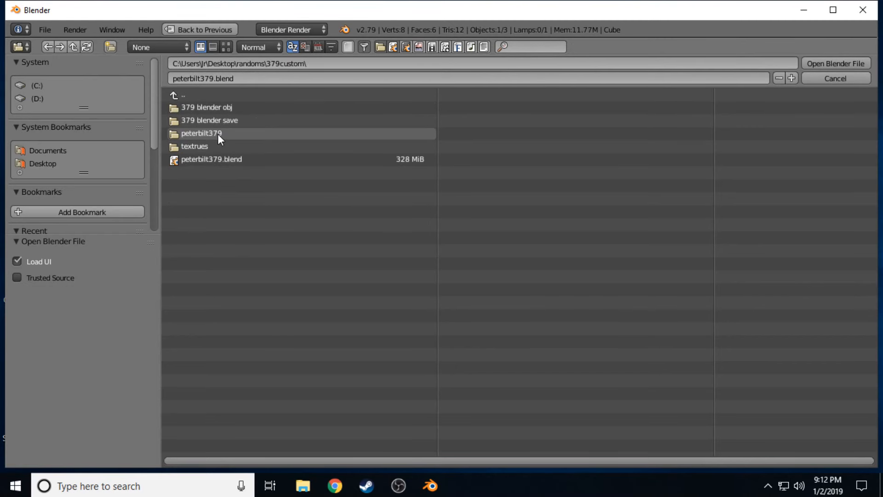
pyautogui.click(228, 96)
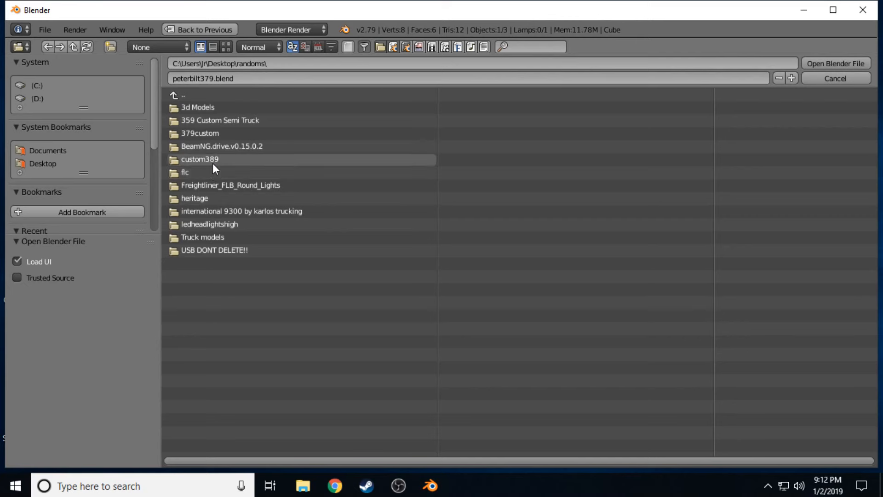
pyautogui.click(211, 110)
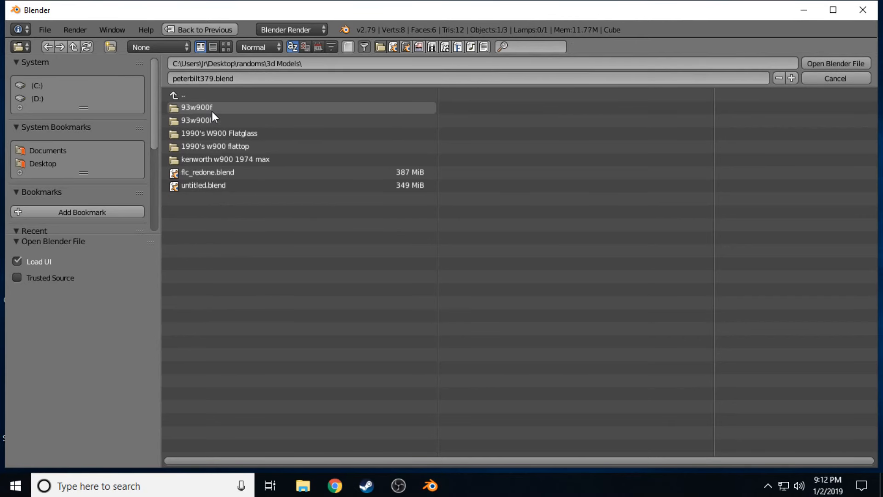
pyautogui.click(227, 148)
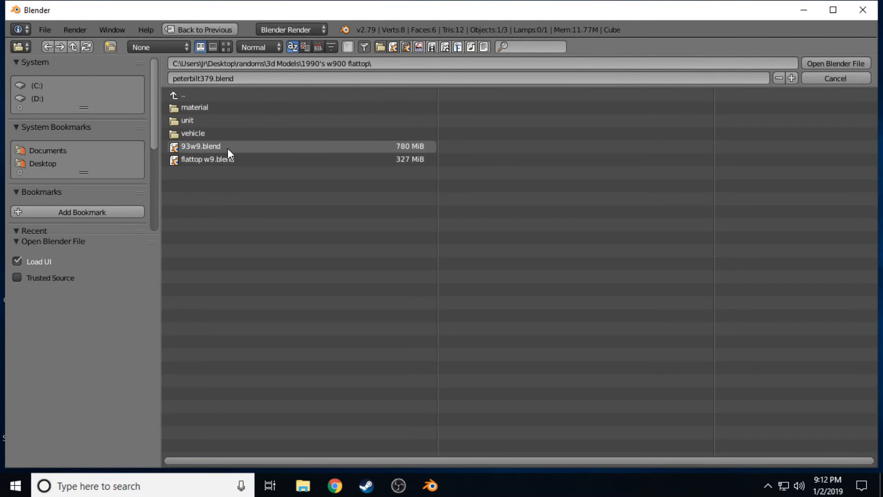
pyautogui.click(227, 155)
pyautogui.click(226, 149)
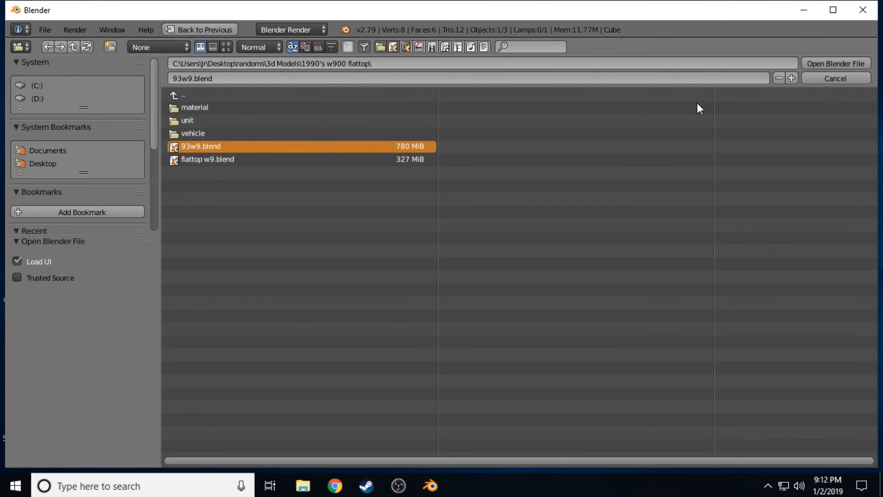
pyautogui.click(828, 62)
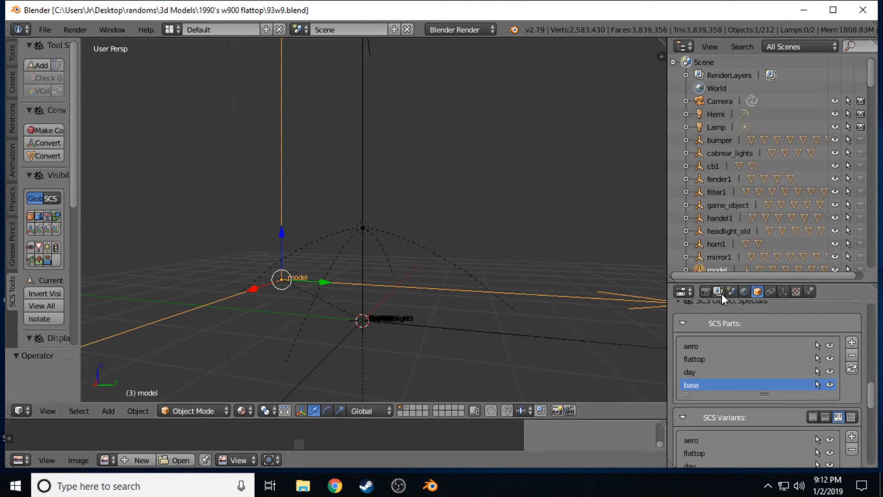
# Set the SCS Project Base Path in the scene's path settings to the randoms\3d Models\1990's w900 flattop folder.
pyautogui.click(745, 292)
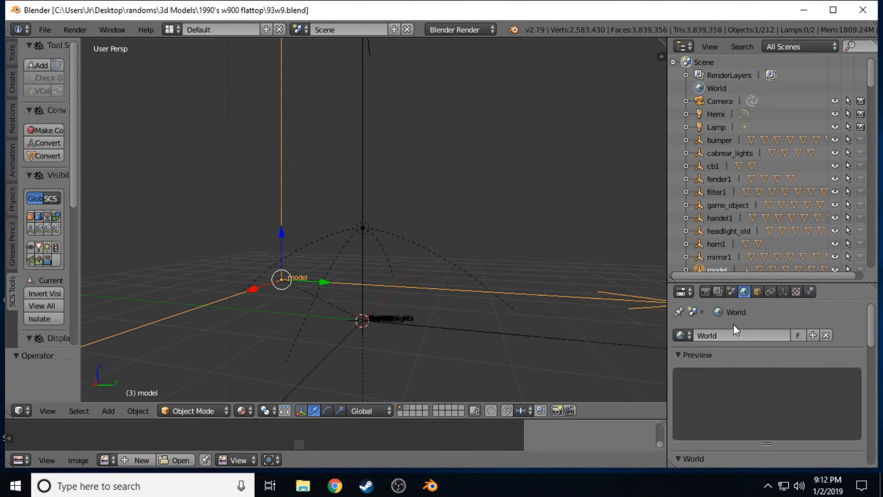
pyautogui.click(731, 292)
pyautogui.scroll(-15, 730, 355)
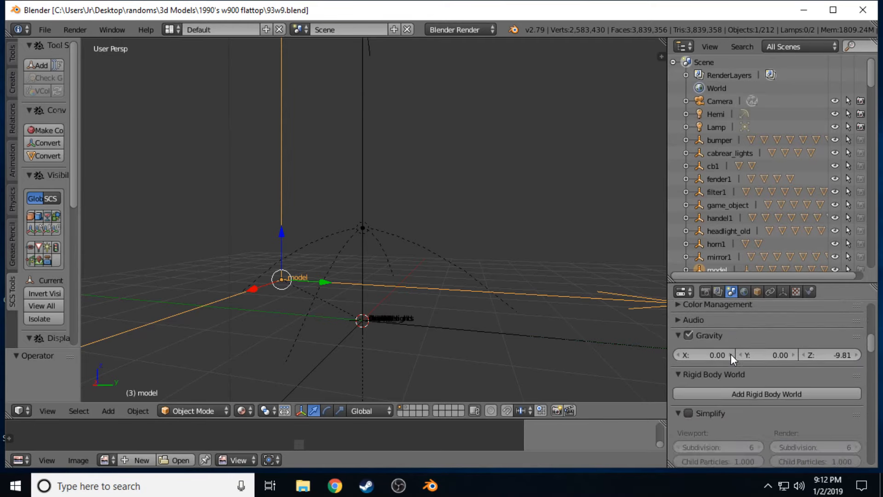
pyautogui.scroll(3, 729, 355)
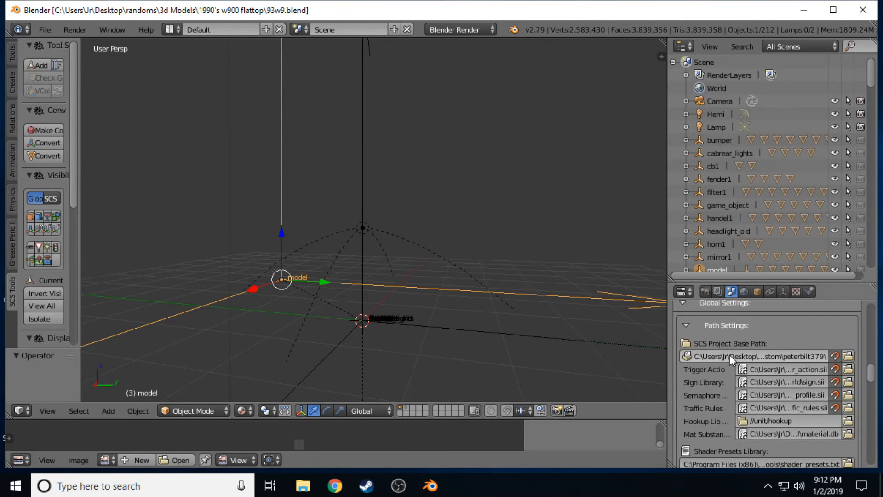
pyautogui.click(852, 355)
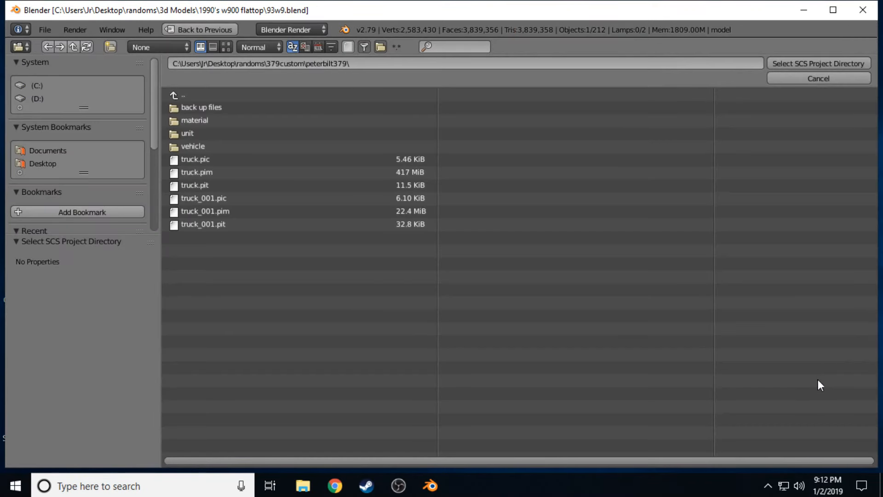
pyautogui.click(265, 96)
pyautogui.click(259, 96)
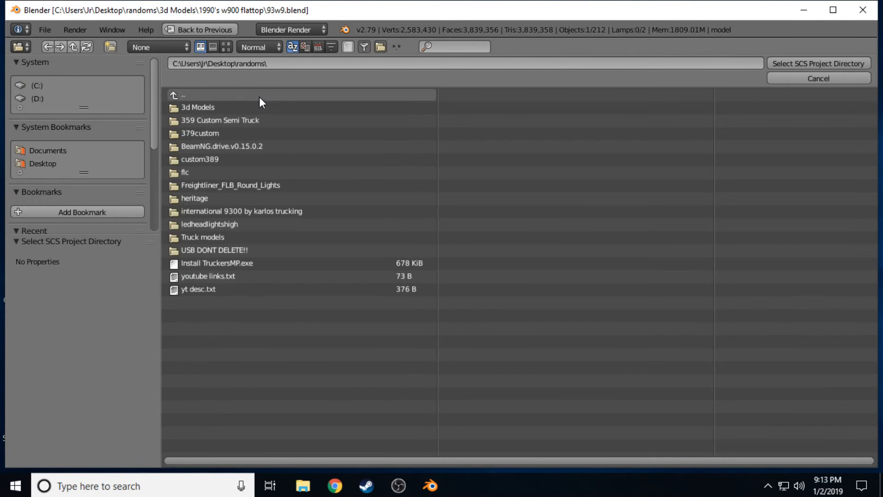
pyautogui.click(255, 107)
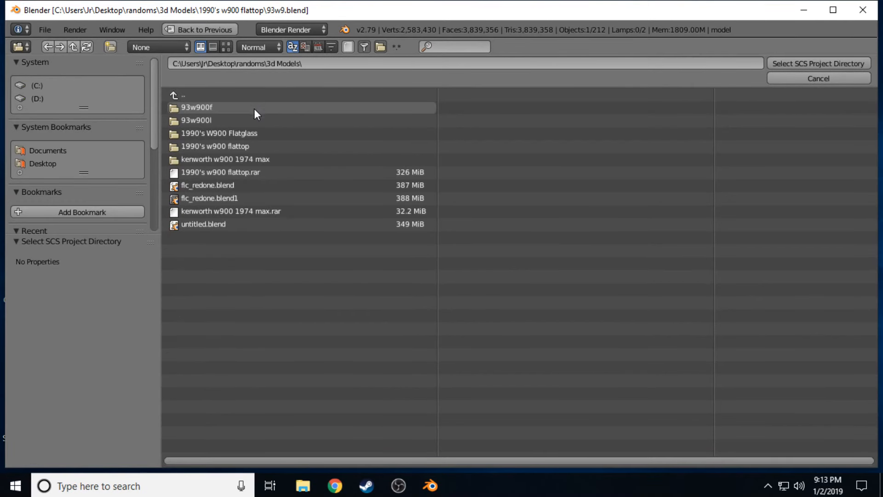
pyautogui.click(249, 147)
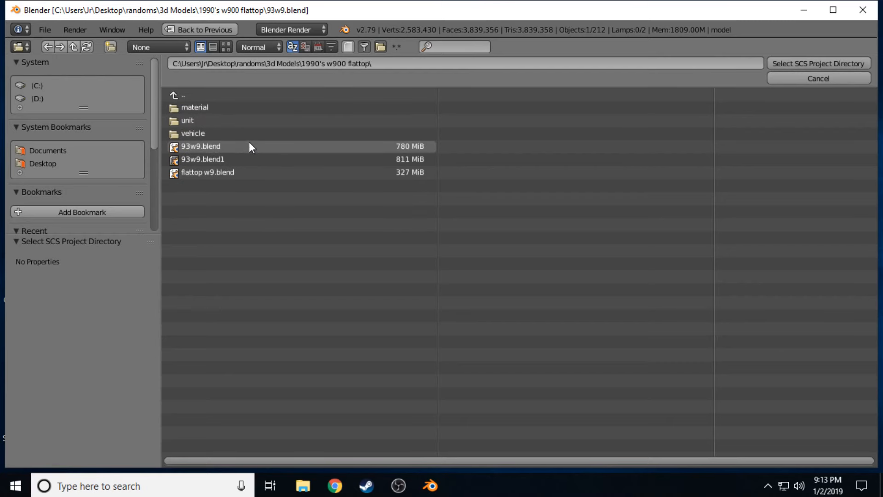
pyautogui.click(814, 63)
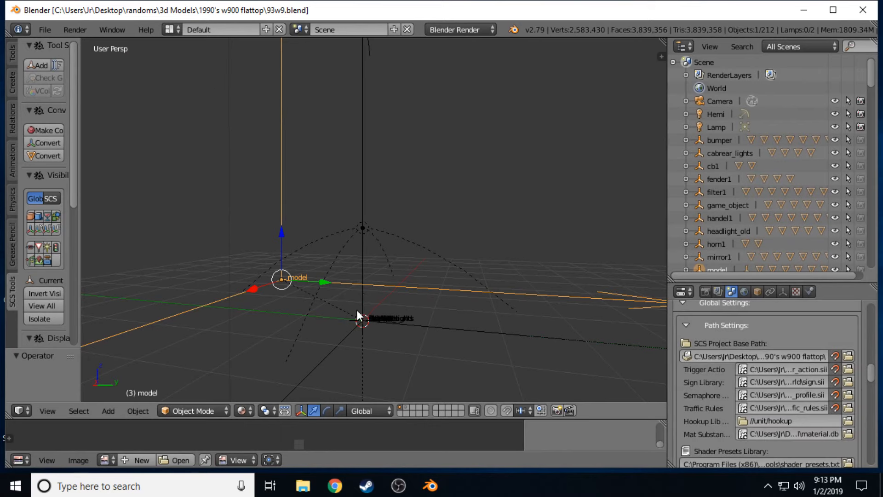
# Select the truck root object in the outliner and display its SCS Parts list.
pyautogui.scroll(-5, 357, 311)
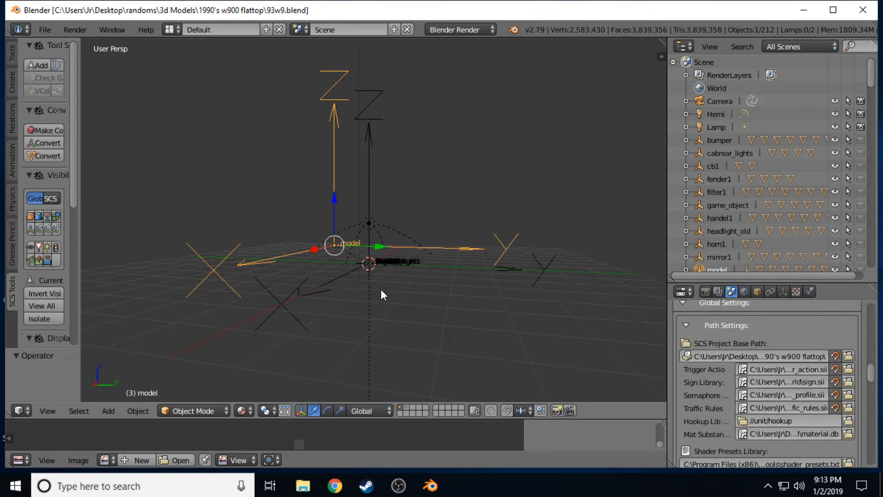
pyautogui.moveTo(380, 292); pyautogui.dragTo(443, 301, button='middle')
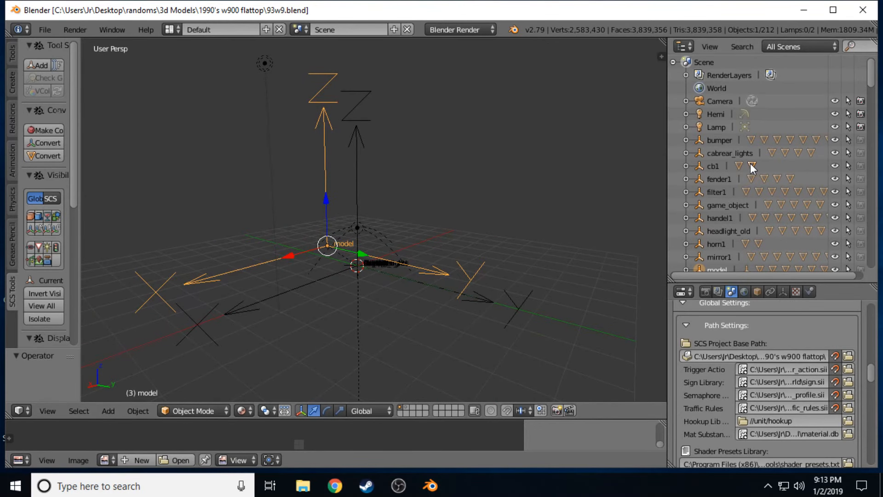
pyautogui.scroll(-3, 828, 133)
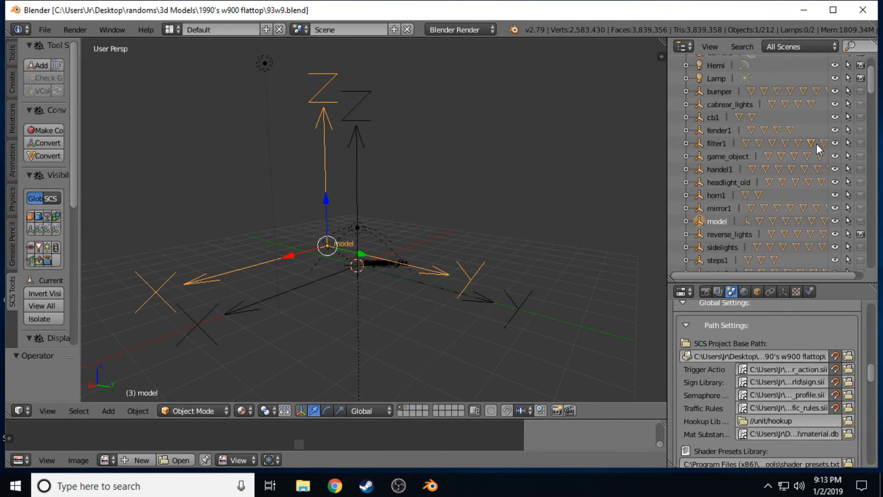
pyautogui.scroll(-10, 812, 151)
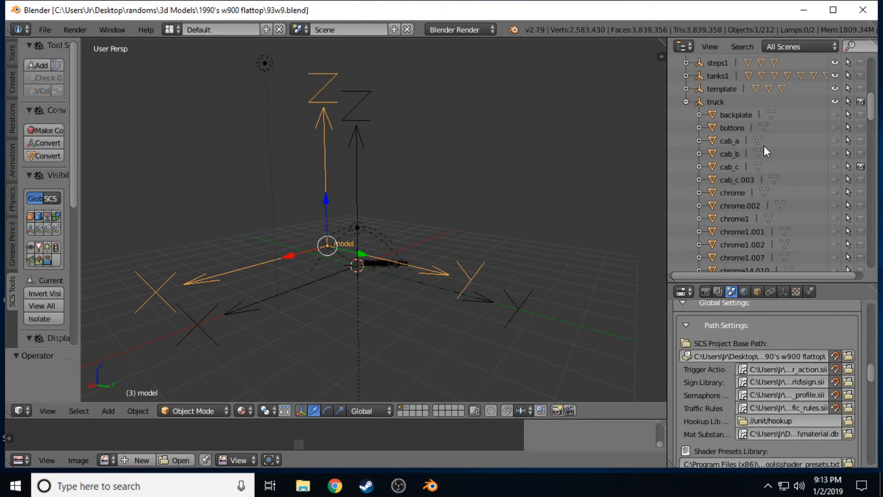
pyautogui.click(719, 103)
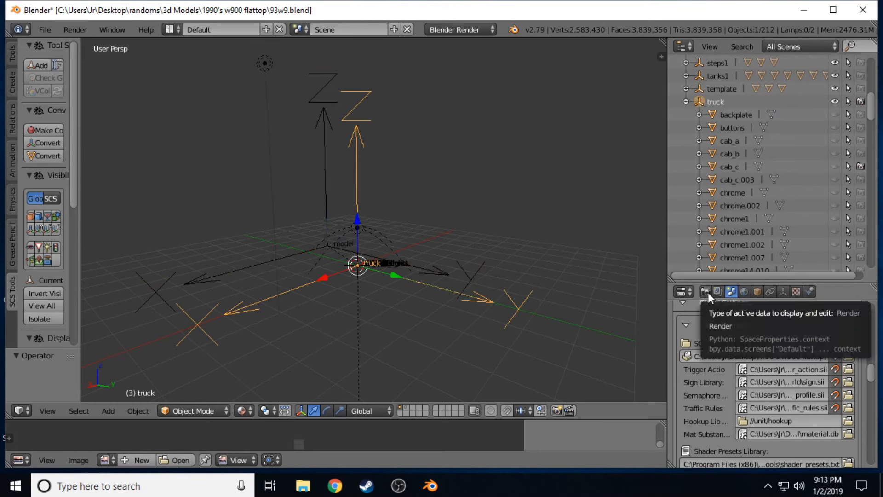
pyautogui.click(756, 291)
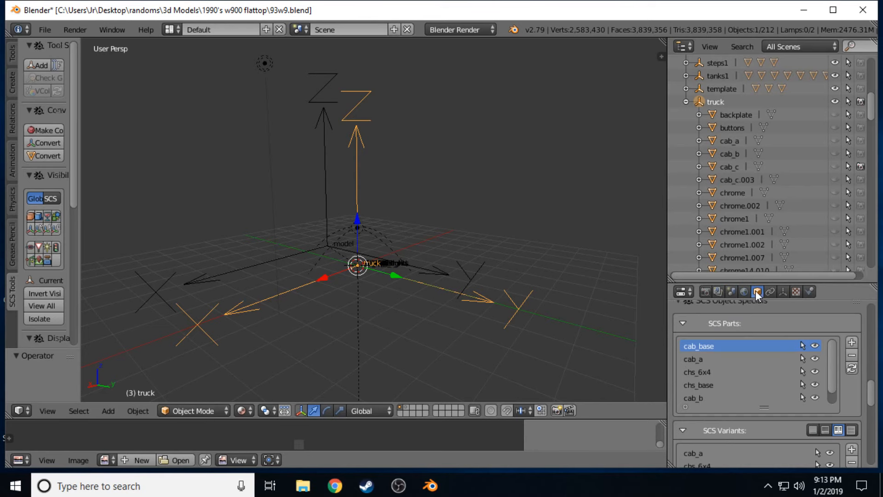
# Show the truck's cab_base part, examine it in the viewport, and hide it again.
pyautogui.click(814, 346)
pyautogui.scroll(4, 406, 278)
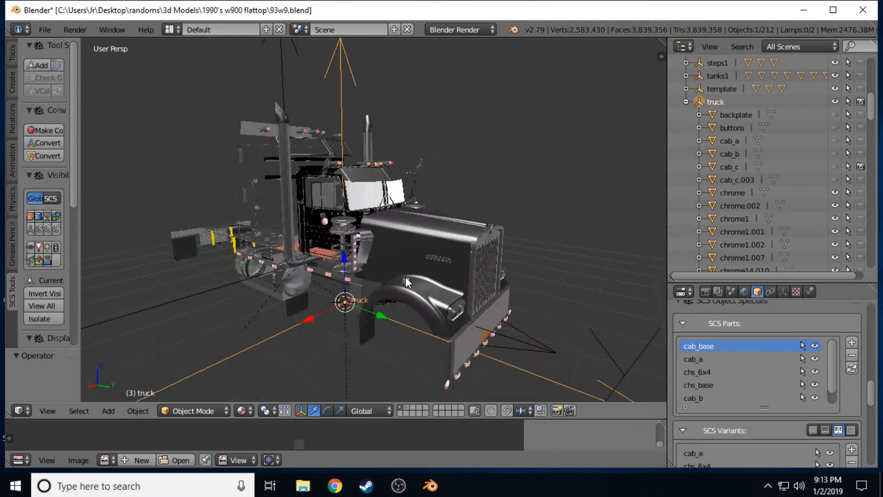
pyautogui.moveTo(404, 277); pyautogui.dragTo(382, 281, button='middle')
pyautogui.click(814, 345)
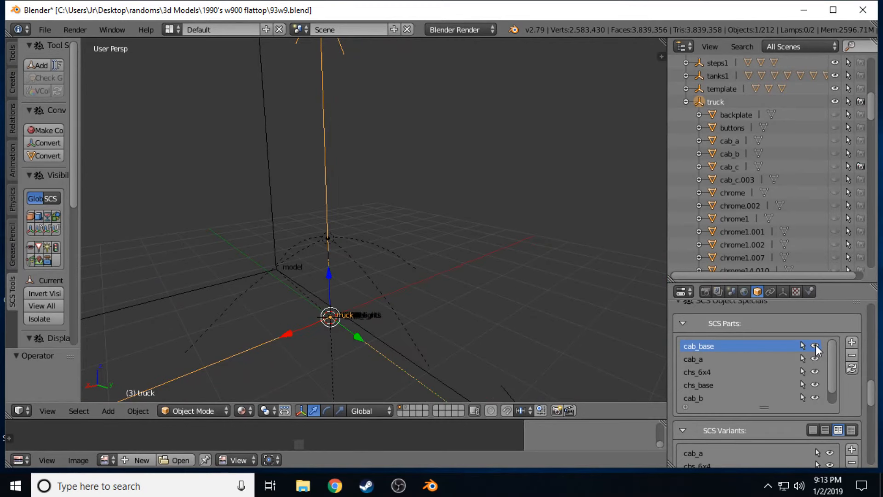
# Show the cab_a part, examine the cab and hood from the side, and hide it again.
pyautogui.click(815, 359)
pyautogui.moveTo(596, 322); pyautogui.dragTo(437, 331, button='middle')
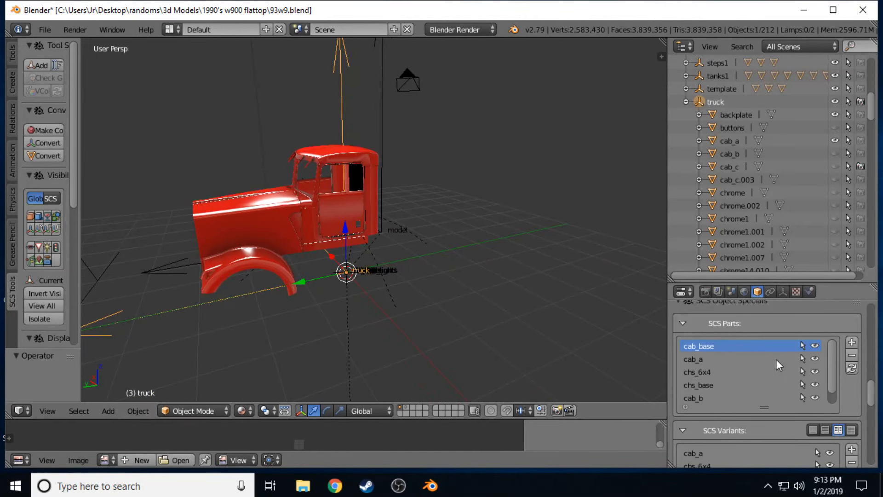
pyautogui.click(815, 359)
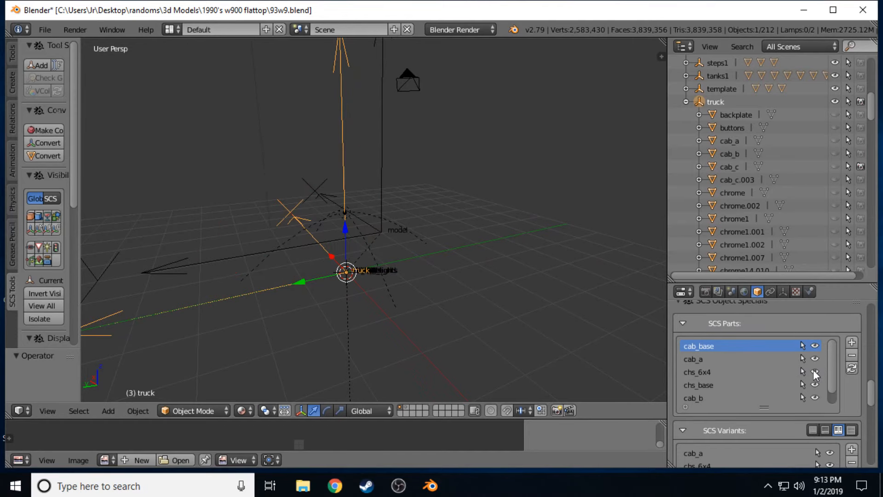
# Show the chs_6x4 chassis part together with the cab_b sleeper cab part.
pyautogui.click(813, 370)
pyautogui.moveTo(590, 327); pyautogui.dragTo(353, 156, button='middle')
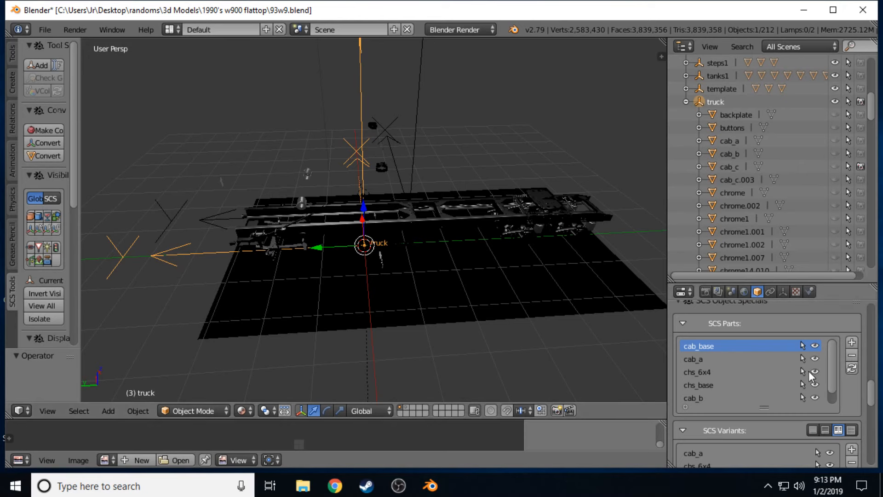
pyautogui.click(814, 398)
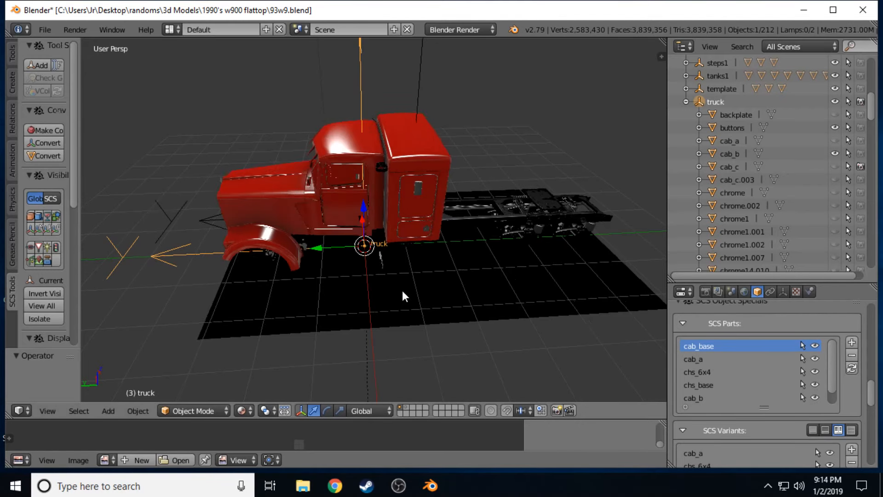
pyautogui.moveTo(402, 290); pyautogui.dragTo(457, 260, button='middle')
pyautogui.scroll(-1, 822, 376)
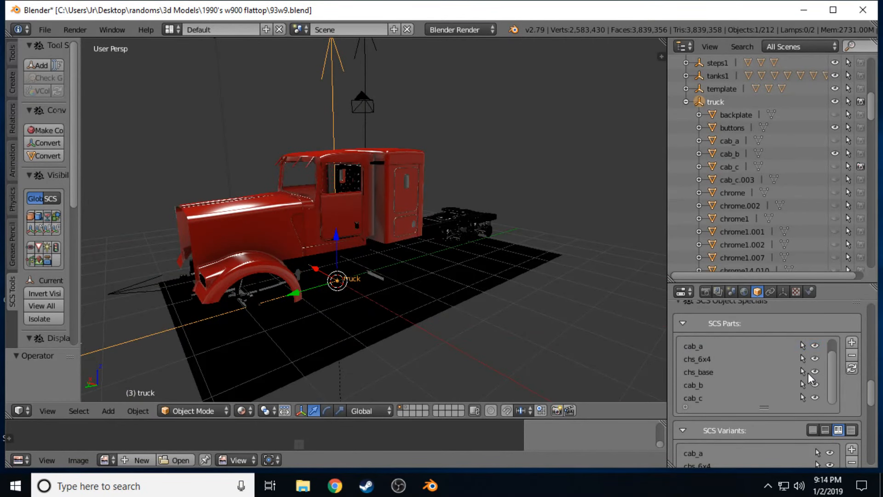
# Show the cab_c part and hide cab_b so the larger sleeper cab can be examined alone.
pyautogui.click(815, 397)
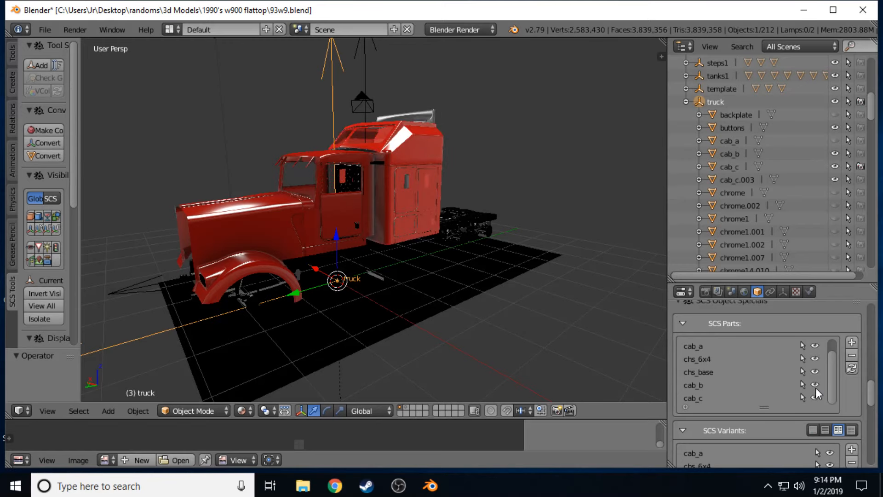
pyautogui.click(816, 385)
pyautogui.scroll(3, 358, 218)
pyautogui.moveTo(358, 218); pyautogui.dragTo(556, 148, button='middle')
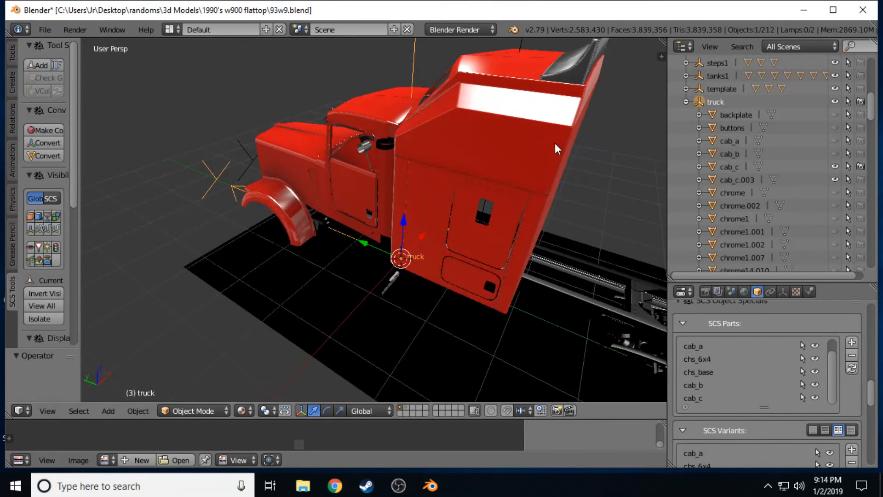
# Select the tail_c roof wing, find it in the outliner under truck, and toggle its visibility off and on.
pyautogui.rightClick(575, 70)
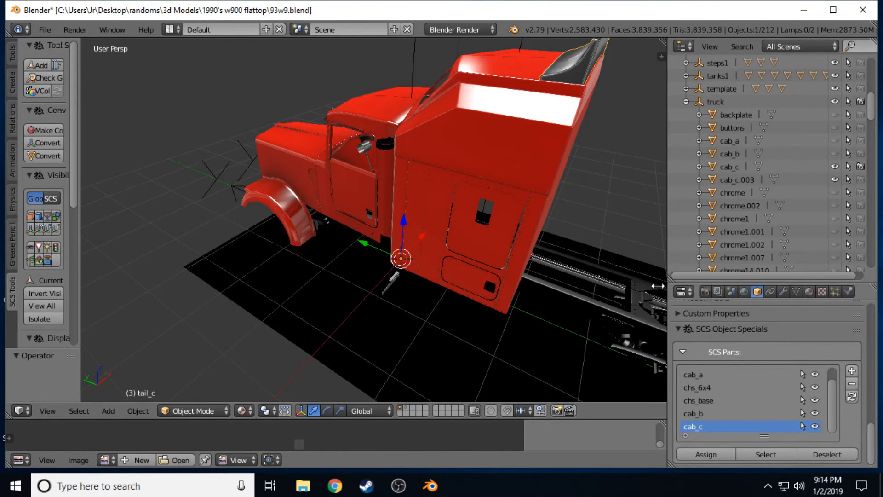
pyautogui.moveTo(518, 176); pyautogui.dragTo(468, 192, button='middle')
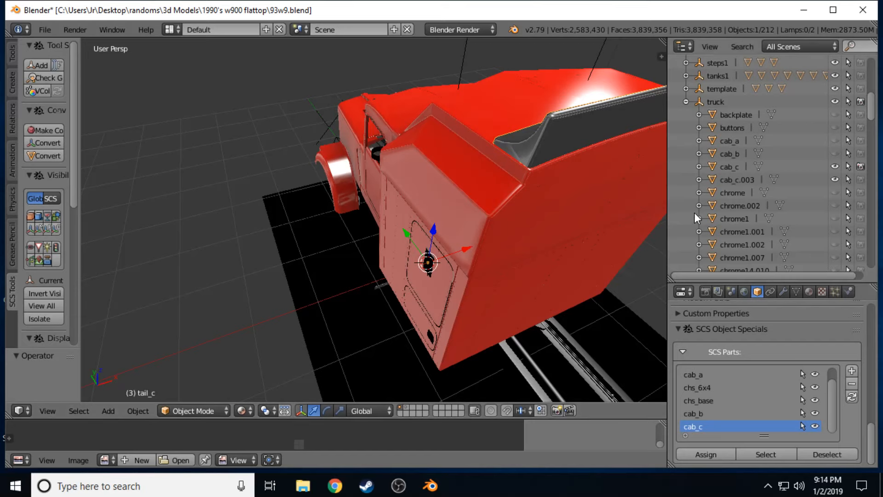
pyautogui.scroll(-10, 721, 207)
pyautogui.scroll(-15, 718, 205)
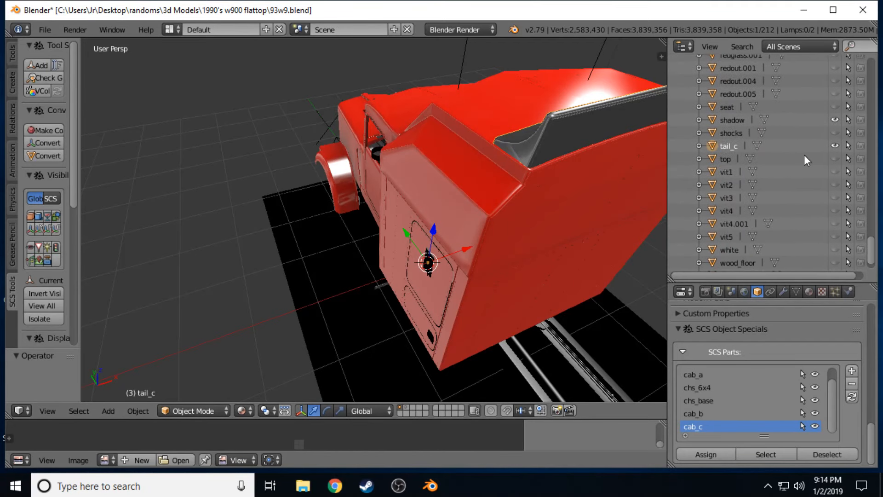
pyautogui.click(834, 146)
pyautogui.click(834, 146)
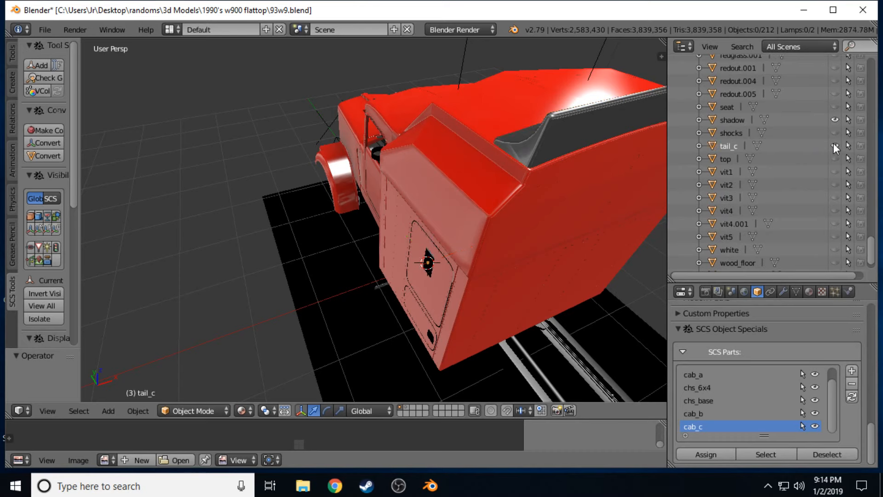
pyautogui.click(727, 145)
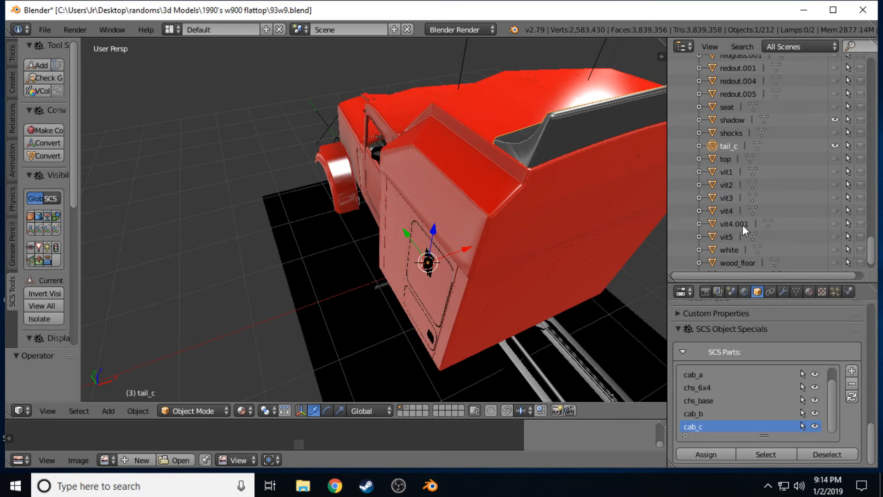
# Widen the tool shelf and, with the tail_c wing selected, add an SCS root object named wing1.
pyautogui.scroll(20, 723, 143)
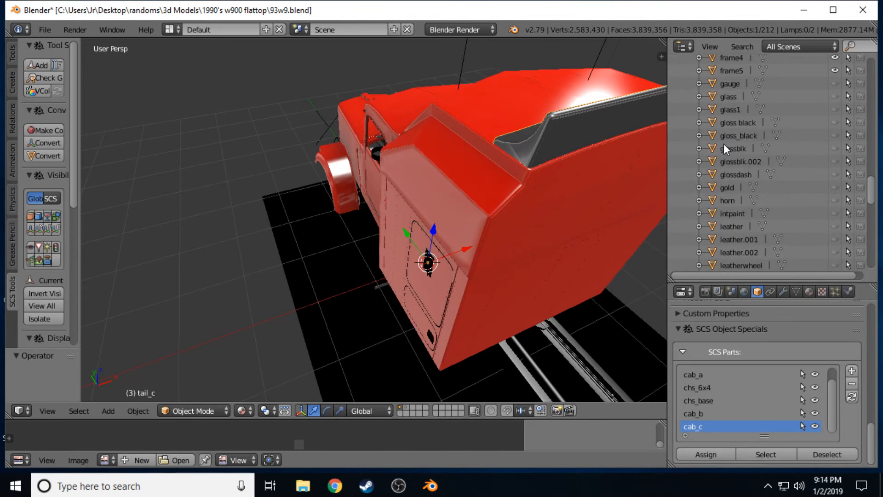
pyautogui.scroll(15, 725, 144)
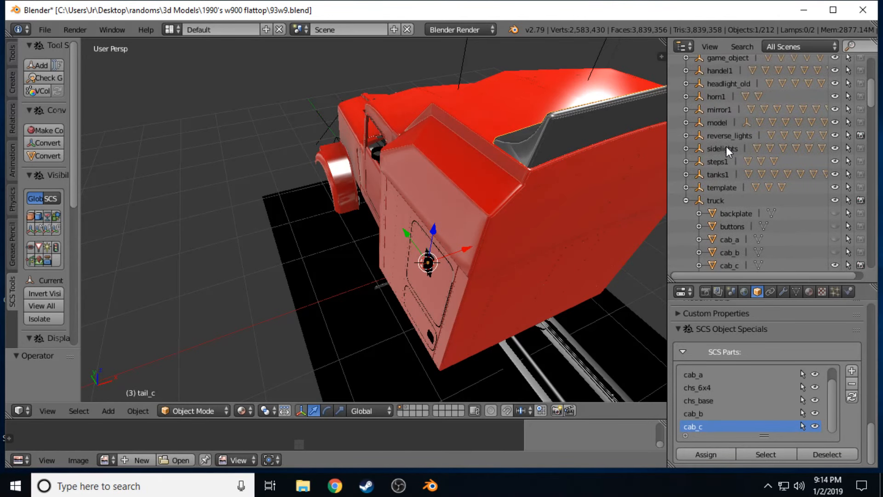
pyautogui.scroll(2, 727, 147)
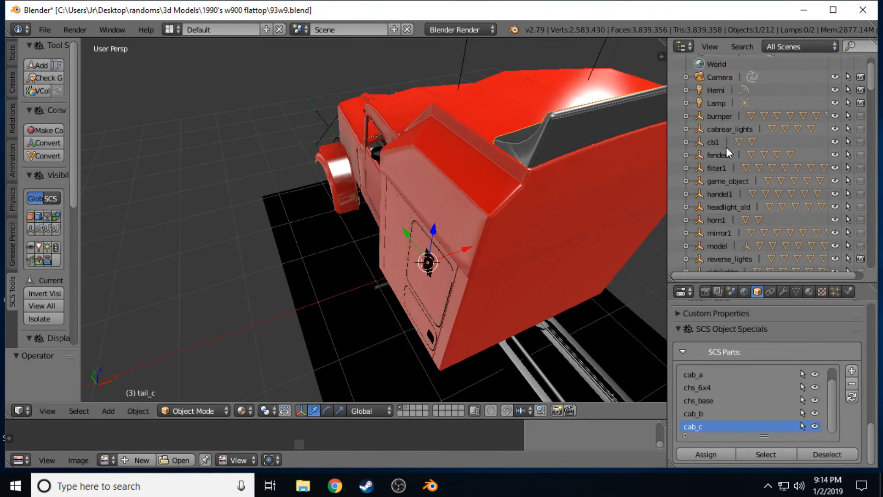
pyautogui.scroll(-2, 726, 148)
pyautogui.scroll(-2, 726, 148)
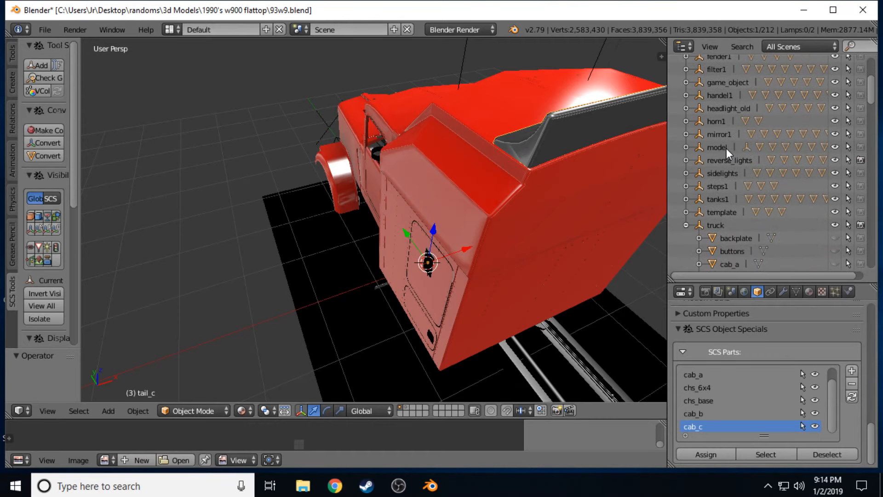
pyautogui.moveTo(118, 83); pyautogui.dragTo(230, 106, button='middle')
pyautogui.moveTo(79, 75); pyautogui.dragTo(146, 78)
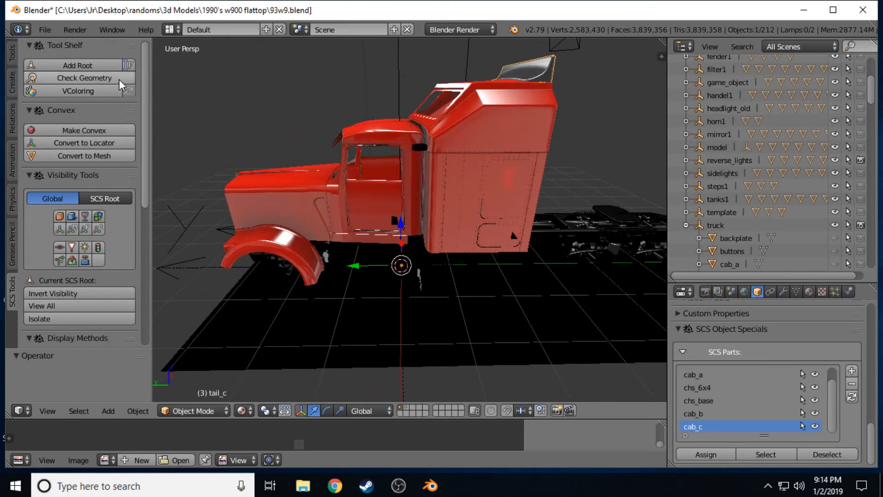
pyautogui.click(129, 67)
pyautogui.click(214, 84)
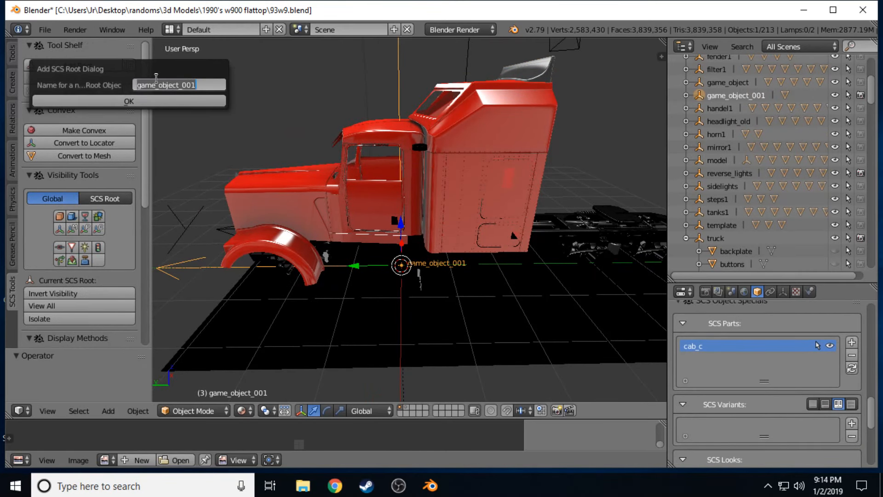
pyautogui.write('wing1')
pyautogui.press('Return')
pyautogui.click(134, 104)
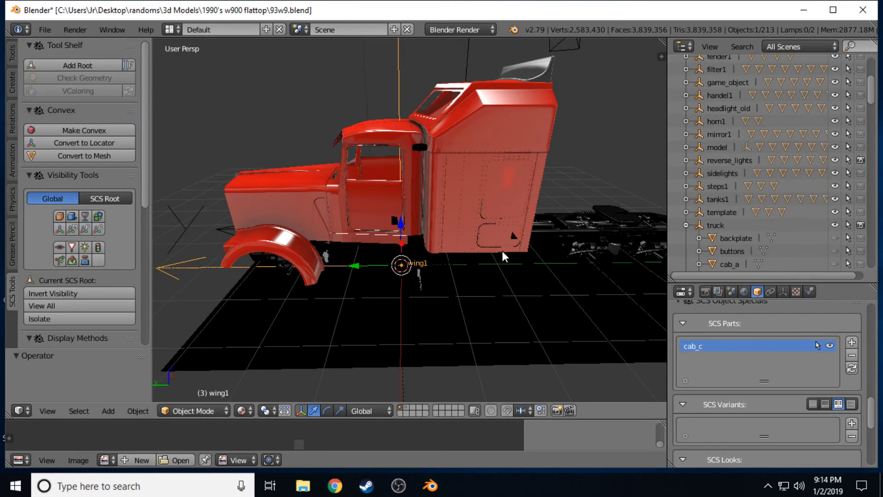
# Rename the cab_c part of the wing1 root to default.
pyautogui.scroll(2, 764, 177)
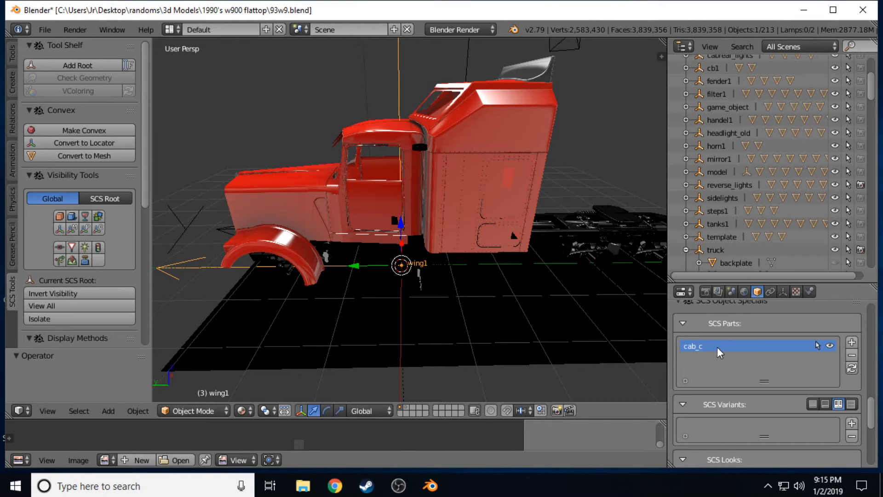
pyautogui.doubleClick(702, 348)
pyautogui.press('BackSpace')
pyautogui.write('default')
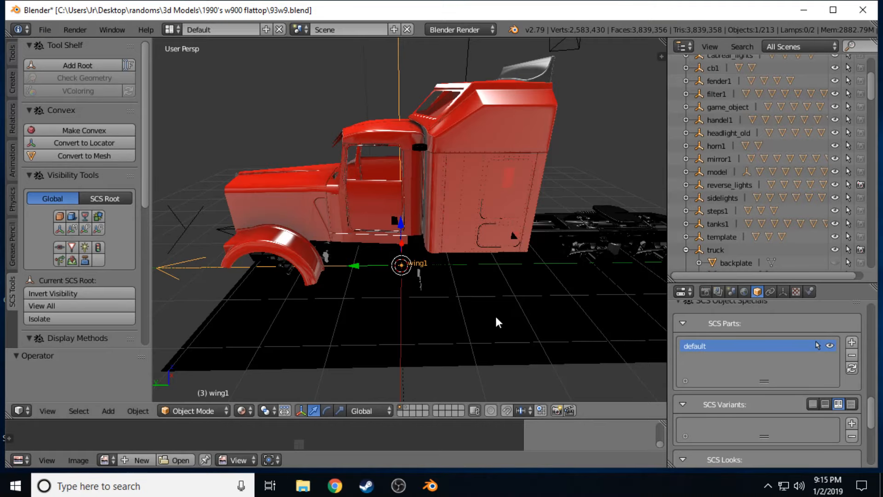
# Hide the truck's cab_c part, and hide the default part holding the tail_c roof wing.
pyautogui.moveTo(495, 313); pyautogui.dragTo(625, 308, button='middle')
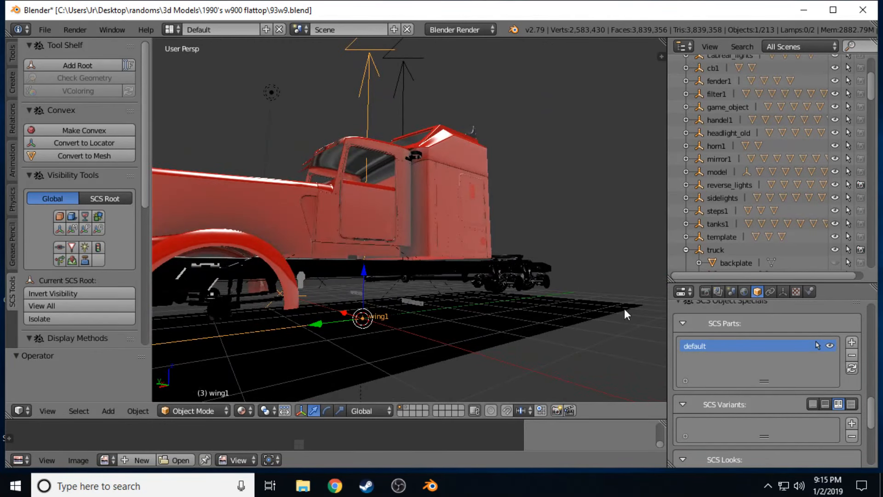
pyautogui.scroll(-2, 712, 225)
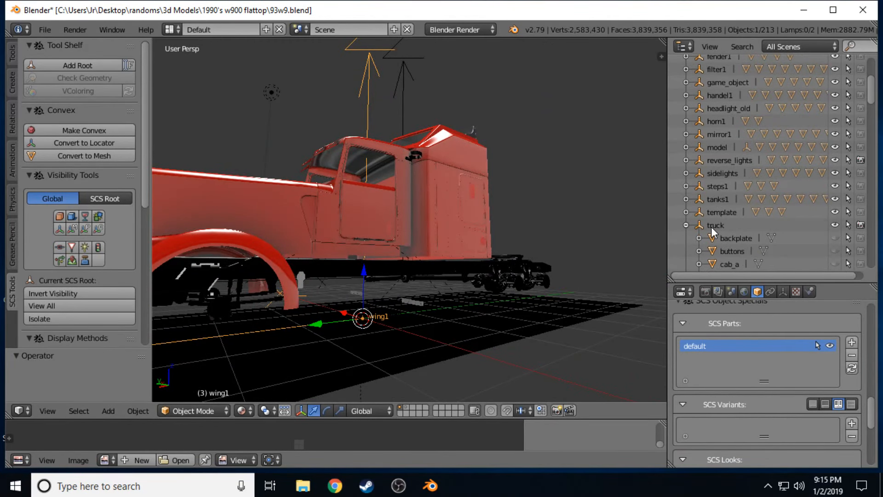
pyautogui.click(711, 227)
pyautogui.click(814, 398)
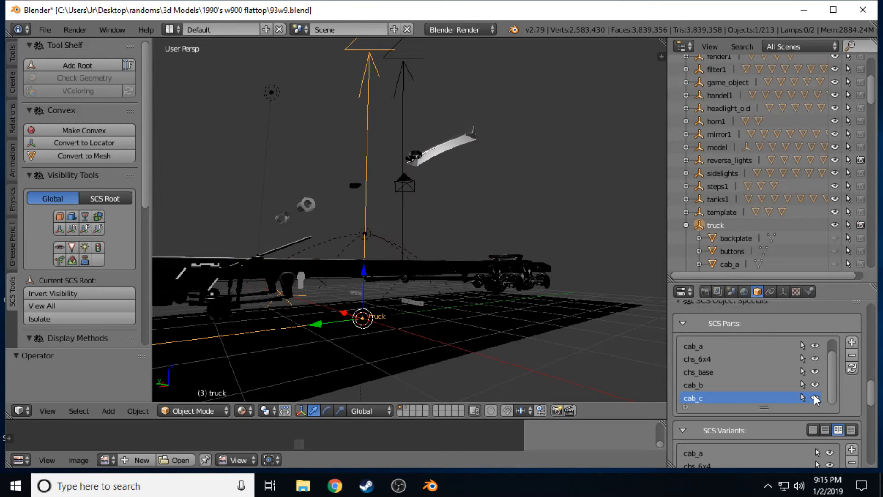
pyautogui.moveTo(598, 299); pyautogui.dragTo(386, 304, button='middle')
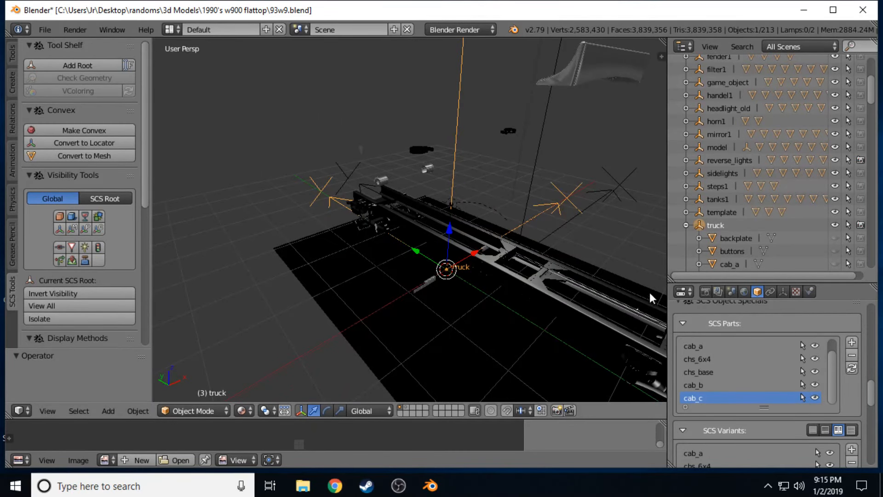
pyautogui.rightClick(594, 69)
pyautogui.click(829, 374)
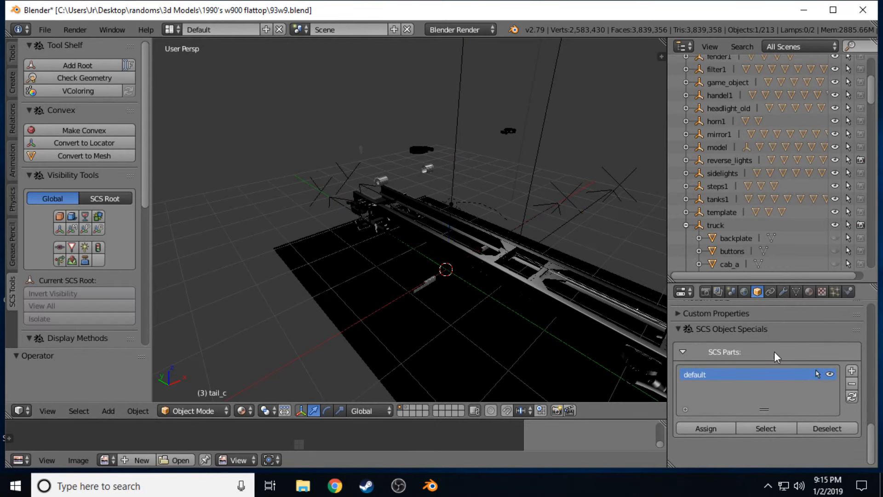
# Select the frame5 pieces floating above the chassis and toggle the chs_6x4 part's visibility off and on.
pyautogui.moveTo(662, 322); pyautogui.dragTo(233, 270, button='middle')
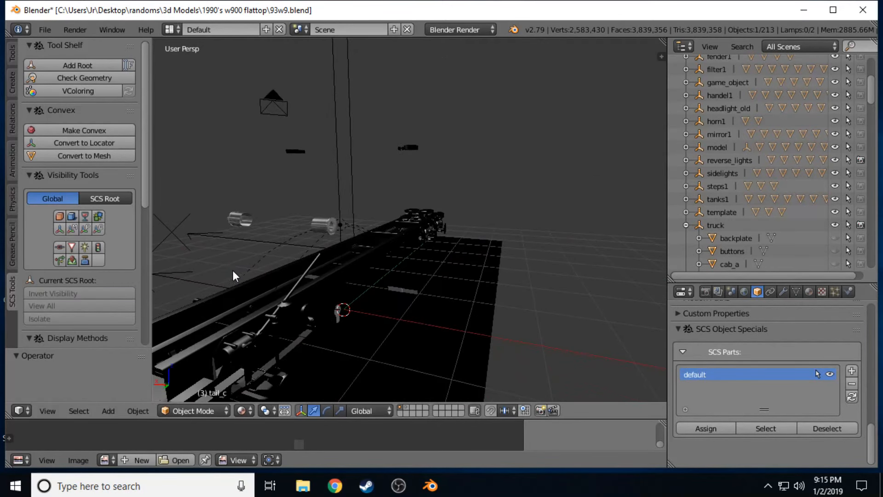
pyautogui.rightClick(313, 224)
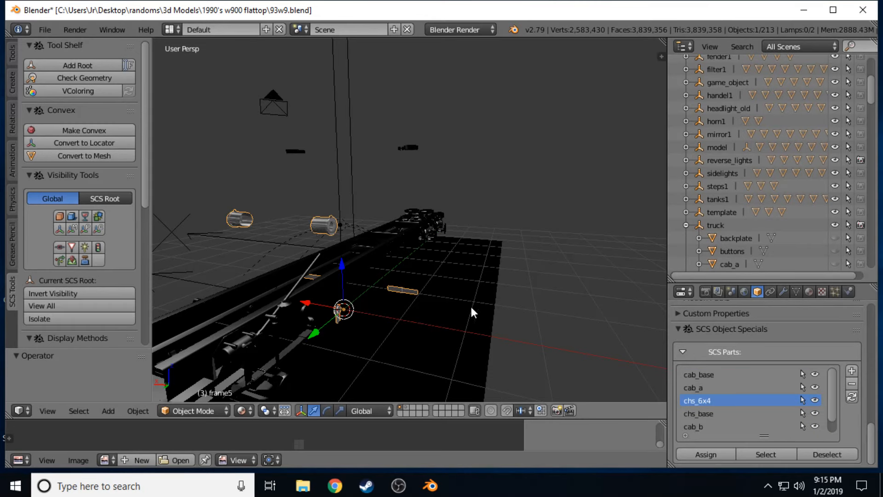
pyautogui.click(814, 400)
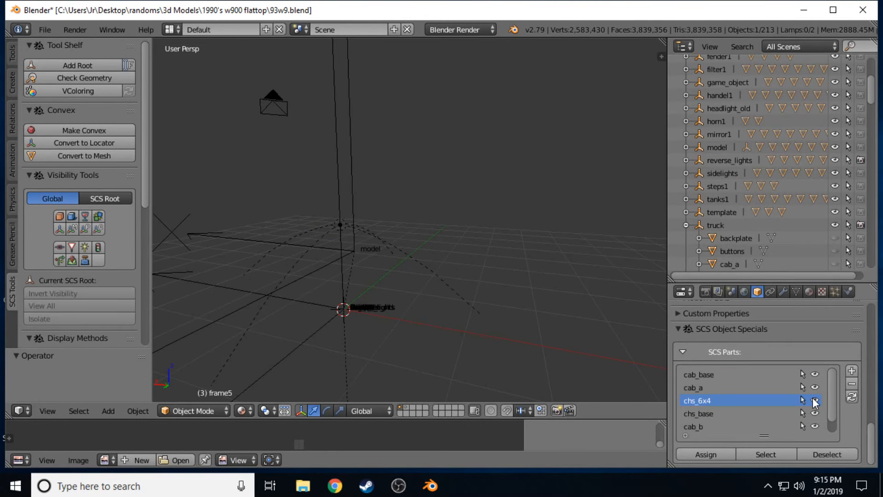
pyautogui.click(815, 400)
pyautogui.moveTo(503, 351); pyautogui.dragTo(402, 346, button='middle')
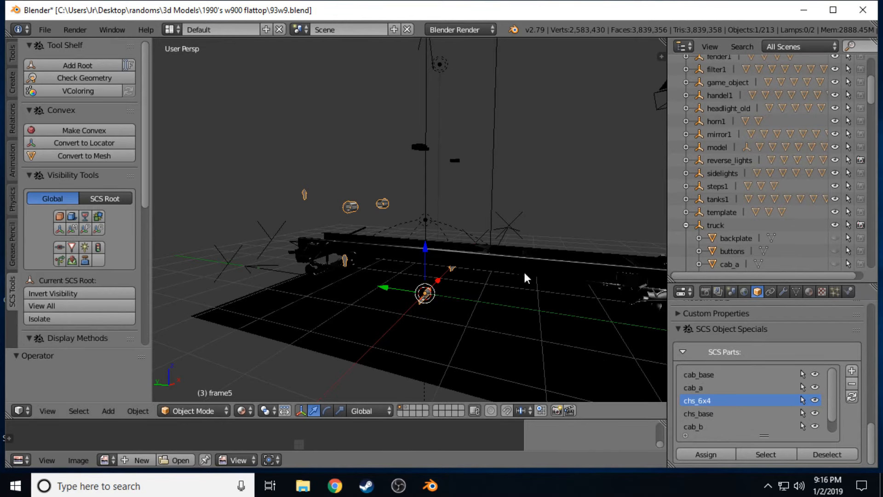
# Examine the floating frame5 pieces up close with walk navigation.
pyautogui.moveTo(426, 250); pyautogui.dragTo(432, 254, button='middle')
pyautogui.hotkey('shift', 'f')
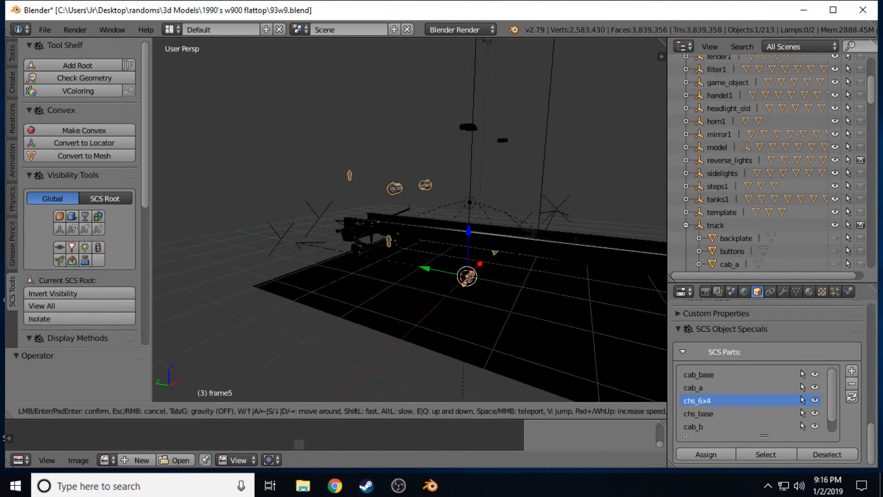
pyautogui.press('w')
pyautogui.press('a')
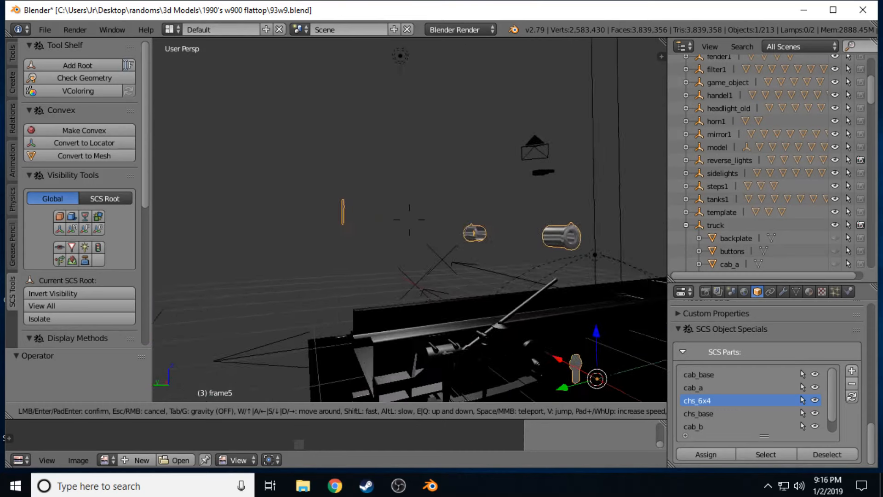
pyautogui.press('d')
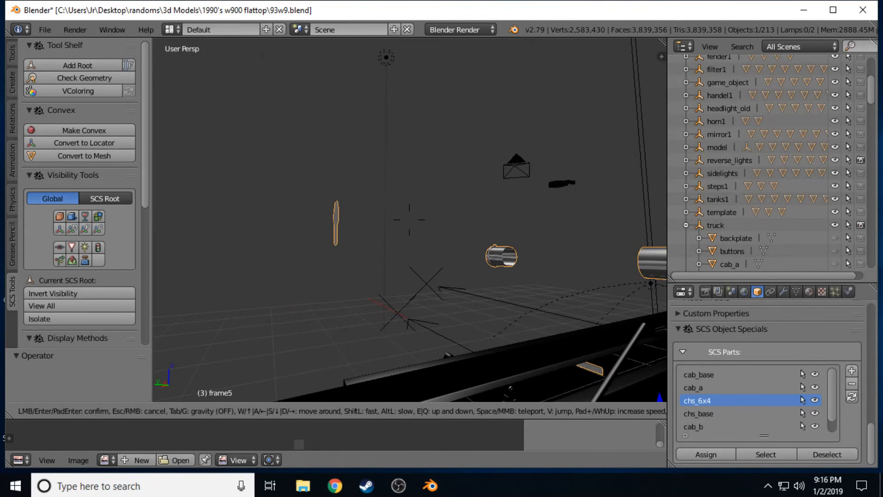
pyautogui.click(347, 221)
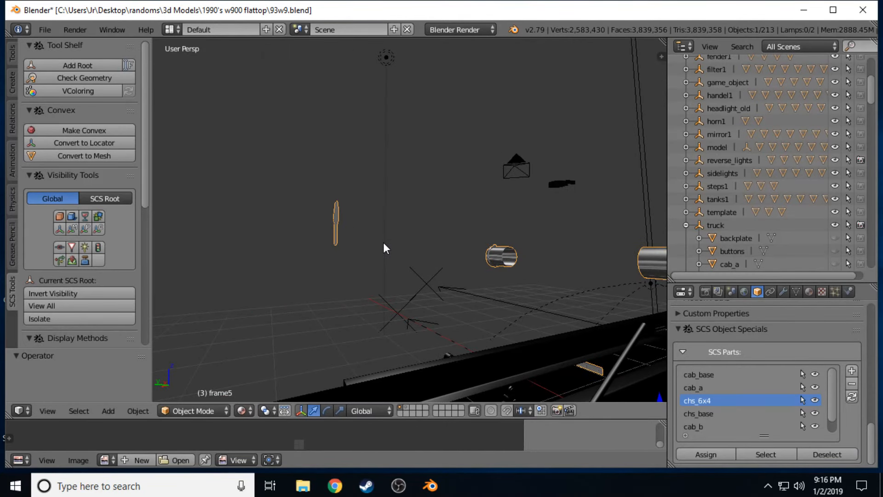
# Inspect the frame5 mesh around the chassis in Edit Mode with walk navigation, and return to Object Mode.
pyautogui.press('Tab')
pyautogui.hotkey('shift', 'f')
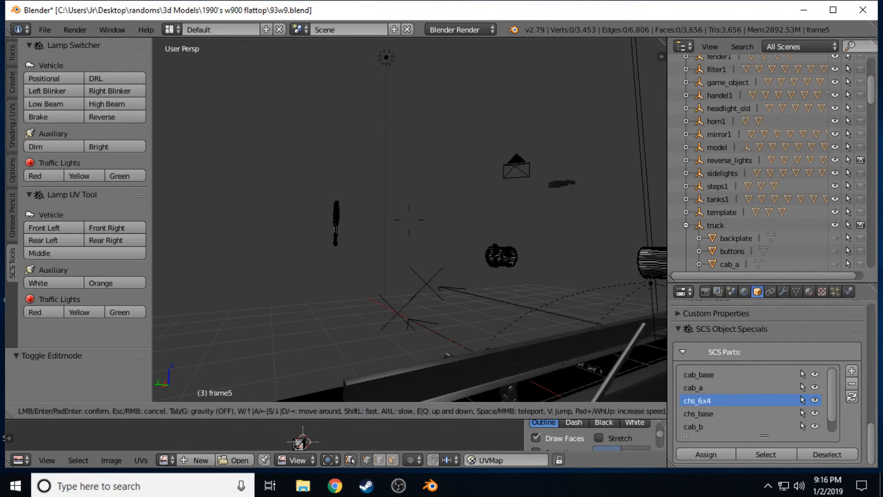
pyautogui.press('a')
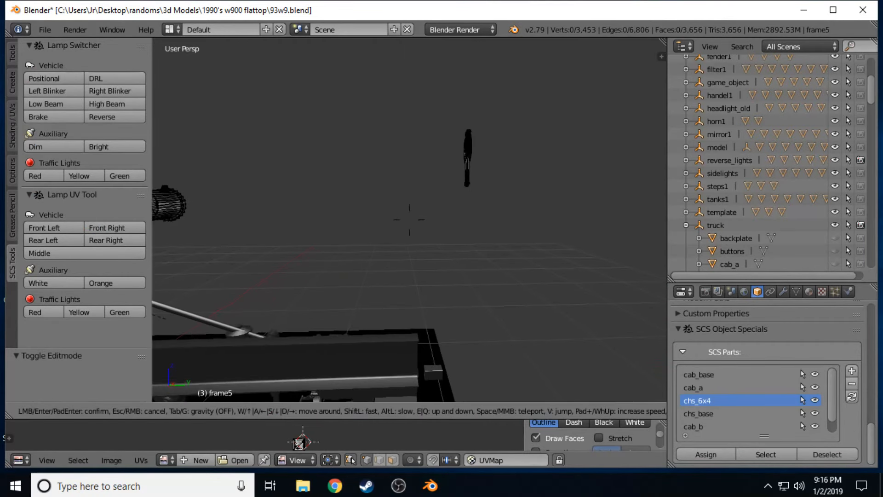
pyautogui.press('s')
pyautogui.press('q')
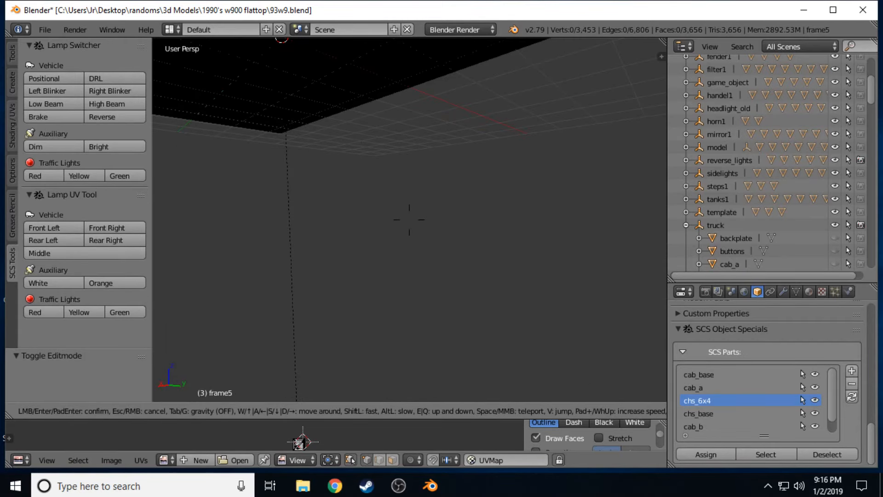
pyautogui.press('e')
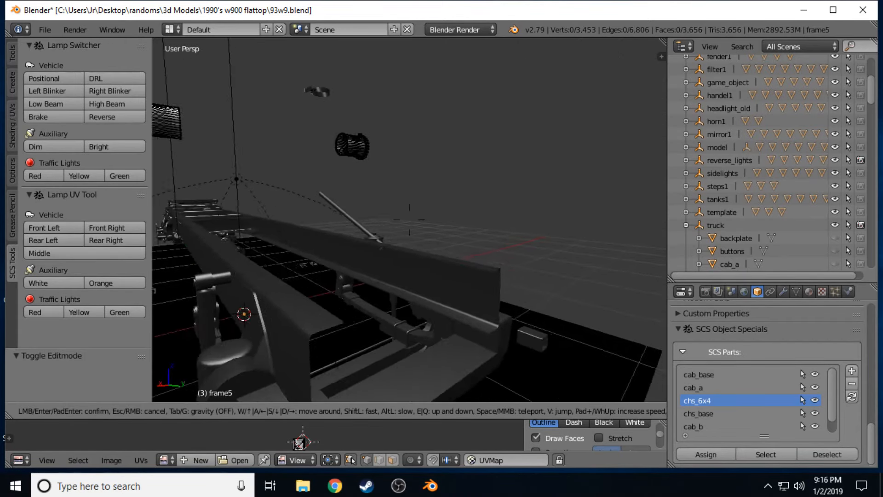
pyautogui.press('d')
pyautogui.press('s')
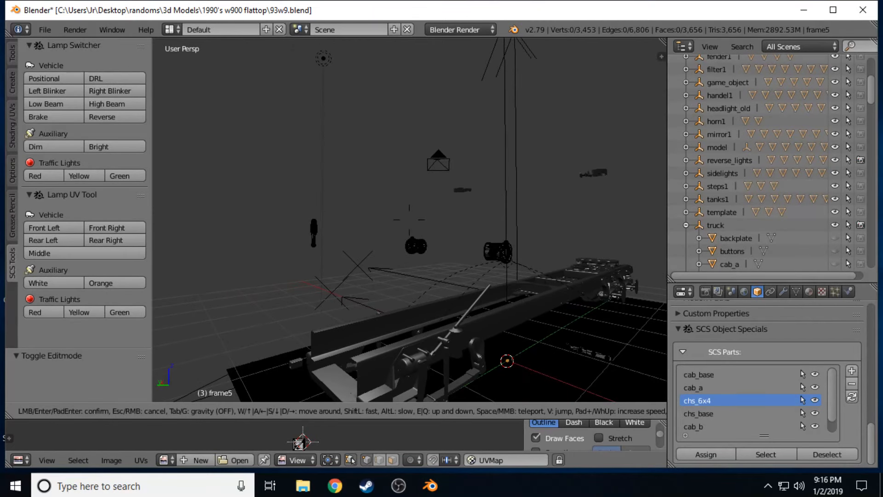
pyautogui.click(409, 220)
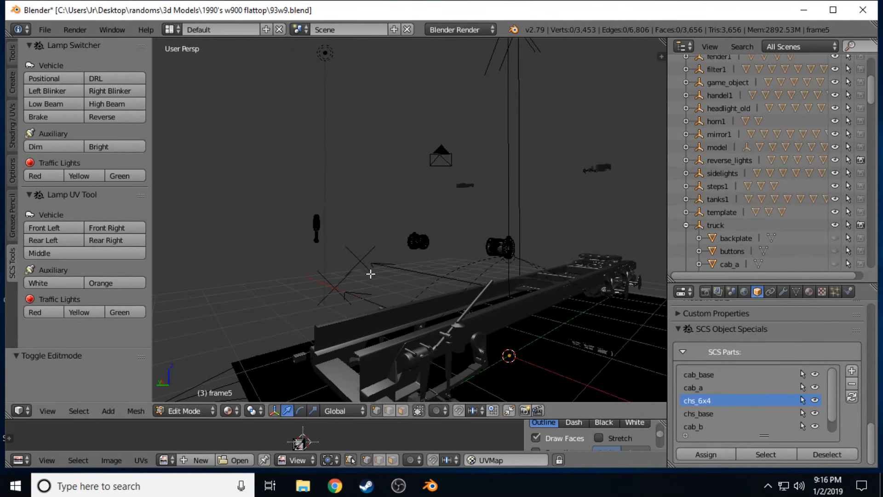
pyautogui.click(205, 410)
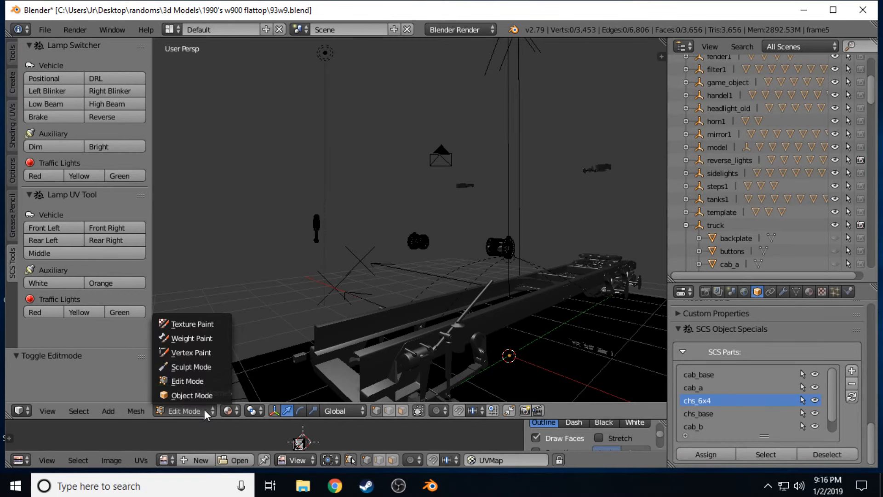
pyautogui.click(205, 394)
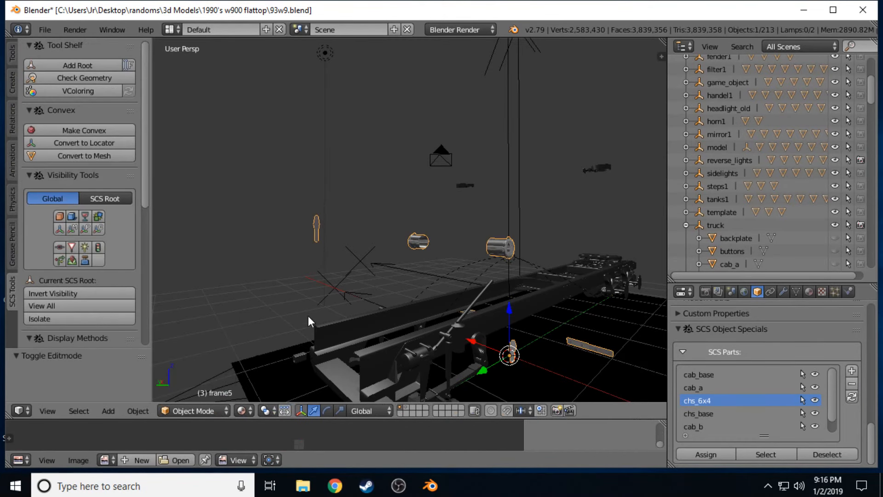
# Clear the scene selection and reselect the frame5 object through its paddle-shaped piece floating away from the chassis.
pyautogui.click(222, 411)
pyautogui.click(220, 411)
pyautogui.press('a')
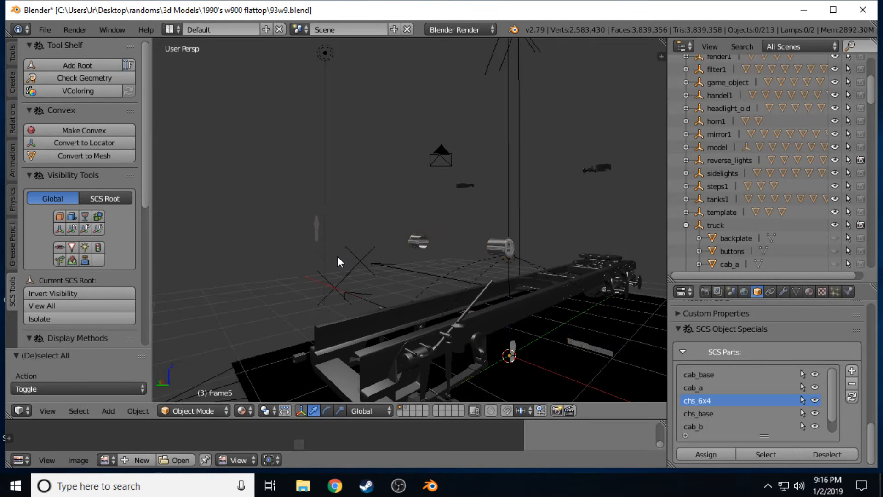
pyautogui.press('a')
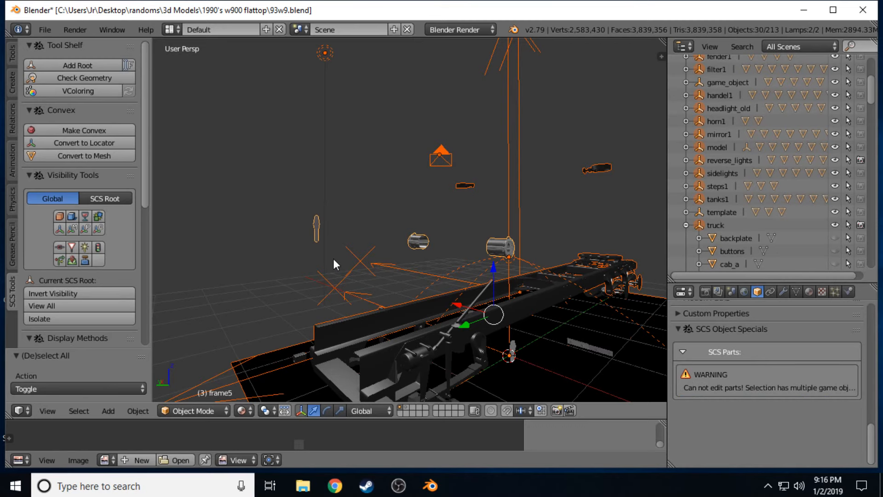
pyautogui.press('a')
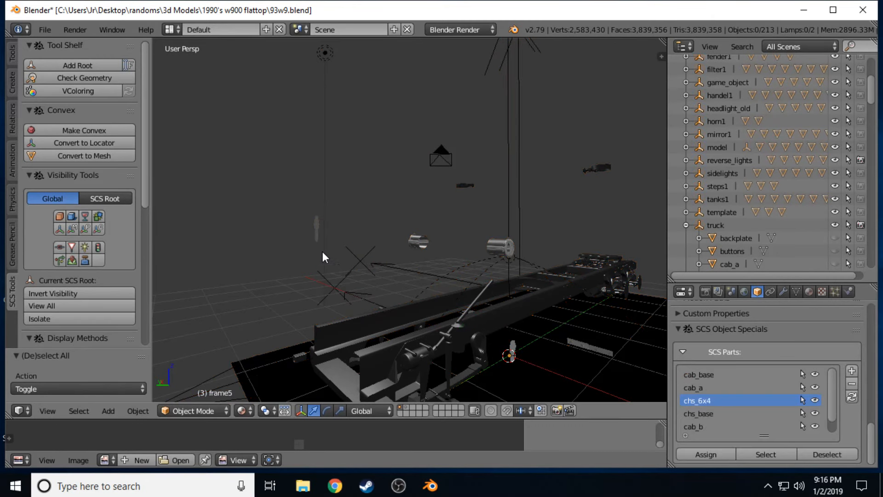
pyautogui.rightClick(316, 228)
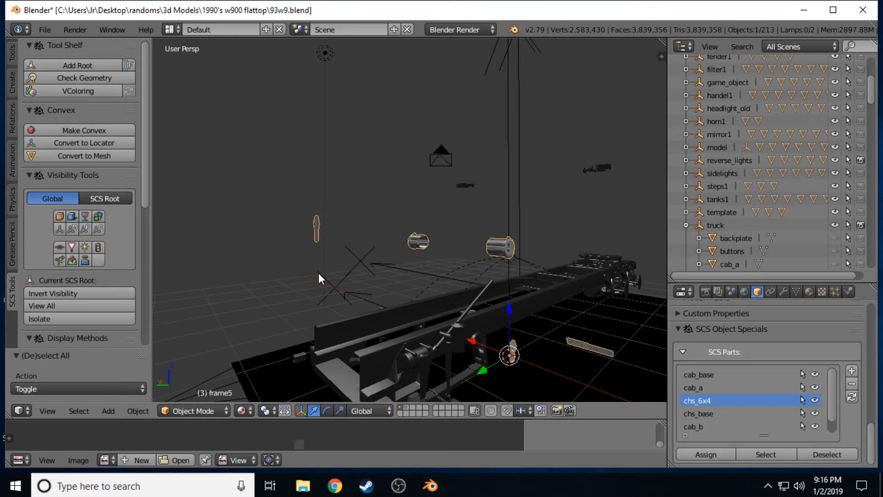
# Enter Edit Mode on frame5 and switch the viewport shading to wireframe.
pyautogui.press('Tab')
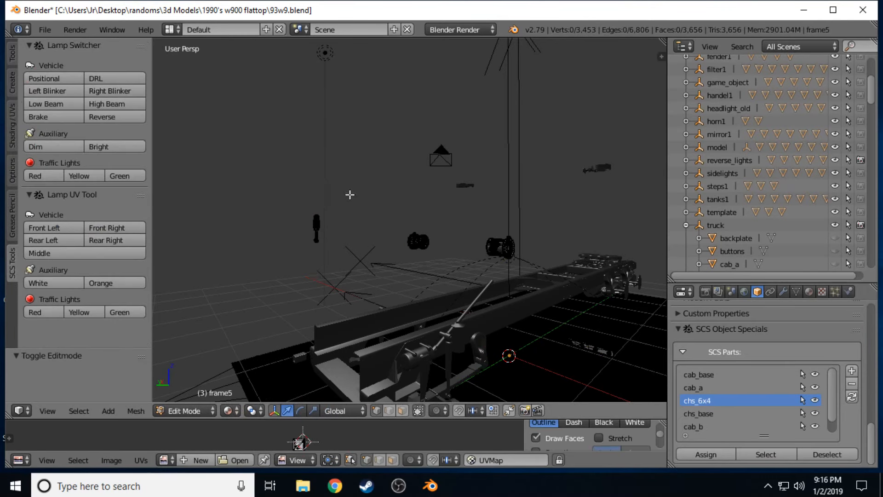
pyautogui.press('z')
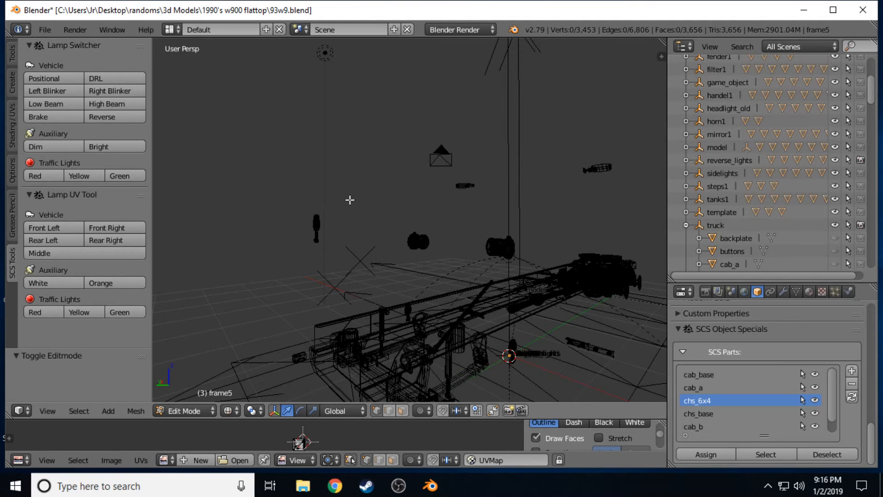
pyautogui.click(228, 410)
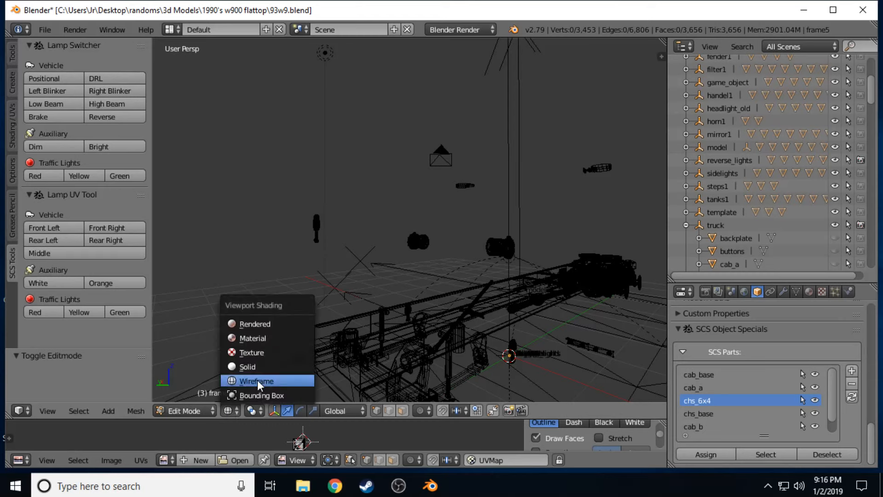
pyautogui.click(236, 410)
pyautogui.click(200, 410)
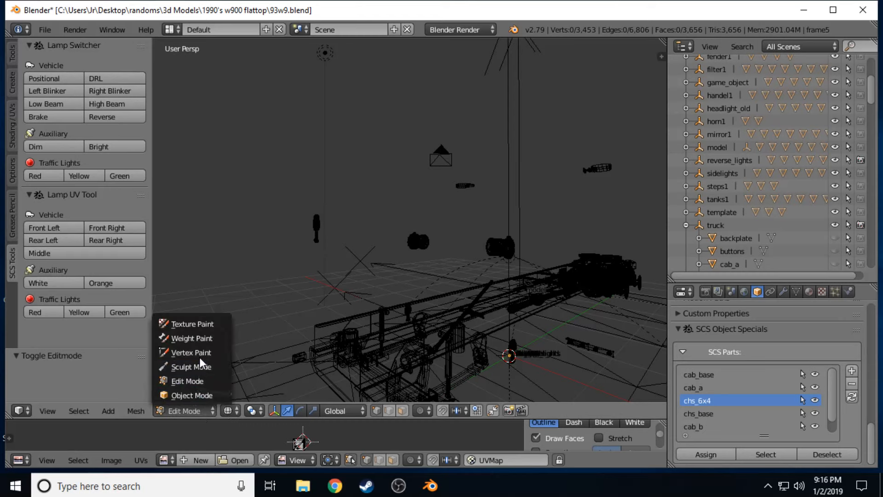
pyautogui.click(205, 409)
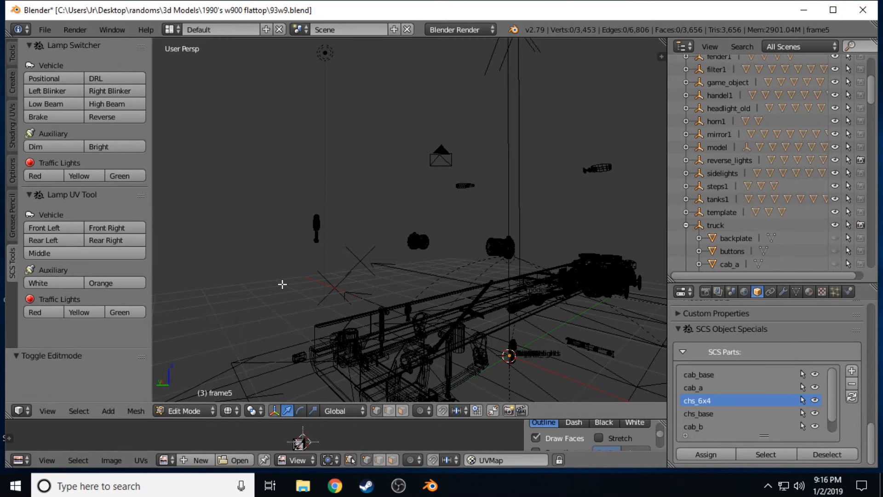
# Select all linked geometry of the paddle-shaped frame5 piece floating above the chassis, using vertex select mode.
pyautogui.hotkey('shift', 'f')
pyautogui.press('w')
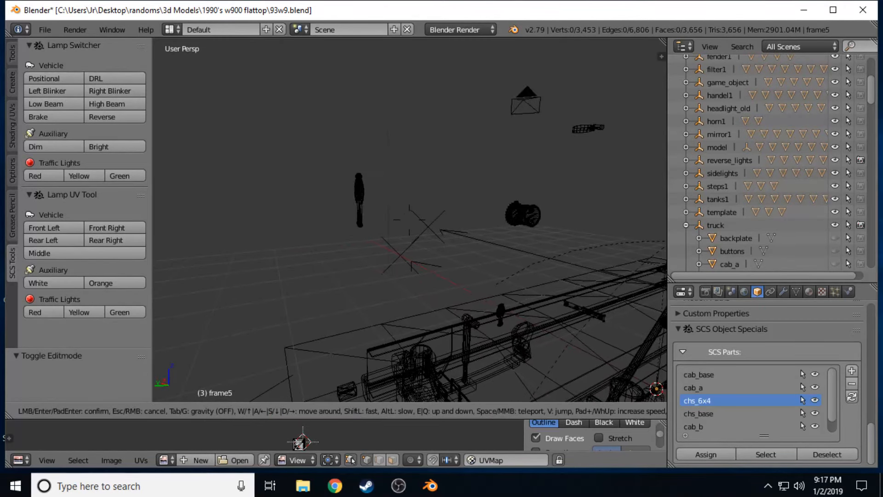
pyautogui.click(410, 220)
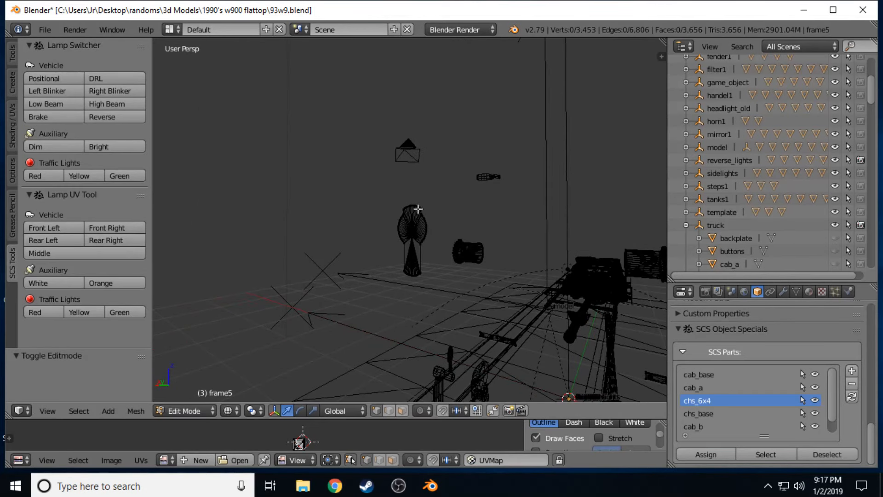
pyautogui.press('b')
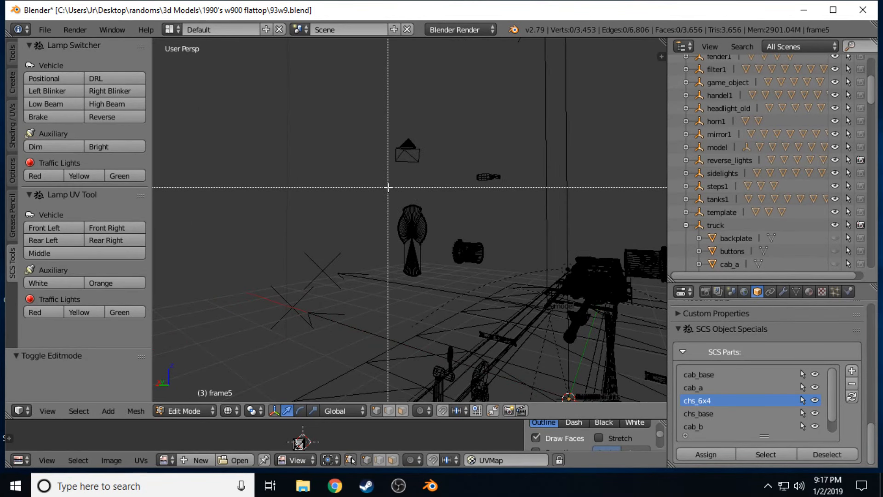
pyautogui.moveTo(387, 187); pyautogui.dragTo(389, 188)
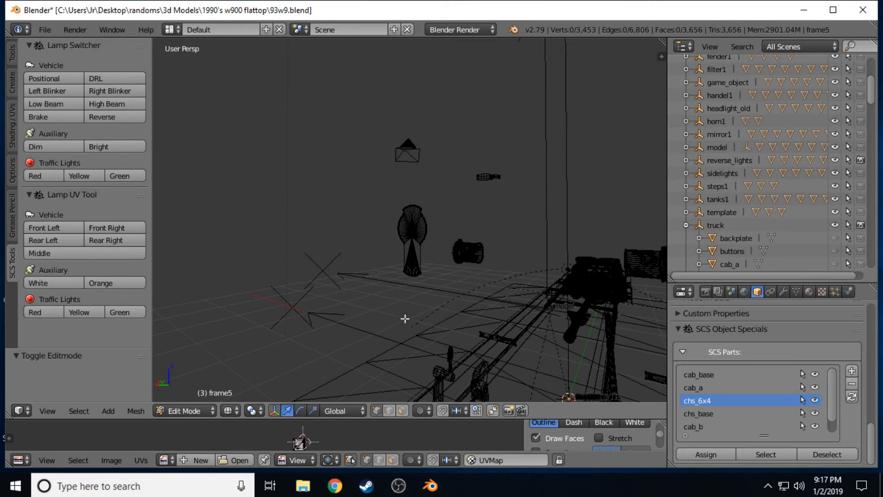
pyautogui.click(403, 409)
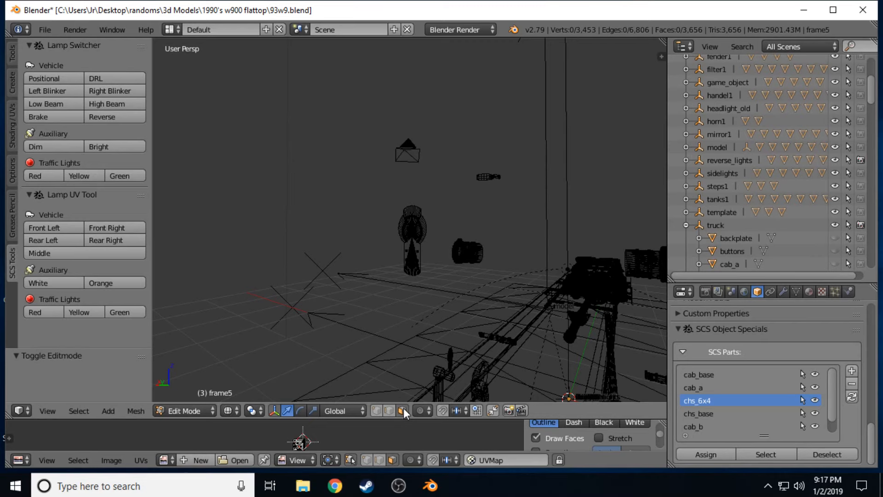
pyautogui.click(389, 408)
pyautogui.click(380, 407)
pyautogui.press('l')
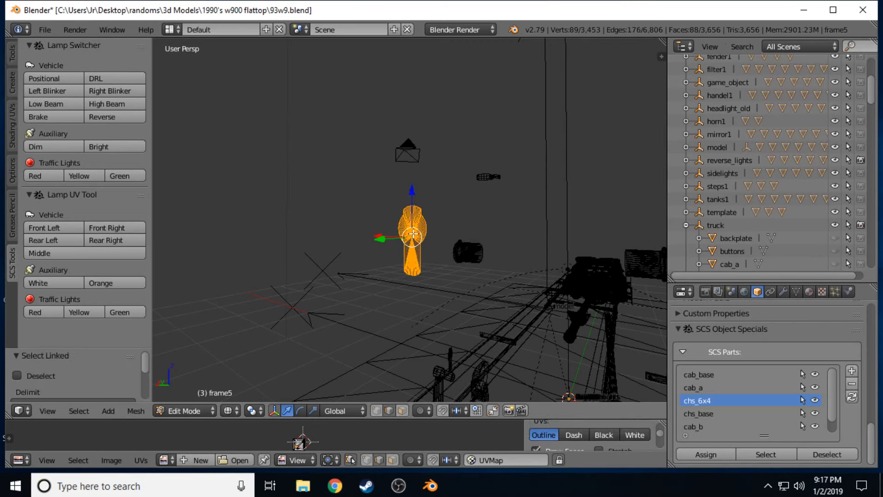
# Separate the selected paddle-shaped piece from frame5 into its own mesh by selection.
pyautogui.hotkey('shift', 'f')
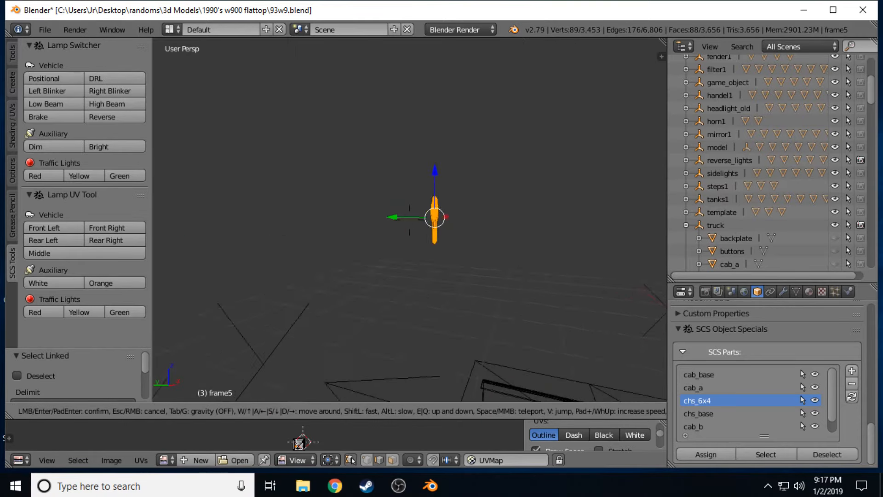
pyautogui.press('a')
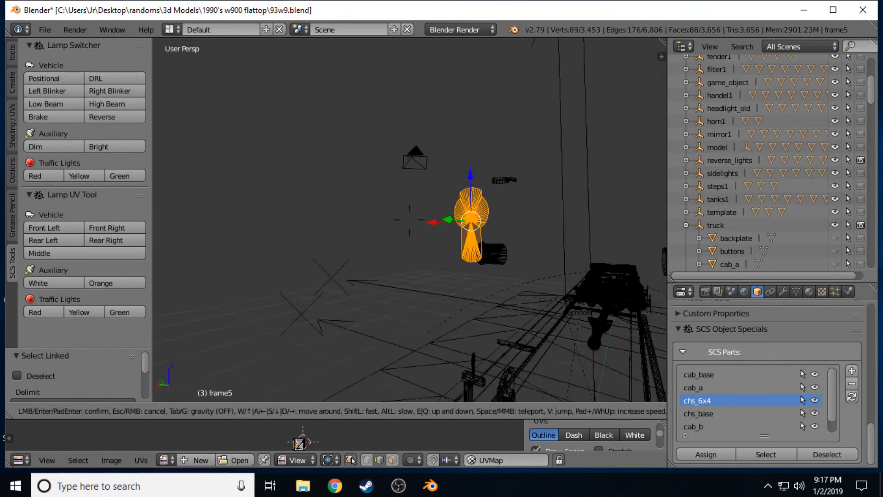
pyautogui.press('s')
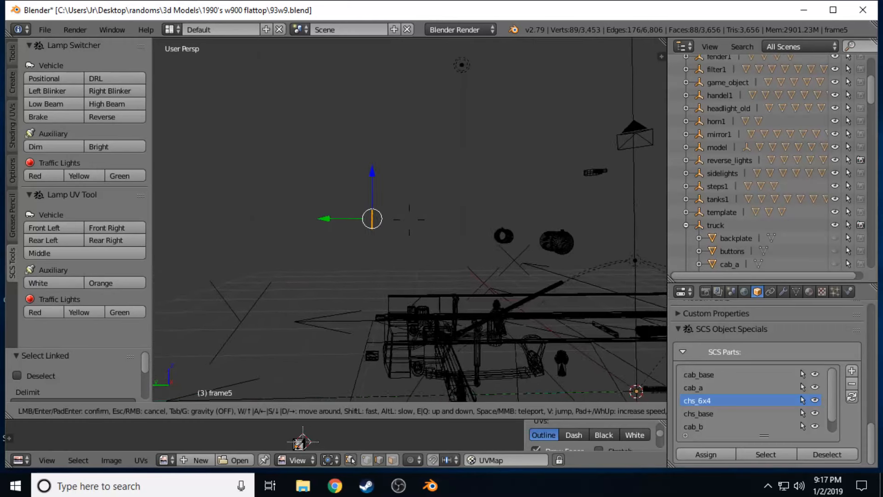
pyautogui.click(409, 220)
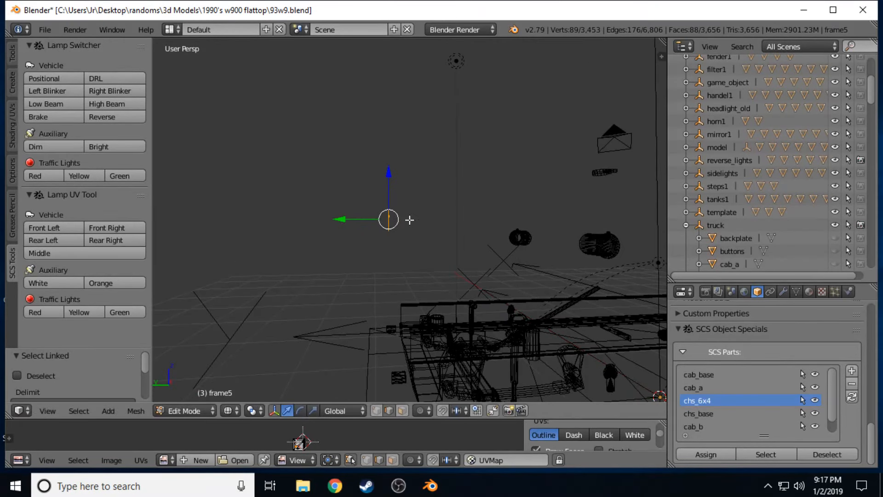
pyautogui.press('p')
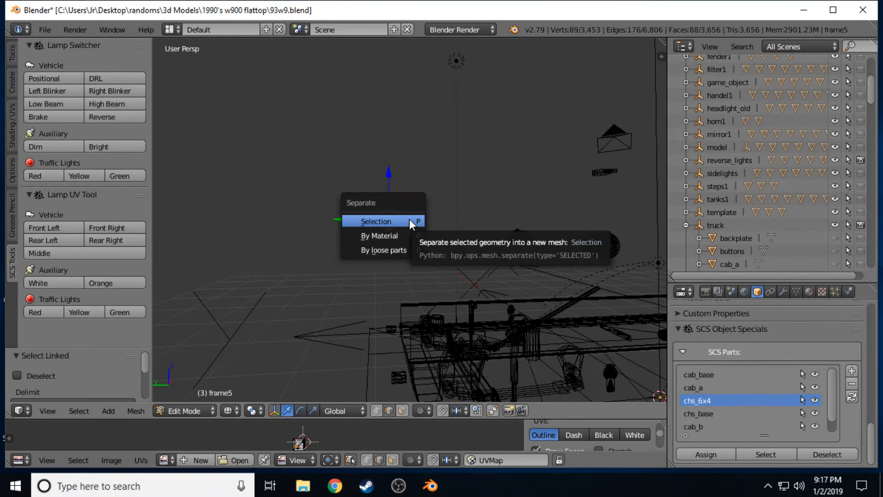
pyautogui.click(409, 221)
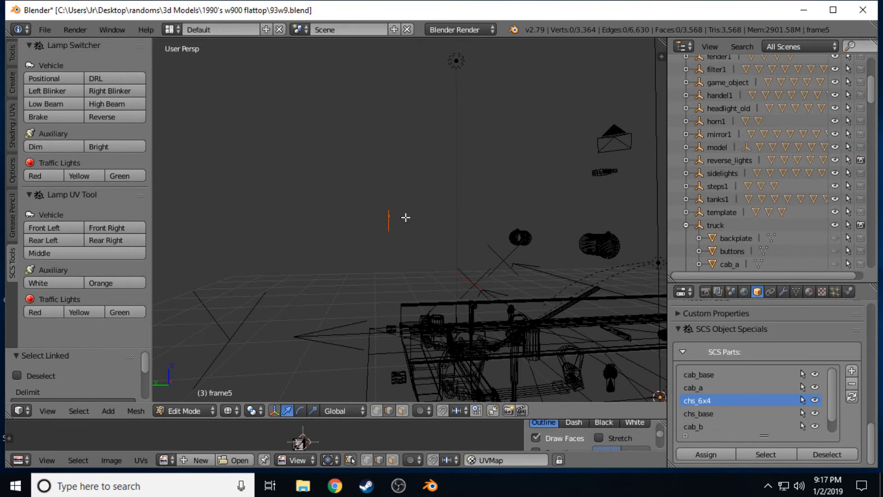
# Select all linked geometry of a matching paddle-shaped frame5 piece down beside the chassis rails.
pyautogui.hotkey('shift', 'f')
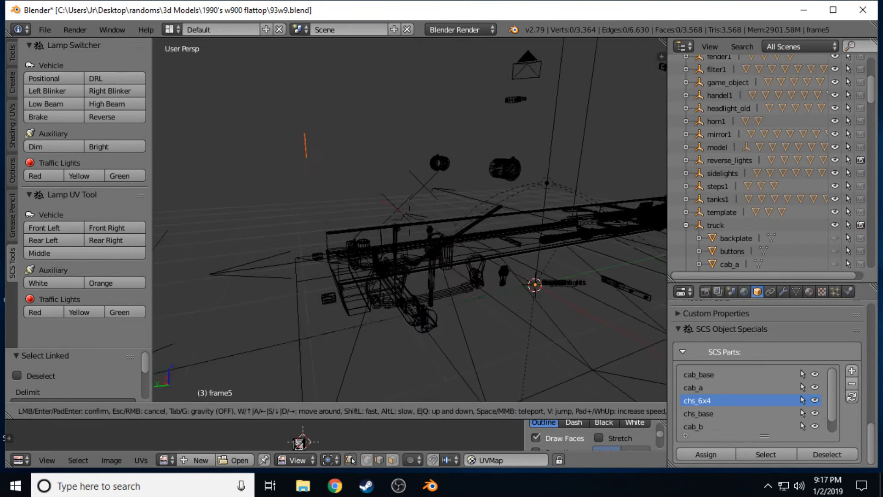
pyautogui.press('w')
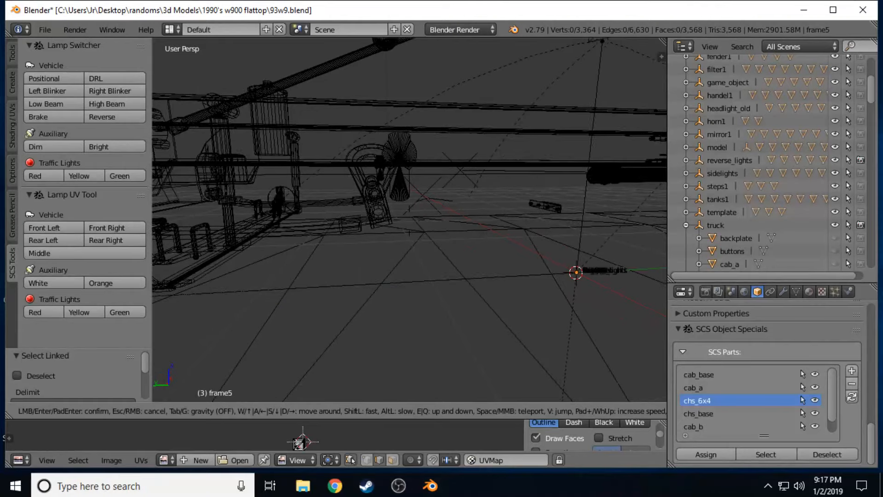
pyautogui.press('a')
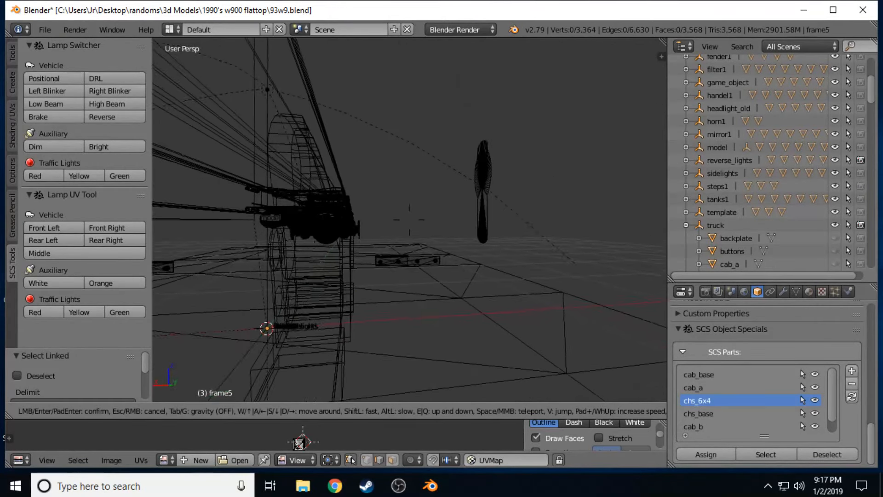
pyautogui.click(409, 220)
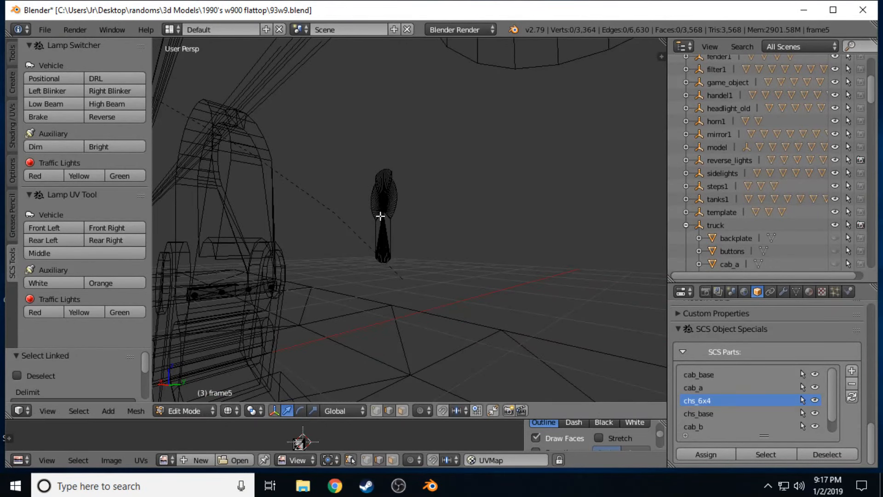
pyautogui.press('l')
# Add the linked geometry of the second paddle-shaped piece beside the chassis rails to the selection.
pyautogui.hotkey('shift', 'f')
pyautogui.press('w')
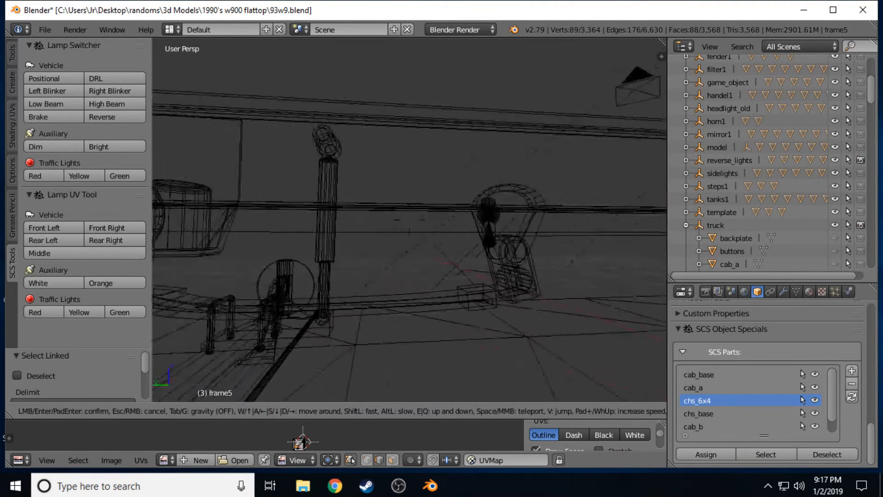
pyautogui.press('w')
pyautogui.press('d')
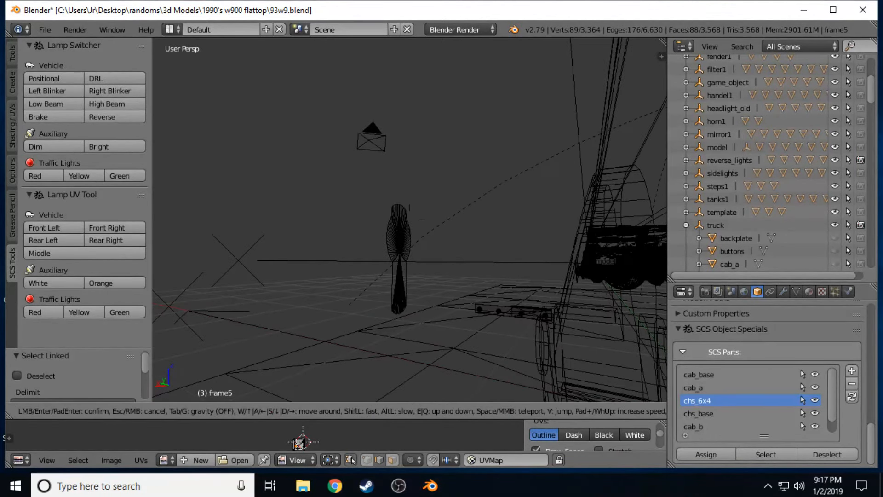
pyautogui.click(396, 222)
pyautogui.press('l')
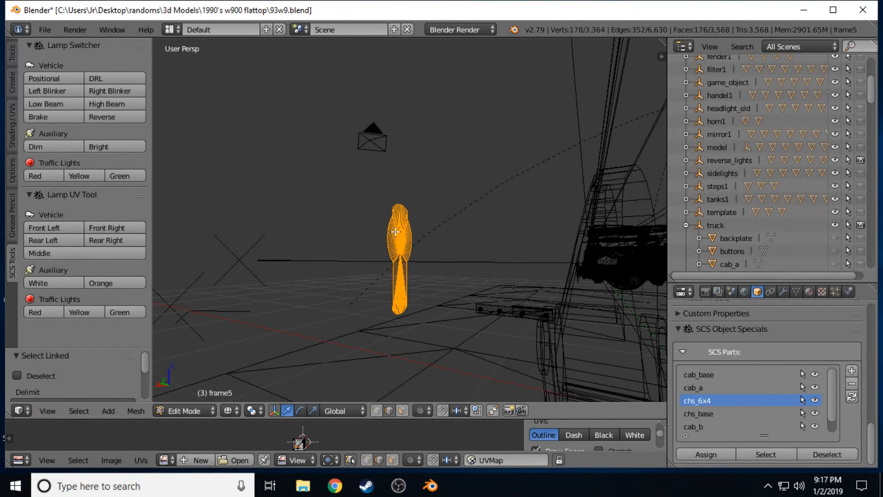
# Check the two selected paddle-shaped pieces around the chassis and separate them from frame5 into a new mesh by selection.
pyautogui.hotkey('shift', 'f')
pyautogui.press('s')
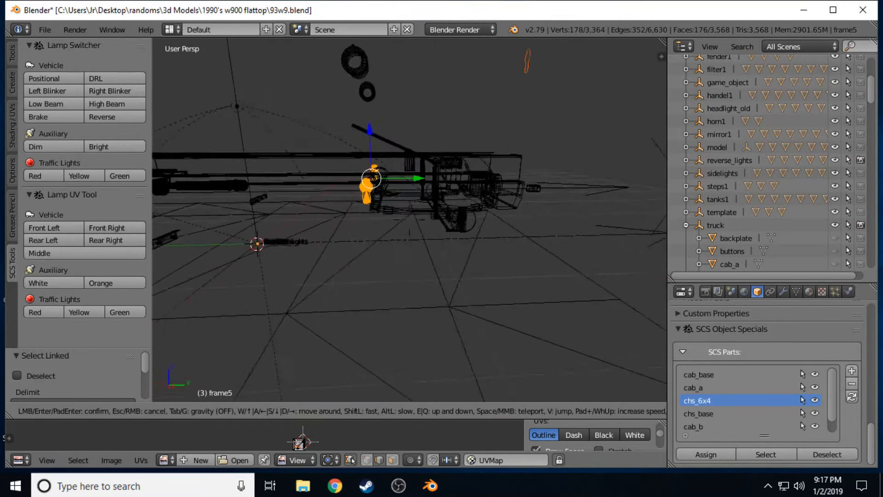
pyautogui.press('d')
pyautogui.press('s')
pyautogui.press('d')
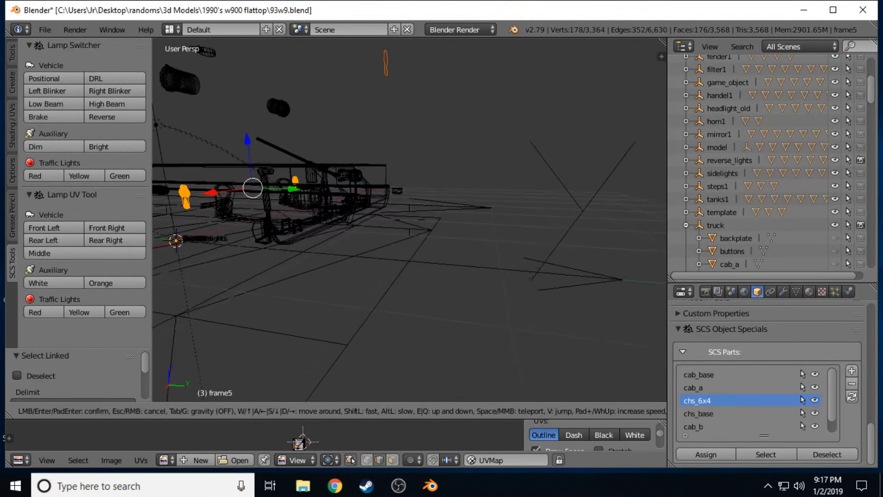
pyautogui.press('w')
pyautogui.press('e')
pyautogui.press('q')
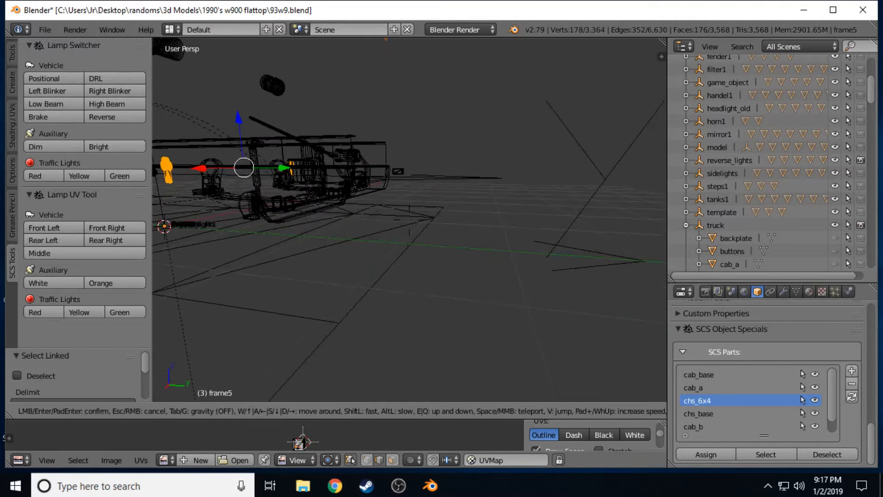
pyautogui.press('w')
pyautogui.press('w')
pyautogui.press('d')
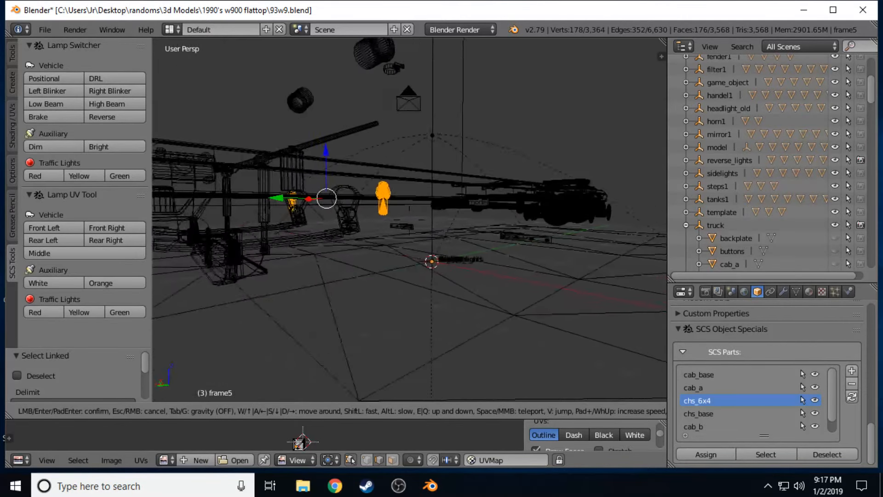
pyautogui.click(409, 220)
pyautogui.press('p')
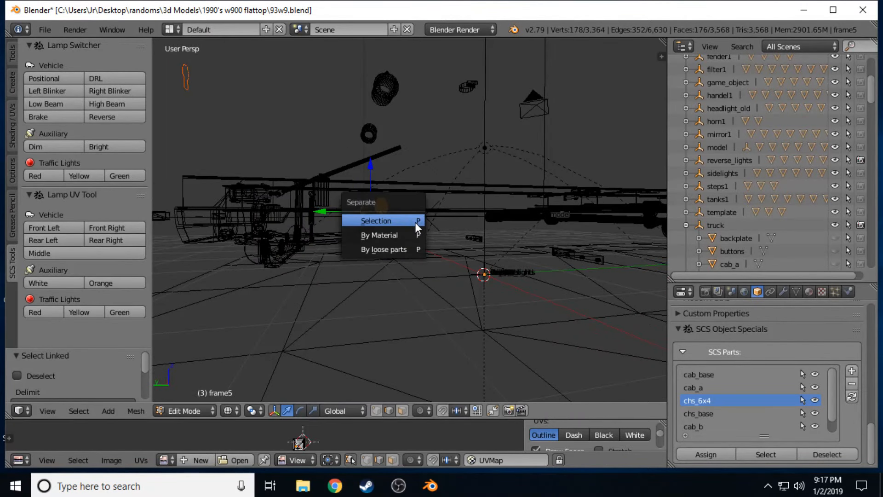
pyautogui.click(376, 221)
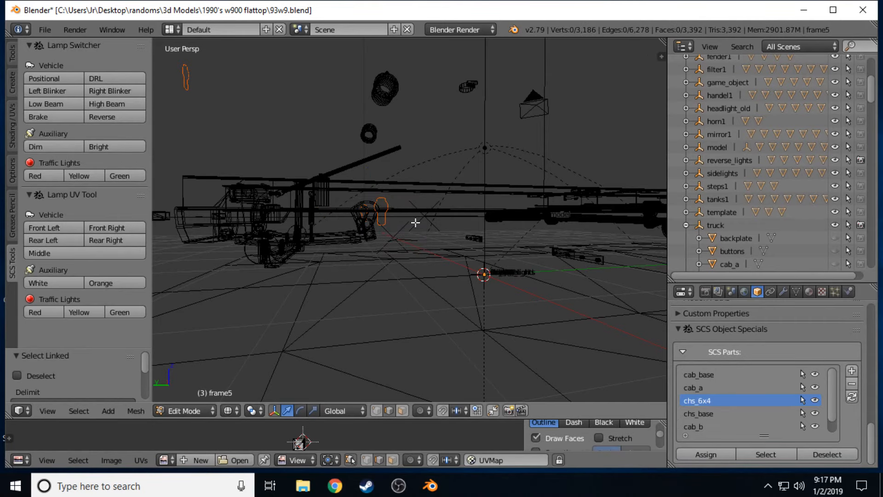
# Select all linked geometry of the two bar-shaped frame5 pieces below the chassis rails.
pyautogui.hotkey('shift', 'f')
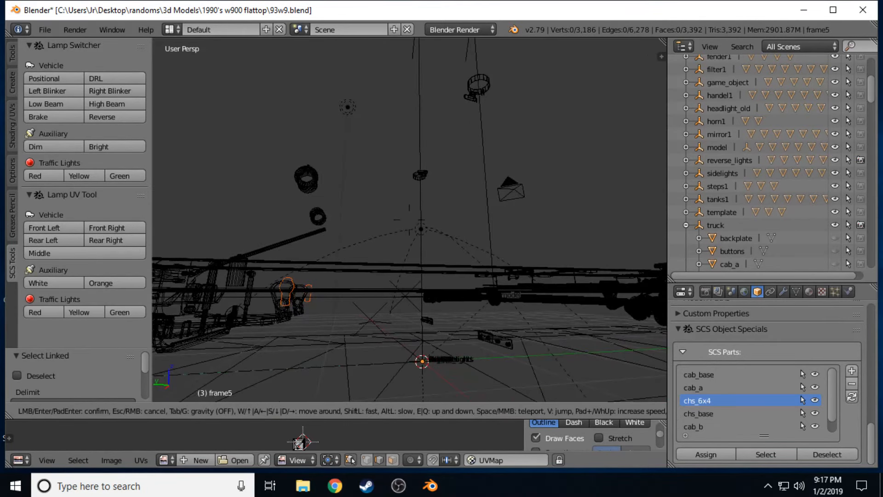
pyautogui.press('d')
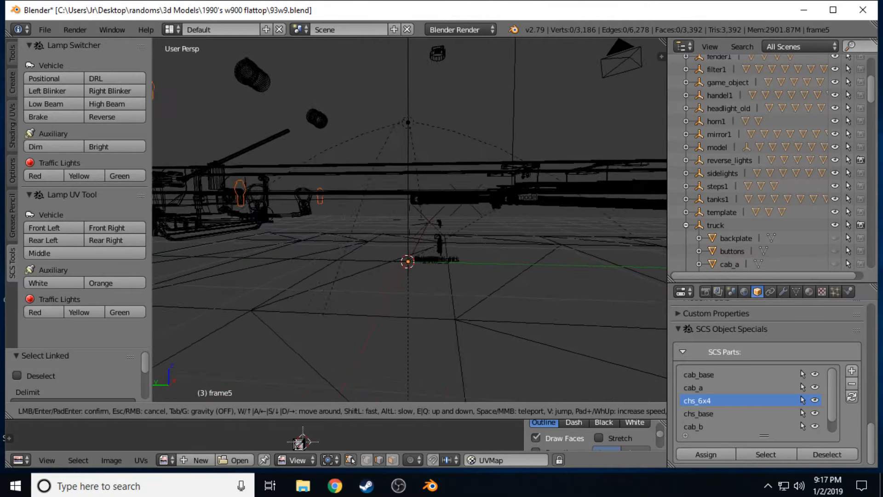
pyautogui.press('a')
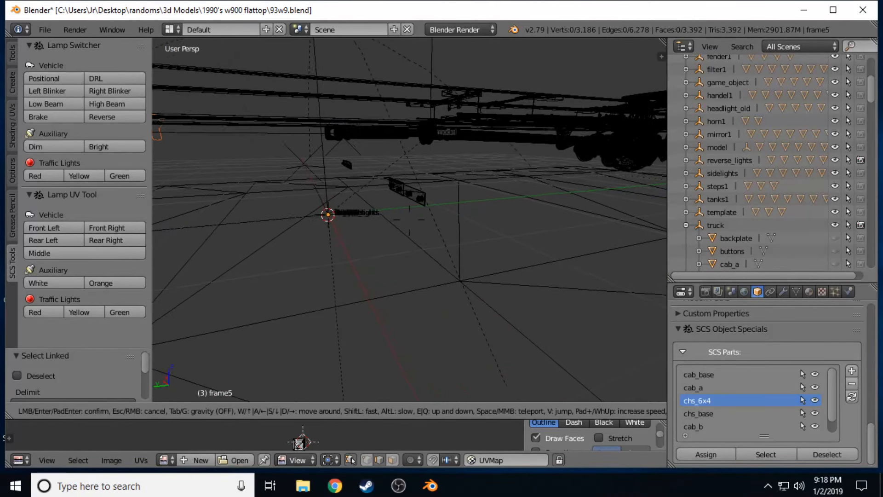
pyautogui.press('q')
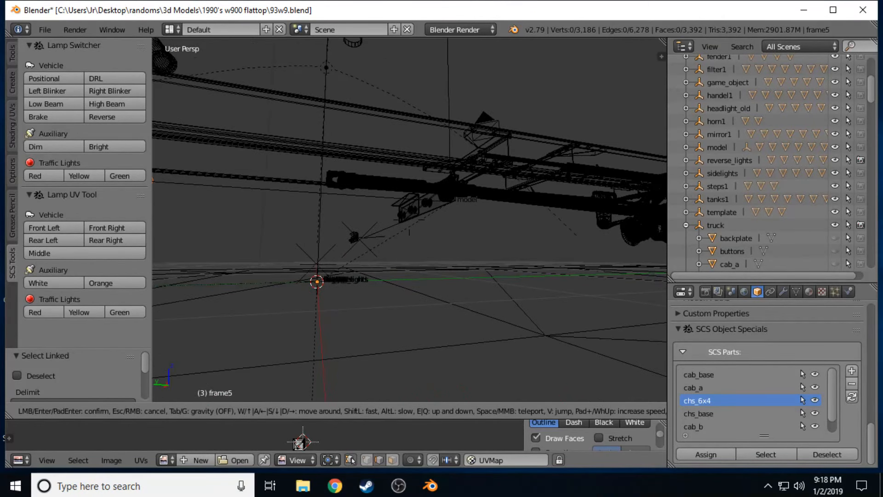
pyautogui.click(409, 220)
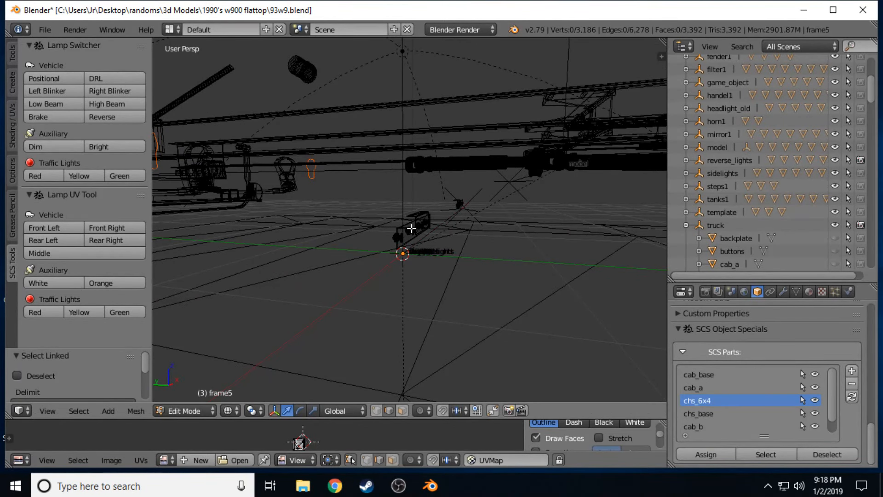
pyautogui.rightClick(412, 229)
pyautogui.press('l')
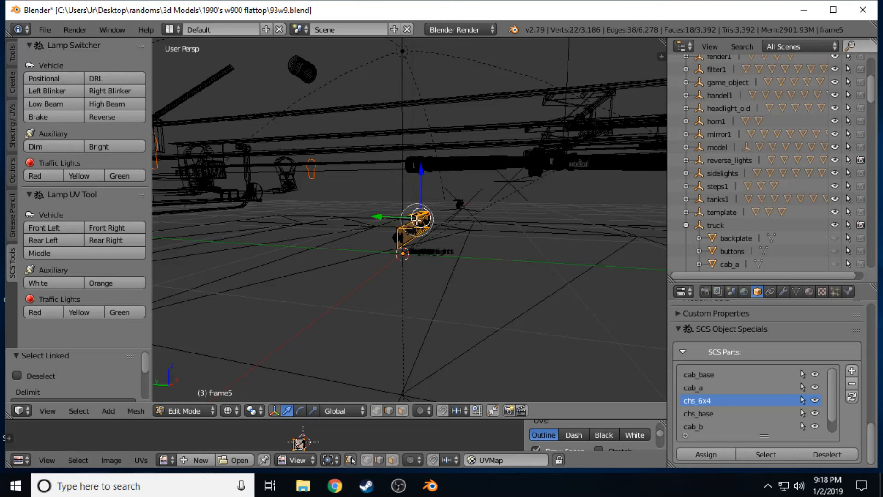
pyautogui.press('l')
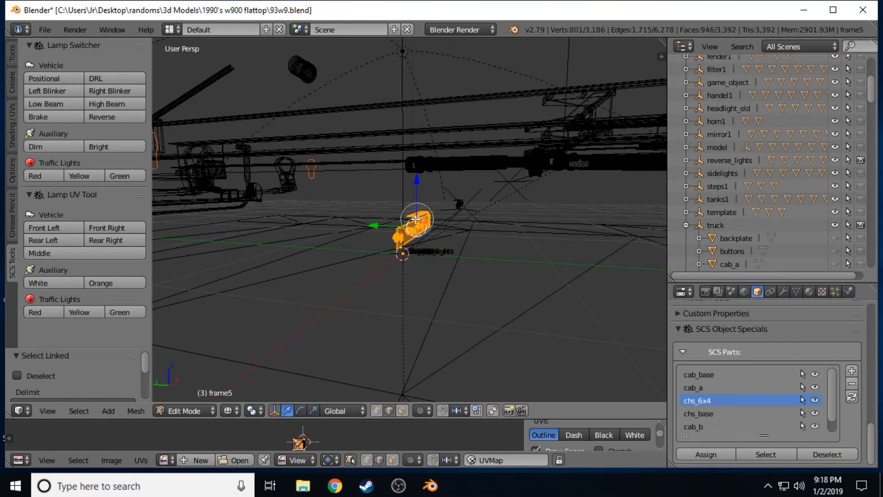
pyautogui.press('l')
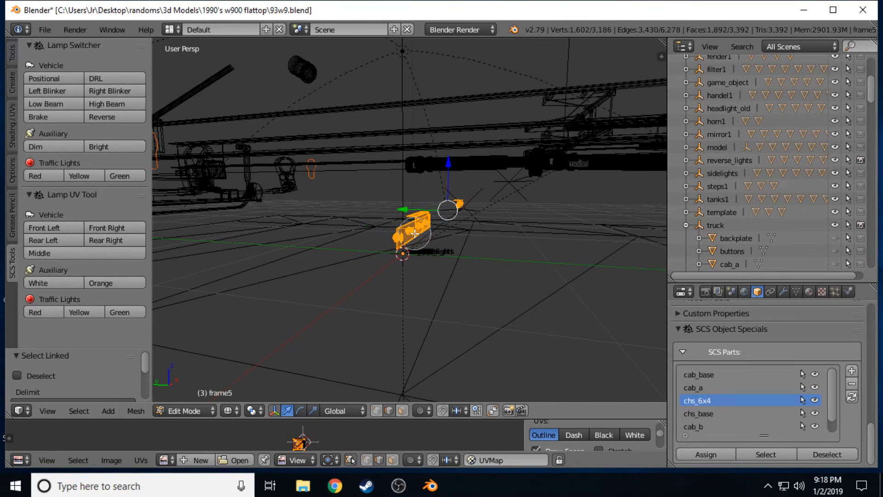
# Clear and redo the selection of both bar-shaped pieces with Circle Select, and separate them from frame5 by selection.
pyautogui.scroll(-6, 417, 232)
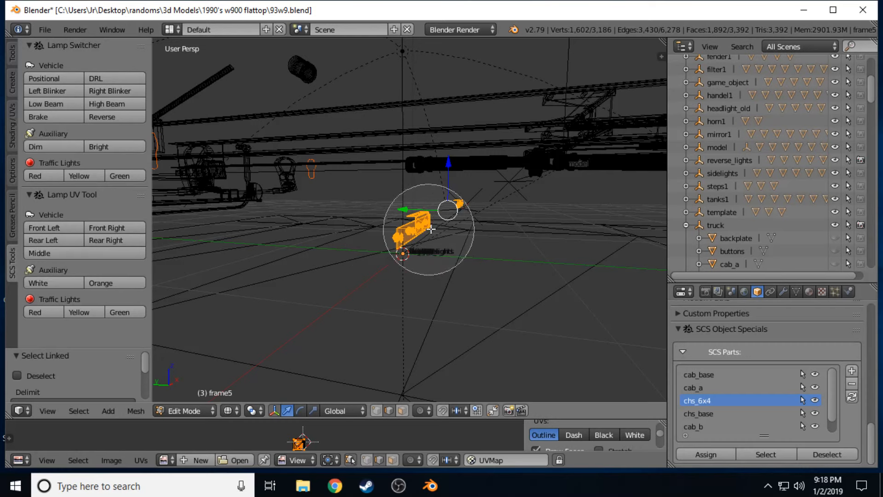
pyautogui.scroll(3, 400, 243)
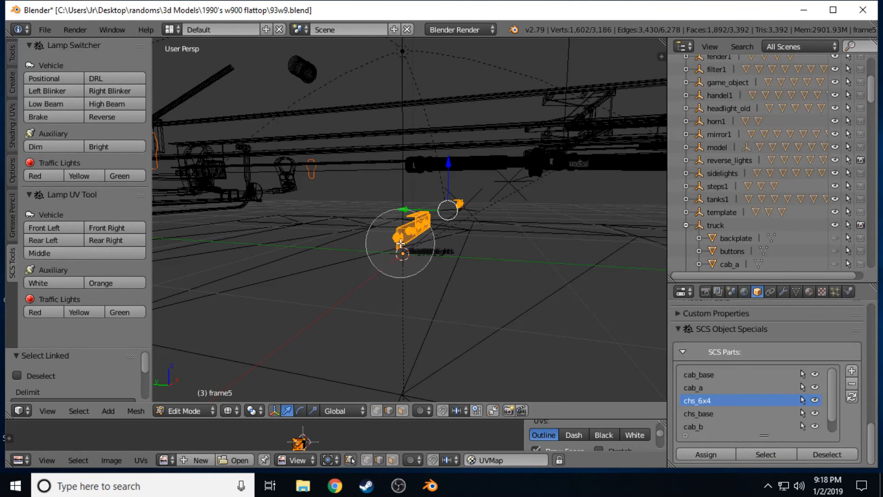
pyautogui.scroll(3, 401, 243)
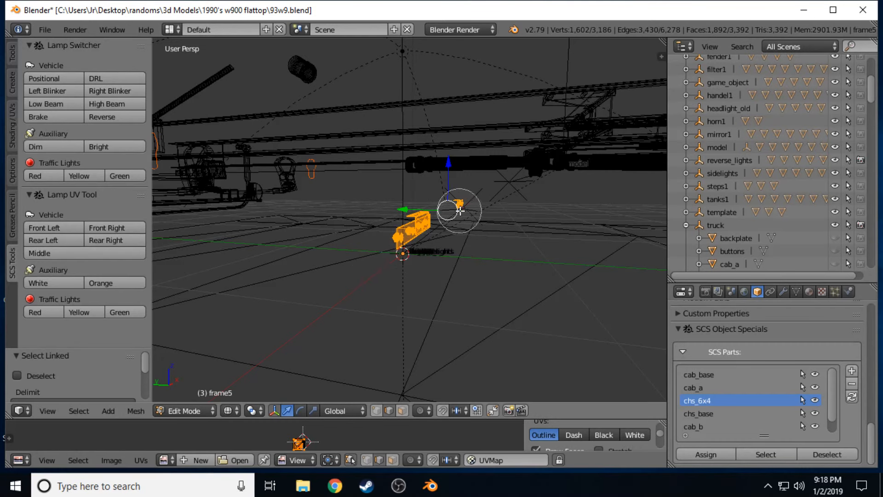
pyautogui.rightClick(403, 237)
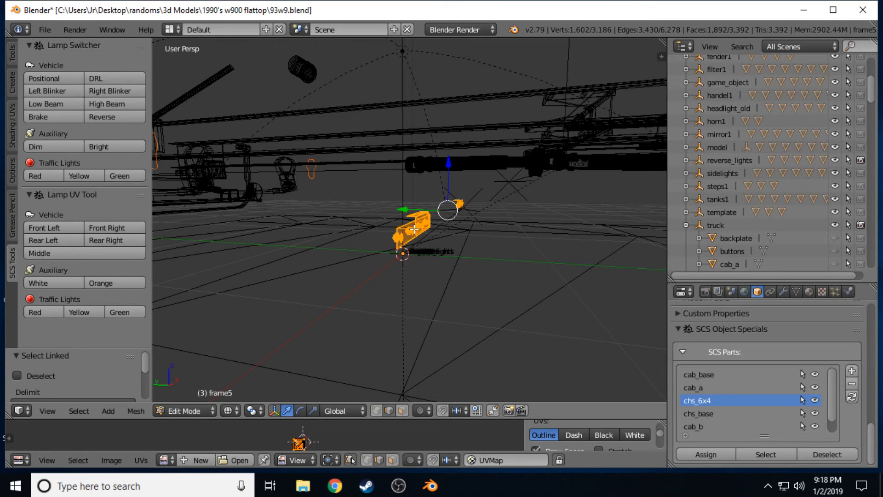
pyautogui.press('c')
pyautogui.moveTo(405, 229)
pyautogui.mouseDown(button='middle')
pyautogui.moveTo(457, 205)
pyautogui.moveTo(483, 210)
pyautogui.mouseUp(button='middle')
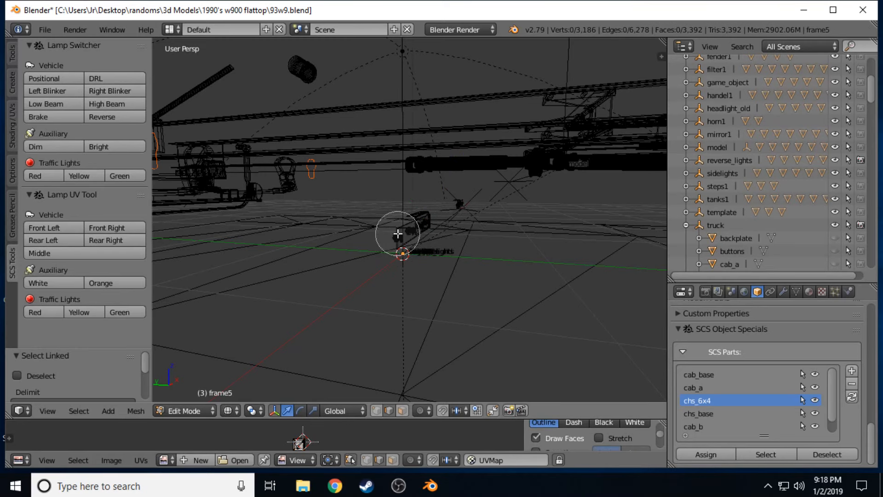
pyautogui.moveTo(396, 231)
pyautogui.mouseDown()
pyautogui.moveTo(387, 236)
pyautogui.moveTo(455, 211)
pyautogui.mouseUp()
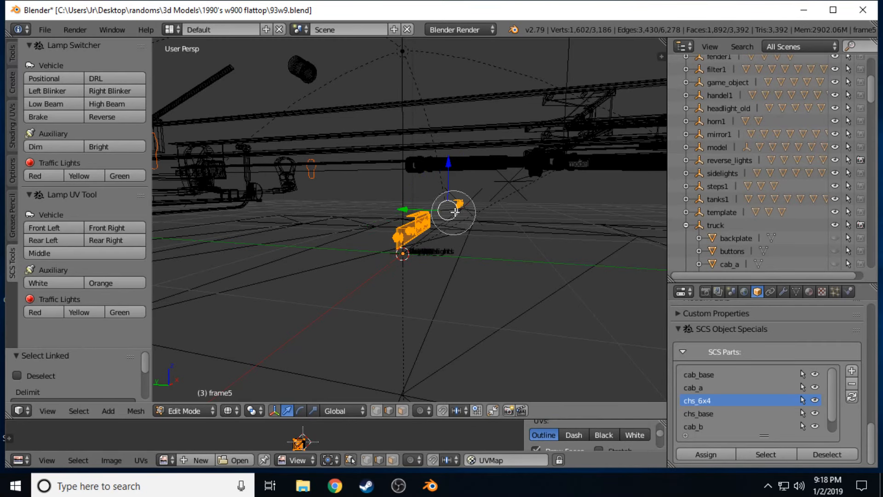
pyautogui.rightClick(404, 237)
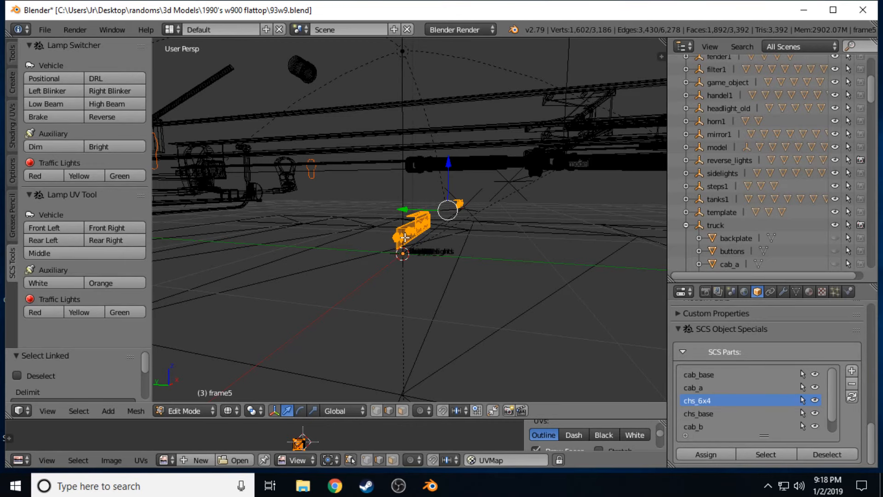
pyautogui.press('p')
pyautogui.click(404, 238)
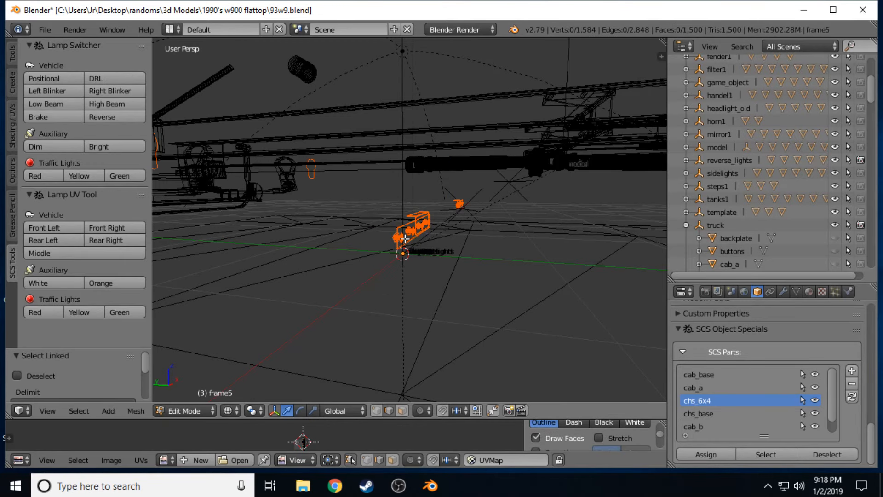
# Check the separated pieces around the chassis, return to Object Mode and set the viewport shading to Material.
pyautogui.press('a')
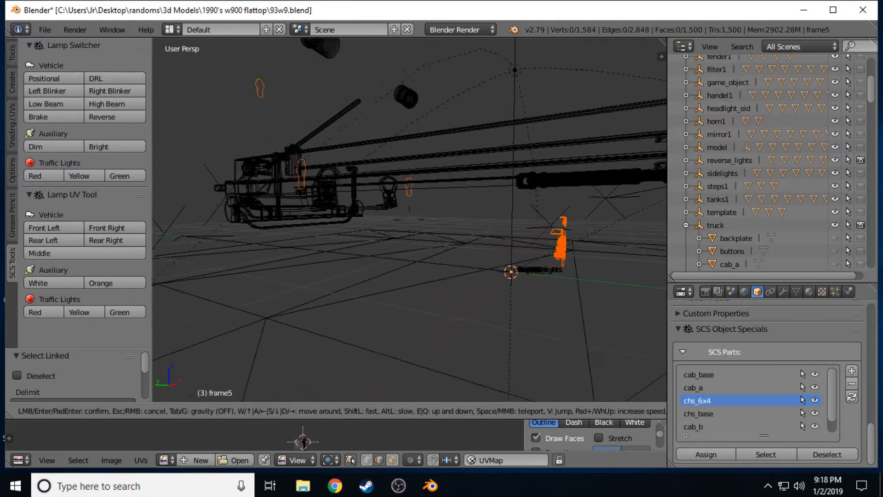
pyautogui.press('s')
pyautogui.press('a')
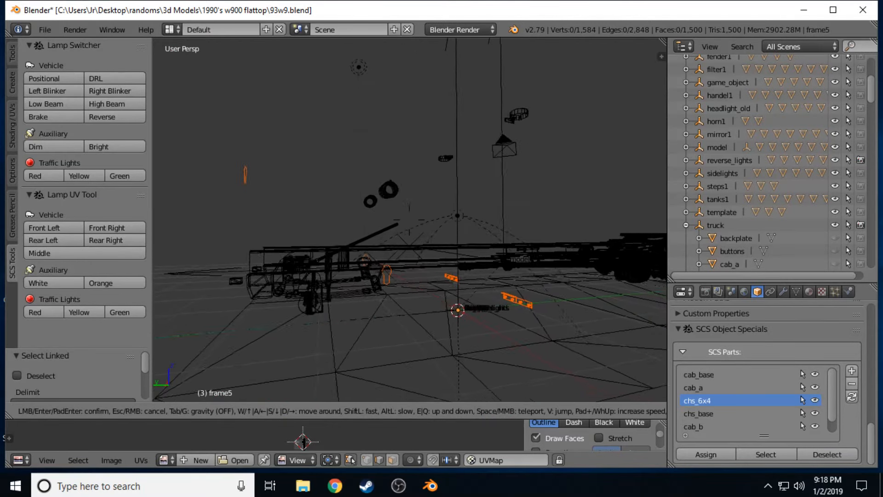
pyautogui.press('w')
pyautogui.press('d')
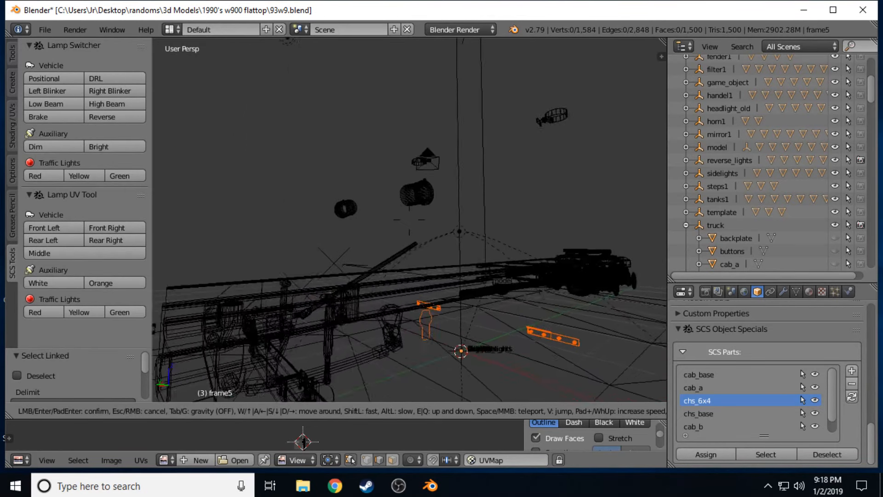
pyautogui.click(409, 220)
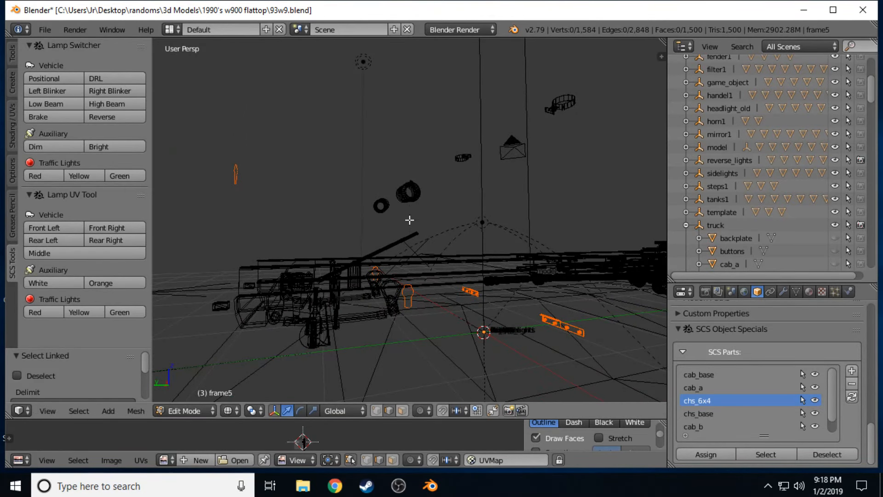
pyautogui.press('Tab')
pyautogui.press('z')
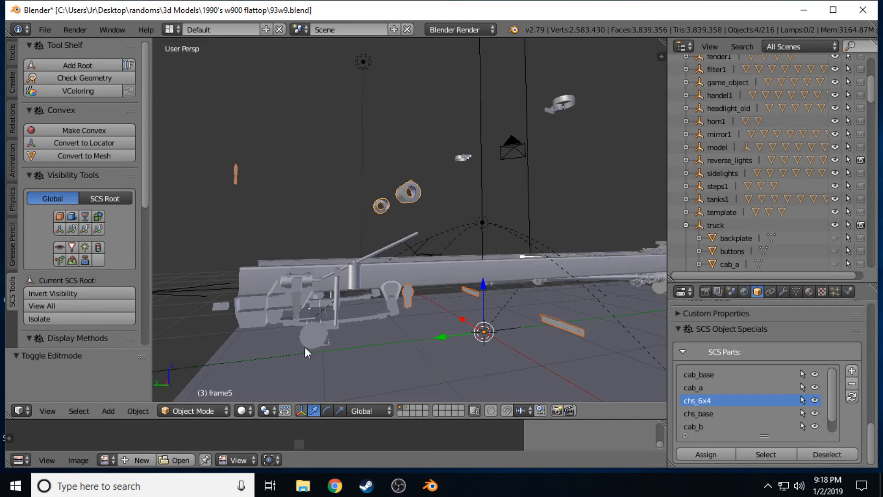
pyautogui.click(241, 410)
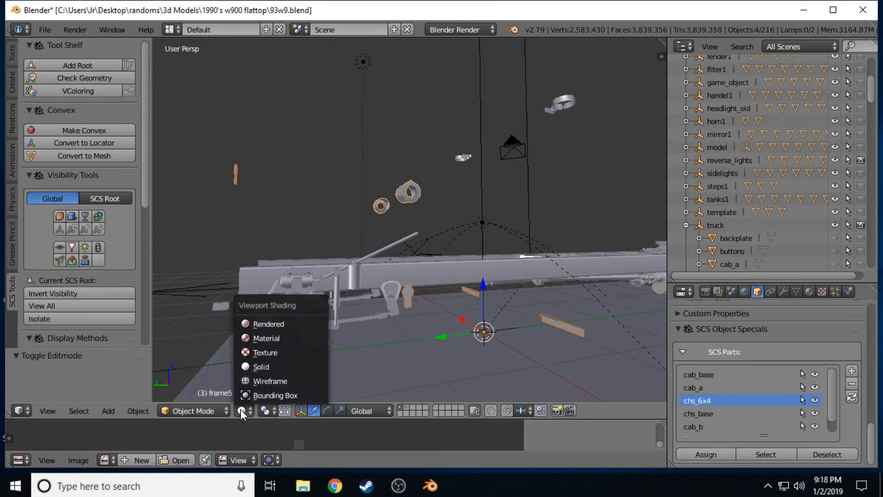
pyautogui.click(268, 341)
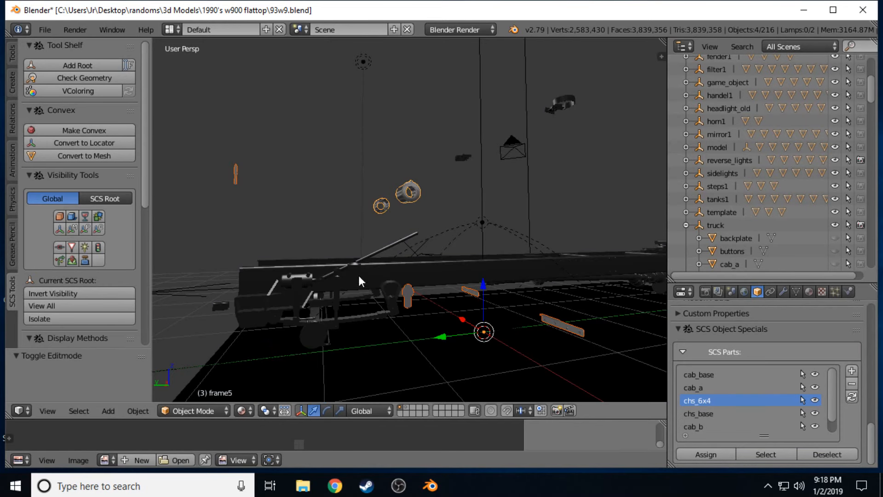
# Select only the frame5 cylinders floating above the chassis and assign them the black material.
pyautogui.press('a')
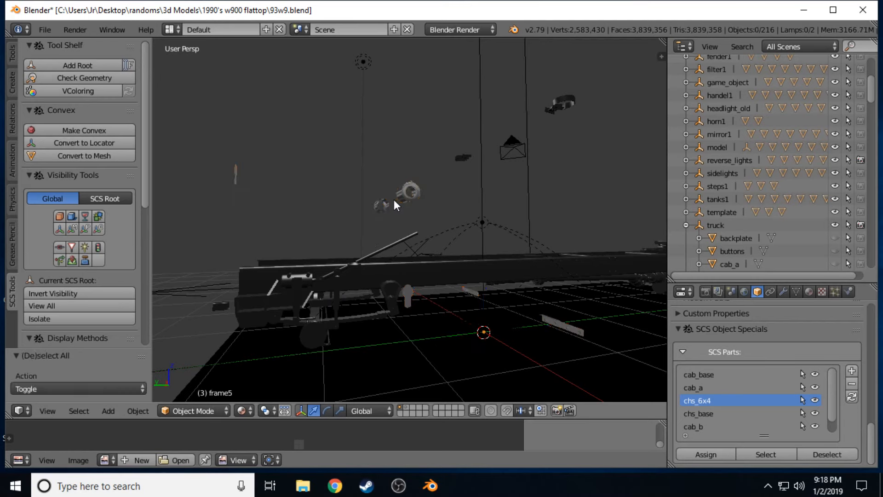
pyautogui.rightClick(401, 194)
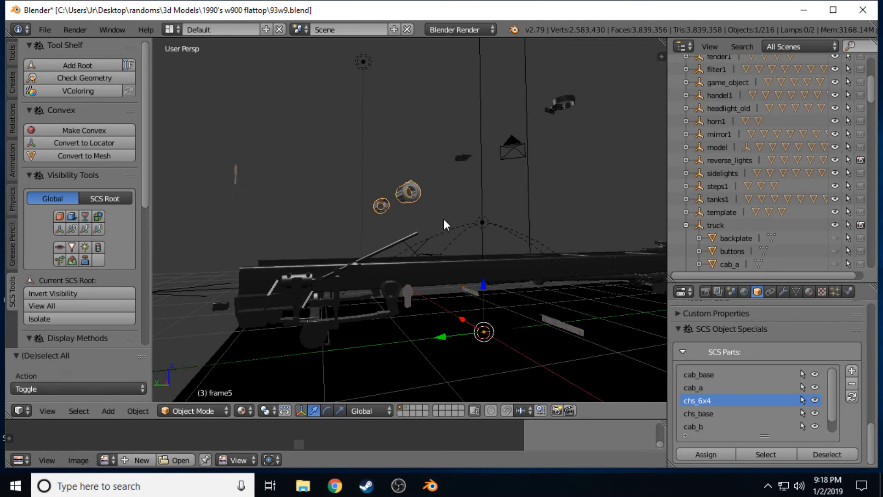
pyautogui.click(812, 293)
pyautogui.click(681, 378)
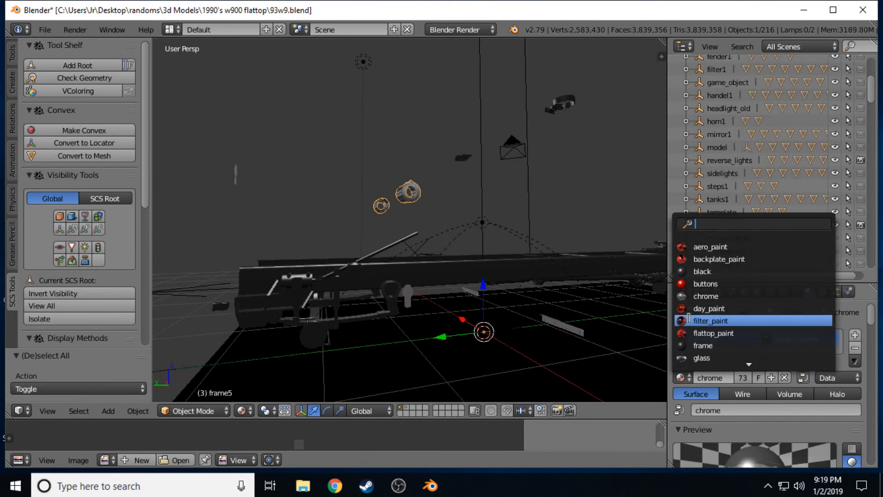
pyautogui.click(695, 271)
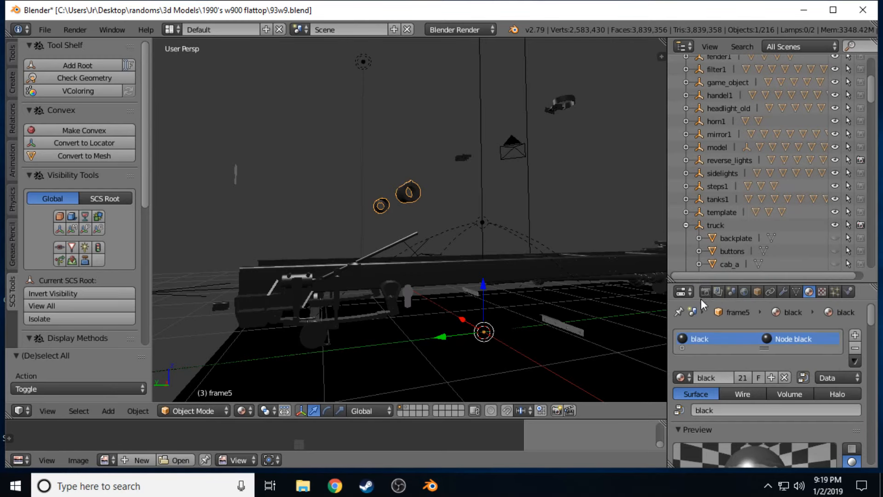
# Review the black material's diffuse and specular settings, SCS shader preset, base texture and UV mapping.
pyautogui.scroll(-8, 746, 365)
pyautogui.scroll(-8, 746, 365)
pyautogui.scroll(6, 745, 365)
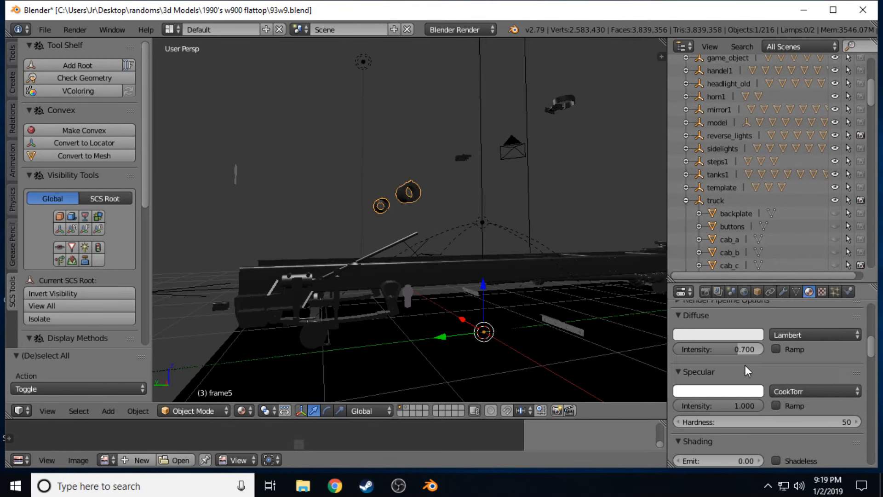
pyautogui.scroll(-15, 745, 365)
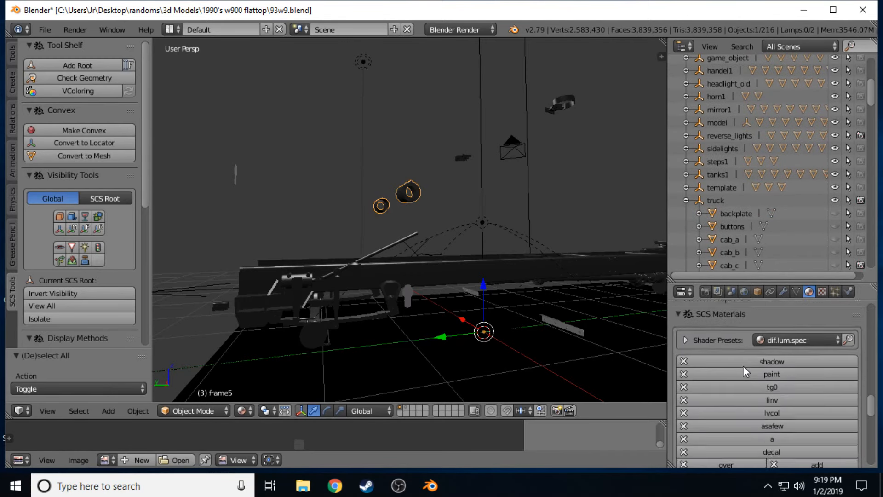
pyautogui.scroll(-7, 743, 366)
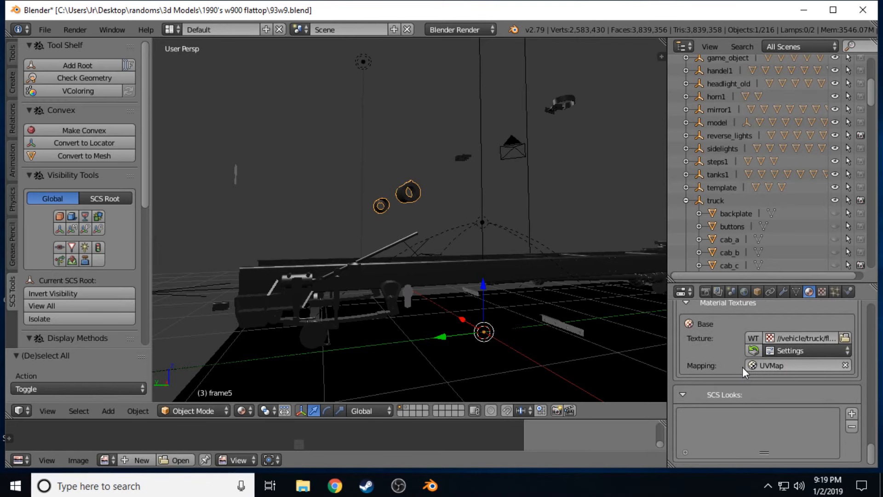
pyautogui.scroll(12, 742, 367)
pyautogui.scroll(15, 742, 367)
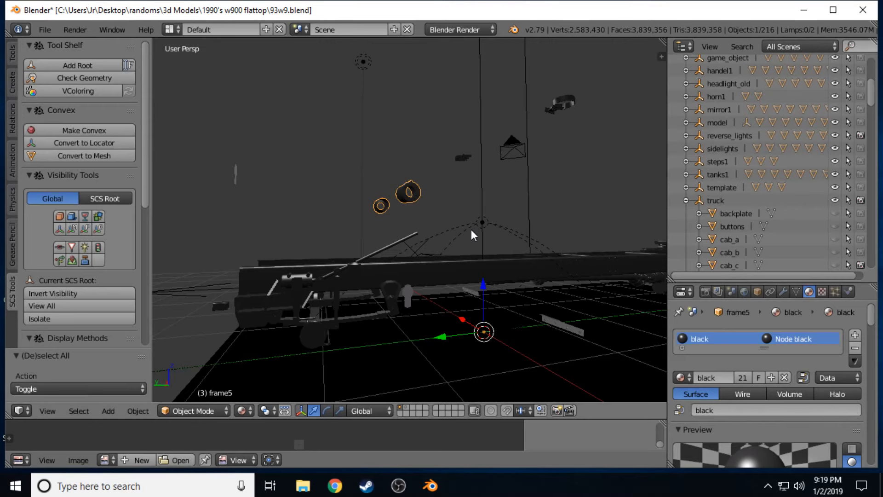
# Deselect the cylinders and select the paddle-shaped piece floating high above the front of the chassis.
pyautogui.hotkey('shift', 'f')
pyautogui.press('w')
pyautogui.press('a')
pyautogui.press('d')
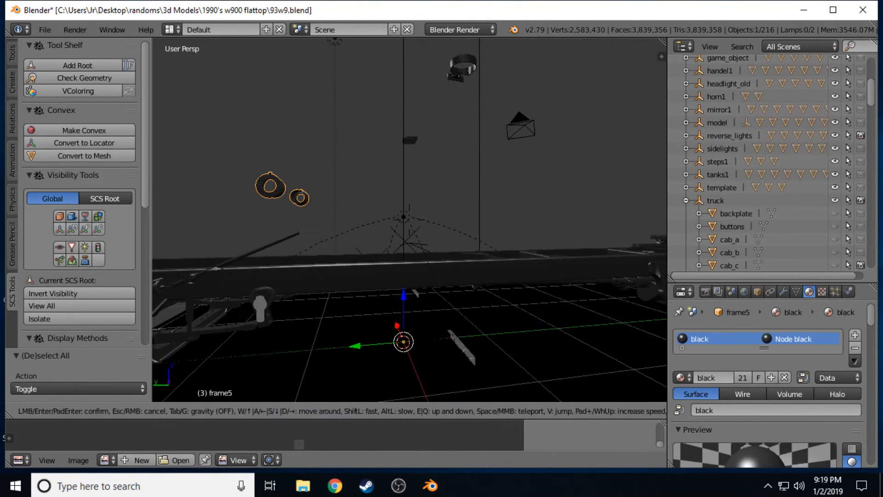
pyautogui.press('a')
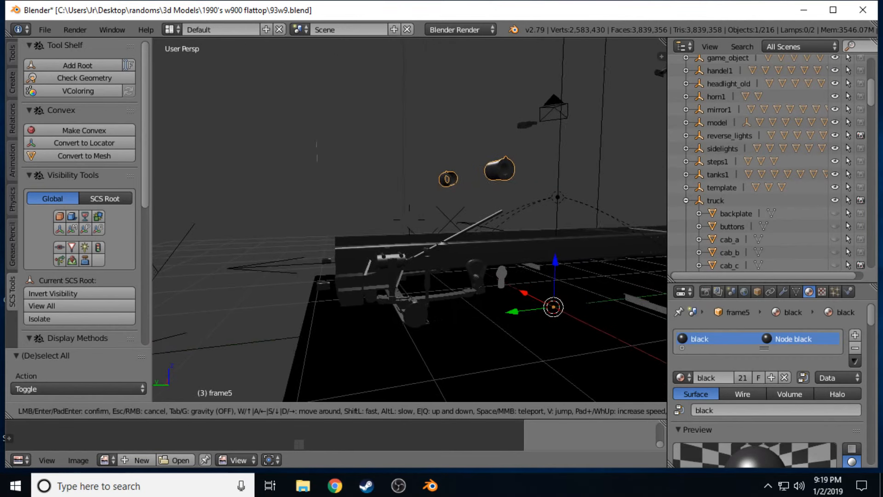
pyautogui.click(387, 216)
pyautogui.press('a')
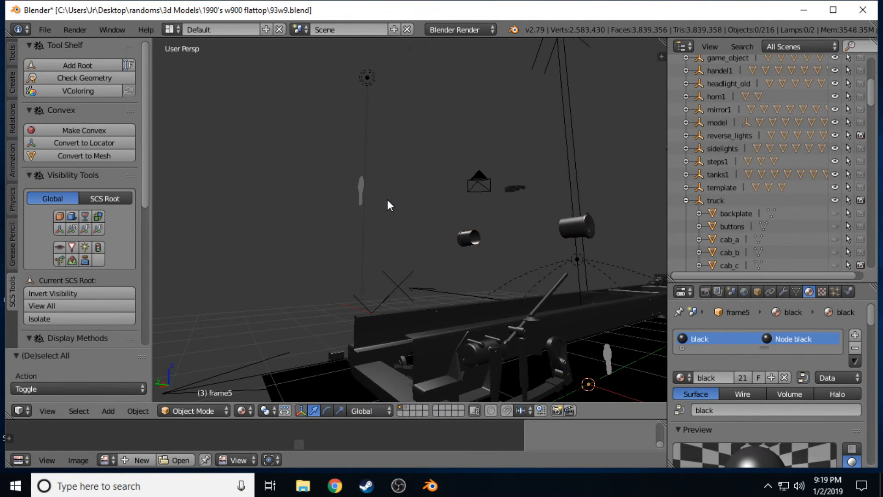
pyautogui.rightClick(360, 185)
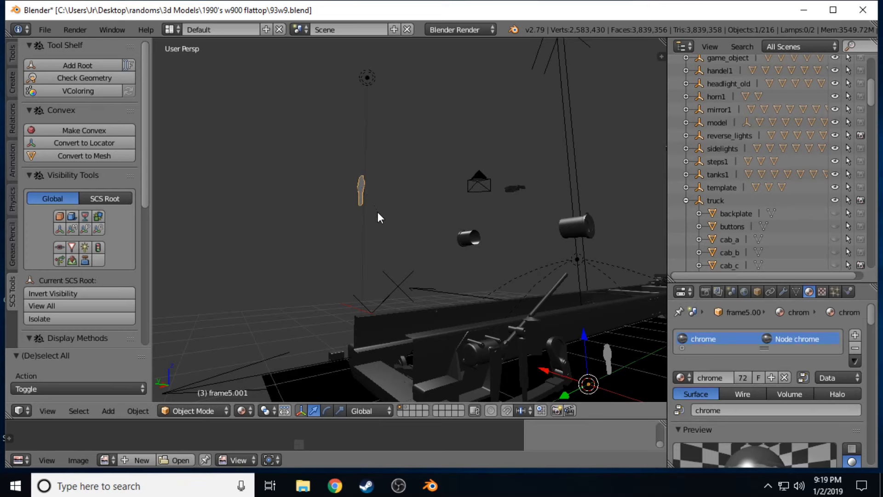
# Enlarge the Properties editor and review the chrome material's shading settings, base and reflection textures and UV mapping.
pyautogui.scroll(-8, 743, 205)
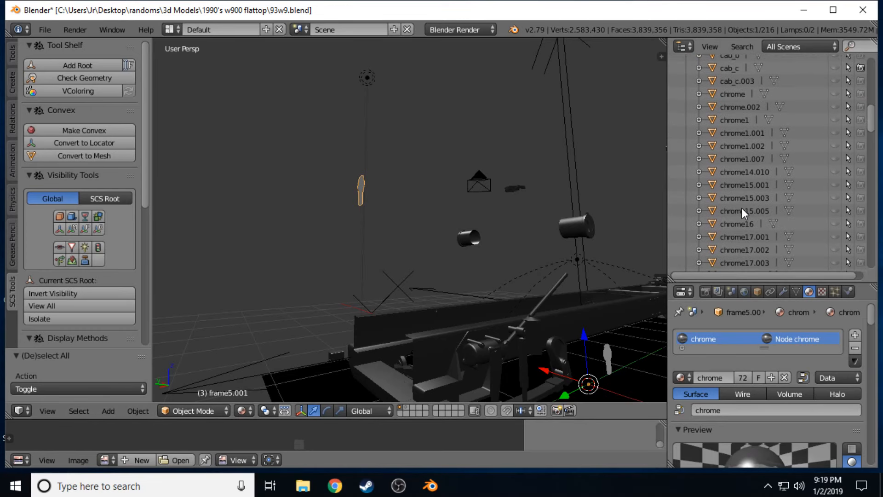
pyautogui.scroll(8, 742, 209)
pyautogui.scroll(-5, 751, 362)
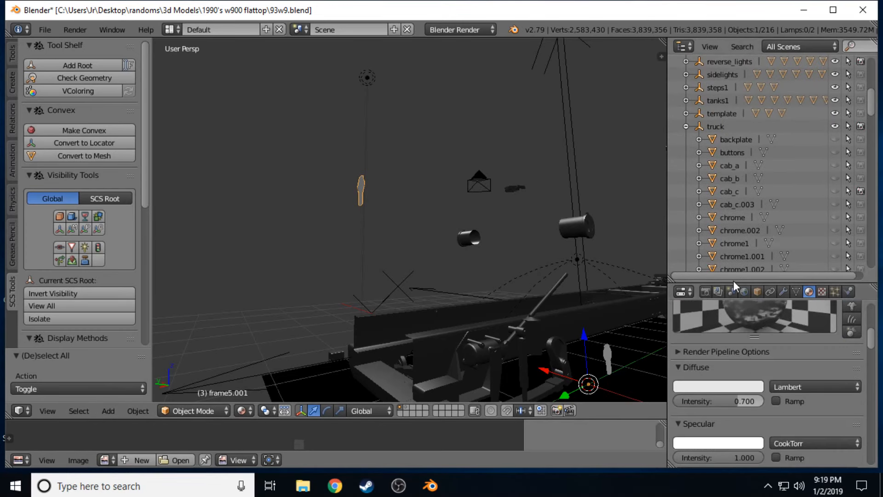
pyautogui.moveTo(733, 281); pyautogui.dragTo(726, 209)
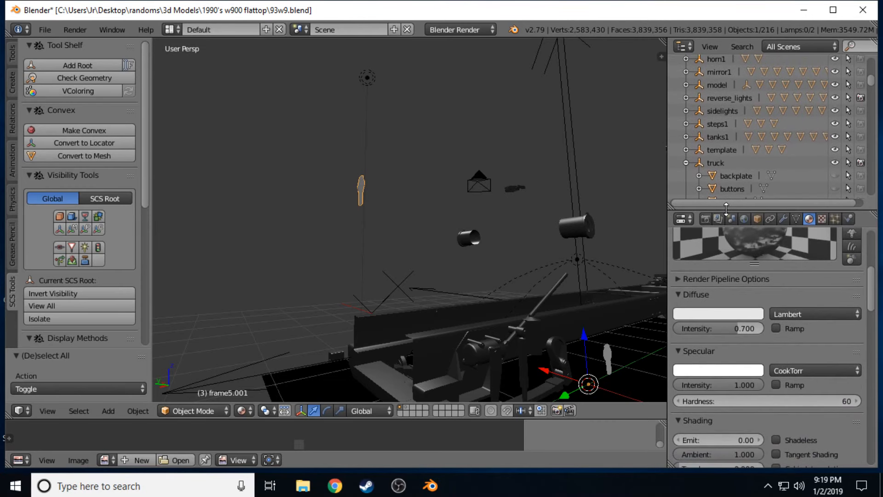
pyautogui.scroll(-15, 736, 281)
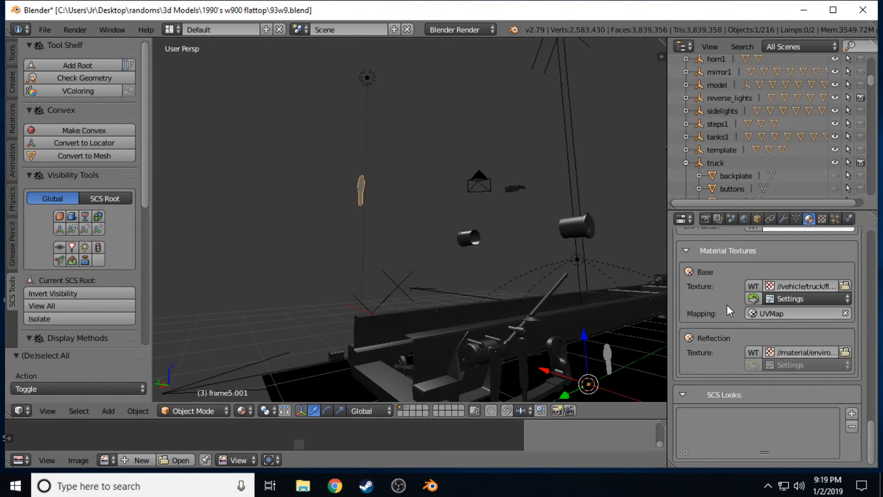
# Assign the selected paddle-shaped piece to the cab_base SCS part and hide that part's objects.
pyautogui.click(757, 218)
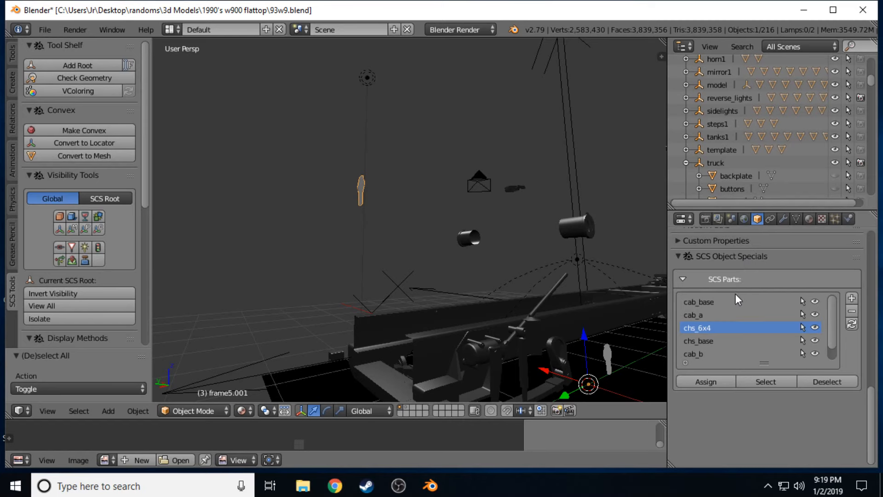
pyautogui.click(723, 300)
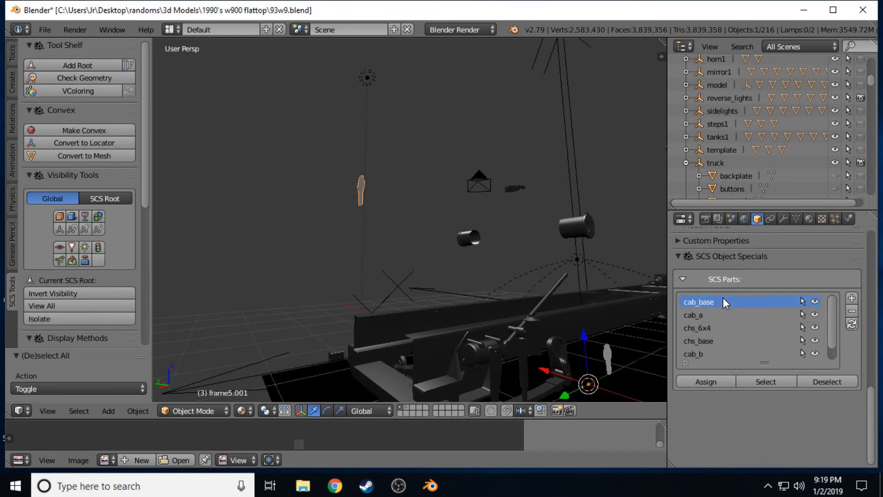
pyautogui.click(710, 384)
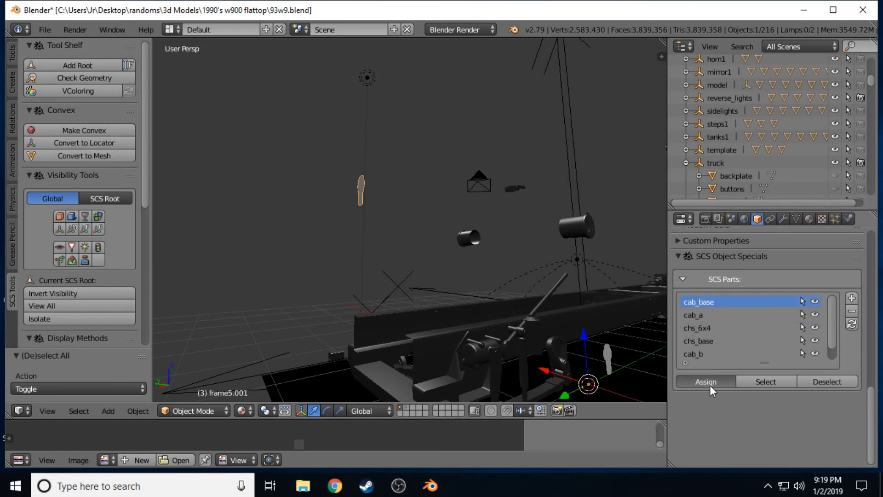
pyautogui.click(815, 301)
pyautogui.click(815, 301)
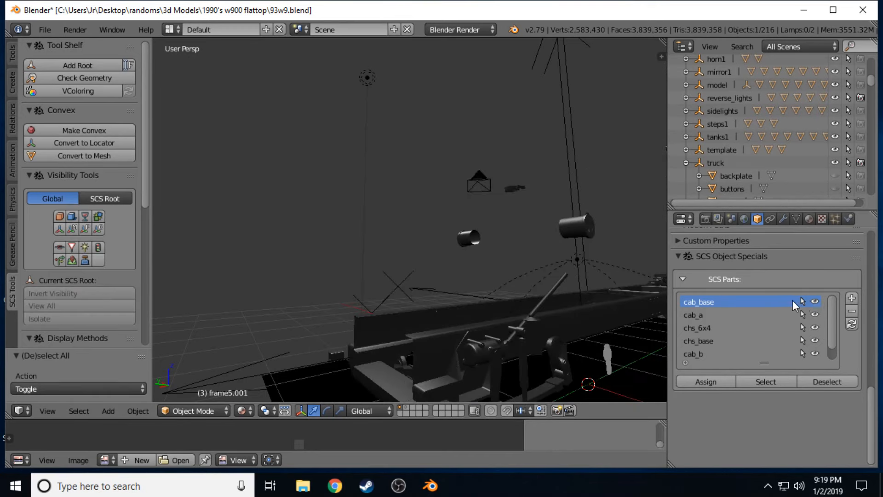
# Select the cylinders floating above the chassis, assign them to the cab_base SCS part and hide that part again.
pyautogui.moveTo(623, 324); pyautogui.dragTo(416, 220, button='middle')
pyautogui.rightClick(431, 208)
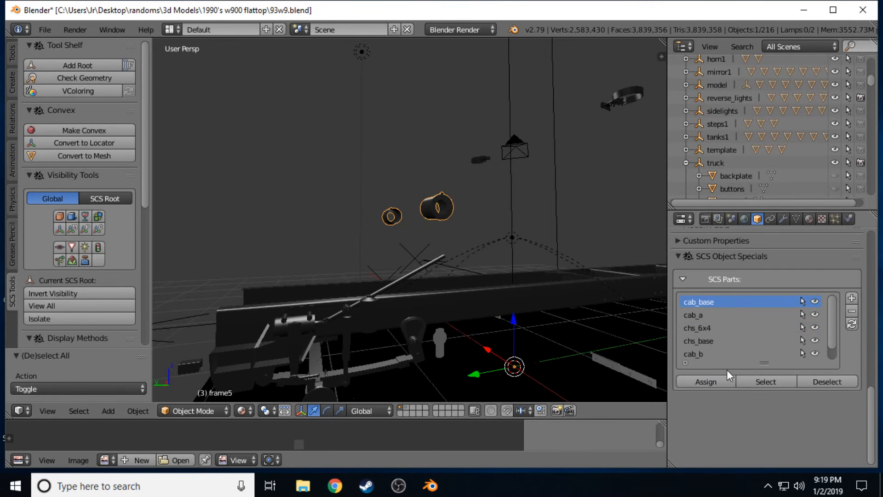
pyautogui.click(814, 302)
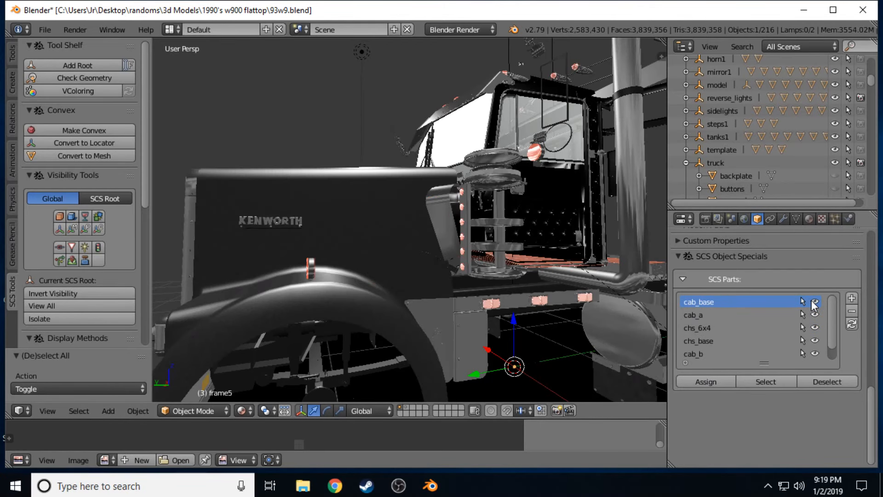
pyautogui.click(814, 302)
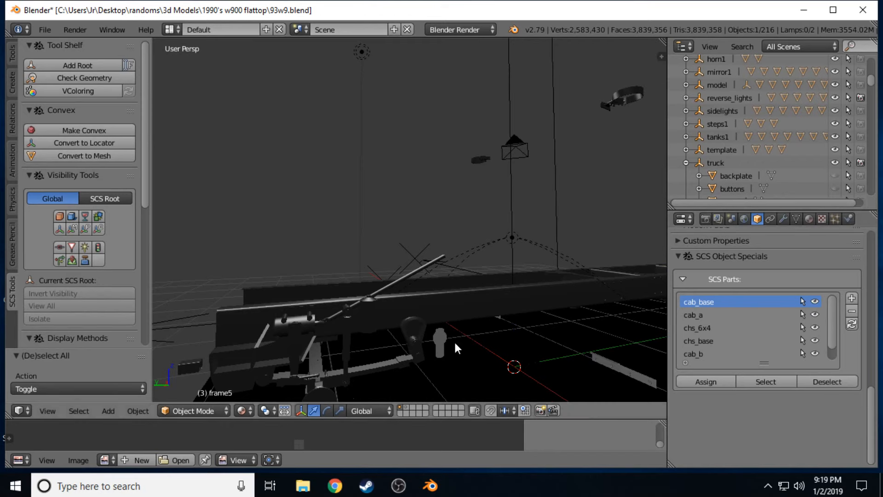
# Save over 93w9.blend and snap the 3D cursor to the scene center.
pyautogui.click(600, 358)
pyautogui.hotkey('ctrl', 's')
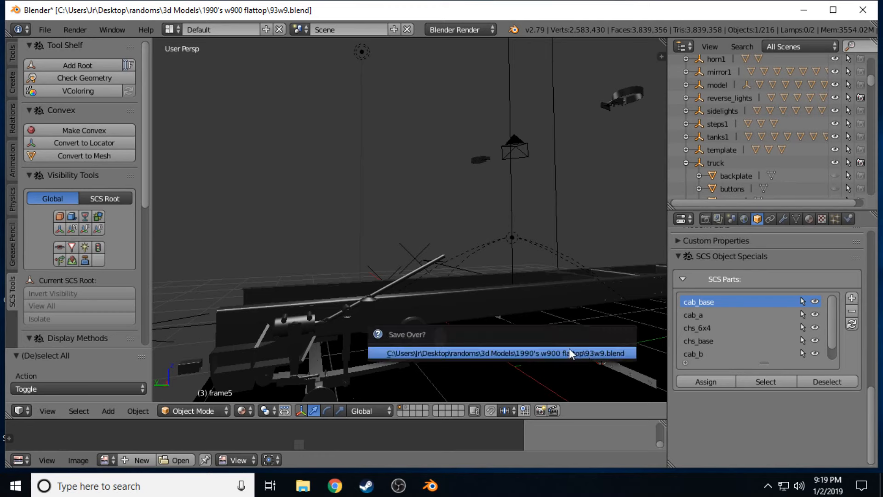
pyautogui.click(516, 353)
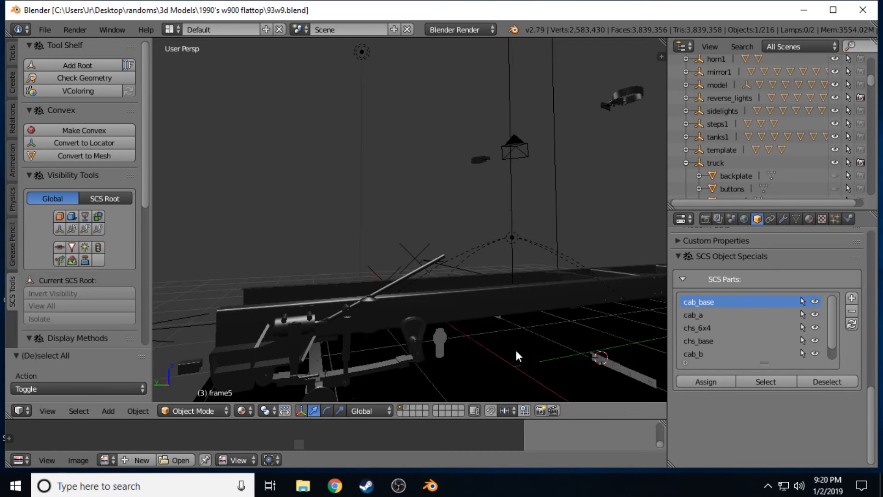
pyautogui.hotkey('shift', 's')
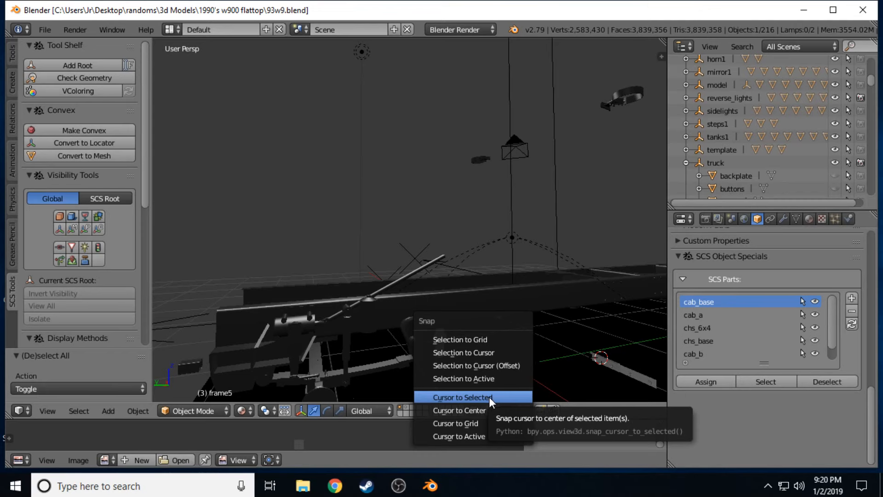
pyautogui.click(496, 410)
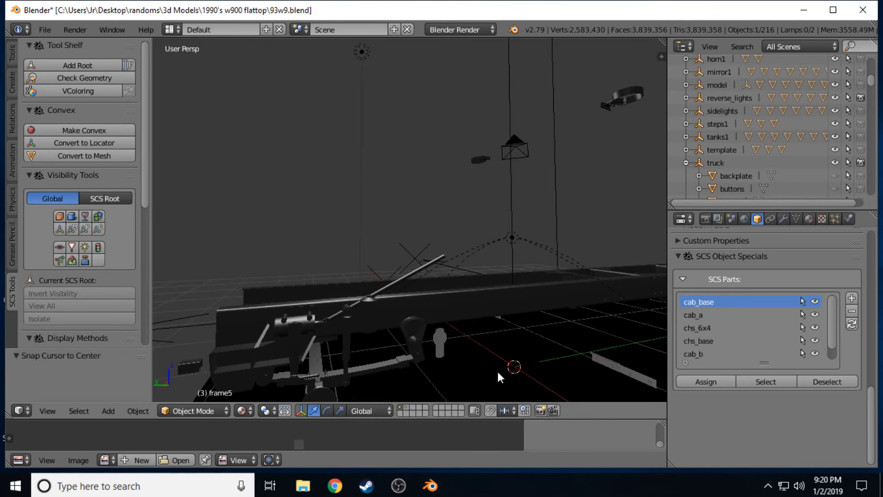
# Place the 3D cursor at several empty spots above the chassis and snap it back to the scene center.
pyautogui.click(424, 207)
pyautogui.click(305, 182)
pyautogui.click(537, 58)
pyautogui.hotkey('shift', 's')
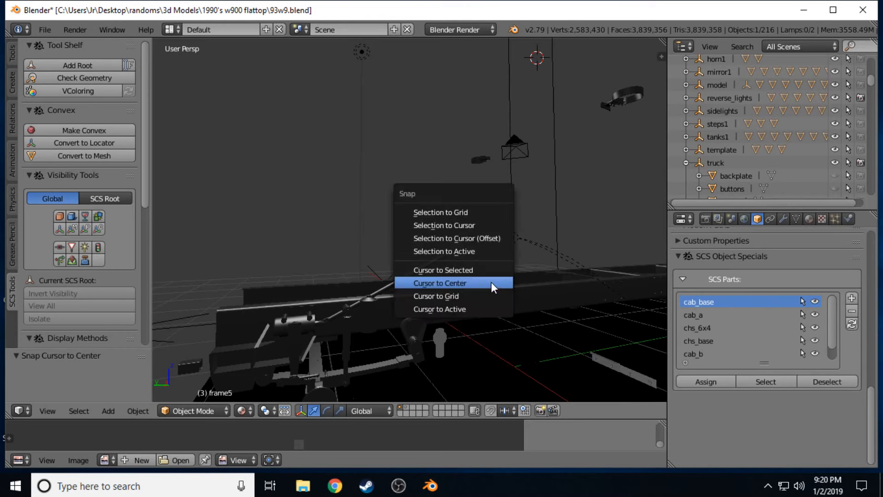
pyautogui.click(491, 282)
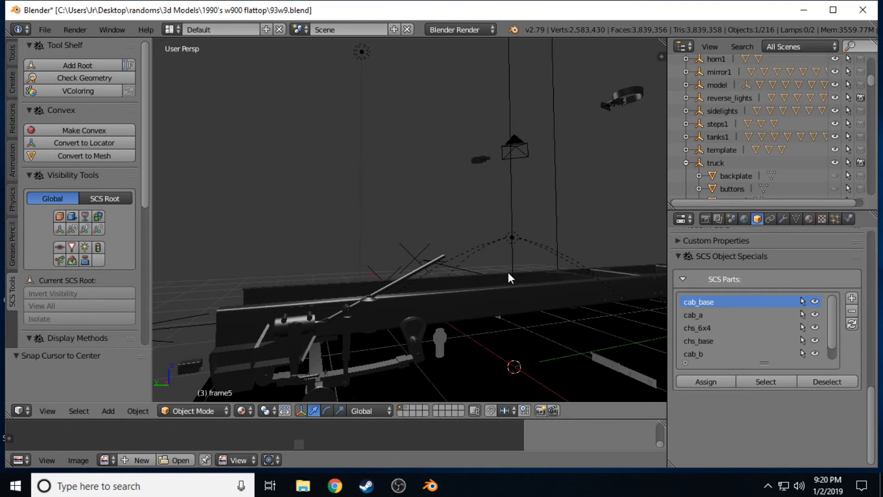
# Select the two flat plates lying low on either side of the chassis rails.
pyautogui.hotkey('shift', 'f')
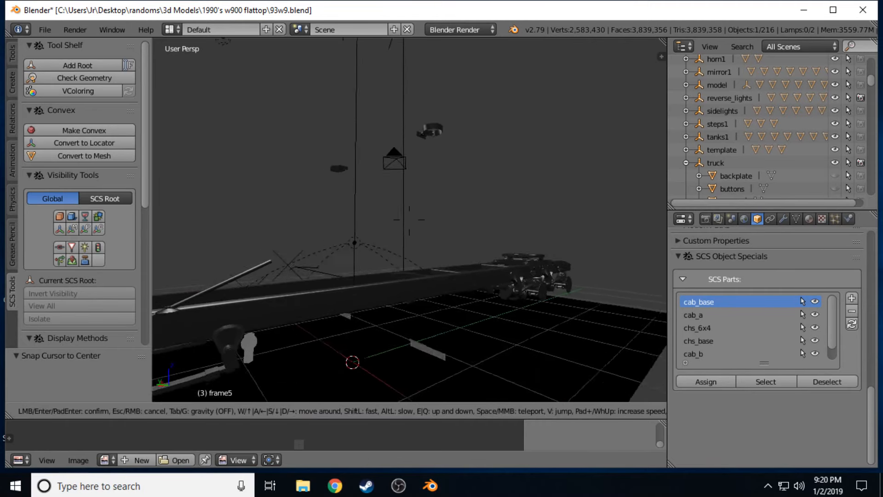
pyautogui.click(409, 220)
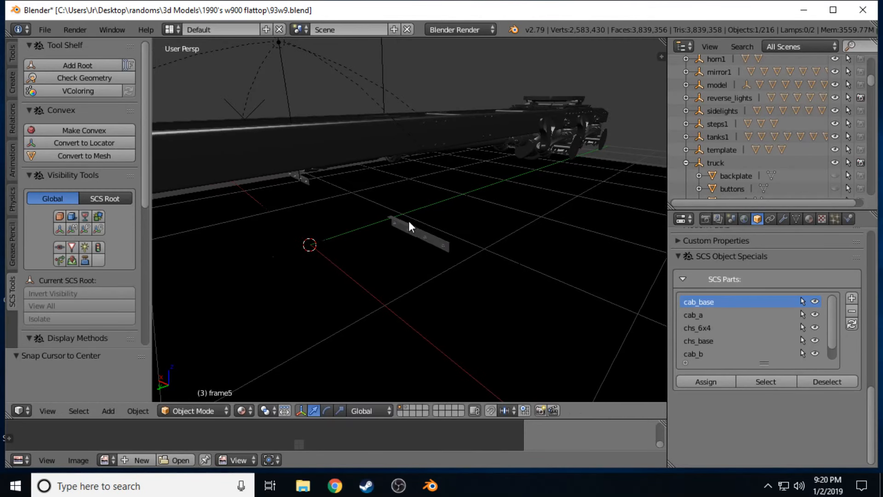
pyautogui.rightClick(405, 229)
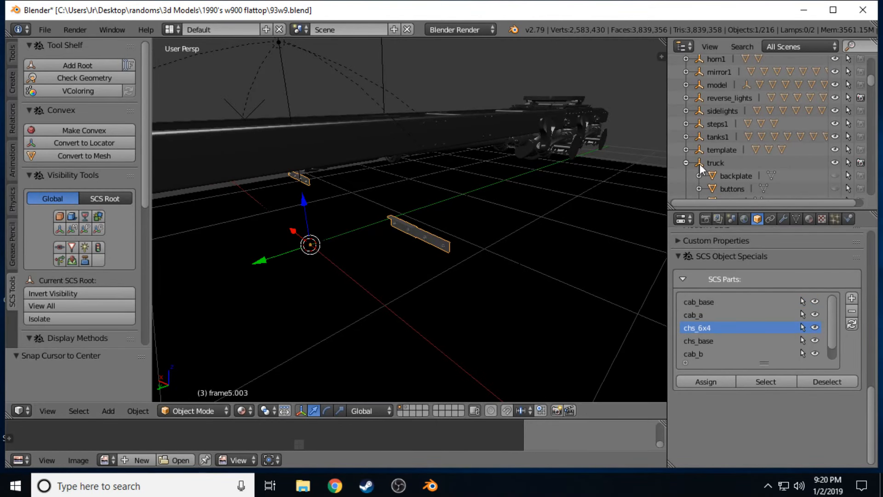
# Expand the steps1 root in the object hierarchy and select it to examine its SCS parts and variants.
pyautogui.scroll(4, 714, 148)
pyautogui.scroll(1, 713, 153)
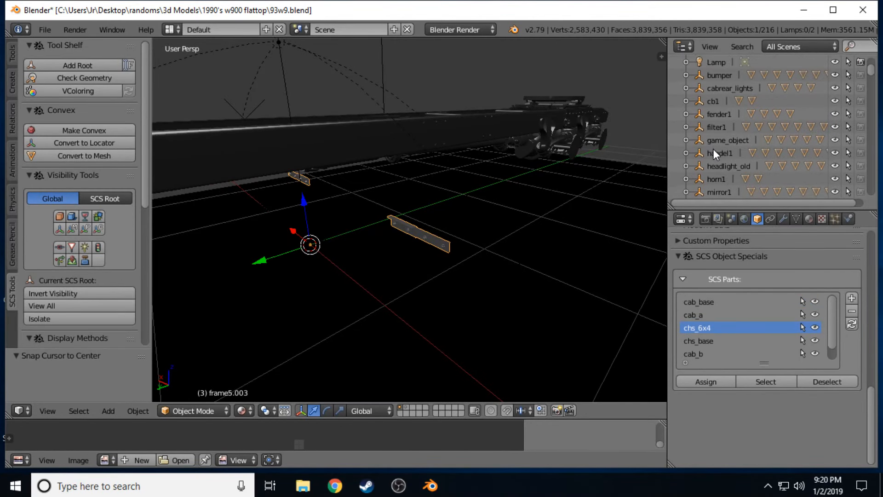
pyautogui.scroll(-3, 713, 150)
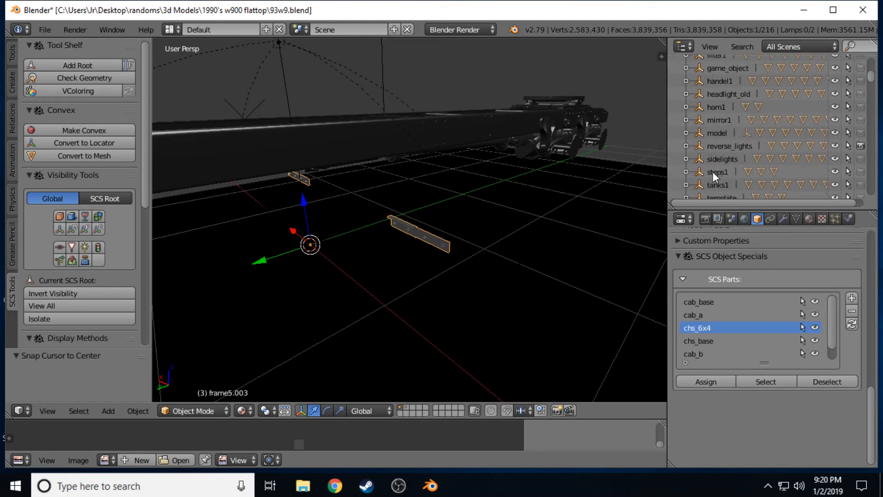
pyautogui.click(686, 171)
pyautogui.scroll(-2, 726, 164)
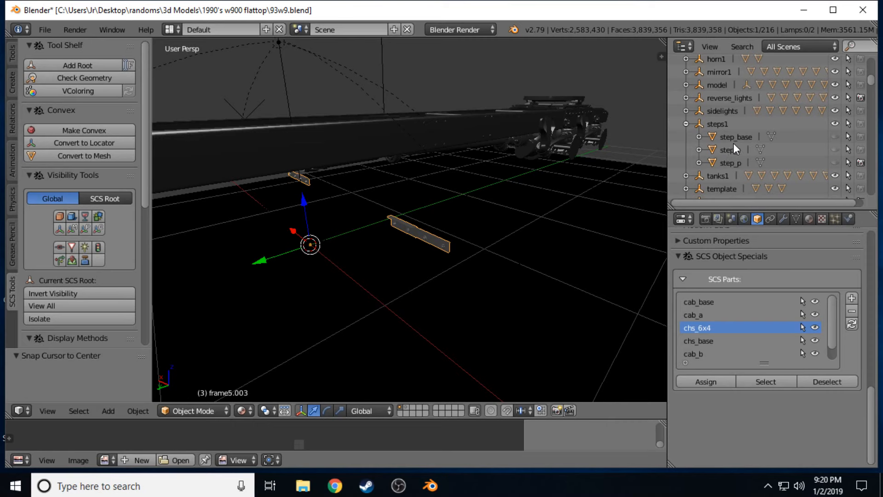
pyautogui.click(716, 126)
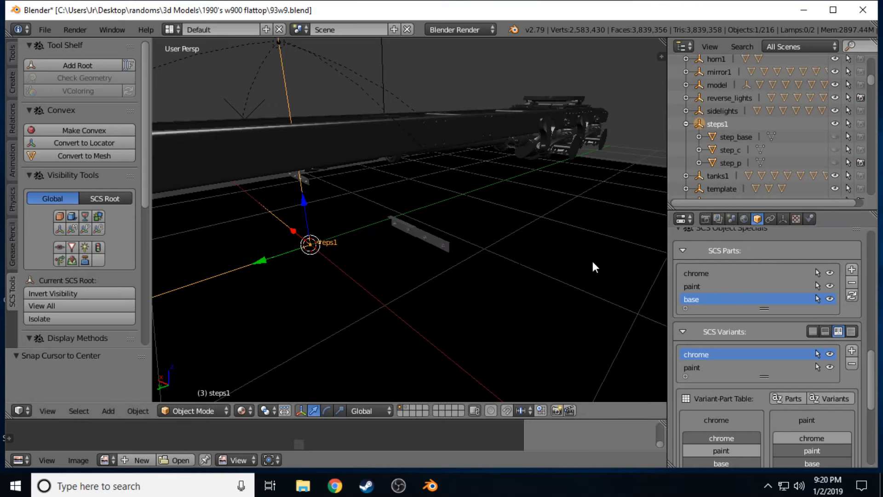
# Reselect the two flat plates beside the chassis and set their parent to steps1.
pyautogui.rightClick(428, 238)
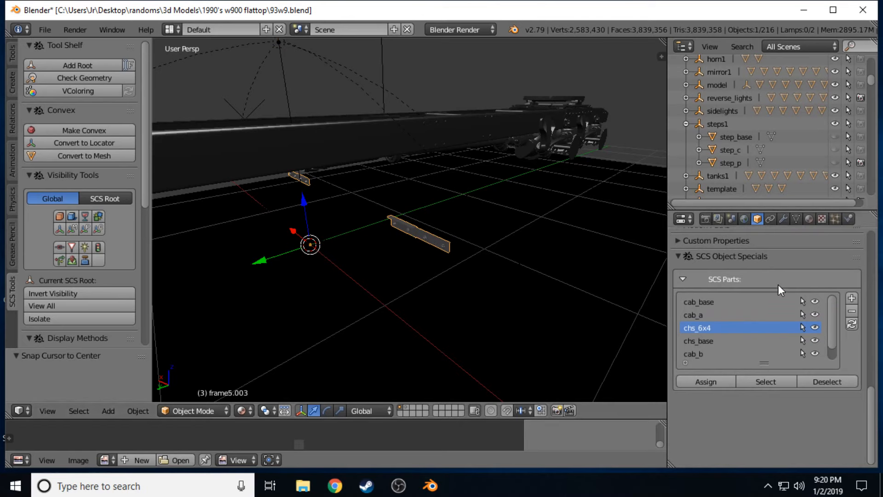
pyautogui.scroll(15, 776, 266)
pyautogui.scroll(-5, 782, 285)
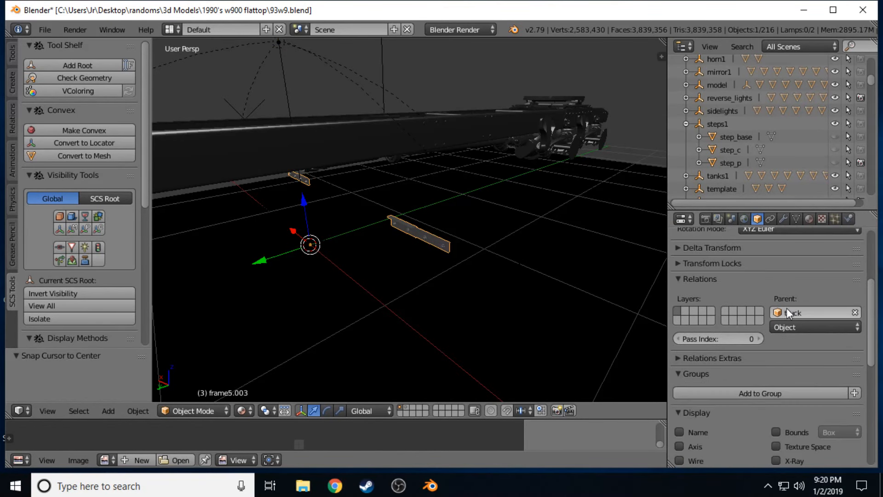
pyautogui.click(802, 312)
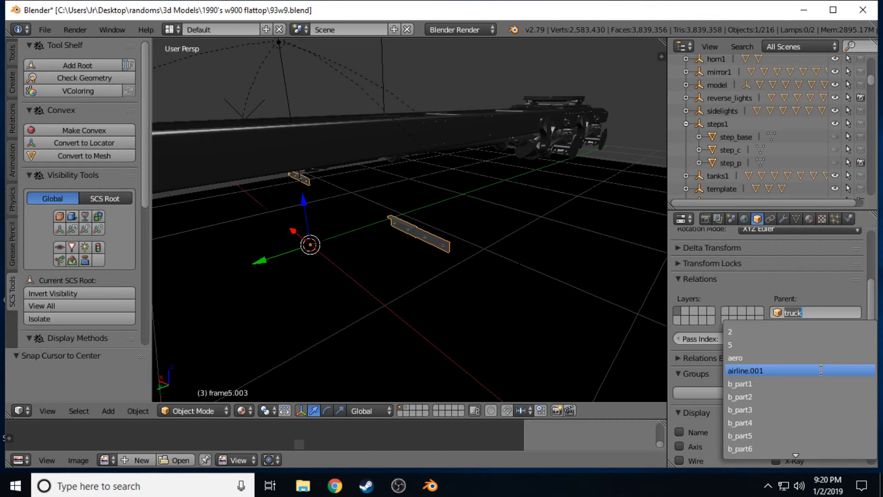
pyautogui.write('steap')
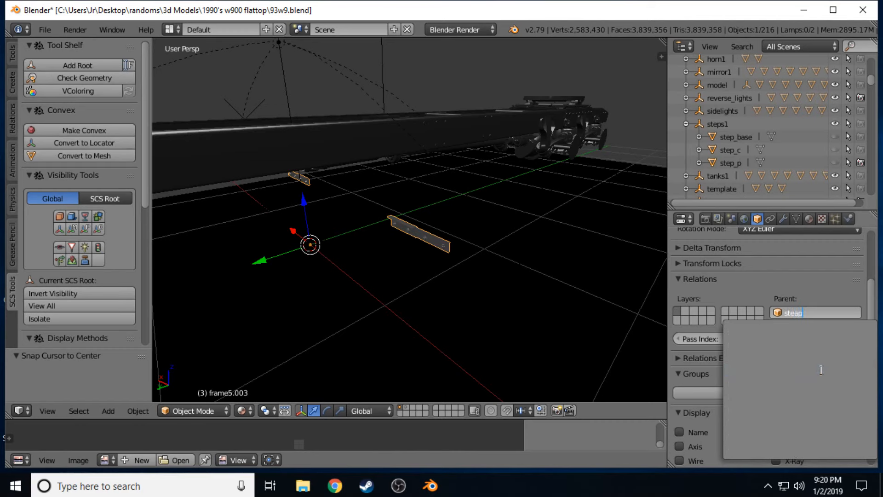
pyautogui.press('BackSpace')
pyautogui.press('BackSpace')
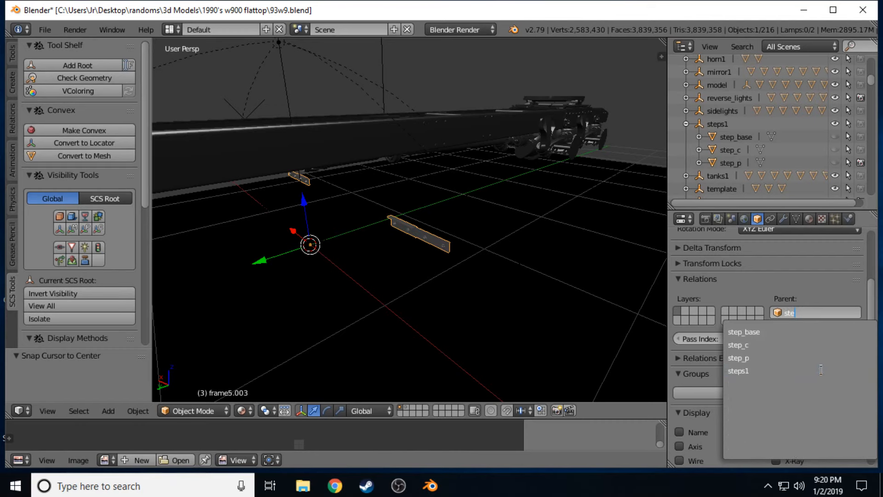
pyautogui.click(740, 371)
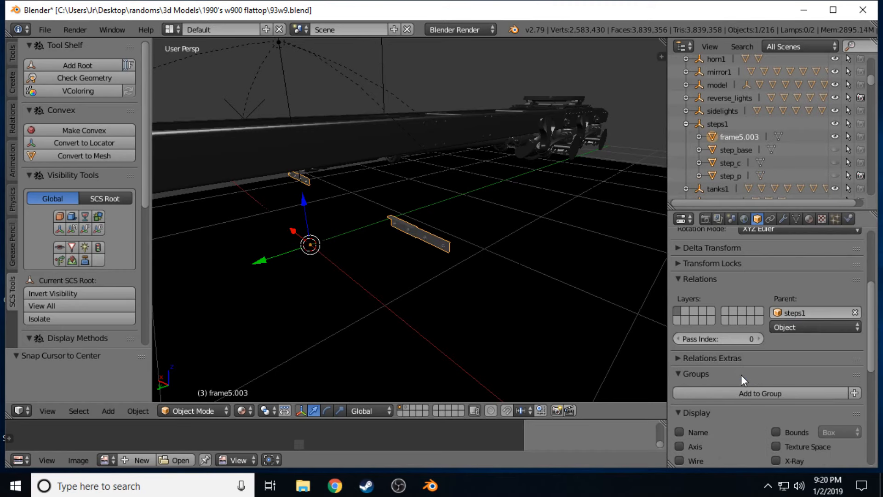
# Assign the flat plates to the base SCS part of steps1.
pyautogui.scroll(-10, 752, 349)
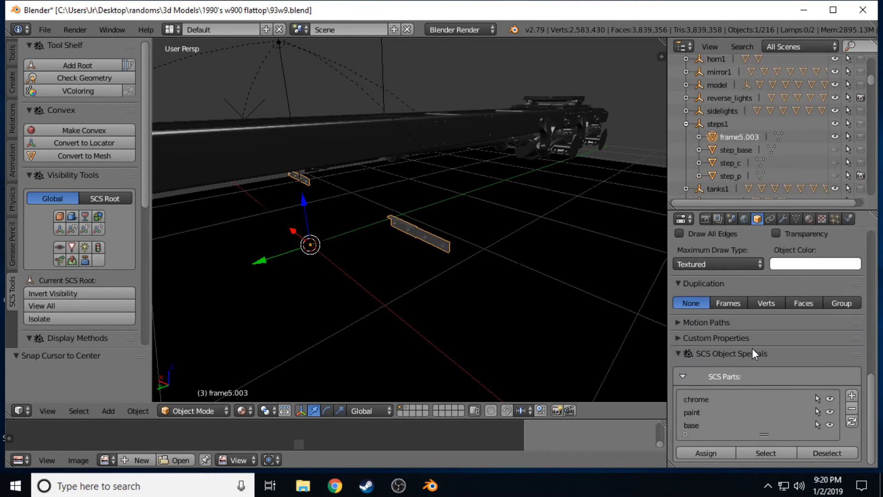
pyautogui.click(699, 427)
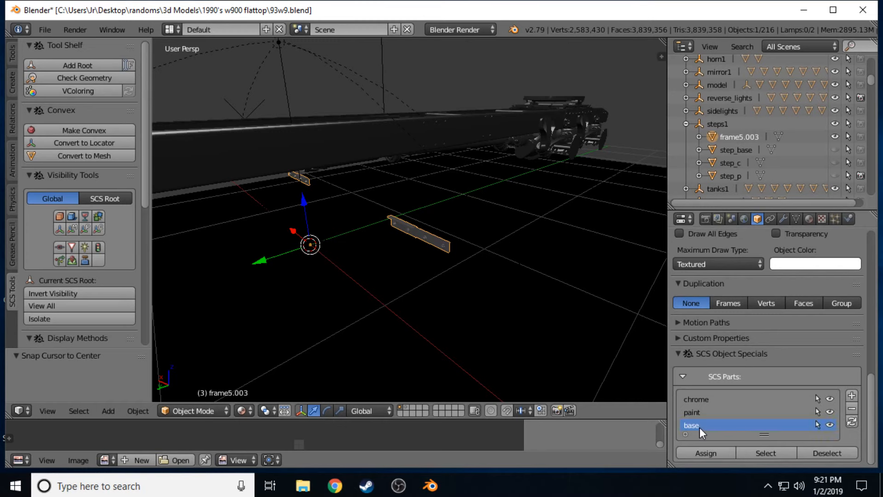
pyautogui.click(709, 452)
# Select the sidelights root in the object hierarchy and show its def_part SCS part.
pyautogui.hotkey('shift', 'f')
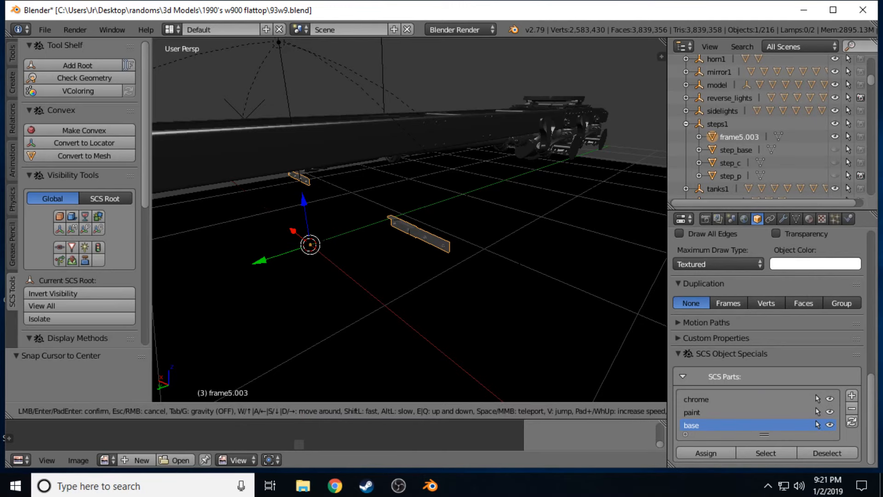
pyautogui.press('w')
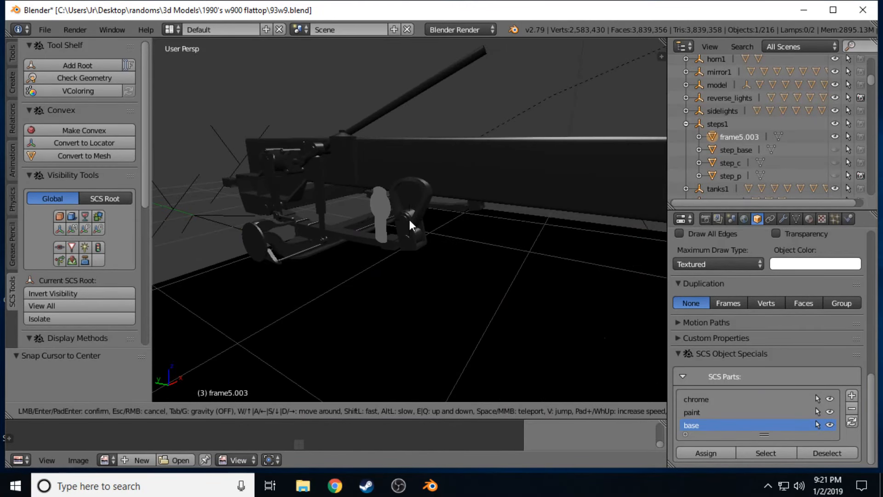
pyautogui.click(409, 219)
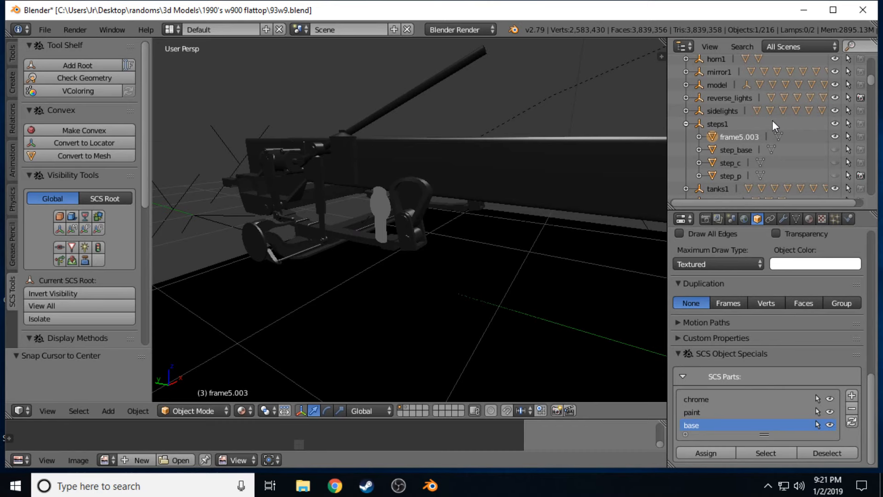
pyautogui.click(725, 109)
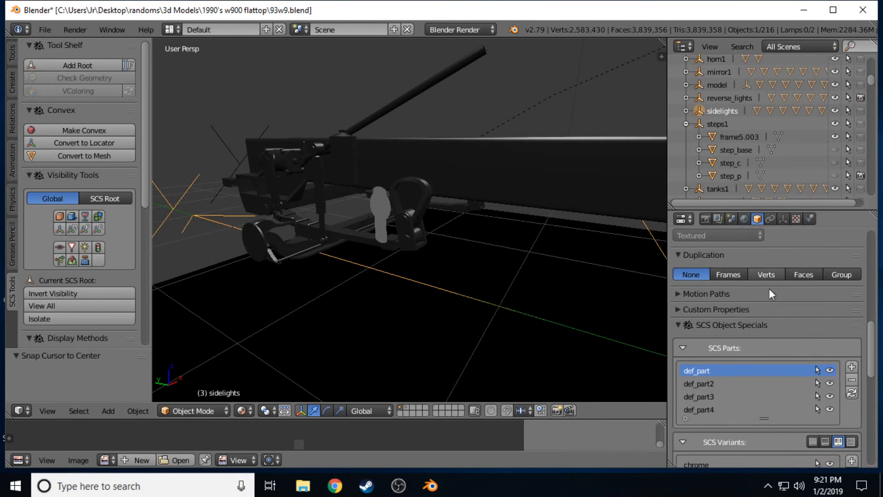
pyautogui.click(830, 370)
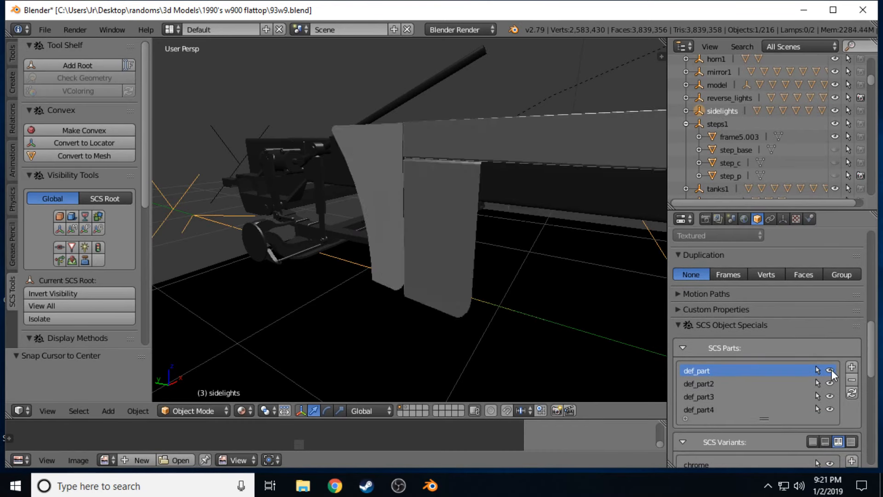
# Examine the sidelight panel at the end of the chassis from the side and along the frame rail.
pyautogui.hotkey('shift', 'f')
pyautogui.press('w')
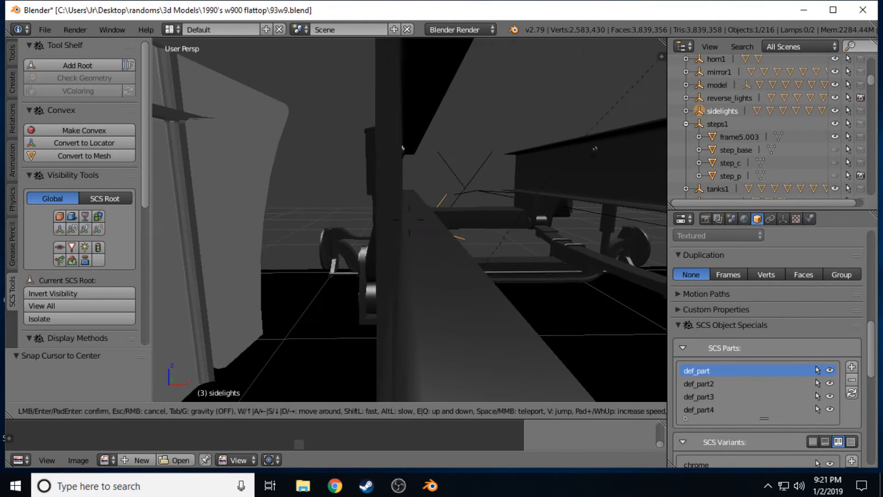
pyautogui.press('a')
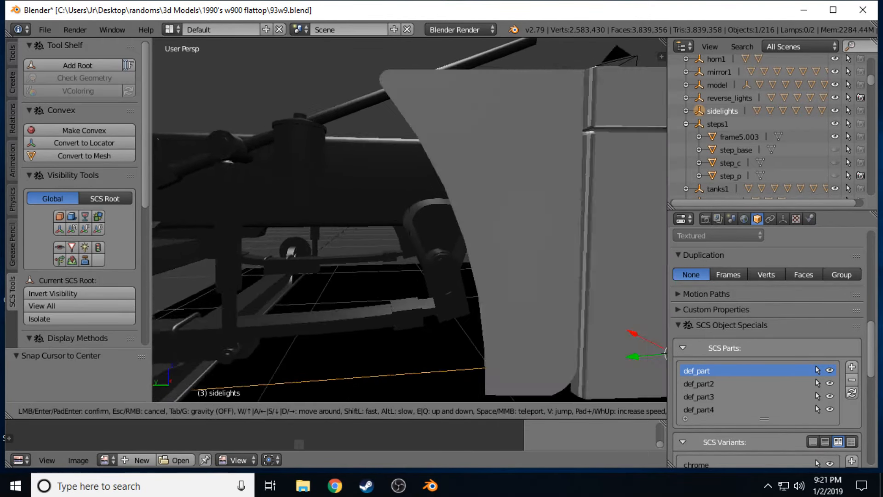
pyautogui.press('a')
pyautogui.press('a')
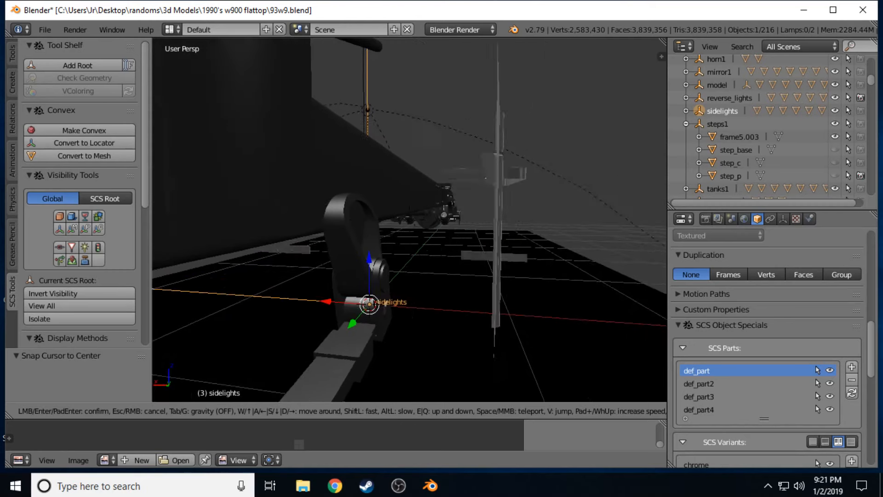
pyautogui.press('d')
pyautogui.click(411, 225)
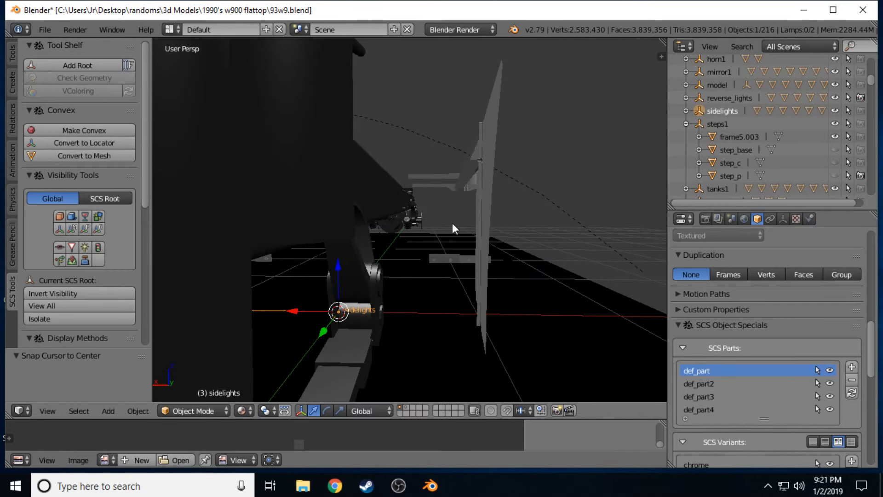
# Switch the def_part panel's visibility off and on to compare its position with the keyhole-shaped plate, leaving the panel hidden.
pyautogui.click(827, 371)
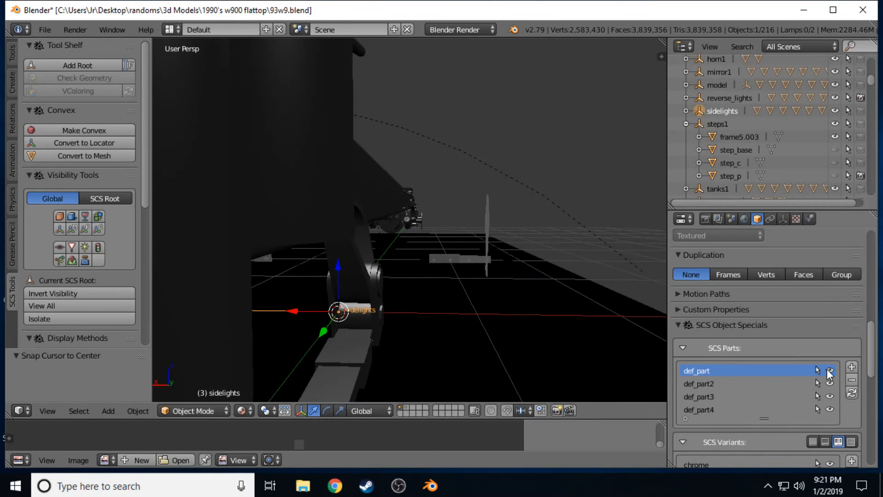
pyautogui.click(828, 370)
pyautogui.hotkey('shift', 'f')
pyautogui.press('w')
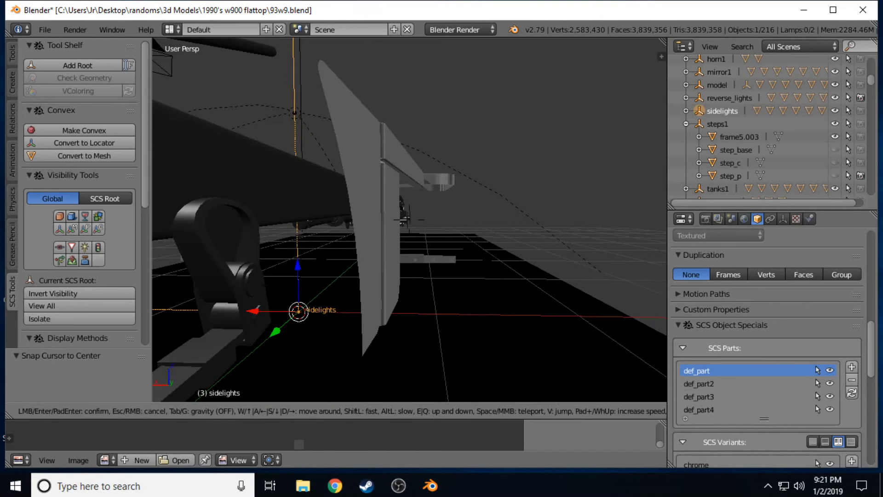
pyautogui.press('w')
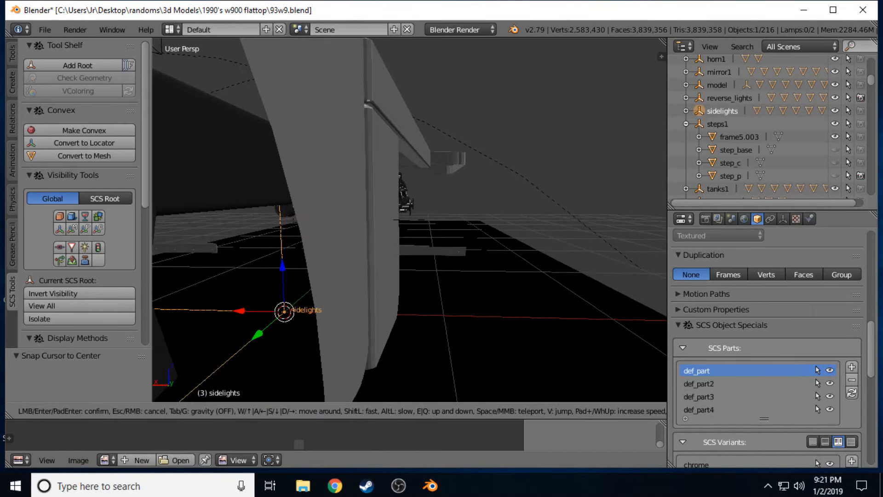
pyautogui.click(409, 220)
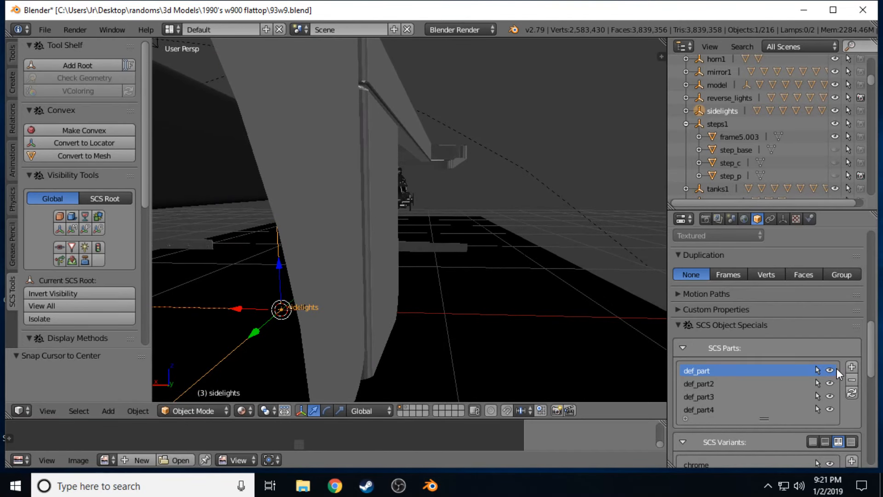
pyautogui.click(831, 370)
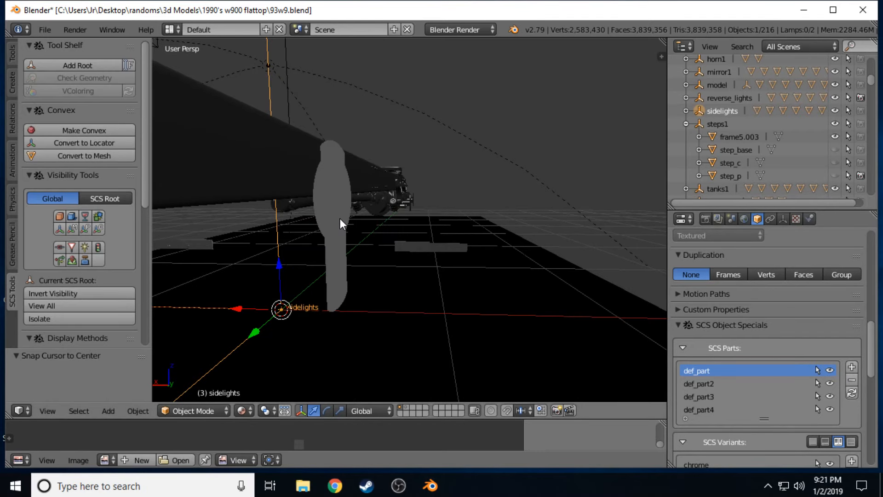
# Select the keyhole-shaped plate and check its SCS parts by toggling the visibility of cab_base, cab_a and chs_6x4.
pyautogui.rightClick(341, 219)
pyautogui.click(815, 397)
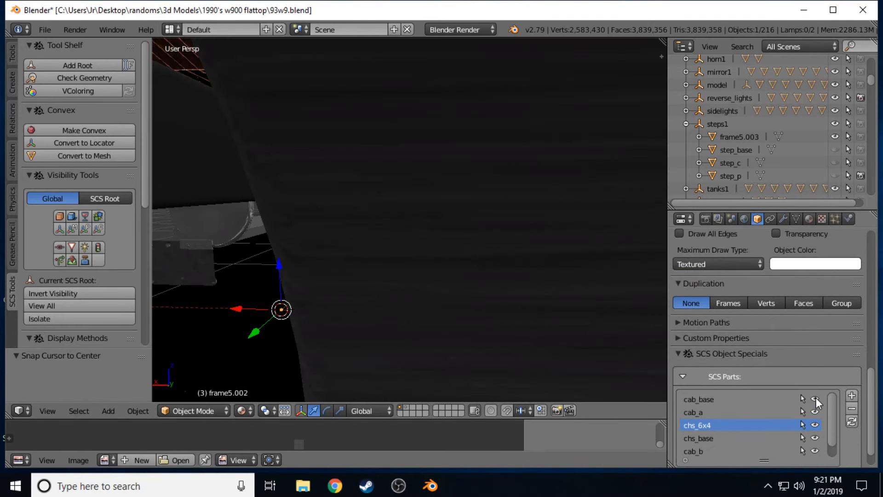
pyautogui.click(814, 425)
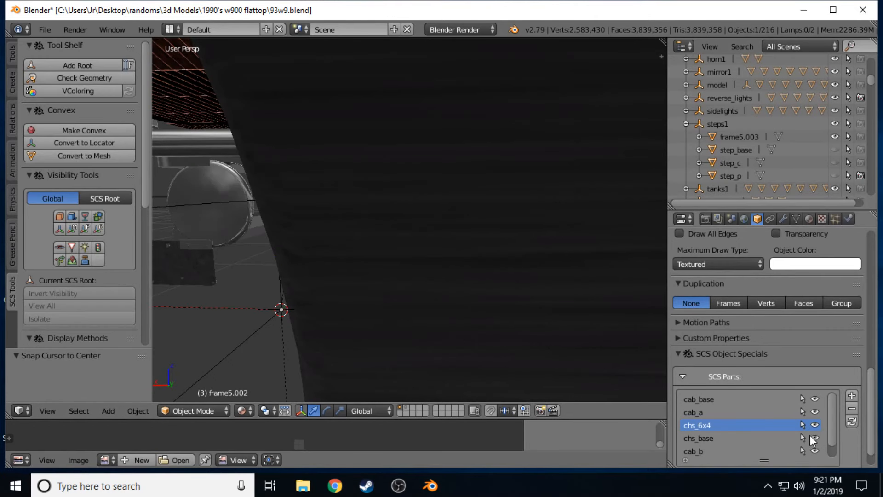
pyautogui.click(816, 411)
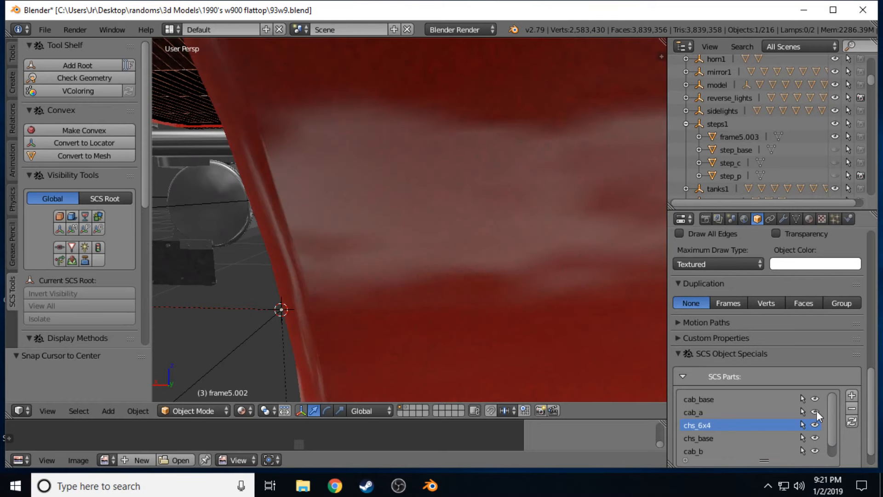
pyautogui.click(816, 411)
pyautogui.click(815, 399)
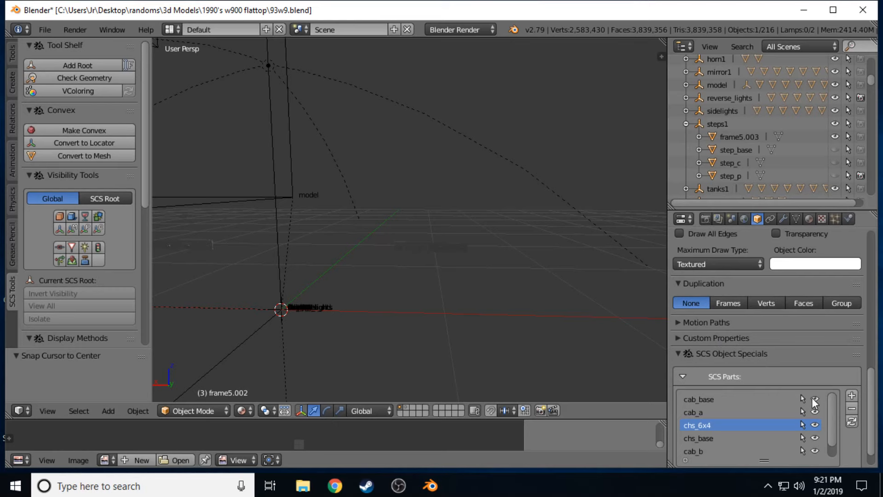
pyautogui.click(815, 426)
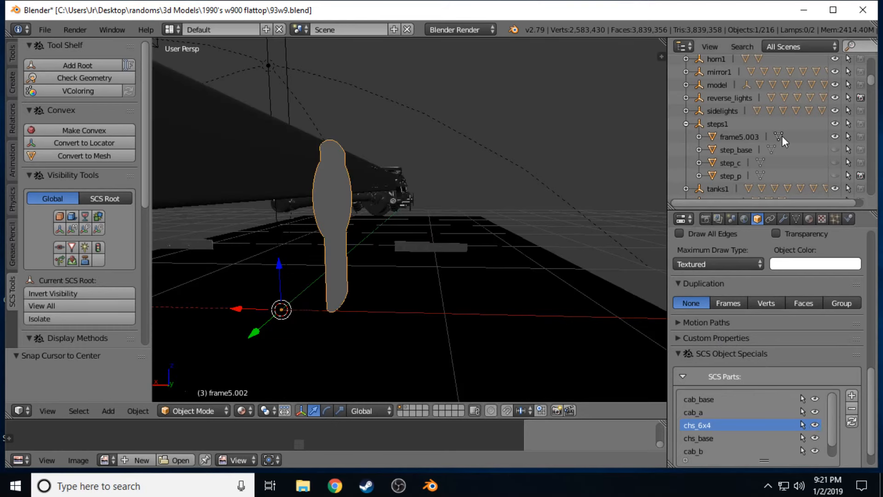
# Collapse steps1, expand the sidelights root, show light1c and examine how the keyhole-shaped plate sits against it.
pyautogui.click(688, 124)
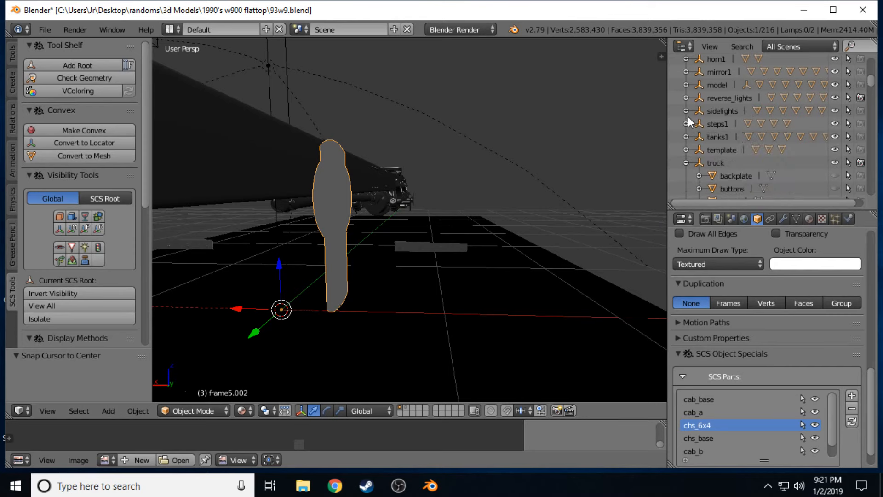
pyautogui.click(686, 111)
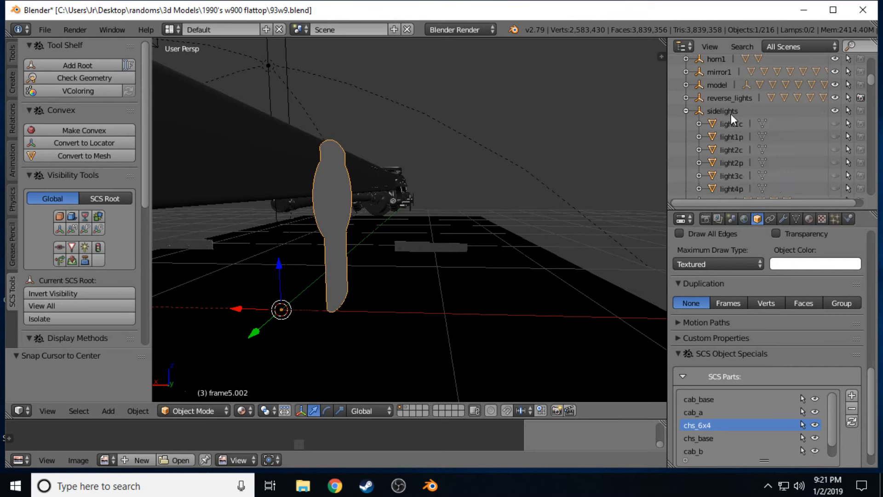
pyautogui.click(833, 123)
pyautogui.hotkey('shift', 'f')
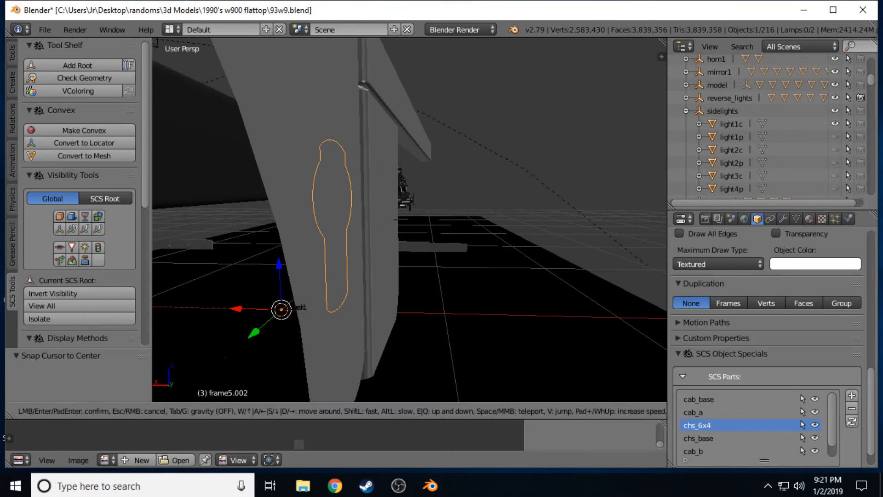
pyautogui.press('a')
pyautogui.press('w')
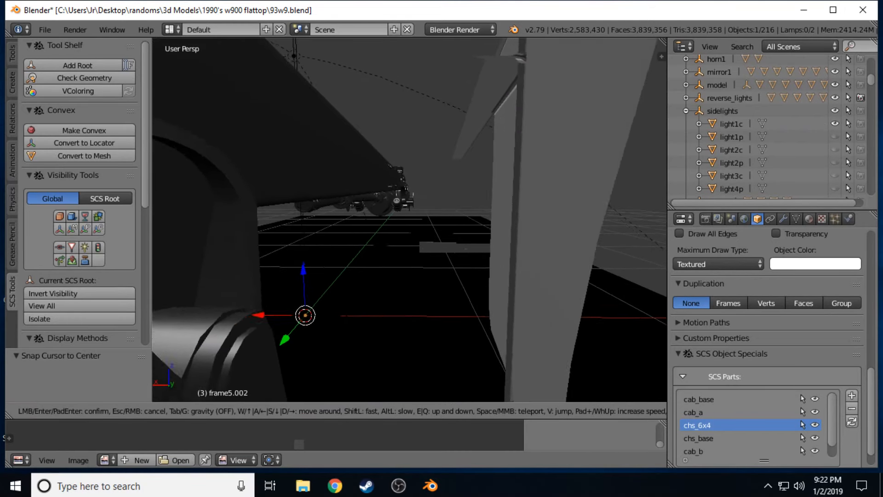
pyautogui.press('d')
pyautogui.press('d')
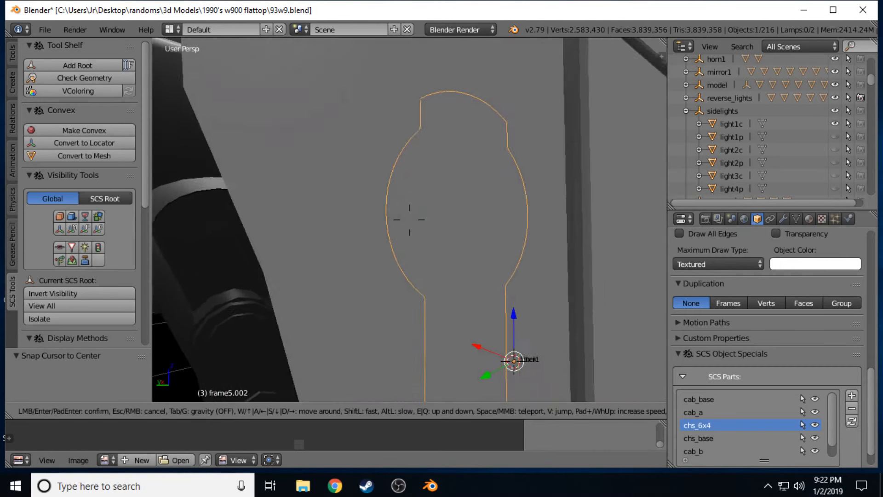
pyautogui.press('w')
pyautogui.press('s')
pyautogui.click(409, 219)
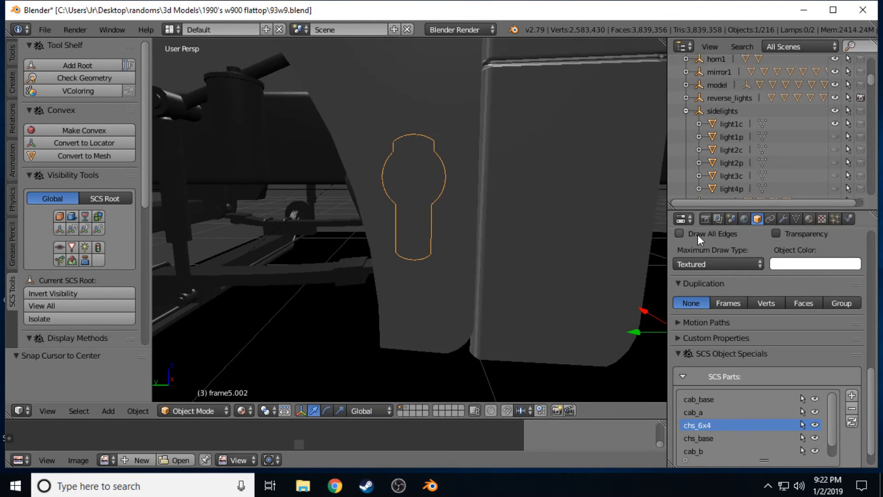
# Assign the existing black material to the keyhole-shaped plate.
pyautogui.click(810, 220)
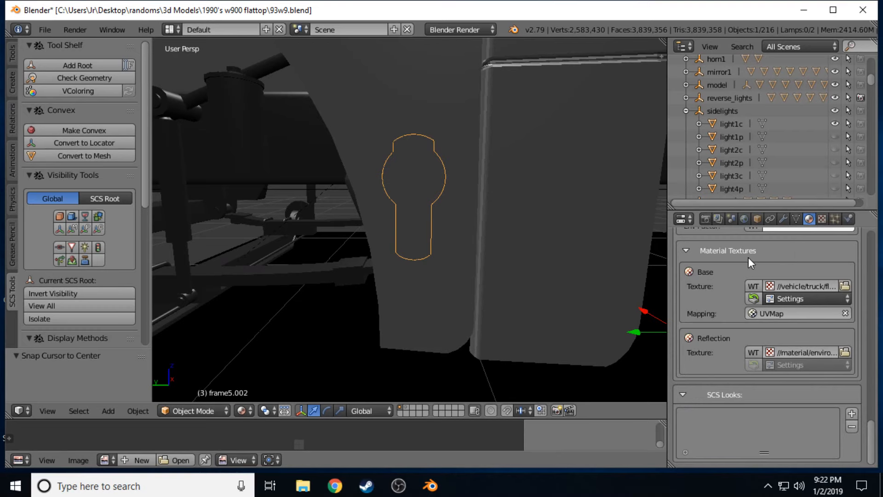
pyautogui.scroll(15, 741, 246)
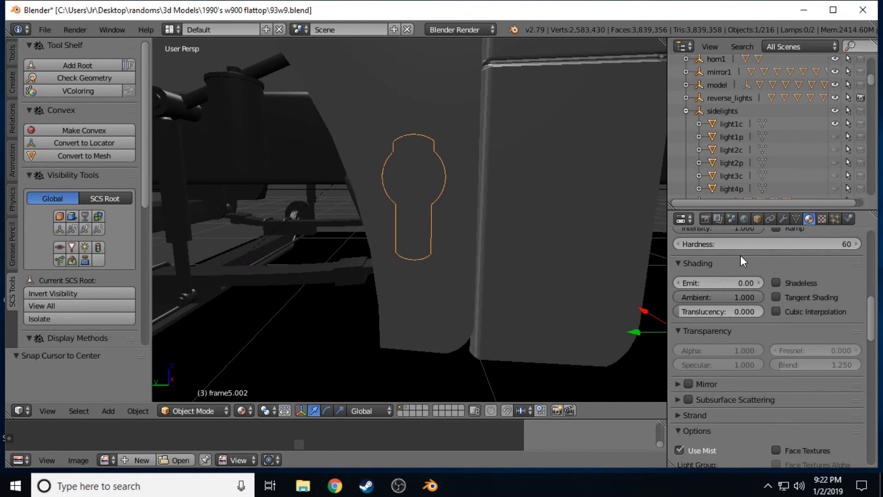
pyautogui.scroll(6, 736, 257)
pyautogui.click(679, 302)
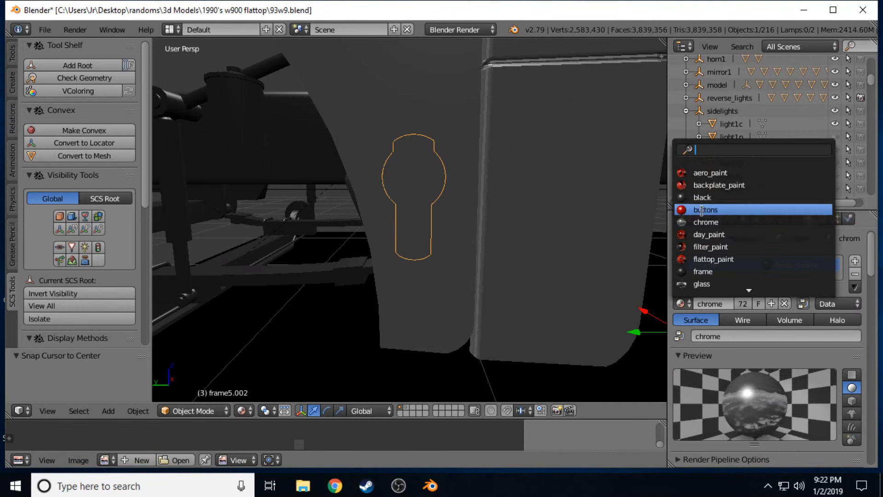
pyautogui.click(709, 198)
# Examine the black keyhole-shaped plate against the light1c panel from several angles.
pyautogui.hotkey('shift', 'f')
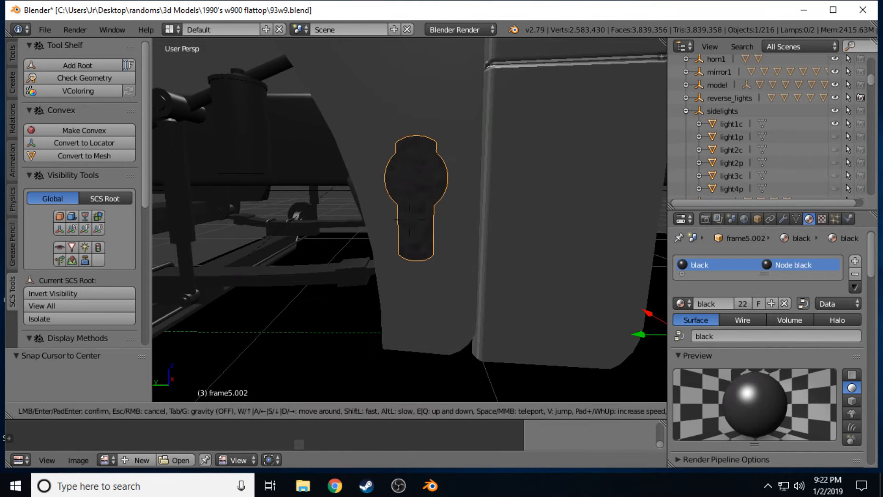
pyautogui.press('a')
pyautogui.press('w')
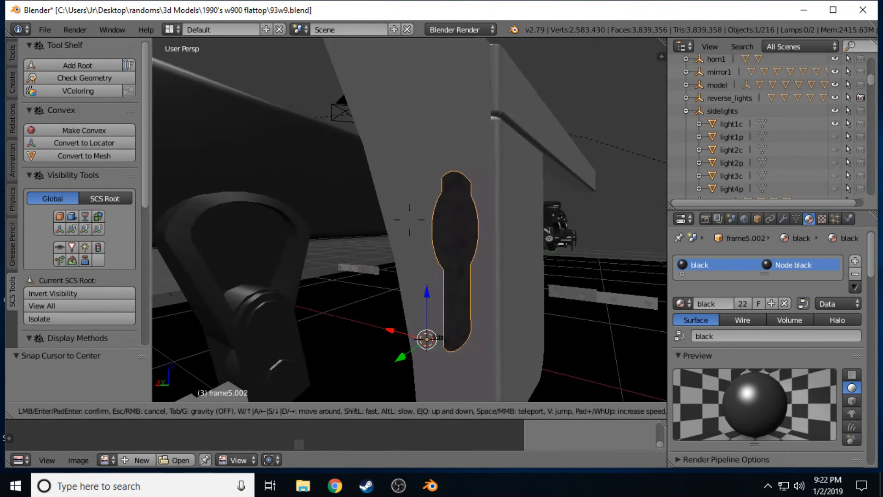
pyautogui.press('w')
pyautogui.press('a')
pyautogui.press('w')
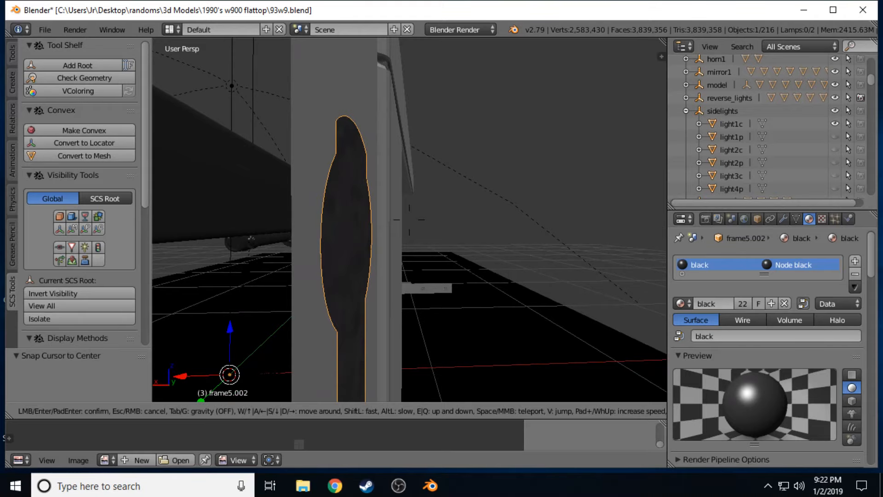
pyautogui.press('s')
pyautogui.press('d')
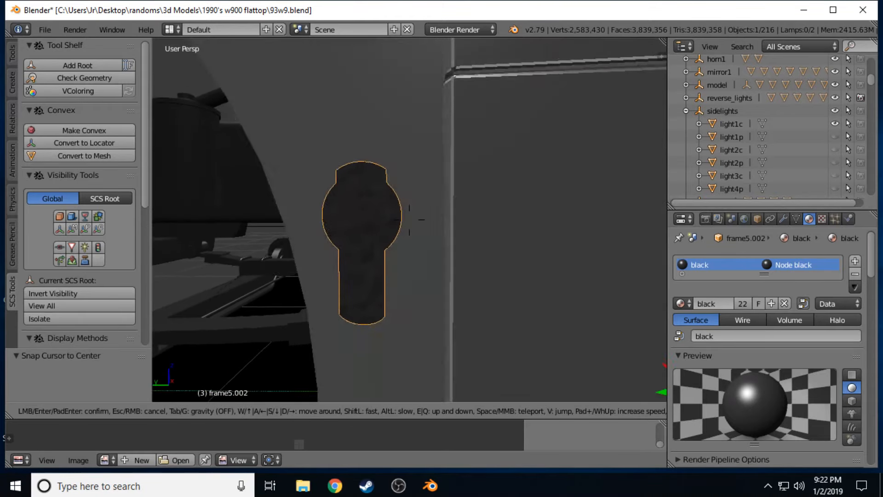
pyautogui.press('s')
pyautogui.press('a')
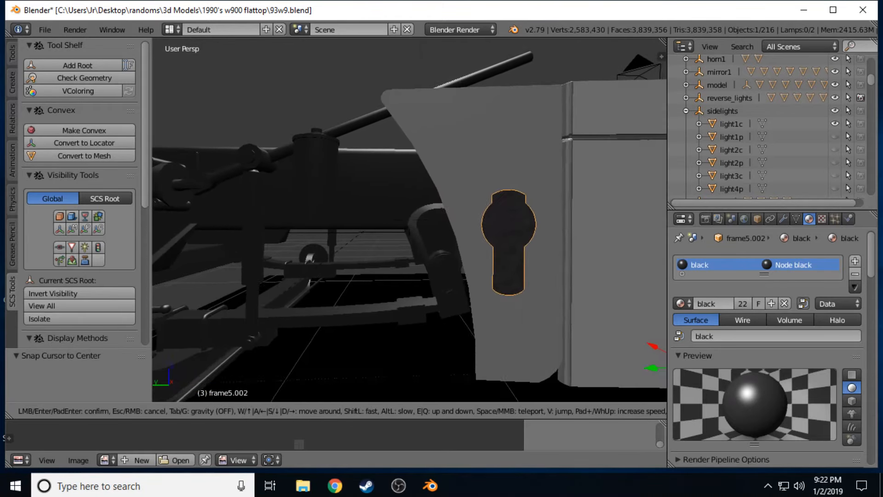
pyautogui.press('Return')
# Hide light1c and show light1p to view the keyhole-shaped plate against the painted panel.
pyautogui.click(835, 123)
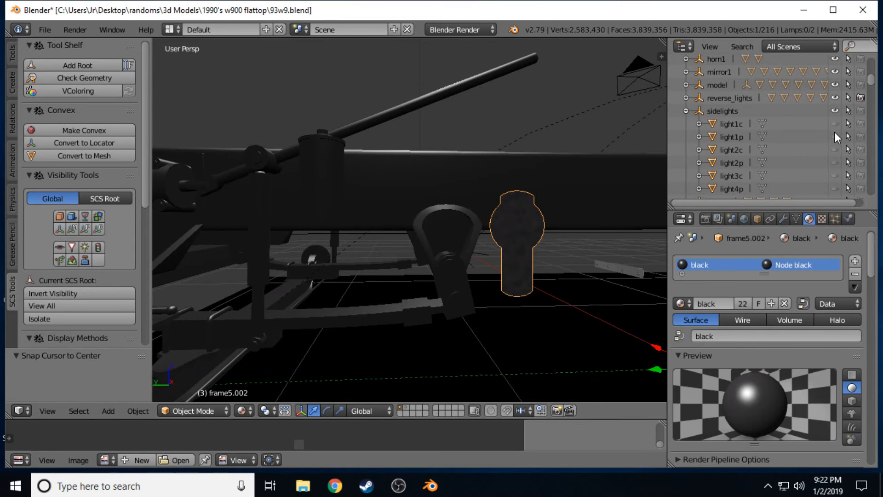
pyautogui.click(834, 136)
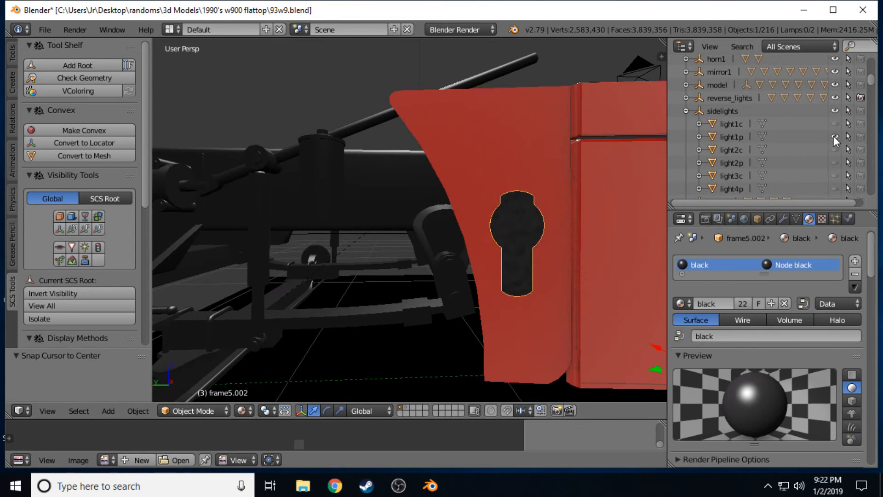
# Assign the existing chrome material to the keyhole-shaped plate in place of black.
pyautogui.click(682, 304)
pyautogui.click(691, 222)
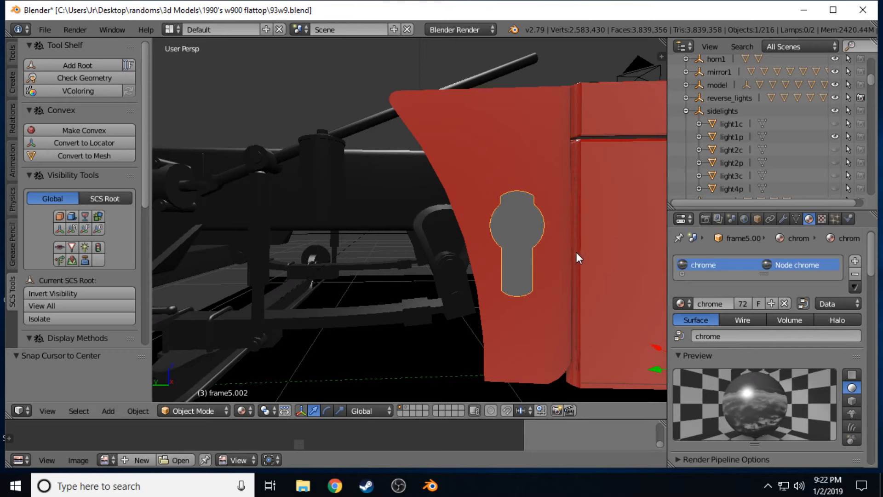
# Examine the chrome keyhole-shaped plate against the red light1p panel from close up and from farther away.
pyautogui.hotkey('shift', 'f')
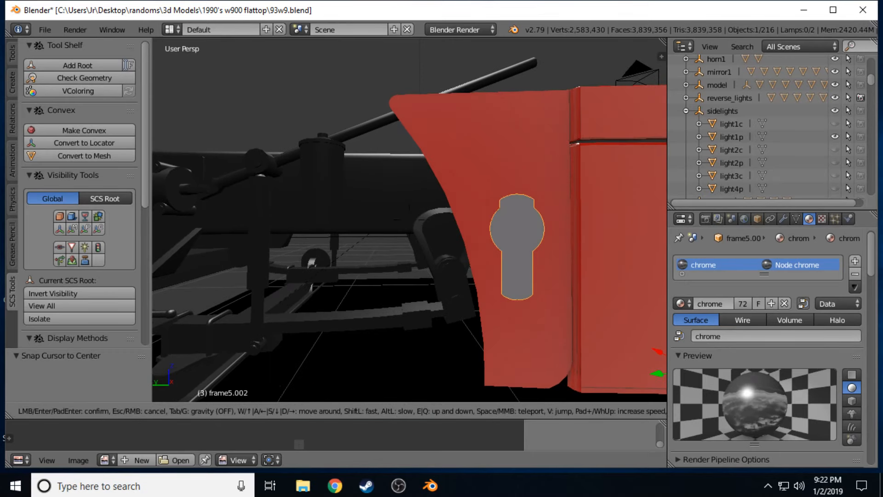
pyautogui.press('w')
pyautogui.press('a')
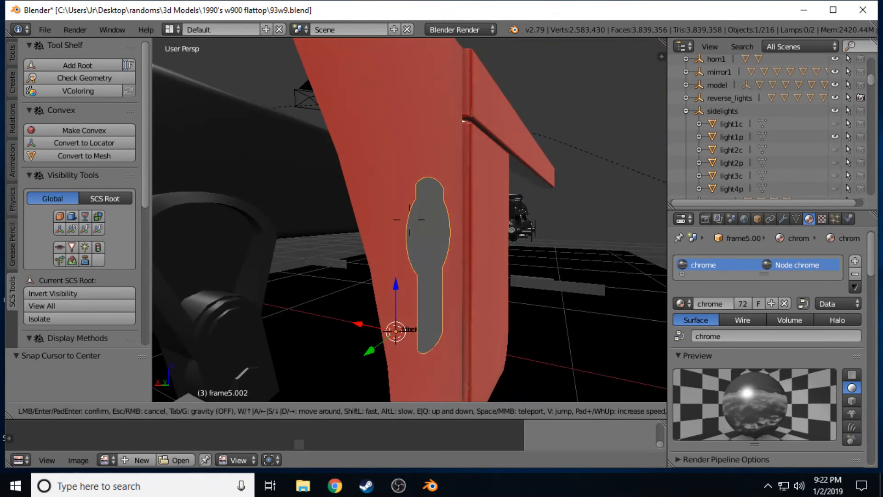
pyautogui.press('d')
pyautogui.press('d')
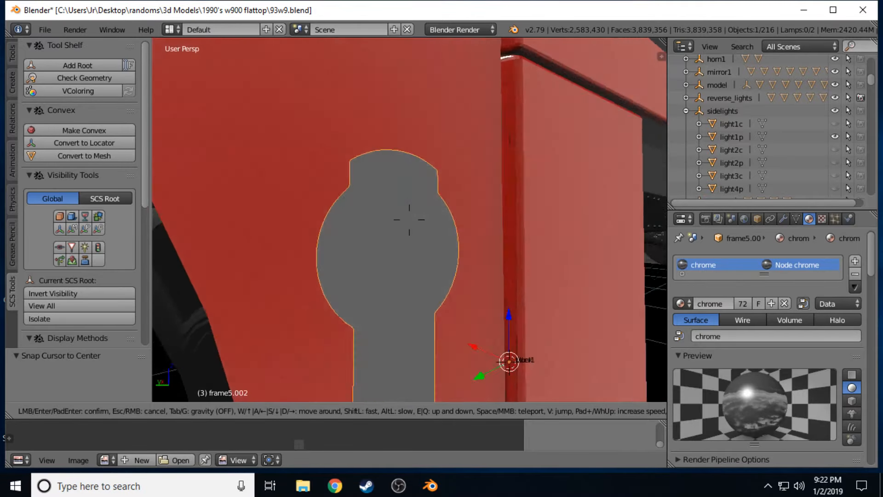
pyautogui.press('s')
pyautogui.press('s')
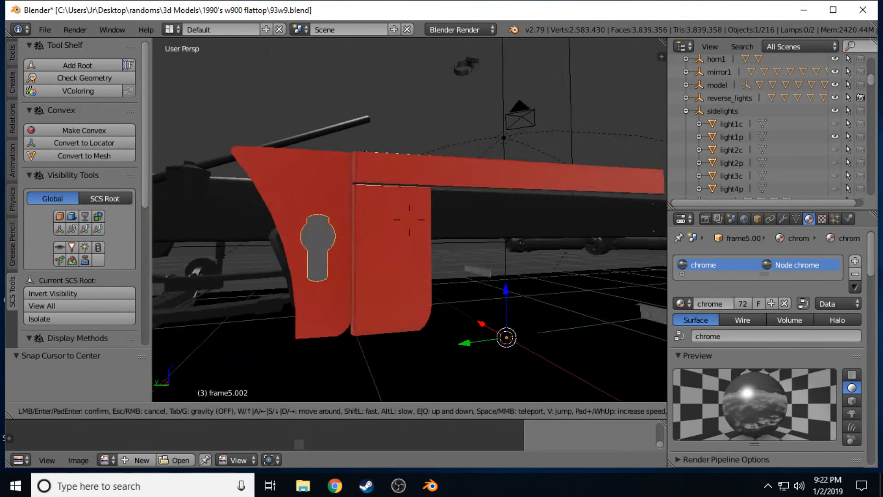
pyautogui.press('s')
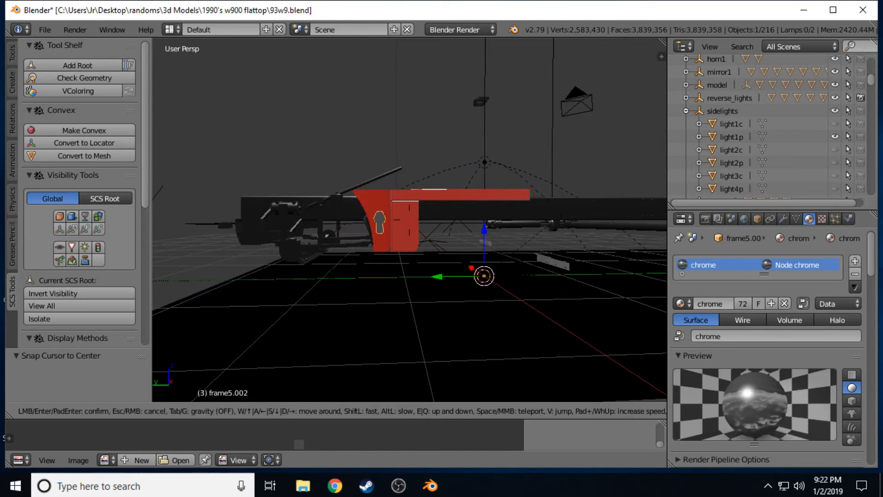
pyautogui.click(410, 220)
pyautogui.scroll(-1, 738, 126)
pyautogui.scroll(2, 736, 126)
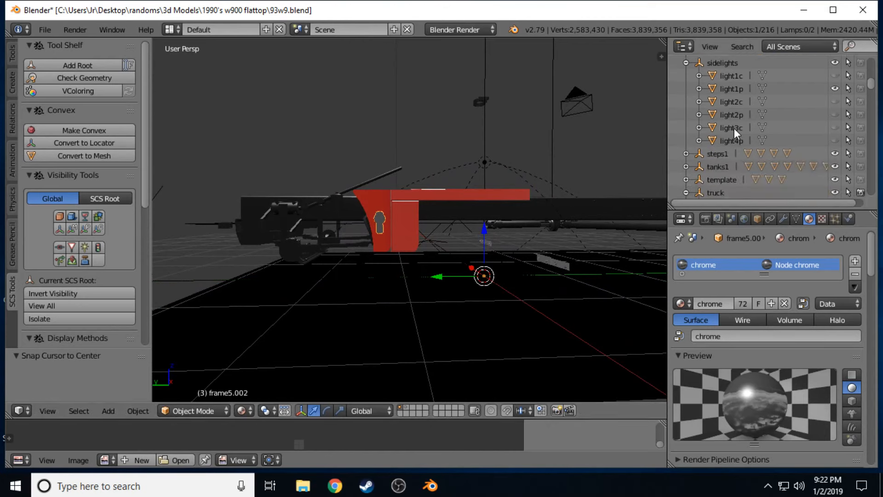
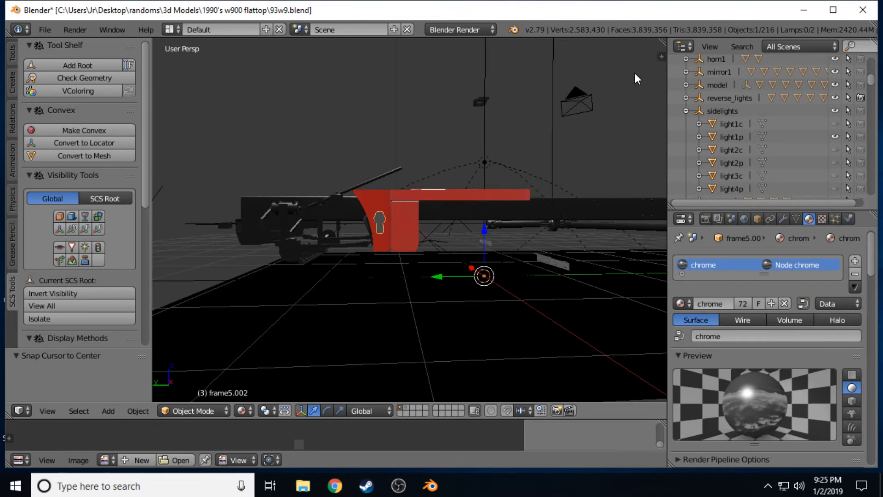
pyautogui.hotkey('shift', 'f')
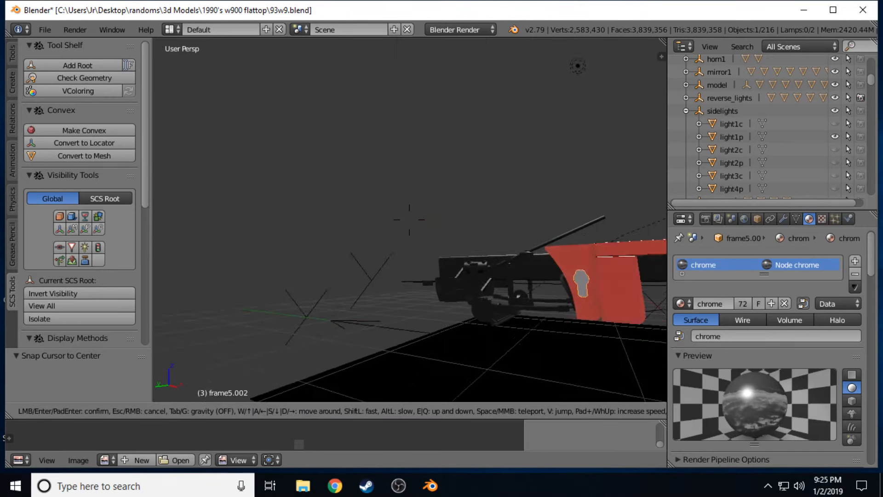
pyautogui.click(437, 219)
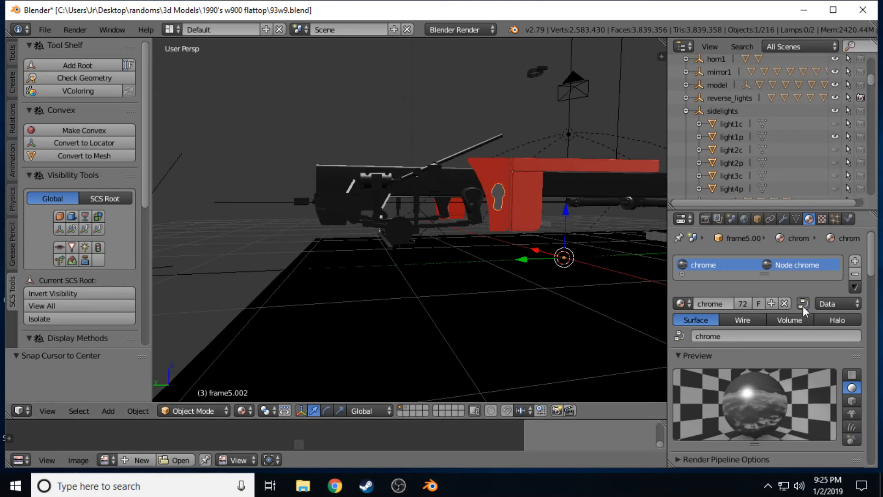
# Set sidelights as the parent of frame5.002.
pyautogui.click(755, 220)
pyautogui.scroll(10, 766, 297)
pyautogui.scroll(-4, 773, 315)
pyautogui.click(814, 364)
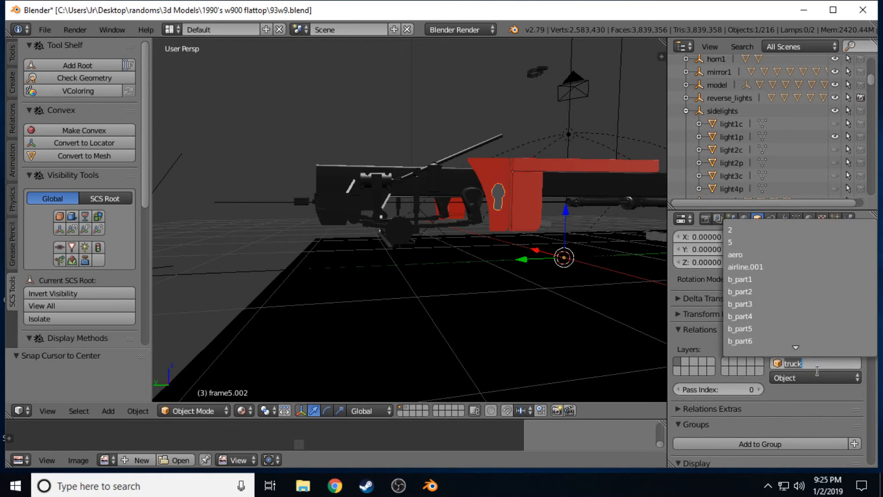
pyautogui.write('sid')
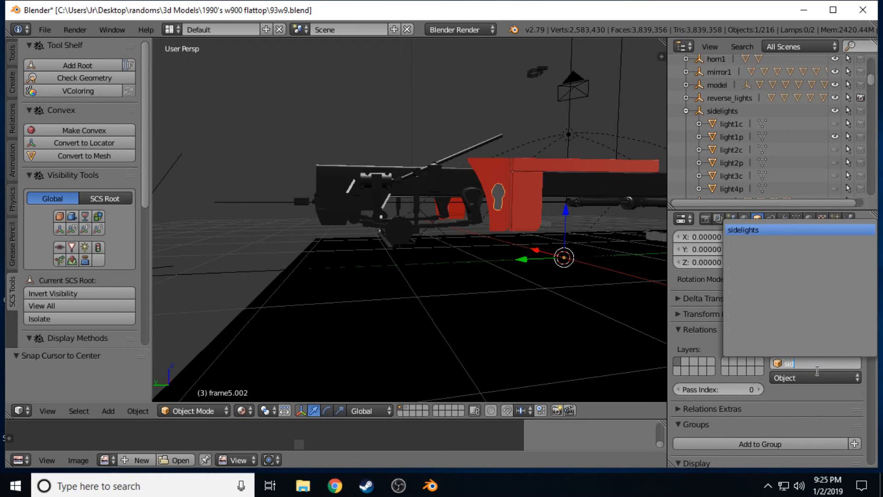
pyautogui.press('Return')
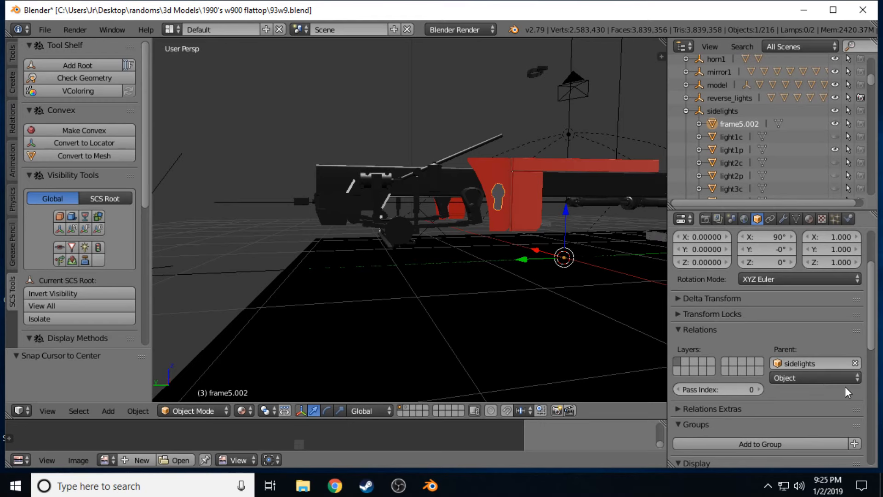
# Select the sidelights root and add a new SCS part and a new SCS variant to it.
pyautogui.scroll(-3, 768, 138)
pyautogui.scroll(1, 768, 141)
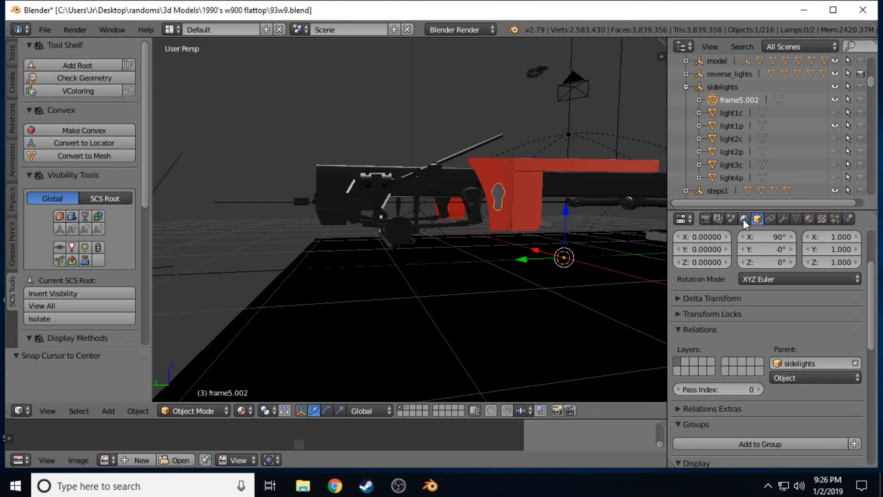
pyautogui.scroll(-5, 745, 249)
pyautogui.scroll(-2, 744, 249)
pyautogui.scroll(5, 734, 129)
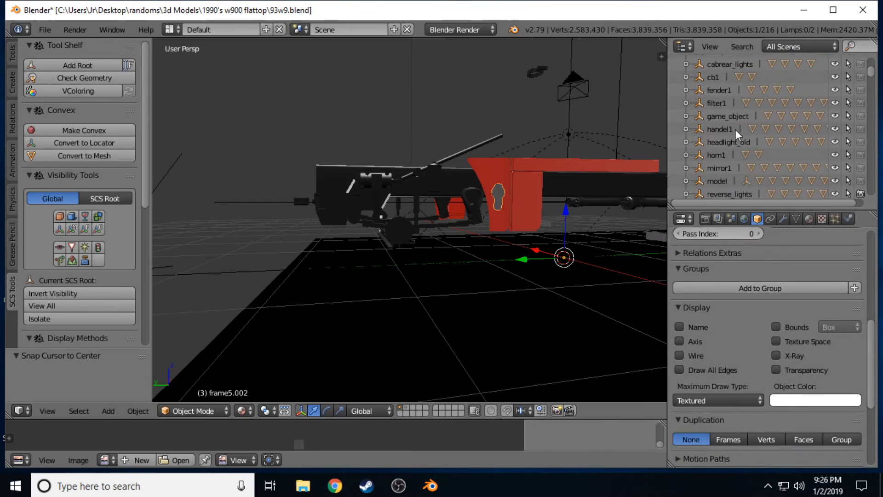
pyautogui.scroll(-3, 728, 155)
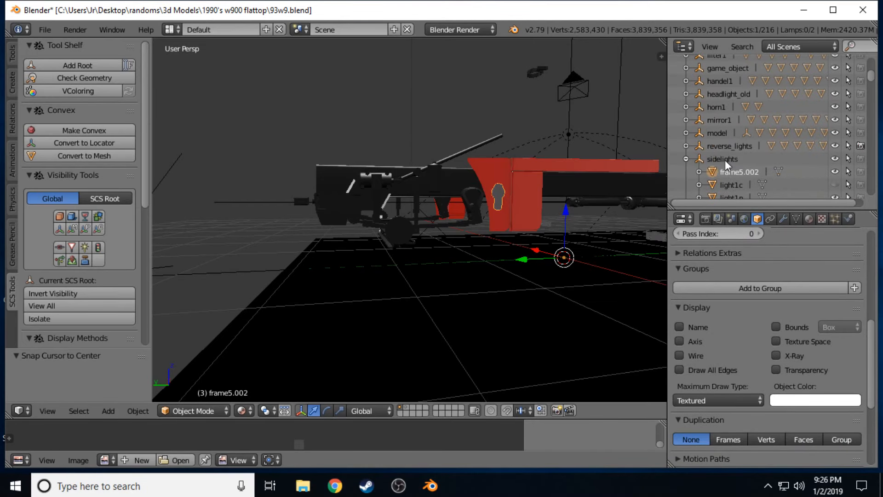
pyautogui.click(724, 159)
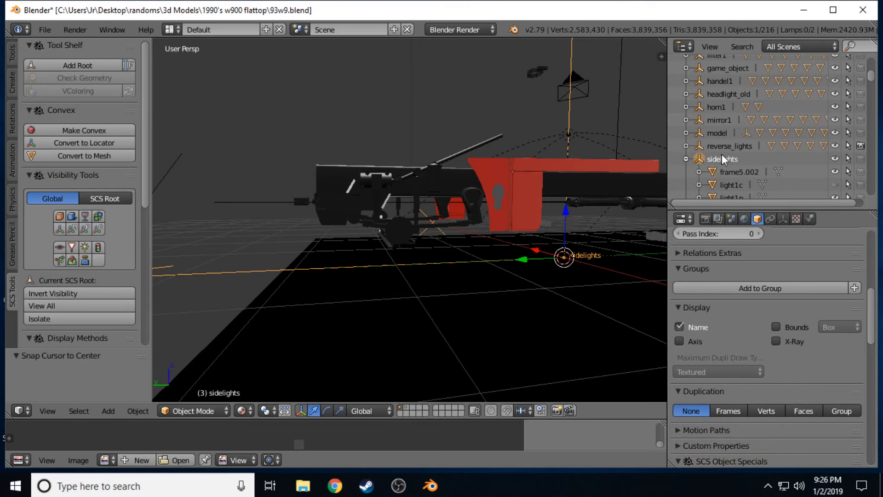
pyautogui.scroll(-5, 774, 244)
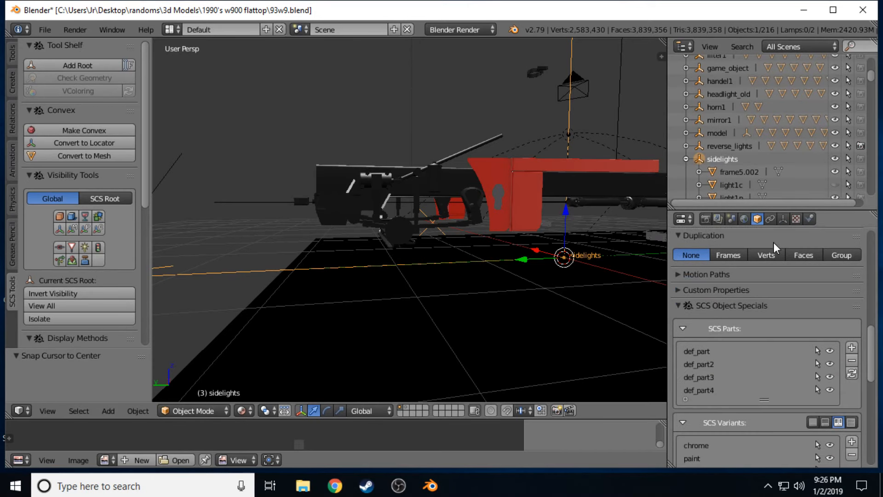
pyautogui.scroll(-3, 773, 242)
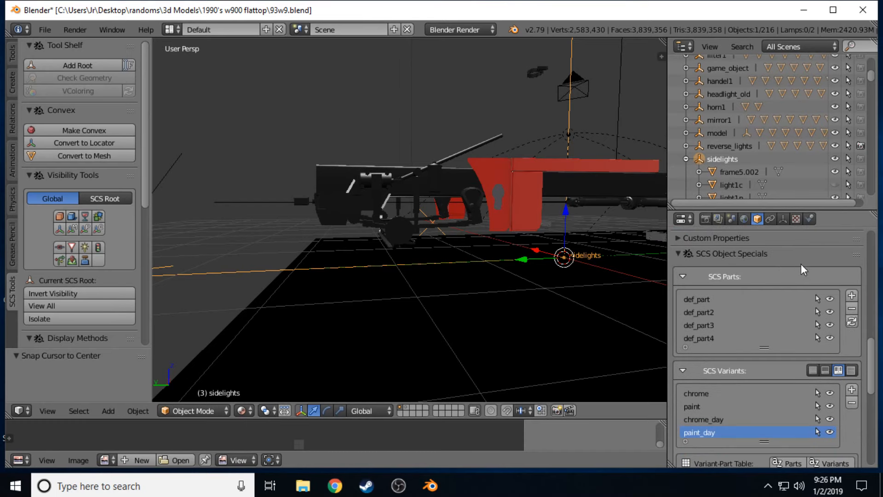
pyautogui.click(851, 294)
pyautogui.click(852, 402)
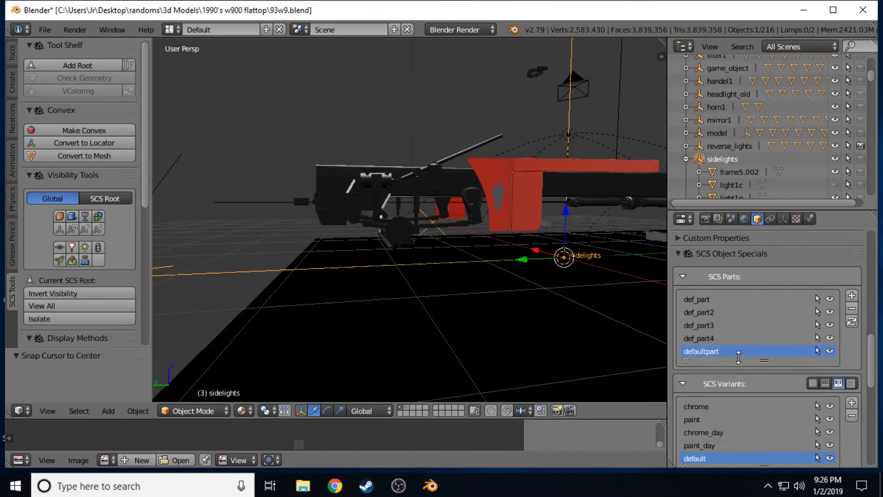
# Rename both the new SCS part and the new SCS variant of the sidelights root as base.
pyautogui.doubleClick(719, 350)
pyautogui.write('base')
pyautogui.press('Return')
pyautogui.scroll(-1, 732, 396)
pyautogui.doubleClick(713, 433)
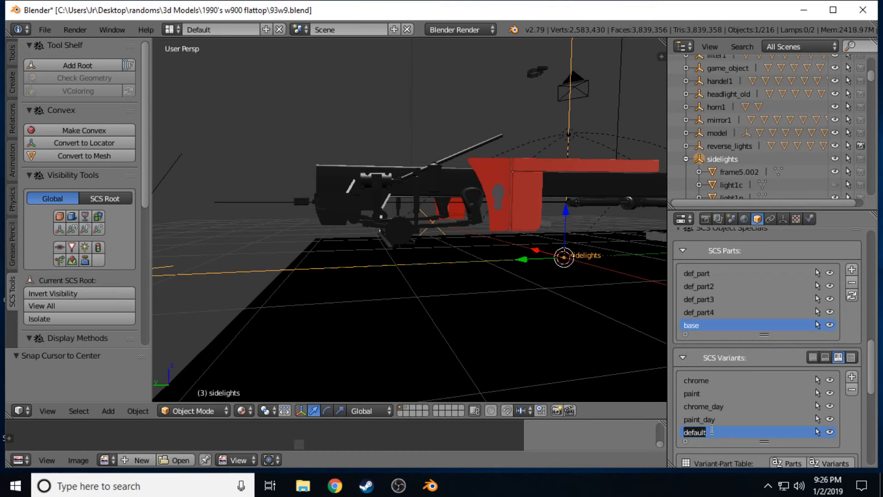
pyautogui.write('base')
pyautogui.scroll(-5, 738, 363)
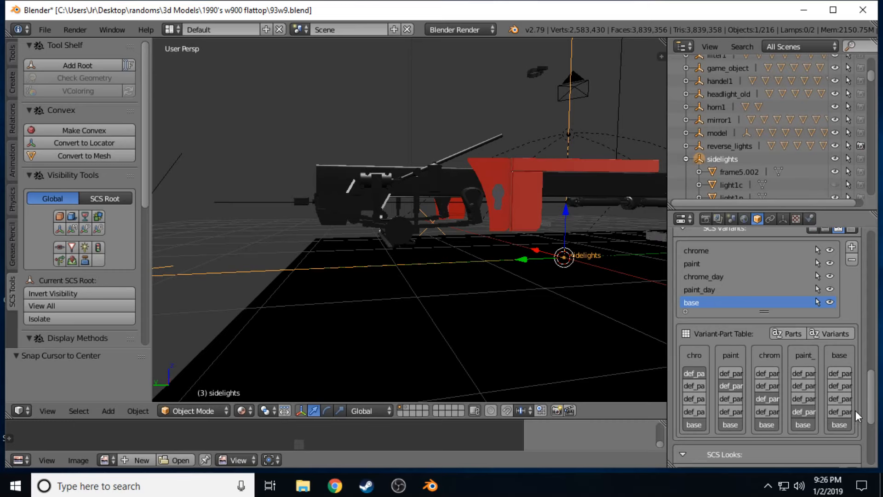
pyautogui.scroll(-2, 707, 360)
pyautogui.scroll(3, 708, 359)
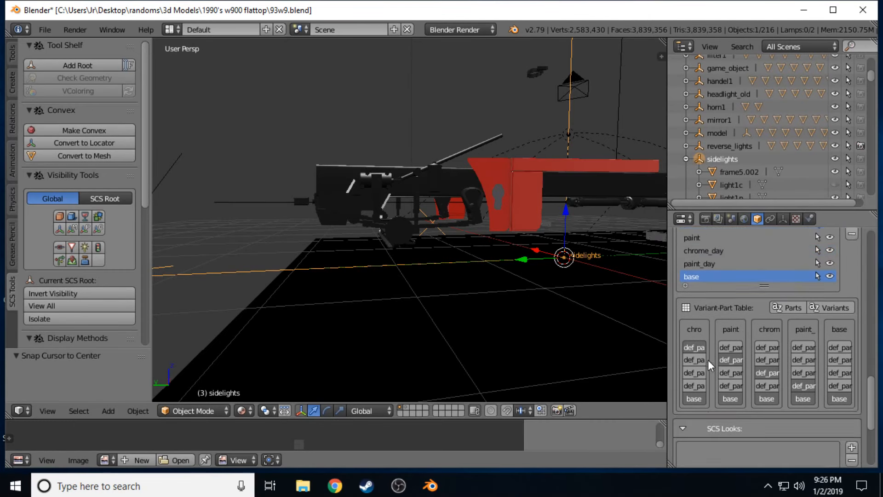
# Select frame5.002 under sidelights and assign it to the base SCS part.
pyautogui.click(739, 172)
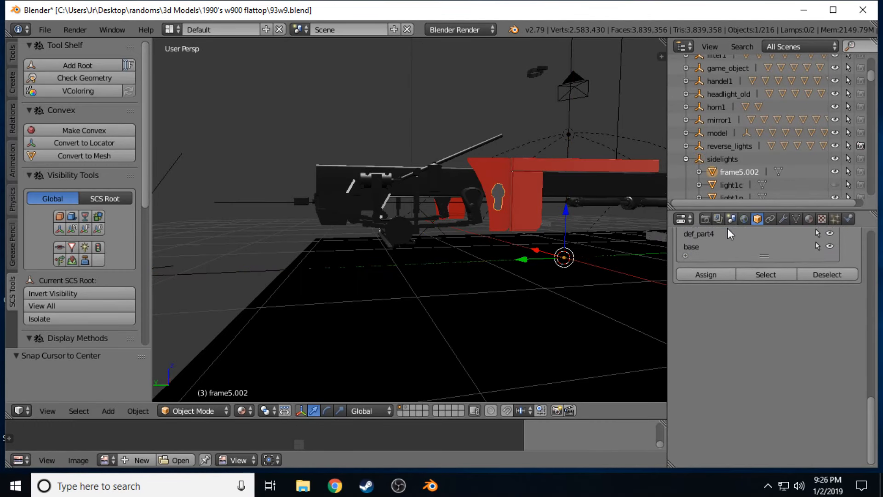
pyautogui.click(707, 276)
pyautogui.click(707, 303)
pyautogui.scroll(3, 702, 374)
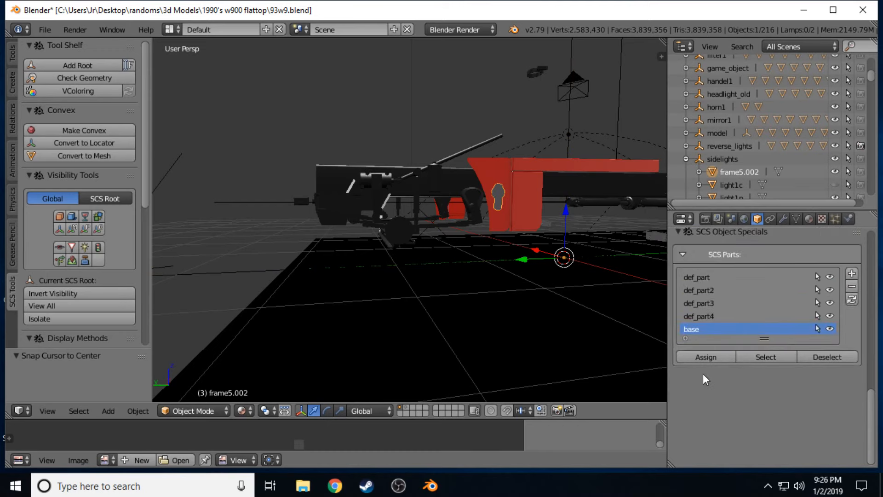
# Rename the frame5.002 object as chrm_bse.
pyautogui.scroll(2, 703, 373)
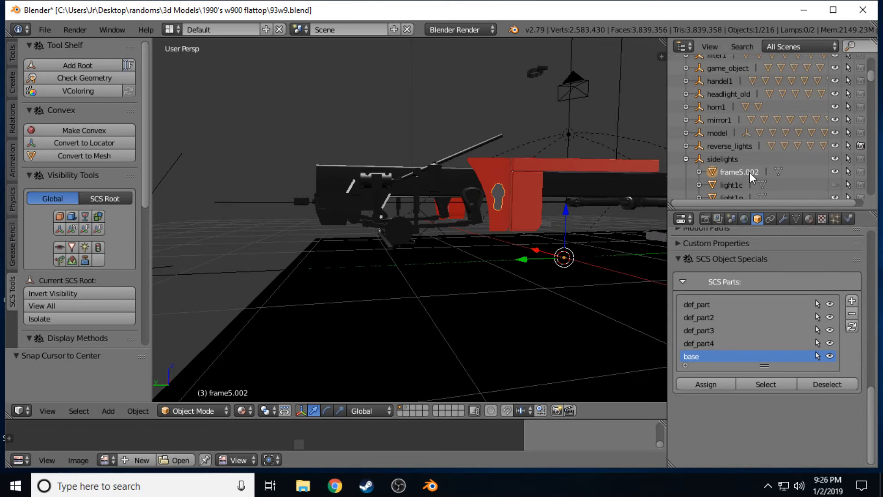
pyautogui.scroll(10, 748, 270)
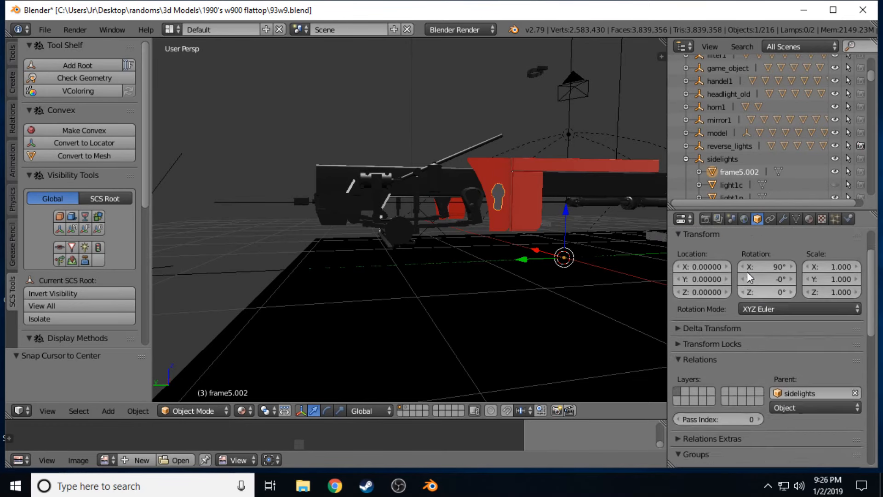
pyautogui.click(736, 262)
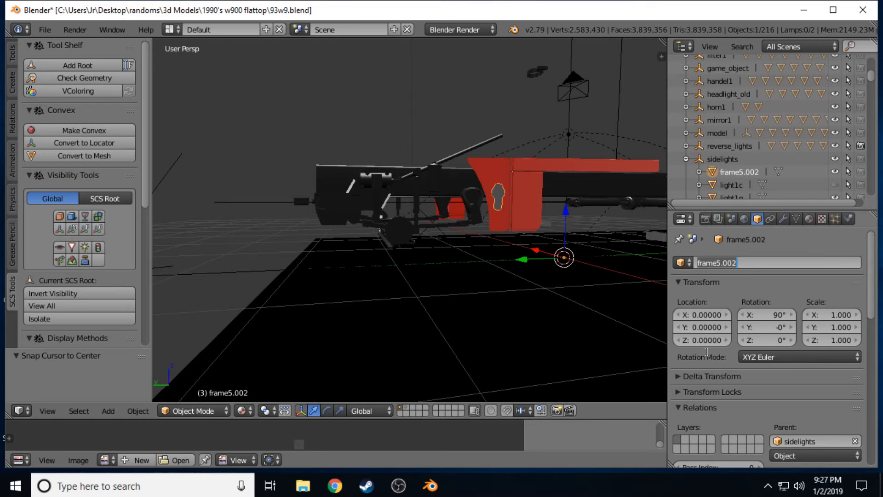
pyautogui.write('chrm_ bse')
pyautogui.press('Return')
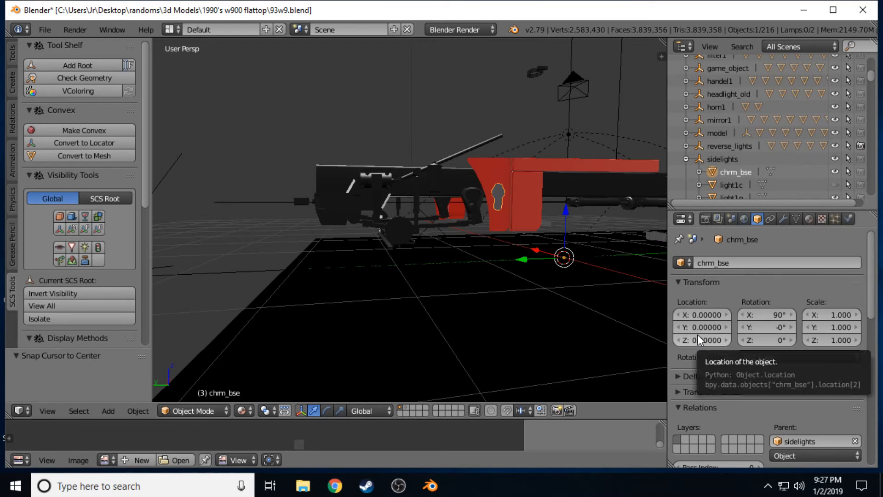
# Fly around the truck frame to examine the chrm_bse plate and the red panels on both sides.
pyautogui.hotkey('shift', 'f')
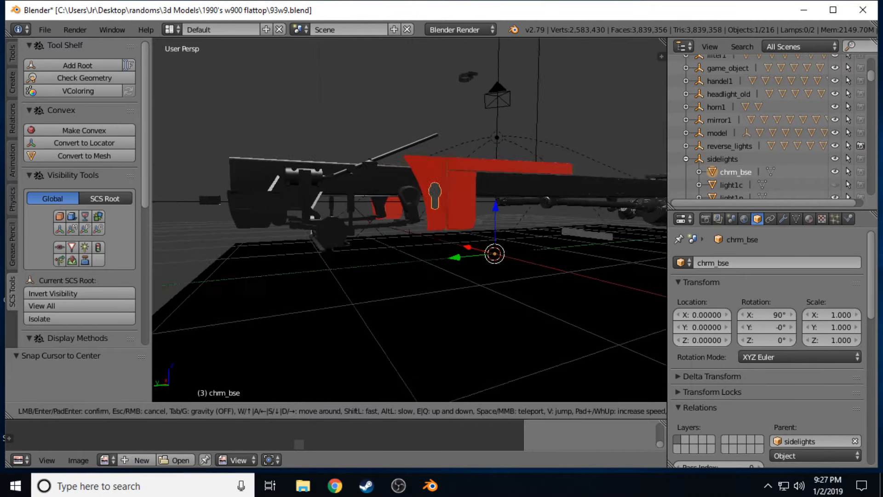
pyautogui.press('w')
pyautogui.press('e')
pyautogui.press('q')
pyautogui.press('w')
pyautogui.press('s')
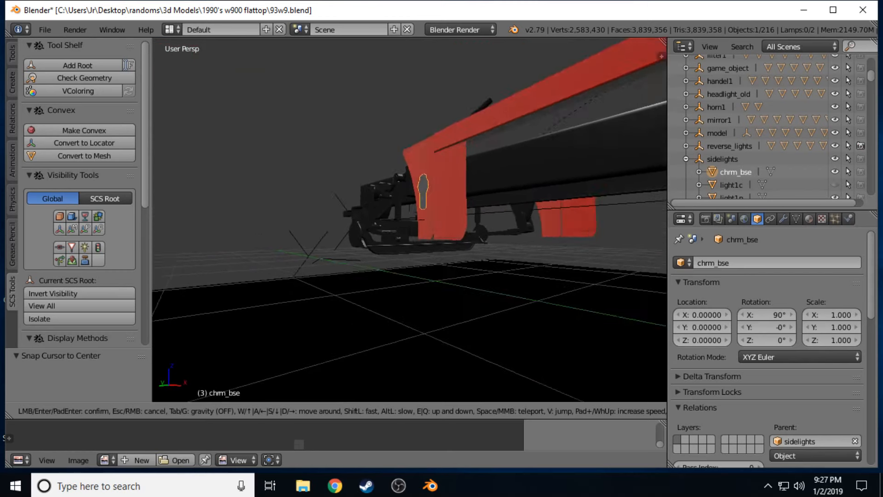
pyautogui.click(426, 223)
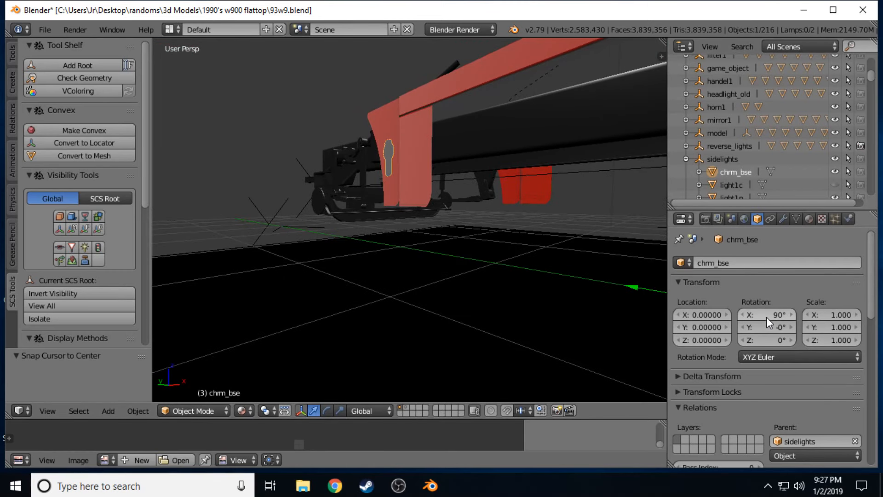
# Toggle the visibility of SCS part def_part2 off and back on to check which objects it contains.
pyautogui.scroll(-10, 766, 317)
pyautogui.scroll(5, 765, 324)
pyautogui.scroll(-8, 764, 324)
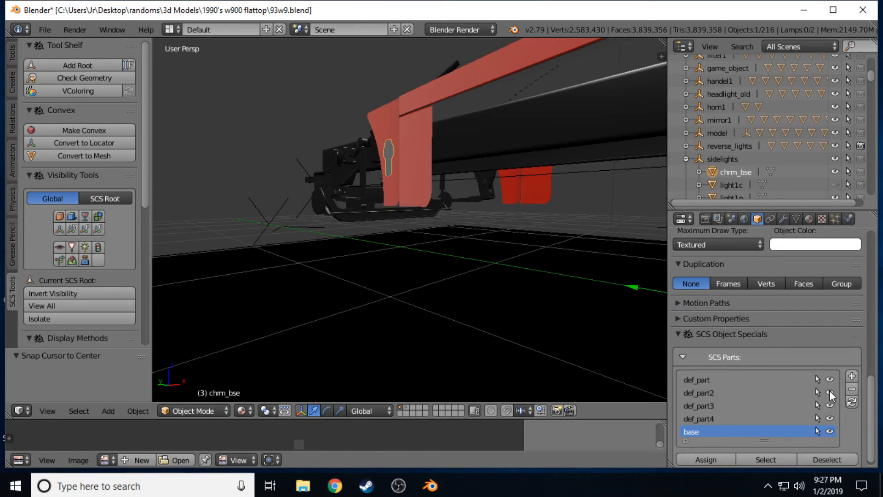
pyautogui.click(829, 391)
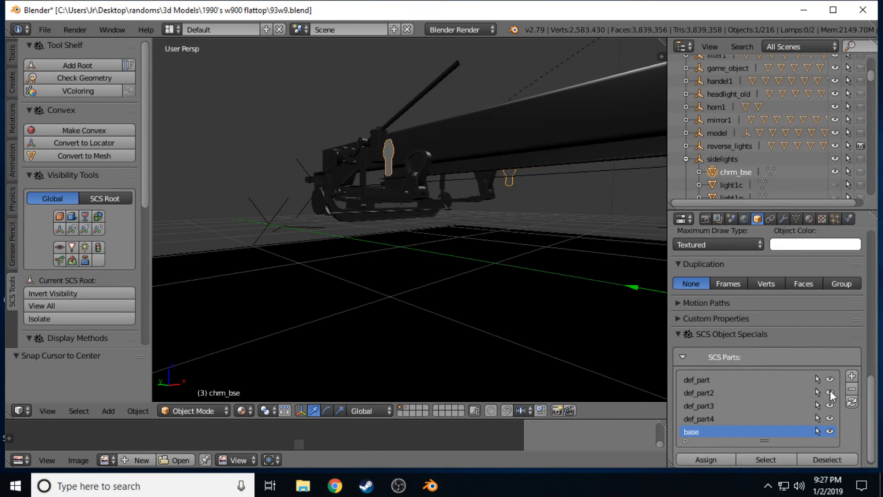
pyautogui.click(830, 391)
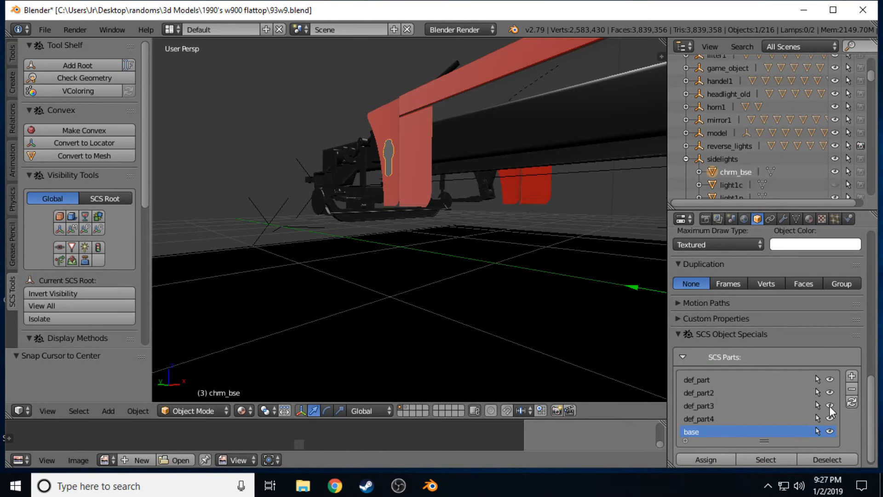
# Toggle the visibility of SCS parts base, def_part2 and def_part under sidelights to check which objects each contains.
pyautogui.click(830, 431)
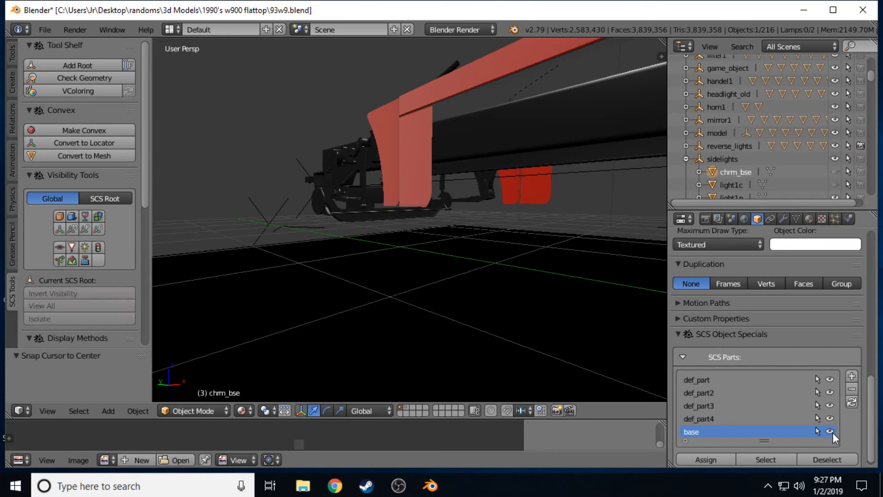
pyautogui.click(831, 392)
pyautogui.click(830, 392)
pyautogui.click(830, 392)
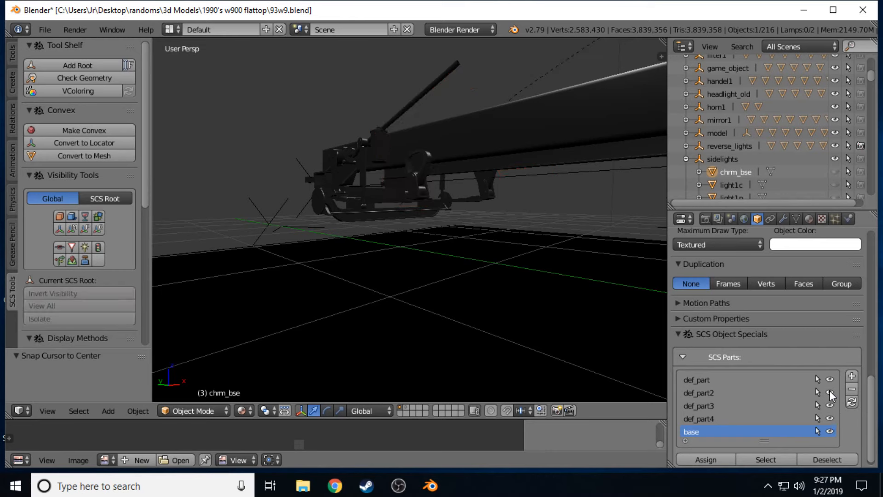
pyautogui.click(723, 161)
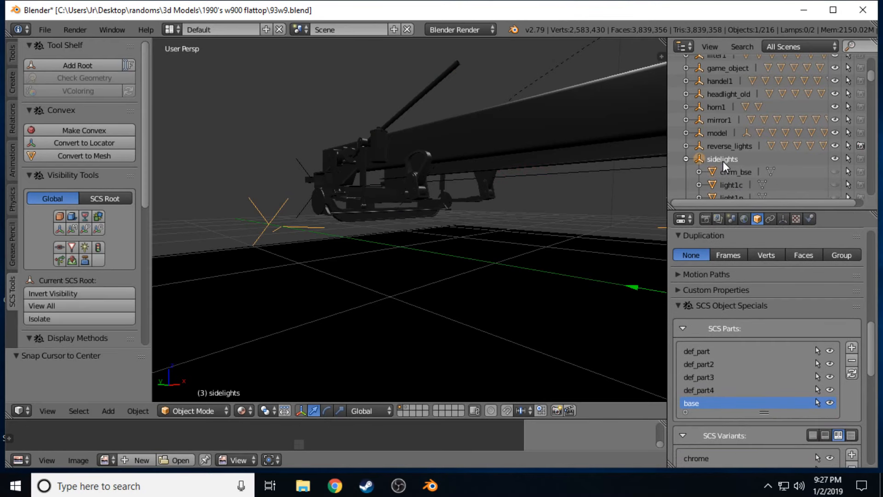
pyautogui.click(829, 350)
pyautogui.click(829, 350)
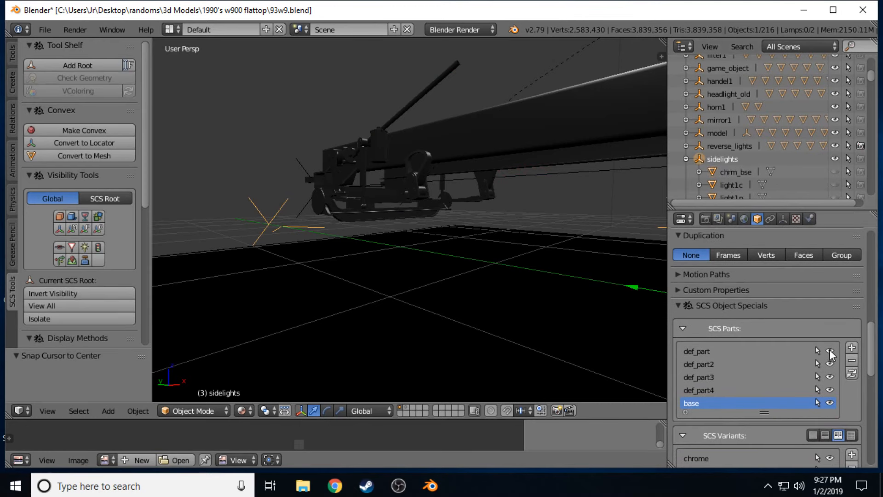
pyautogui.click(829, 350)
pyautogui.click(829, 350)
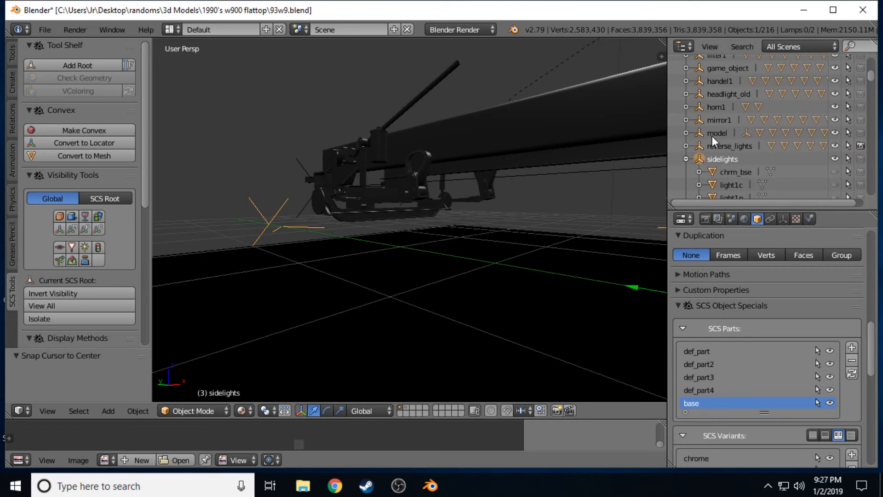
# Compare chrm_bse's SCS part with the sidelights root's SCS variants and variant-part table.
pyautogui.click(726, 172)
pyautogui.scroll(-1, 735, 299)
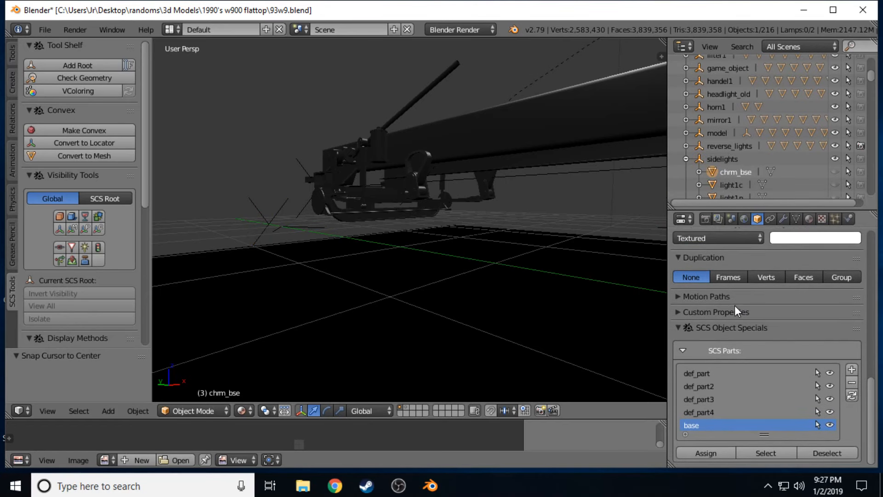
pyautogui.click(723, 159)
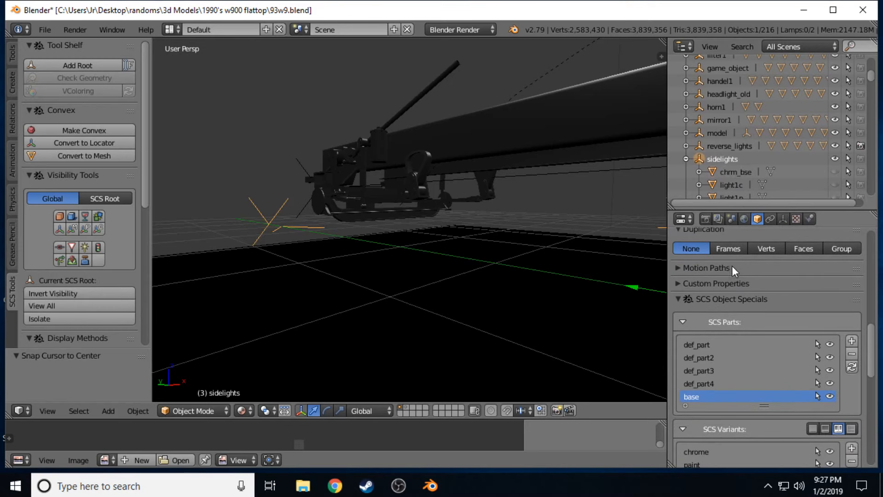
pyautogui.scroll(-8, 736, 299)
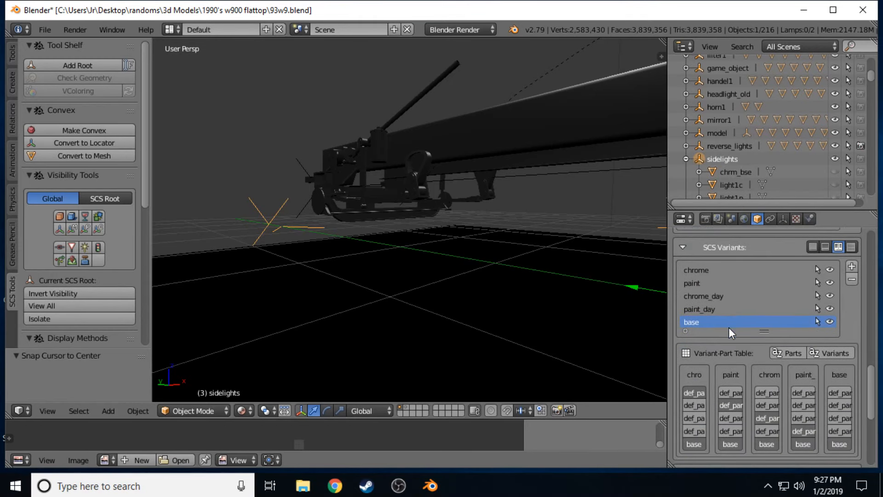
pyautogui.click(697, 393)
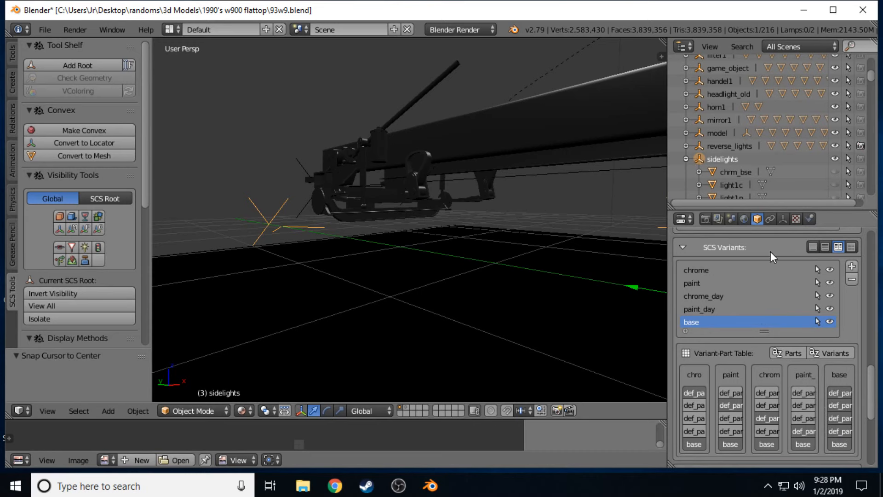
# Show the sidelights variants chrome, paint, chrome_day, paint_day and base in turn to check which objects each displays.
pyautogui.click(829, 270)
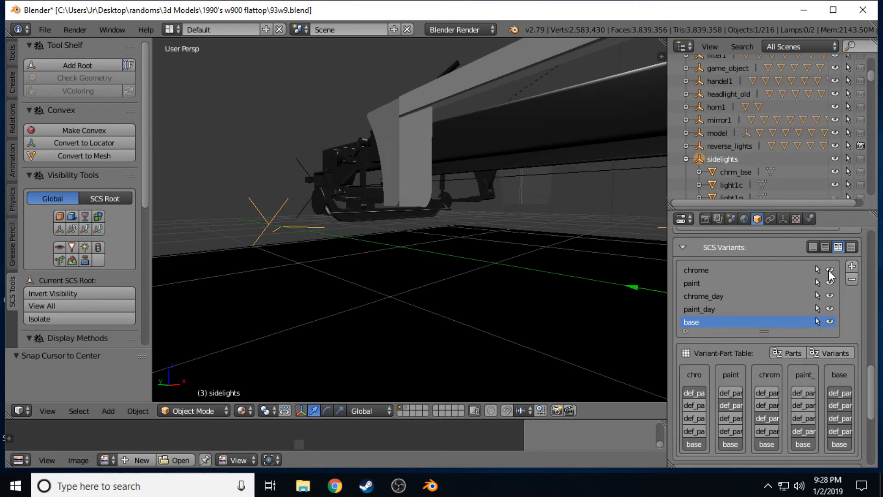
pyautogui.click(829, 272)
pyautogui.click(829, 280)
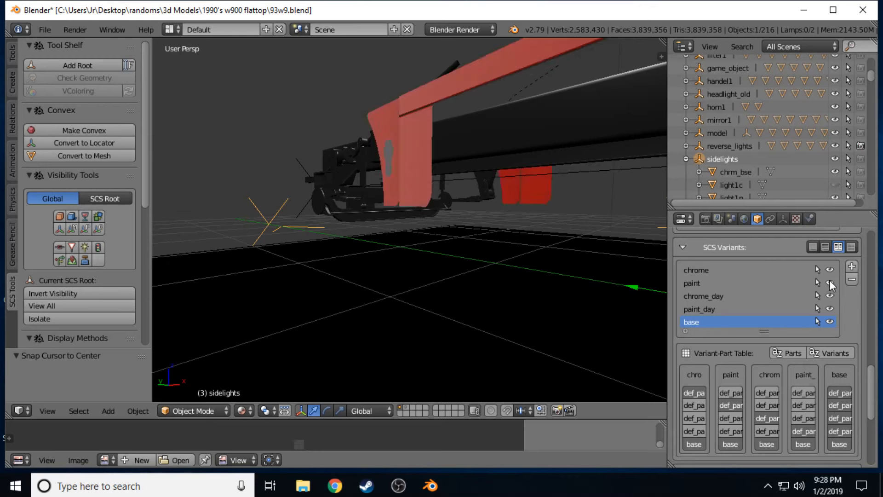
pyautogui.click(829, 280)
pyautogui.click(831, 292)
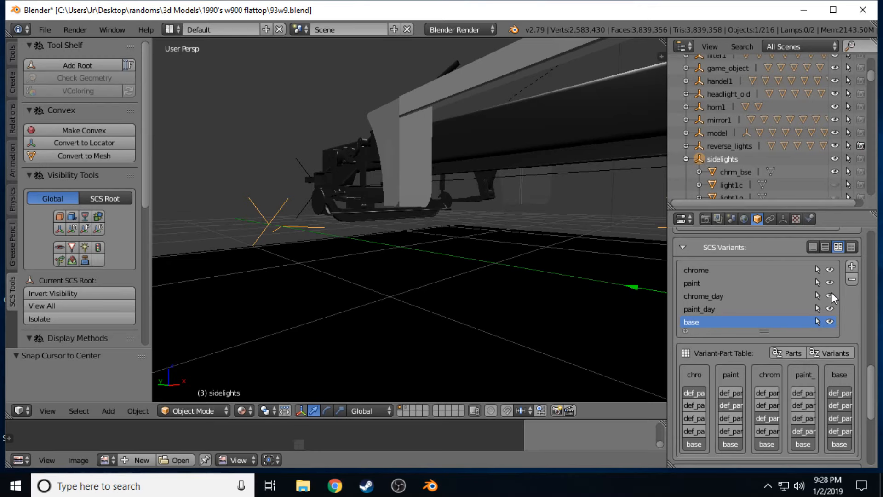
pyautogui.click(829, 295)
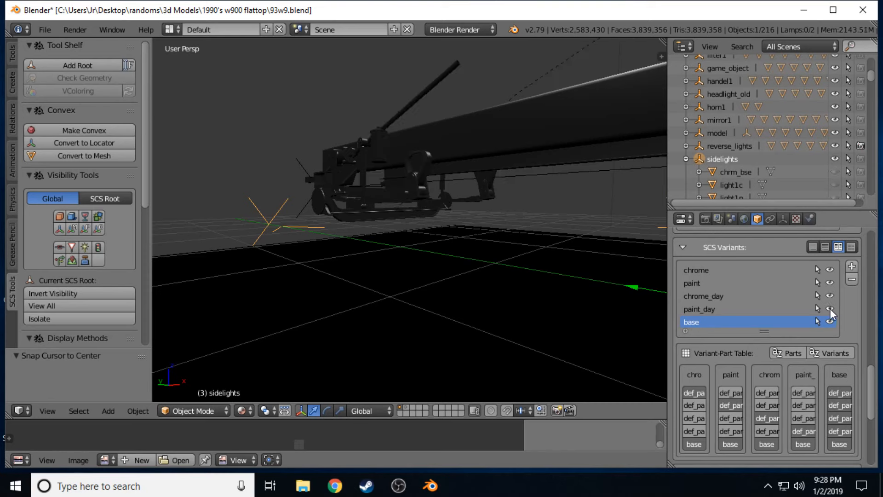
pyautogui.click(829, 308)
pyautogui.click(830, 308)
pyautogui.click(831, 322)
pyautogui.click(830, 321)
pyautogui.click(831, 321)
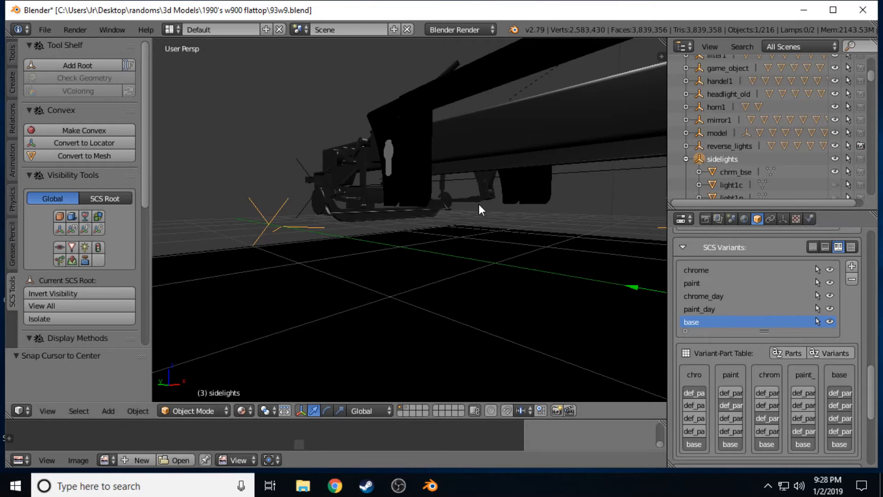
# Select the black light4p side panel on the truck frame and open its material settings.
pyautogui.hotkey('shift', 'f')
pyautogui.press('w')
pyautogui.press('e')
pyautogui.press('d')
pyautogui.press('s')
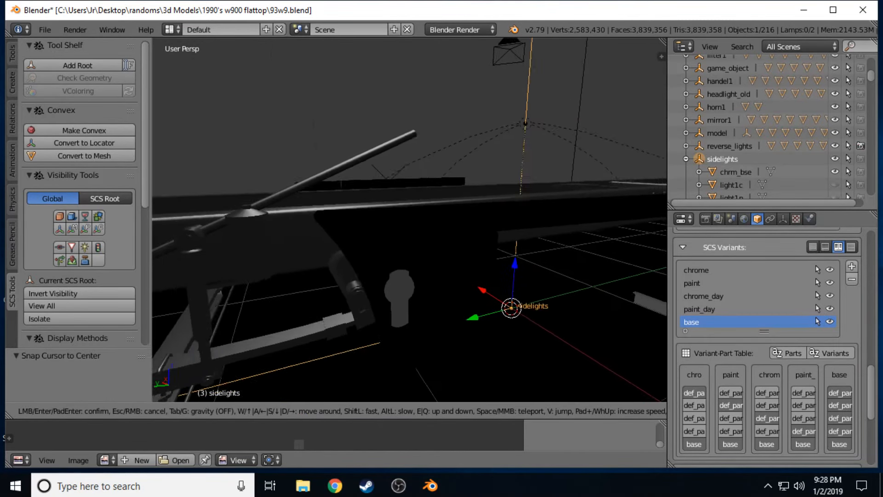
pyautogui.click(409, 217)
pyautogui.rightClick(408, 217)
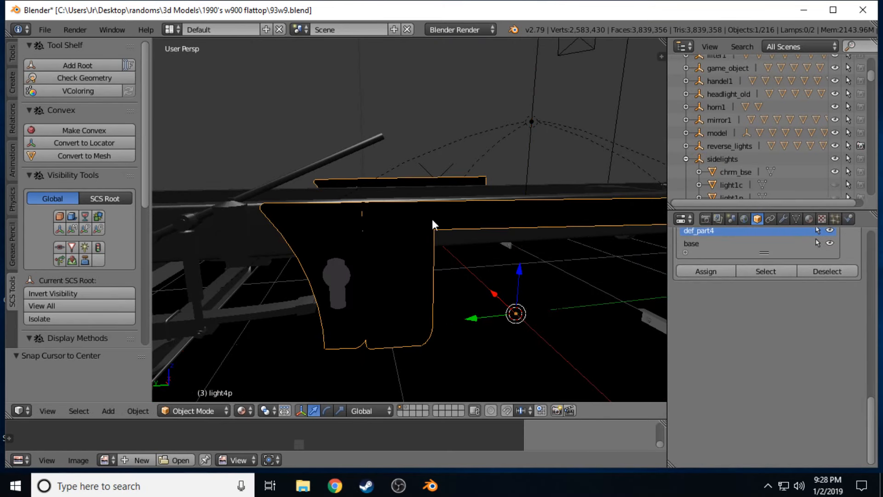
pyautogui.click(806, 219)
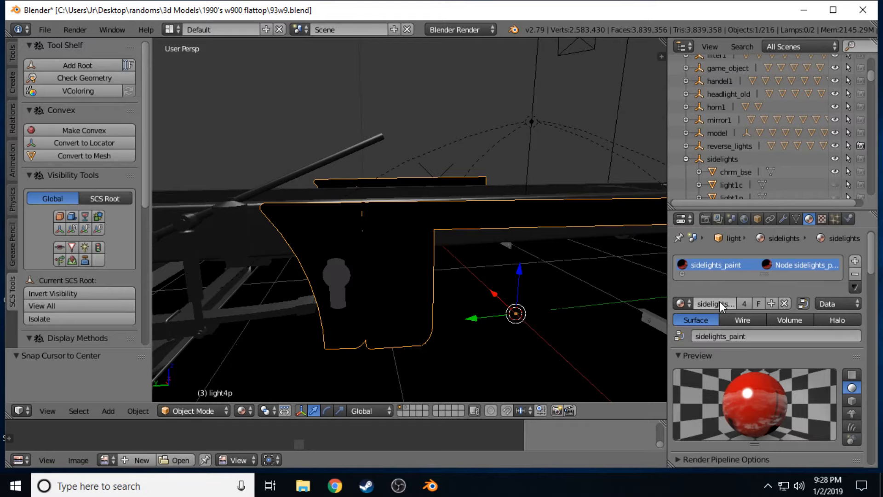
# Run Add Vertex Colors To All for light4p's sidelights_paint material.
pyautogui.hotkey('shift', 'f')
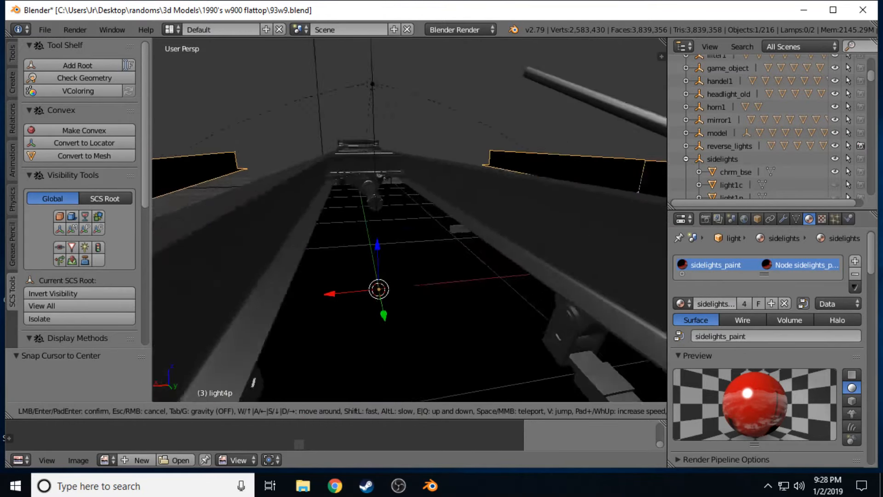
pyautogui.press('a')
pyautogui.press('s')
pyautogui.press('e')
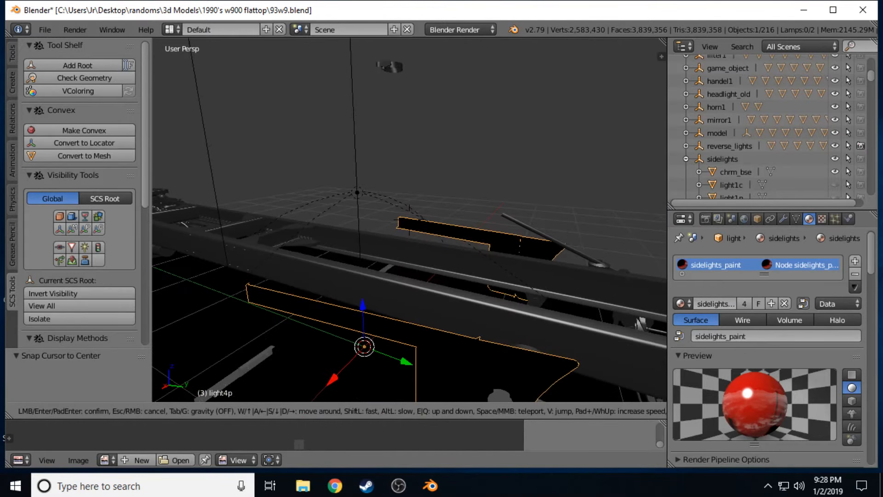
pyautogui.press('d')
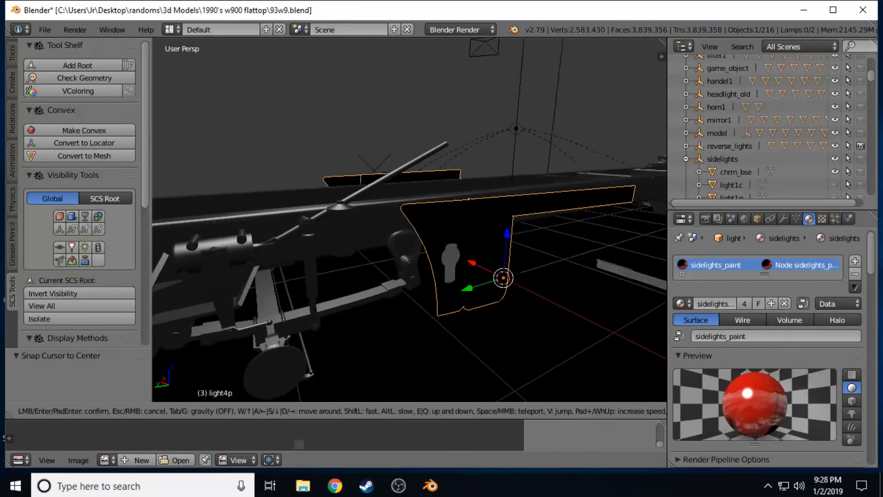
pyautogui.press('Return')
pyautogui.scroll(-15, 816, 352)
pyautogui.scroll(-6, 809, 346)
pyautogui.scroll(5, 801, 336)
pyautogui.click(796, 330)
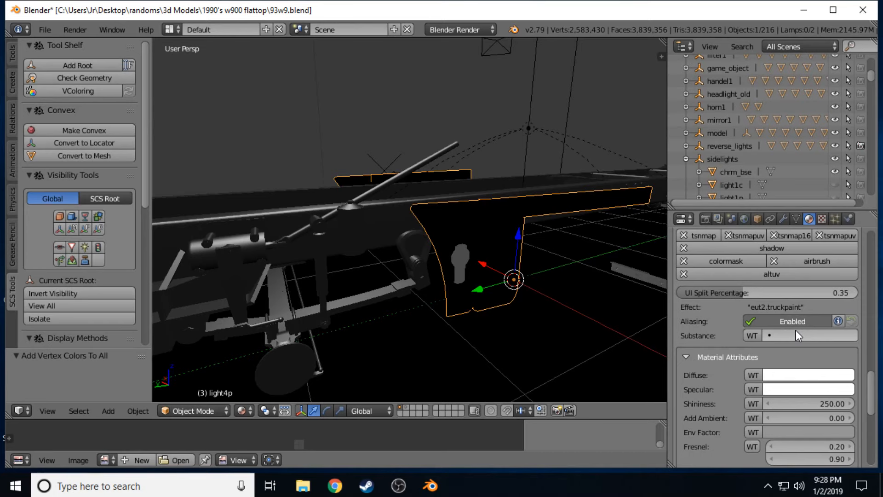
# Review the sidelights_paint base texture's UV mapping and add two more UV maps to light4p's mesh.
pyautogui.scroll(3, 796, 330)
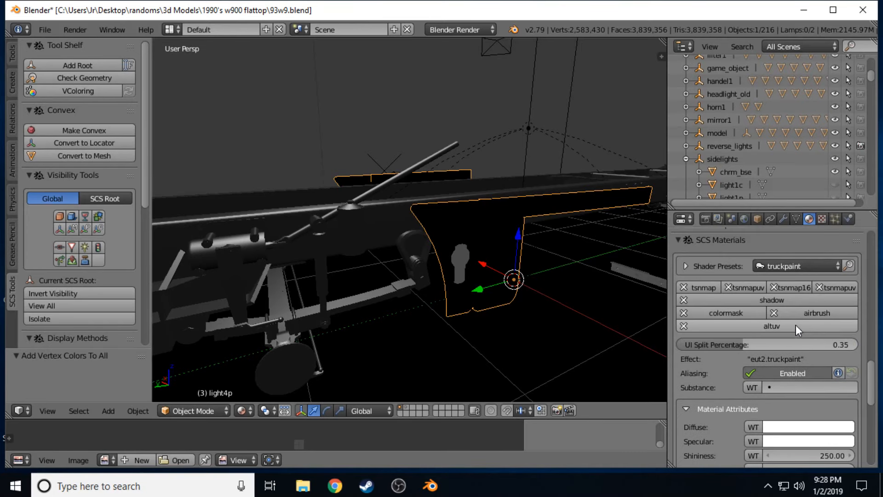
pyautogui.scroll(-13, 794, 327)
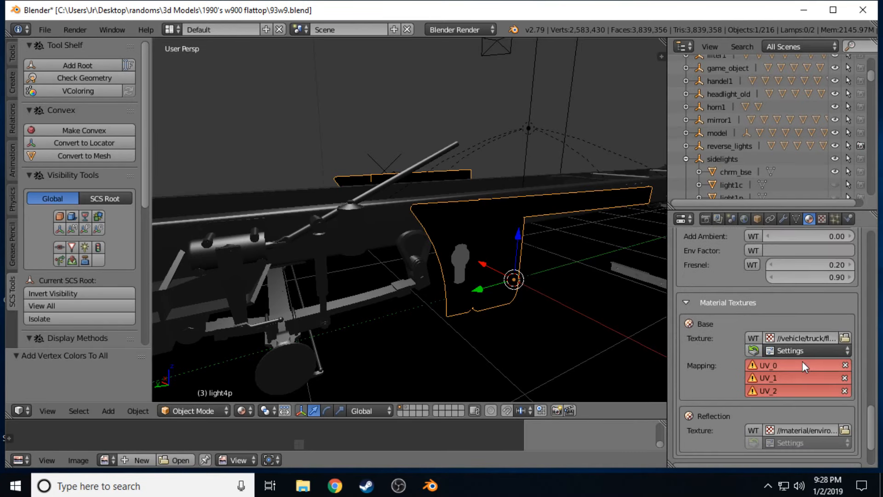
pyautogui.click(796, 219)
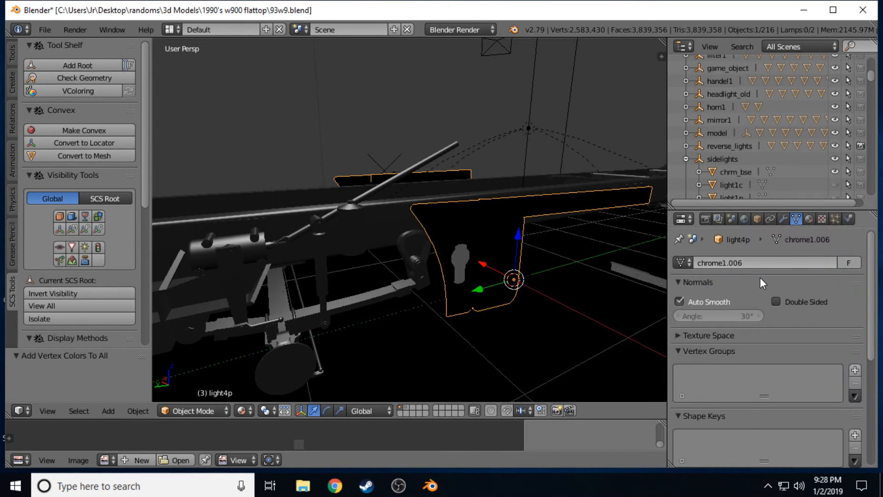
pyautogui.scroll(-9, 760, 281)
pyautogui.click(855, 343)
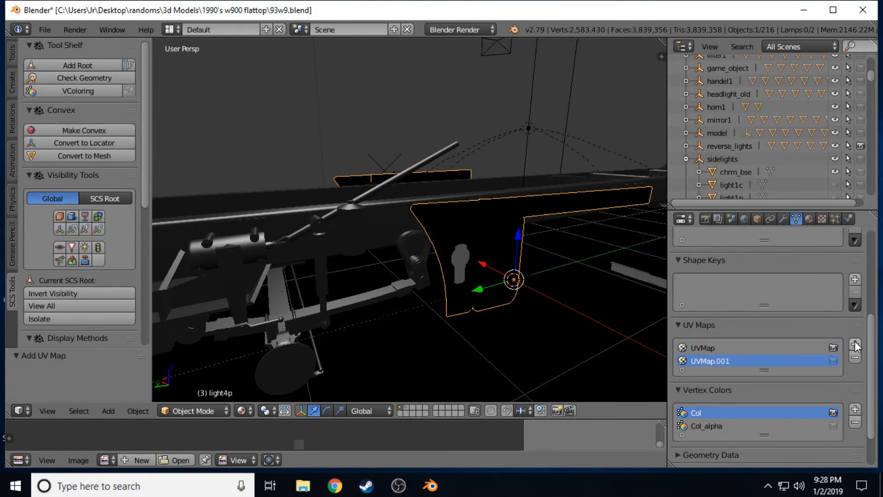
pyautogui.click(855, 343)
# Rename light4p's first UV map as UV_0.
pyautogui.doubleClick(725, 349)
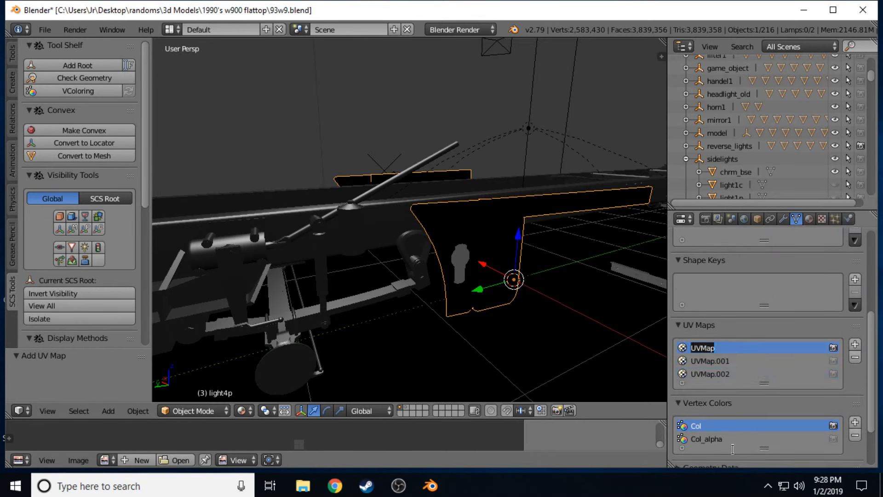
pyautogui.press('End')
pyautogui.press('BackSpace')
pyautogui.press('BackSpace')
pyautogui.press('BackSpace')
pyautogui.write('_0')
pyautogui.press('Tab')
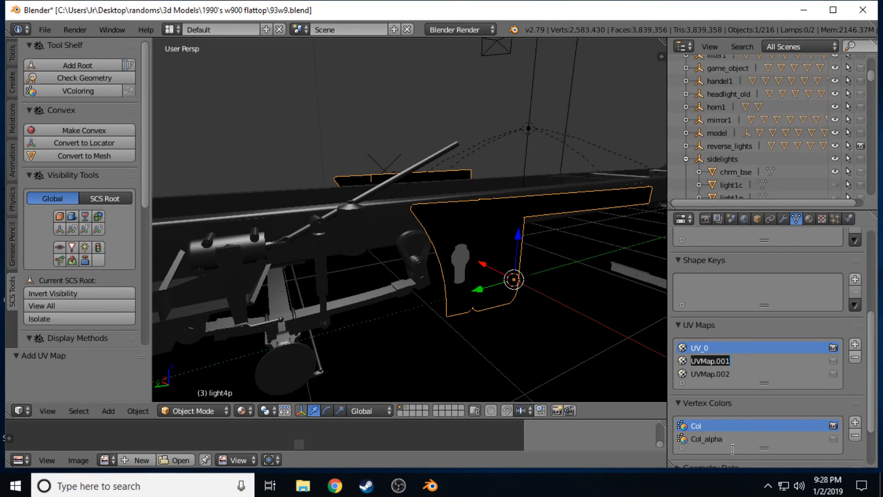
# Rename light4p's second UV map as UV_1.
pyautogui.press('End')
pyautogui.press('BackSpace')
pyautogui.press('BackSpace')
pyautogui.press('BackSpace')
pyautogui.press('BackSpace')
pyautogui.write('_2')
pyautogui.press('Tab')
# Rename light4p's third UV map as UV_2.
pyautogui.press('End')
pyautogui.press('BackSpace')
pyautogui.press('BackSpace')
pyautogui.press('BackSpace')
pyautogui.press('BackSpace')
pyautogui.press('BackSpace')
pyautogui.press('BackSpace')
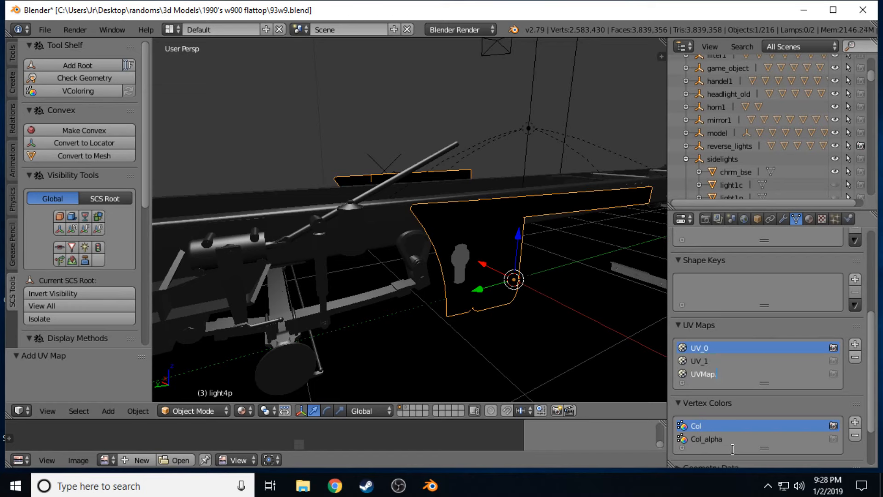
pyautogui.press('BackSpace')
pyautogui.write('_2')
pyautogui.press('Return')
# Reselect UV_0, UV_1 and UV_2 as the mapping layers of the sidelights_paint base texture.
pyautogui.click(809, 219)
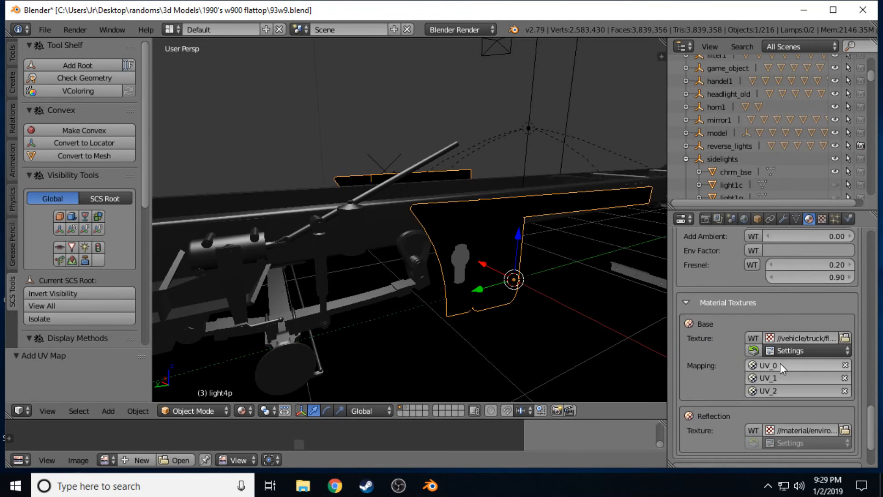
pyautogui.click(779, 364)
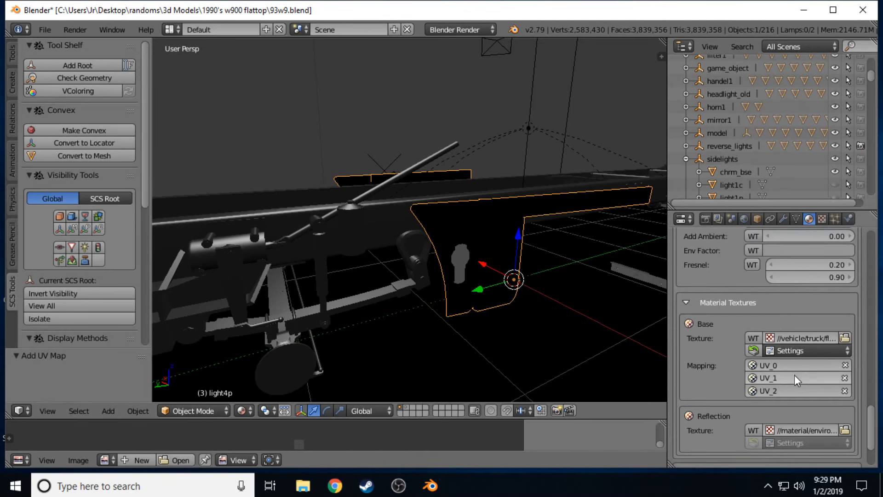
pyautogui.click(794, 375)
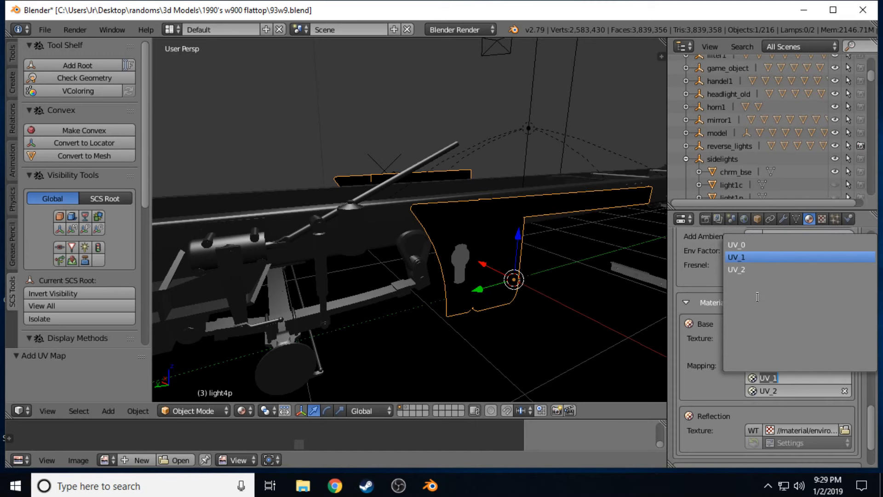
pyautogui.click(787, 390)
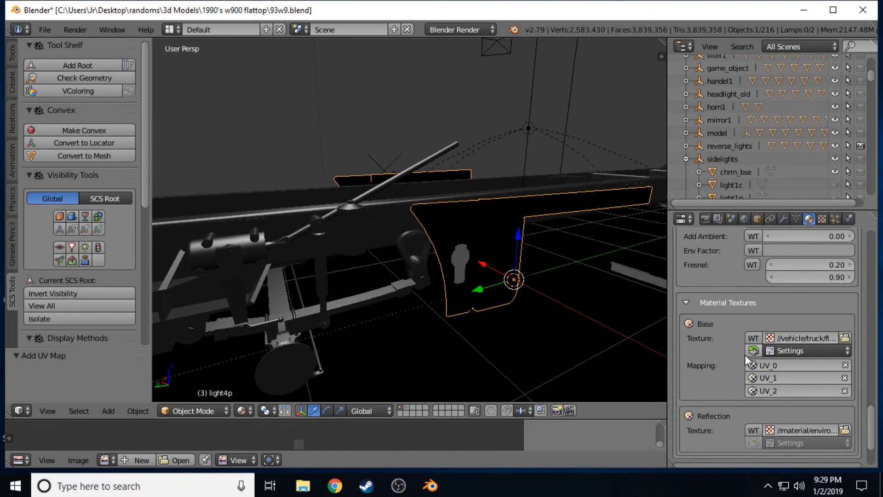
# Load dayside_ao.tga from the flattop textures folder as the base texture of light4p's material.
pyautogui.click(843, 337)
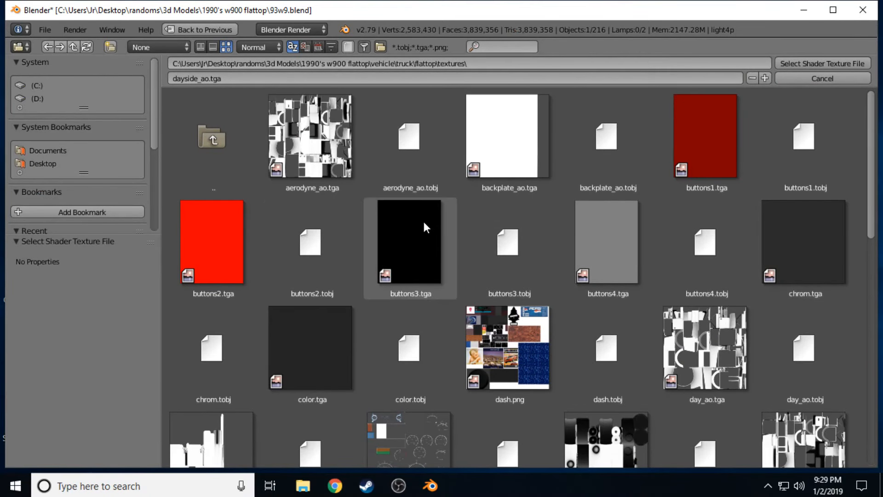
pyautogui.scroll(-3, 426, 227)
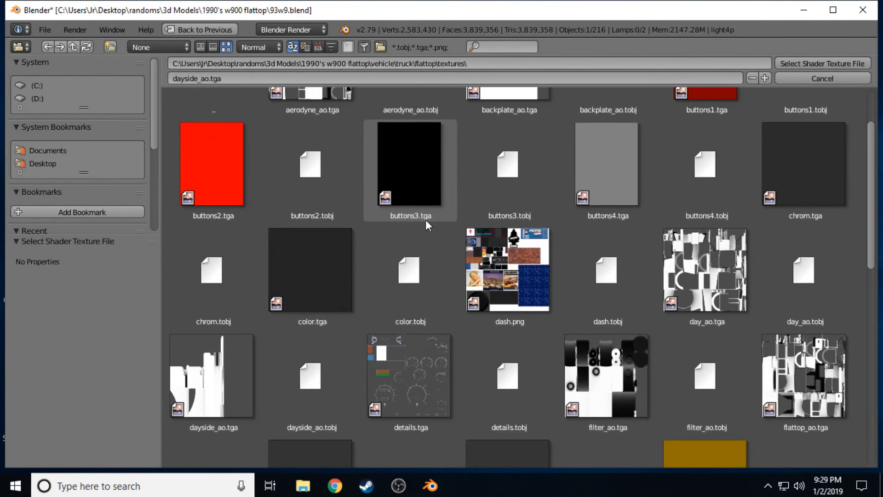
pyautogui.click(213, 341)
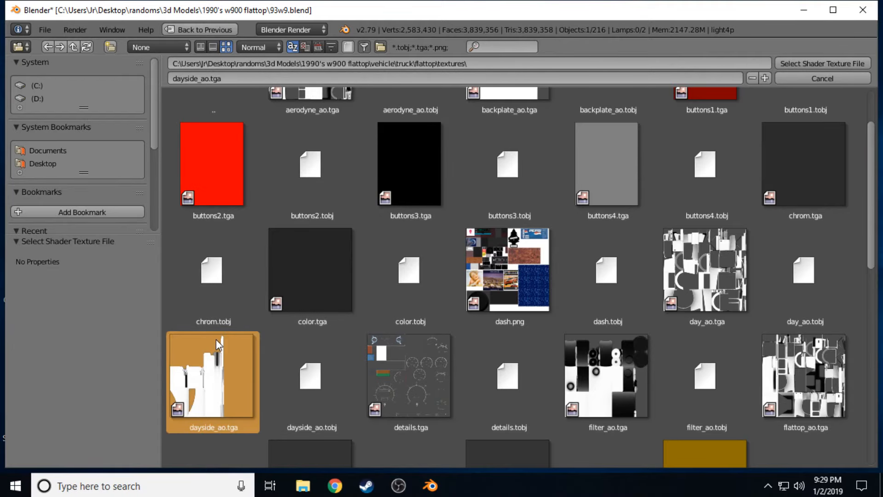
pyautogui.doubleClick(216, 338)
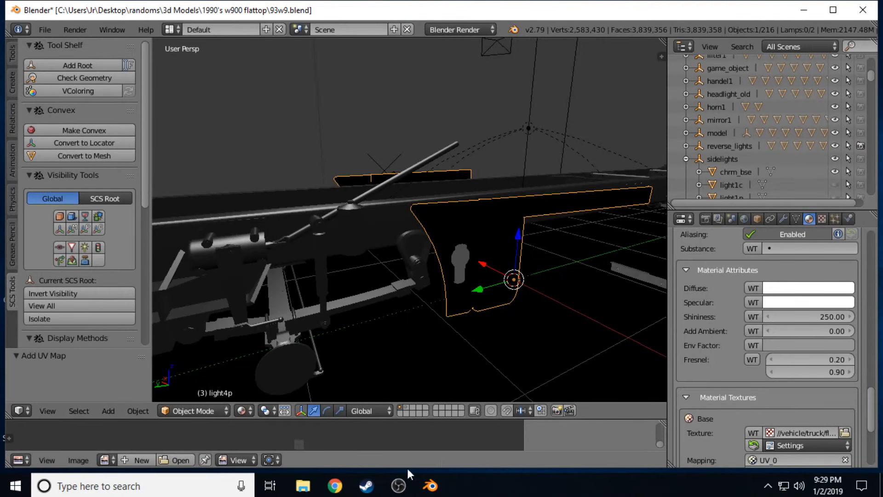
pyautogui.click(398, 485)
pyautogui.click(605, 435)
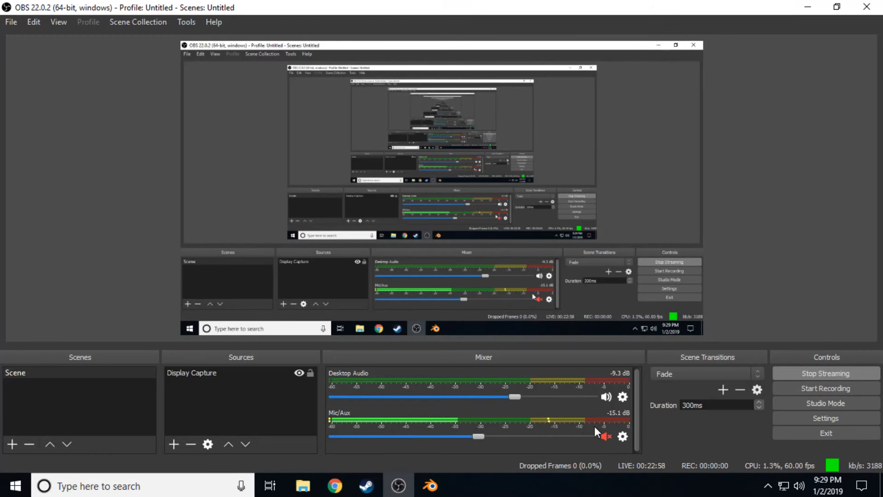
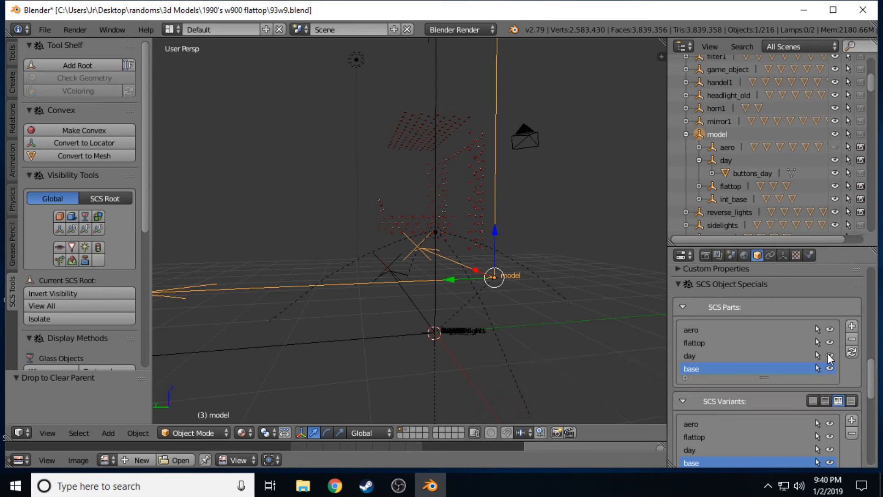
# Toggle the visibility of the model root's base SCS part and inspect which cab and interior pieces belong to it.
pyautogui.click(699, 160)
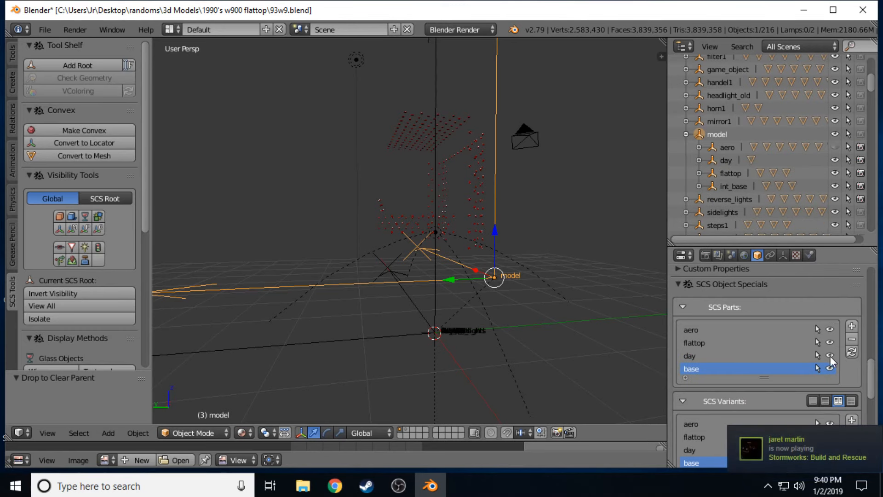
pyautogui.click(830, 367)
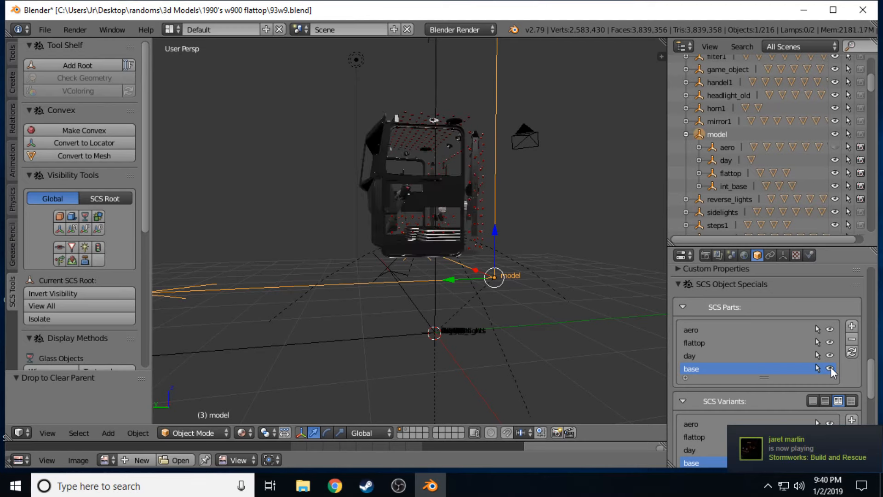
pyautogui.click(830, 367)
pyautogui.click(831, 367)
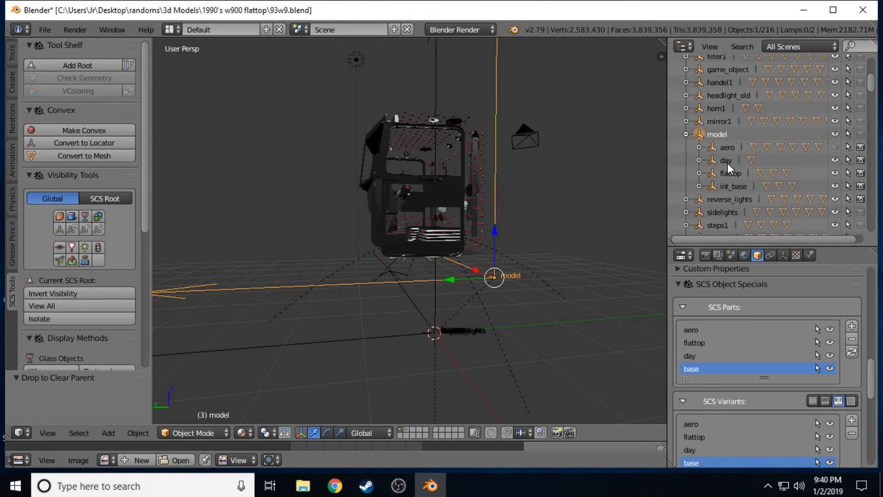
pyautogui.click(830, 368)
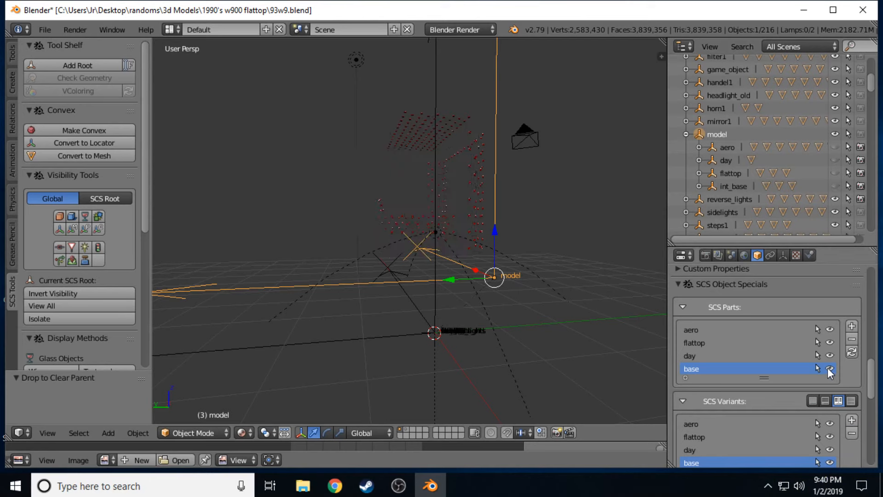
pyautogui.click(827, 368)
pyautogui.click(828, 368)
pyautogui.click(829, 367)
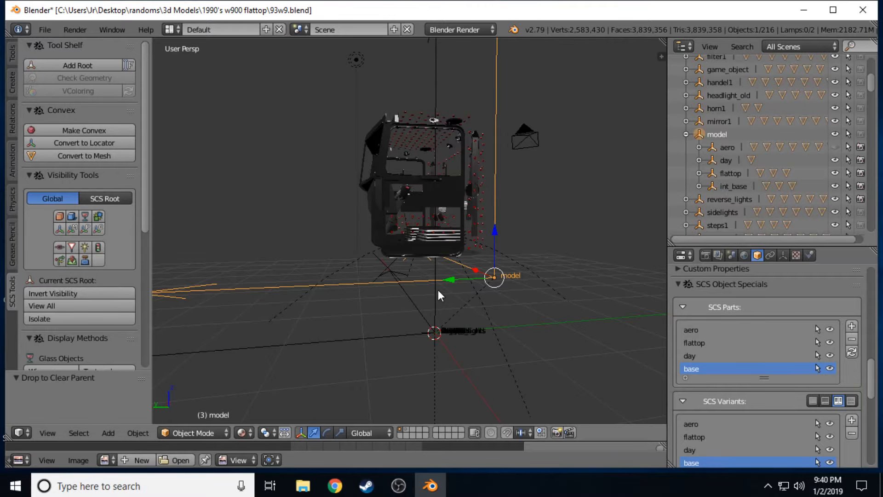
pyautogui.hotkey('shift', 'f')
pyautogui.press('w')
pyautogui.press('w')
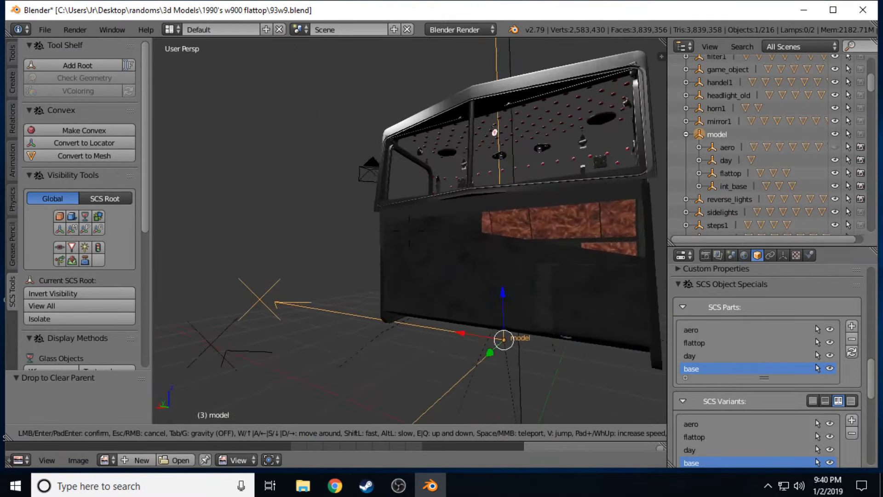
pyautogui.press('s')
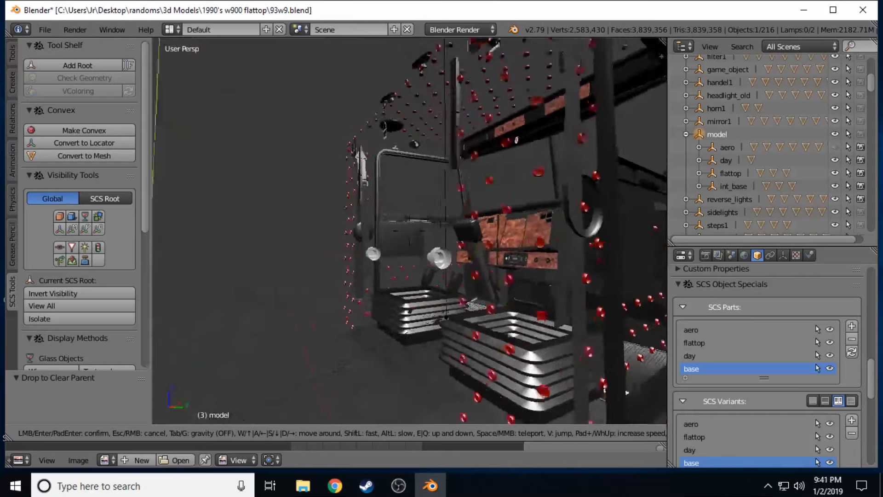
pyautogui.click(481, 214)
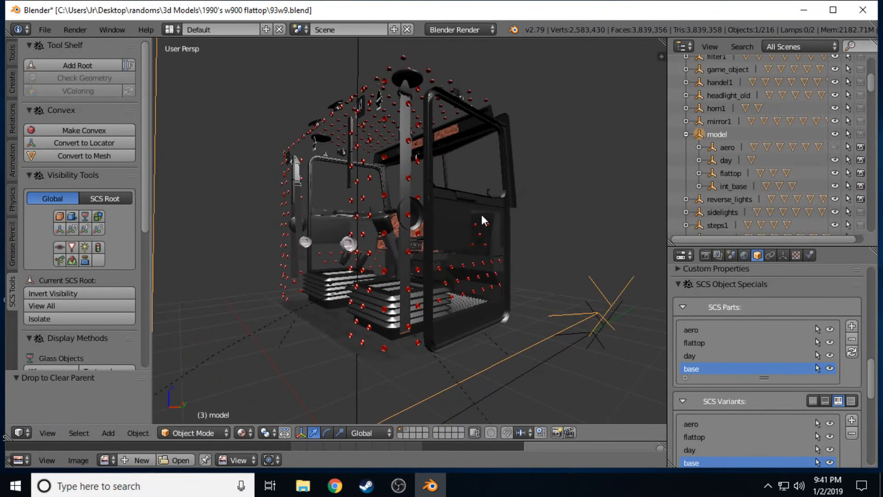
# Assign buttons_day to the day SCS part of the model root and hide that part.
pyautogui.click(699, 160)
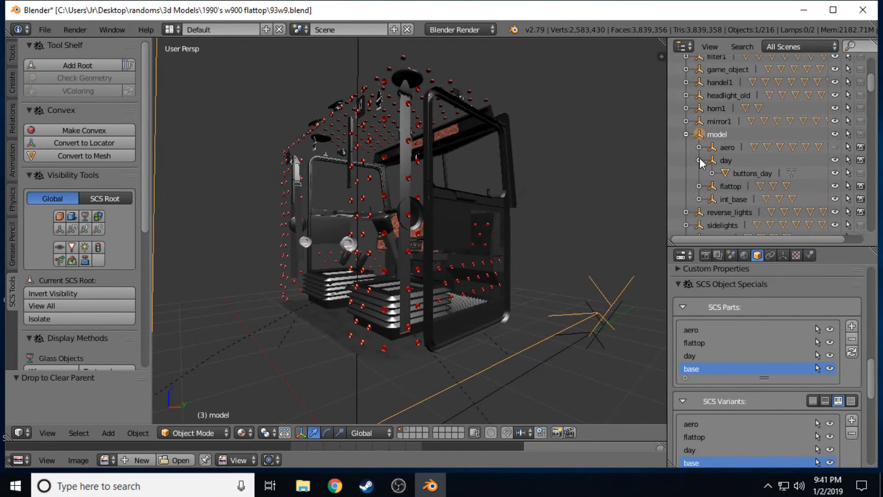
pyautogui.click(830, 367)
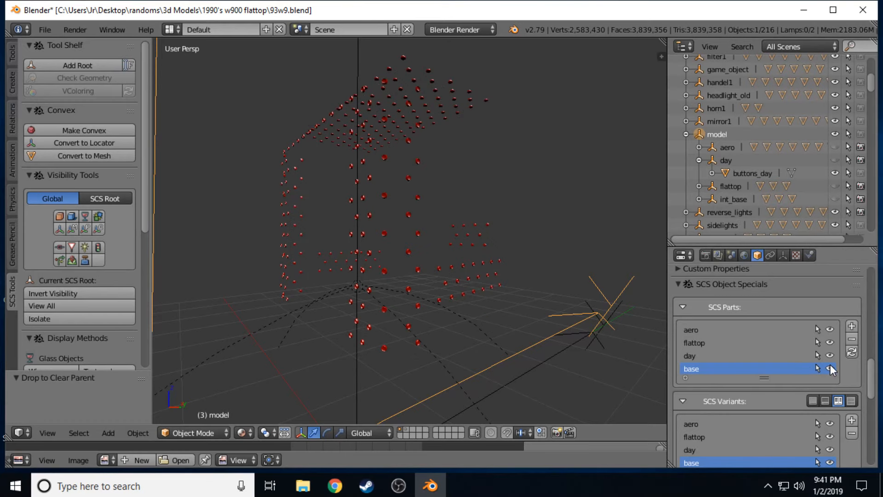
pyautogui.click(830, 367)
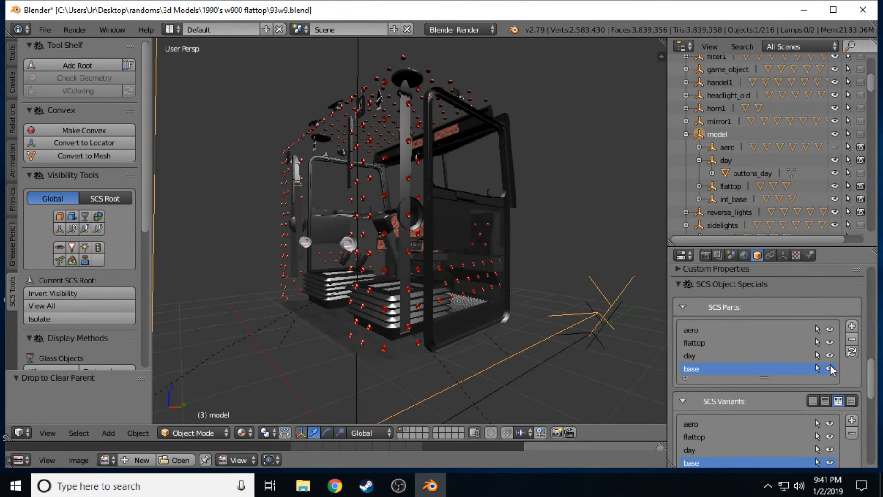
pyautogui.click(727, 172)
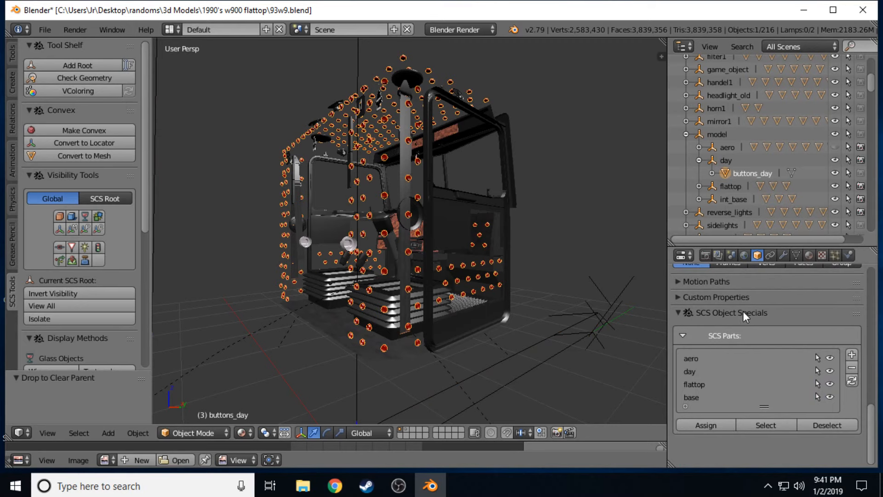
pyautogui.click(694, 372)
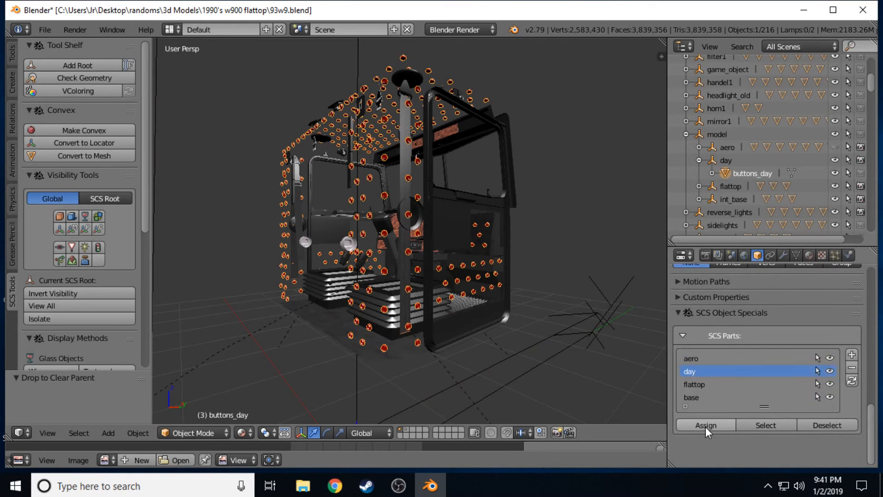
pyautogui.click(698, 159)
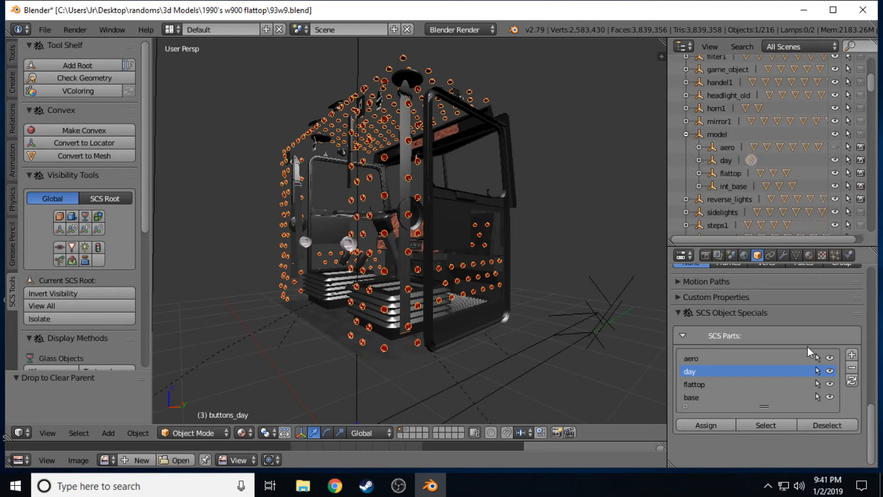
pyautogui.click(830, 370)
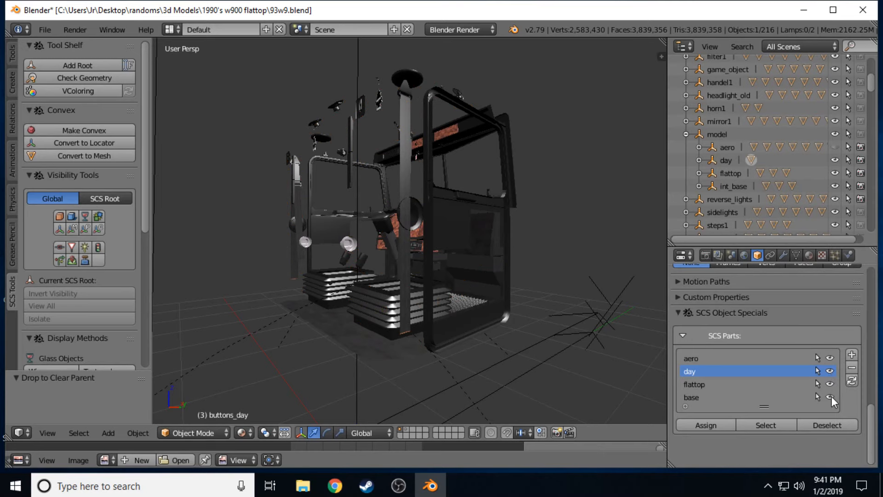
# Select the model root, toggle its base part's visibility again and inspect the cab with the day buttons hidden.
pyautogui.click(717, 134)
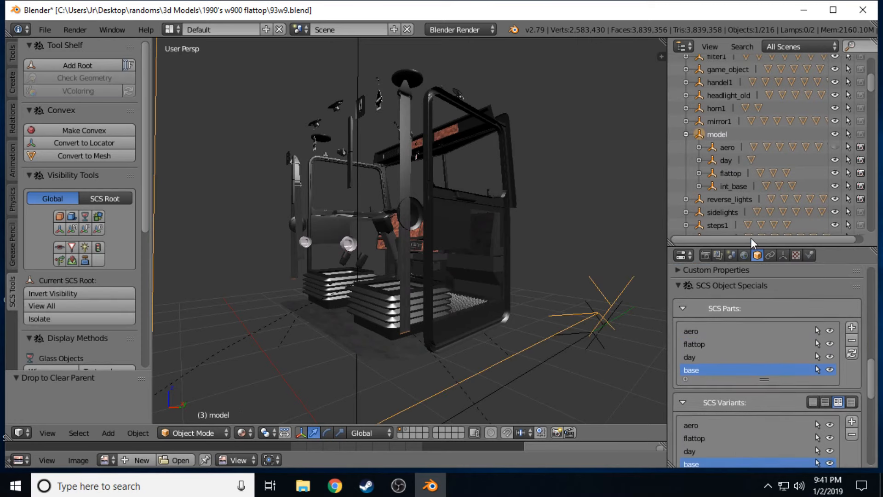
pyautogui.click(831, 367)
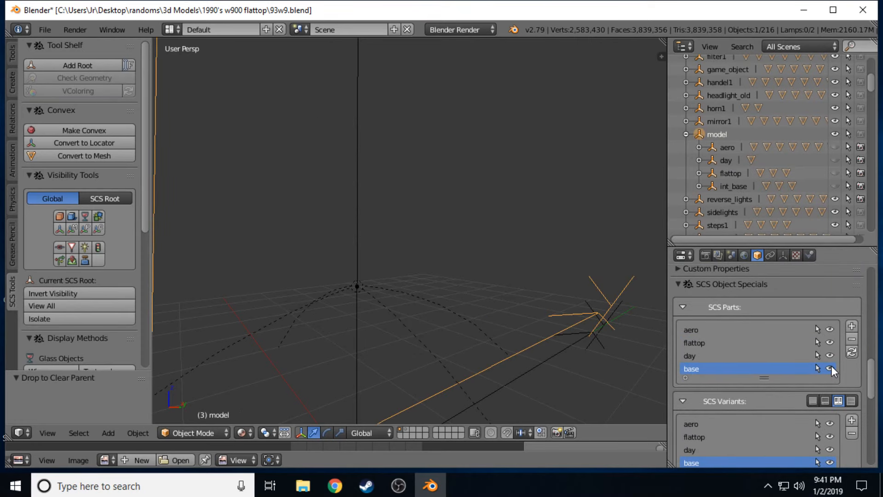
pyautogui.click(831, 368)
pyautogui.click(830, 368)
pyautogui.click(830, 368)
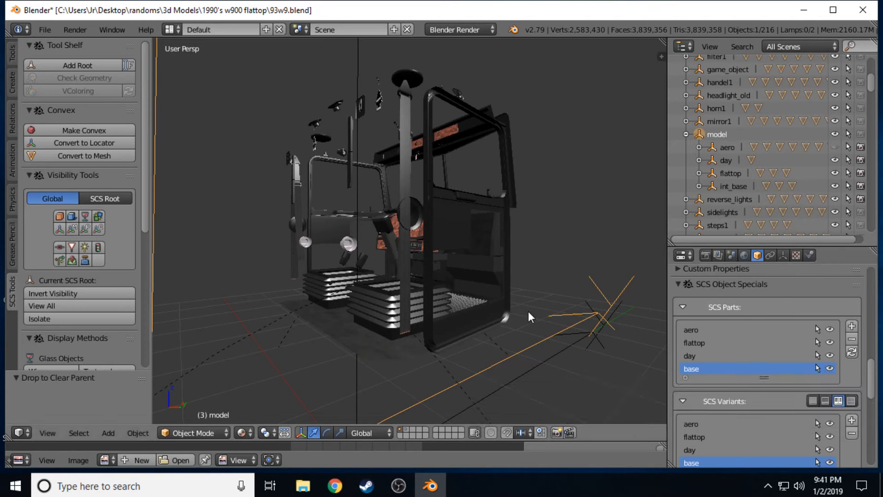
pyautogui.hotkey('shift', 'f')
pyautogui.press('w')
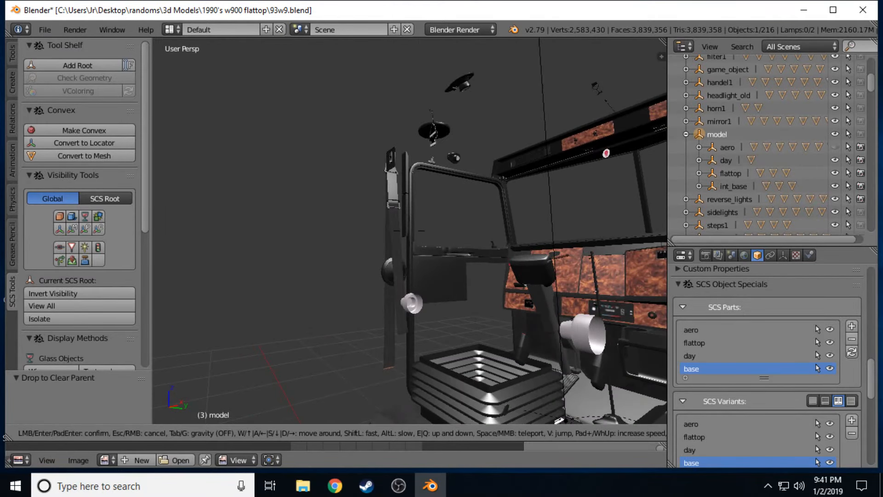
pyautogui.press('a')
pyautogui.press('s')
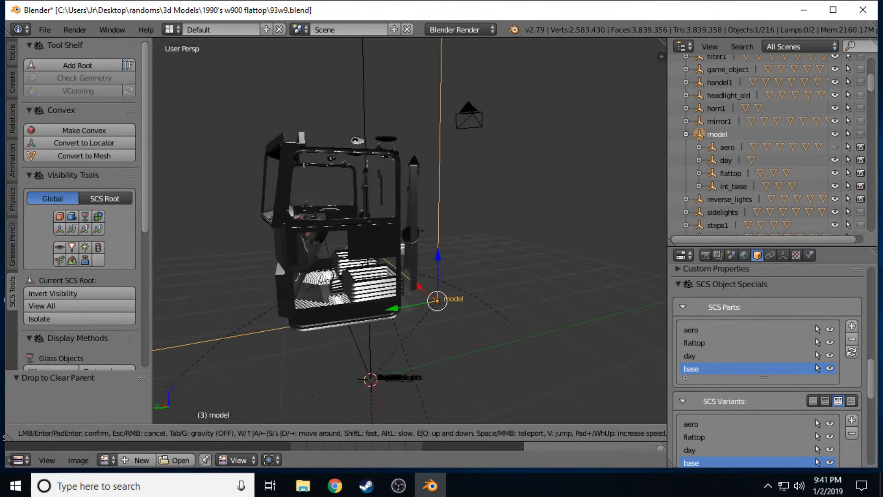
pyautogui.click(409, 231)
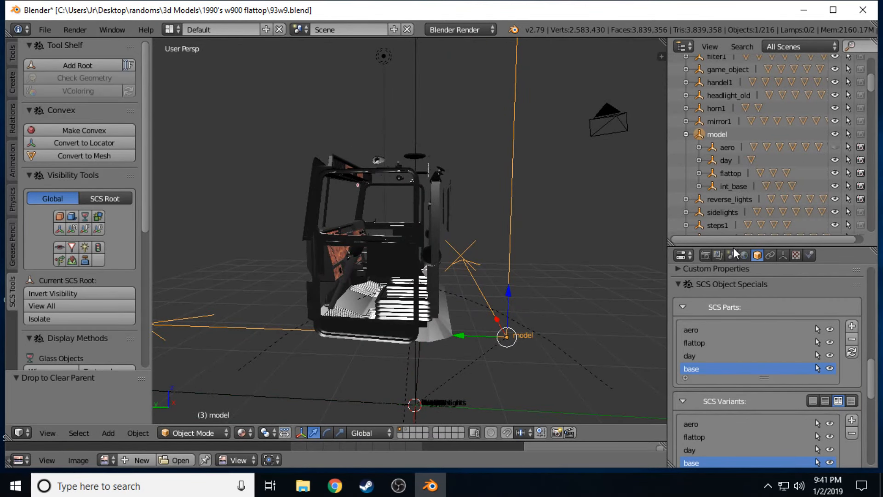
# Show the model root's aero part and examine the sleeper and cab interior up close.
pyautogui.click(830, 327)
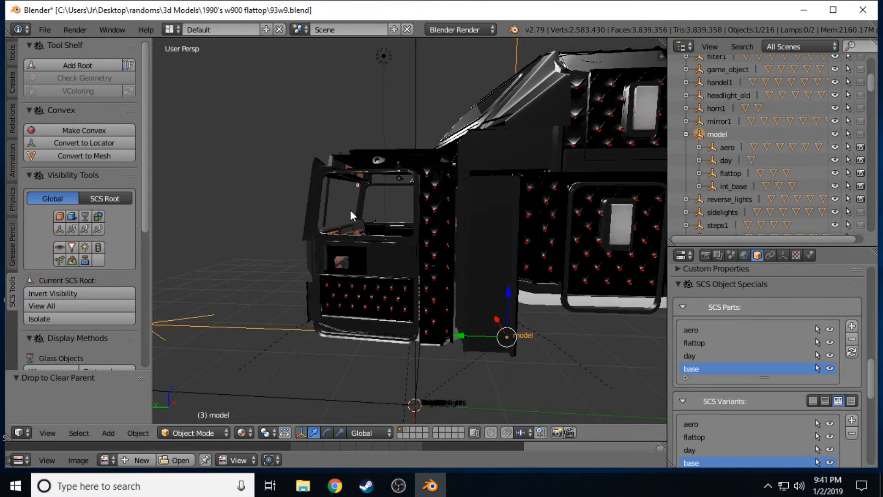
pyautogui.hotkey('shift', 'f')
pyautogui.press('w')
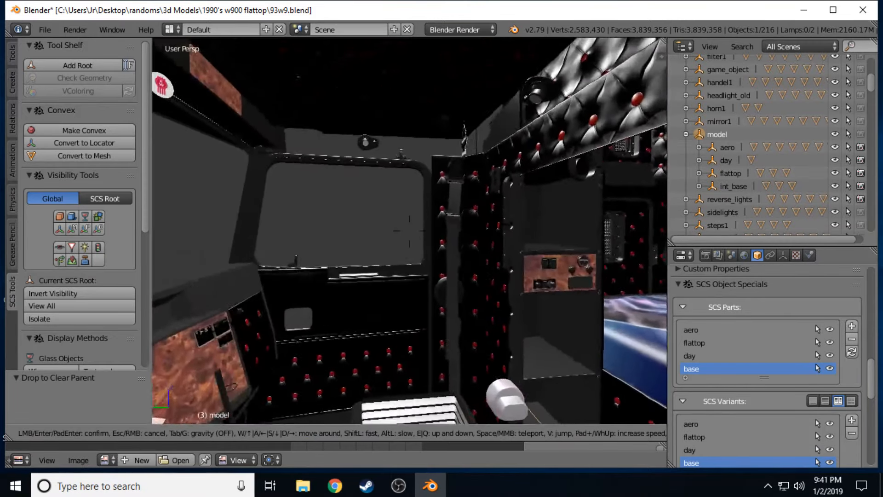
pyautogui.press('w')
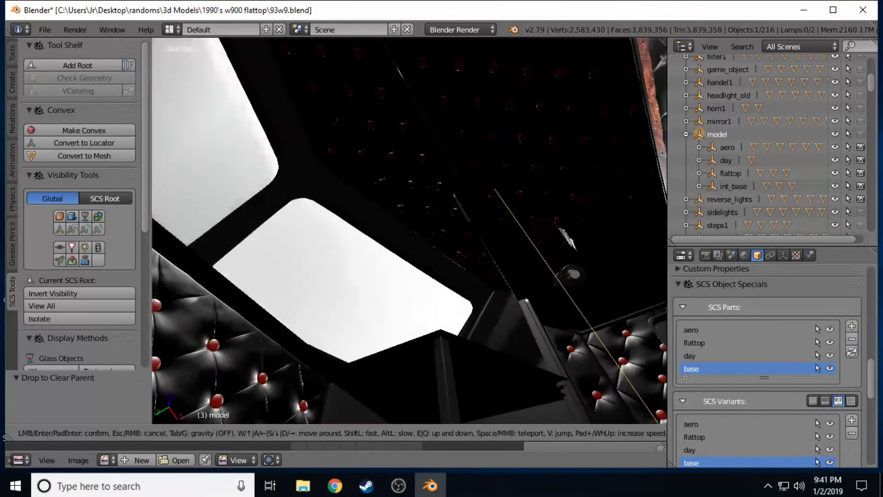
pyautogui.press('w')
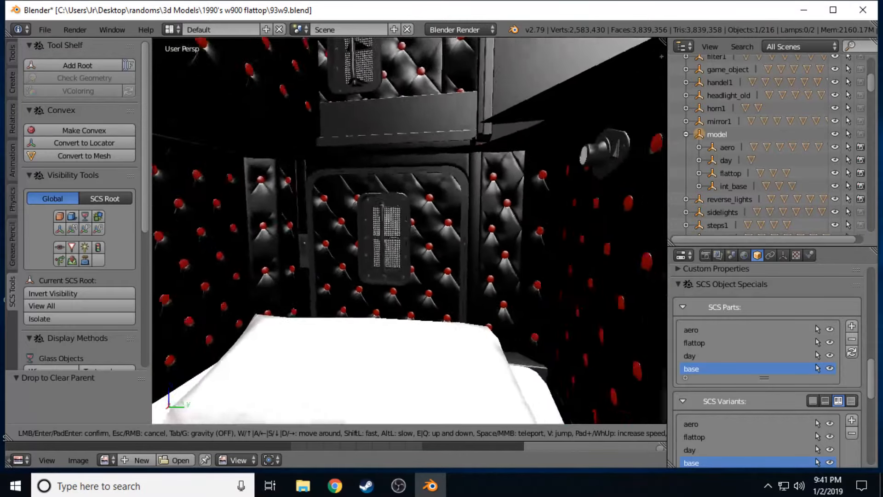
pyautogui.press('w')
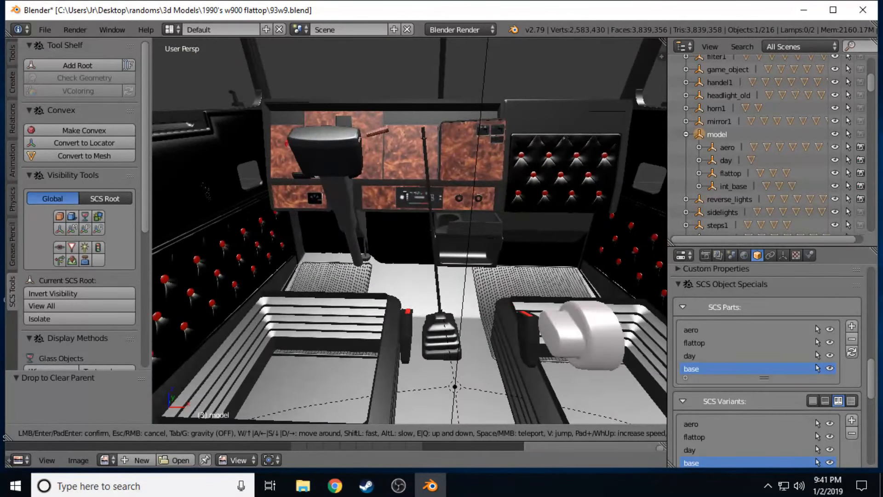
pyautogui.press('s')
pyautogui.click(410, 230)
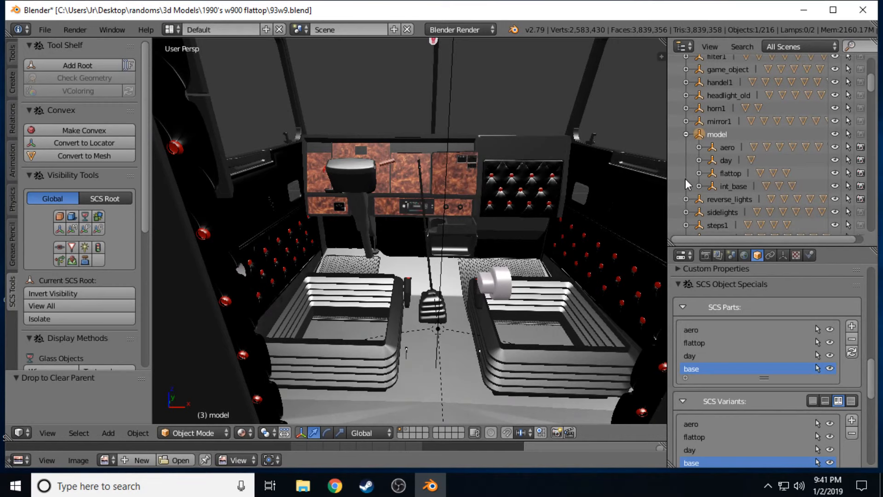
# Expand int_base under the model root and toggle the visibility of dash, dash2 and dash3 one by one.
pyautogui.click(699, 186)
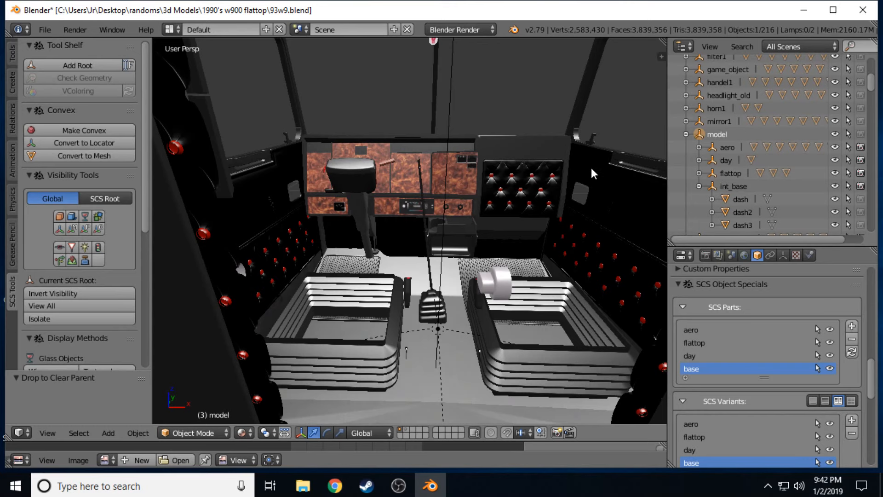
pyautogui.scroll(-2, 702, 169)
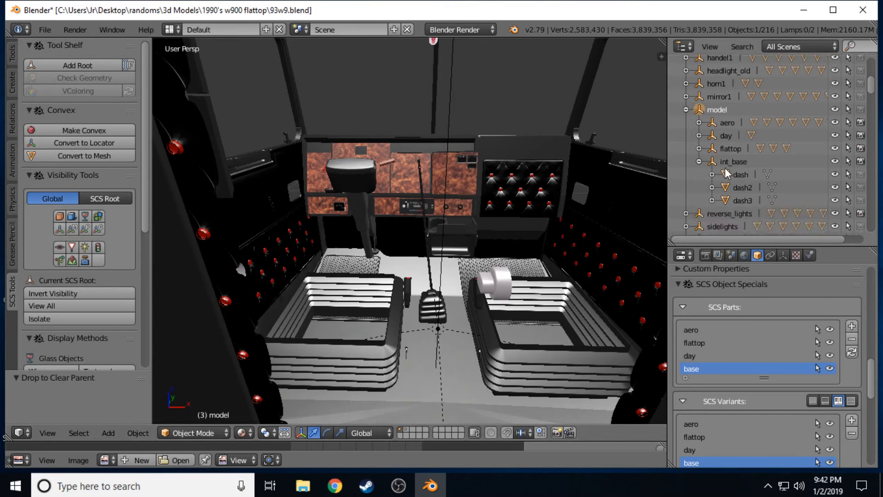
pyautogui.click(833, 175)
pyautogui.click(834, 175)
pyautogui.click(835, 187)
pyautogui.click(835, 187)
pyautogui.click(835, 200)
pyautogui.click(835, 200)
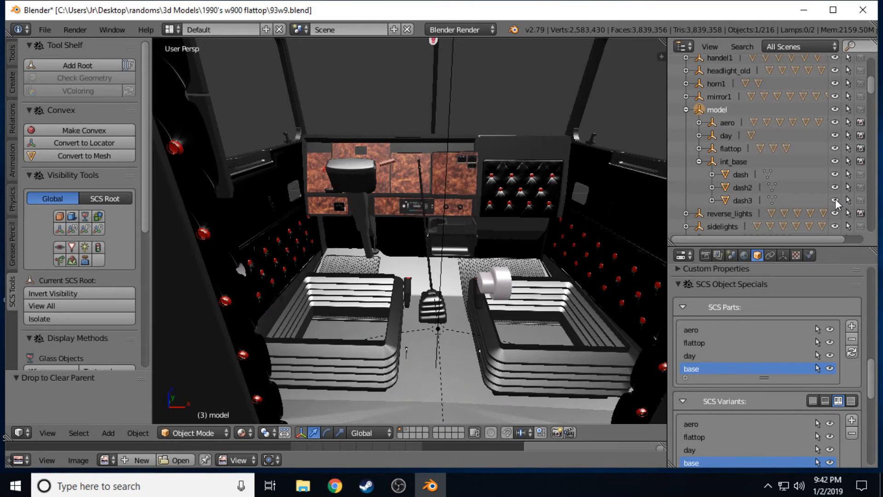
# Select dash3, examine the wood trim panels up close and toggle the dash pieces, leaving dash and dash2 hidden.
pyautogui.click(742, 200)
pyautogui.hotkey('shift', 'f')
pyautogui.press('w')
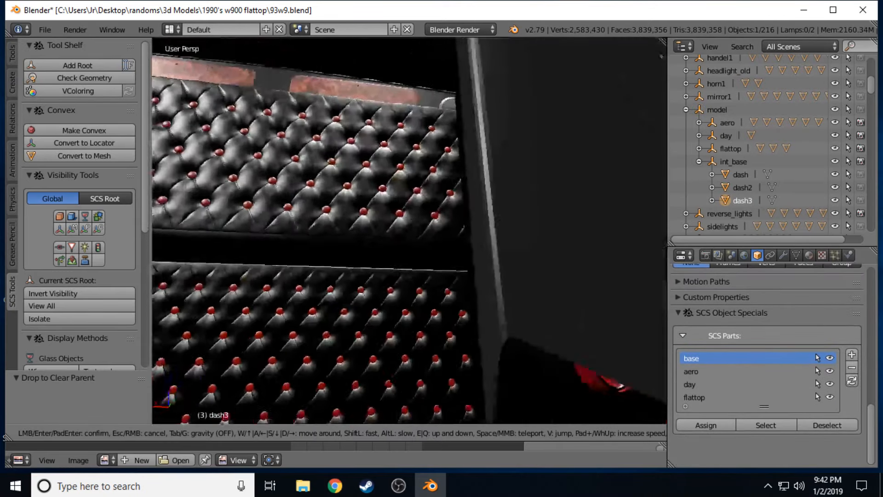
pyautogui.press('w')
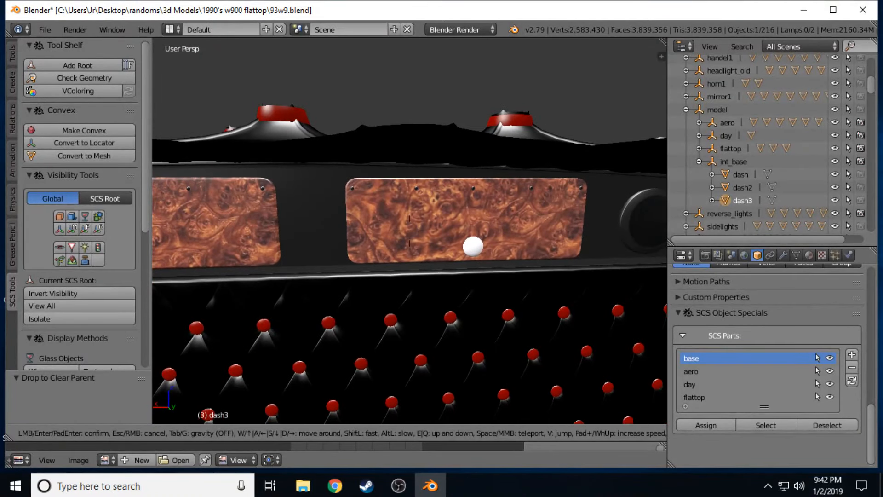
pyautogui.click(410, 231)
pyautogui.click(835, 200)
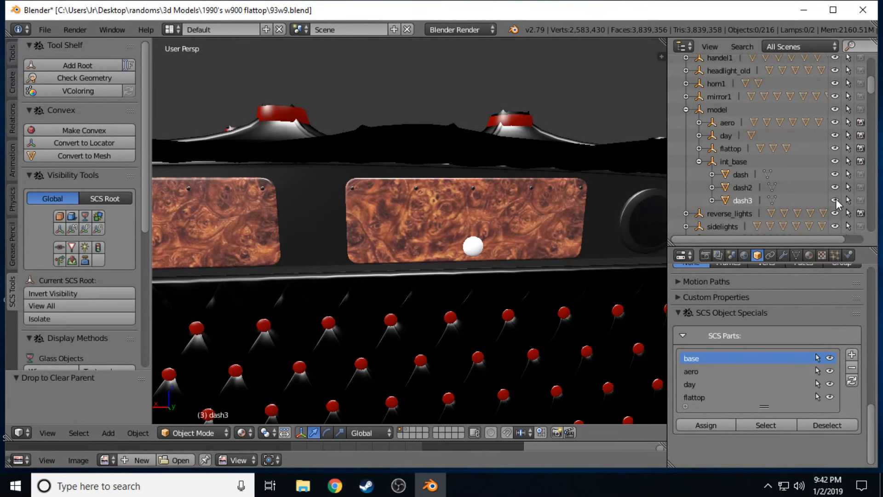
pyautogui.click(836, 188)
pyautogui.click(836, 188)
pyautogui.click(835, 176)
pyautogui.click(835, 187)
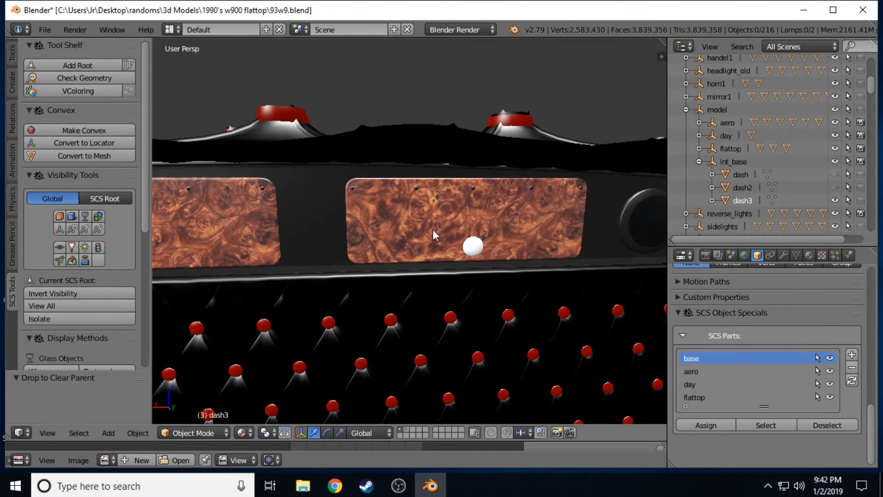
# Inspect the whole cab from outside and toggle the visibility of dash3's base SCS part.
pyautogui.hotkey('shift', 'f')
pyautogui.press('w')
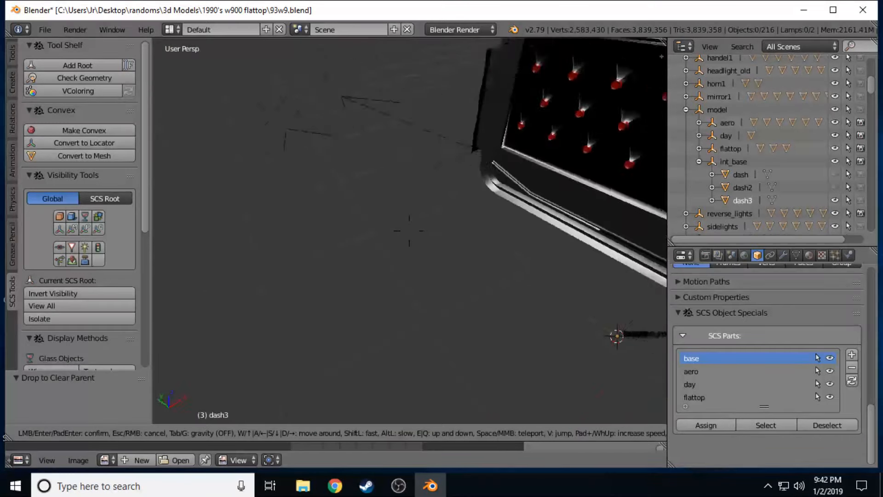
pyautogui.press('s')
pyautogui.click(409, 230)
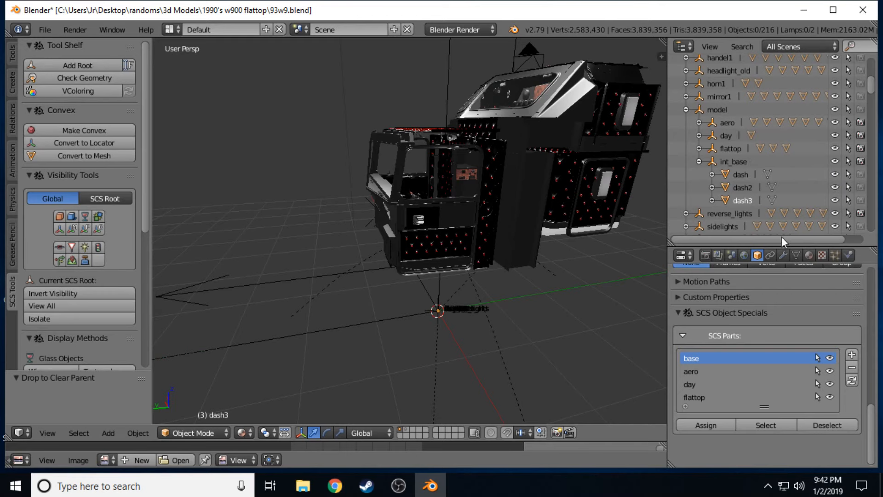
pyautogui.click(830, 359)
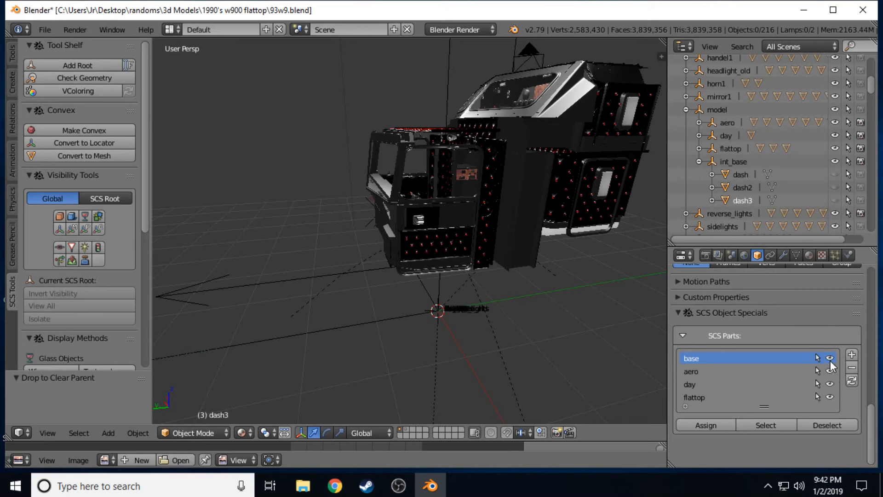
pyautogui.click(830, 359)
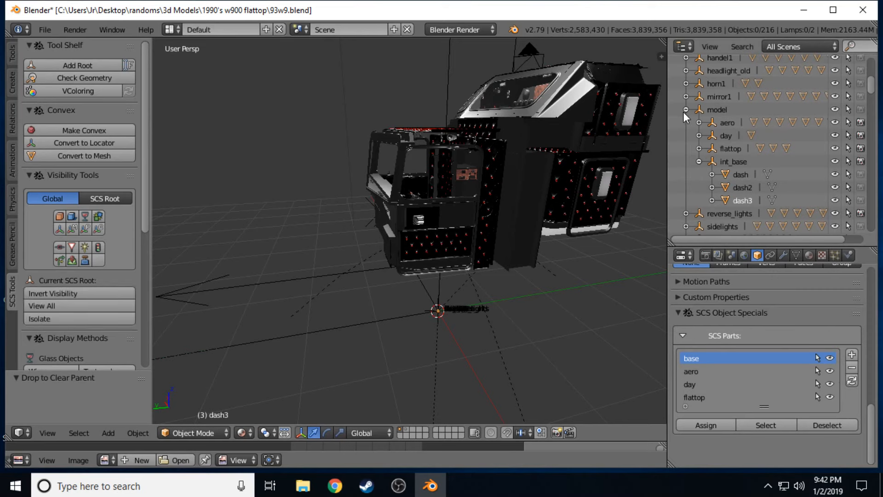
# Select the model root and hide its aero and base SCS parts.
pyautogui.click(713, 111)
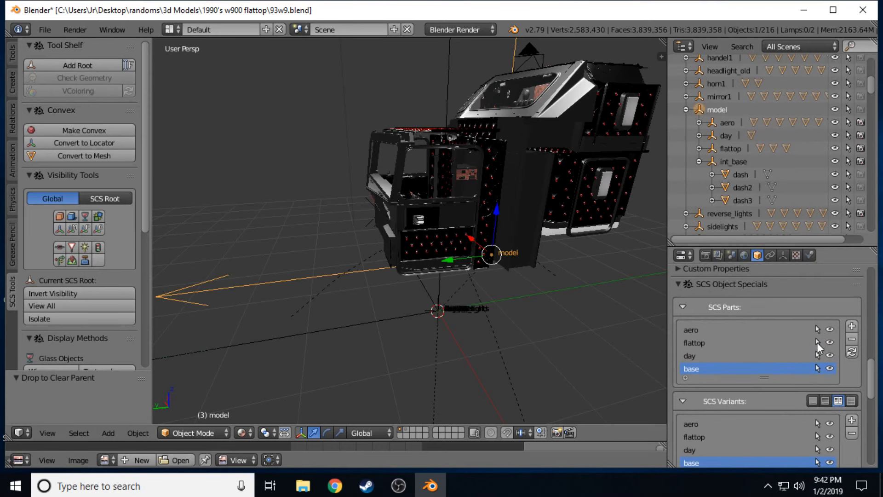
pyautogui.click(831, 330)
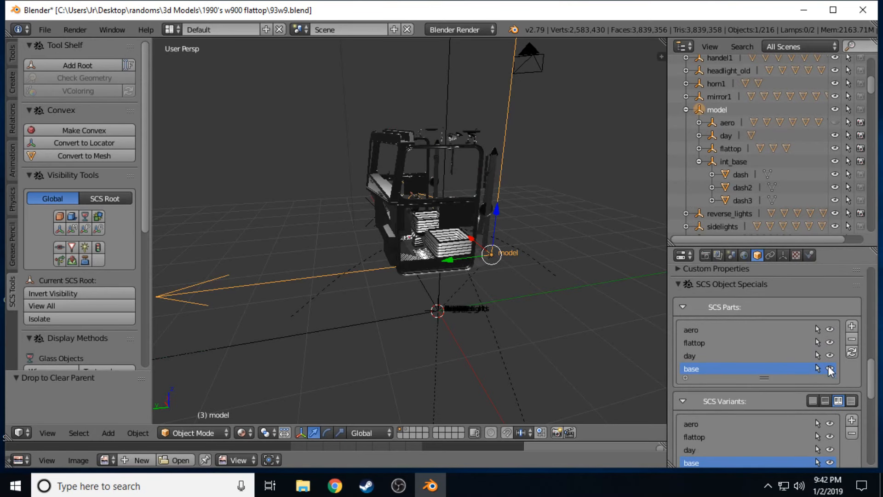
pyautogui.click(830, 371)
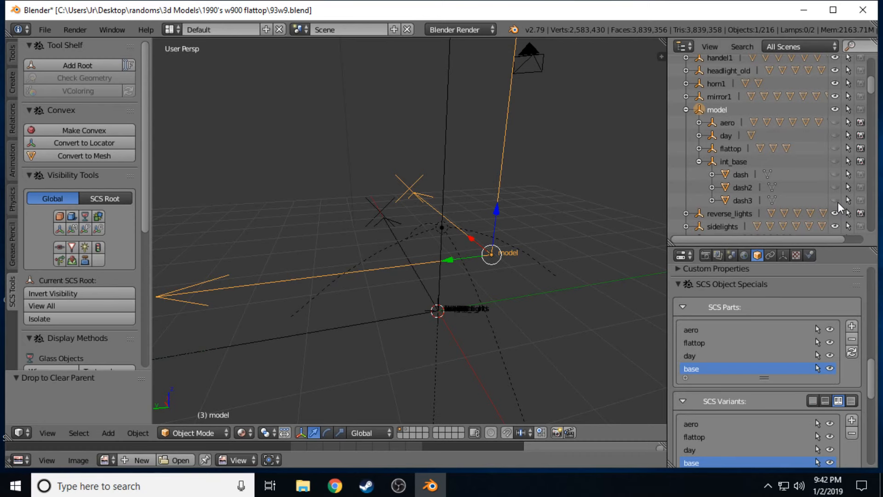
# Show only dash3, examine its pieces up close, and toggle the model root's base part on and off again.
pyautogui.click(835, 201)
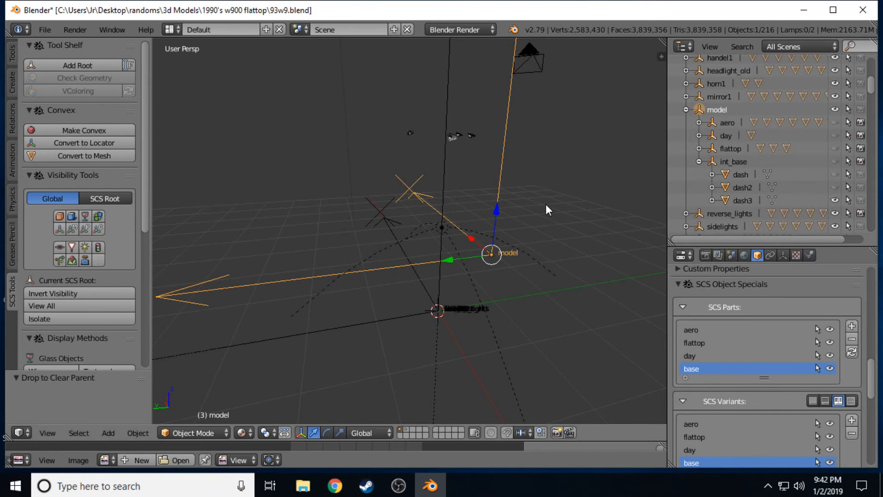
pyautogui.hotkey('shift', 'f')
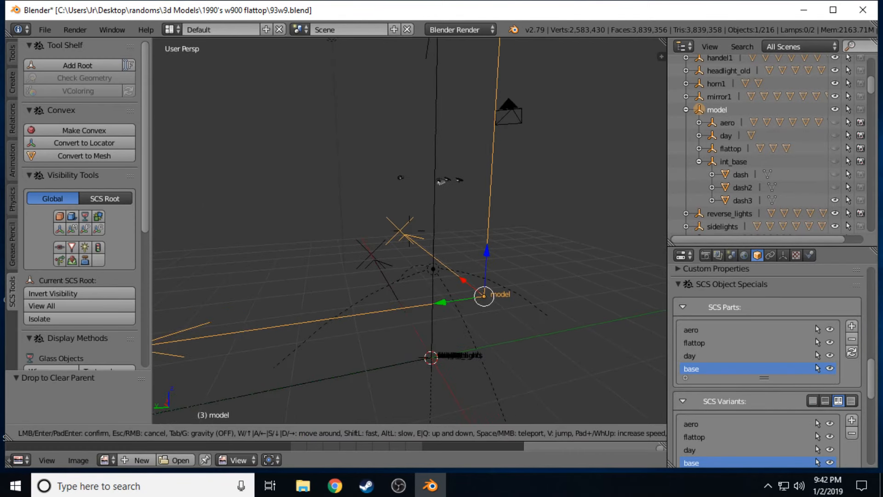
pyautogui.press('w')
pyautogui.press('a')
pyautogui.press('d')
pyautogui.press('s')
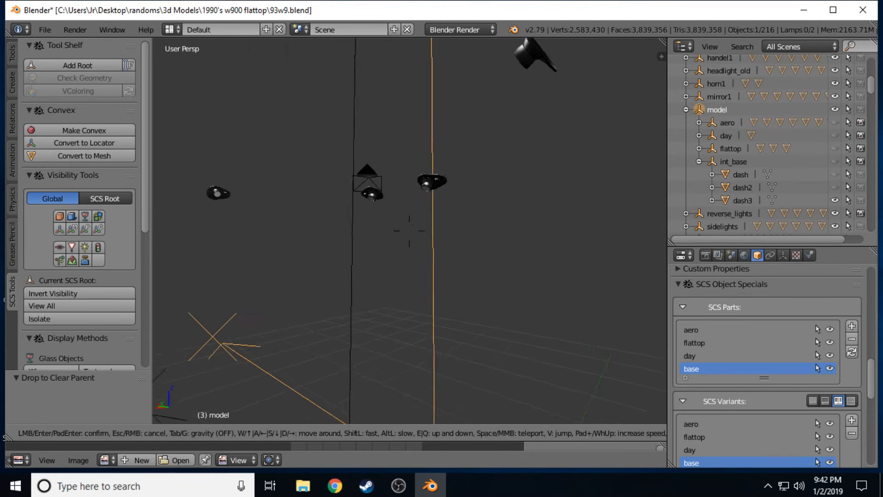
pyautogui.press('s')
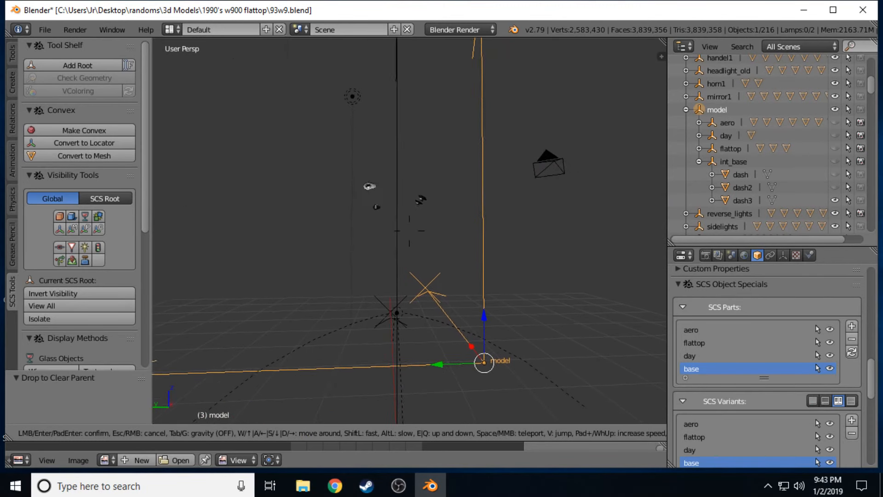
pyautogui.click(409, 231)
pyautogui.click(831, 368)
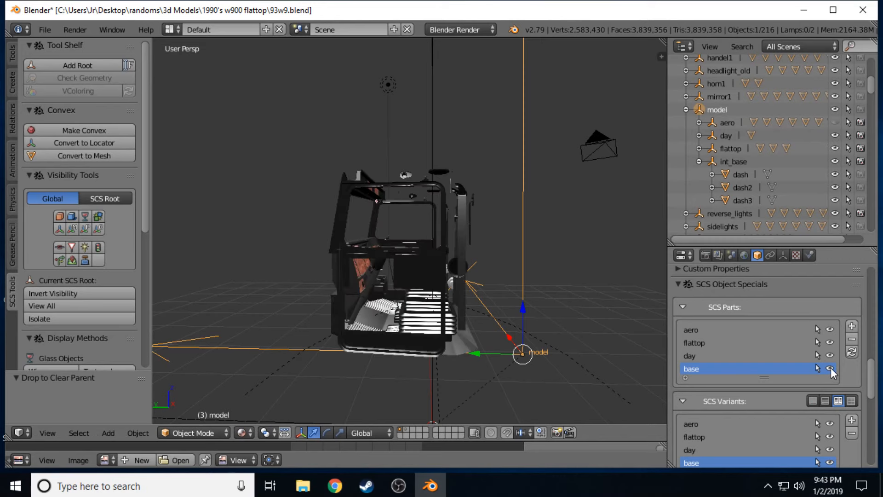
pyautogui.click(830, 368)
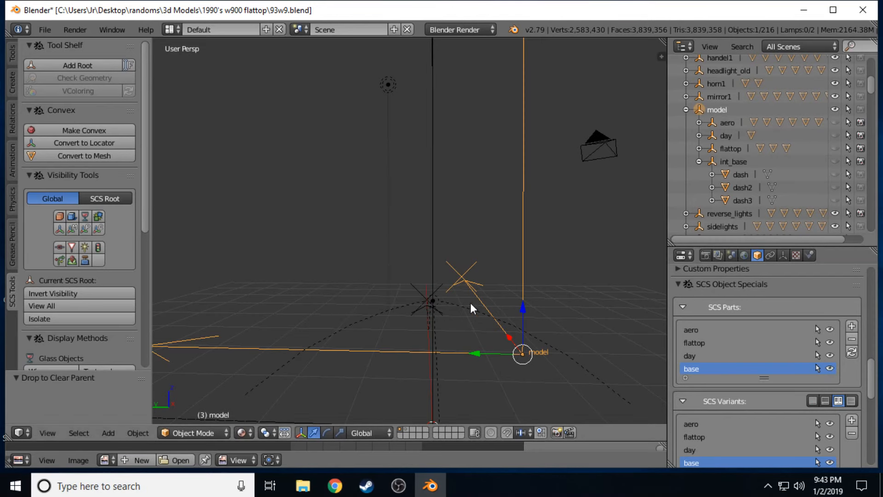
# Find the seat object under the truck root and set its parent to int_base.
pyautogui.moveTo(339, 490)
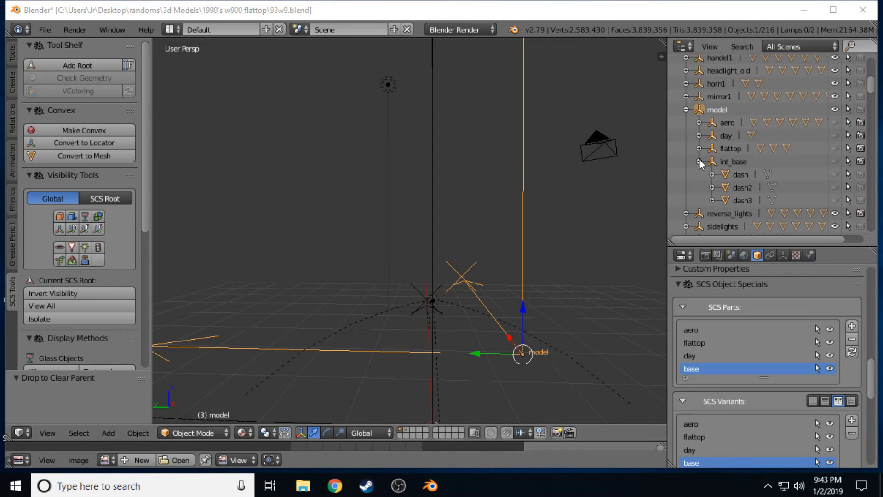
pyautogui.scroll(-10, 725, 189)
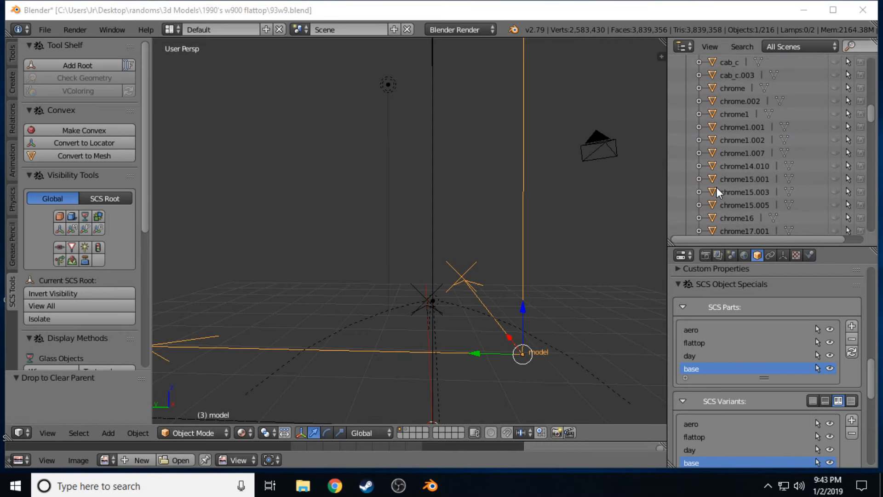
pyautogui.scroll(-10, 720, 184)
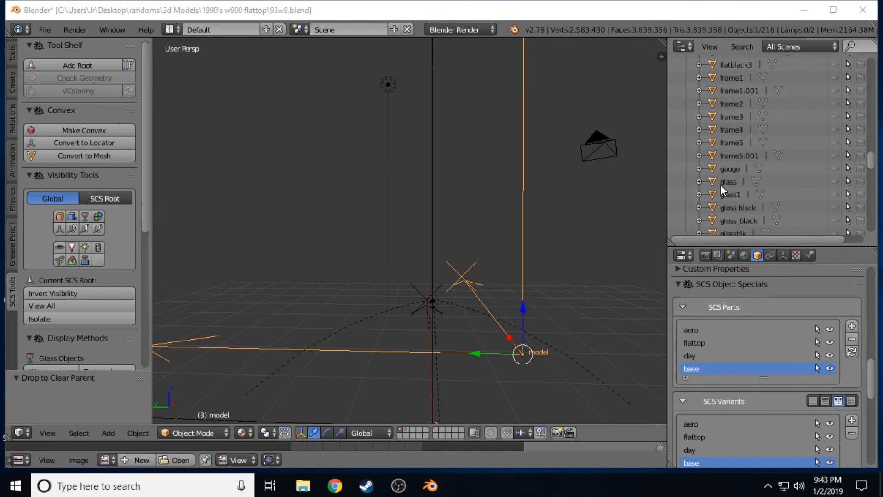
pyautogui.scroll(-10, 720, 184)
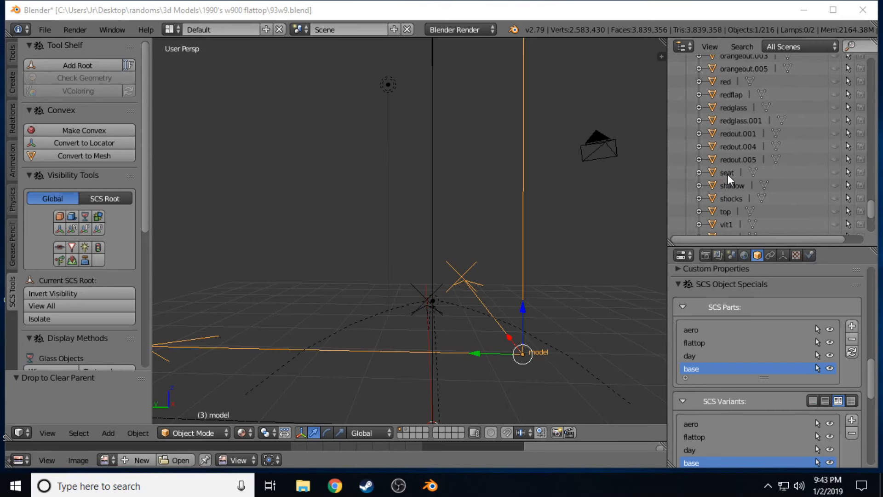
pyautogui.click(726, 173)
pyautogui.scroll(10, 763, 308)
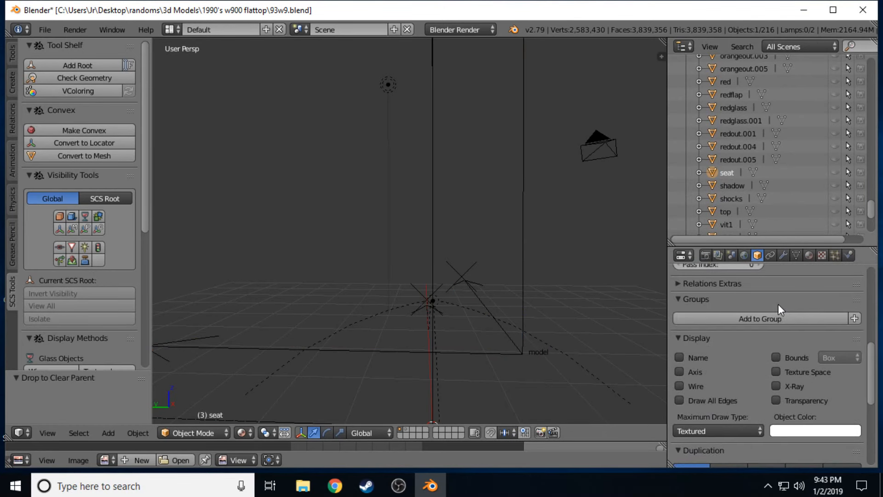
pyautogui.scroll(3, 779, 304)
pyautogui.click(803, 341)
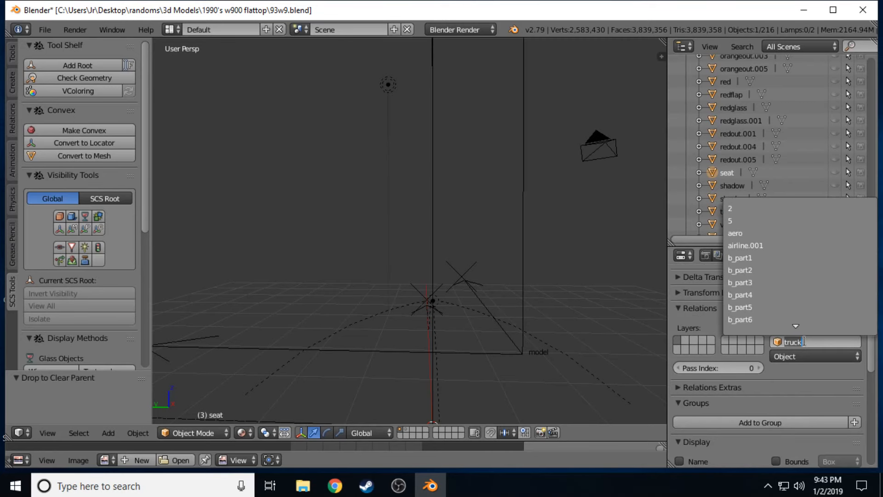
pyautogui.write('int')
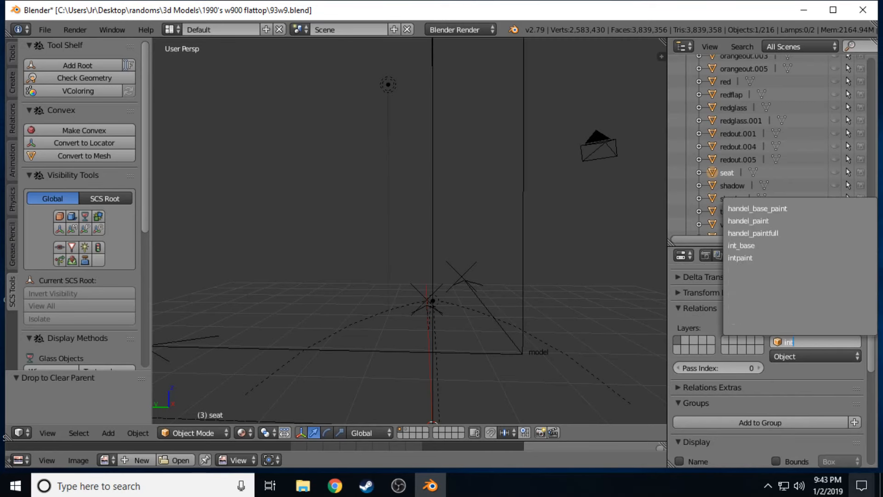
pyautogui.click(777, 245)
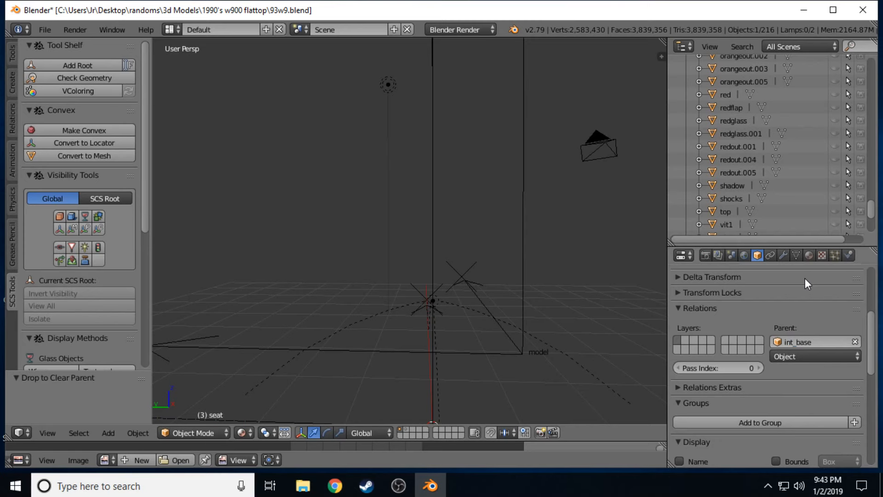
# Make base the active SCS part for the seat and locate the seat under int_base.
pyautogui.scroll(-10, 759, 333)
pyautogui.scroll(-2, 759, 337)
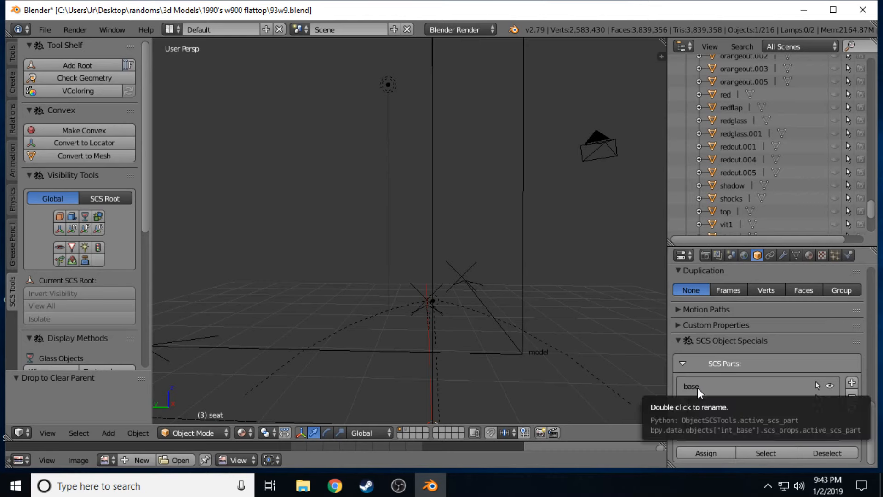
pyautogui.scroll(15, 738, 112)
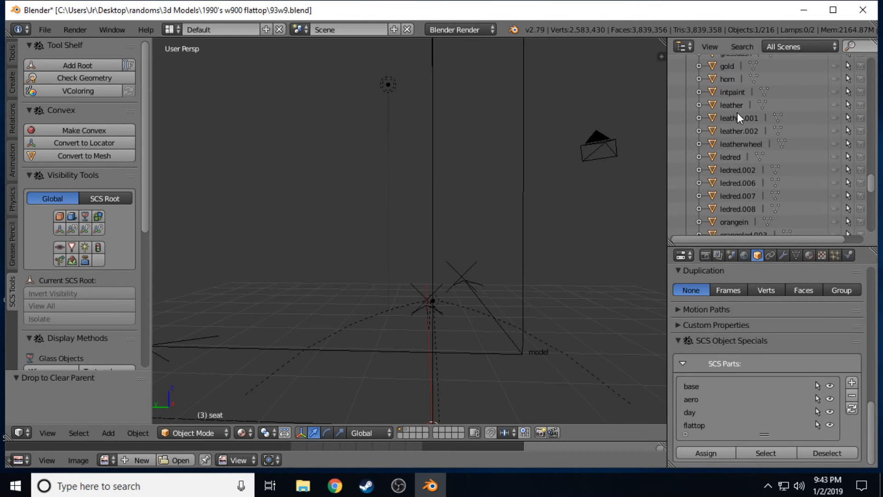
pyautogui.scroll(20, 737, 114)
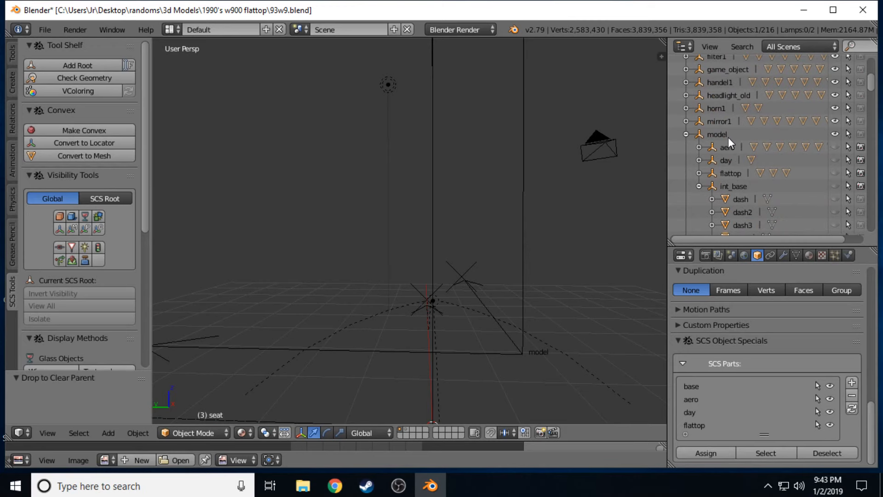
pyautogui.scroll(-3, 728, 143)
pyautogui.click(697, 388)
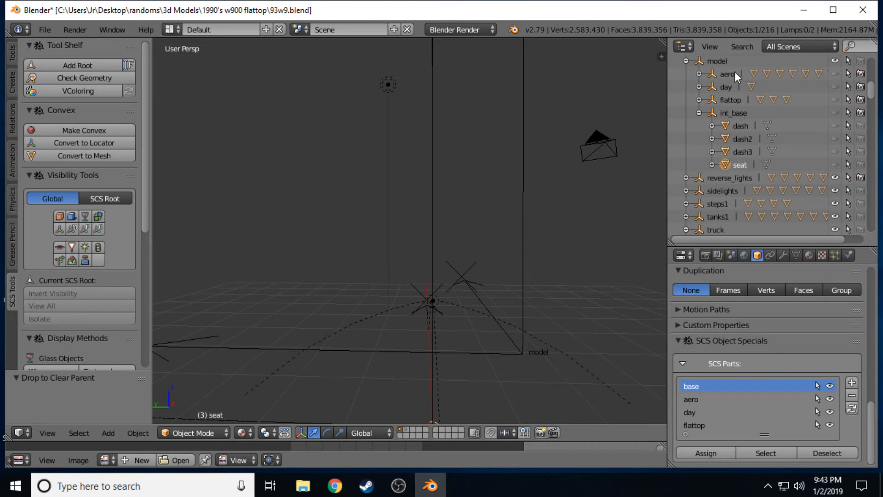
# Select the model root, show its base SCS part, and check the seats' placement inside the cab.
pyautogui.click(722, 60)
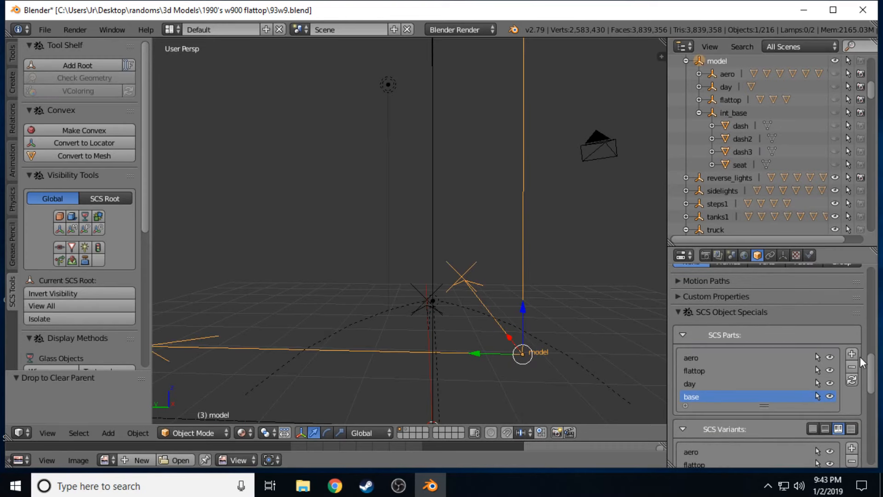
pyautogui.click(829, 395)
pyautogui.hotkey('shift', 'f')
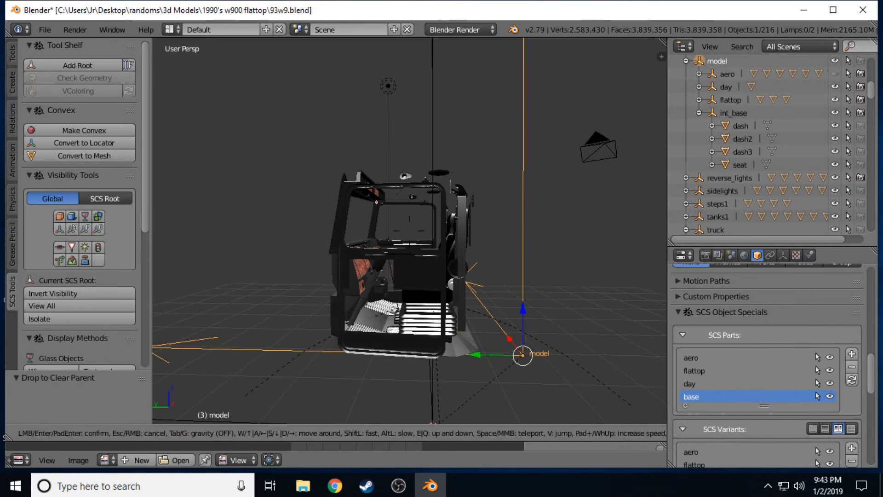
pyautogui.press('w')
pyautogui.press('w')
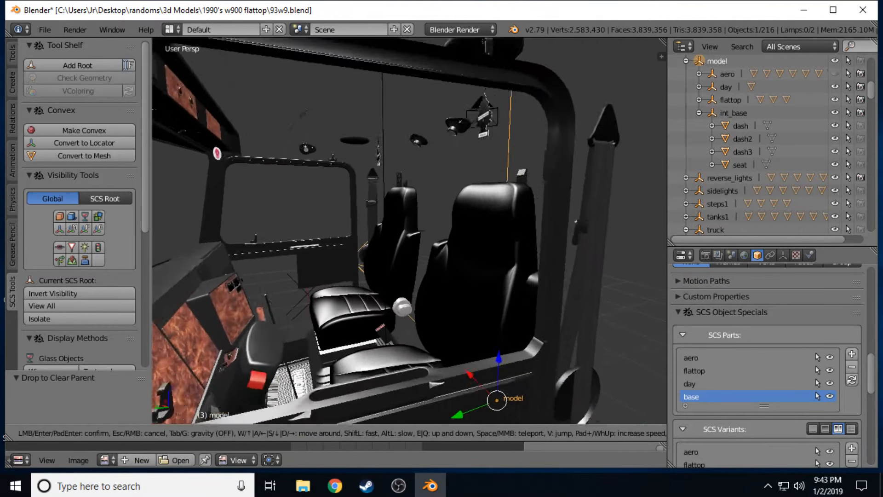
pyautogui.press('d')
pyautogui.press('s')
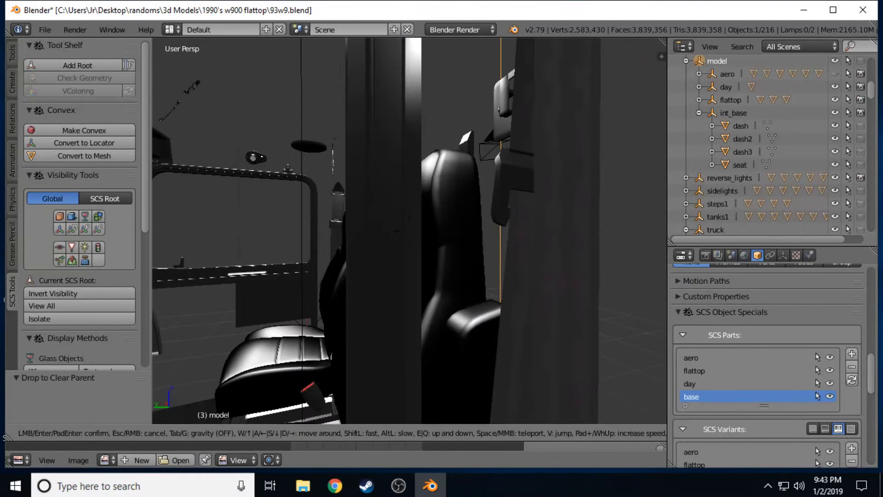
pyautogui.press('d')
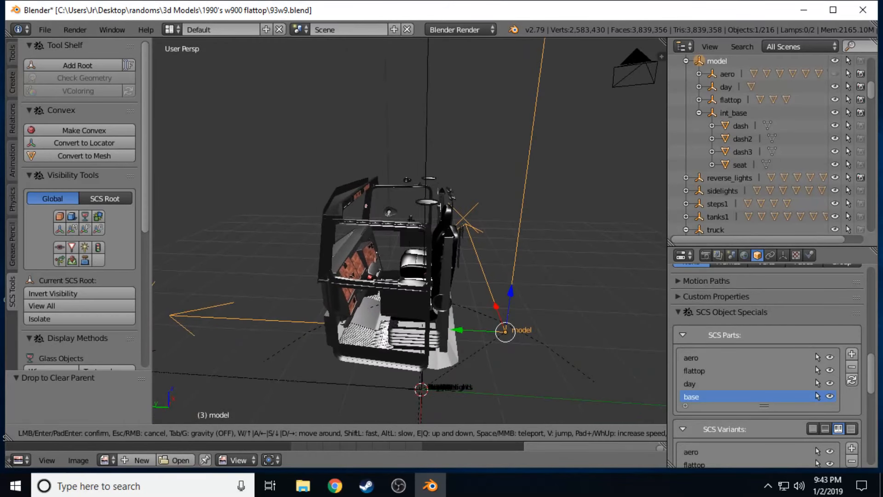
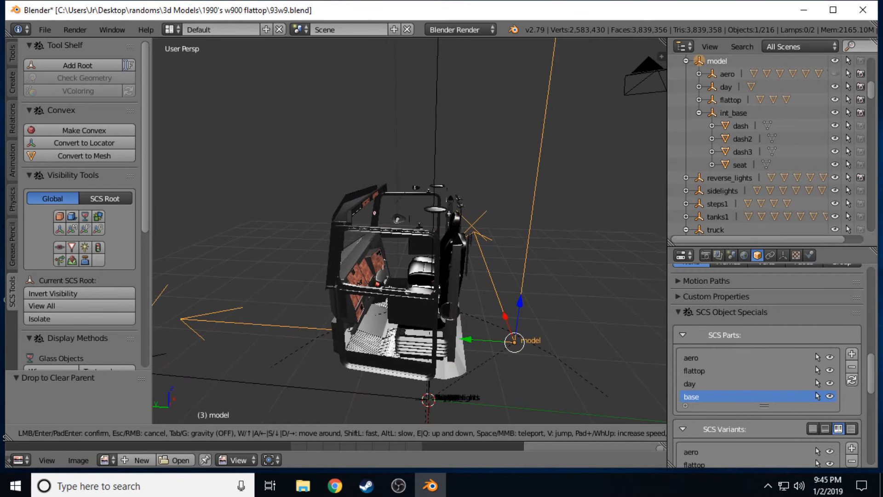
# Fly through the cab interior to examine the dashboard, overhead console, hanging pieces and floor.
pyautogui.press('w')
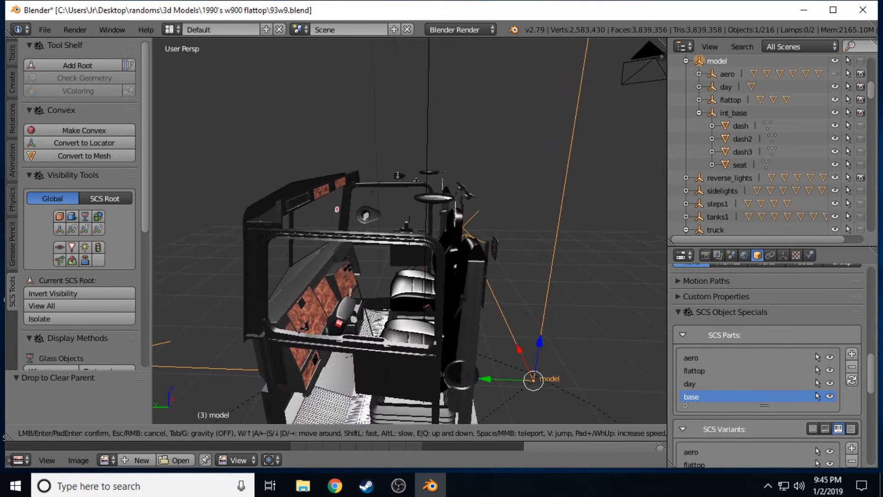
pyautogui.press('d')
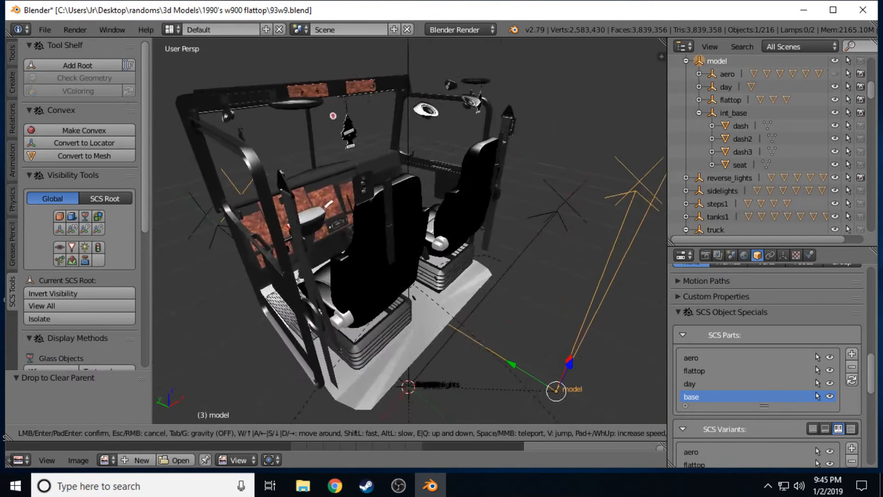
pyautogui.press('w')
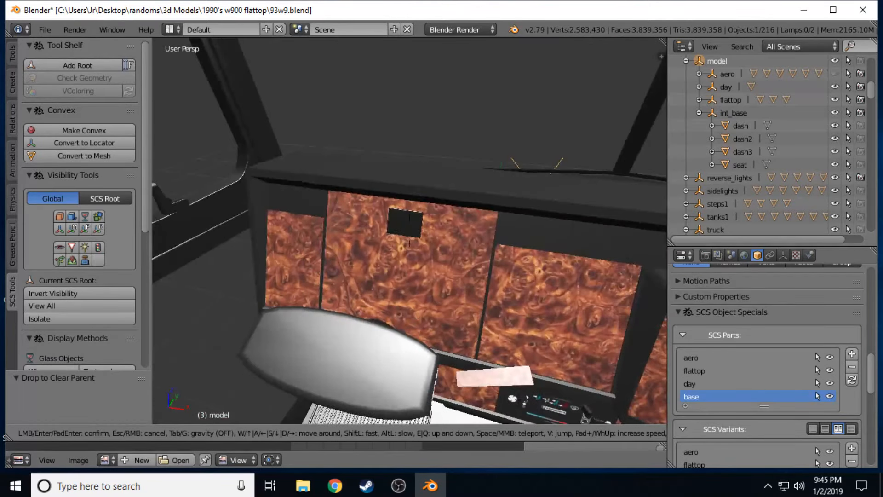
pyautogui.press('s')
pyautogui.press('w')
pyautogui.press('d')
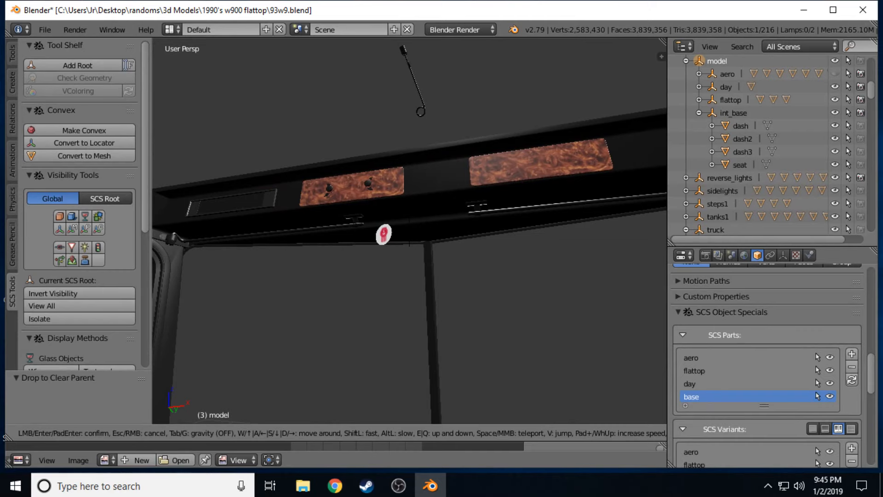
pyautogui.press('a')
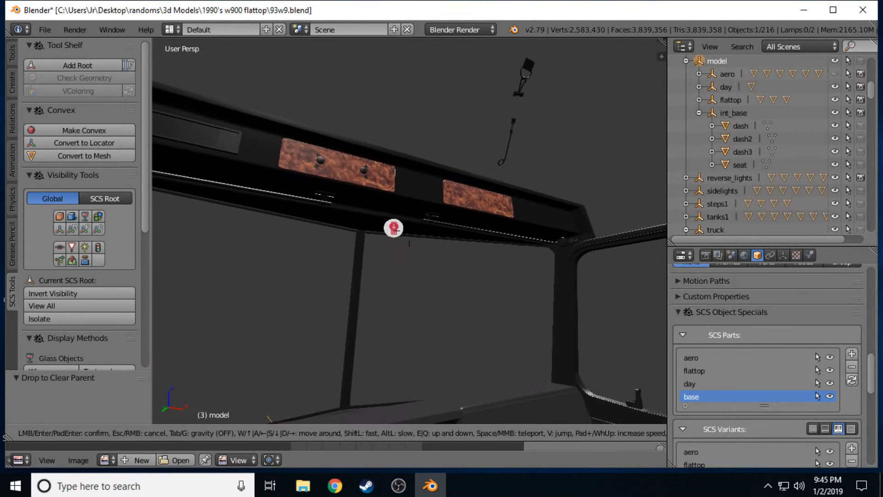
pyautogui.press('w')
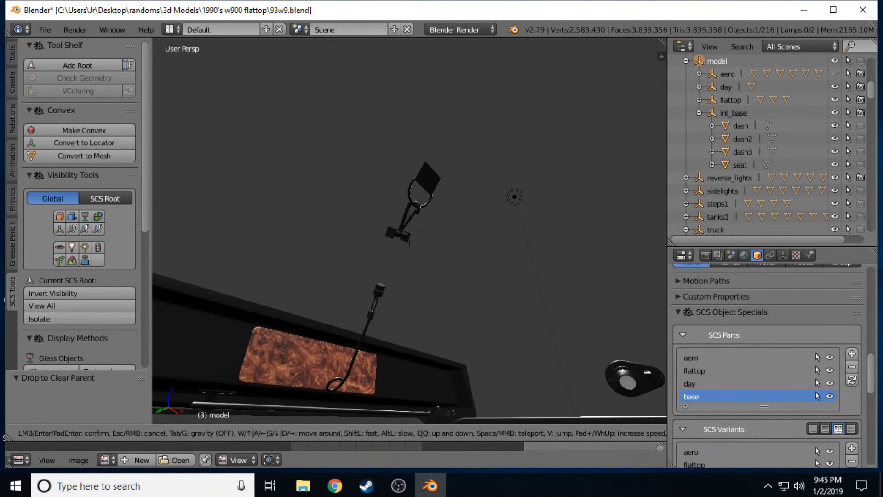
pyautogui.press('s')
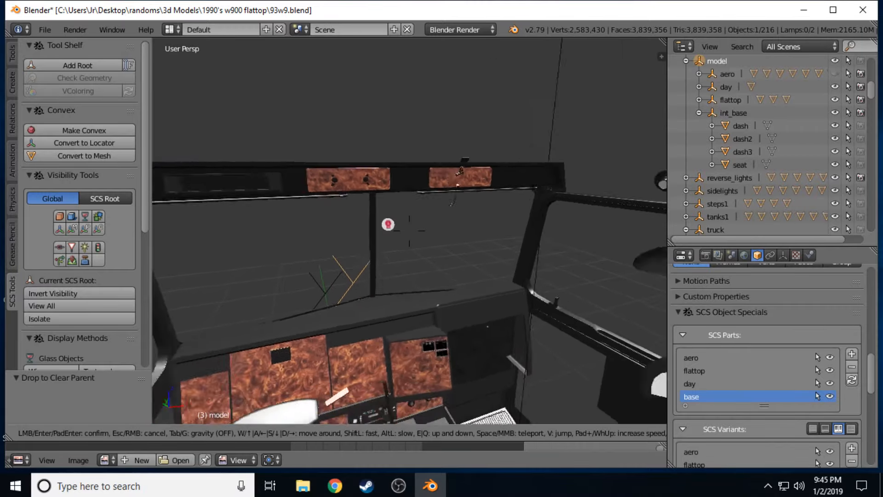
pyautogui.press('a')
pyautogui.press('w')
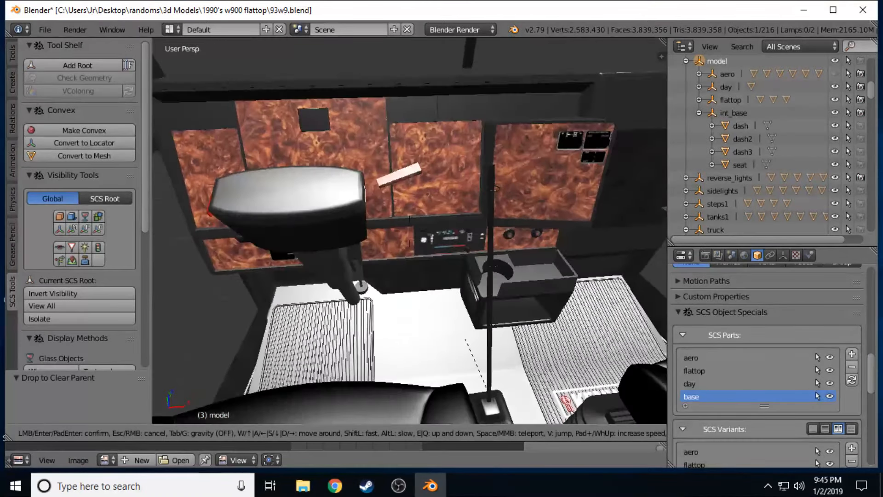
pyautogui.press('s')
pyautogui.click(409, 231)
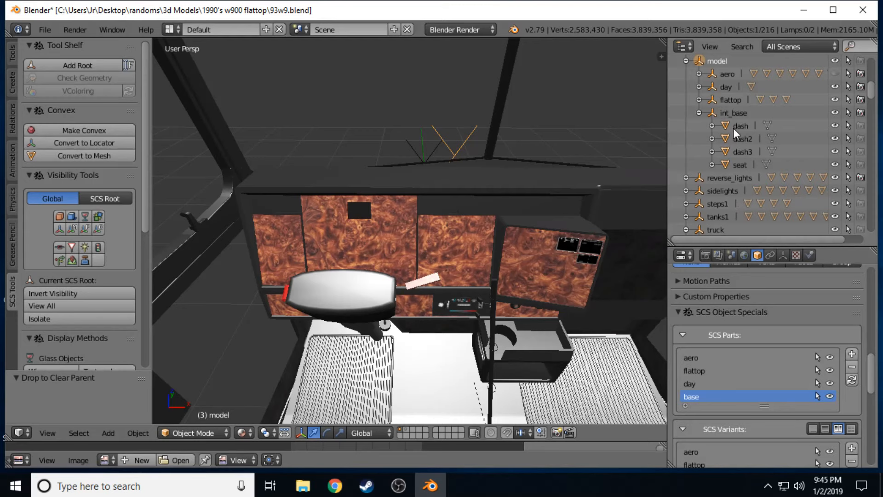
# Look through the objects under the truck root for remaining cab interior pieces.
pyautogui.scroll(-10, 733, 129)
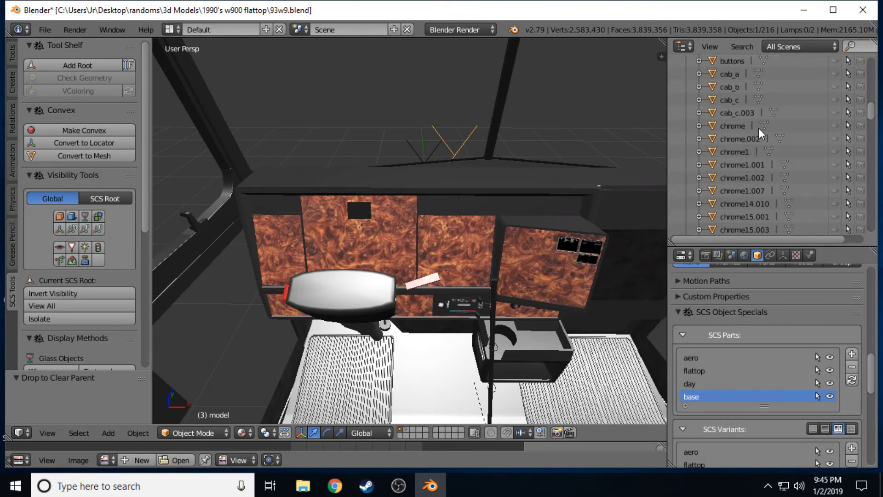
pyautogui.scroll(-4, 772, 130)
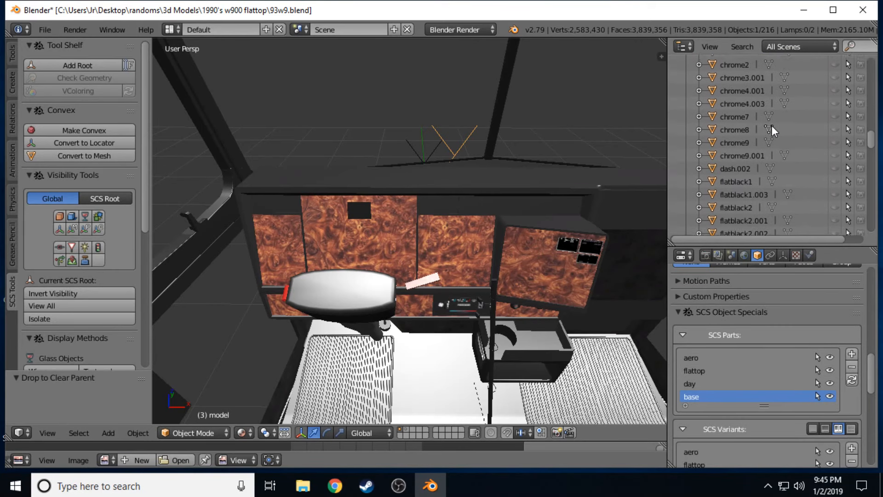
pyautogui.scroll(4, 772, 128)
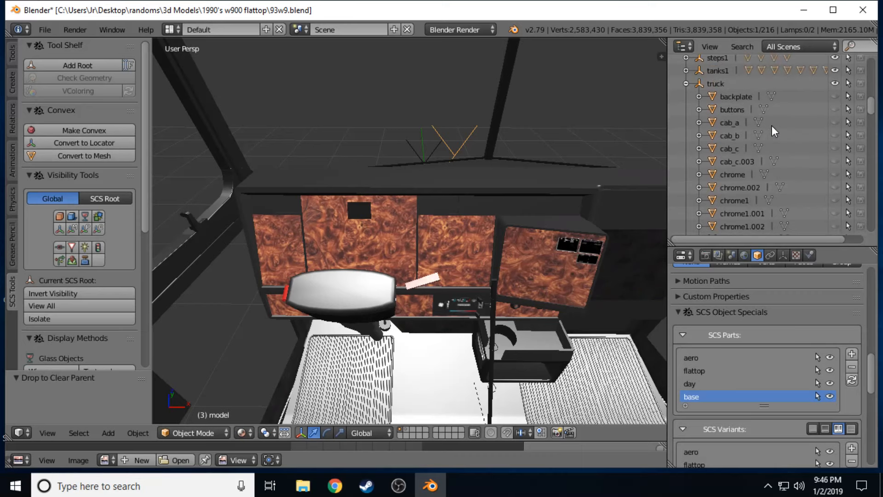
# Show and select dash.002 in the truck group, check where it sits in the cab, and hide it again.
pyautogui.scroll(-4, 771, 129)
pyautogui.scroll(-10, 770, 129)
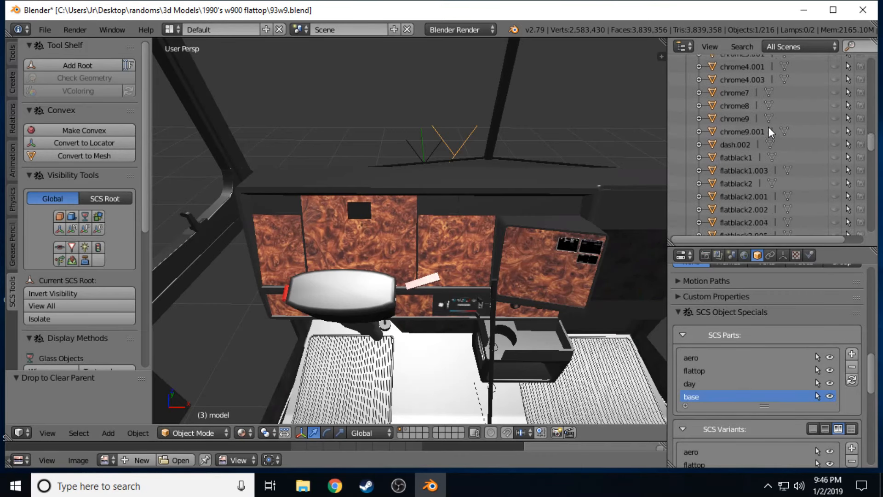
pyautogui.scroll(-2, 768, 127)
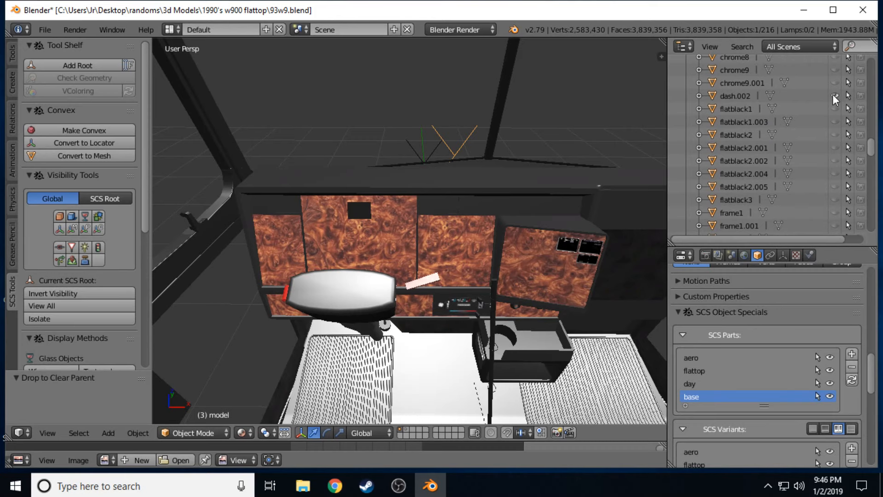
pyautogui.click(738, 96)
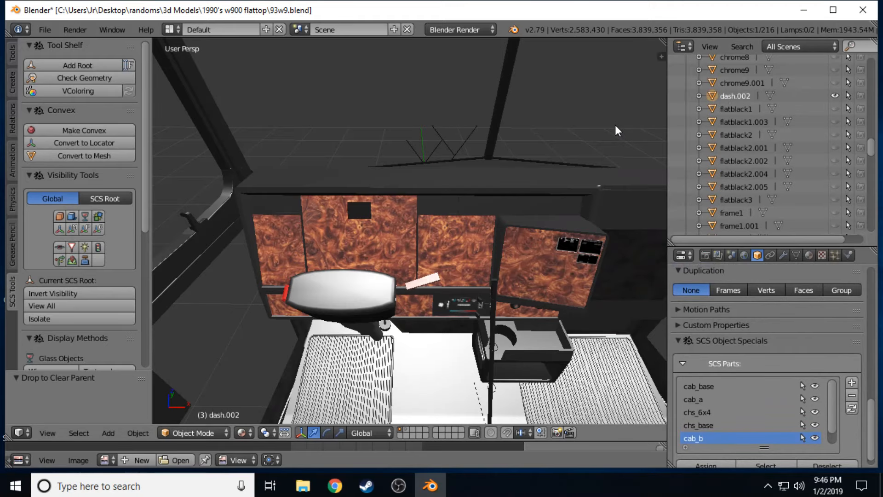
pyautogui.hotkey('shift', 'f')
pyautogui.press('w')
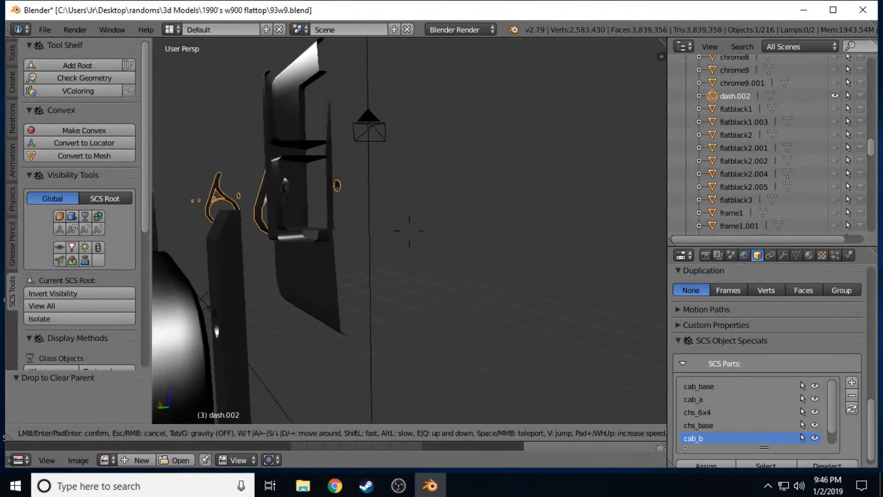
pyautogui.press('s')
pyautogui.click(409, 231)
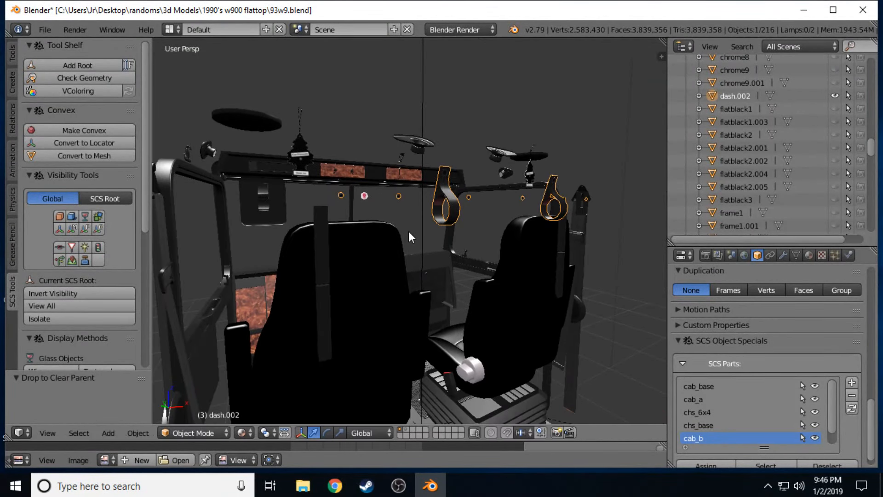
pyautogui.click(833, 95)
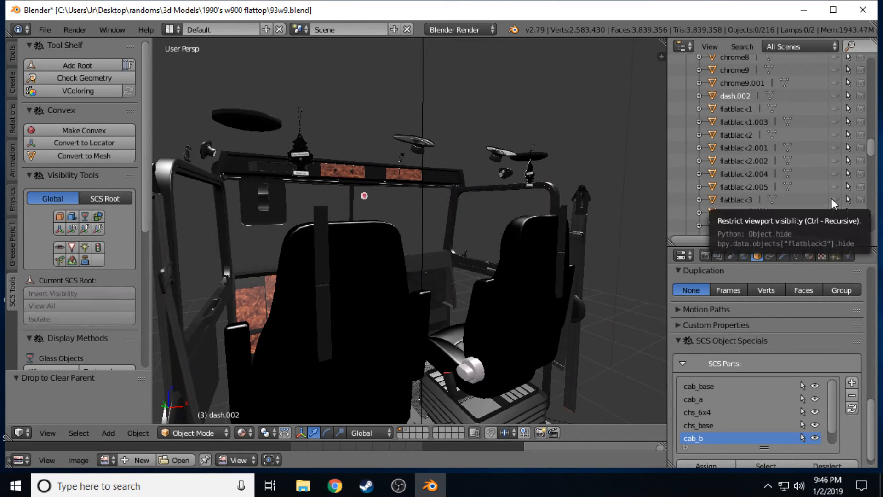
# Make the truck group's gauge object visible and view it on the dashboard.
pyautogui.scroll(-5, 809, 208)
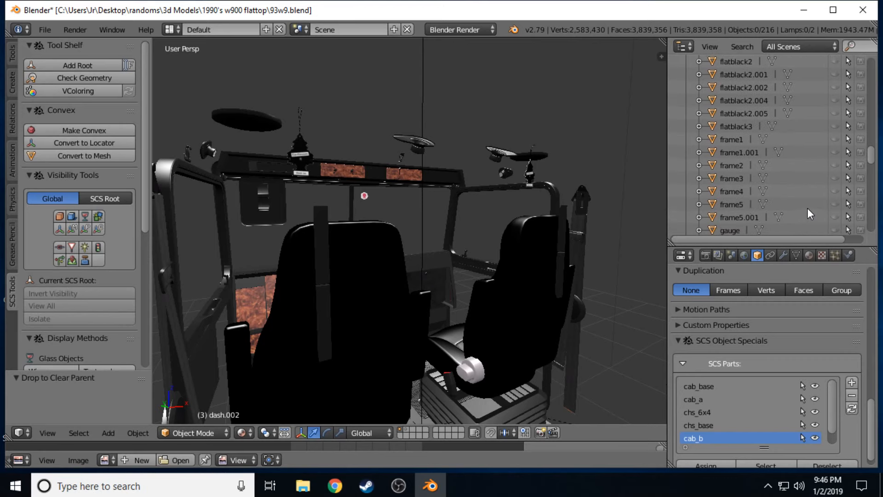
pyautogui.scroll(-2, 810, 215)
pyautogui.click(835, 205)
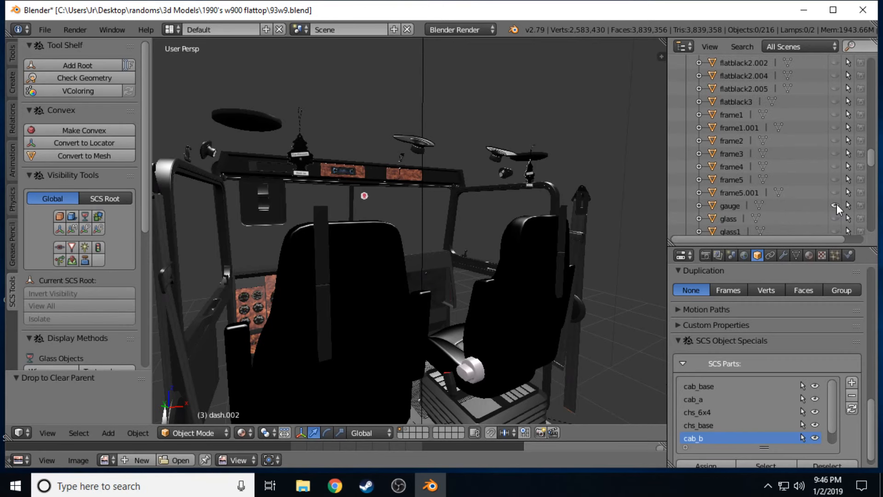
pyautogui.hotkey('shift', 'f')
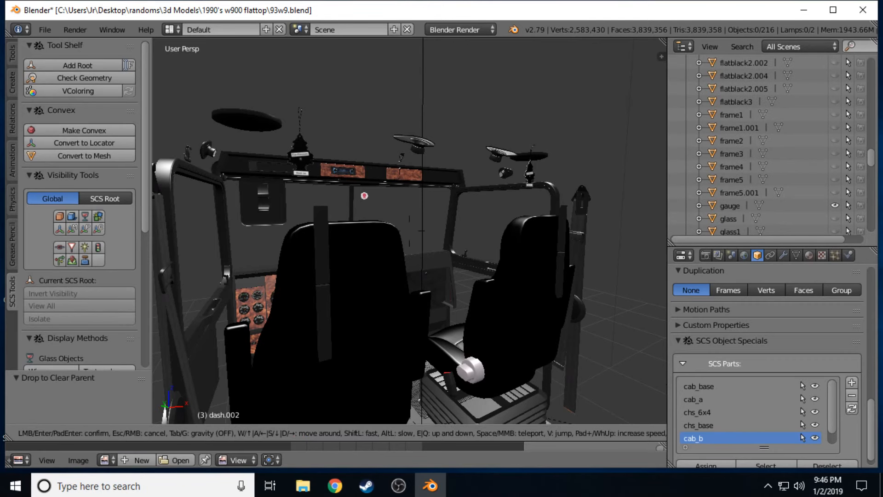
pyautogui.press('w')
pyautogui.press('w')
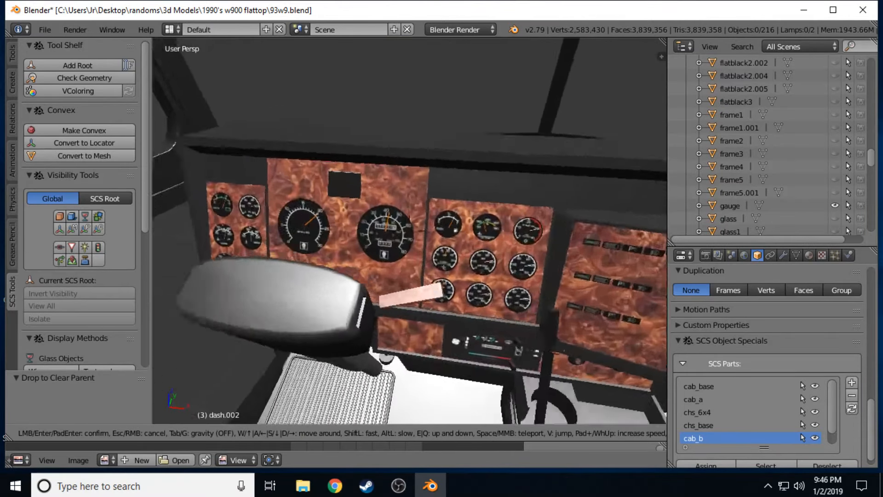
pyautogui.press('s')
pyautogui.press('w')
# Examine the overhead radio panel and the surrounding console from several angles.
pyautogui.press('e')
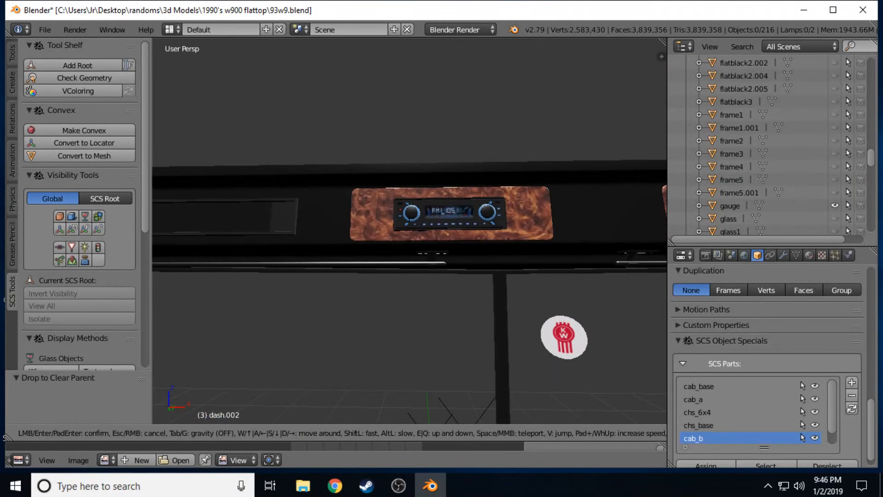
pyautogui.press('w')
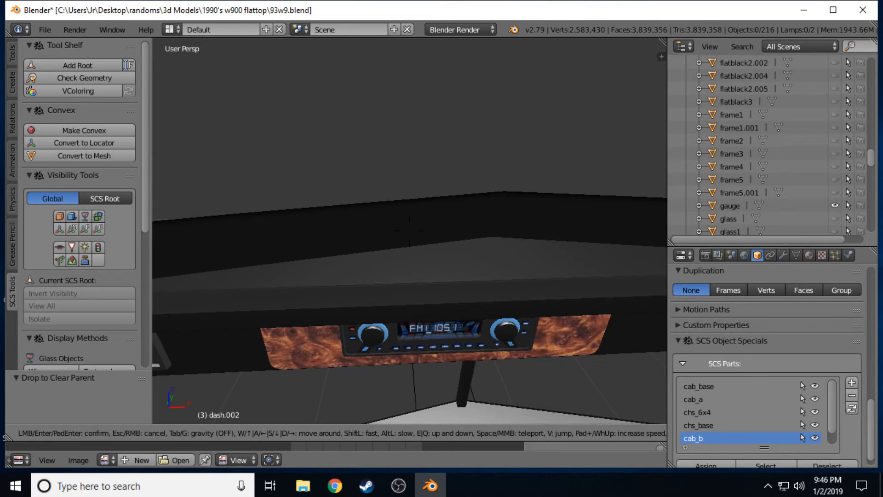
pyautogui.press('s')
pyautogui.press('q')
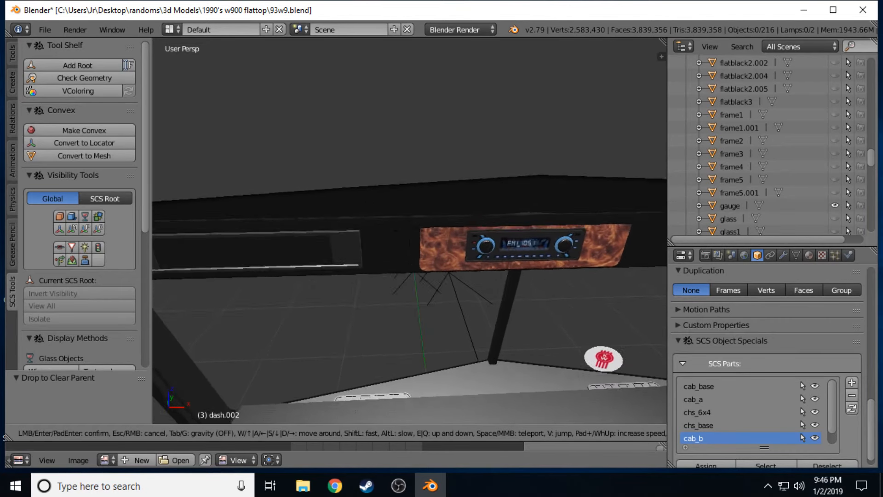
pyautogui.press('w')
pyautogui.press('a')
pyautogui.press('w')
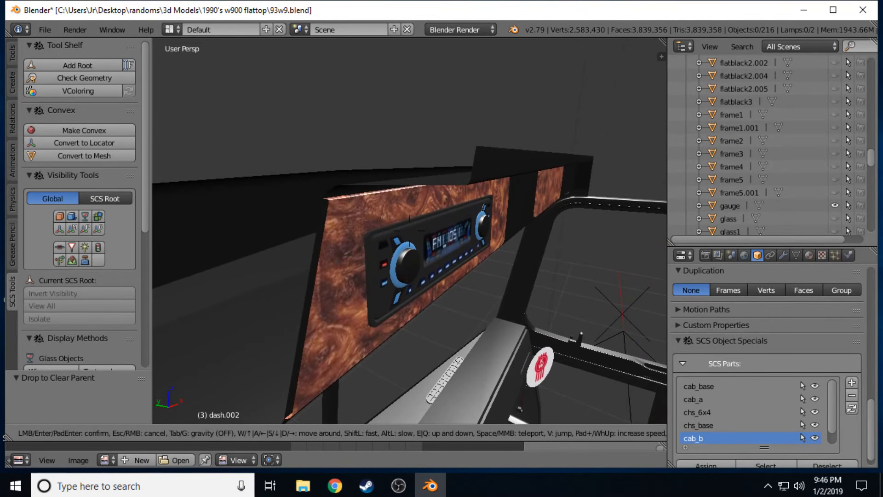
pyautogui.press('d')
pyautogui.press('w')
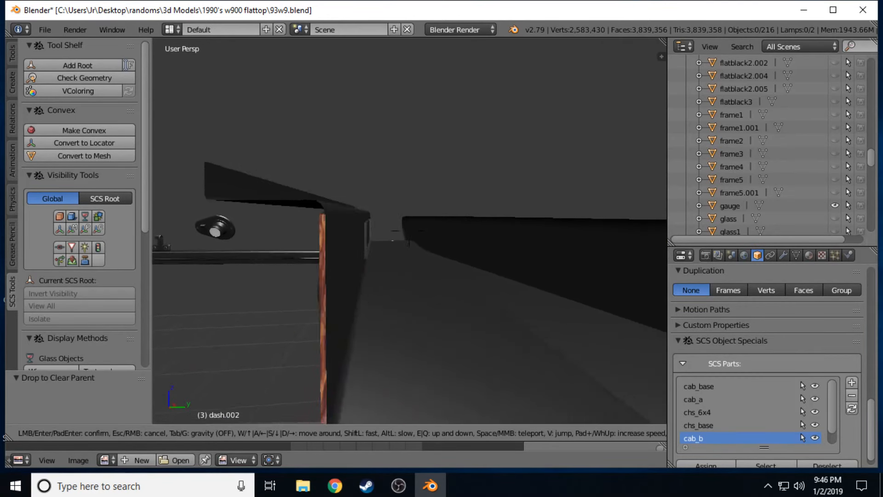
pyautogui.press('s')
pyautogui.press('a')
pyautogui.press('d')
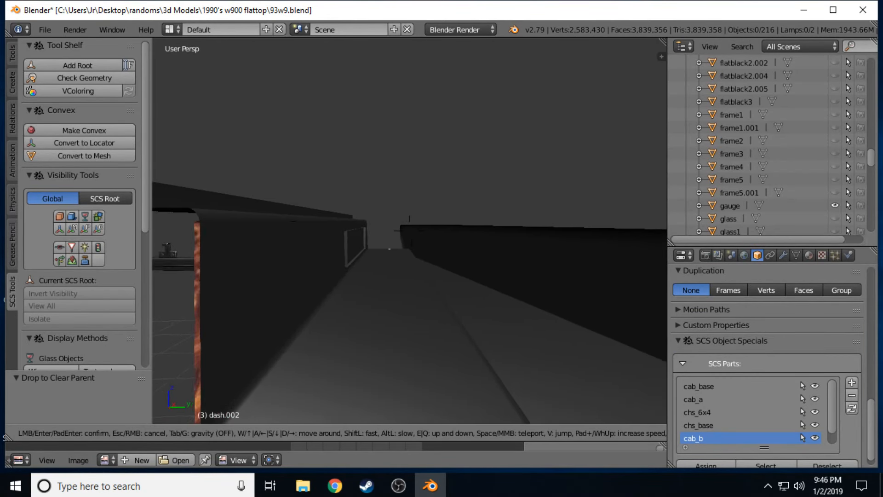
pyautogui.press('w')
pyautogui.press('a')
pyautogui.press('s')
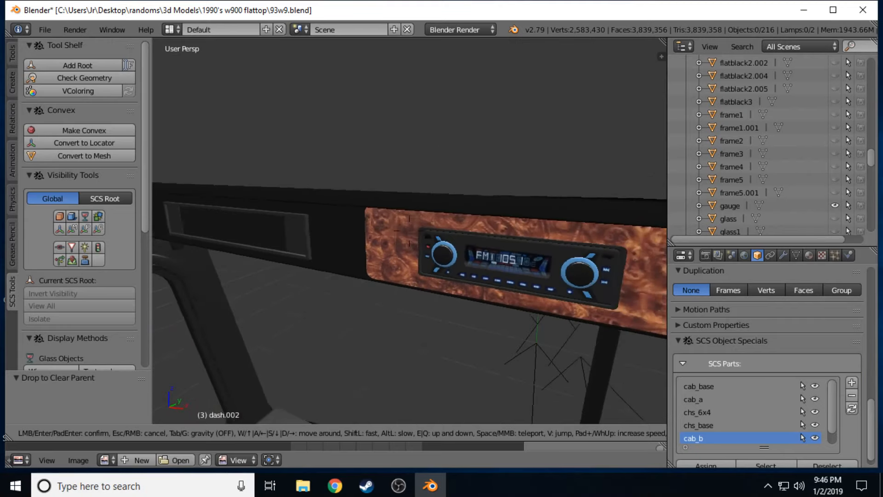
pyautogui.press('d')
pyautogui.press('s')
pyautogui.press('w')
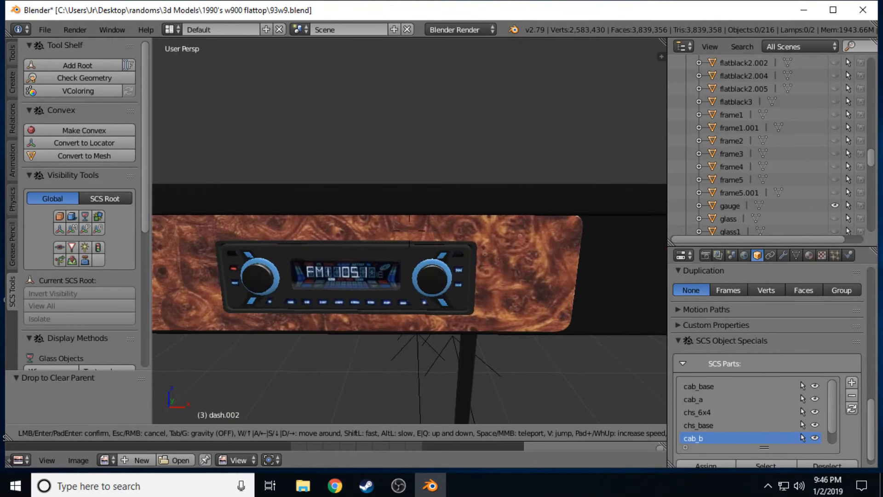
pyautogui.press('a')
pyautogui.press('w')
pyautogui.press('s')
pyautogui.press('w')
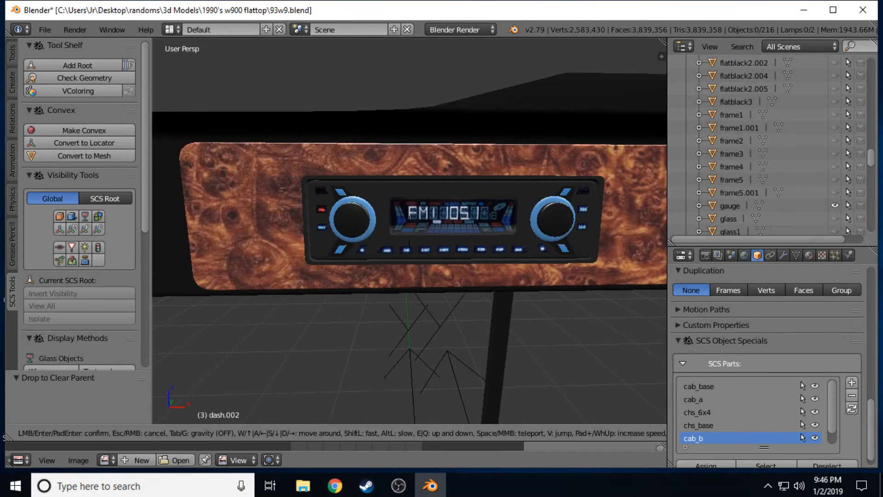
pyautogui.press('s')
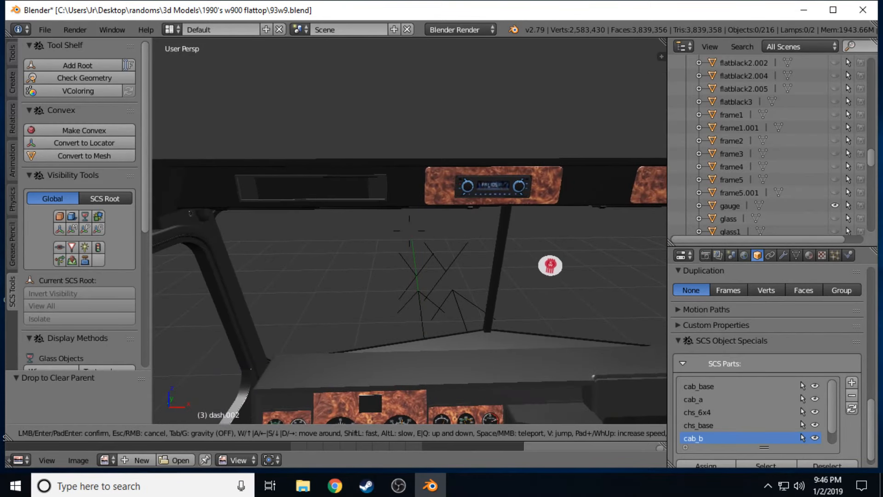
pyautogui.press('q')
pyautogui.press('w')
pyautogui.click(409, 231)
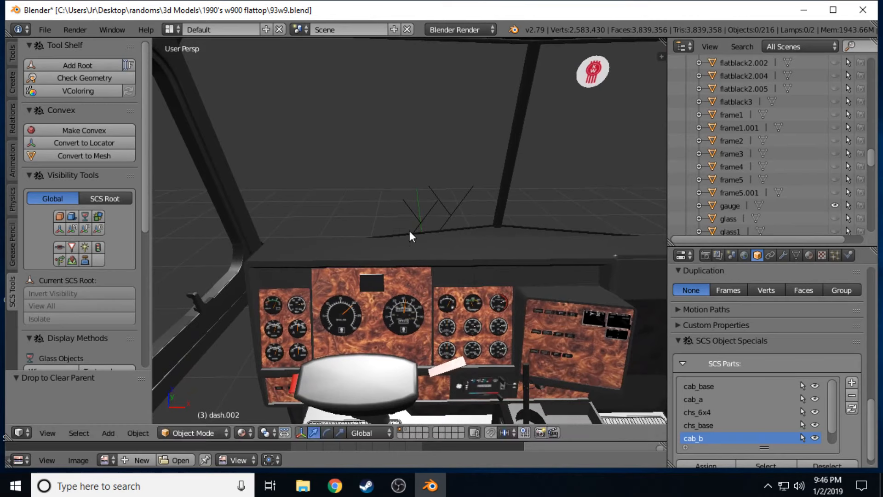
# Move the gauge object from the truck group into int_base and select its base part.
pyautogui.click(728, 207)
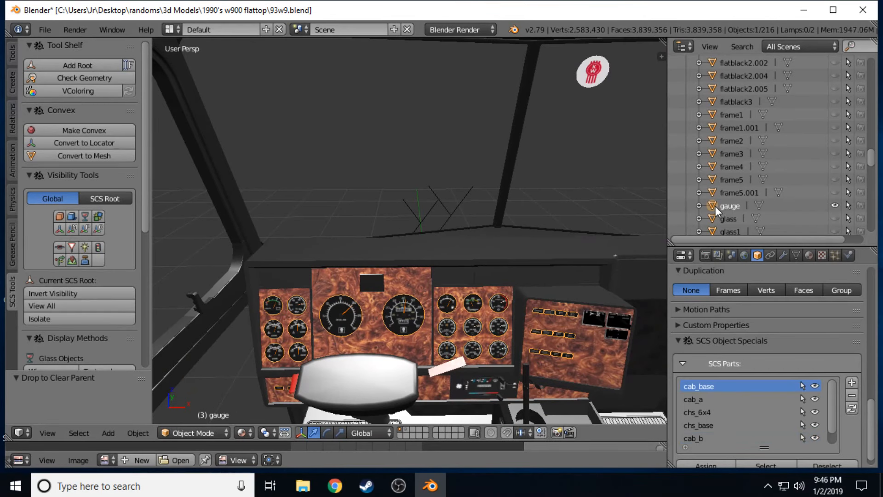
pyautogui.moveTo(711, 205); pyautogui.dragTo(713, 90)
pyautogui.click(704, 387)
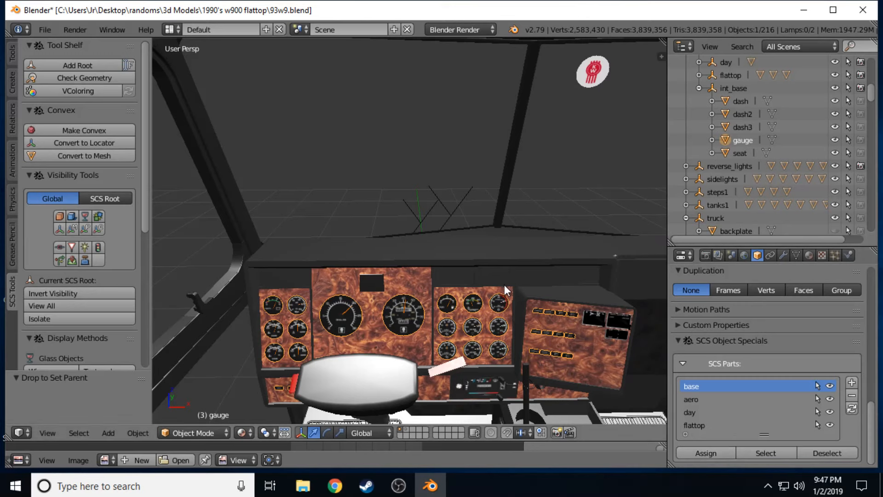
# Examine the dashboard gauges and the side switch panel up close inside the cab.
pyautogui.hotkey('shift', 'f')
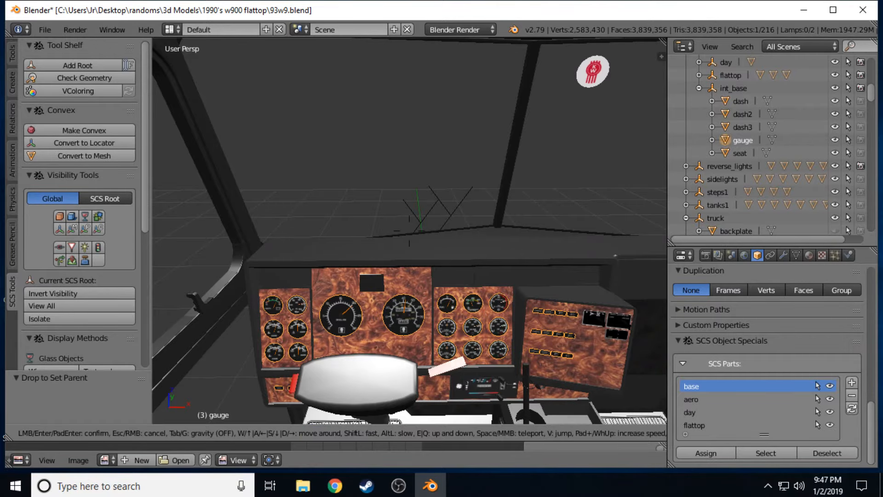
pyautogui.press('w')
pyautogui.press('d')
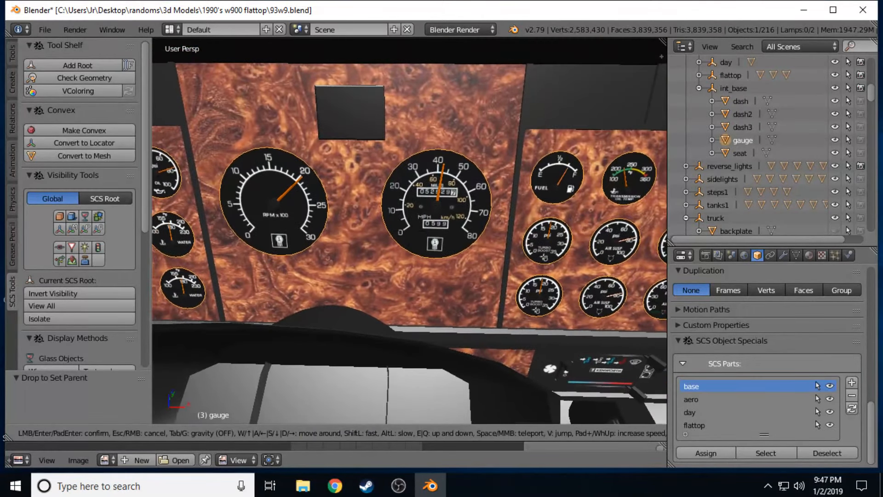
pyautogui.press('w')
pyautogui.press('a')
pyautogui.press('w')
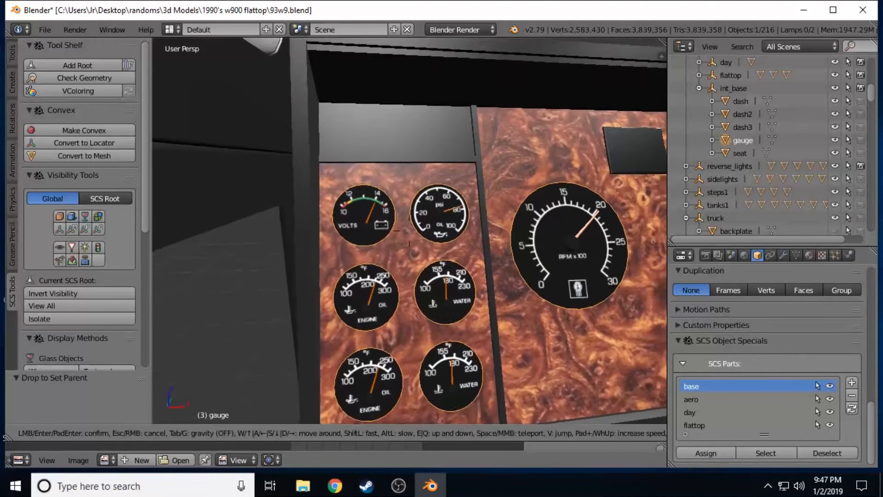
pyautogui.press('w')
pyautogui.press('a')
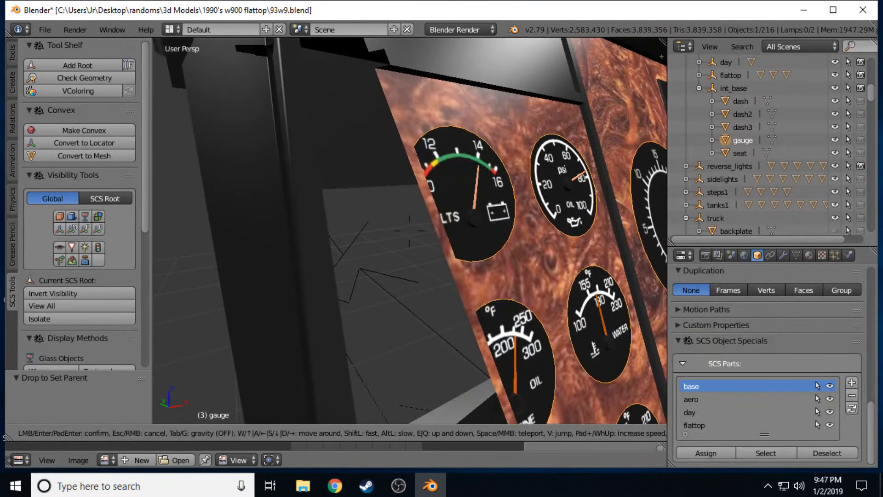
pyautogui.press('d')
pyautogui.press('d')
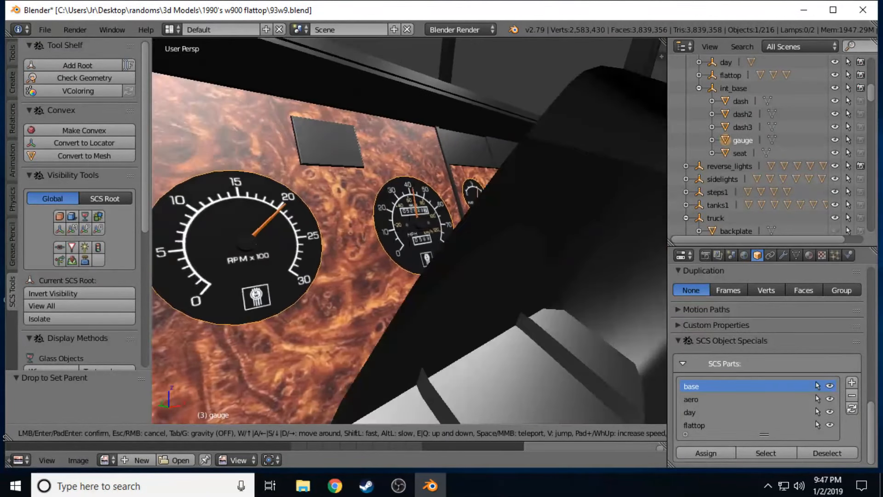
pyautogui.press('s')
pyautogui.press('d')
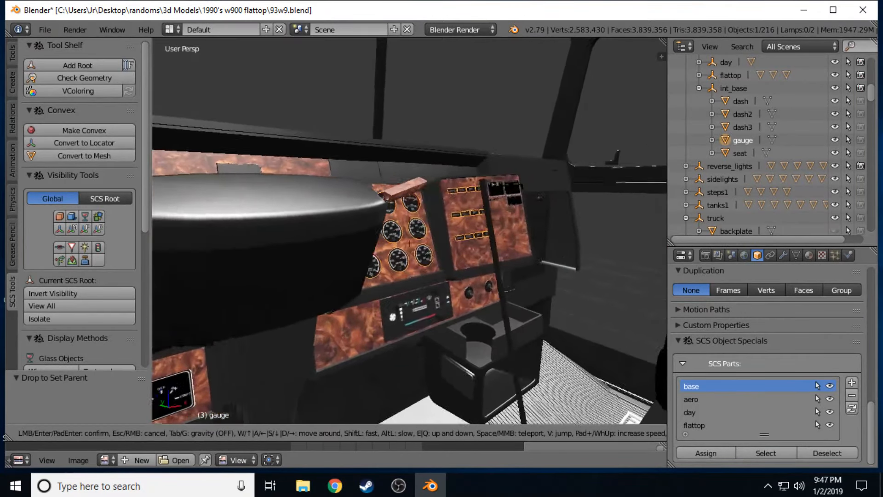
pyautogui.press('w')
pyautogui.press('w')
pyautogui.press('d')
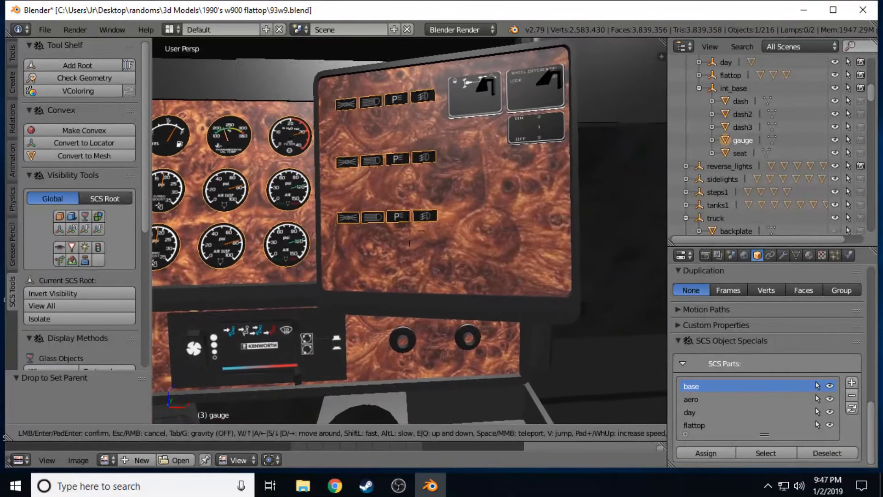
pyautogui.press('s')
pyautogui.press('w')
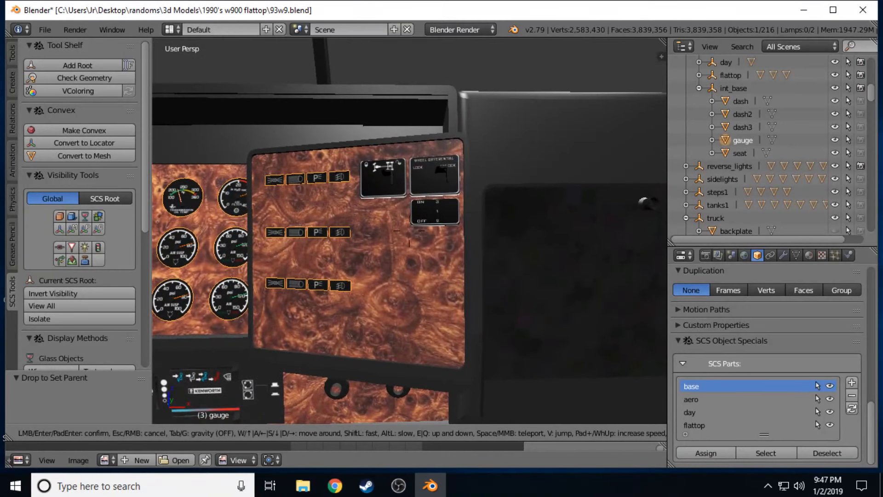
pyautogui.click(387, 201)
# Select the object at the side panel's switch plates and toggle dash2's visibility off and on to identify it.
pyautogui.rightClick(385, 195)
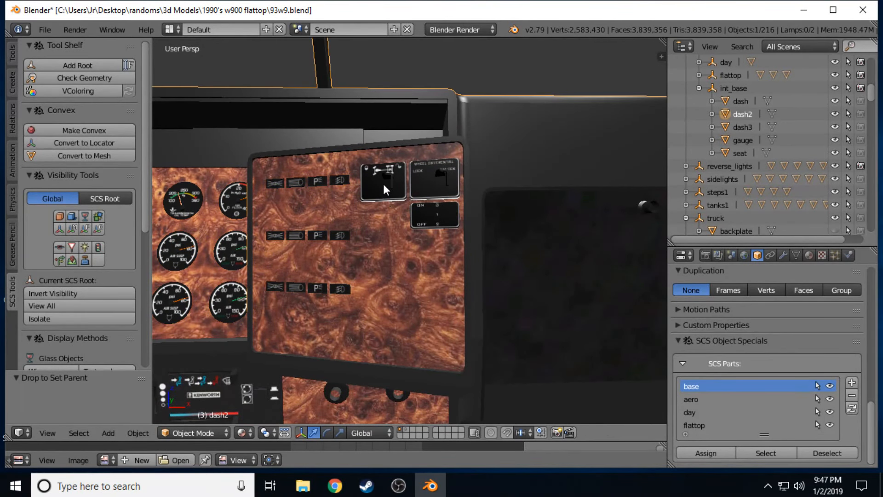
pyautogui.click(833, 114)
pyautogui.click(833, 114)
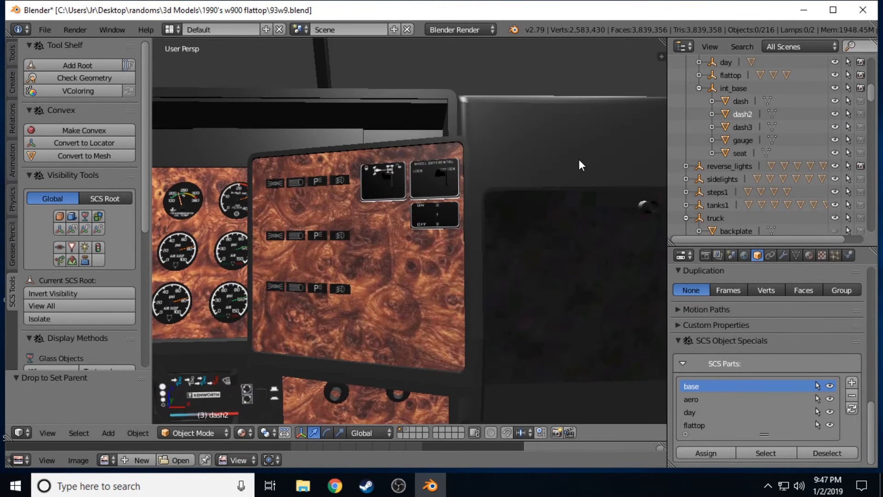
# Examine the side switch panel and its differential switch plates up close and from several angles inside the cab.
pyautogui.hotkey('shift', 'f')
pyautogui.press('w')
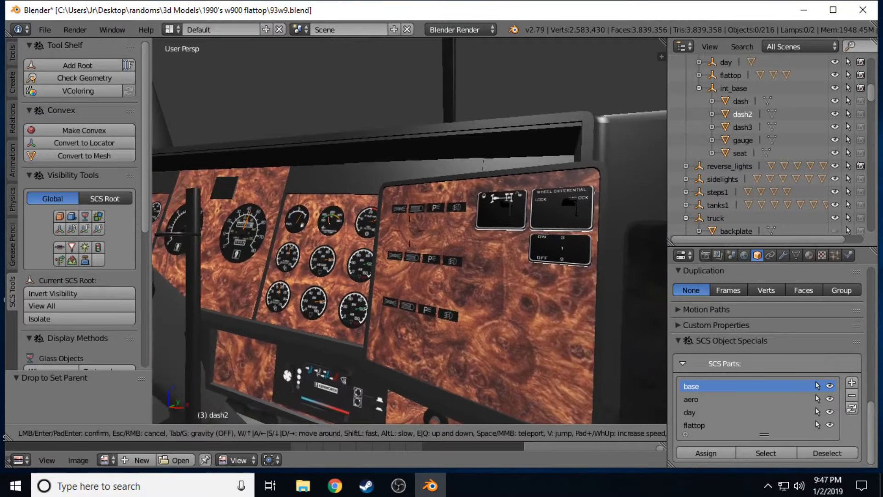
pyautogui.press('w')
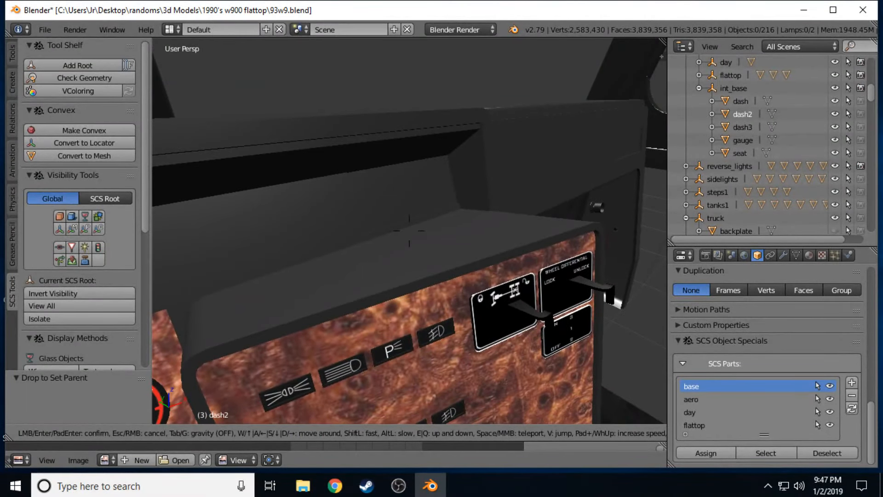
pyautogui.press('s')
pyautogui.press('d')
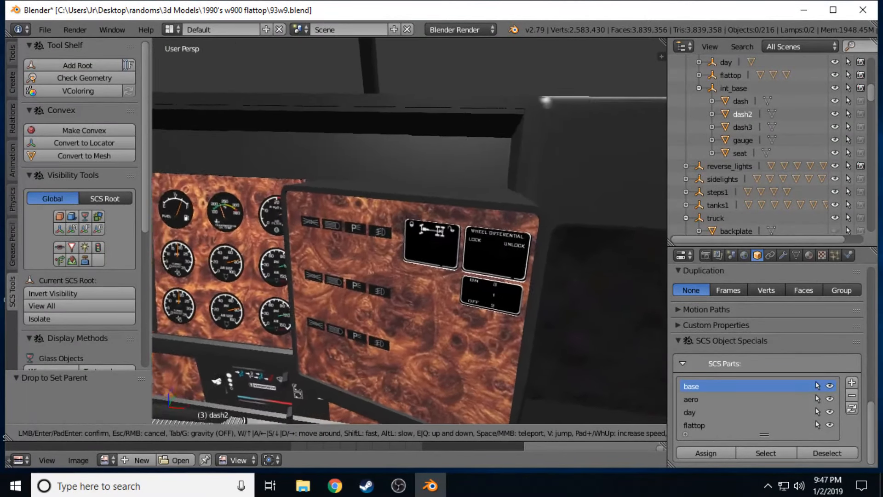
pyautogui.press('w')
pyautogui.press('a')
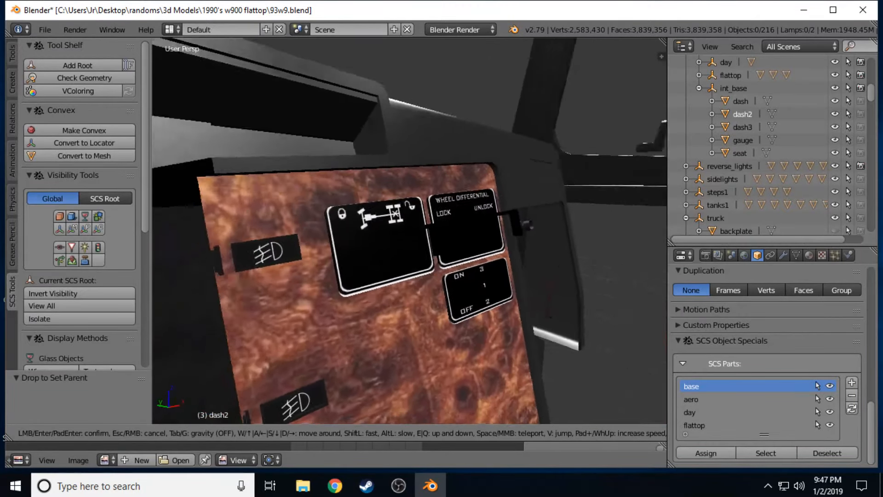
pyautogui.press('s')
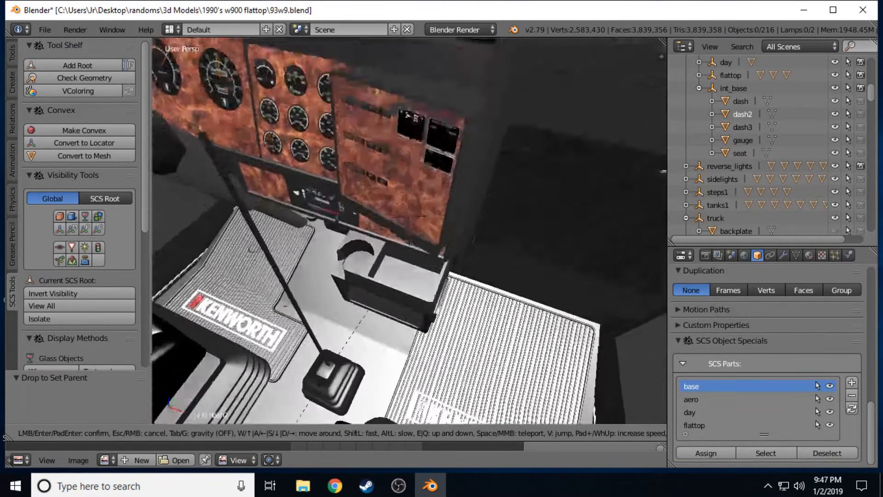
pyautogui.press('d')
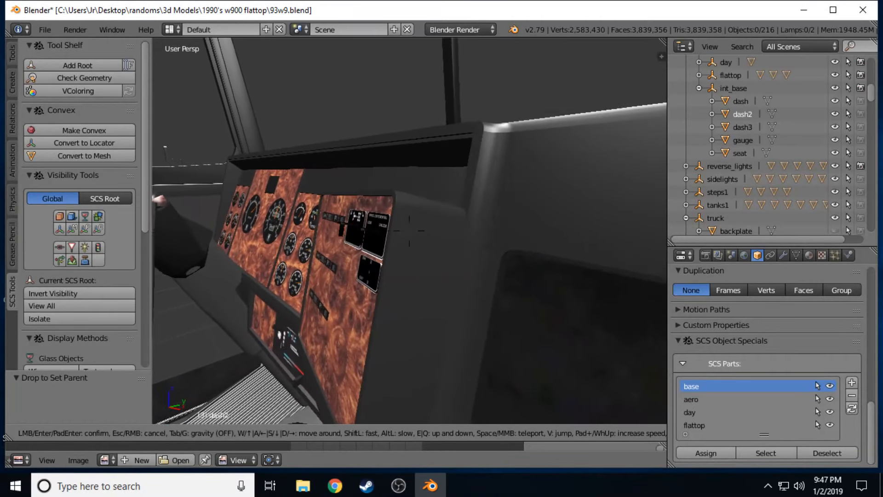
pyautogui.press('a')
pyautogui.press('s')
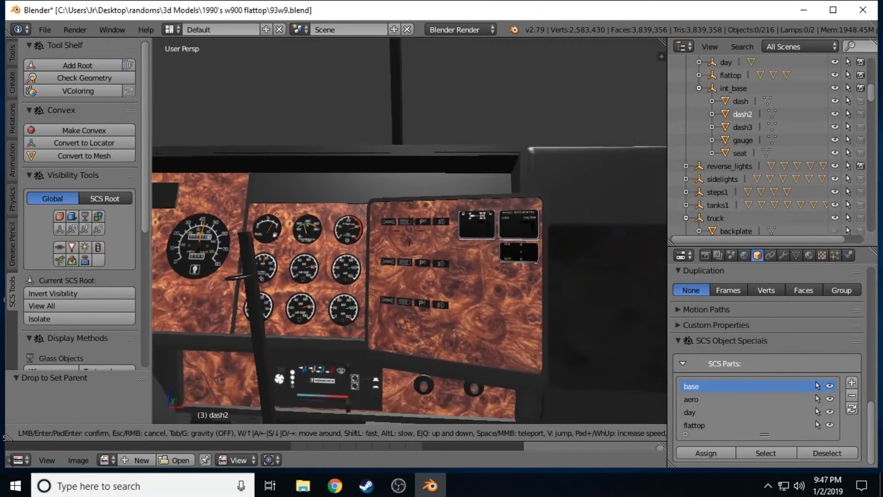
pyautogui.click(409, 231)
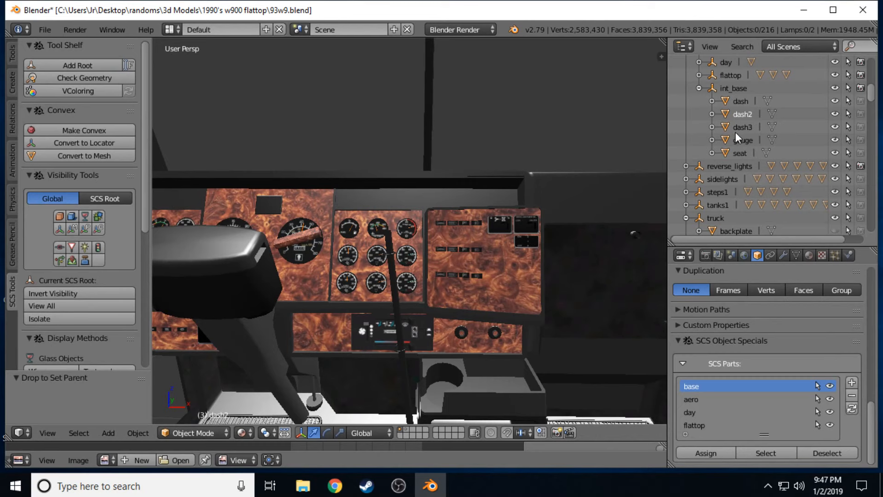
# Unhide the truck group's chrome meshes from chrome.002 through chrome9.001.
pyautogui.scroll(-5, 739, 137)
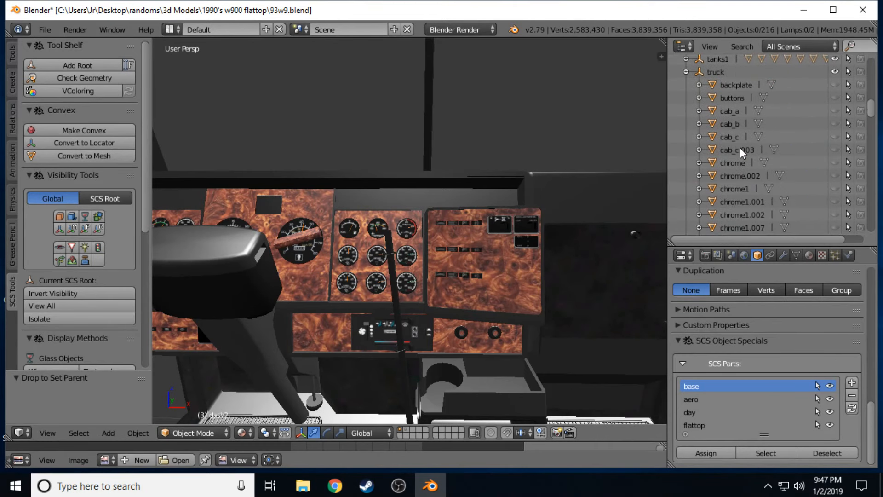
pyautogui.moveTo(836, 173); pyautogui.dragTo(834, 212)
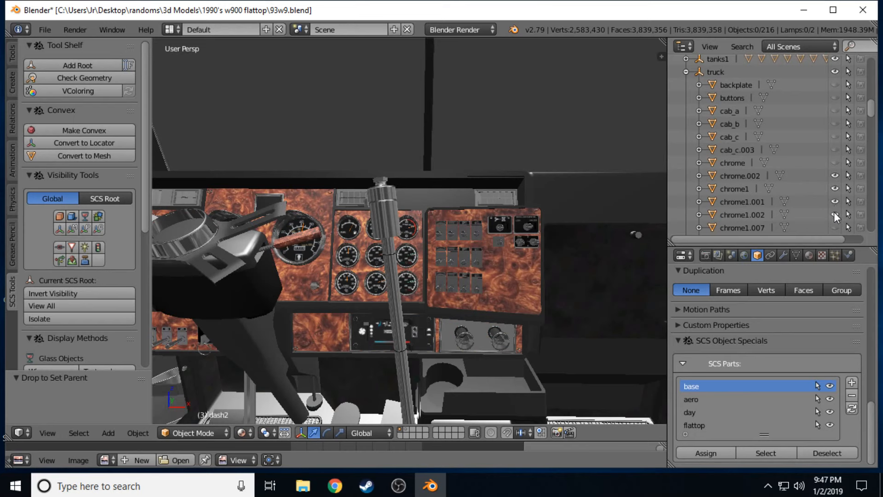
pyautogui.scroll(-4, 830, 170)
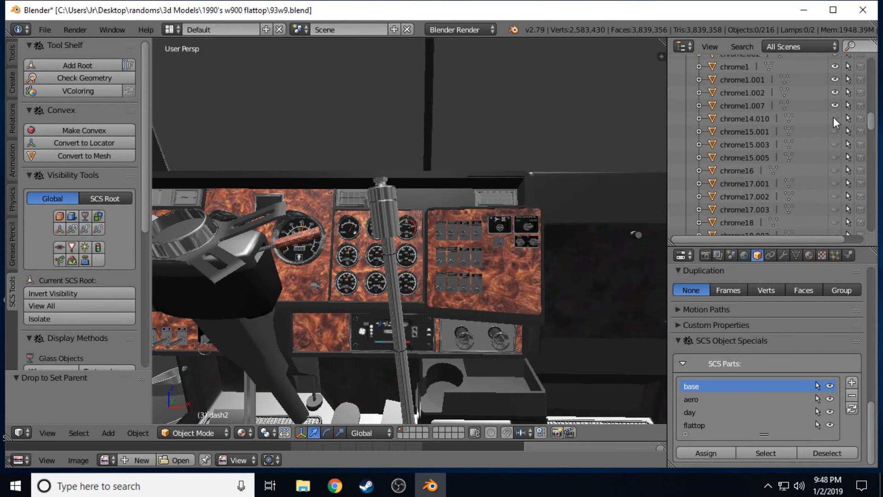
pyautogui.scroll(-3, 818, 141)
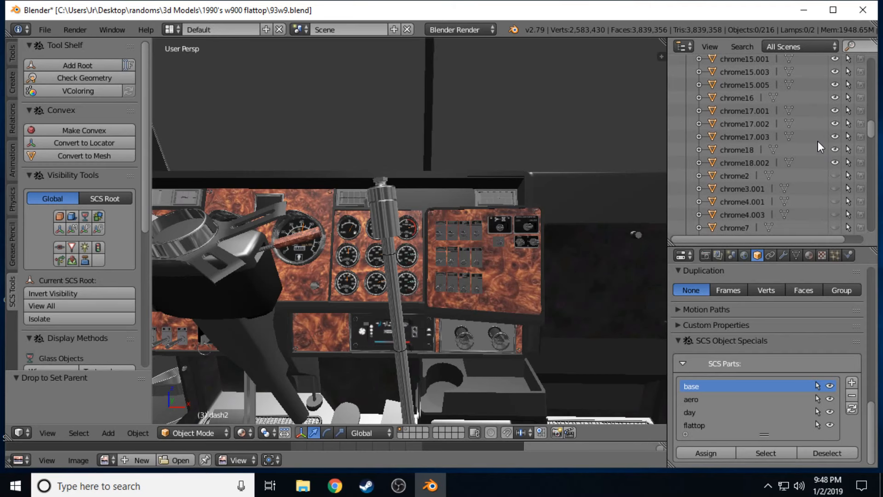
pyautogui.moveTo(838, 148); pyautogui.dragTo(839, 230)
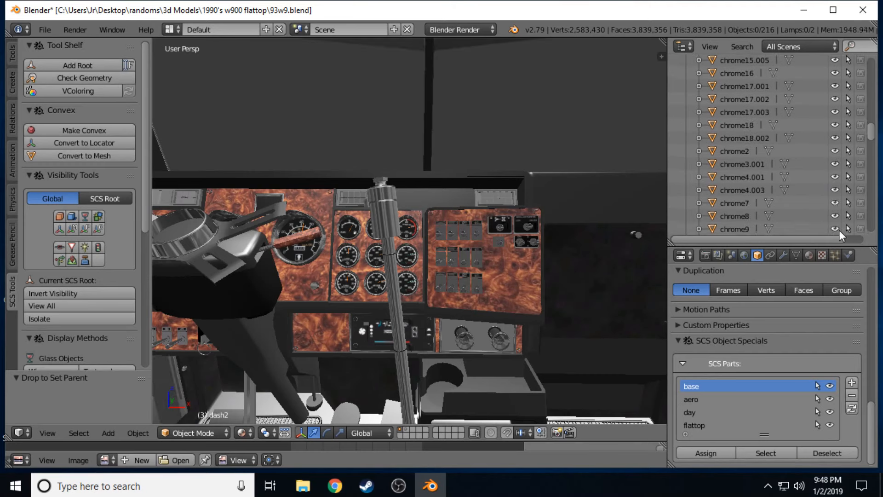
pyautogui.scroll(-4, 835, 159)
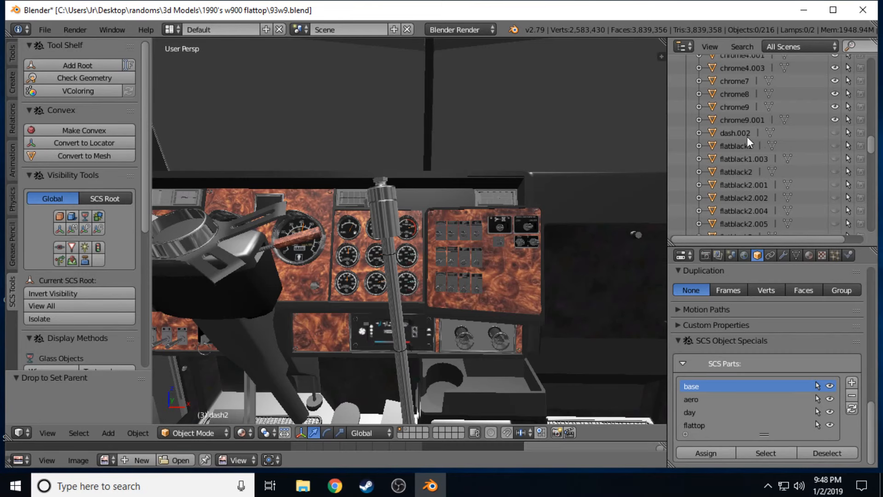
# Examine the chrome toggle switches, gauge bezels and air vents on the dashboard up close.
pyautogui.hotkey('shift', 'f')
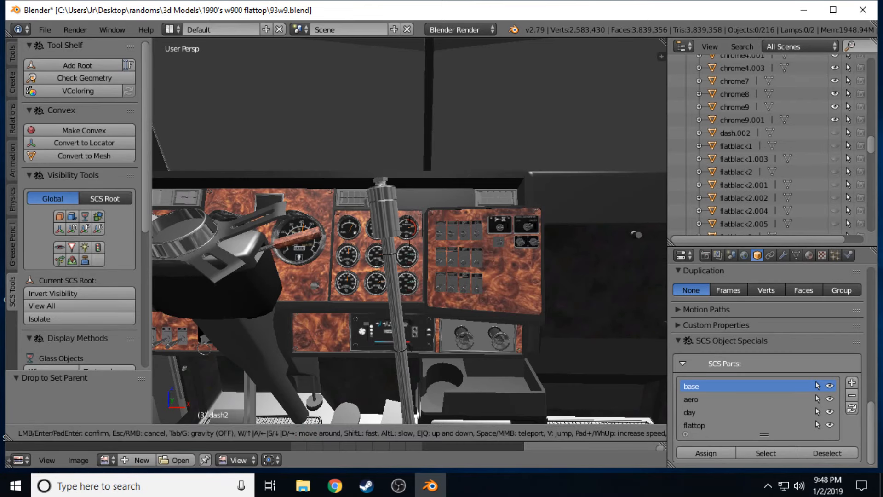
pyautogui.press('w')
pyautogui.press('w')
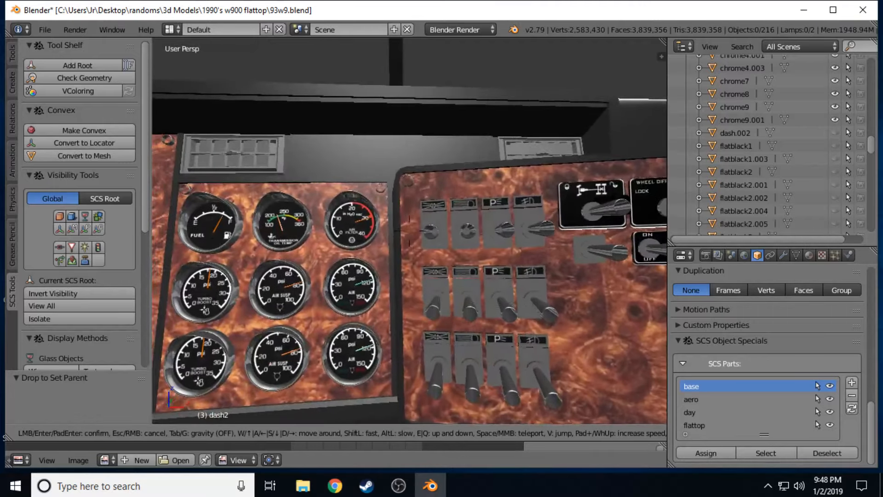
pyautogui.press('w')
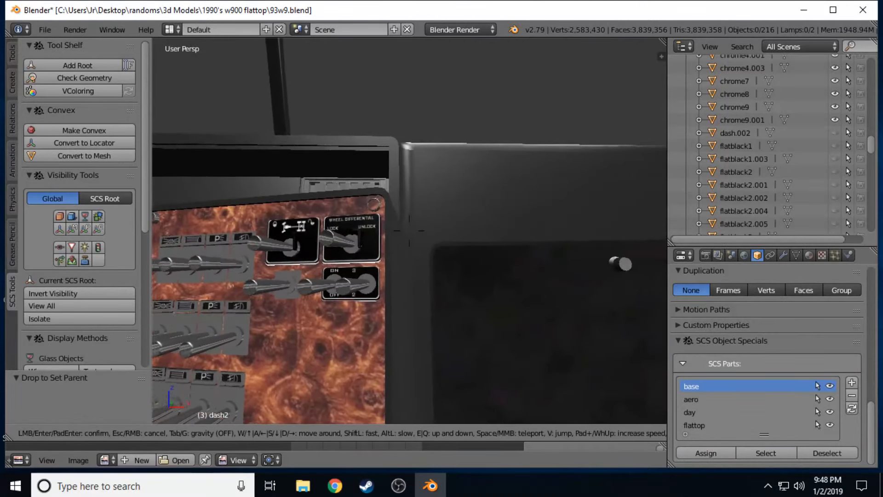
pyautogui.press('w')
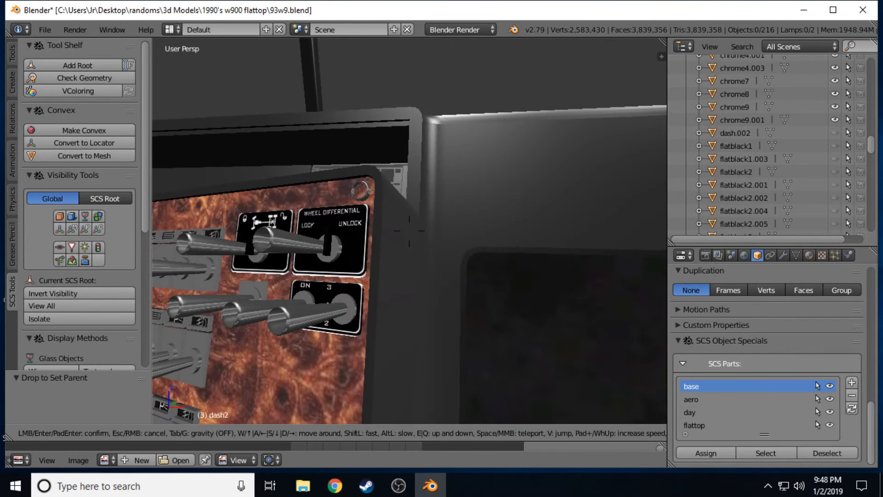
pyautogui.press('a')
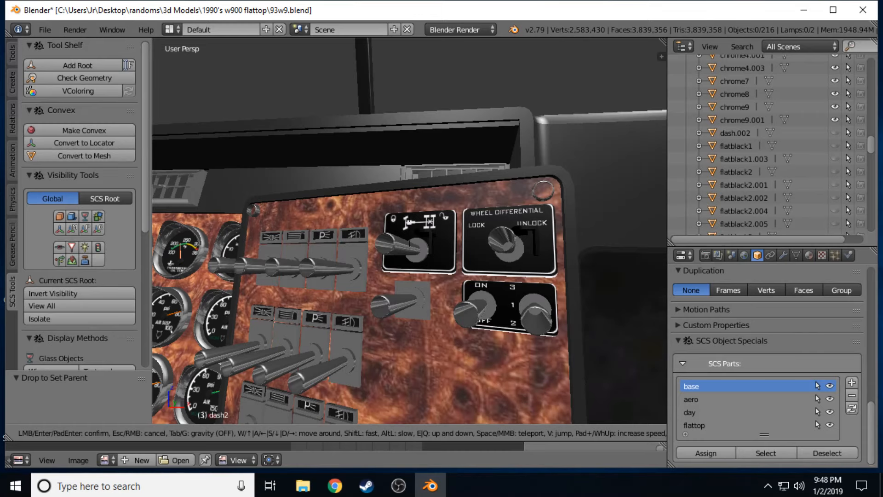
pyautogui.press('d')
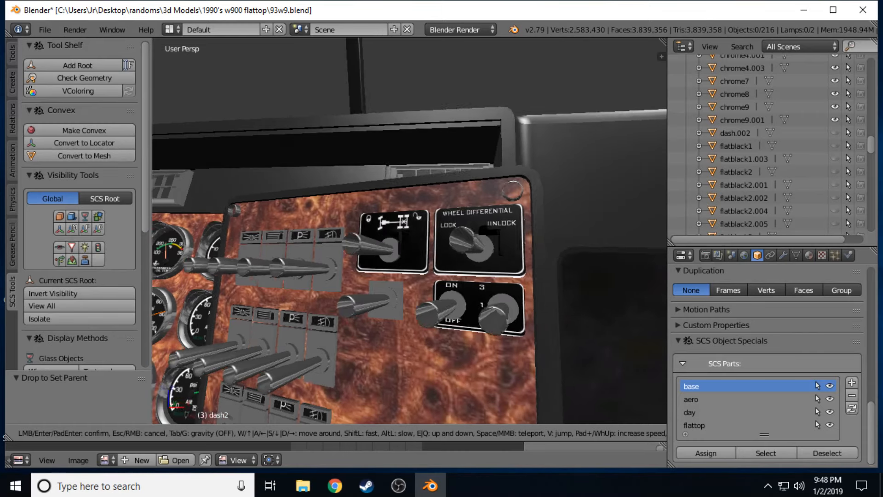
pyautogui.press('a')
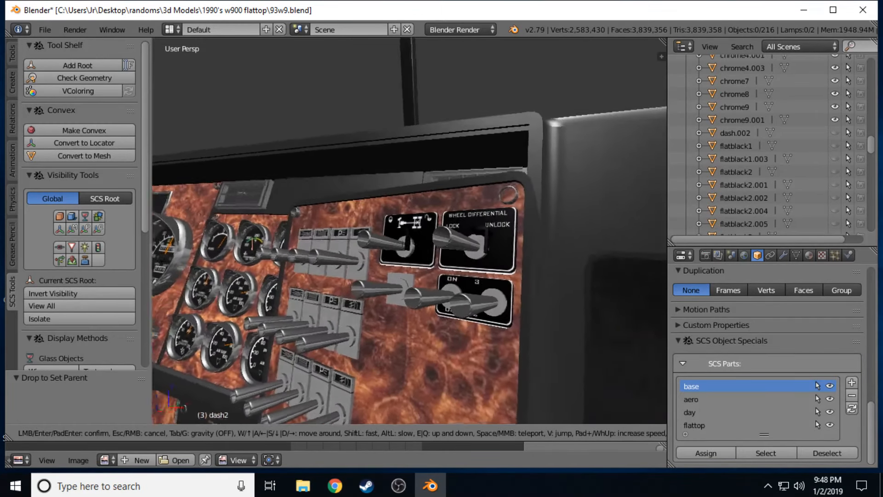
pyautogui.press('a')
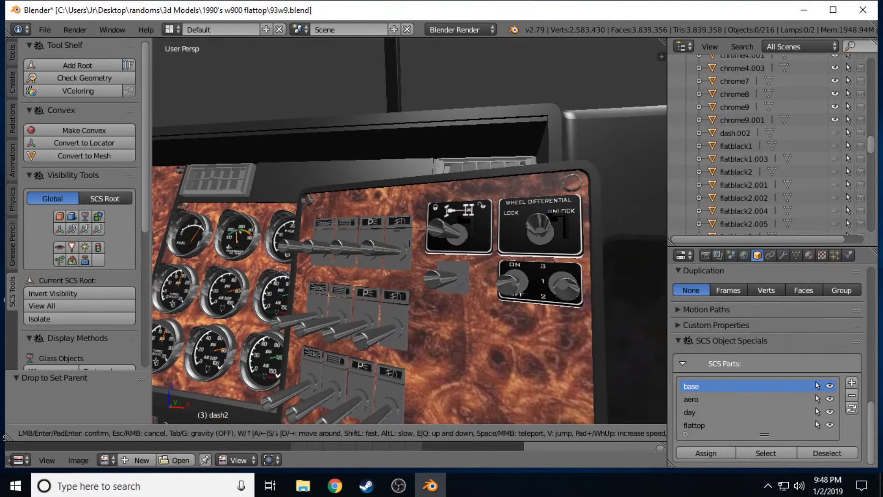
pyautogui.press('a')
pyautogui.press('a')
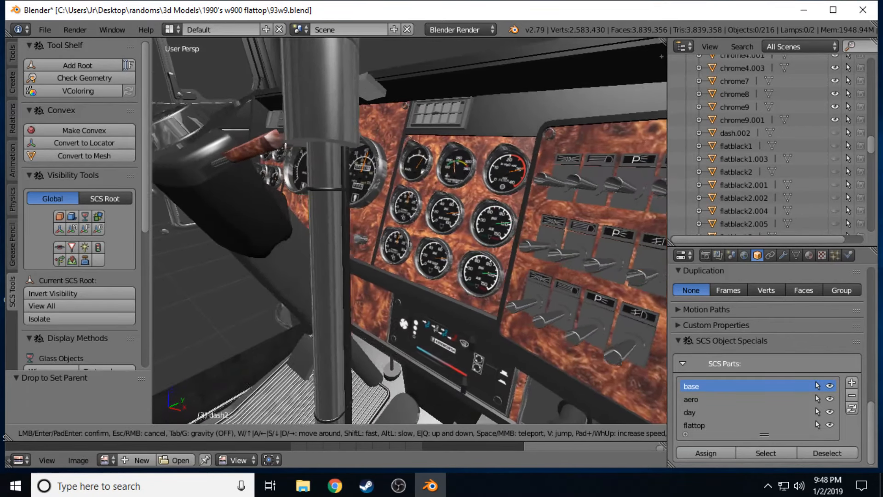
pyautogui.press('w')
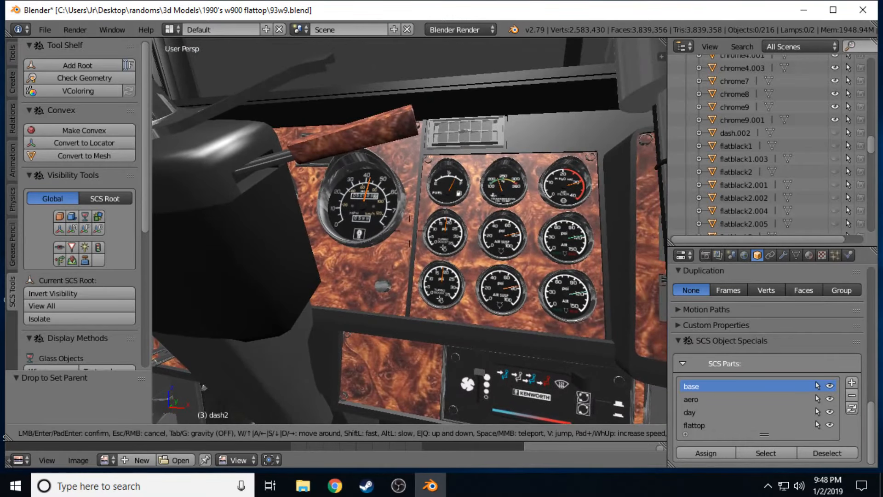
pyautogui.press('d')
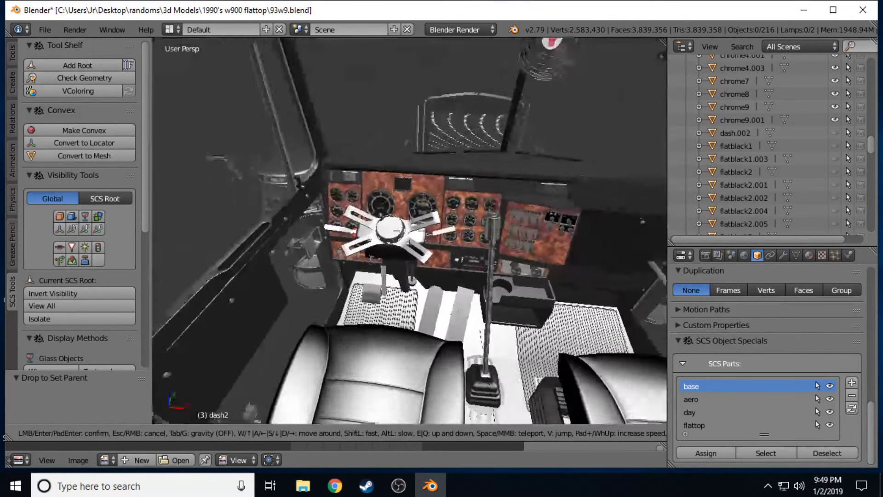
# Examine the lower dashboard's round knobs, climate control panel and driver-side switches from several angles.
pyautogui.press('s')
pyautogui.press('w')
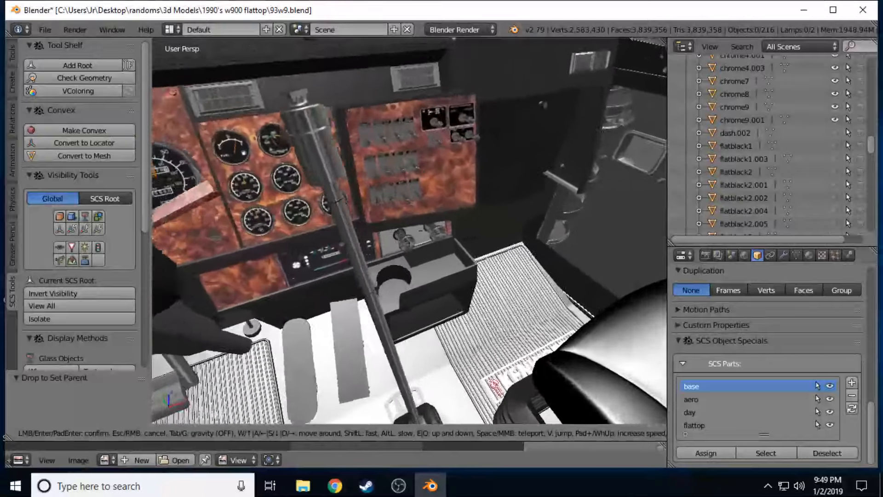
pyautogui.press('w')
pyautogui.press('q')
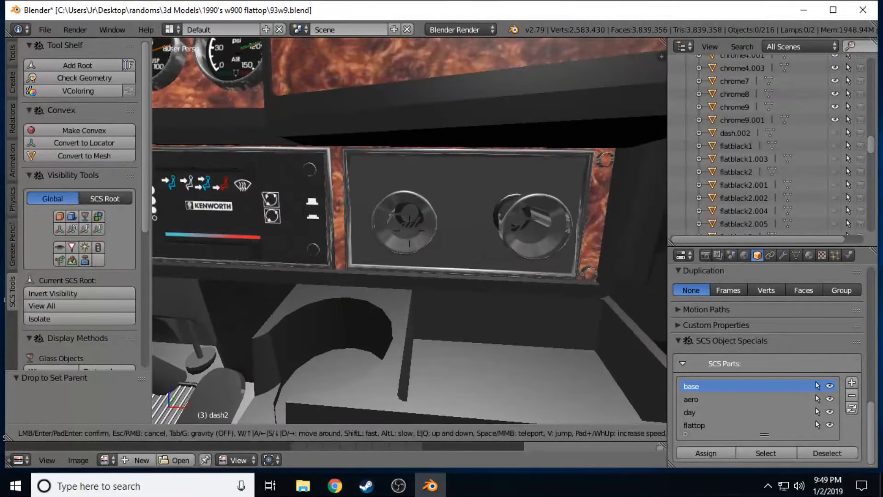
pyautogui.press('d')
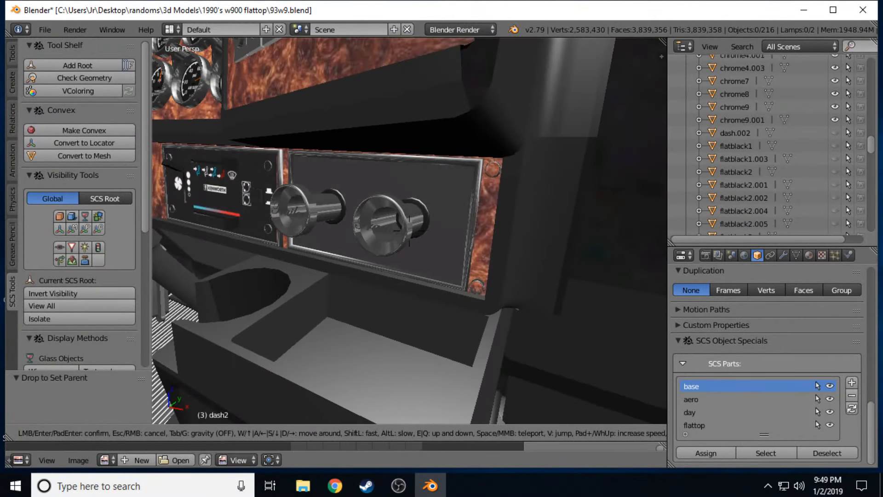
pyautogui.press('s')
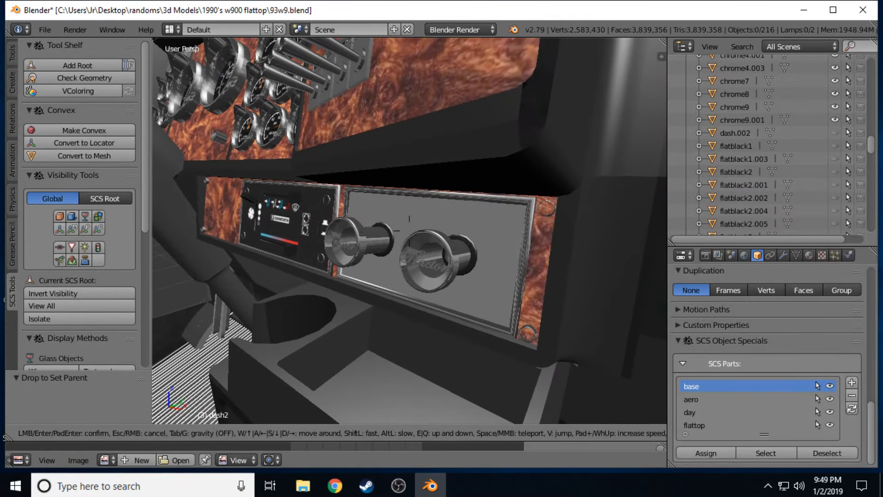
pyautogui.press('a')
pyautogui.press('w')
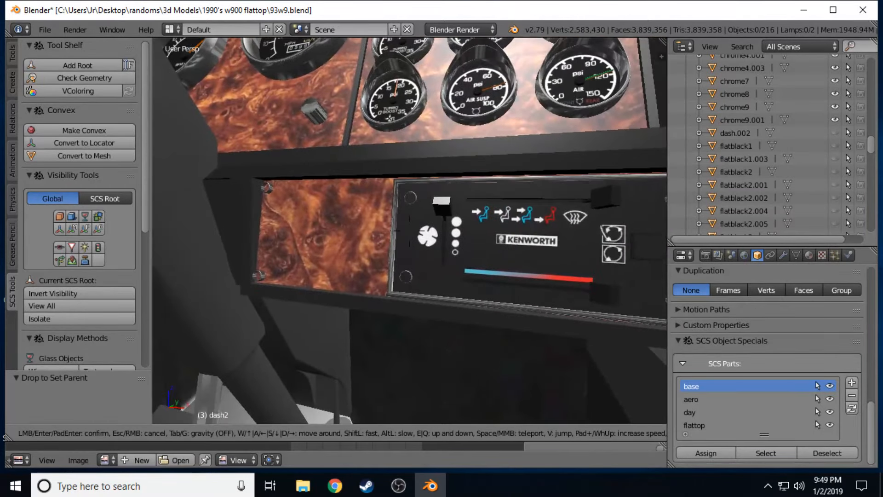
pyautogui.press('s')
pyautogui.press('a')
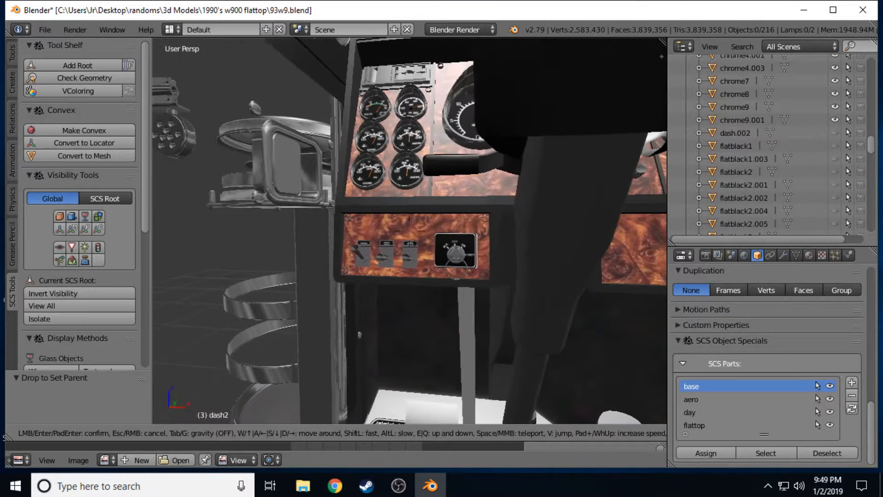
pyautogui.press('w')
pyautogui.press('d')
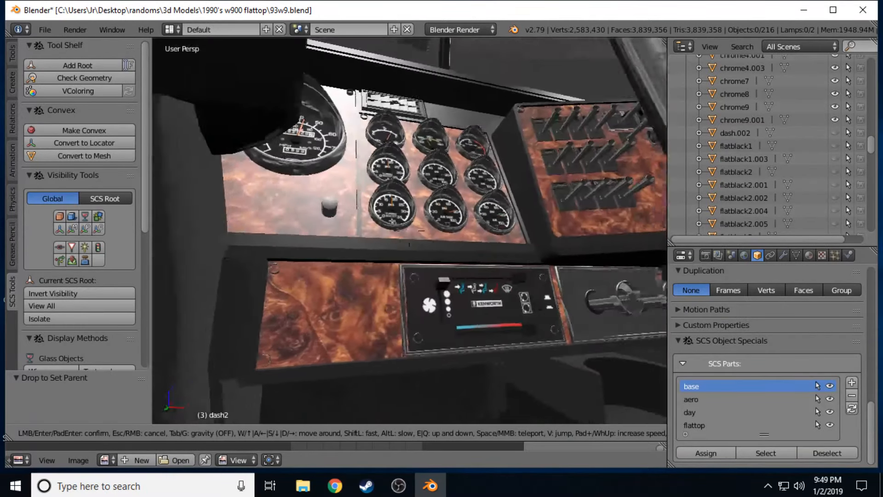
pyautogui.press('w')
pyautogui.press('d')
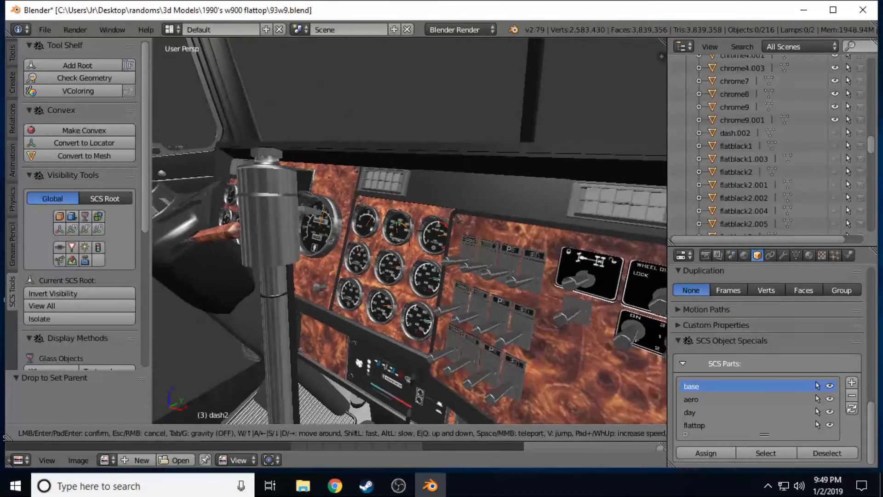
pyautogui.click(408, 231)
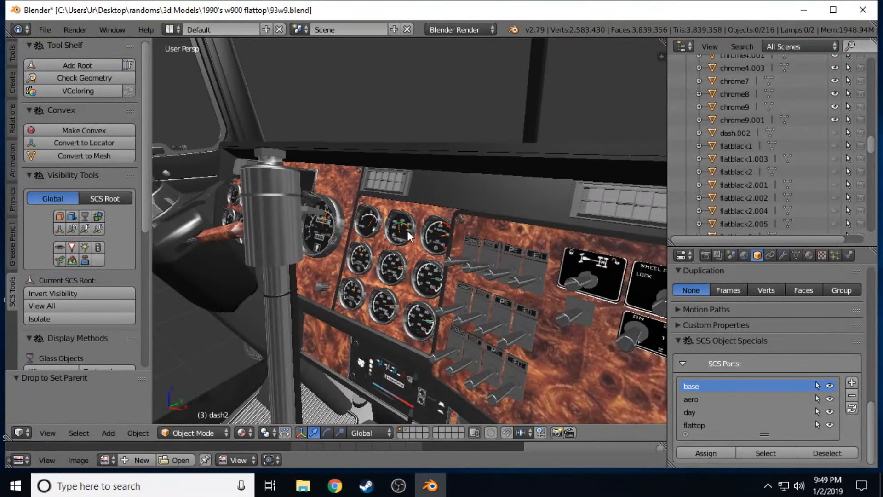
# Select the chrome.002 mesh that forms the dashboard's gauge bezels and toggle switches.
pyautogui.rightClick(368, 205)
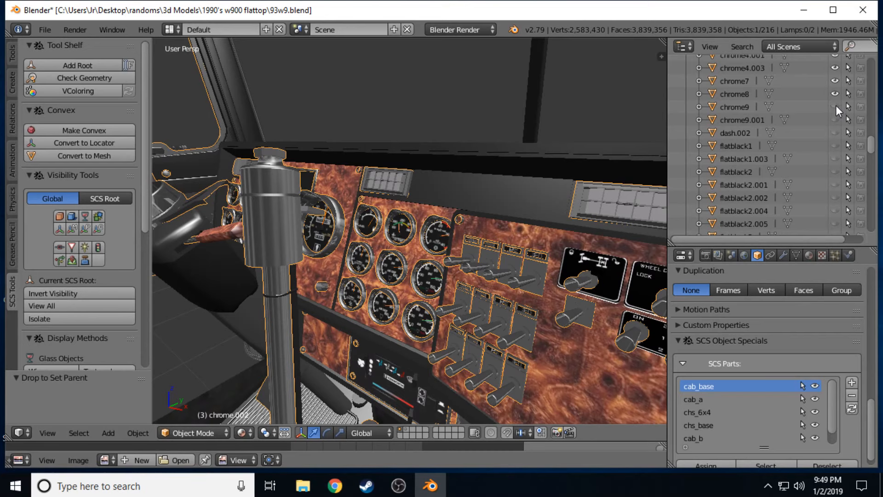
# Hide the truck group's remaining visible chrome meshes from chrome8 up to chrome1, keeping only chrome.002 shown.
pyautogui.scroll(8, 828, 184)
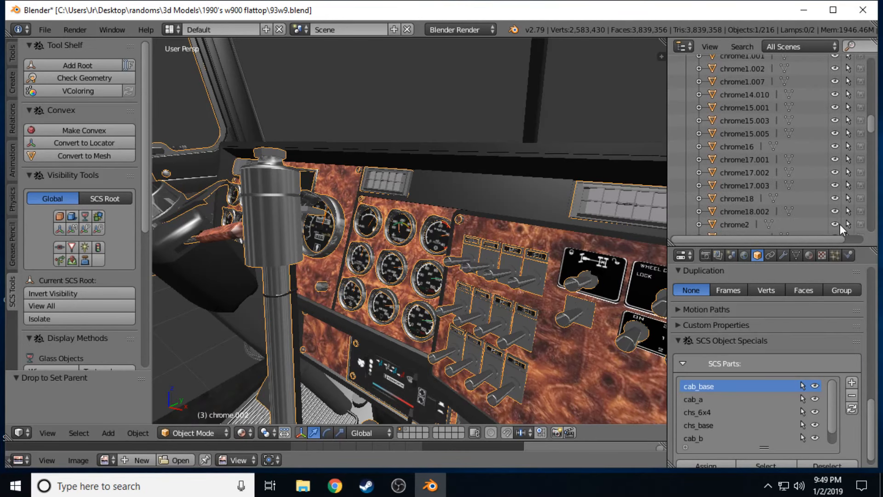
pyautogui.scroll(-2, 837, 212)
pyautogui.scroll(-2, 836, 222)
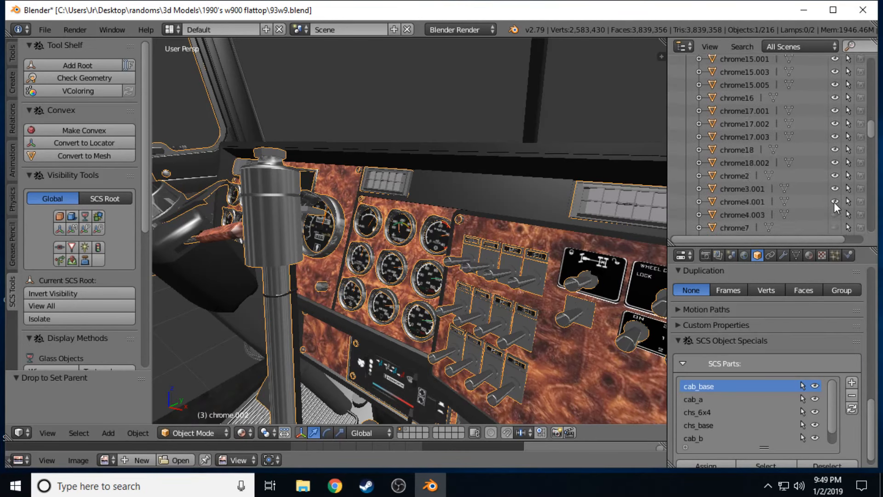
pyautogui.moveTo(834, 205); pyautogui.dragTo(838, 162)
pyautogui.scroll(5, 831, 180)
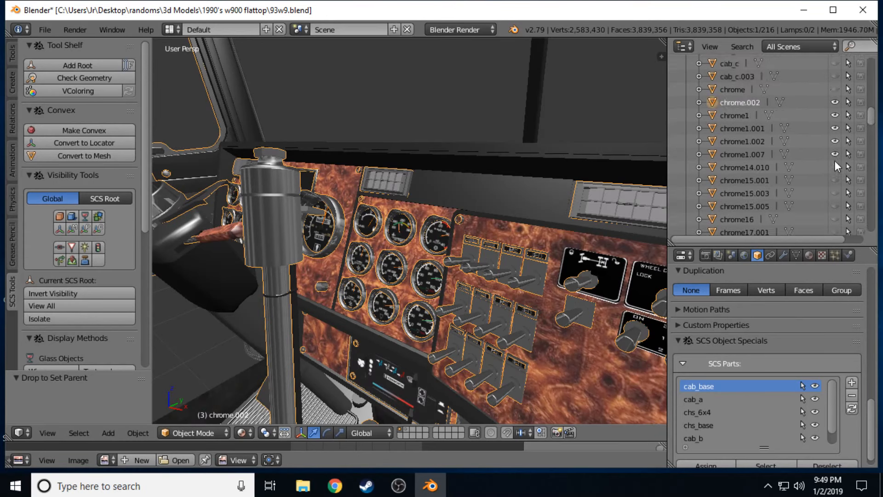
pyautogui.moveTo(834, 167); pyautogui.dragTo(832, 119)
# Hide the int_base group together with its dash, dash2, dash3, gauge and seat meshes.
pyautogui.scroll(10, 801, 159)
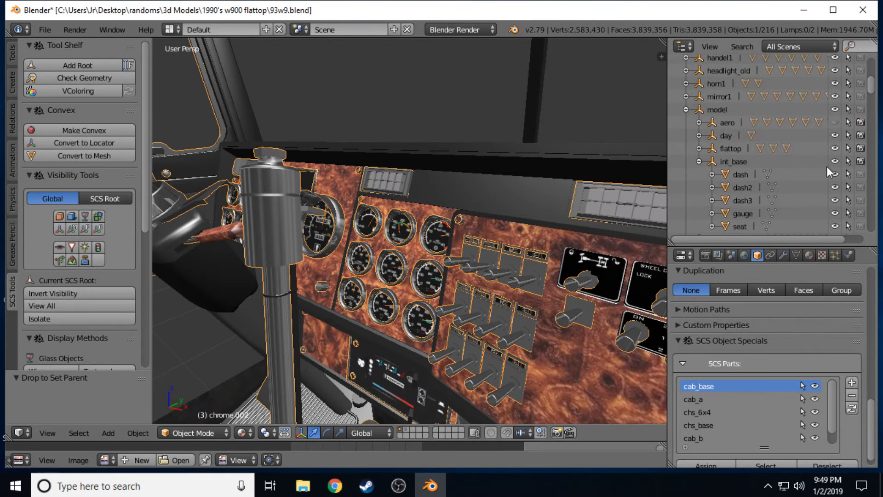
pyautogui.moveTo(835, 160); pyautogui.dragTo(833, 228)
pyautogui.scroll(-3, 821, 200)
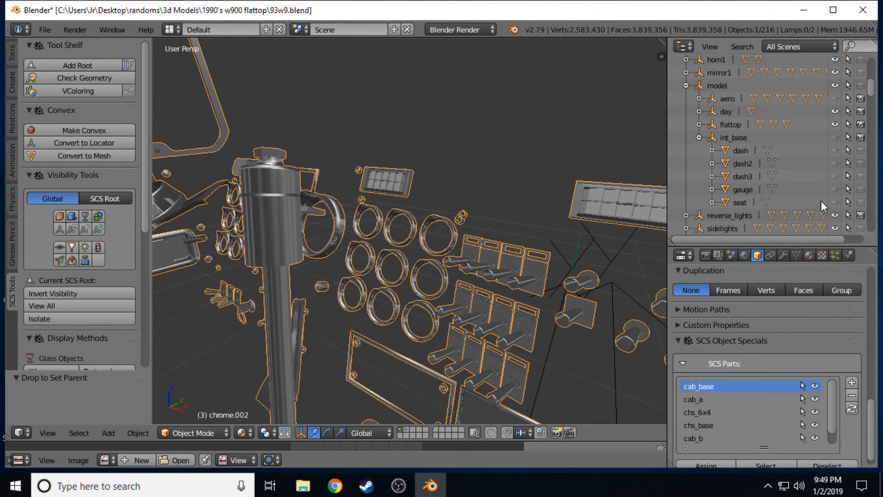
# Examine the isolated chrome.002 mesh from several sides, including the overhead radio panel, window frames and long bent rods.
pyautogui.hotkey('shift', 'f')
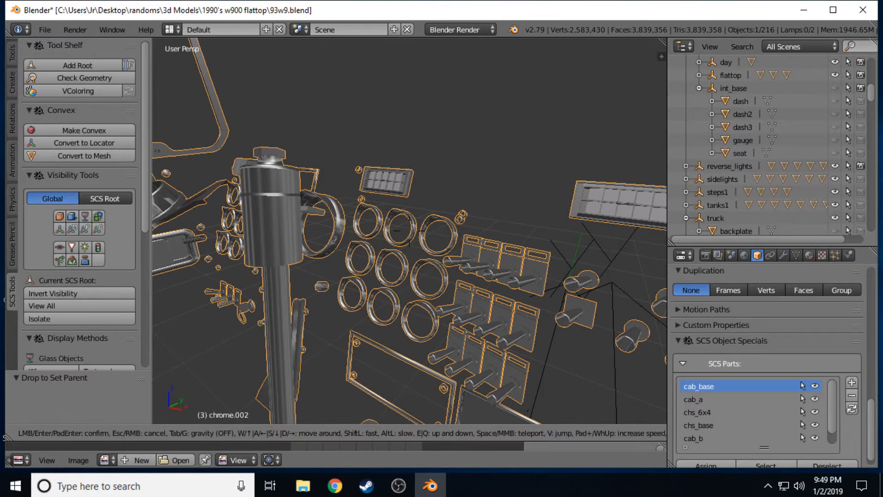
pyautogui.press('w')
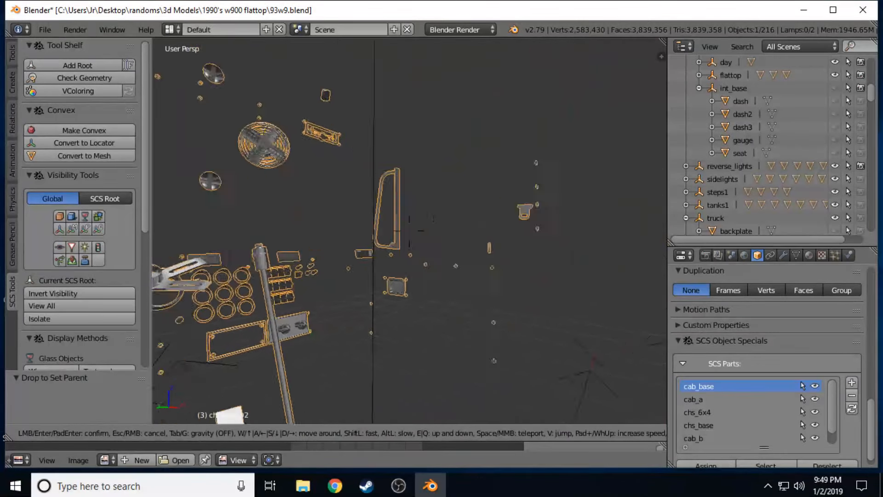
pyautogui.press('s')
pyautogui.press('d')
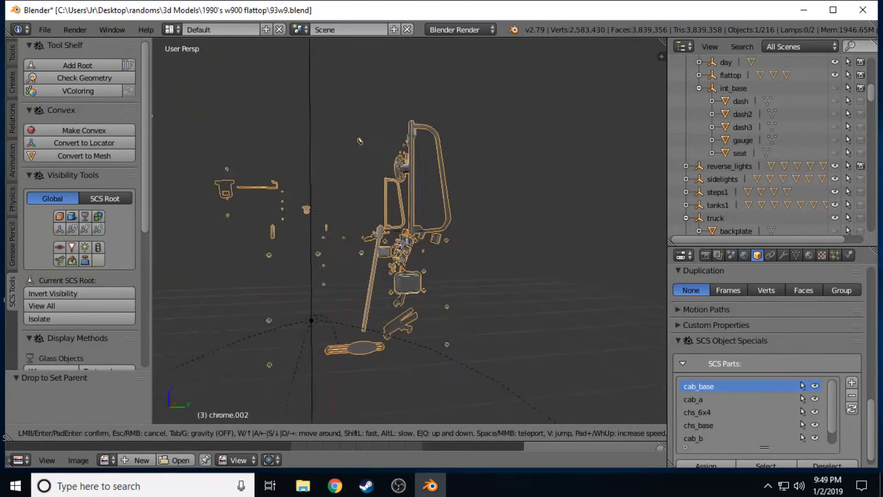
pyautogui.press('a')
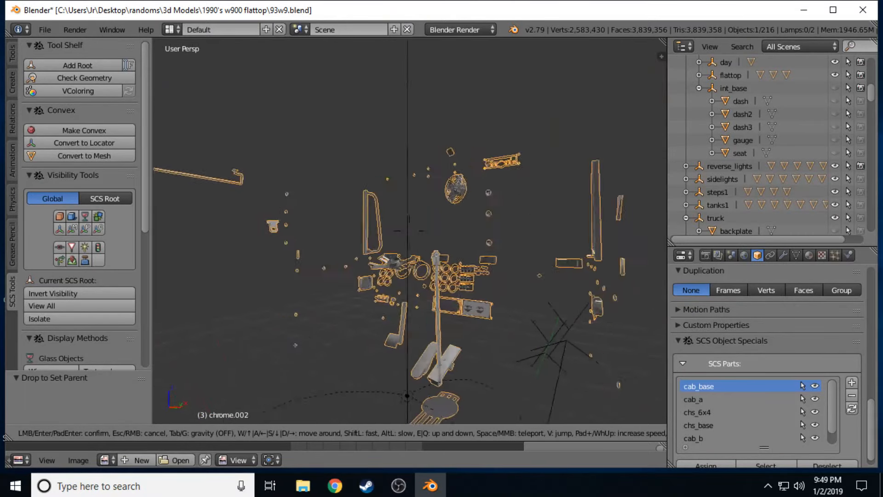
pyautogui.press('w')
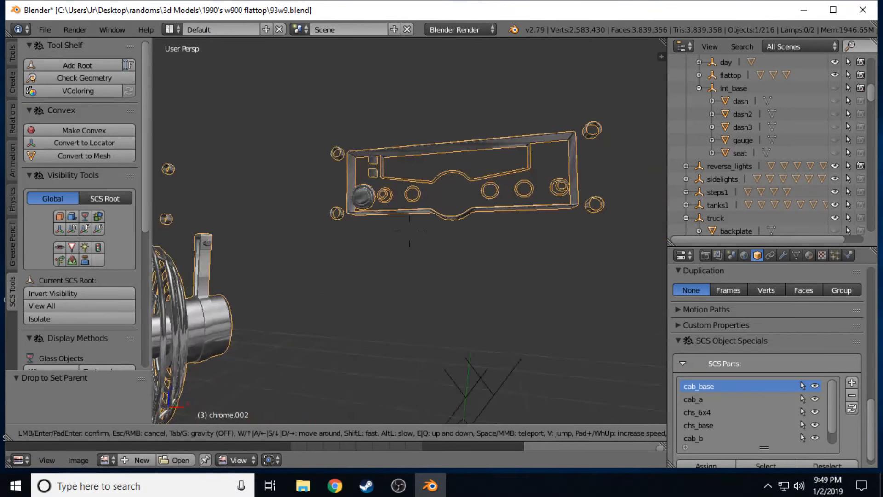
pyautogui.press('a')
pyautogui.press('w')
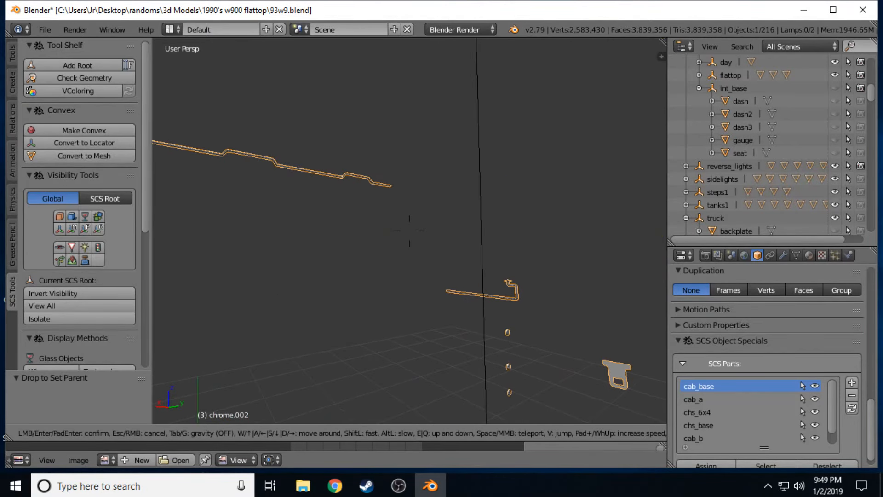
pyautogui.press('w')
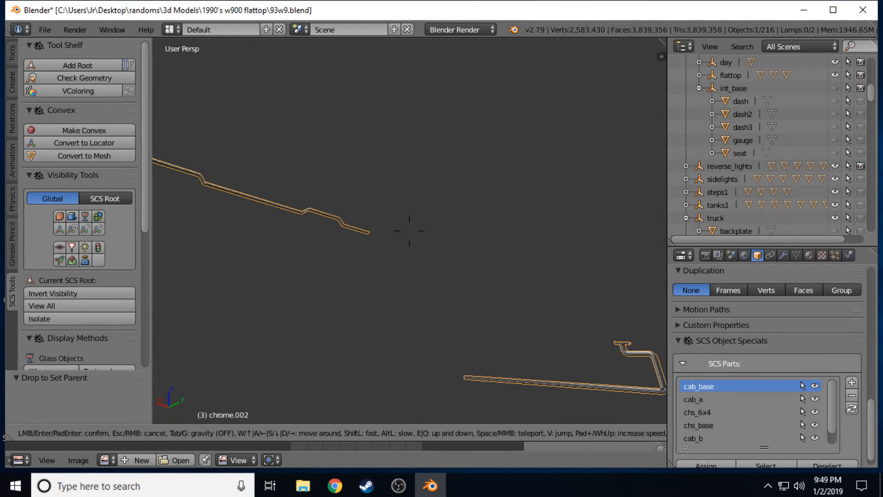
pyautogui.press('w')
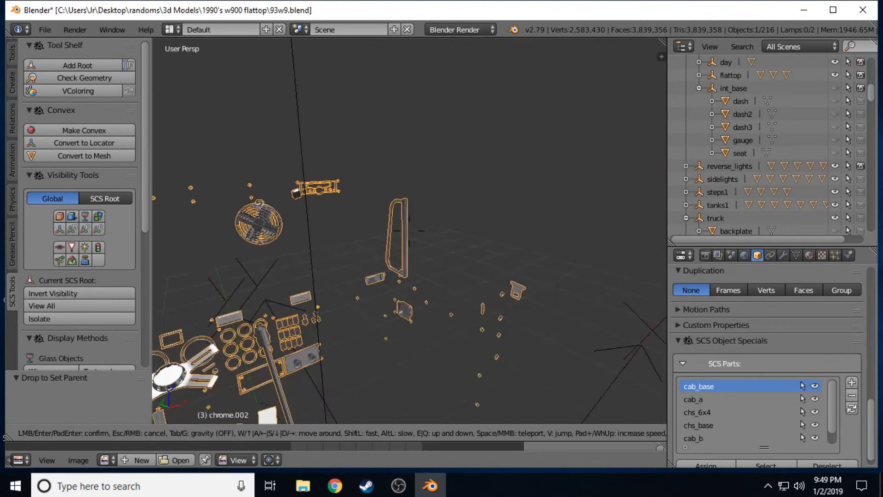
# Examine the chrome.002 mesh's gauge bezels, toggle switches, steering wheel spokes and pedals up close.
pyautogui.press('w')
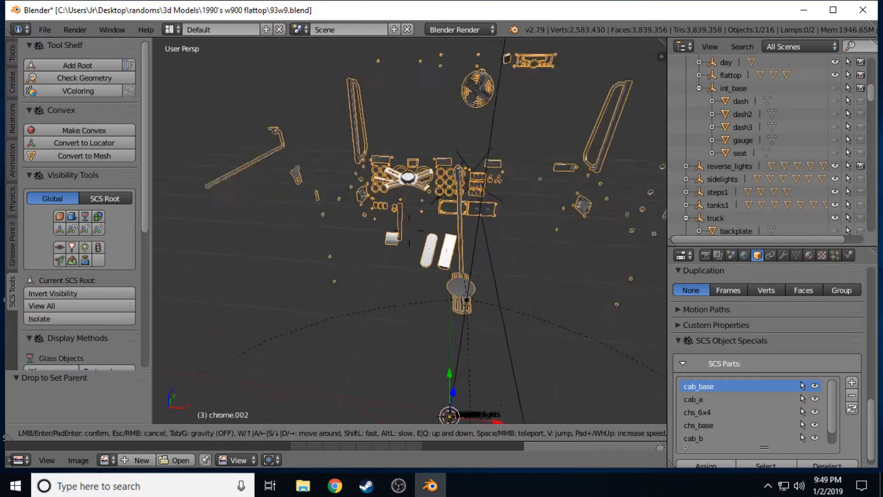
pyautogui.press('w')
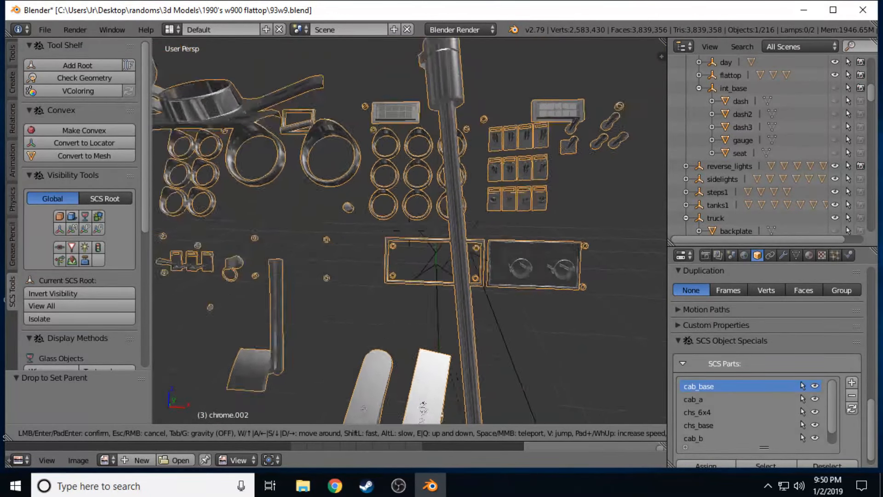
pyautogui.press('w')
pyautogui.press('s')
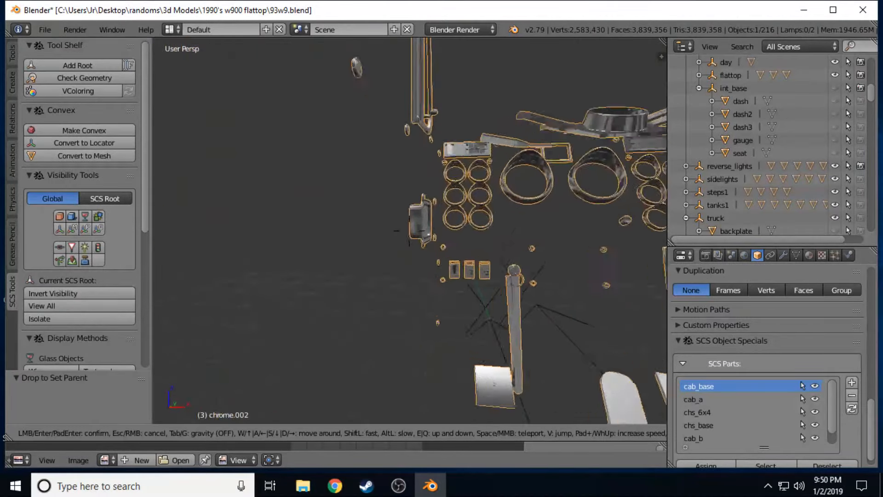
pyautogui.press('d')
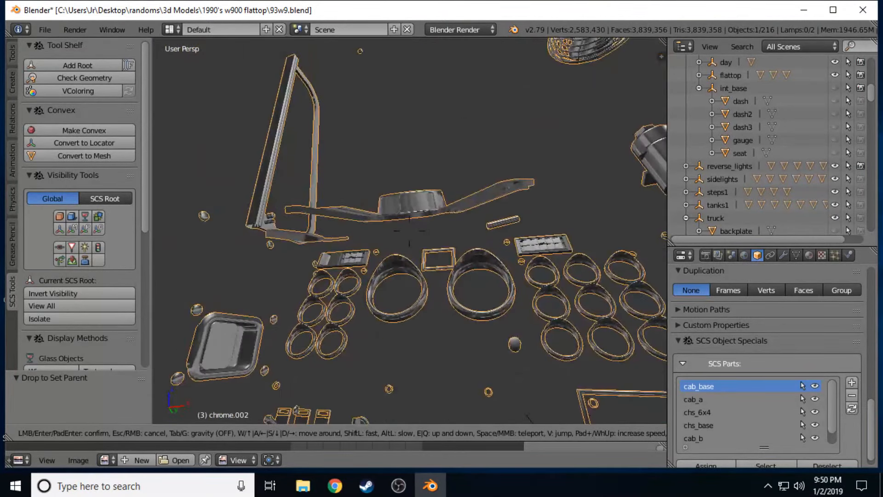
pyautogui.press('e')
pyautogui.press('s')
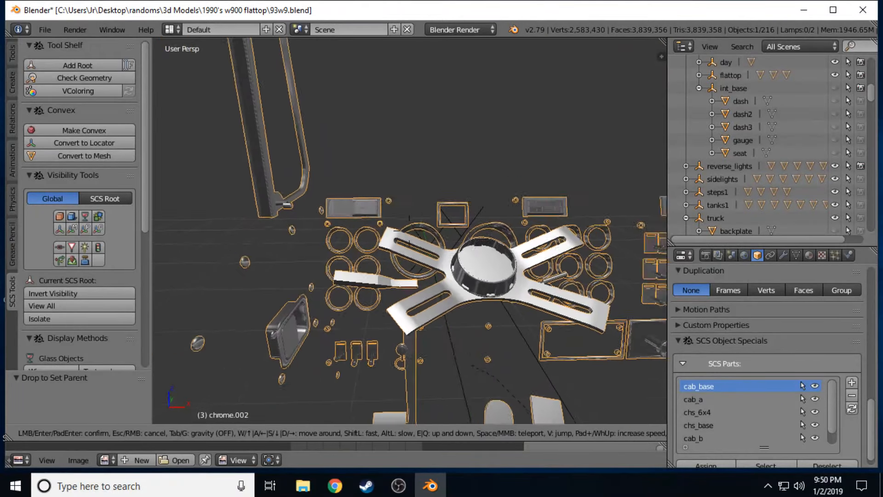
pyautogui.press('w')
pyautogui.press('a')
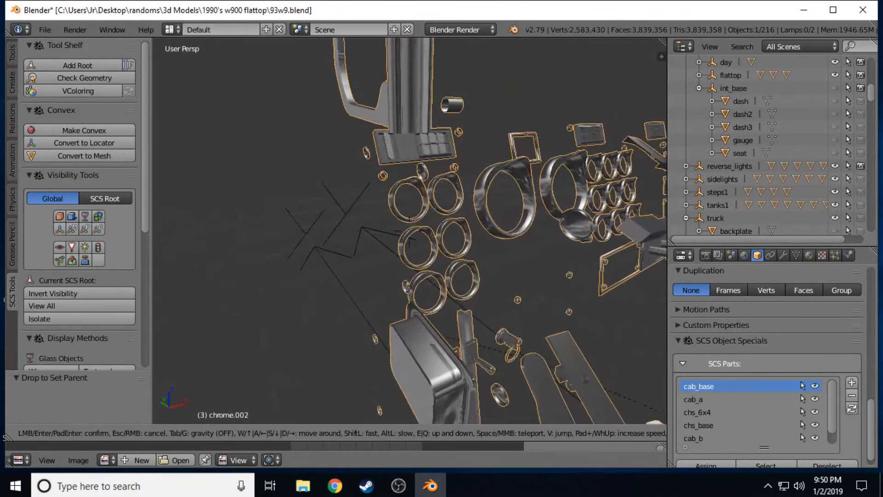
pyautogui.press('d')
pyautogui.press('s')
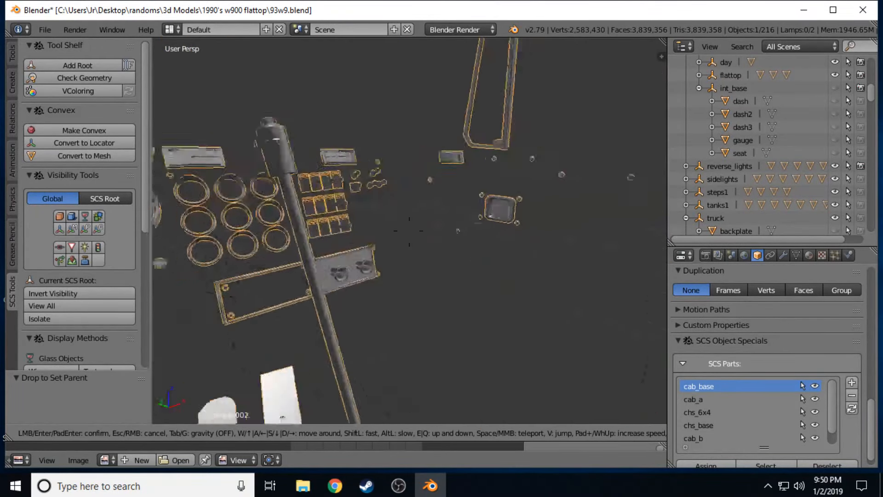
pyautogui.press('s')
pyautogui.press('w')
pyautogui.press('a')
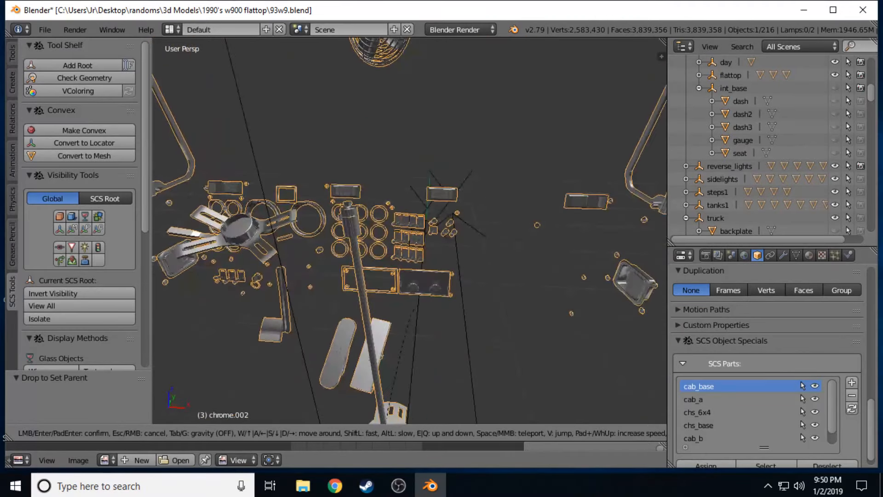
# Examine the chrome.002 mesh's overhead fan and radio panel, plus the steering wheel and gear shifter area from above.
pyautogui.press('w')
pyautogui.press('a')
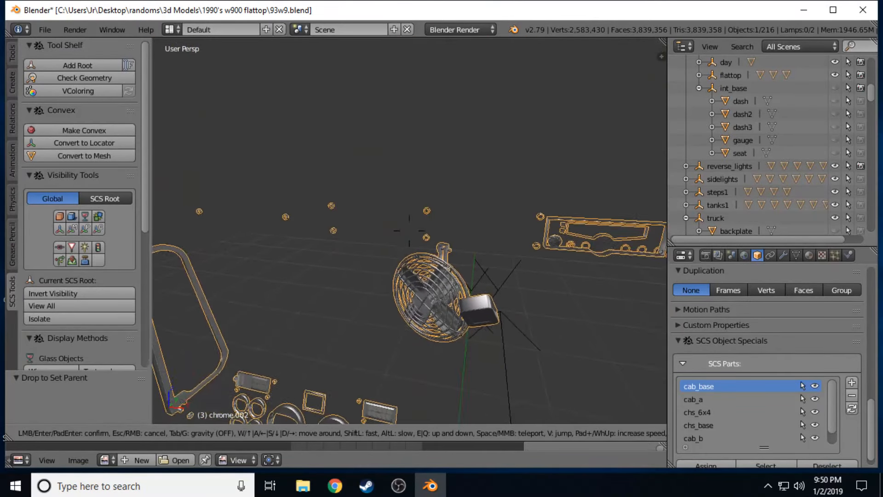
pyautogui.press('q')
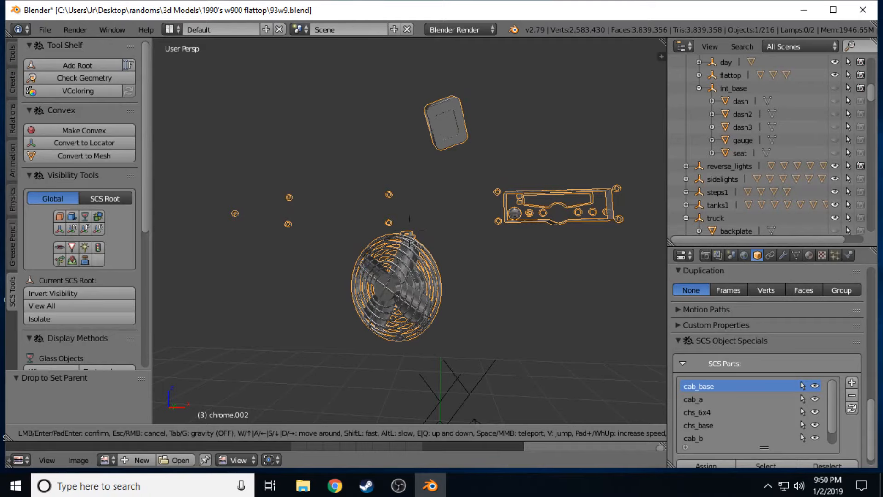
pyautogui.press('w')
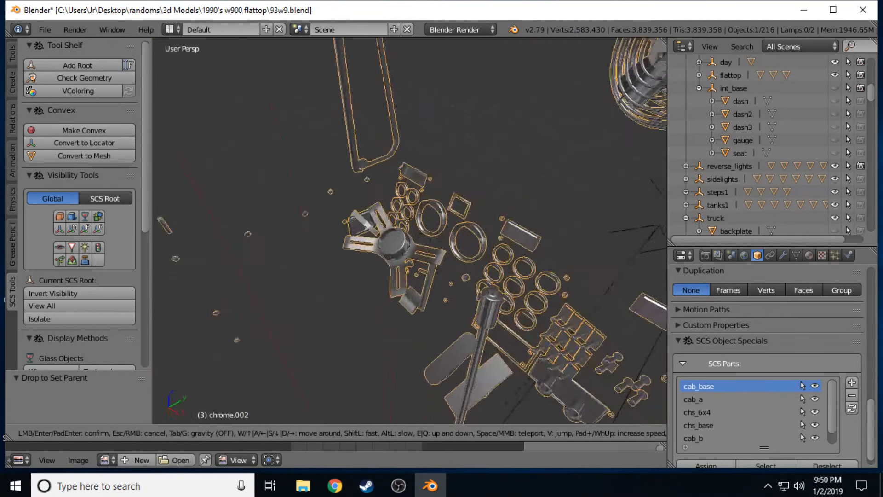
pyautogui.press('w')
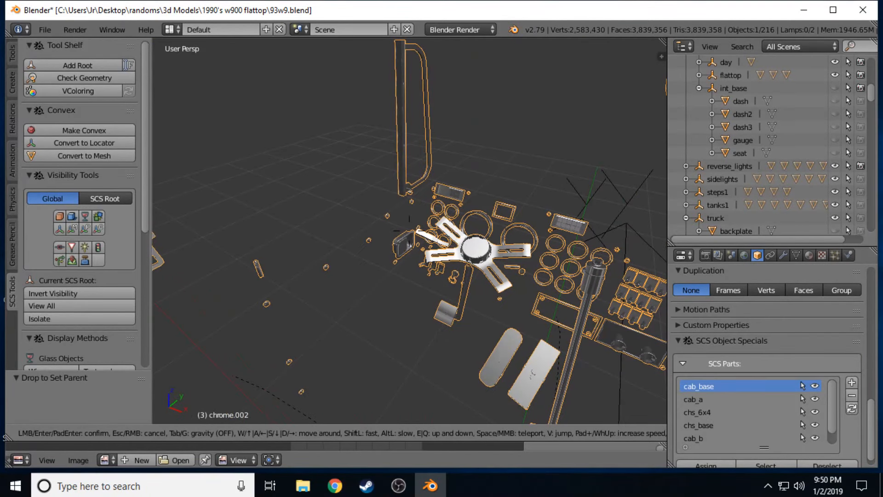
pyautogui.press('w')
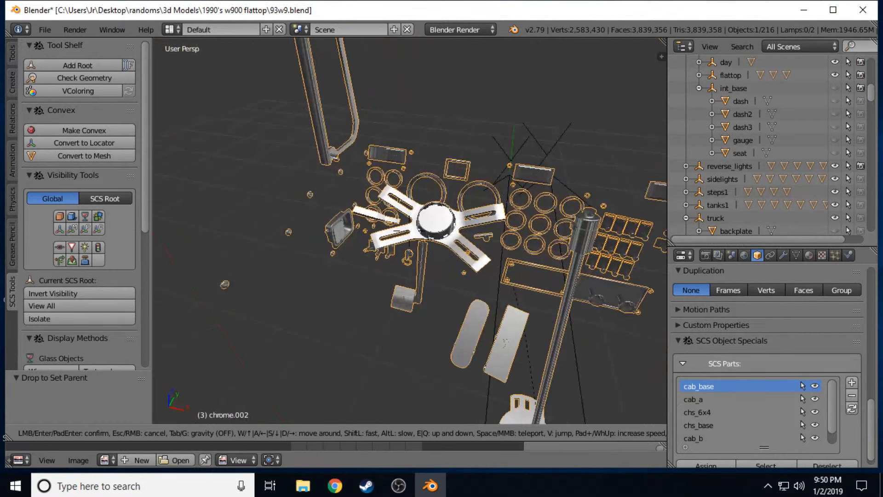
pyautogui.press('w')
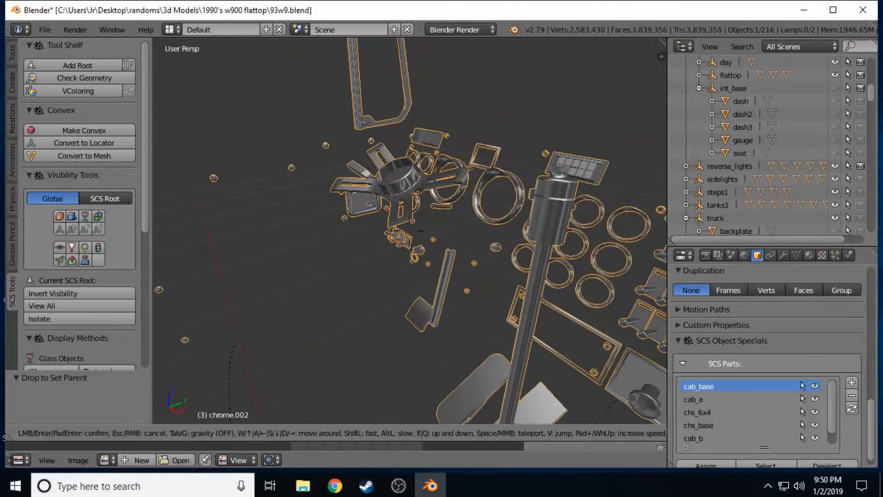
pyautogui.press('w')
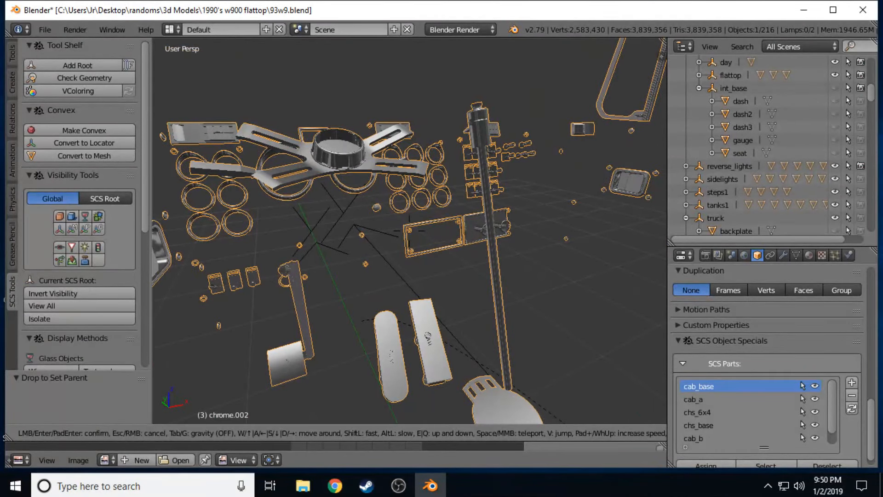
pyautogui.click(408, 230)
# Reselect the chrome.002 mesh and open it in Edit Mode with wireframe display.
pyautogui.press('a')
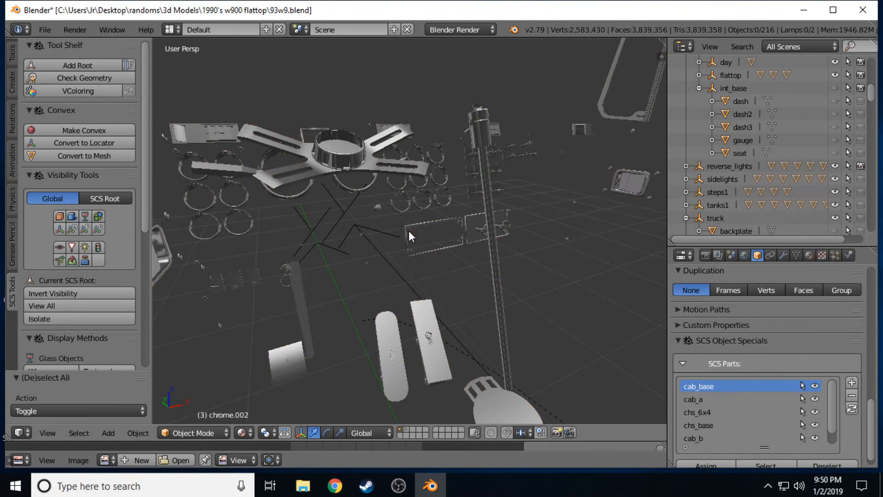
pyautogui.press('a')
pyautogui.press('a')
pyautogui.rightClick(408, 230)
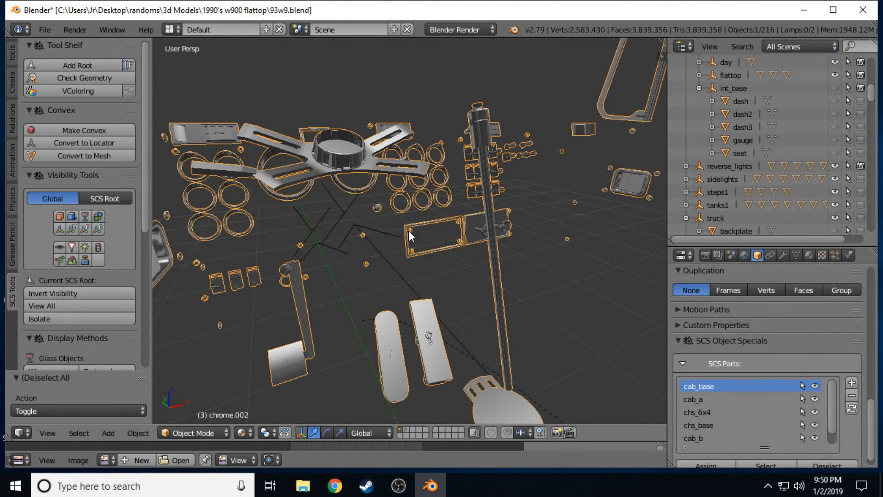
pyautogui.press('Tab')
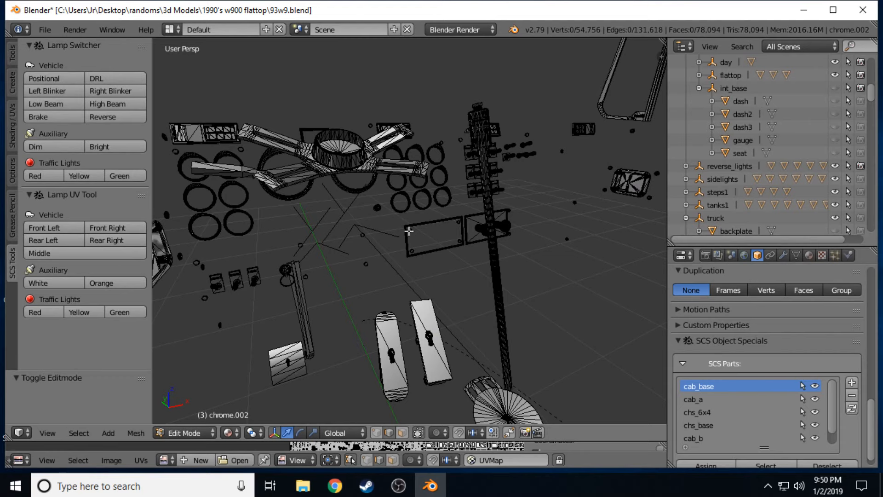
pyautogui.press('z')
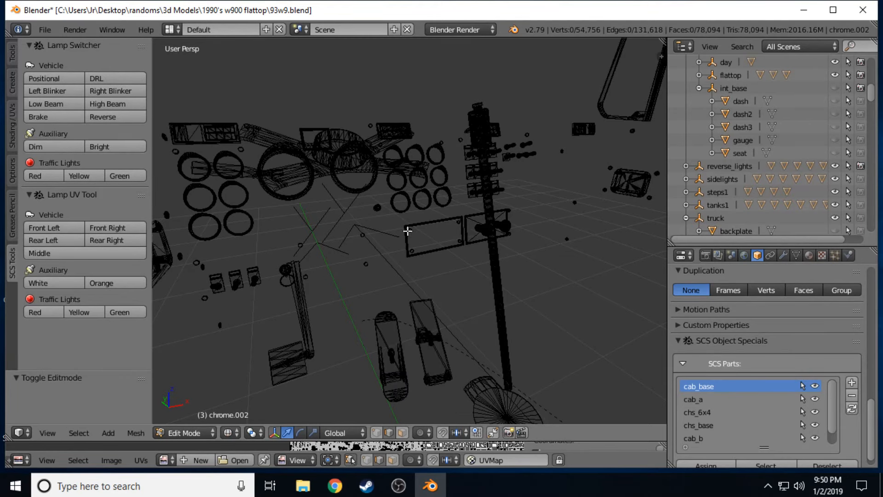
# Select all linked geometry of the two round lettered knobs on the lower dash panel of chrome.002.
pyautogui.hotkey('shift', 'f')
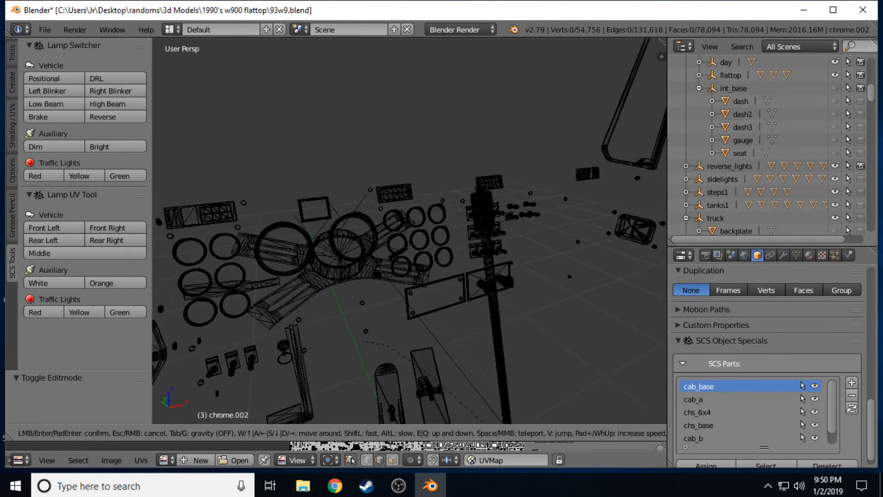
pyautogui.press('a')
pyautogui.press('w')
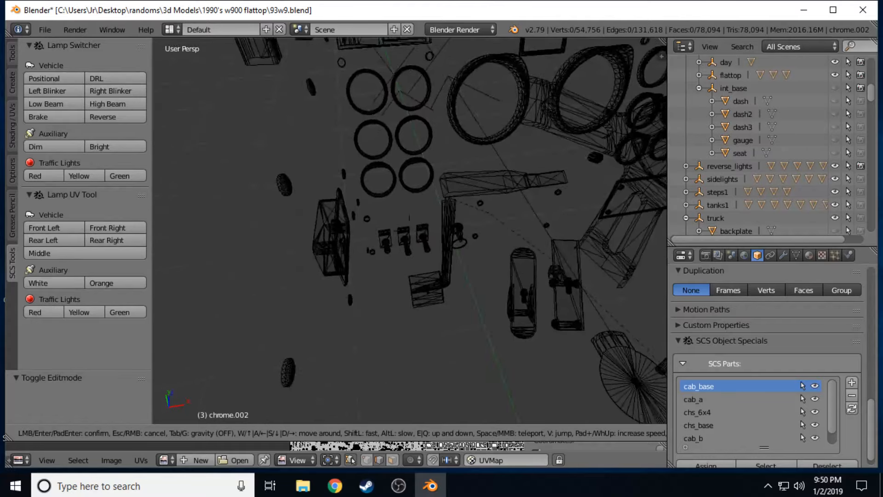
pyautogui.press('w')
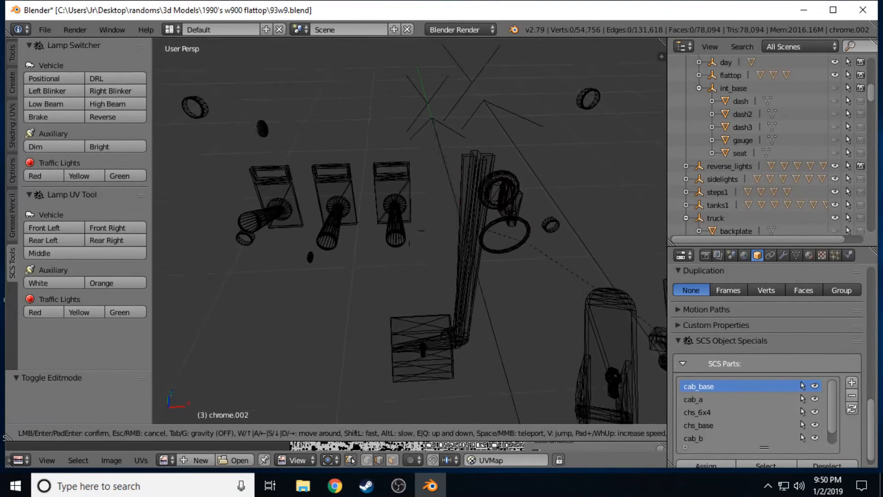
pyautogui.press('d')
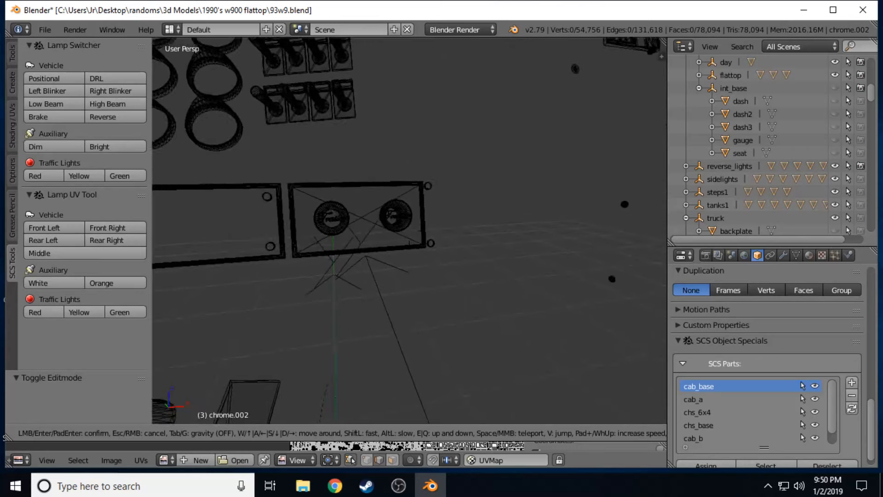
pyautogui.press('a')
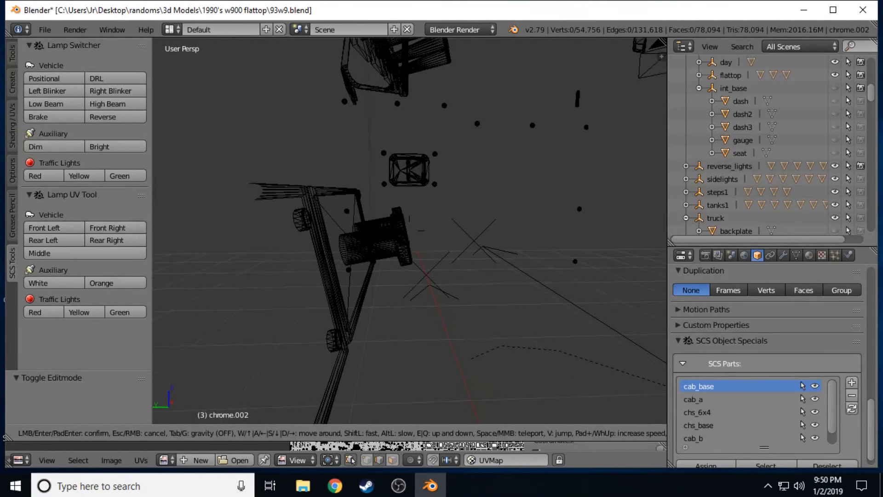
pyautogui.click(403, 241)
pyautogui.press('l')
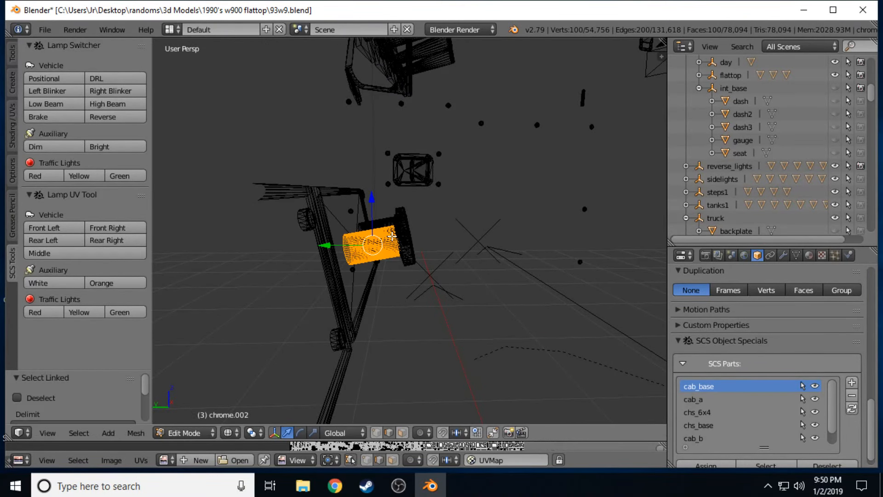
pyautogui.press('l')
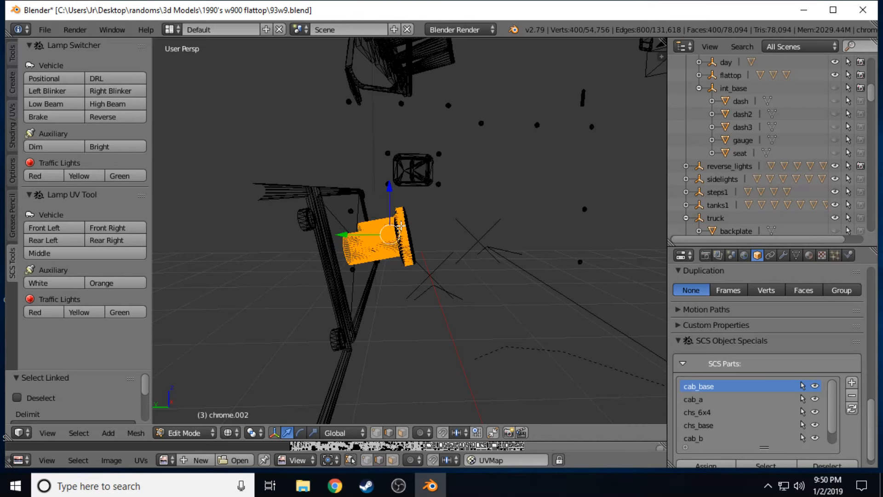
pyautogui.press('l')
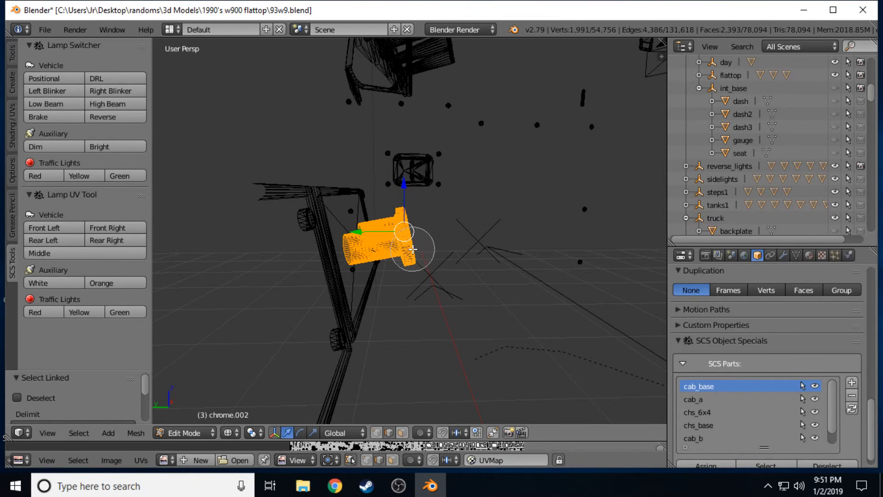
pyautogui.press('Escape')
# Examine the selected knobs and the surrounding dash chrome, including the gauge bezels, toggle switches and vent, from several angles.
pyautogui.hotkey('shift', 'f')
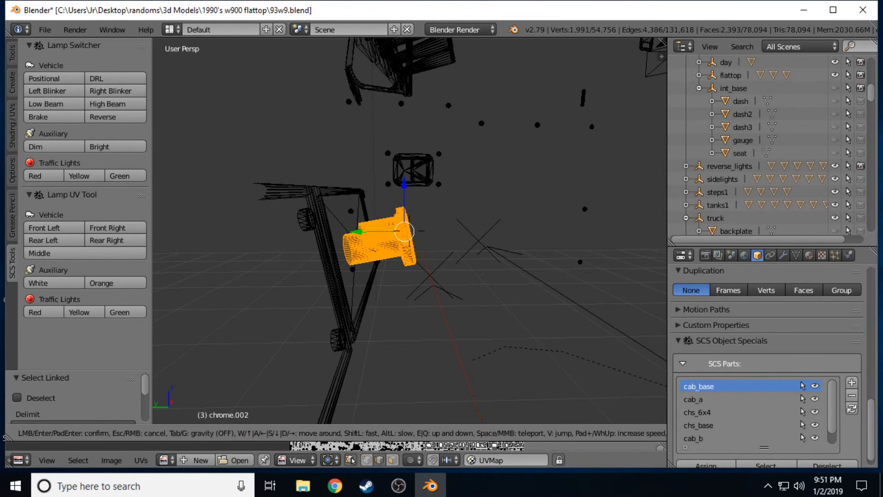
pyautogui.press('w')
pyautogui.press('d')
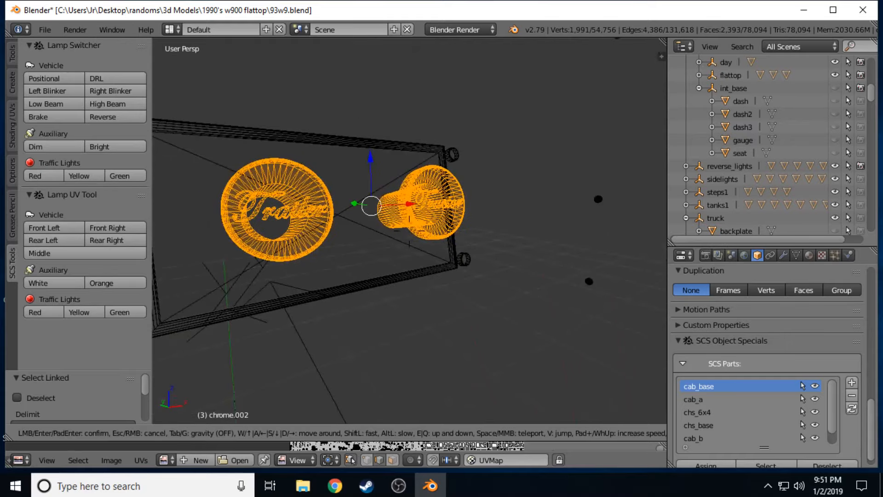
pyautogui.press('d')
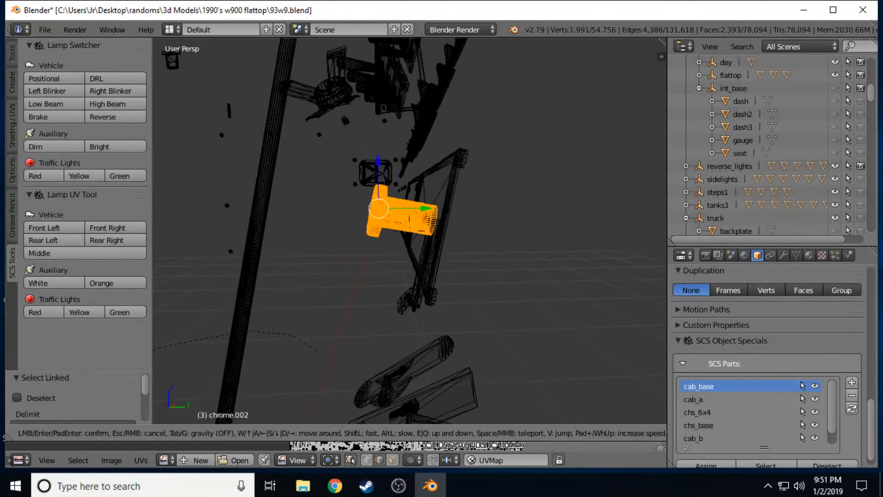
pyautogui.press('d')
pyautogui.press('a')
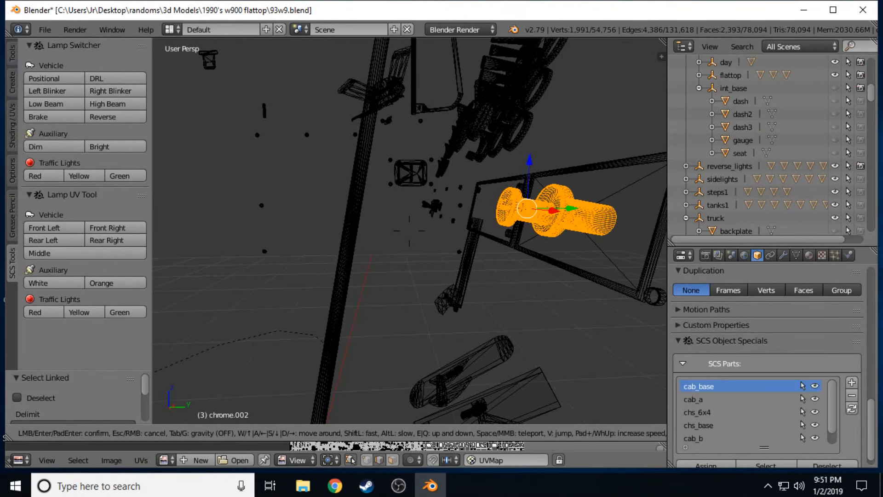
pyautogui.press('a')
pyautogui.press('e')
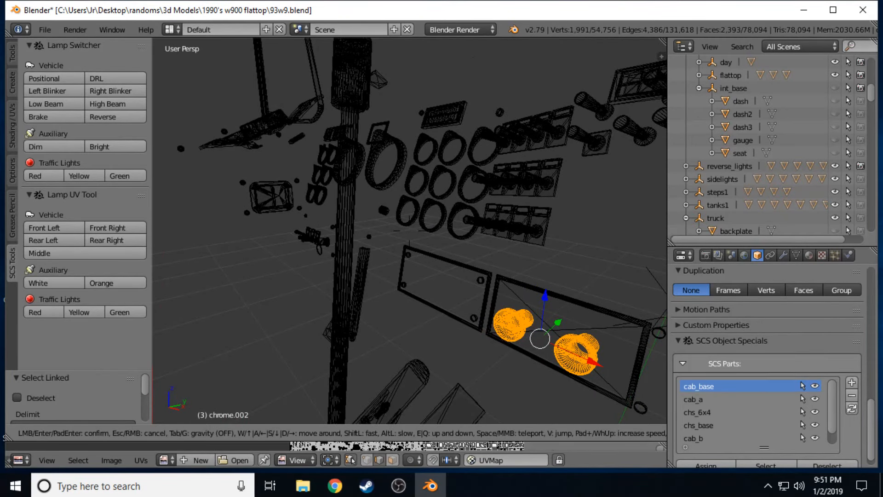
pyautogui.press('a')
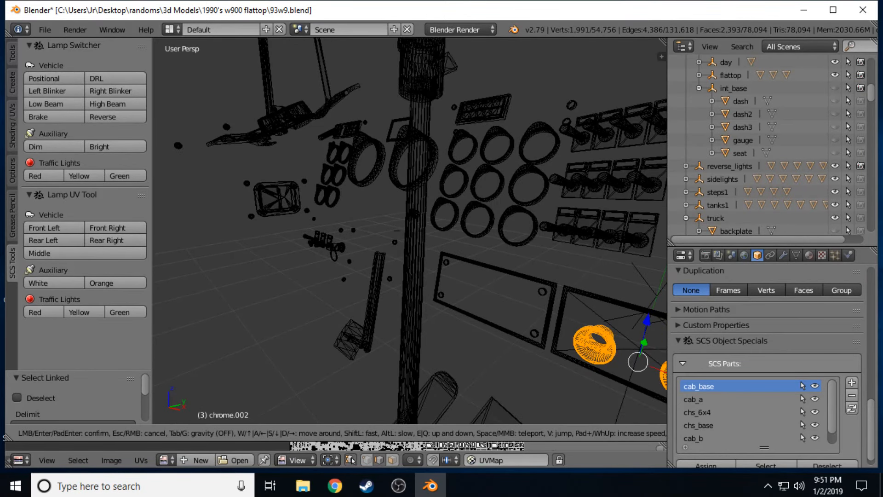
pyautogui.press('w')
pyautogui.press('s')
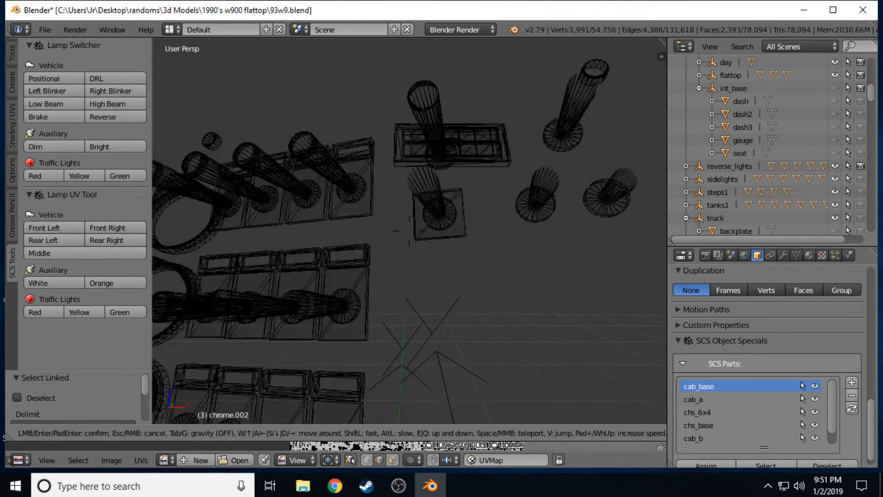
pyautogui.press('s')
pyautogui.press('w')
pyautogui.press('e')
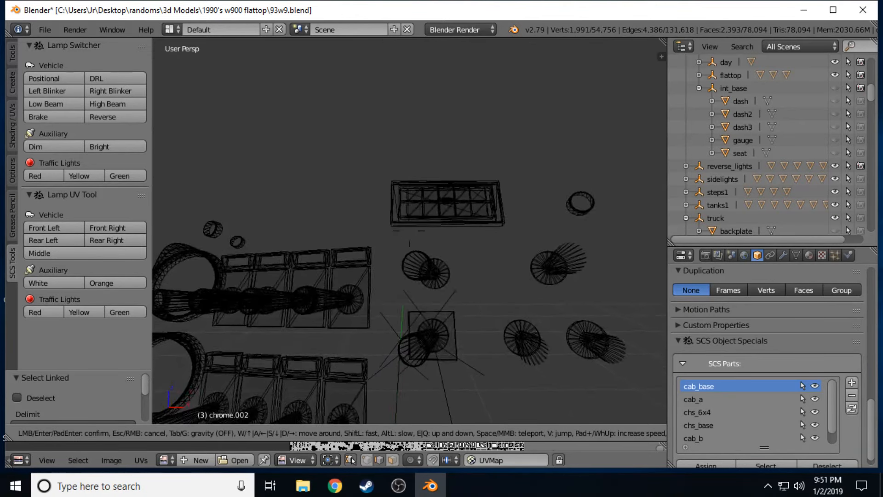
pyautogui.press('Return')
# Set the viewport shading to Material and unhide the gauge mesh to compare it with the chrome bezels and switches.
pyautogui.click(237, 433)
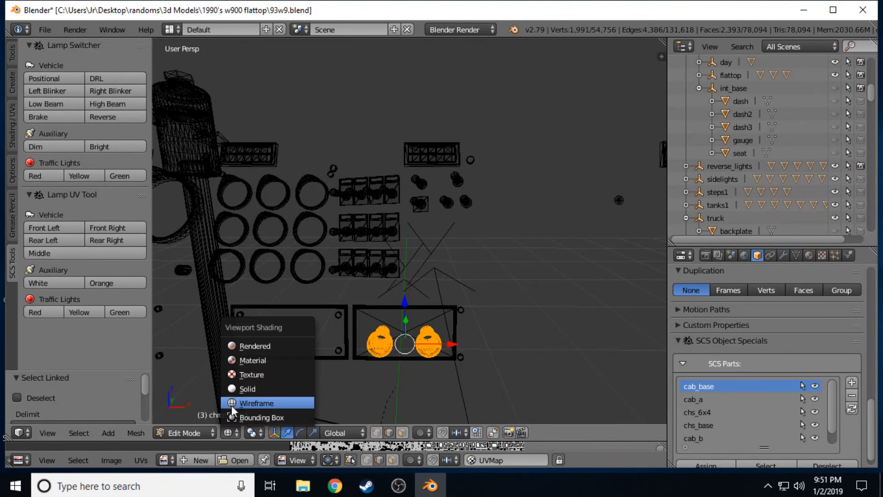
pyautogui.click(250, 360)
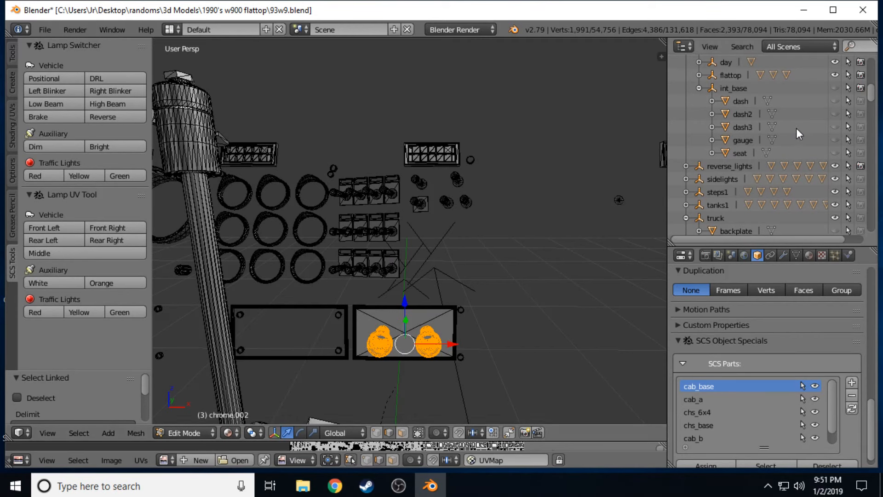
pyautogui.click(836, 138)
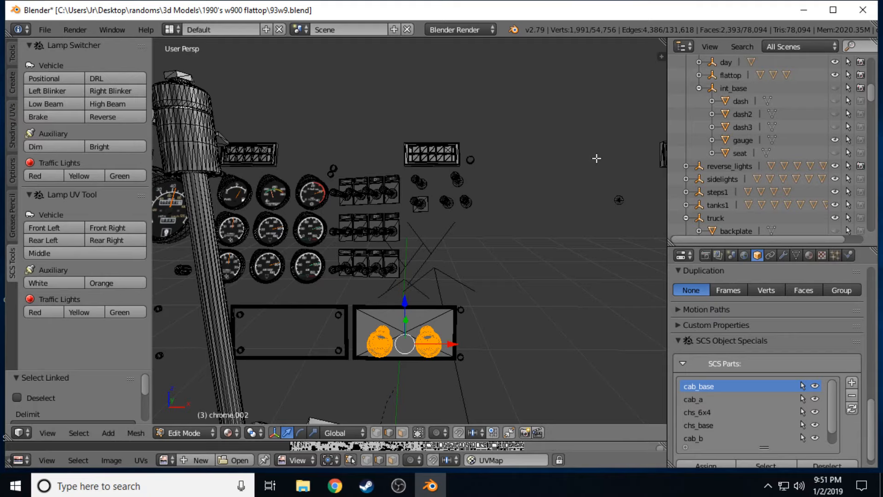
pyautogui.hotkey('shift', 'f')
pyautogui.press('w')
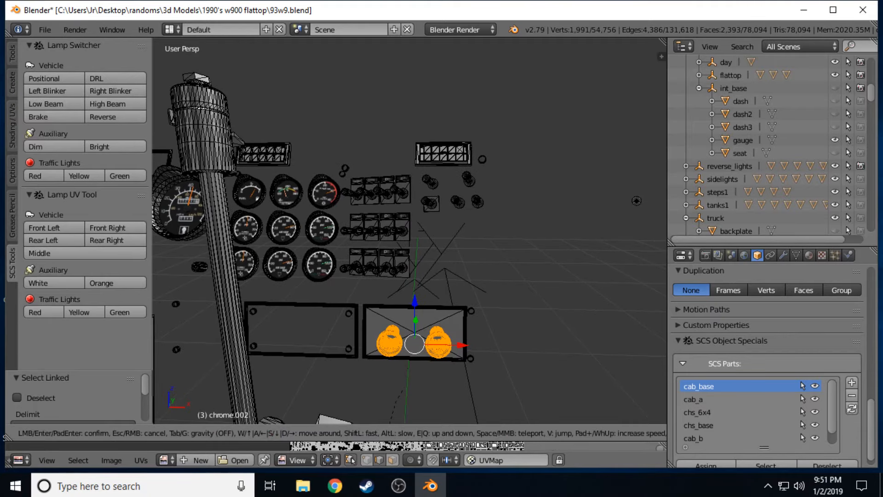
pyautogui.press('e')
pyautogui.press('s')
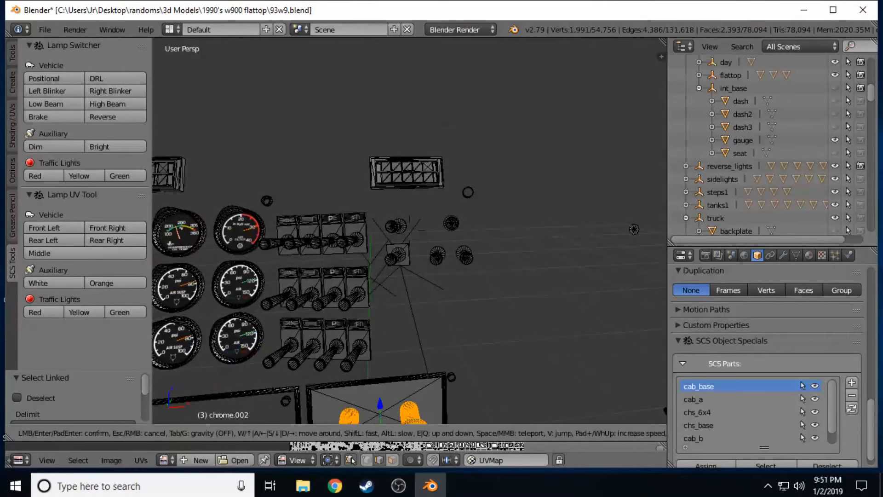
pyautogui.click(410, 231)
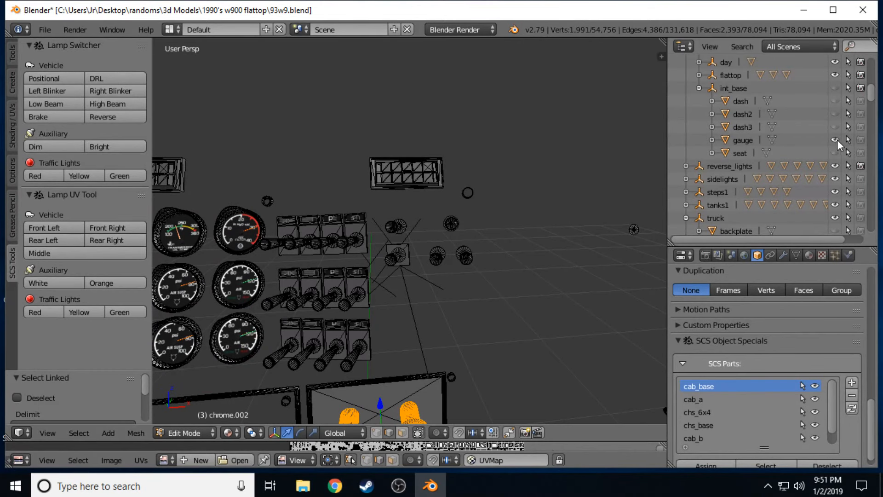
# Hide the gauge mesh, unhide dash2, and inspect the wheel differential plate and neighbouring switches up close.
pyautogui.click(835, 140)
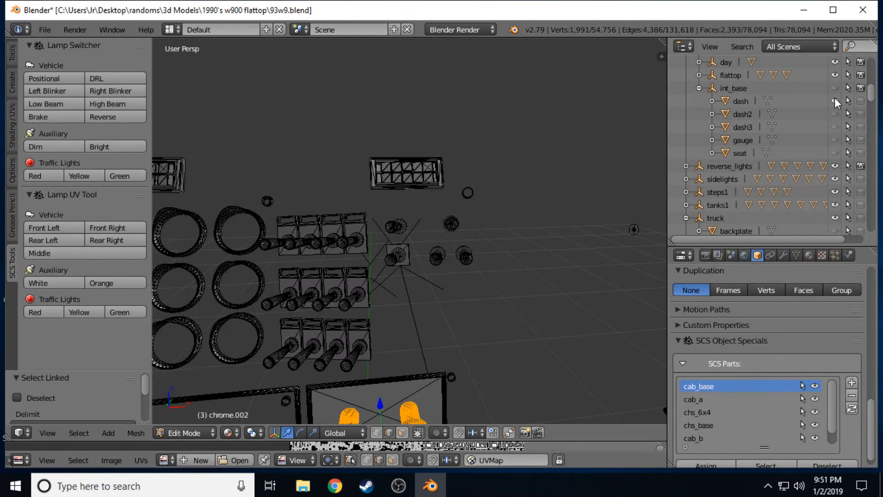
pyautogui.click(835, 113)
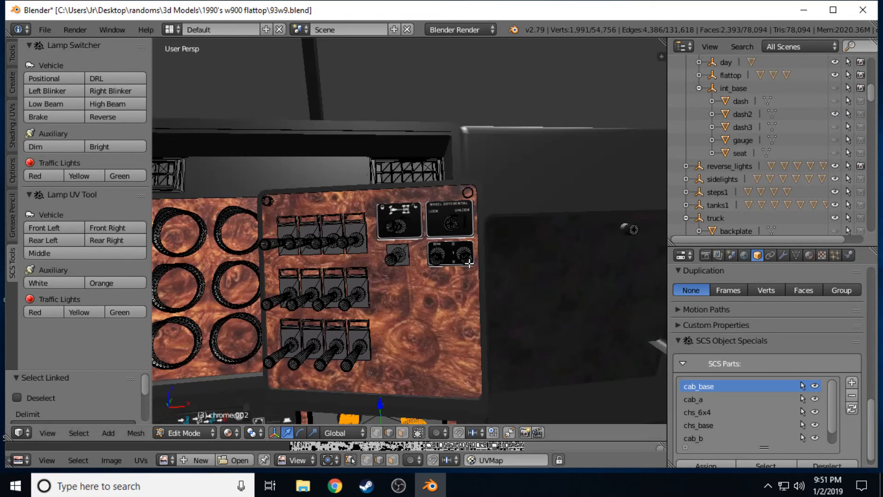
pyautogui.hotkey('shift', 'f')
pyautogui.press('w')
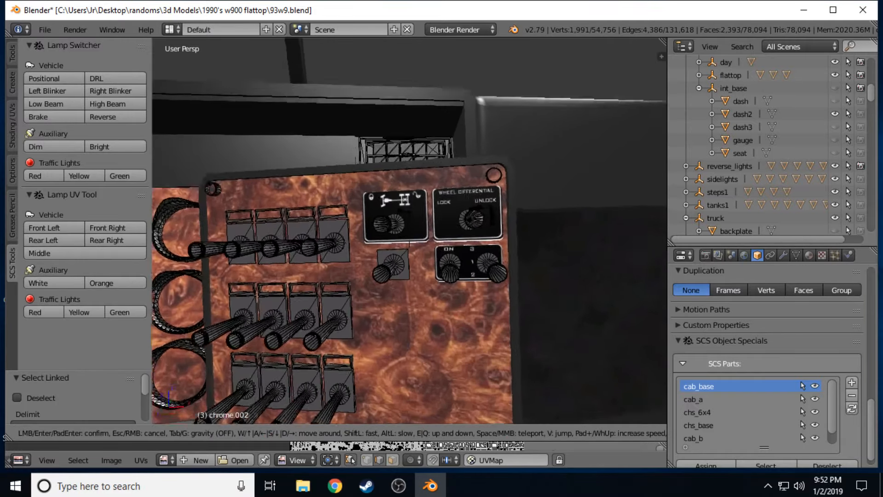
pyautogui.press('q')
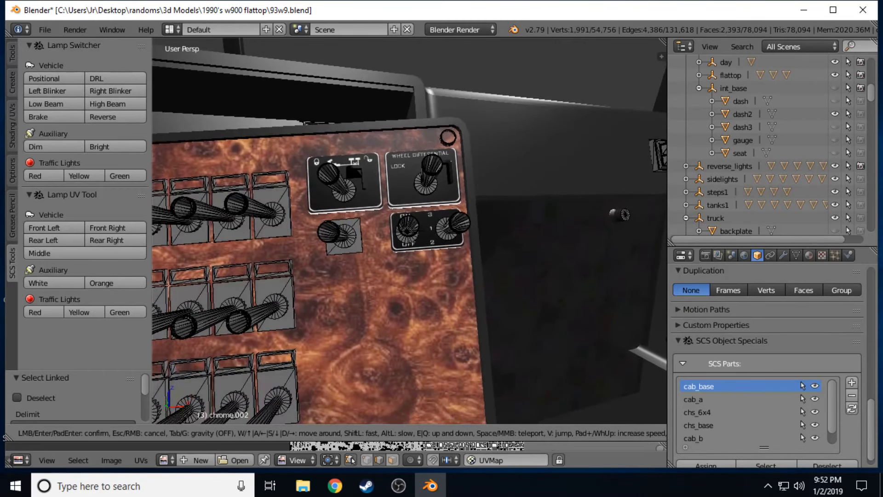
pyautogui.click(406, 231)
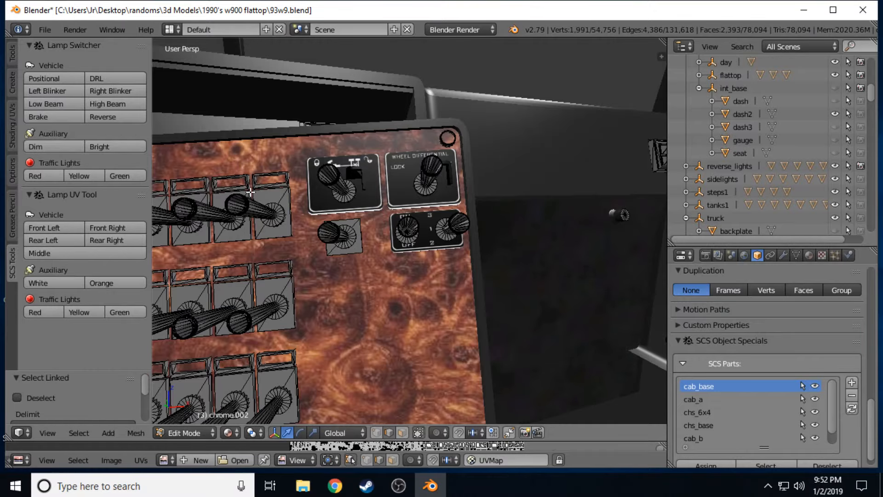
# Examine the chrome parts against the dash2 panels, from the toggle rows to the pedal and ignition switch panel.
pyautogui.hotkey('shift', 'f')
pyautogui.press('s')
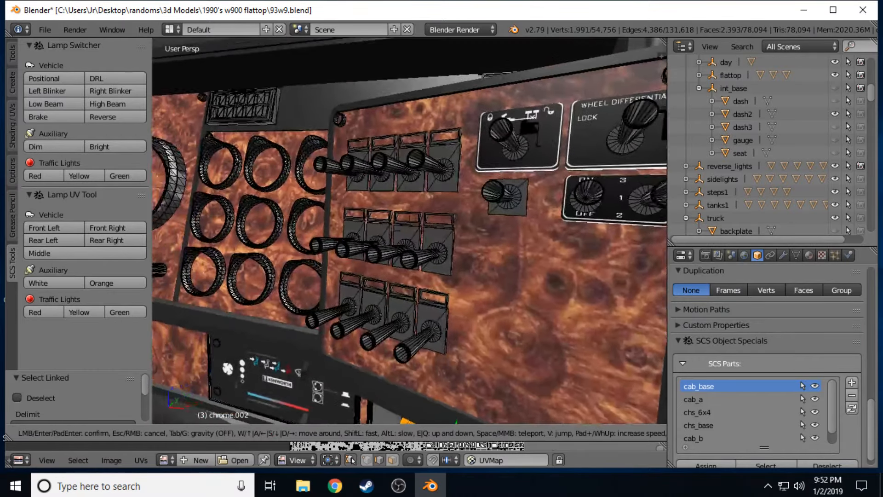
pyautogui.press('w')
pyautogui.press('a')
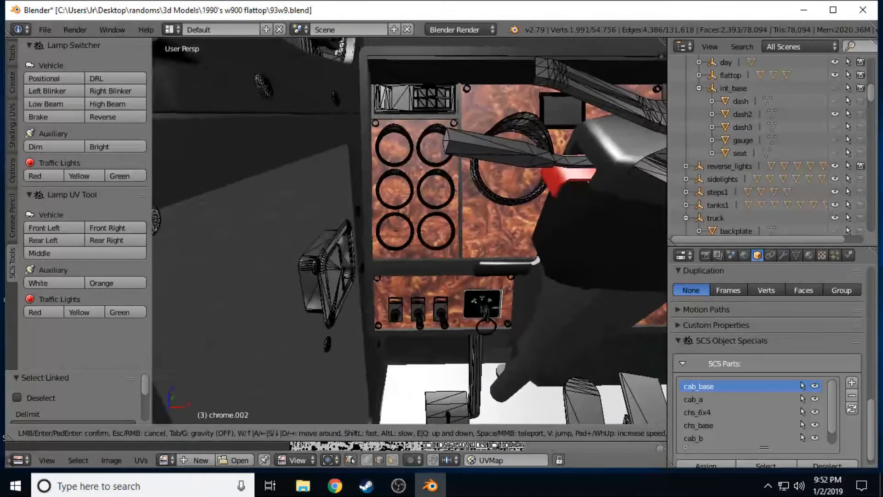
pyautogui.press('w')
pyautogui.press('w')
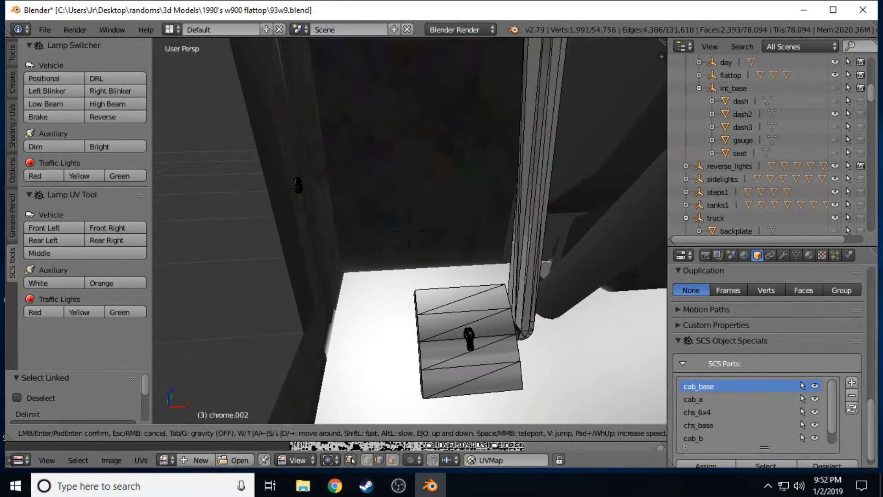
pyautogui.press('s')
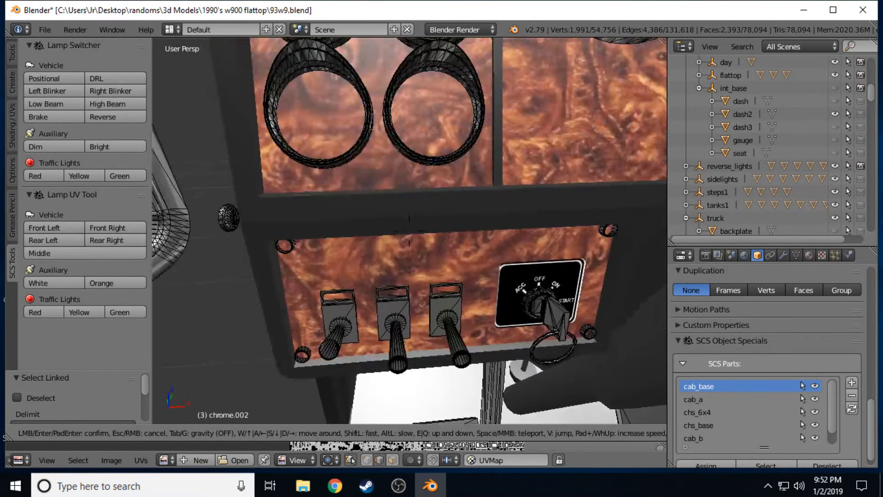
pyautogui.click(409, 231)
# Unhide the gauge mesh and inspect the wiper switches and ignition plate on the lower dash panel up close.
pyautogui.click(835, 139)
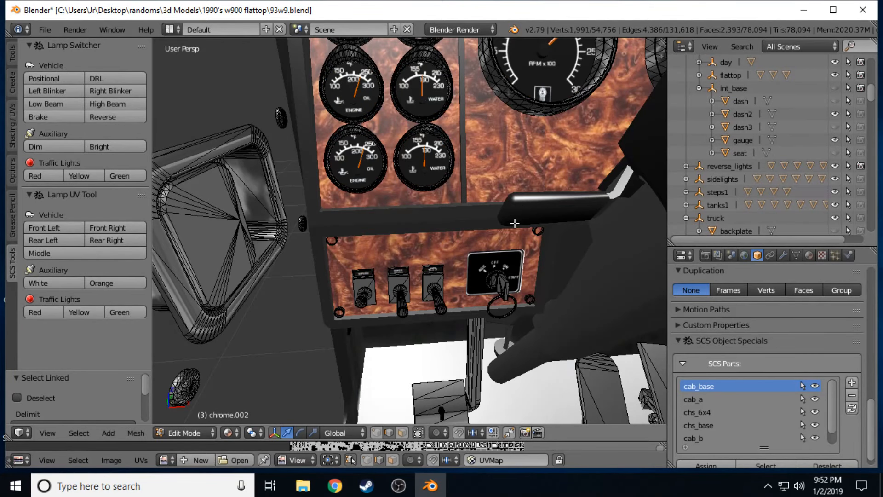
pyautogui.hotkey('shift', 'f')
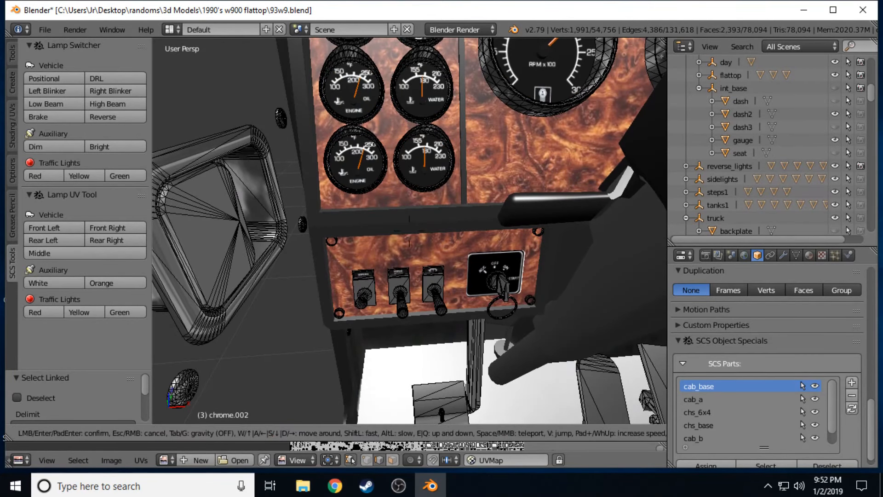
pyautogui.press('w')
pyautogui.press('w')
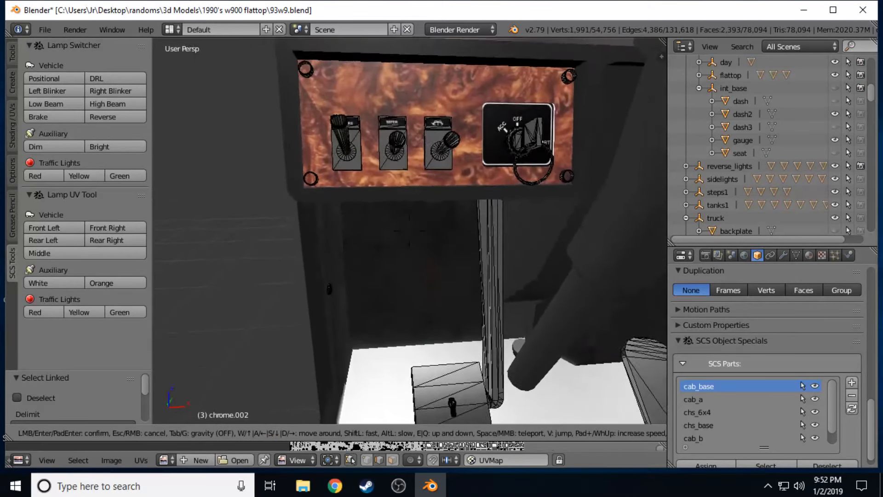
pyautogui.press('w')
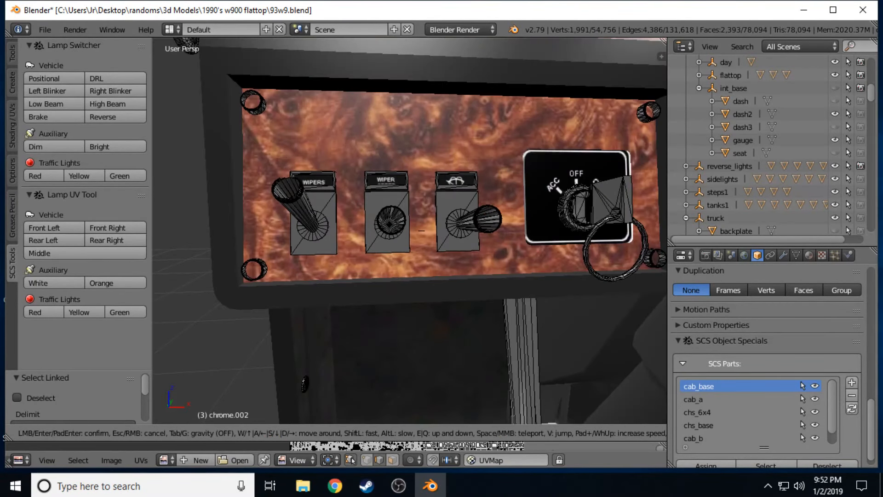
pyautogui.click(390, 225)
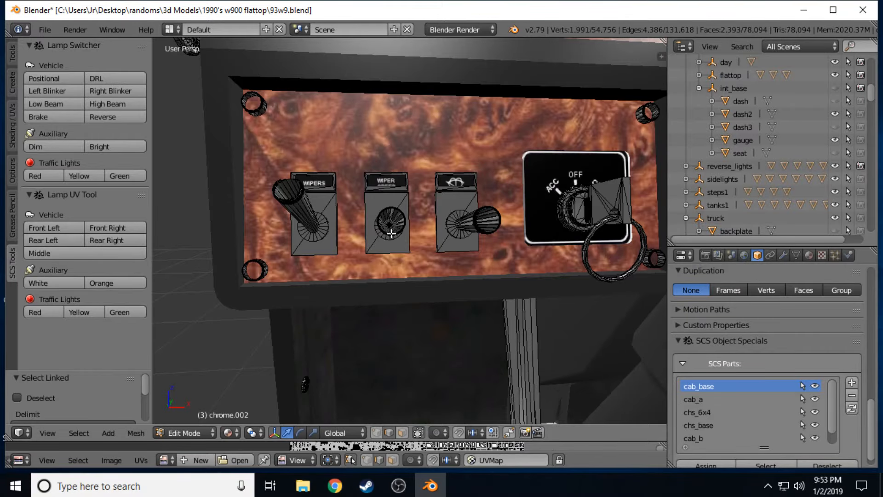
# Examine the dash from the selected knobs and toggle rows across the turbo boost gauges to the pedal area.
pyautogui.hotkey('shift', 'f')
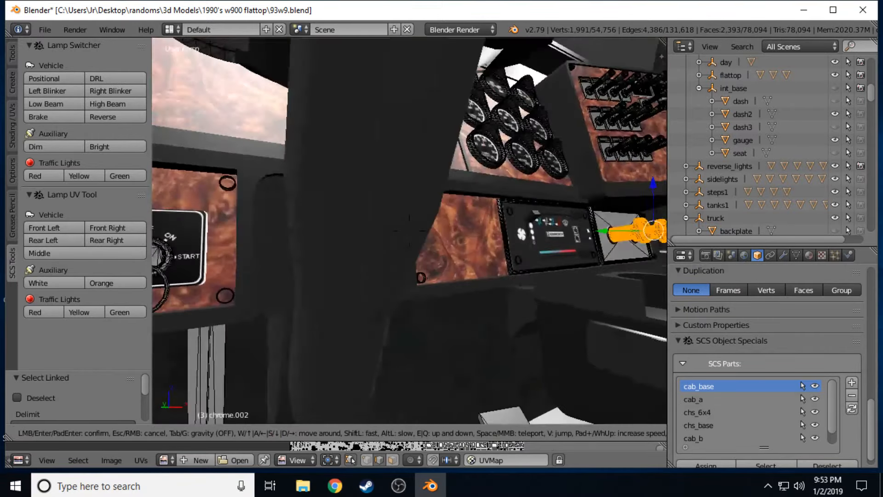
pyautogui.press('d')
pyautogui.press('e')
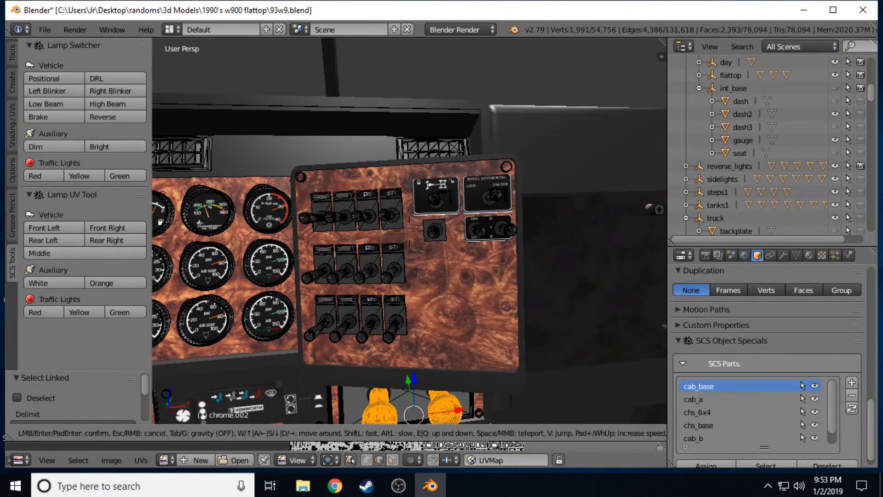
pyautogui.press('s')
pyautogui.press('a')
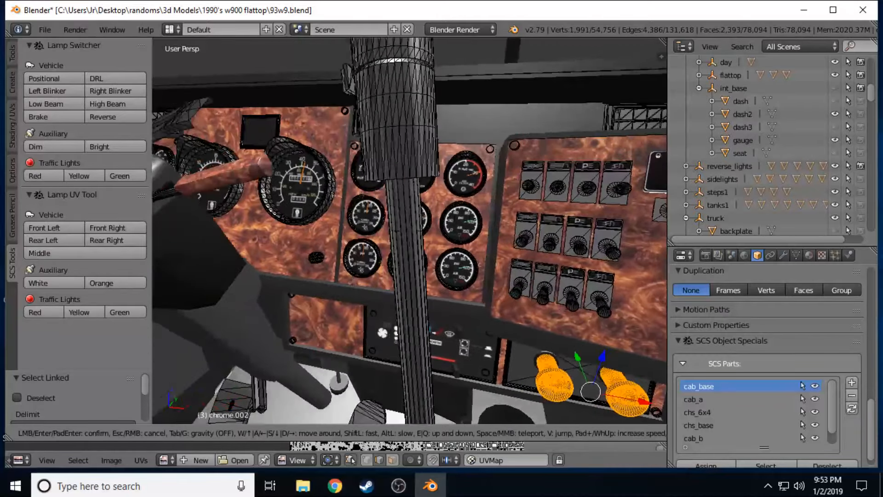
pyautogui.press('w')
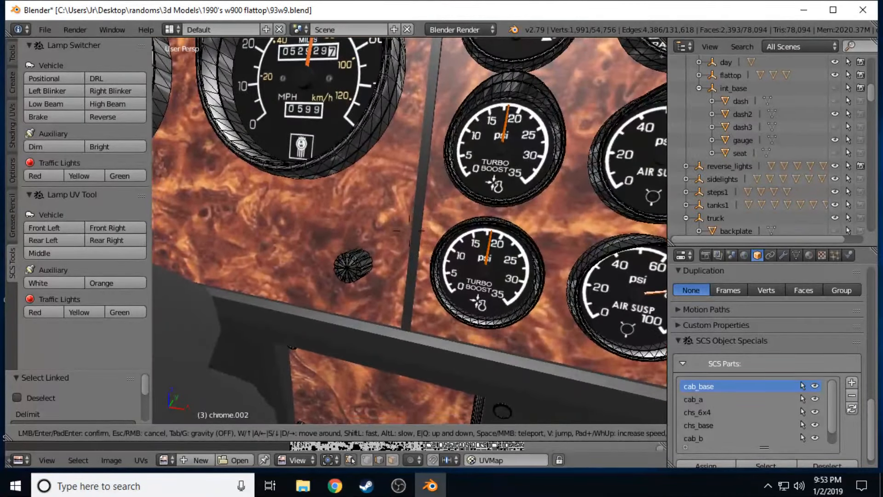
pyautogui.press('s')
pyautogui.press('a')
pyautogui.press('w')
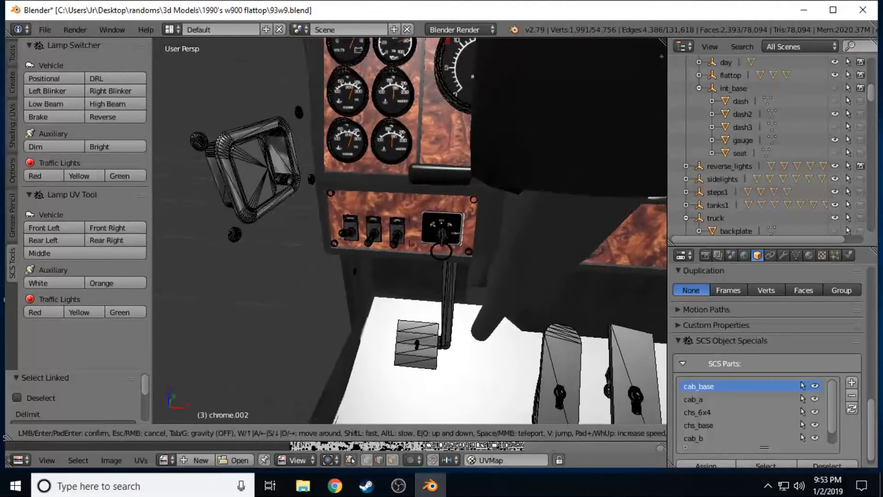
# Compare the wiper switch levers with the toggles on the wheel differential plate and the switch rows beside it.
pyautogui.press('w')
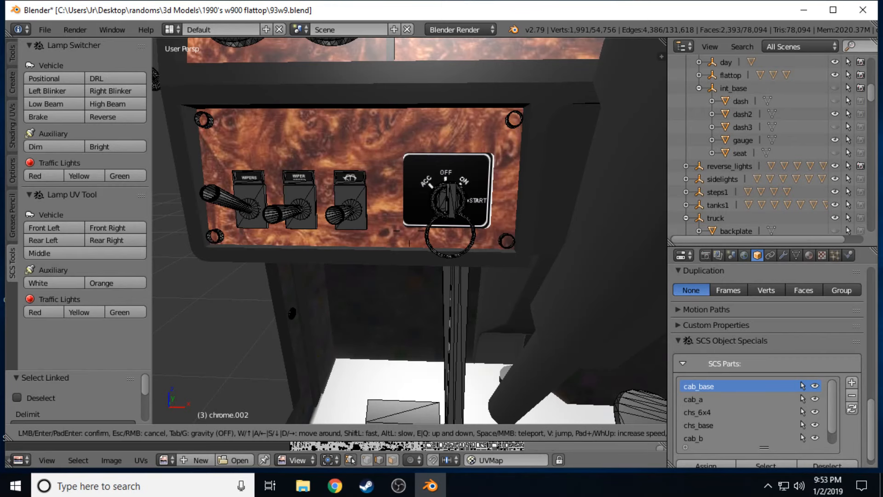
pyautogui.press('s')
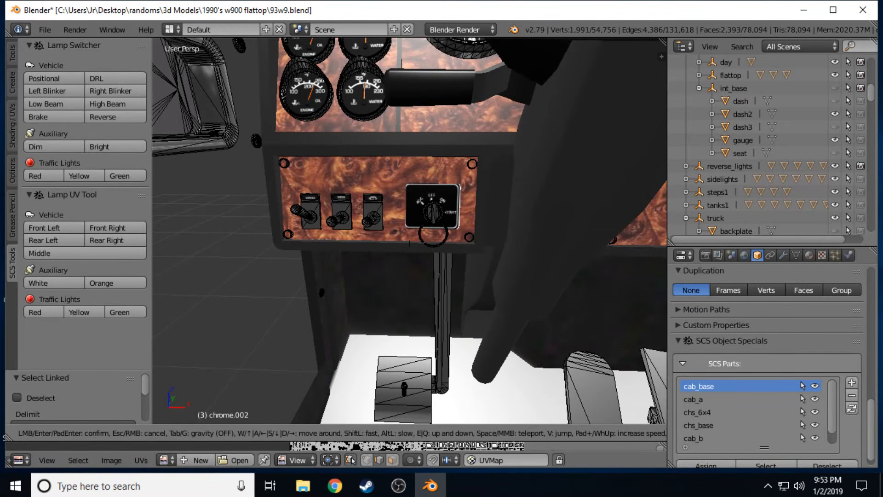
pyautogui.press('s')
pyautogui.press('d')
pyautogui.press('w')
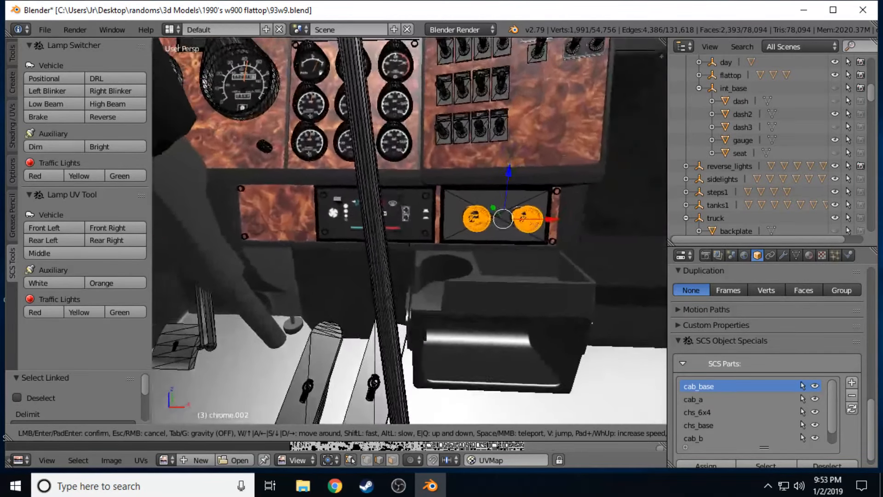
pyautogui.press('e')
pyautogui.press('w')
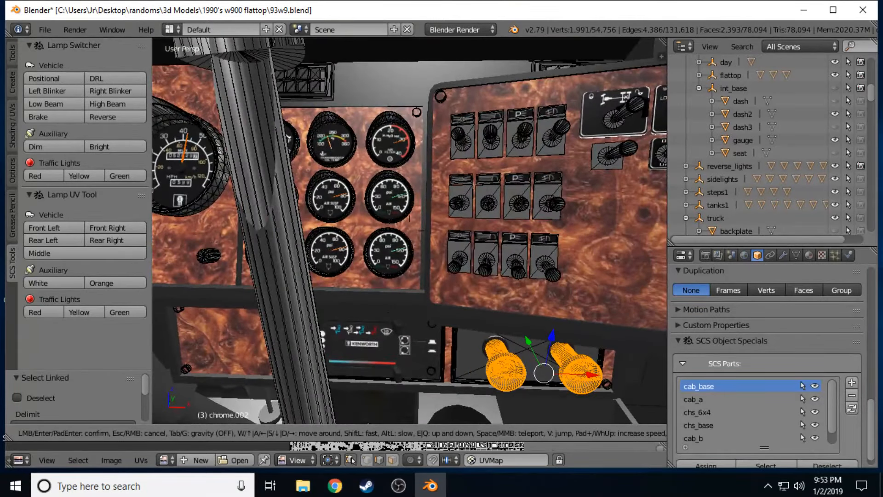
pyautogui.press('w')
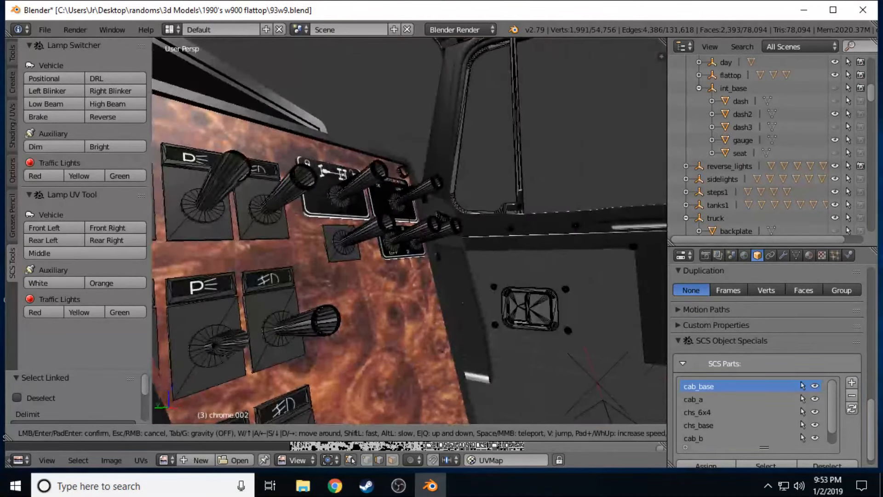
pyautogui.press('w')
pyautogui.press('Return')
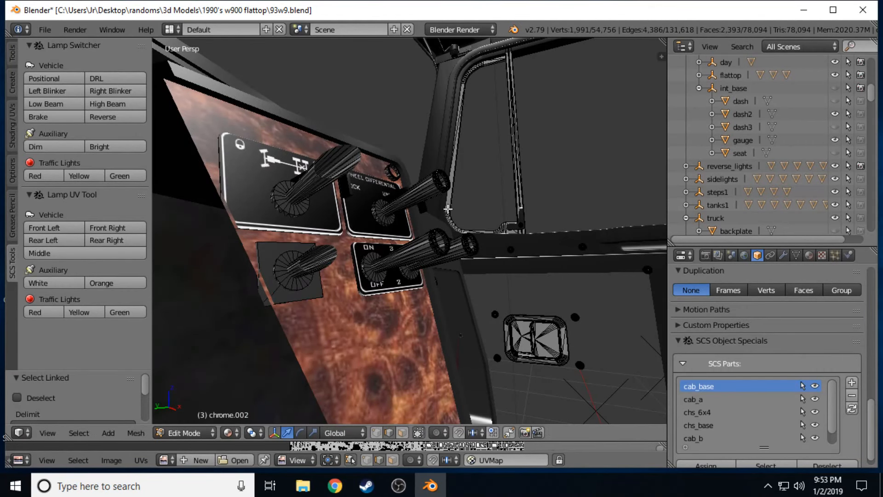
# Show the viewport in wireframe and add the wheel differential lever and the nearer lever on the plate below it to the selection.
pyautogui.press('z')
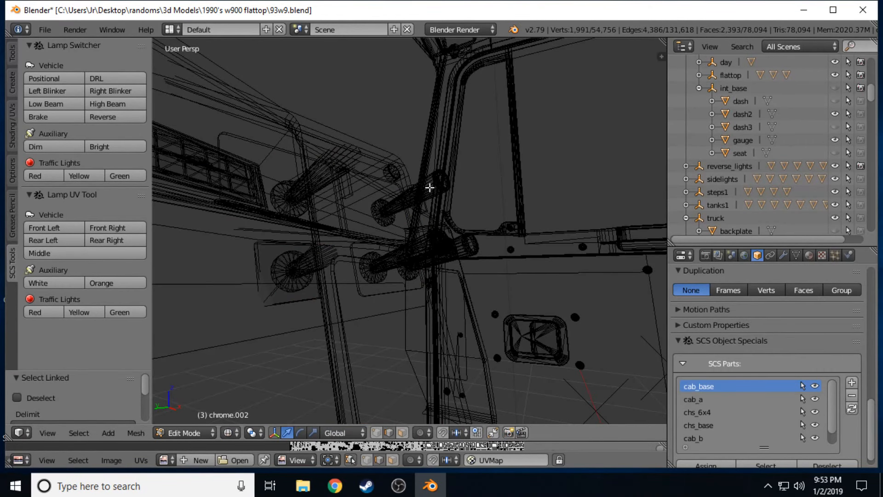
pyautogui.hotkey('shift', 'f')
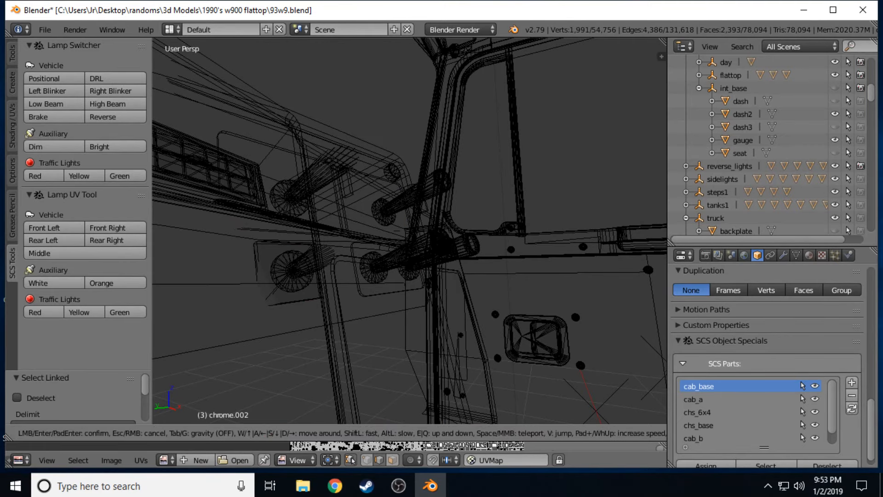
pyautogui.press('d')
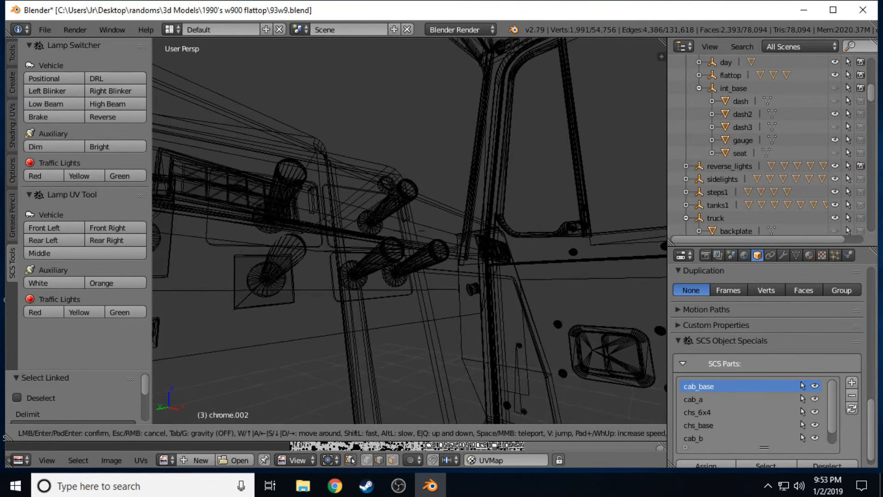
pyautogui.click(397, 220)
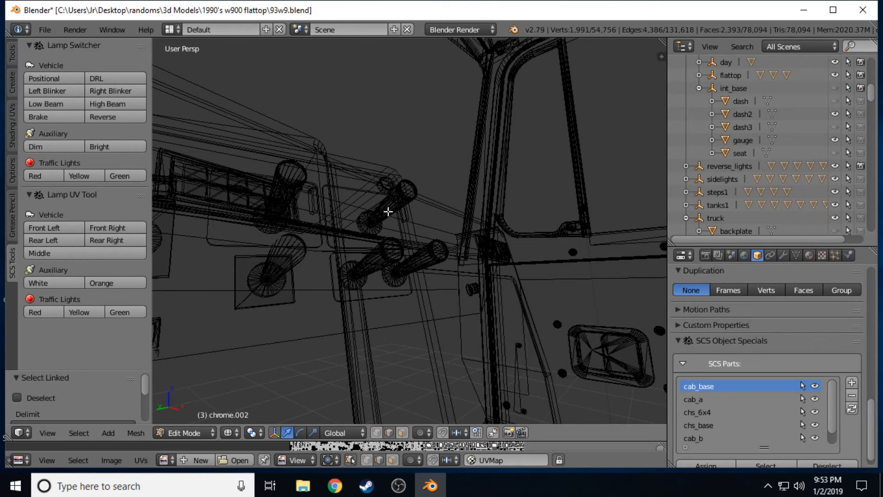
pyautogui.press('l')
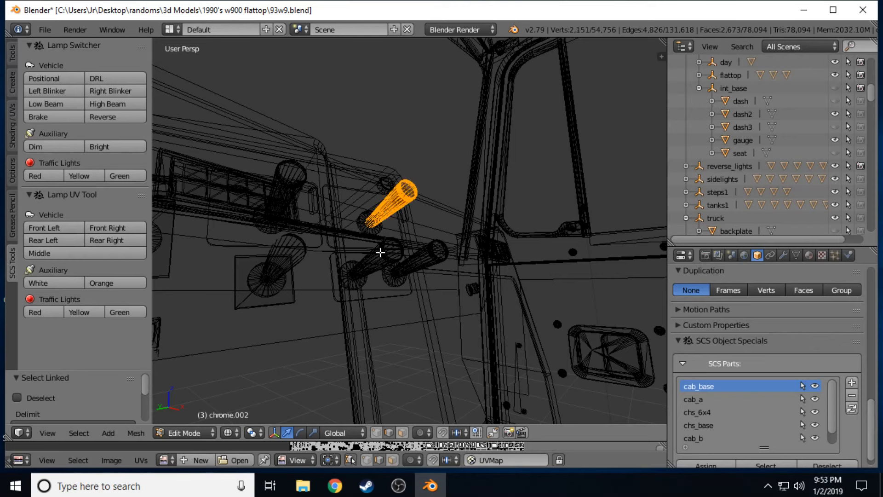
pyautogui.press('l')
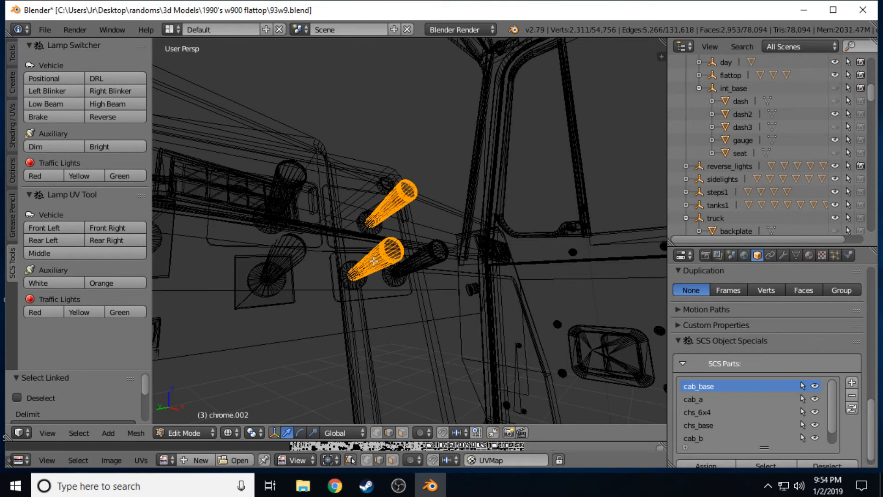
# Add the middle lever of the wiper switch panel to the selection, undoing the pick of the lever next to it.
pyautogui.hotkey('shift', 'f')
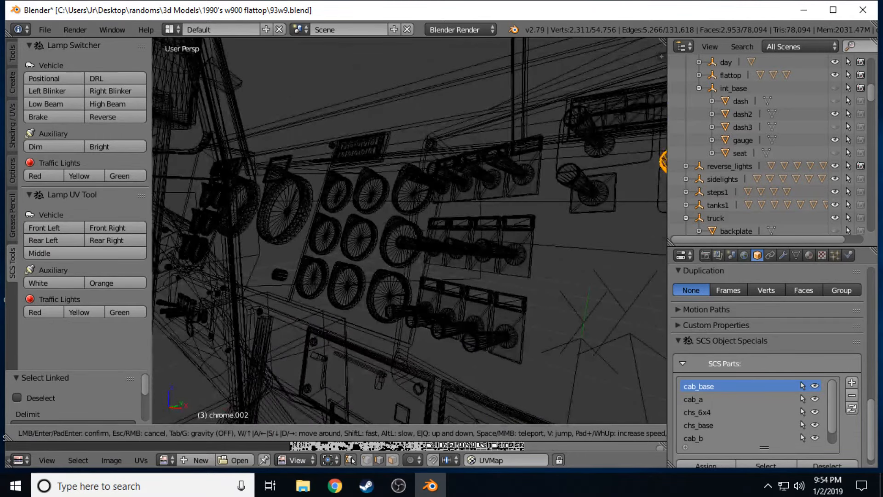
pyautogui.press('w')
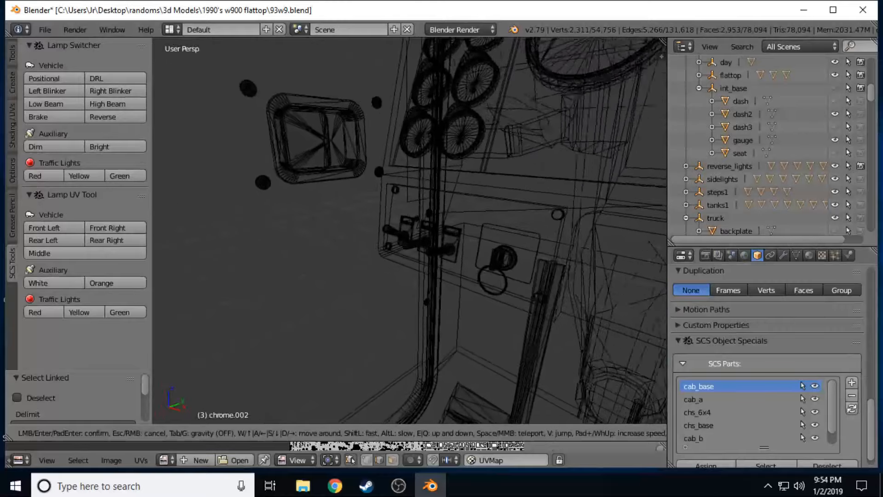
pyautogui.press('s')
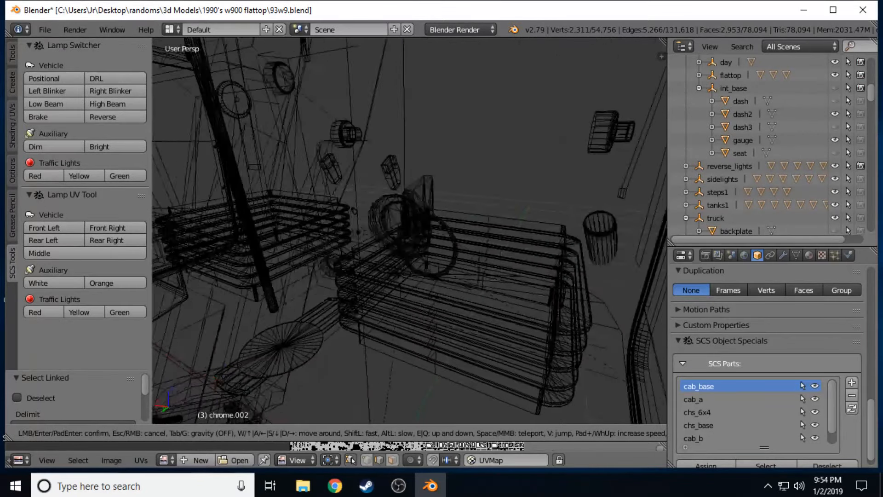
pyautogui.click(409, 231)
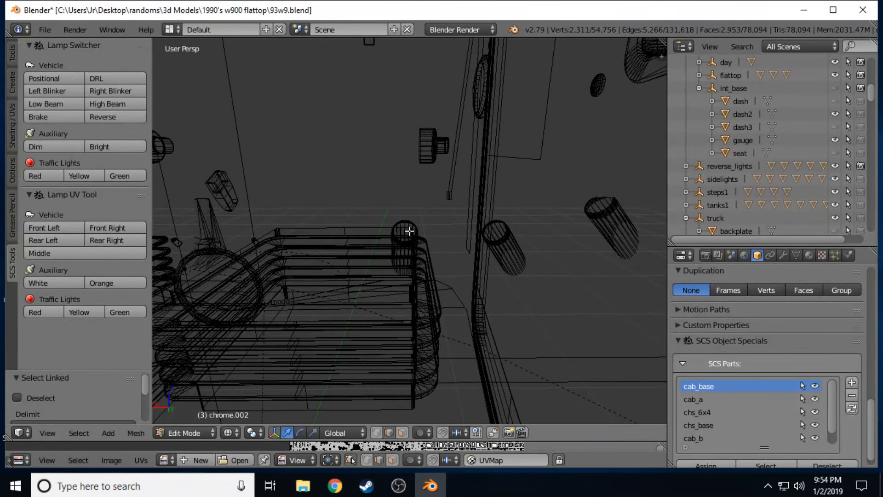
pyautogui.press('l')
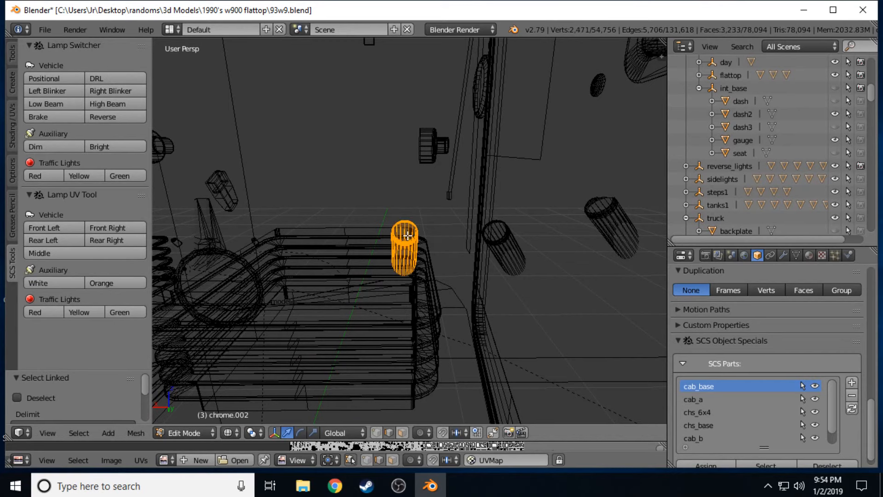
pyautogui.hotkey('ctrl', 'z')
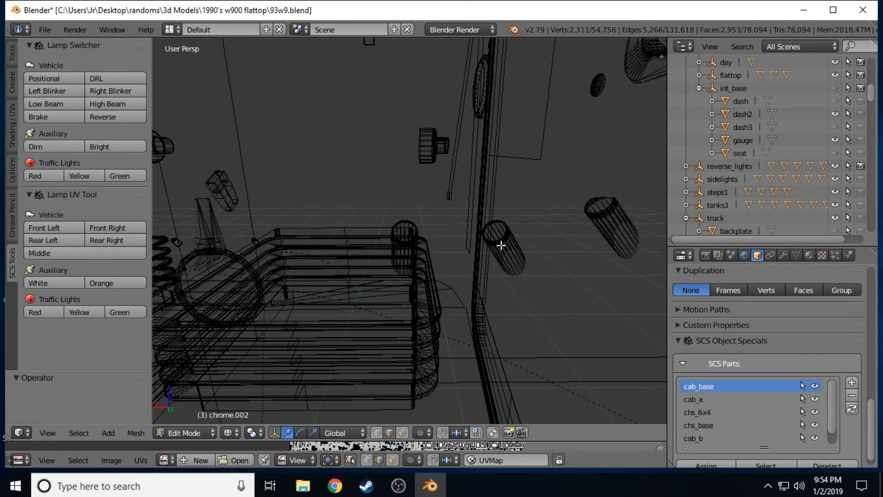
pyautogui.press('l')
# Examine the selected levers and knobs in wireframe, from the wiper panel to the console under the knobs and the toggle rows.
pyautogui.hotkey('shift', 'f')
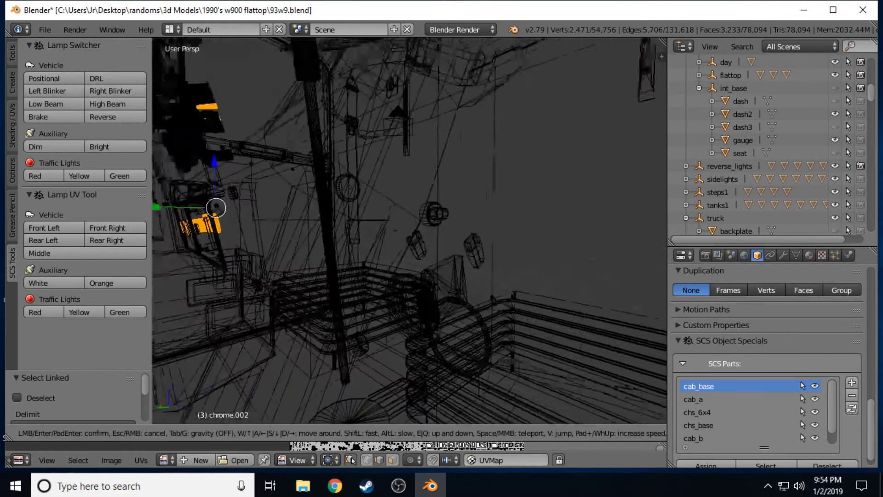
pyautogui.press('w')
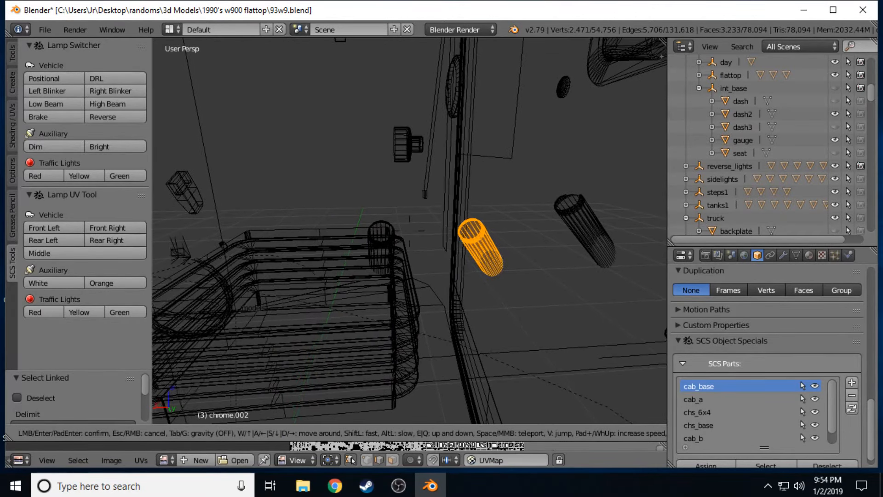
pyautogui.press('w')
pyautogui.press('s')
pyautogui.press('w')
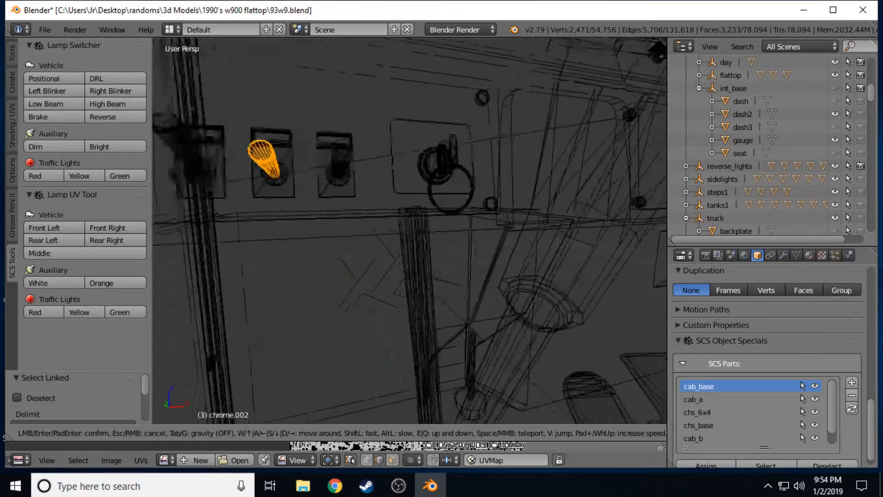
pyautogui.press('s')
pyautogui.press('w')
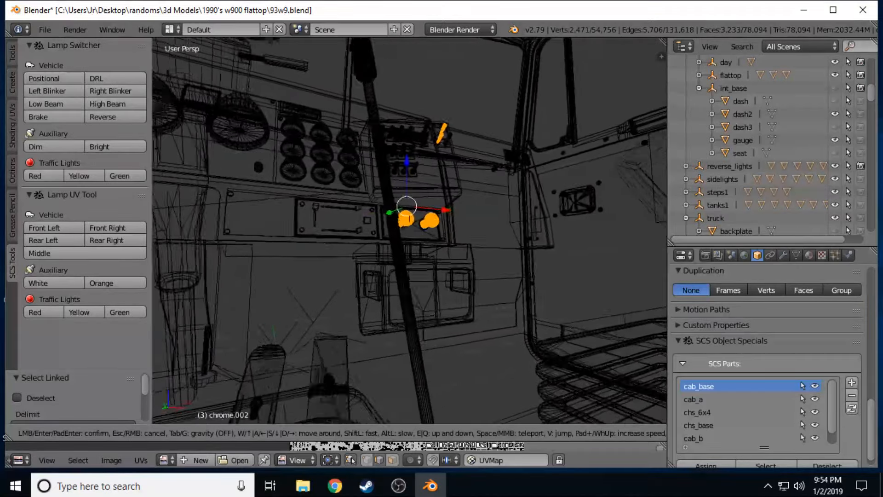
pyautogui.press('w')
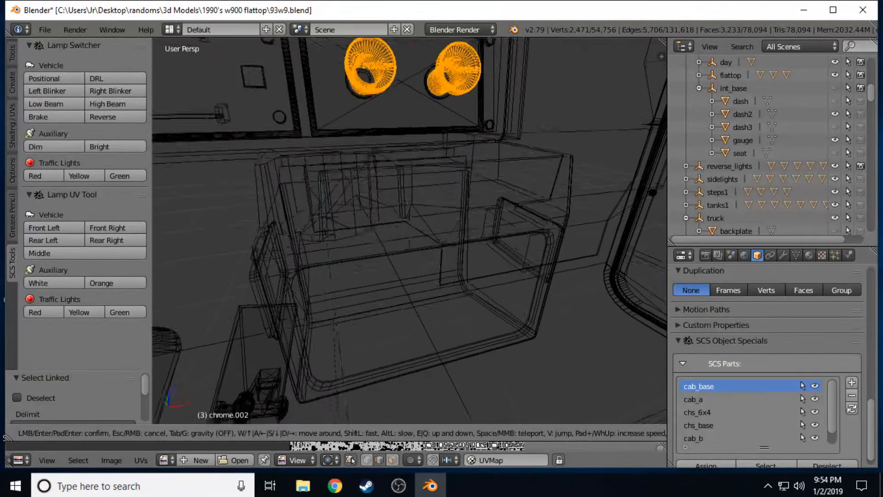
pyautogui.press('s')
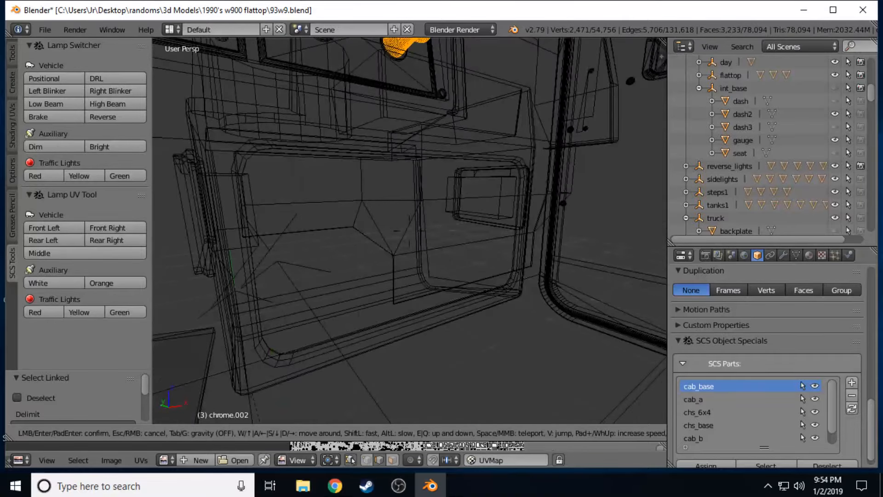
pyautogui.press('s')
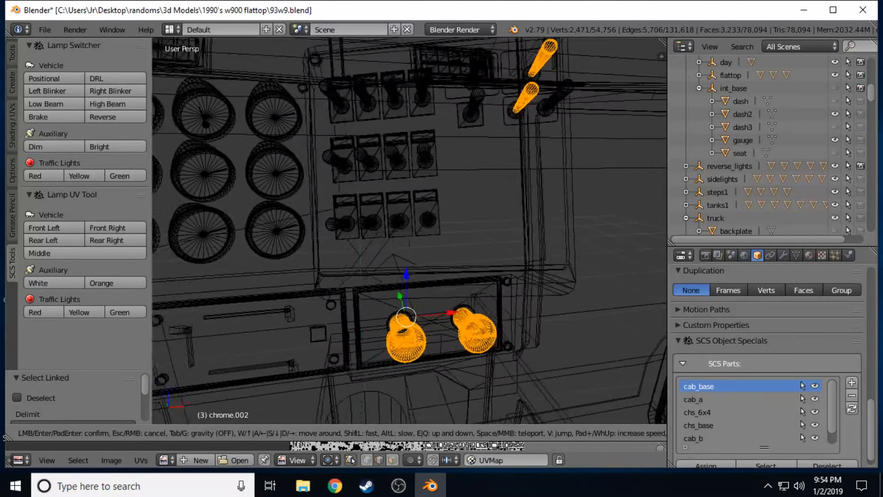
# Examine the selected levers and knobs against the dash switch panel, first in wireframe and with the textures shown.
pyautogui.press('w')
pyautogui.press('s')
pyautogui.press('w')
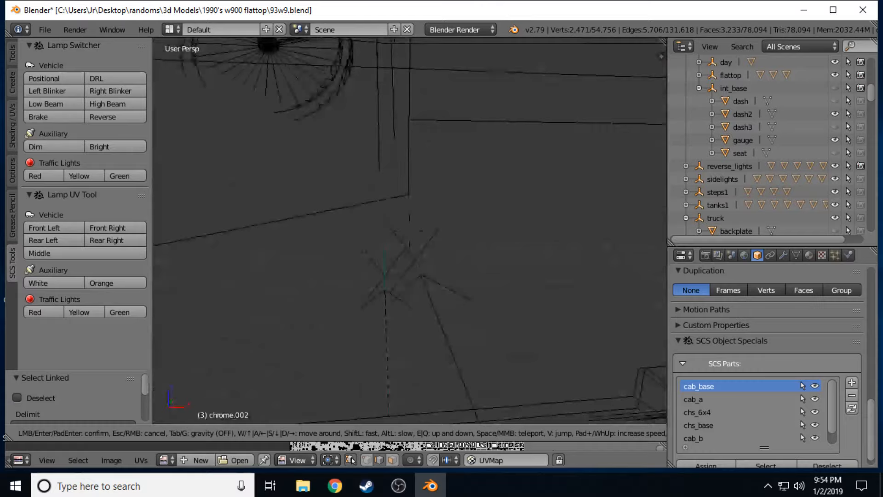
pyautogui.press('s')
pyautogui.press('s')
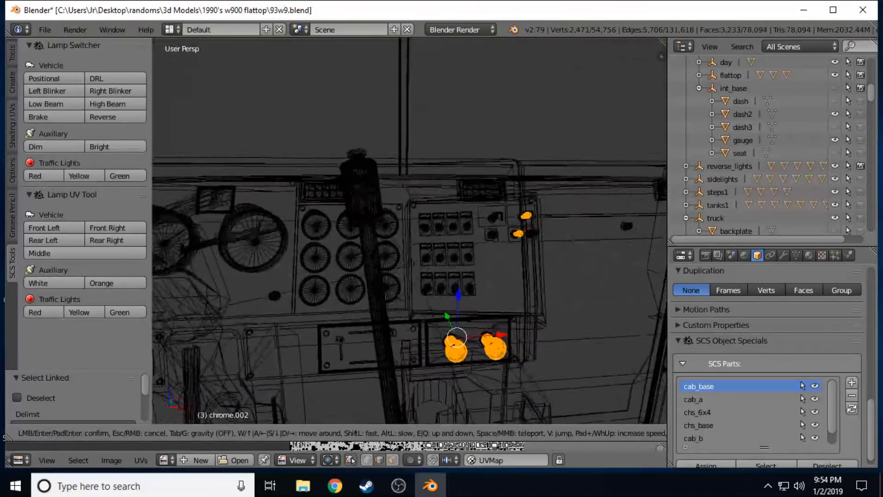
pyautogui.press('w')
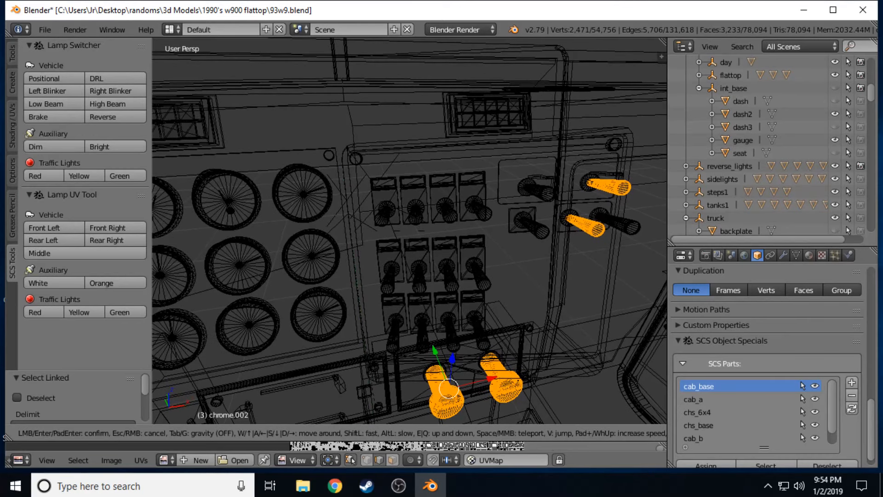
pyautogui.click(410, 231)
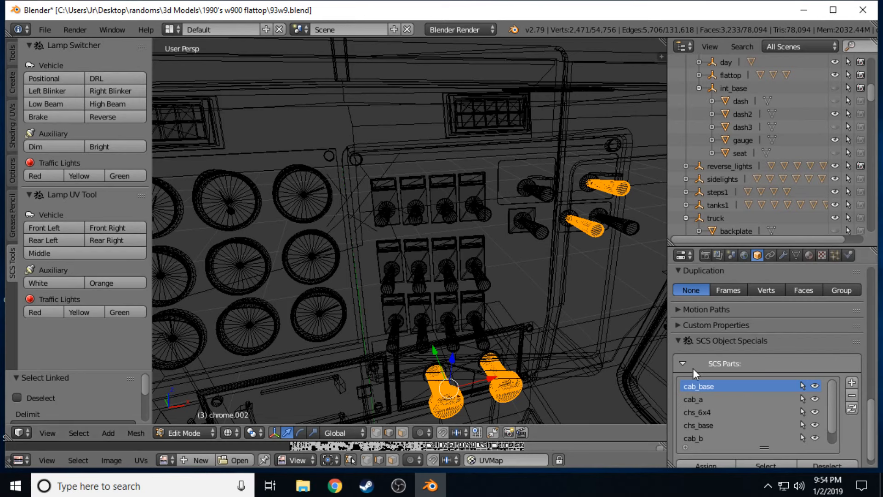
pyautogui.click(227, 433)
pyautogui.click(256, 363)
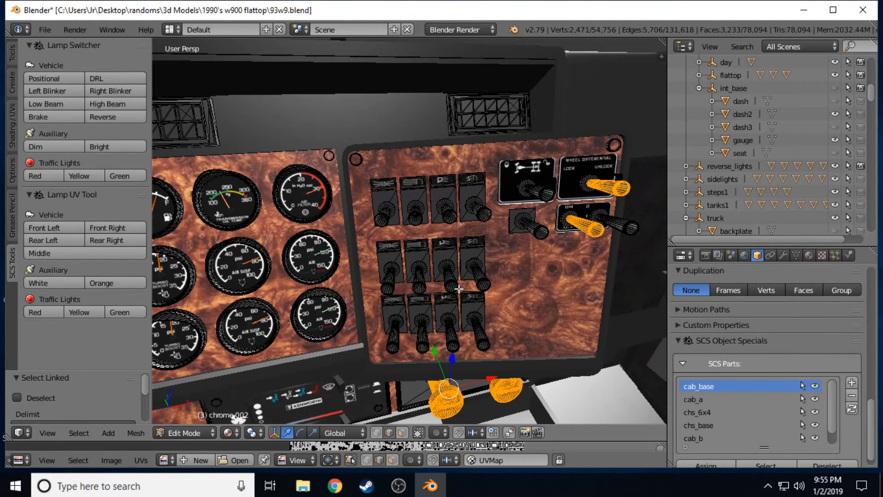
# Return the viewport to wireframe and add the first three levers of the upper toggle row to the selection.
pyautogui.press('z')
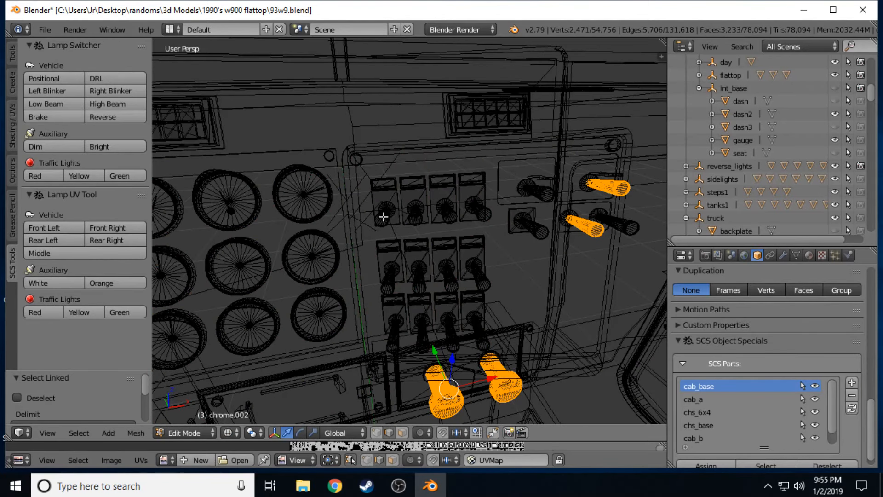
pyautogui.press('l')
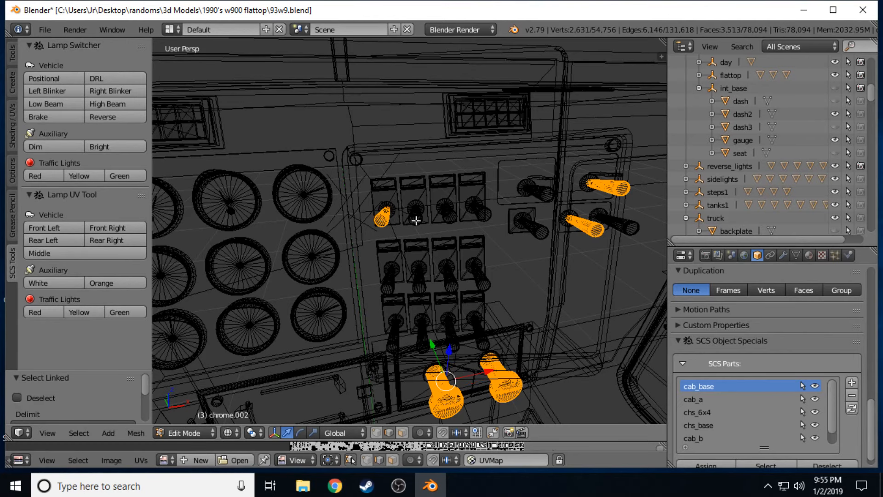
pyautogui.press('l')
pyautogui.press('l')
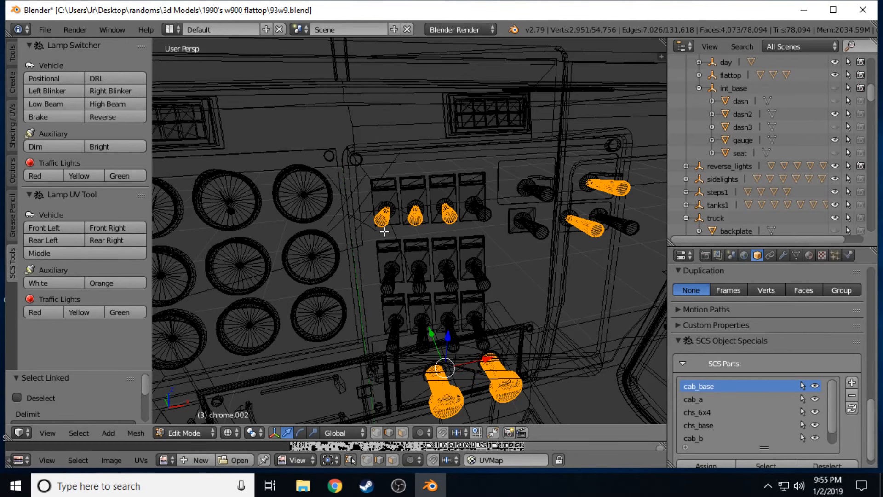
# Add the thin inner shaft of the lever on the passenger side of the steering column to the selection.
pyautogui.hotkey('shift', 'f')
pyautogui.press('d')
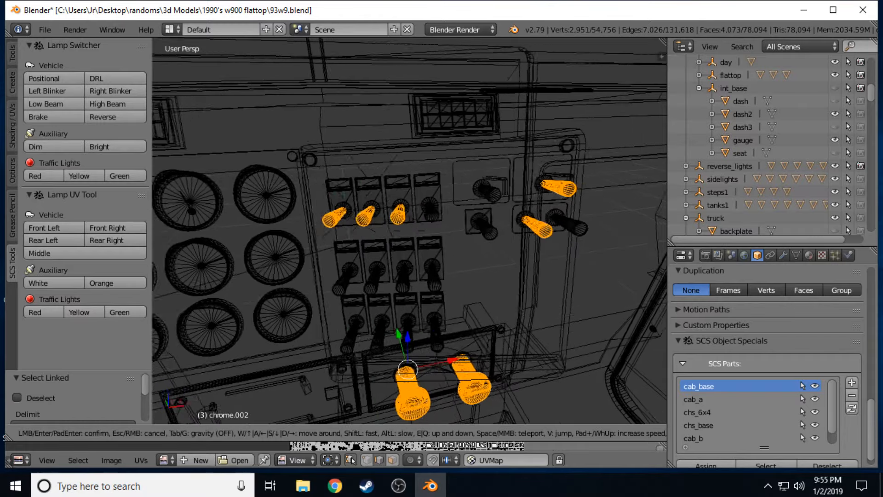
pyautogui.press('s')
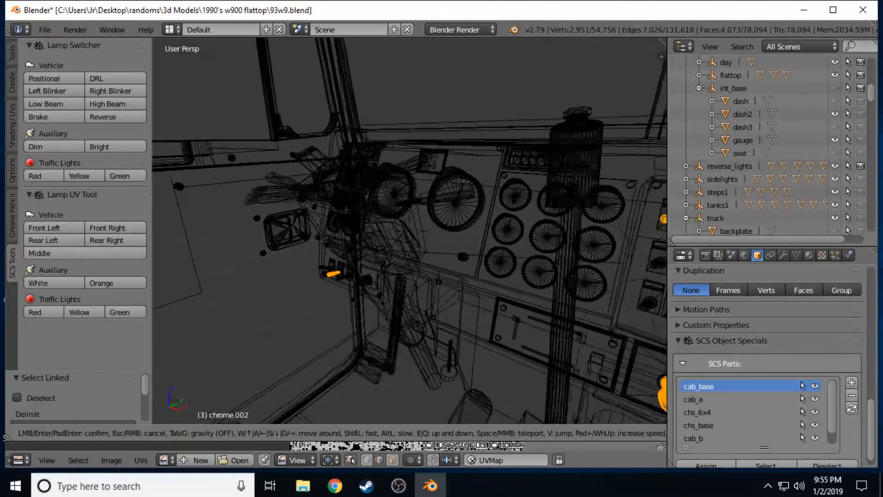
pyautogui.press('w')
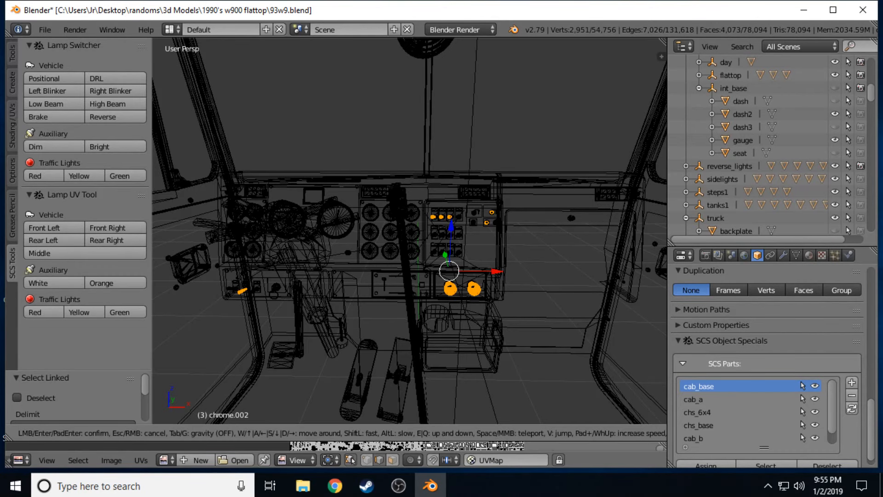
pyautogui.press('w')
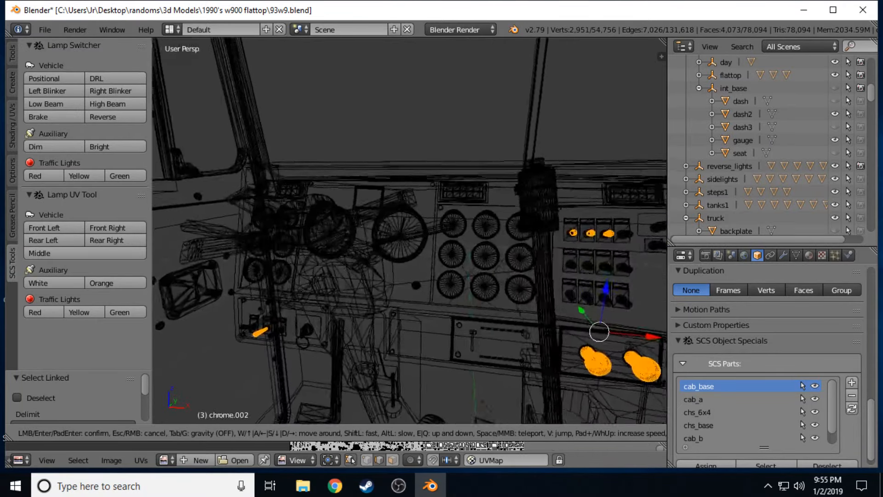
pyautogui.press('w')
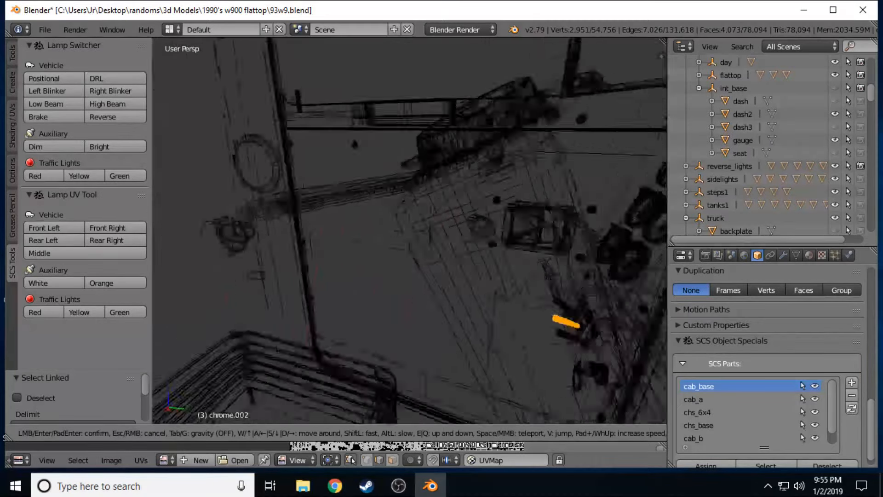
pyautogui.press('s')
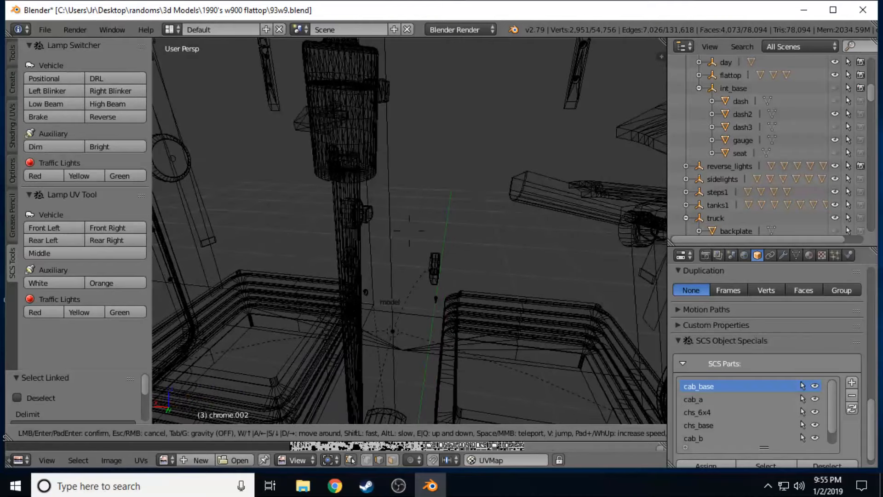
pyautogui.press('d')
pyautogui.press('d')
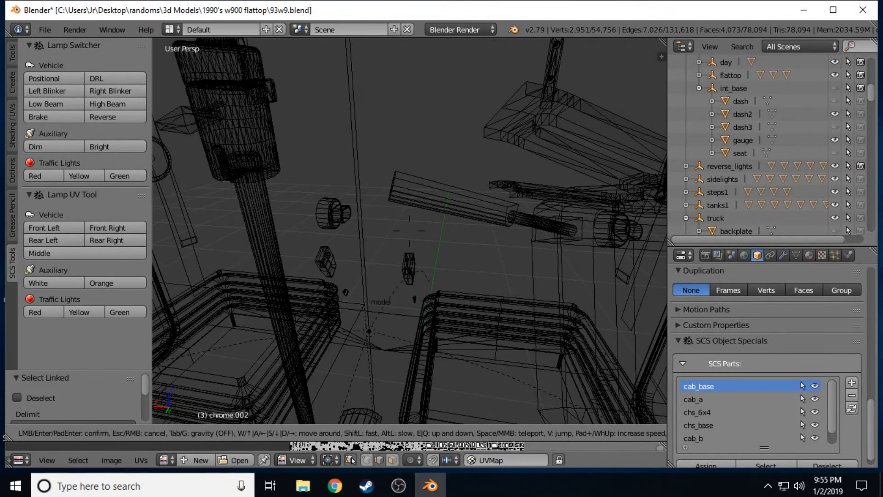
pyautogui.press('d')
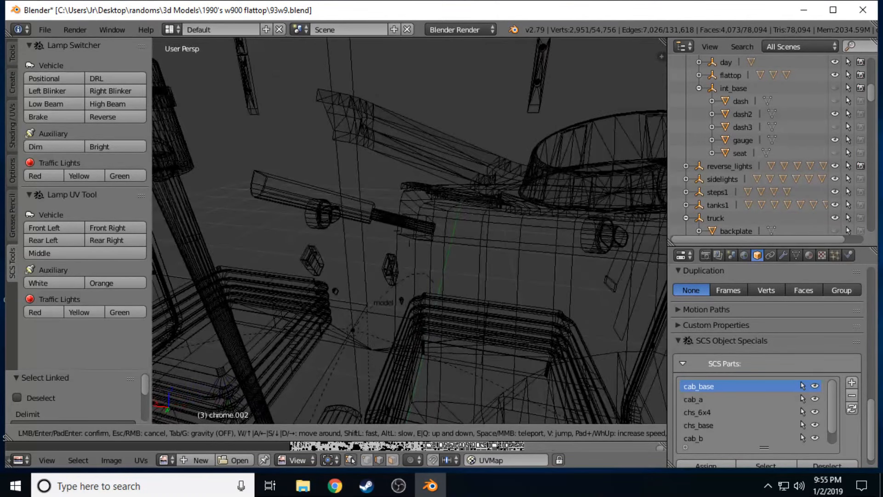
pyautogui.click(400, 224)
pyautogui.press('l')
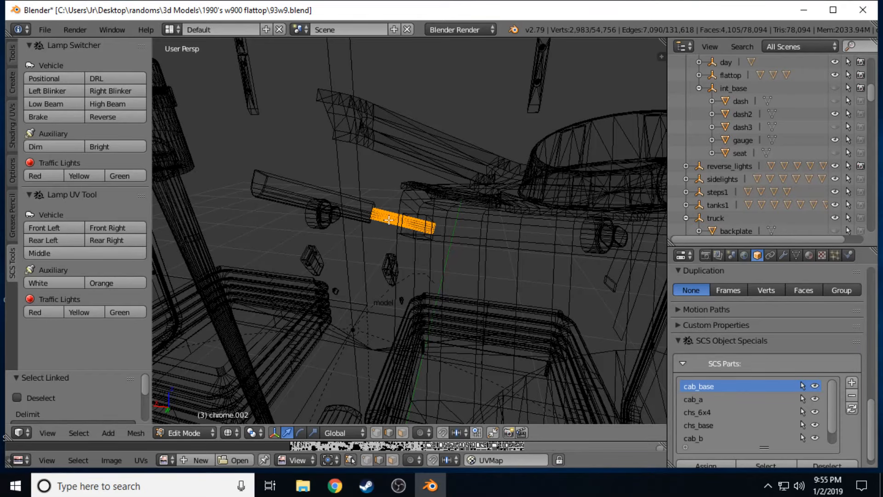
# Add two linked face sections of the wide handle on the door-side steering column stalk to the selection.
pyautogui.hotkey('shift', 'f')
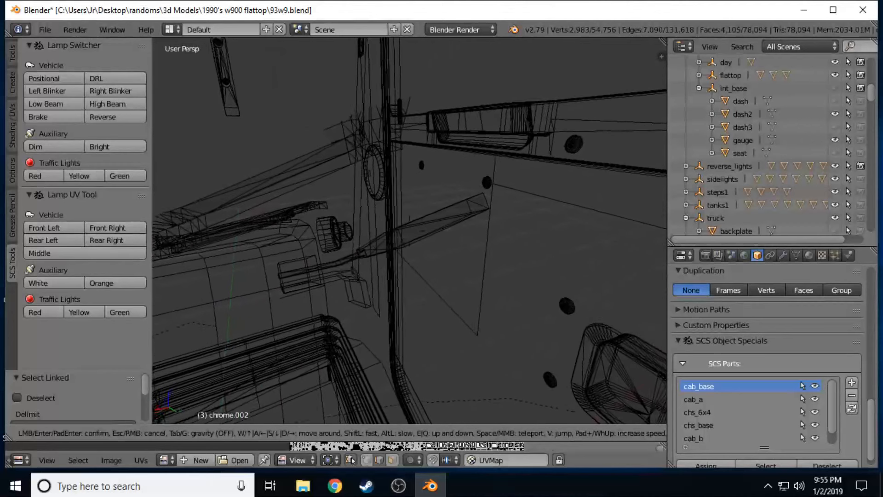
pyautogui.click(410, 231)
pyautogui.press('l')
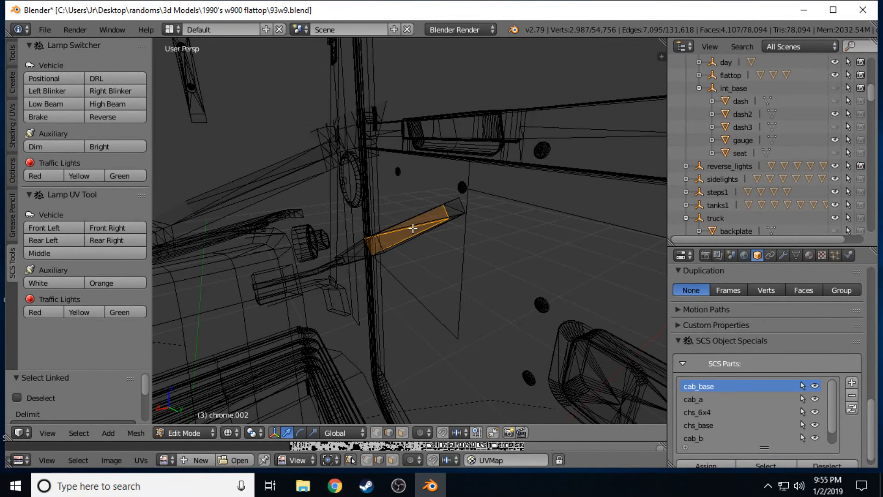
pyautogui.press('l')
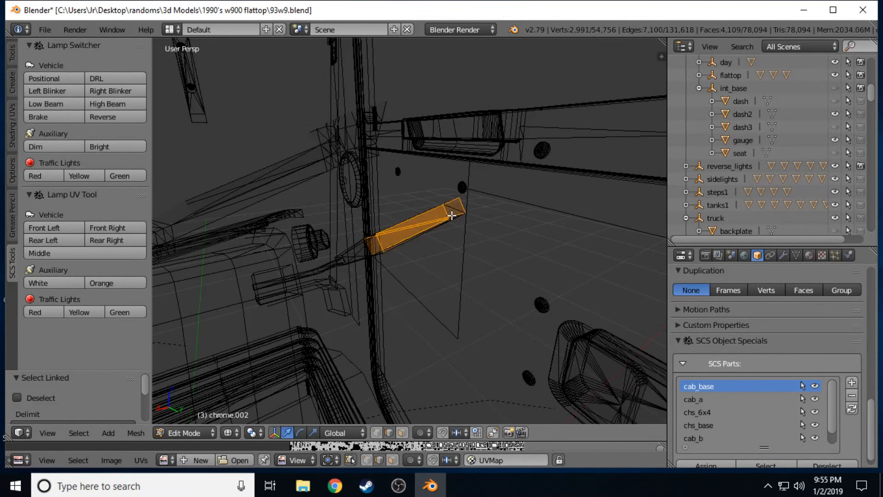
# Circle-select more faces along the door-side stalk's wide handle, up to where it narrows into the arm.
pyautogui.press('c')
pyautogui.click(428, 224)
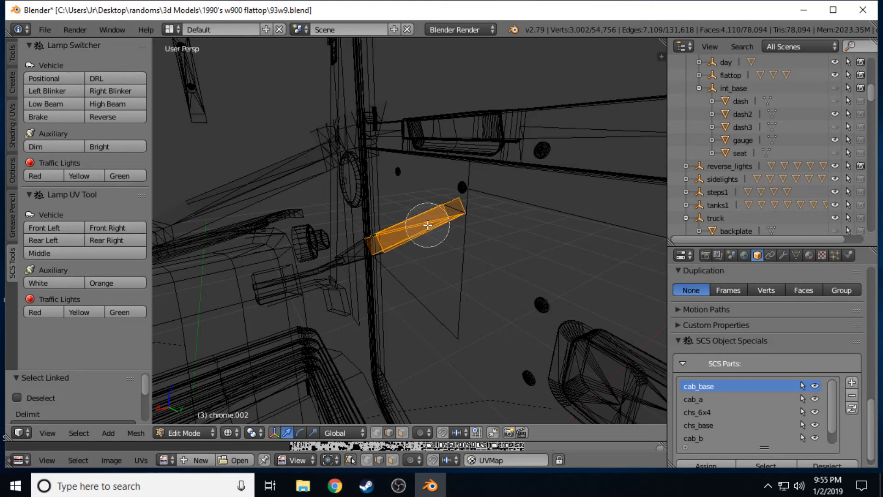
pyautogui.moveTo(423, 224); pyautogui.dragTo(353, 249)
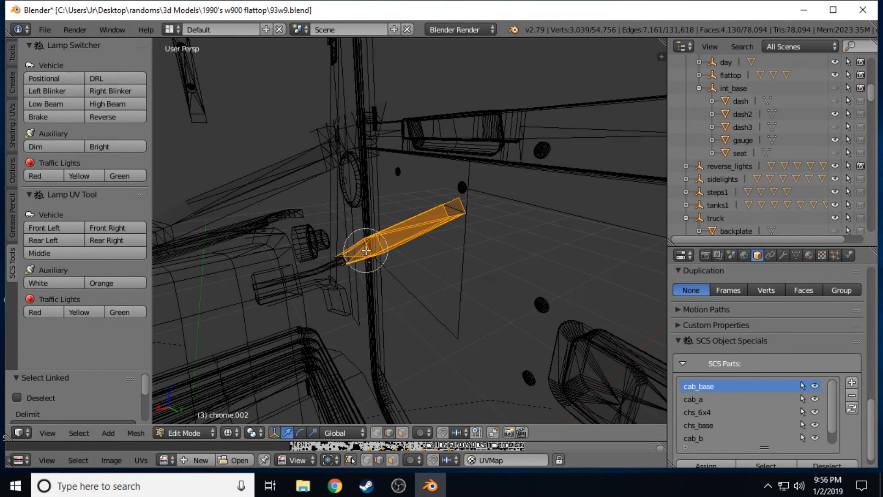
pyautogui.rightClick(366, 251)
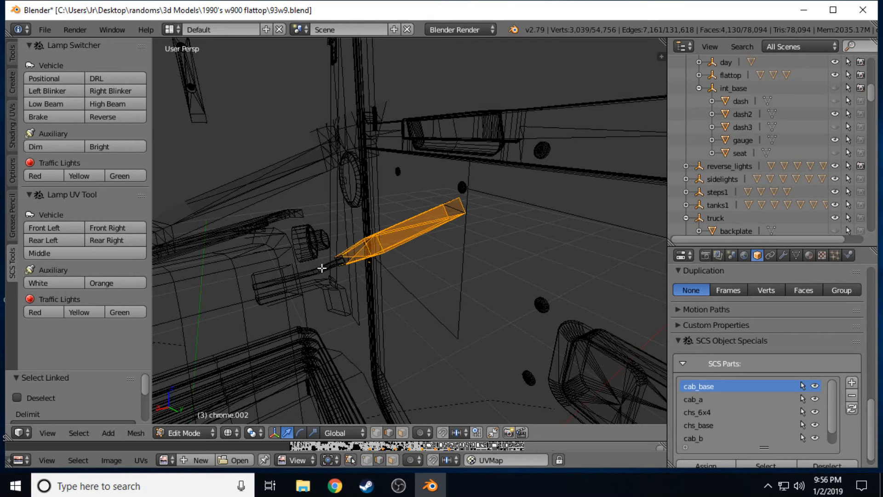
# Add the door-side stalk's slim arm and the missing faces at its handle end to the selection.
pyautogui.press('l')
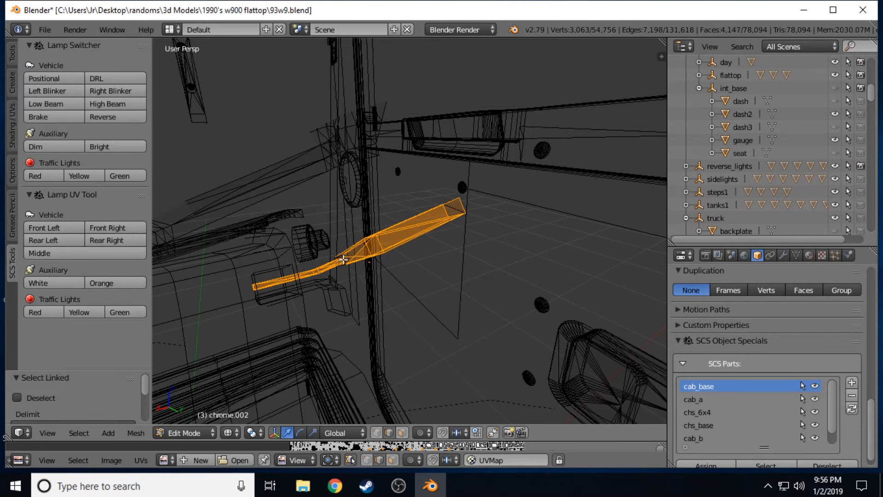
pyautogui.press('l')
pyautogui.keyDown('shift'); pyautogui.rightClick(454, 207); pyautogui.keyUp('shift')
# Inspect the door-side column stalk from several angles for faces still missing from the selection.
pyautogui.hotkey('shift', 'f')
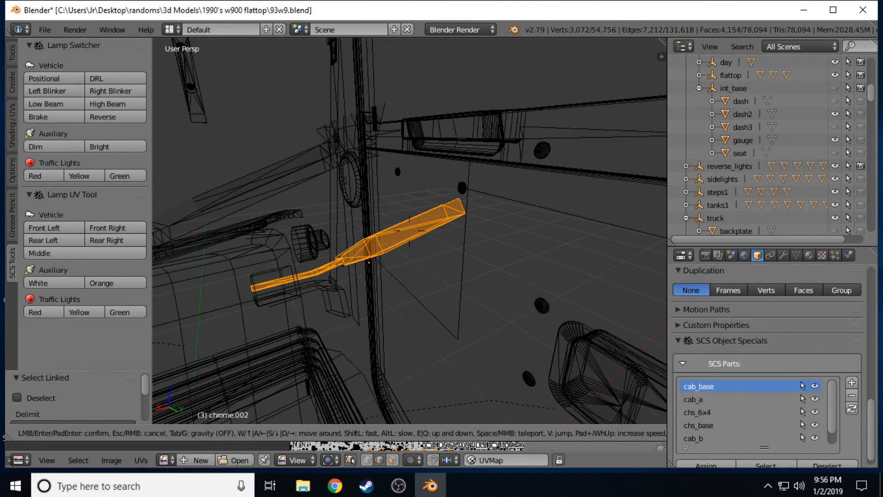
pyautogui.press('w')
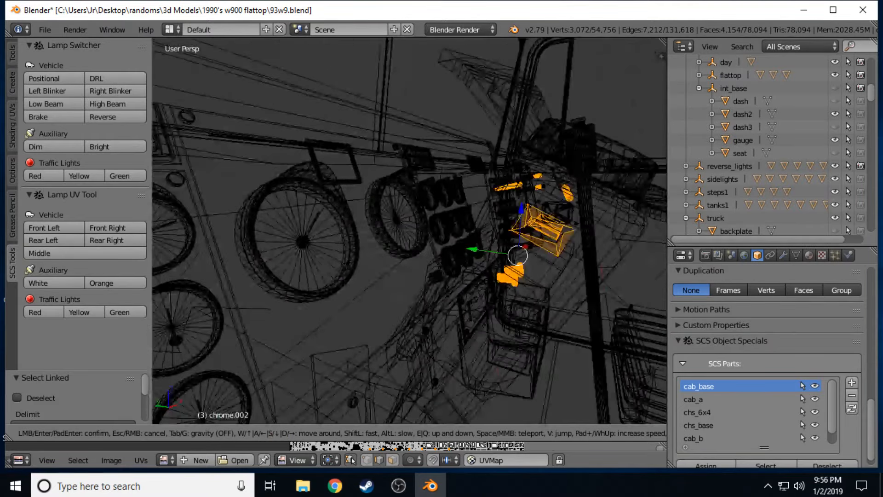
pyautogui.press('s')
pyautogui.press('d')
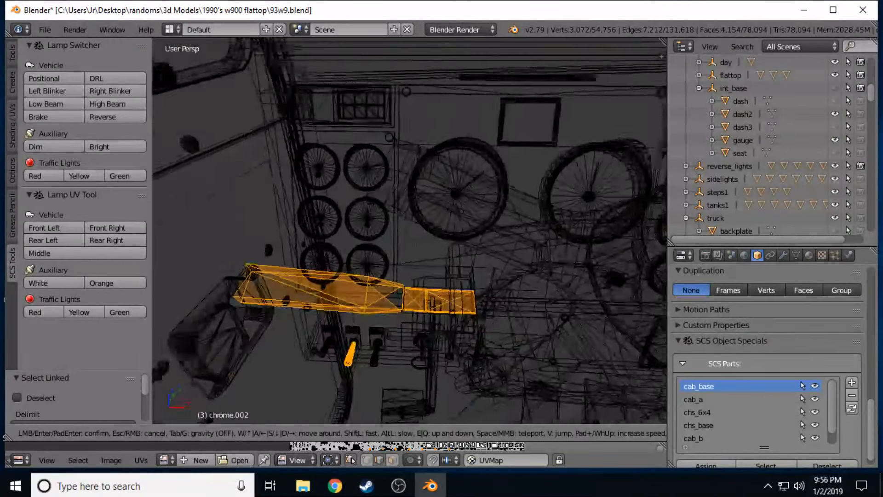
pyautogui.press('d')
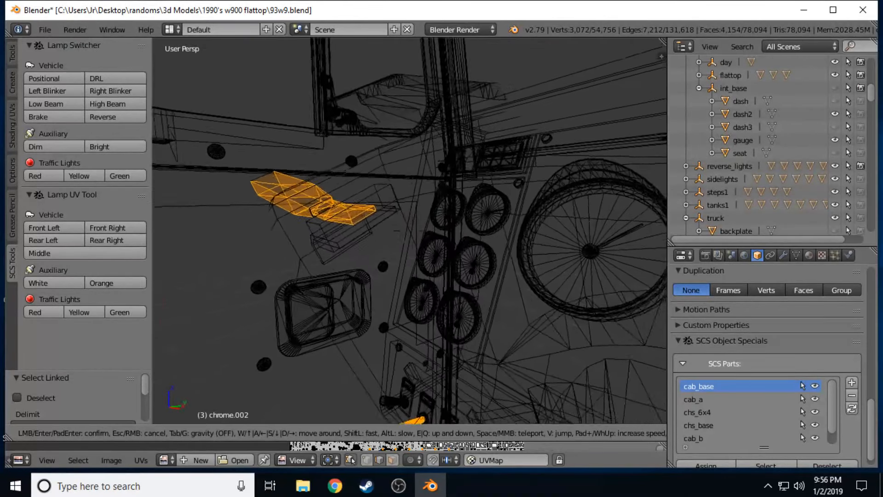
pyautogui.press('a')
pyautogui.press('a')
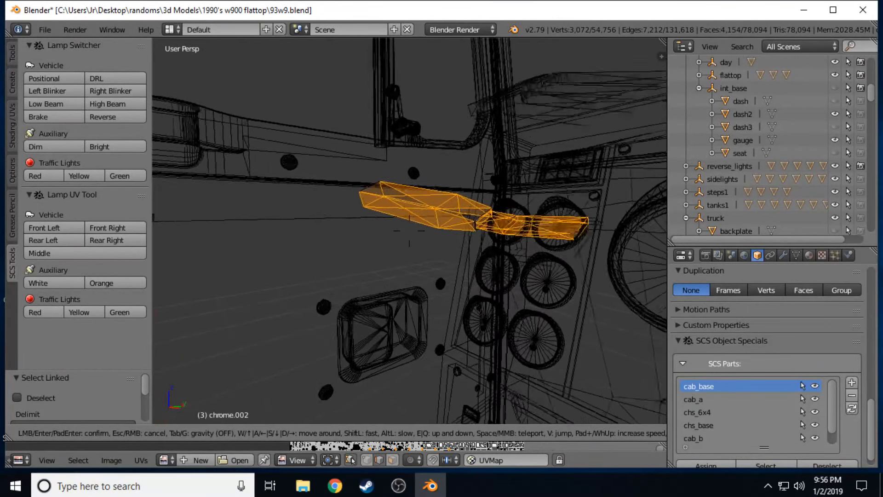
pyautogui.press('d')
pyautogui.press('d')
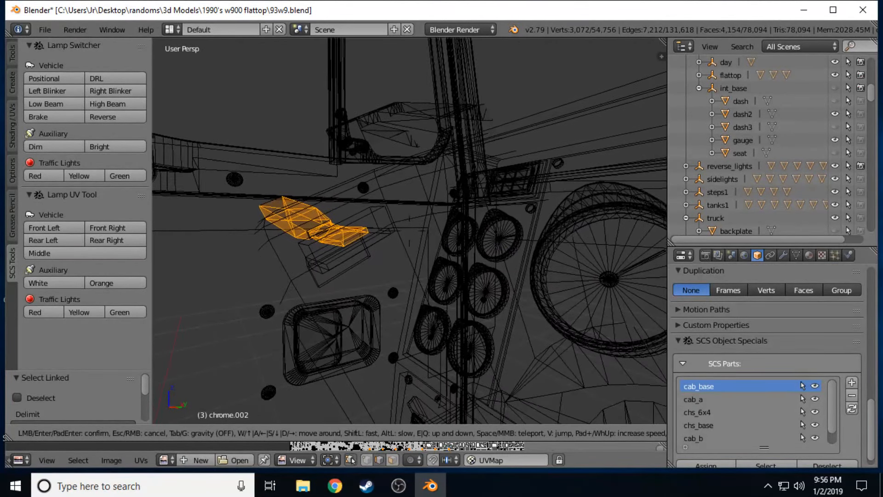
pyautogui.press('a')
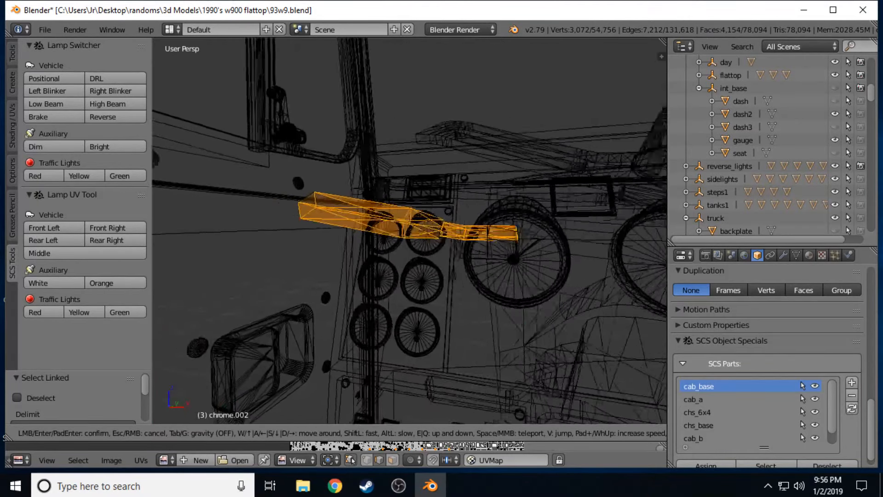
pyautogui.press('d')
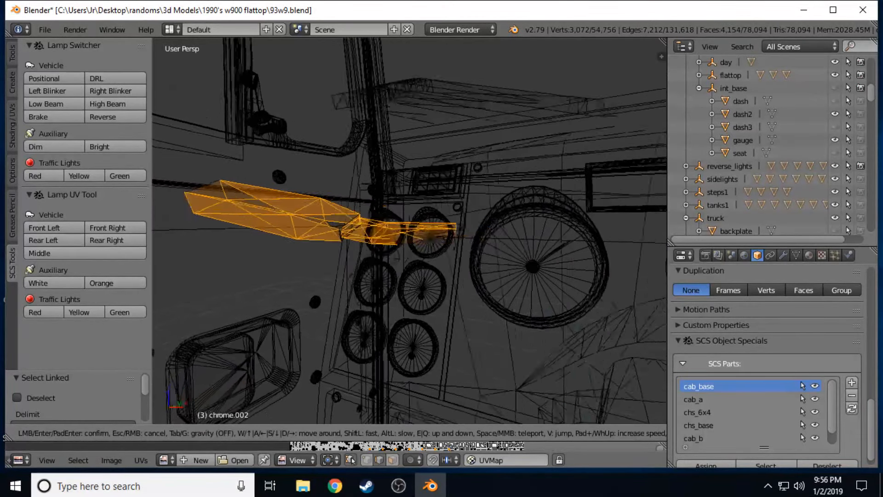
# Circle-select the missing faces where the door-side stalk's wide handle meets its slim arm.
pyautogui.press('w')
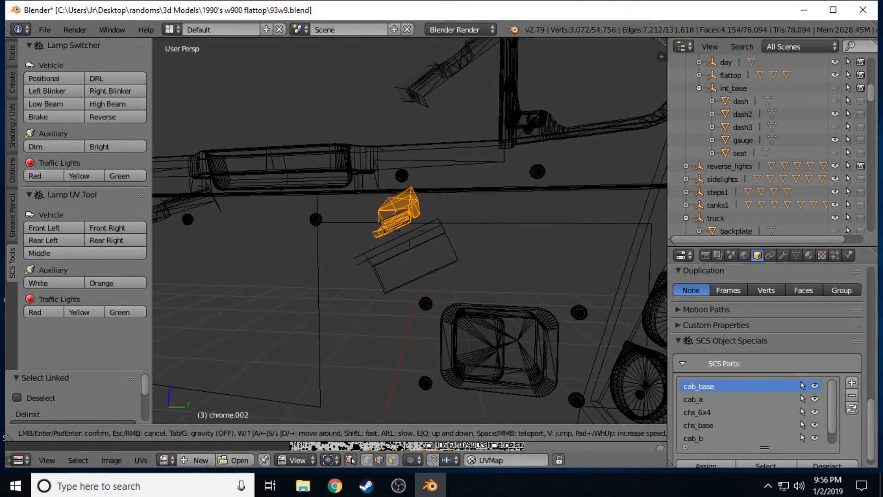
pyautogui.click(409, 230)
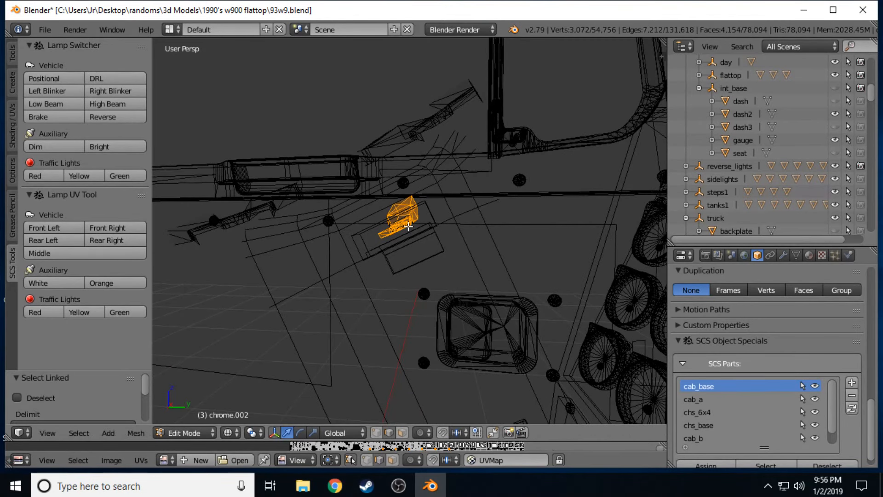
pyautogui.press('c')
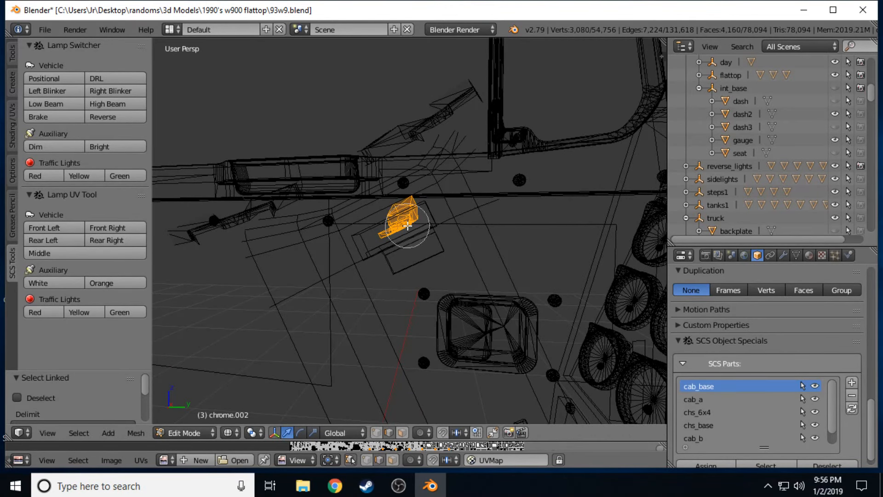
pyautogui.click(394, 231)
pyautogui.moveTo(394, 230); pyautogui.dragTo(408, 216)
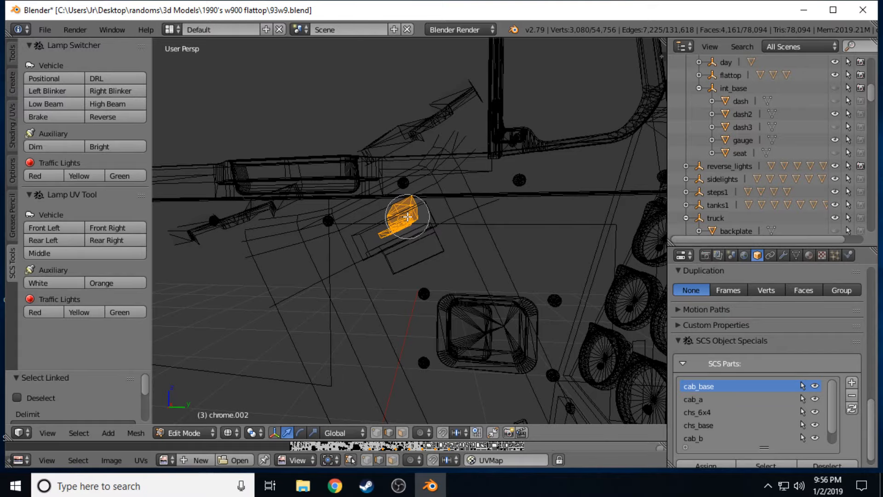
pyautogui.rightClick(402, 222)
# Separate the selected knobs, switch levers and column stalks from chrome.002 into a new mesh.
pyautogui.hotkey('shift', 'f')
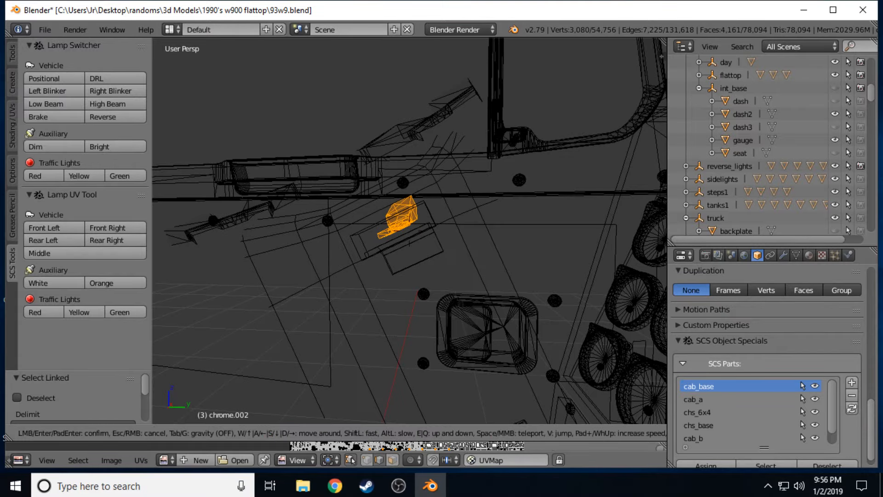
pyautogui.press('s')
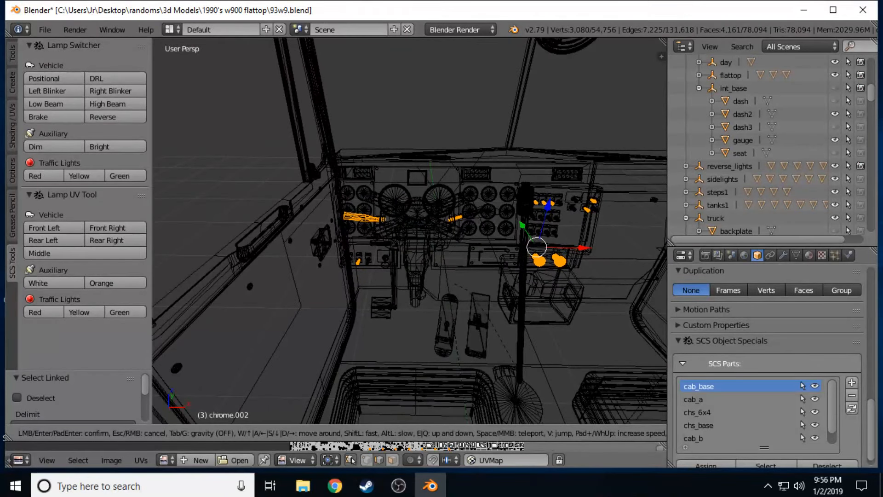
pyautogui.click(410, 231)
pyautogui.press('p')
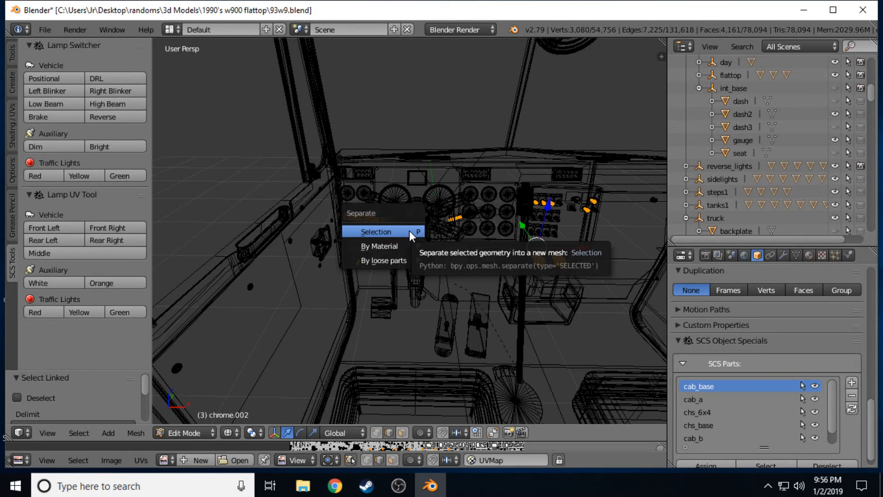
pyautogui.click(410, 230)
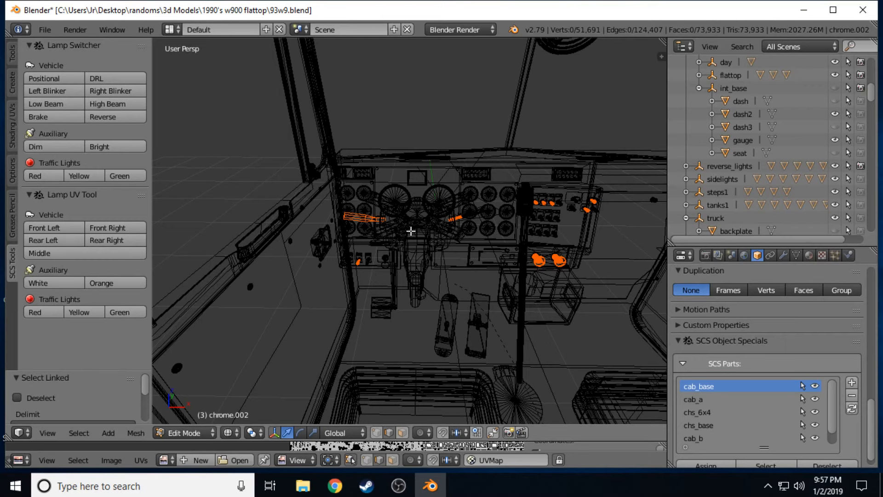
pyautogui.scroll(-5, 789, 142)
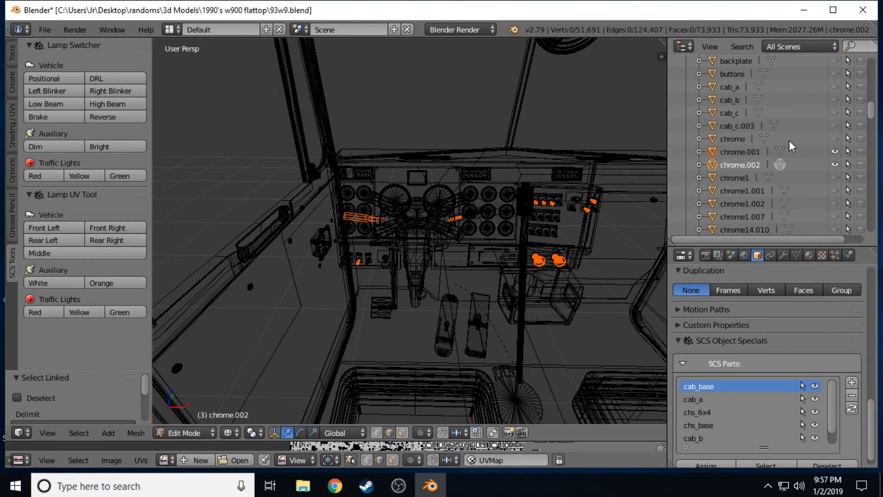
pyautogui.scroll(-1, 789, 140)
pyautogui.moveTo(713, 139)
pyautogui.mouseDown()
pyautogui.moveTo(762, 122)
pyautogui.moveTo(745, 111)
pyautogui.moveTo(711, 157)
pyautogui.mouseUp()
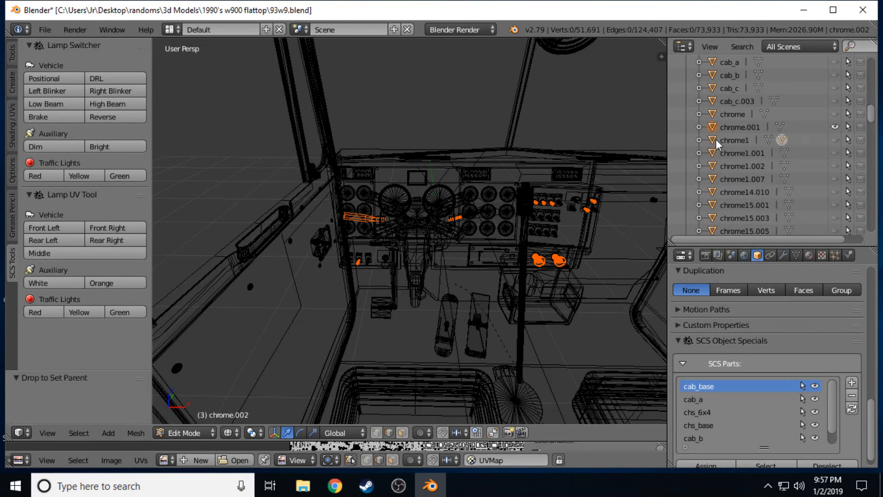
pyautogui.click(699, 140)
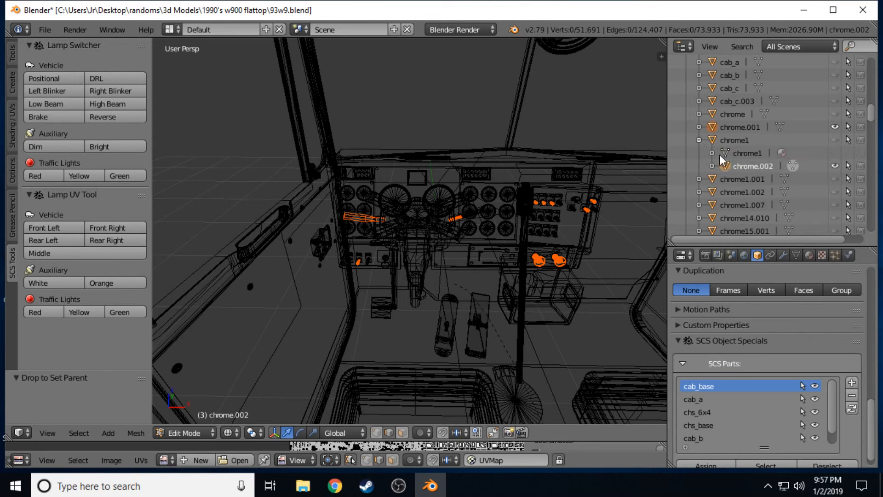
pyautogui.moveTo(726, 164); pyautogui.dragTo(724, 131)
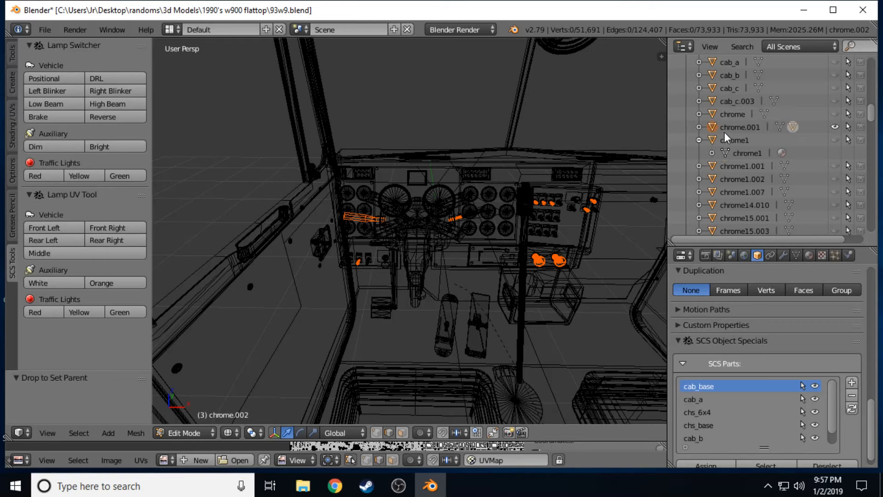
pyautogui.click(699, 140)
pyautogui.click(698, 127)
pyautogui.moveTo(726, 149); pyautogui.dragTo(696, 151)
# Find chrome.002 in the object hierarchy and parent it to the truck root again.
pyautogui.scroll(-20, 703, 156)
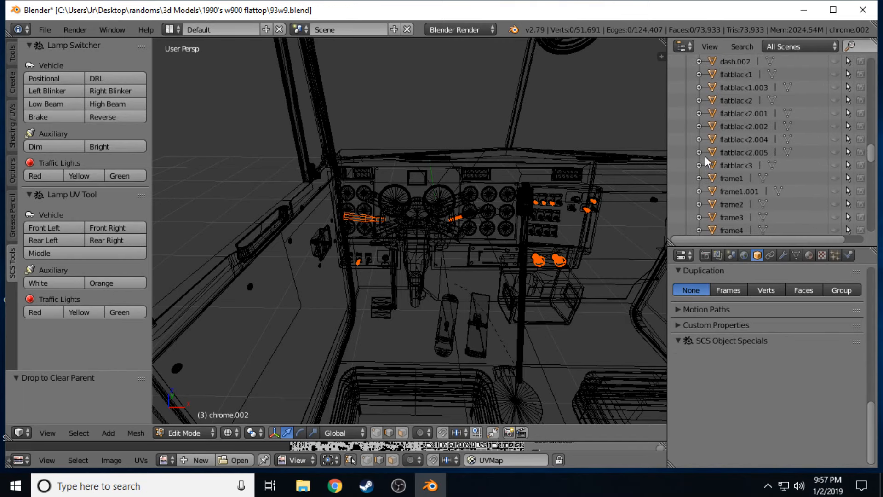
pyautogui.scroll(20, 706, 177)
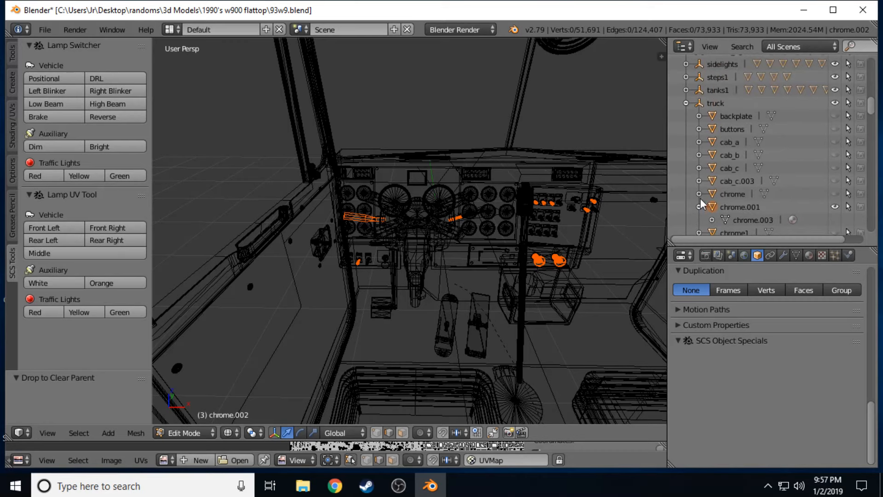
pyautogui.click(696, 205)
pyautogui.scroll(10, 727, 166)
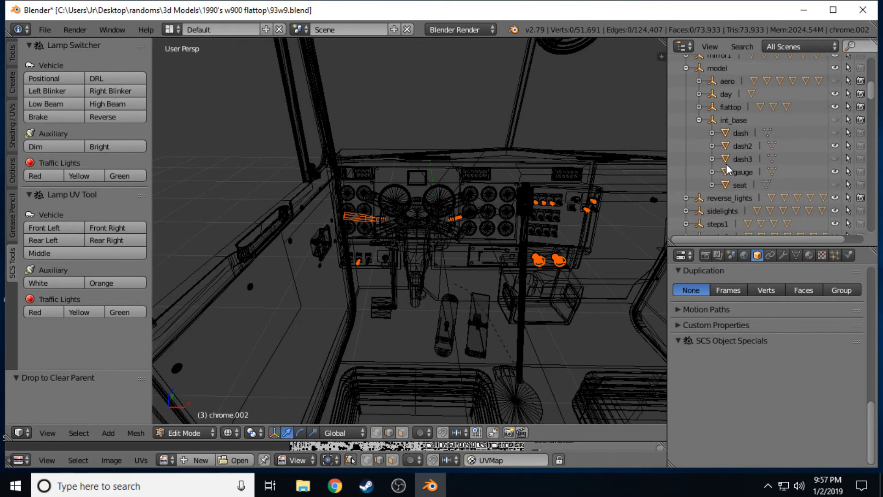
pyautogui.scroll(5, 727, 164)
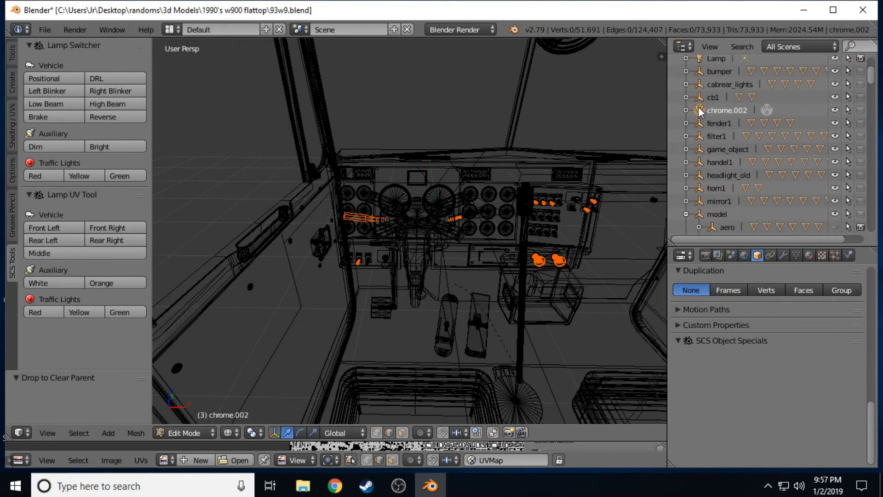
pyautogui.moveTo(698, 110); pyautogui.dragTo(708, 156)
pyautogui.scroll(-10, 755, 83)
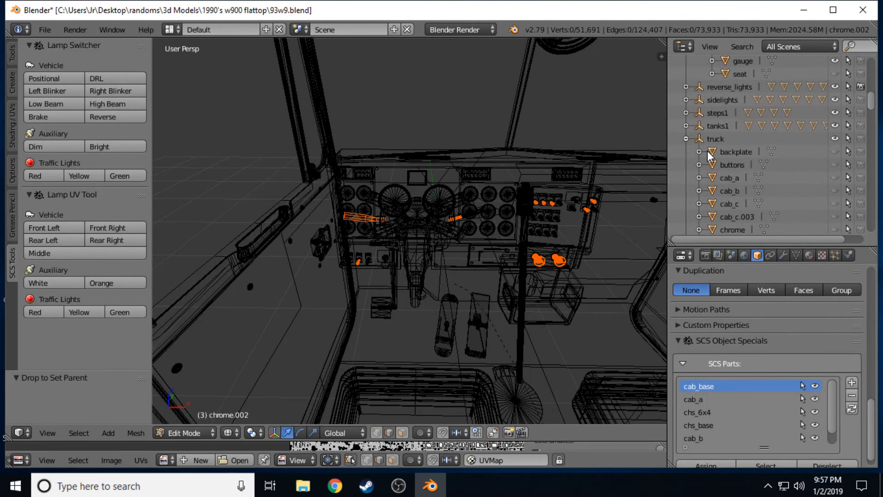
# Make the separated mesh chrome.001 the active object, clear the selection and end in Object Mode.
pyautogui.scroll(-7, 709, 151)
pyautogui.scroll(1, 709, 150)
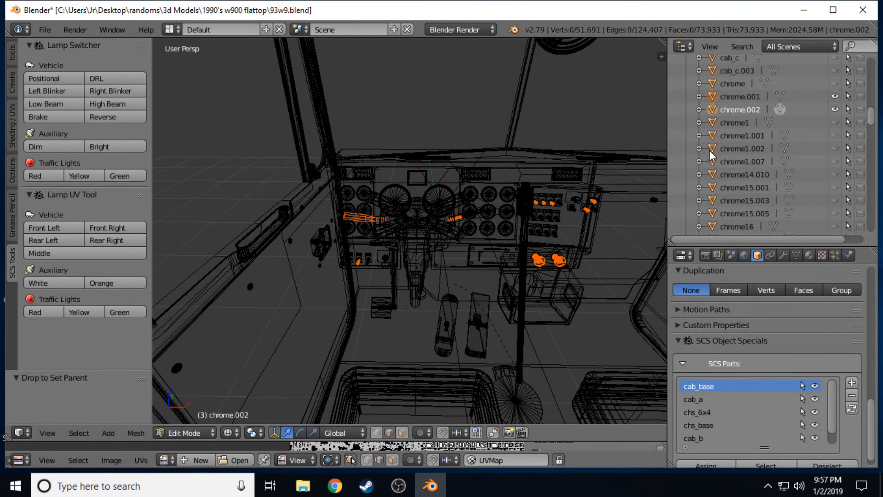
pyautogui.click(716, 97)
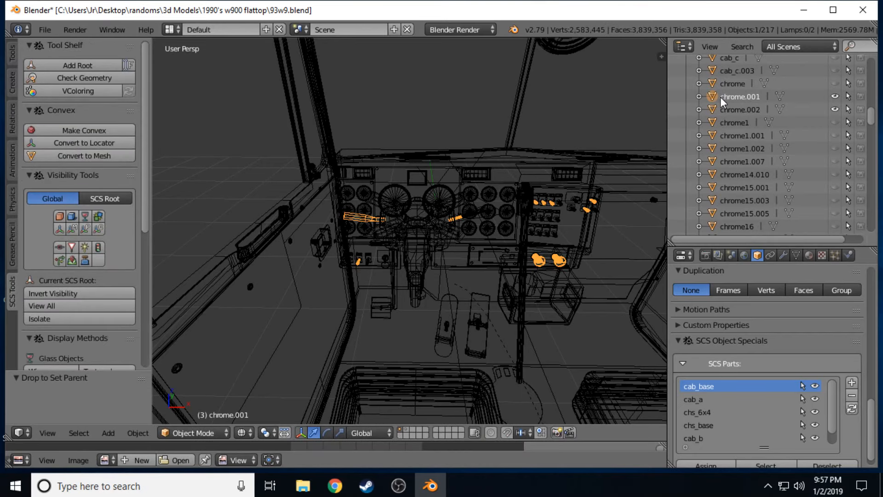
pyautogui.press('a')
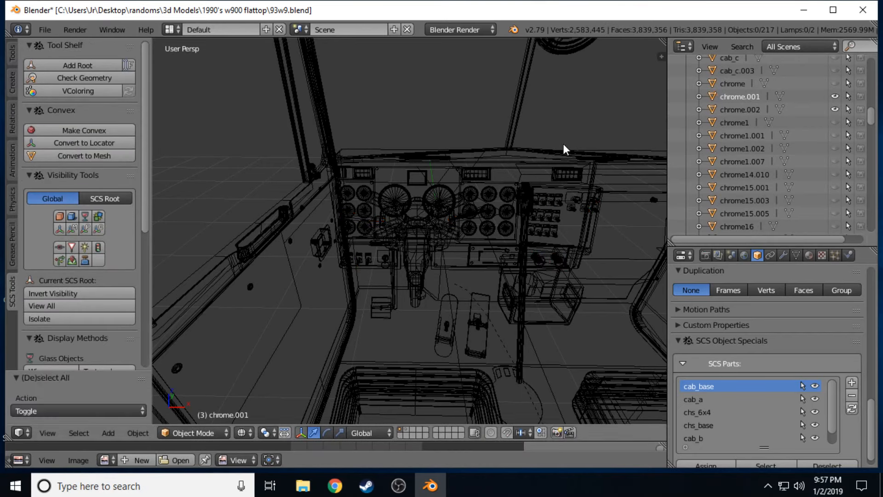
pyautogui.press('Tab')
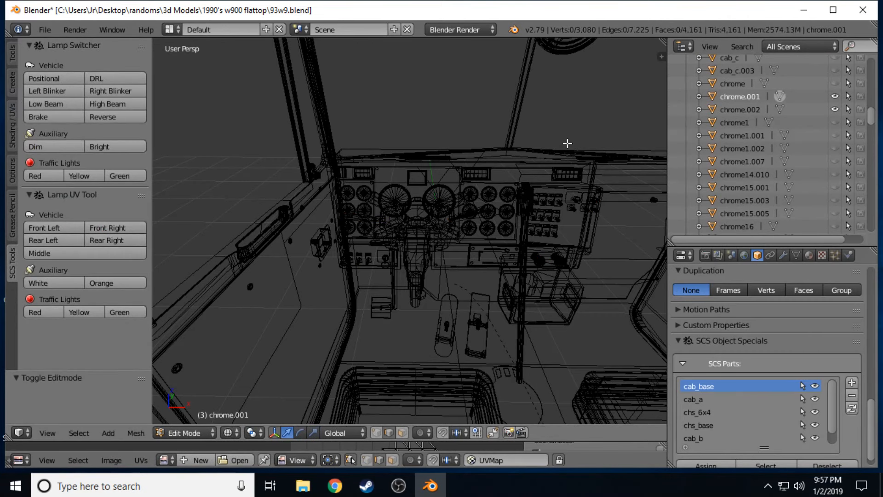
pyautogui.press('Tab')
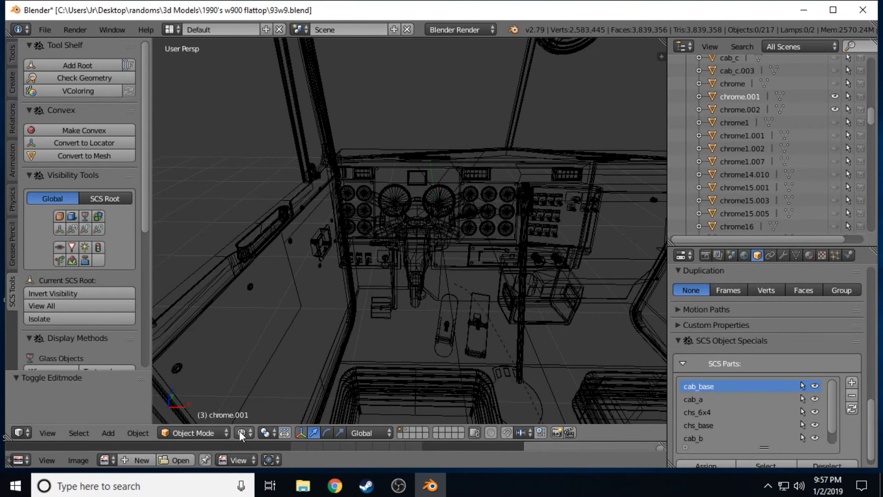
# Switch the viewport to textured shading and toggle chrome.001's visibility off and on to check its contents.
pyautogui.click(240, 432)
pyautogui.click(261, 374)
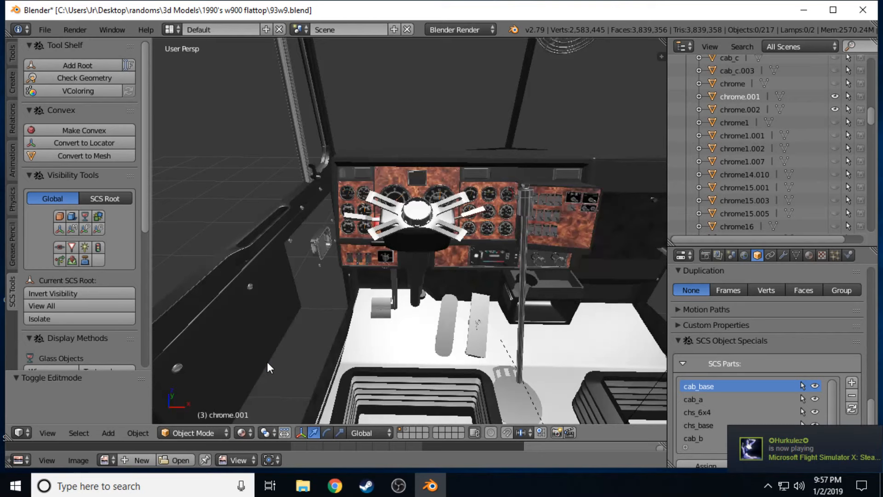
pyautogui.click(834, 97)
pyautogui.click(835, 97)
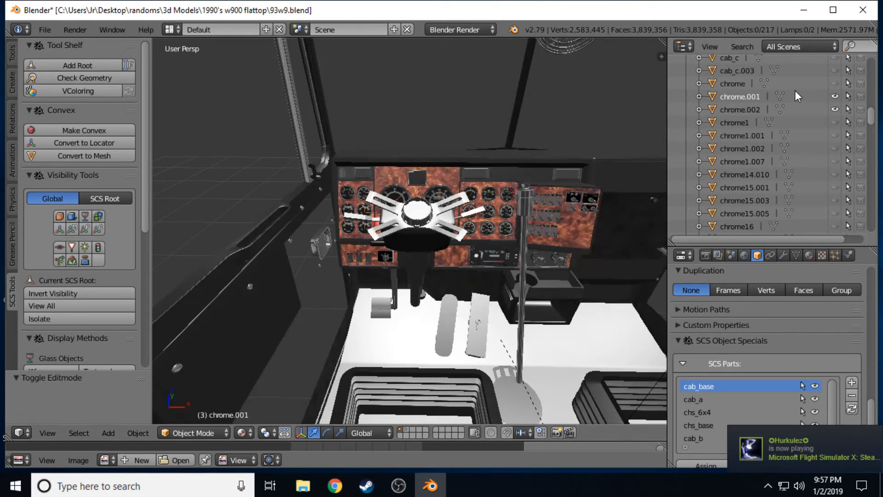
# Move chrome.001 out of truck by parenting it to the int_base root.
pyautogui.moveTo(713, 95)
pyautogui.mouseDown()
pyautogui.moveTo(732, 114)
pyautogui.moveTo(738, 106)
pyautogui.moveTo(719, 133)
pyautogui.moveTo(713, 106)
pyautogui.mouseUp()
pyautogui.scroll(5, 738, 106)
pyautogui.scroll(4, 734, 105)
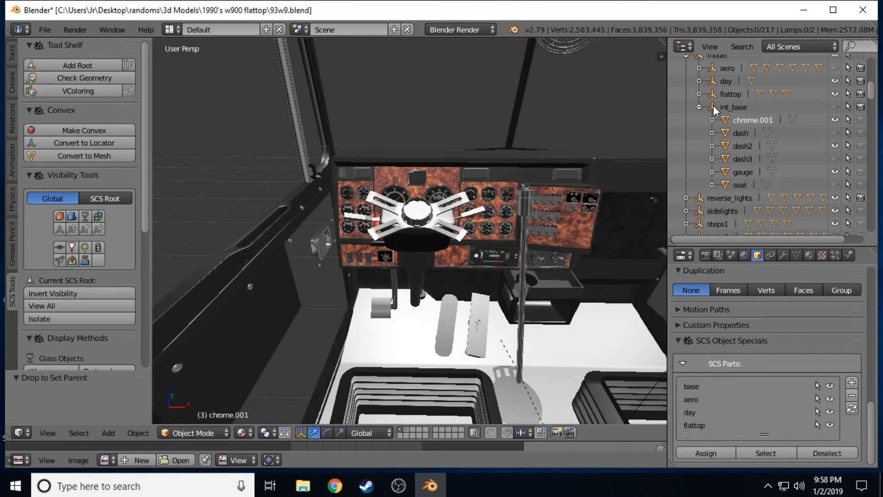
# Find chrome.002 under truck, toggle its visibility to check its contents, and parent it to the int_base root.
pyautogui.scroll(-12, 731, 153)
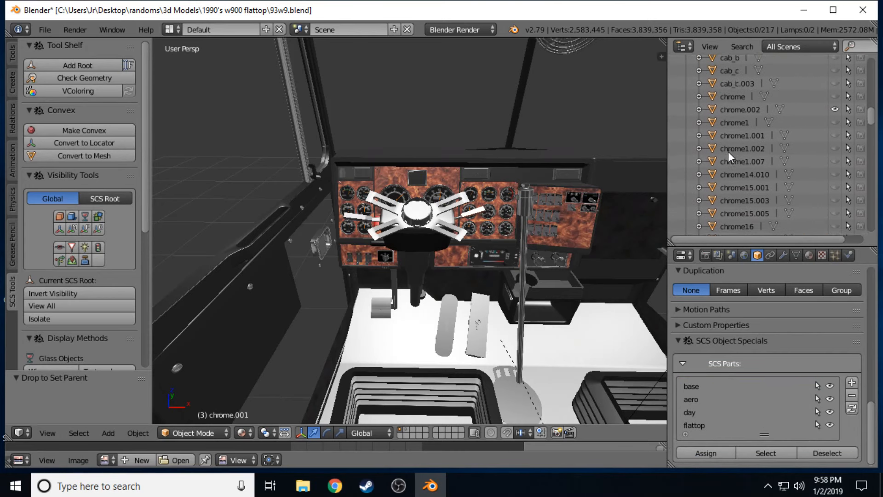
pyautogui.scroll(-5, 728, 151)
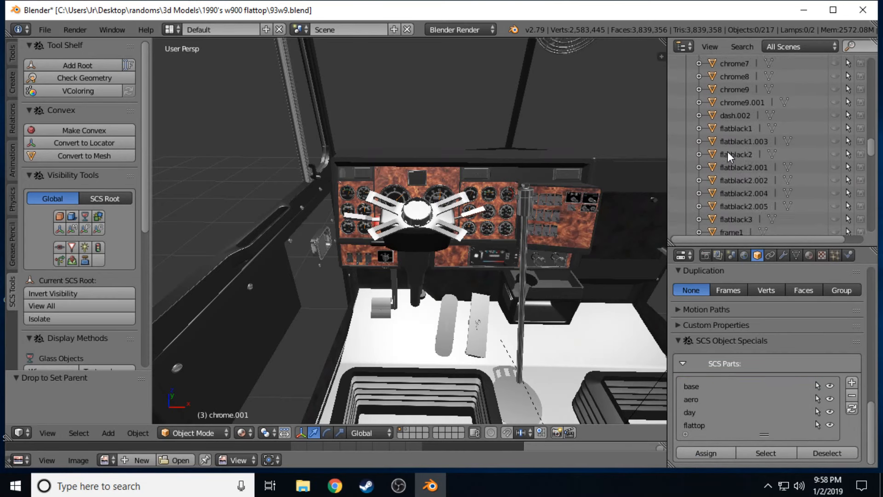
pyautogui.scroll(6, 731, 118)
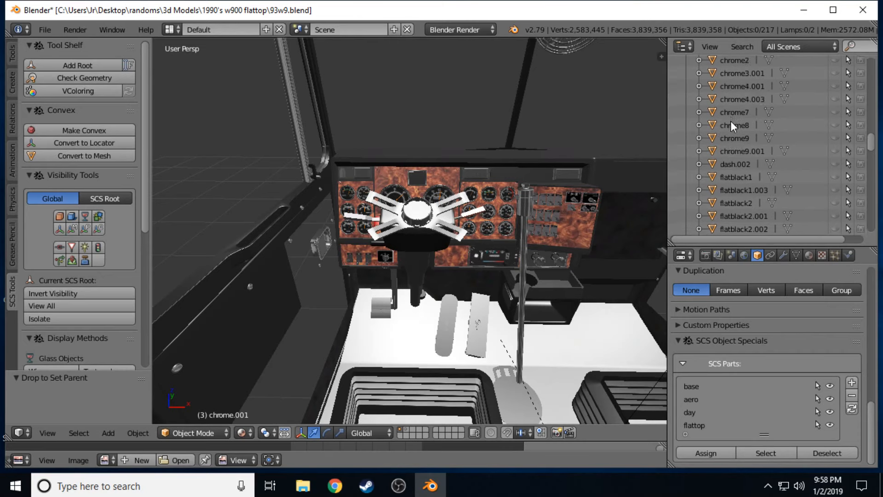
pyautogui.scroll(6, 727, 134)
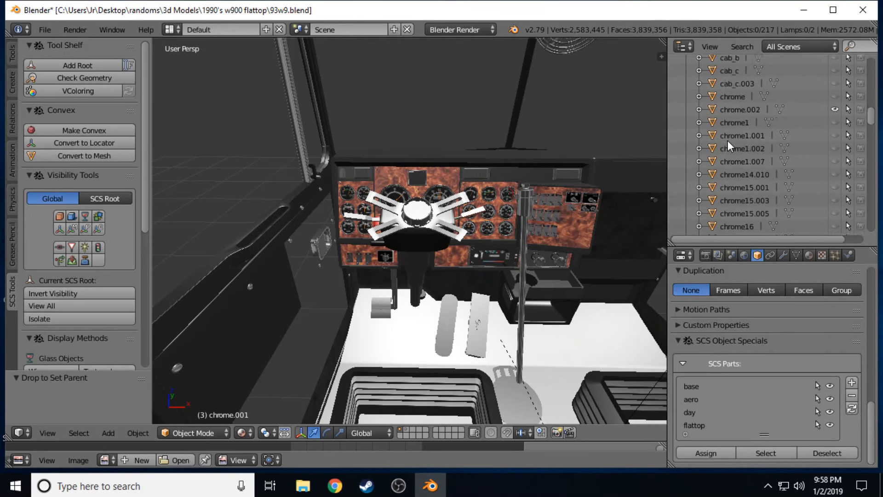
pyautogui.click(834, 109)
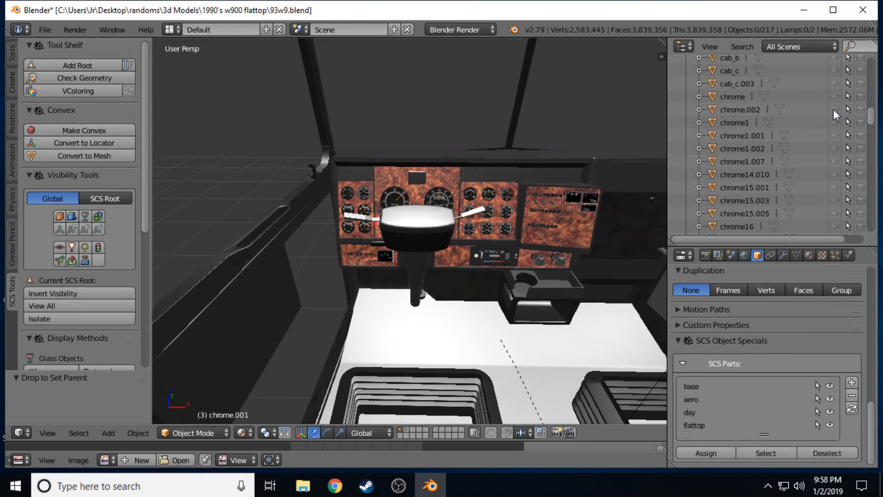
pyautogui.click(834, 109)
pyautogui.click(834, 109)
pyautogui.click(833, 109)
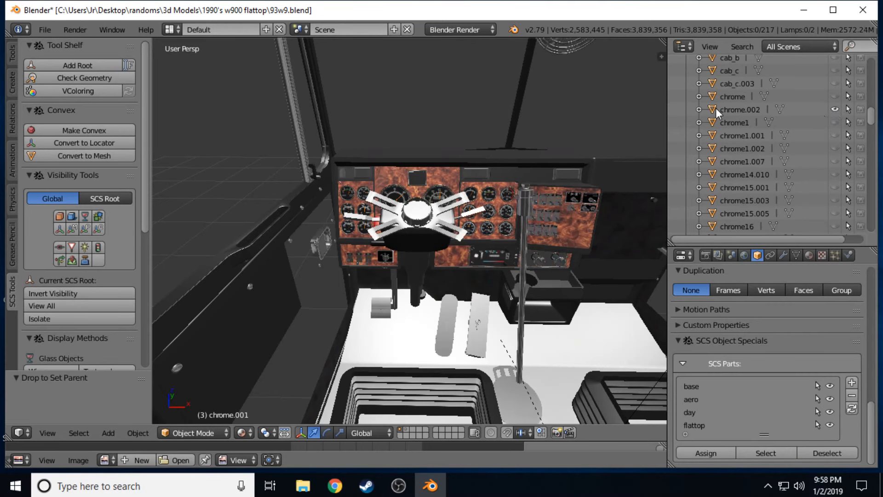
pyautogui.moveTo(714, 110)
pyautogui.mouseDown()
pyautogui.moveTo(738, 123)
pyautogui.moveTo(723, 112)
pyautogui.moveTo(725, 95)
pyautogui.moveTo(713, 104)
pyautogui.mouseUp()
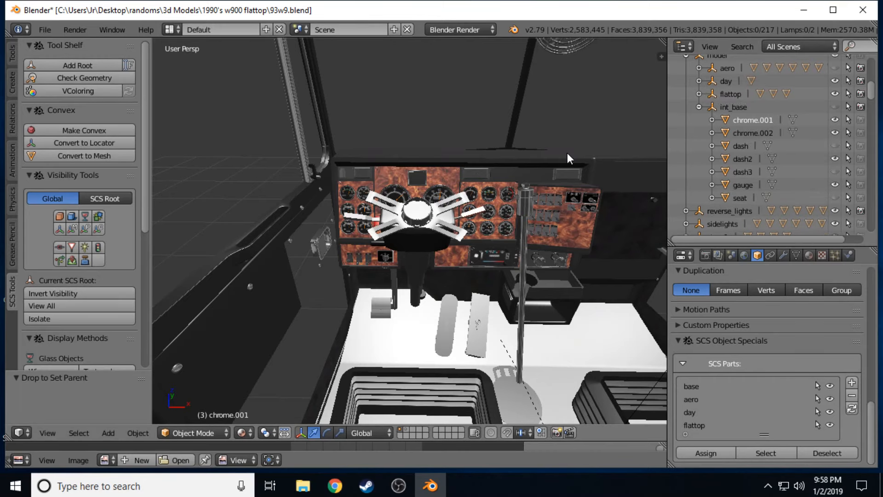
# Fly through the cab to examine the dashboard, passenger-side panels and door for missing interior meshes.
pyautogui.hotkey('shift', 'f')
pyautogui.press('w')
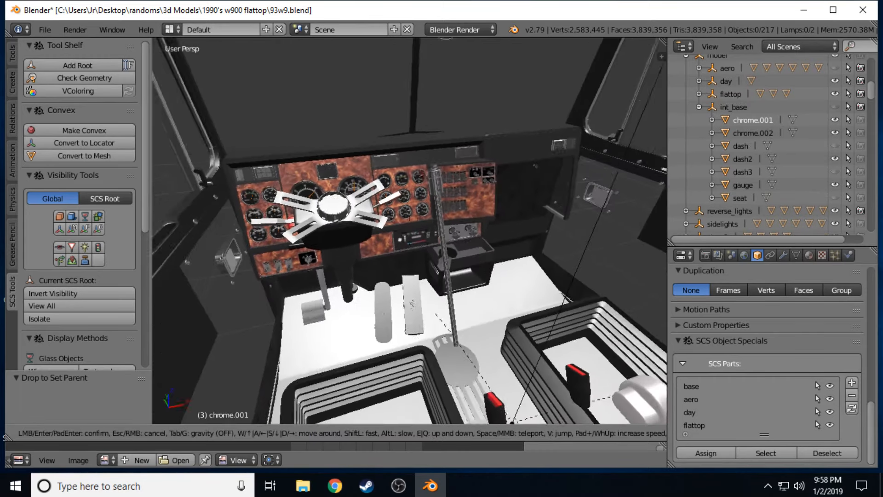
pyautogui.press('s')
pyautogui.press('d')
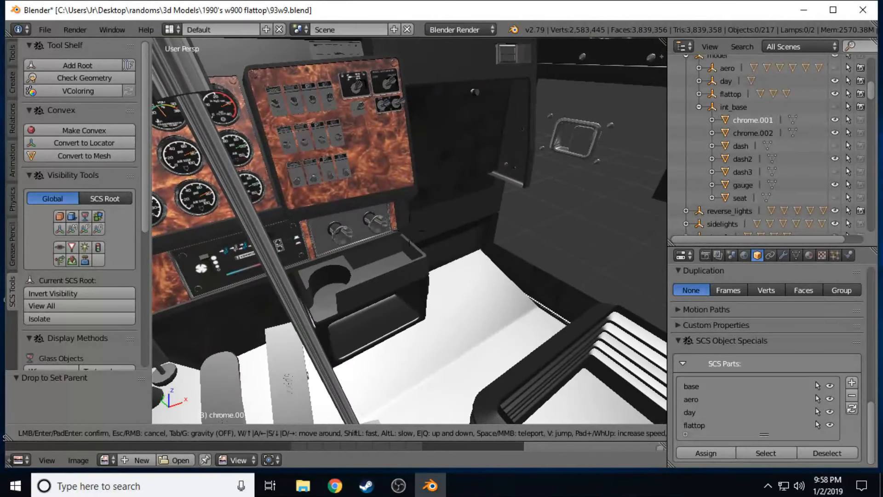
pyautogui.press('d')
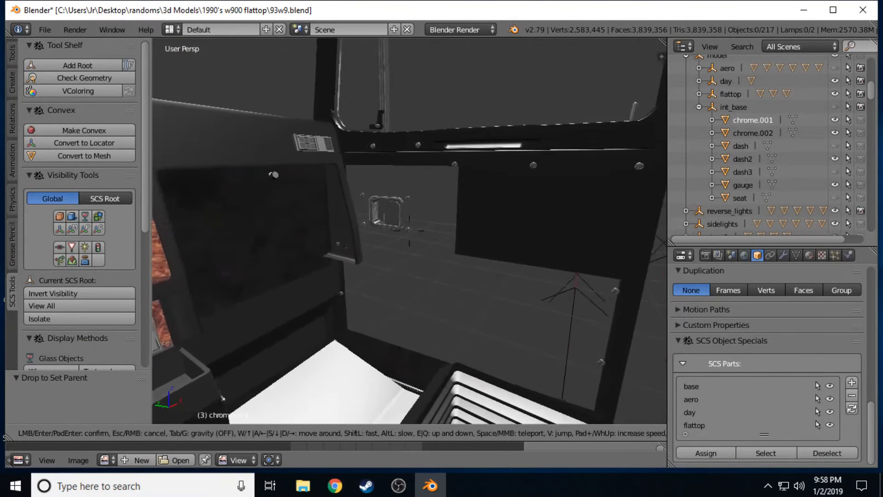
pyautogui.press('s')
pyautogui.press('w')
pyautogui.press('w')
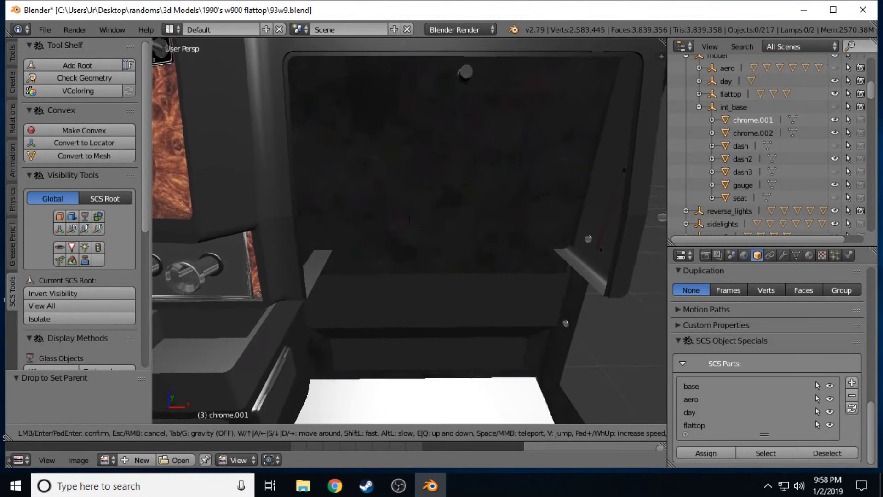
pyautogui.press('s')
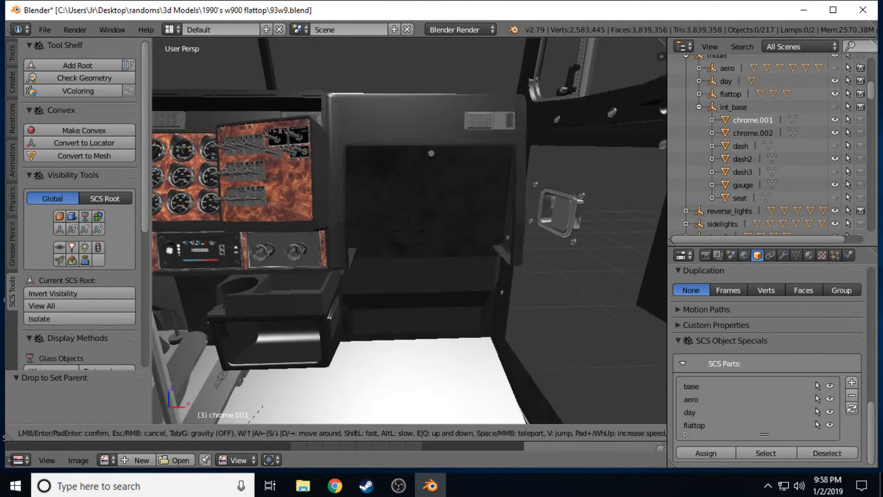
pyautogui.click(411, 235)
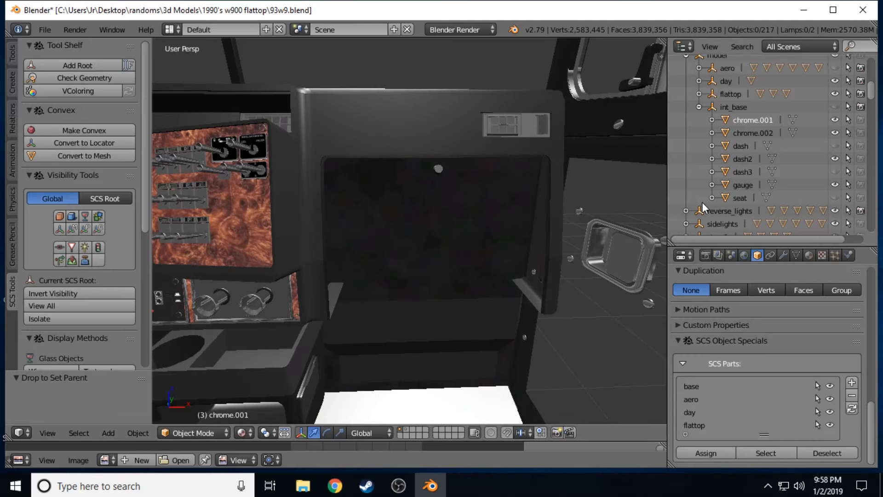
# Unhide the chrome meshes under truck, from chrome1 through chrome9.
pyautogui.scroll(-5, 702, 202)
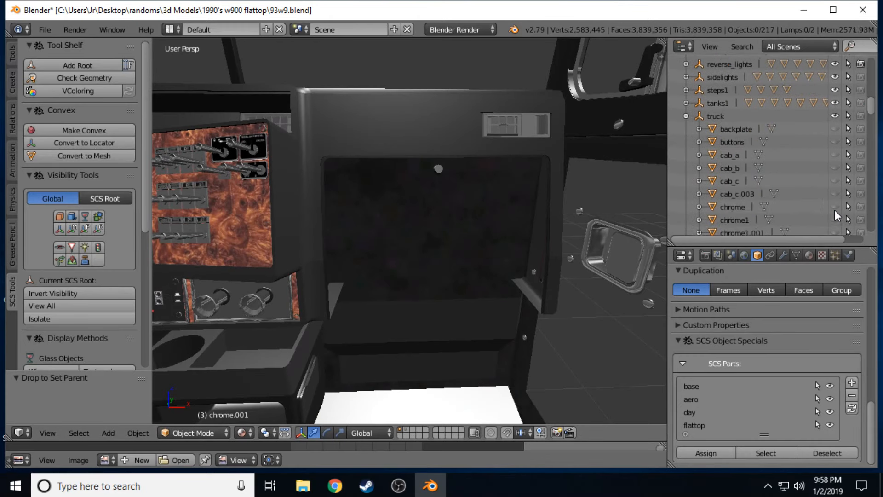
pyautogui.click(834, 229)
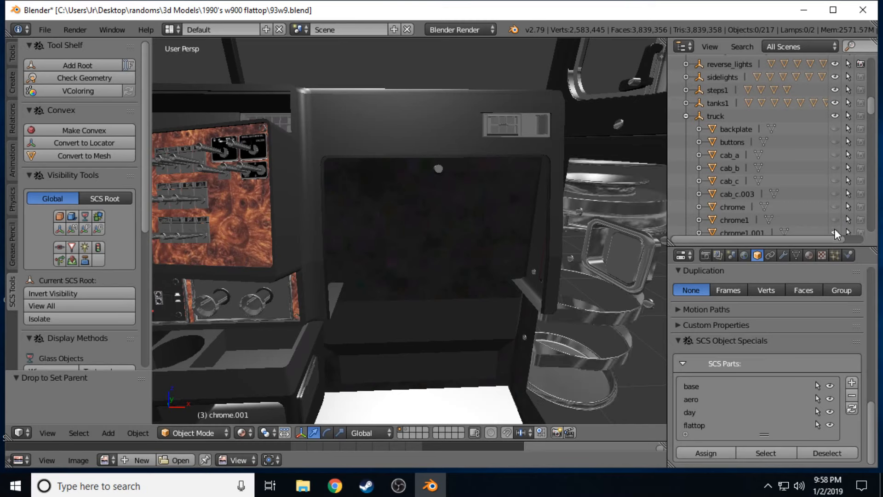
pyautogui.click(834, 229)
pyautogui.scroll(-2, 835, 226)
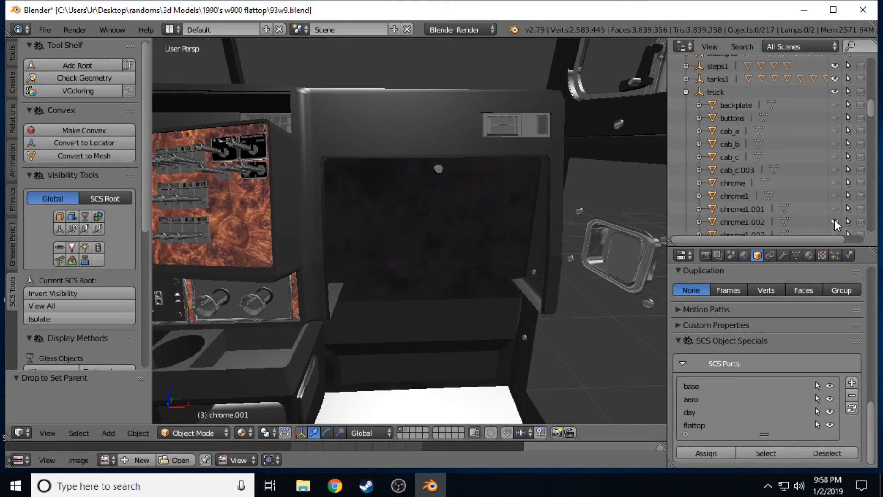
pyautogui.scroll(-5, 836, 221)
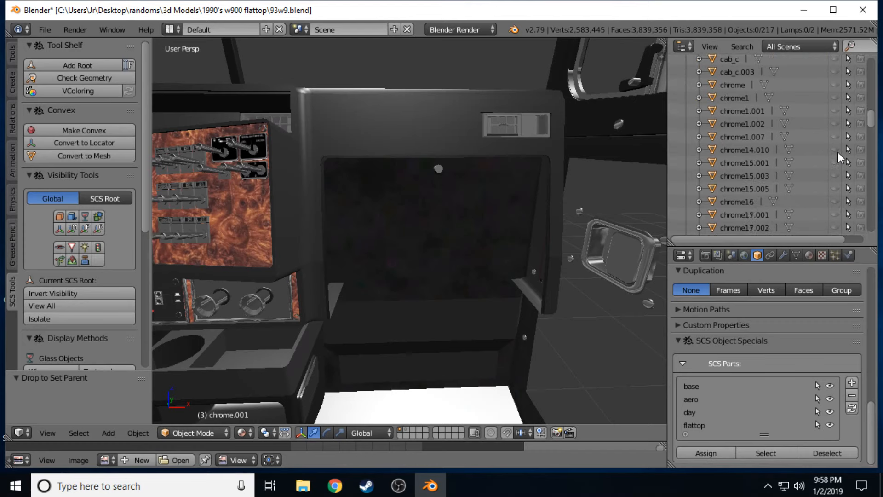
pyautogui.moveTo(832, 95); pyautogui.dragTo(834, 175)
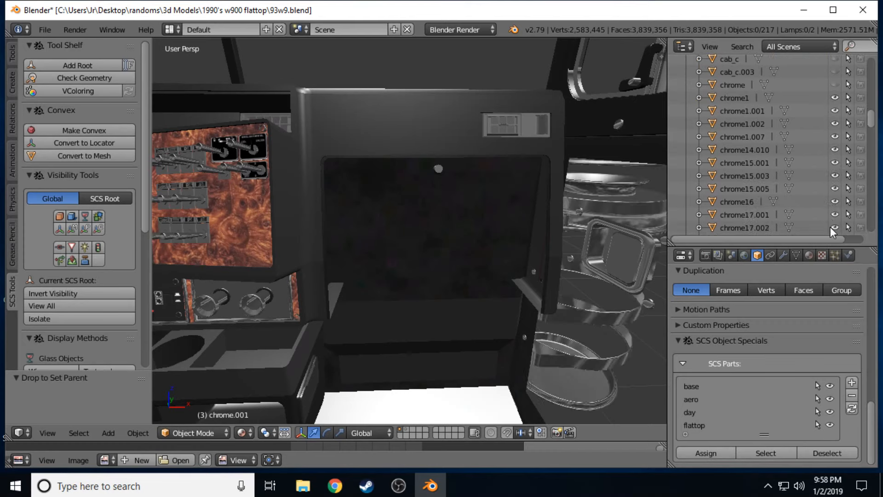
pyautogui.scroll(-5, 829, 184)
pyautogui.moveTo(833, 183); pyautogui.dragTo(833, 239)
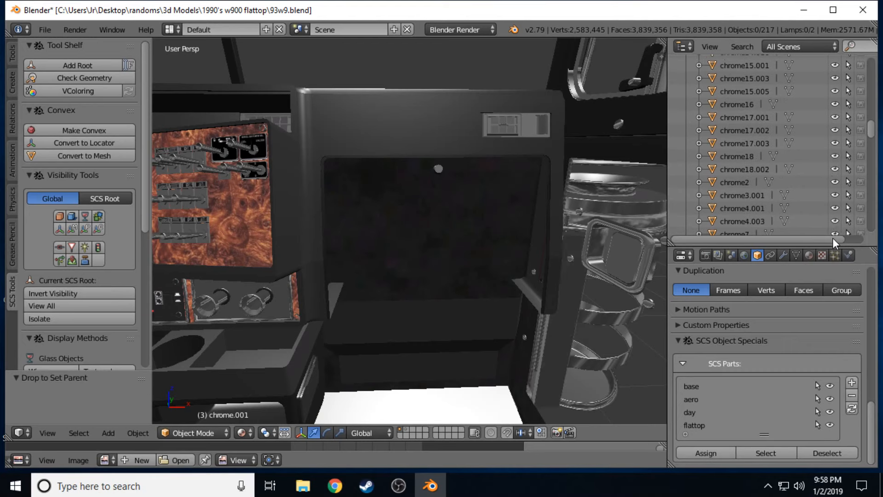
pyautogui.scroll(-5, 835, 167)
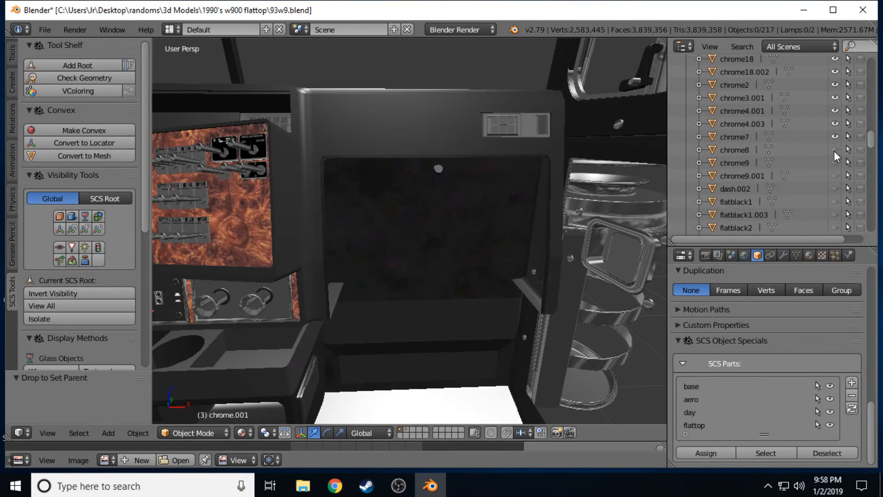
pyautogui.moveTo(834, 150); pyautogui.dragTo(835, 212)
pyautogui.scroll(-6, 836, 175)
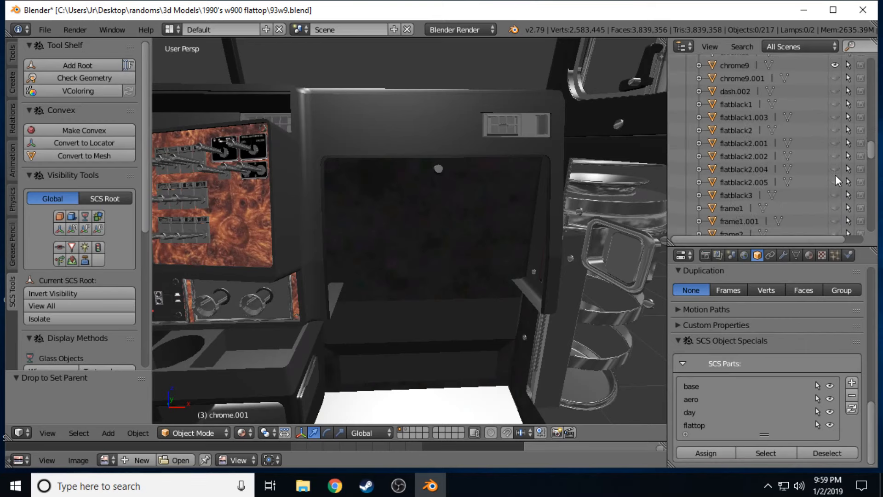
# Toggle the visibility of glossdash and the neighbouring glossblk meshes under truck to check what they contain.
pyautogui.scroll(-5, 835, 175)
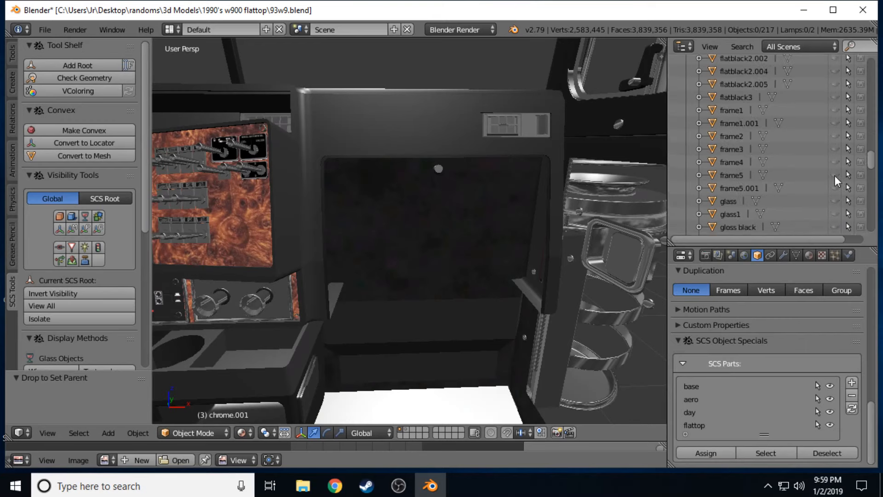
pyautogui.scroll(-4, 834, 177)
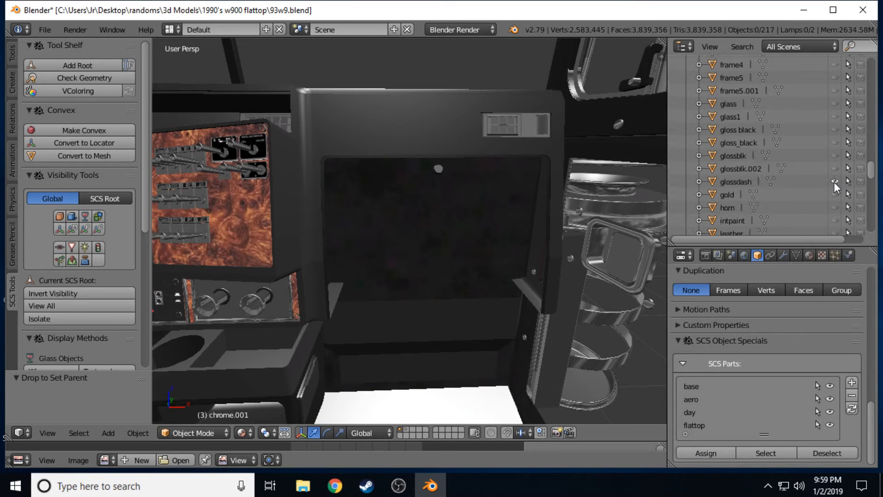
pyautogui.click(834, 182)
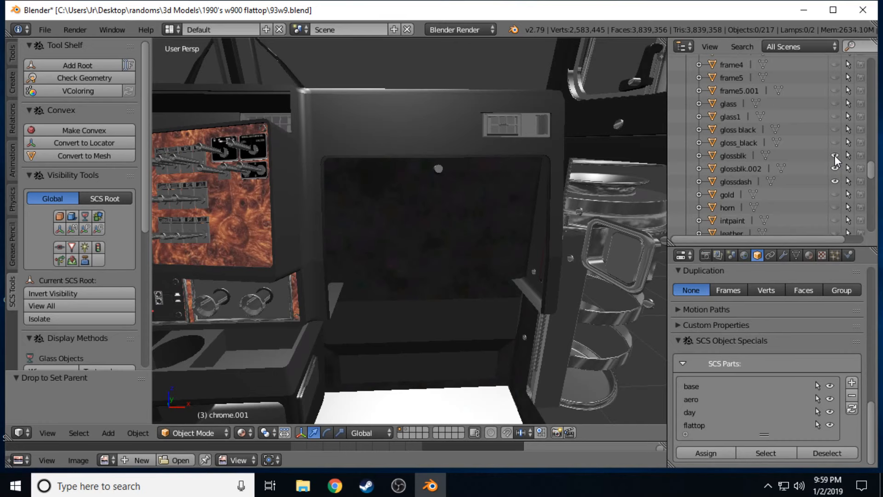
pyautogui.click(835, 181)
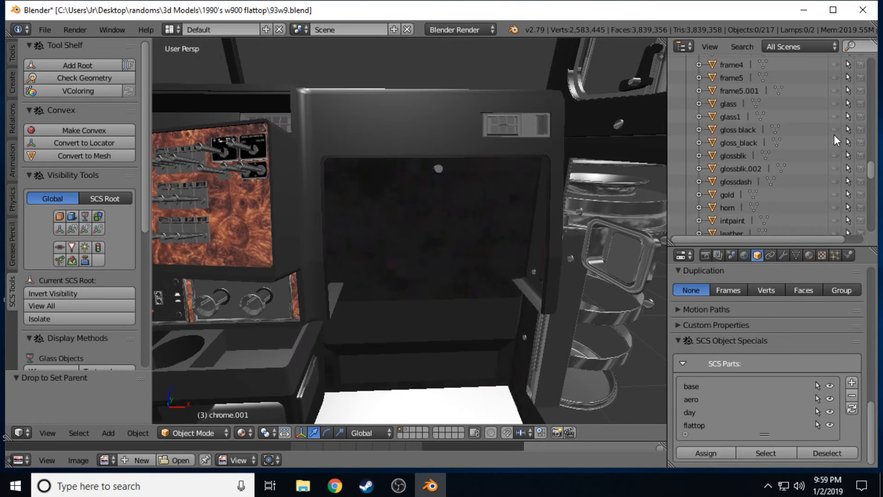
# Unhide the interior meshes vit4, vit3, vit2, vit1 and top under truck.
pyautogui.scroll(-5, 825, 144)
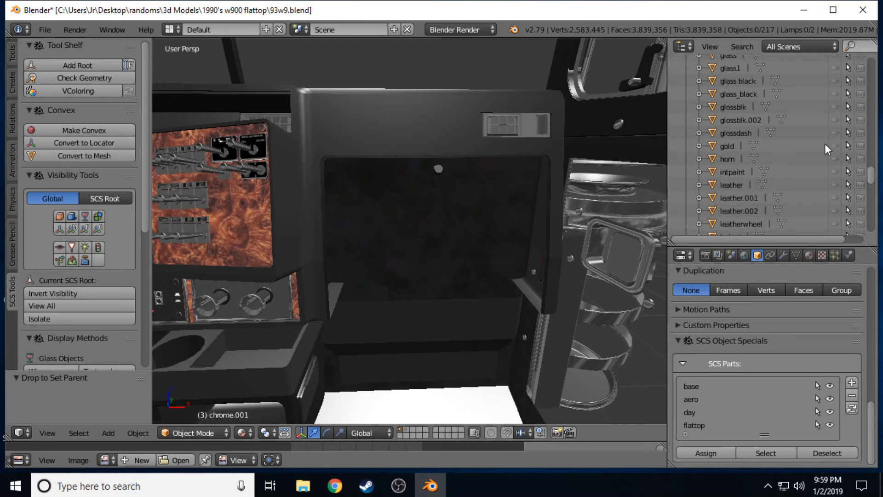
pyautogui.scroll(-10, 824, 145)
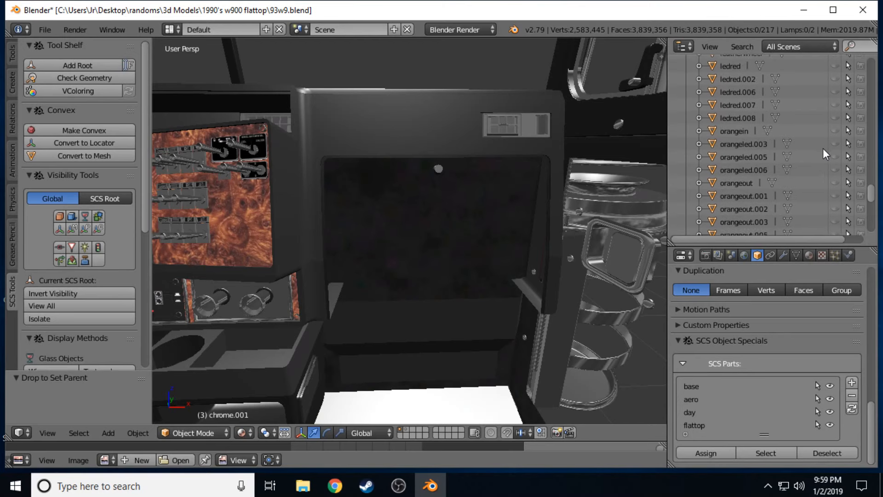
pyautogui.scroll(-8, 824, 148)
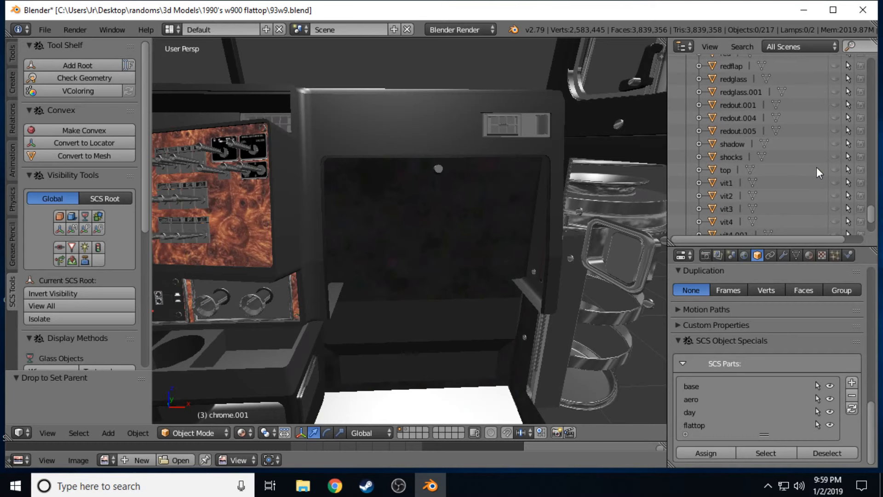
pyautogui.scroll(-4, 817, 170)
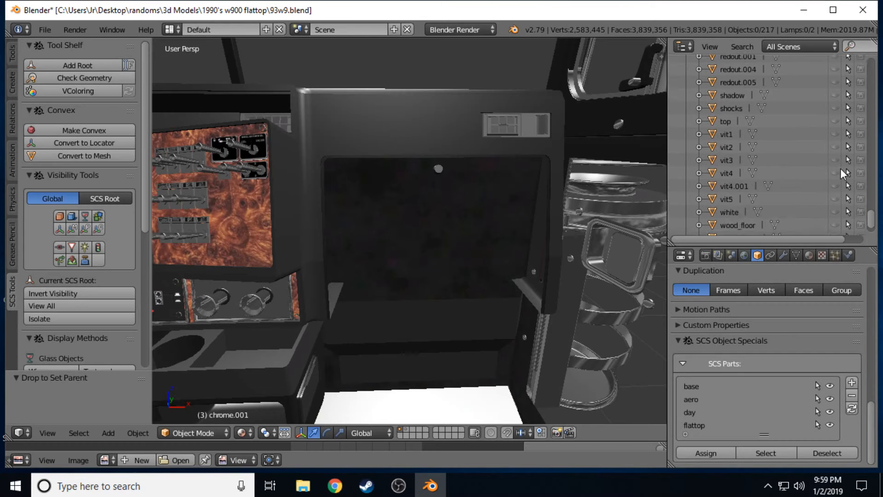
pyautogui.click(837, 174)
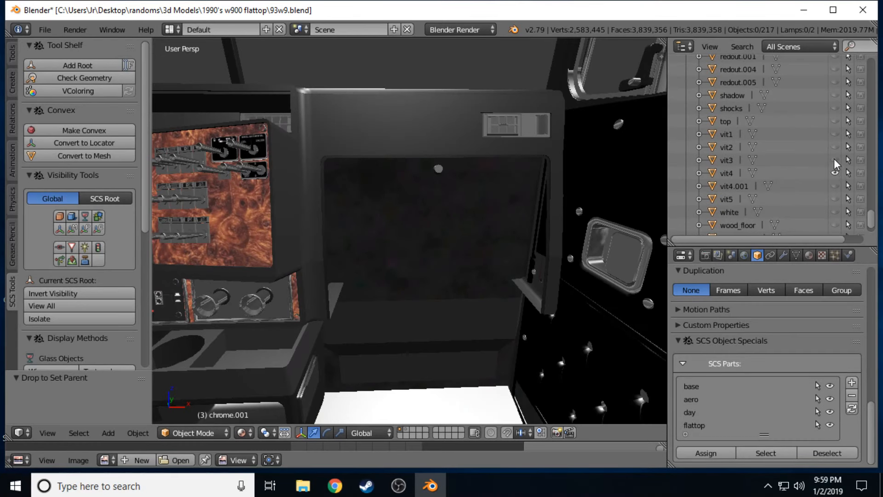
pyautogui.moveTo(835, 159); pyautogui.dragTo(824, 126)
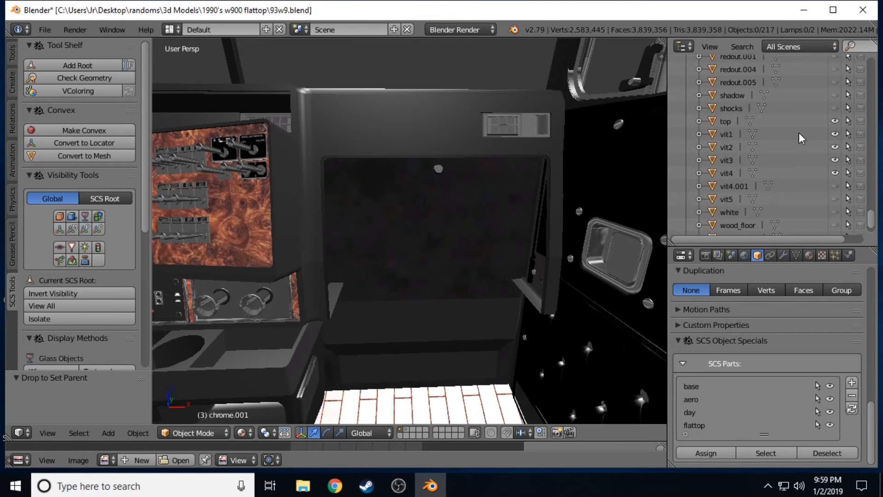
# Fly through the sleeper and out past its side to examine the upholstery panels and surrounding chrome.
pyautogui.hotkey('shift', 'f')
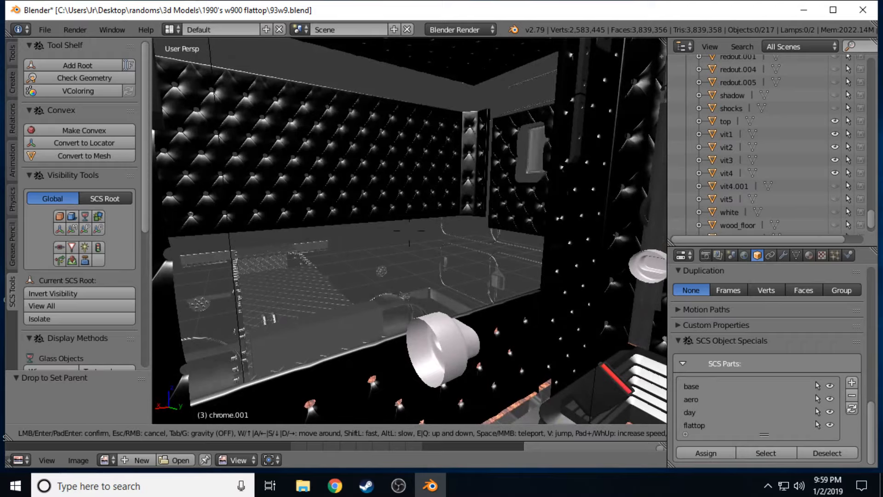
pyautogui.press('w')
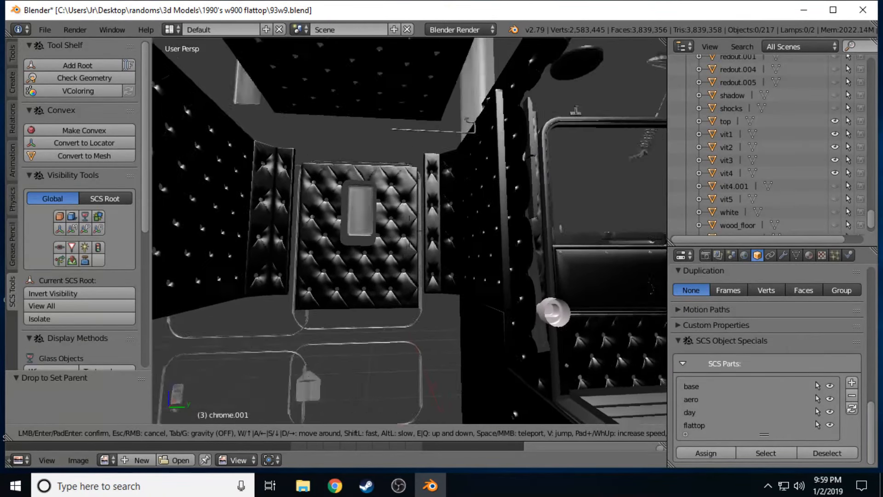
pyautogui.press('w')
pyautogui.press('s')
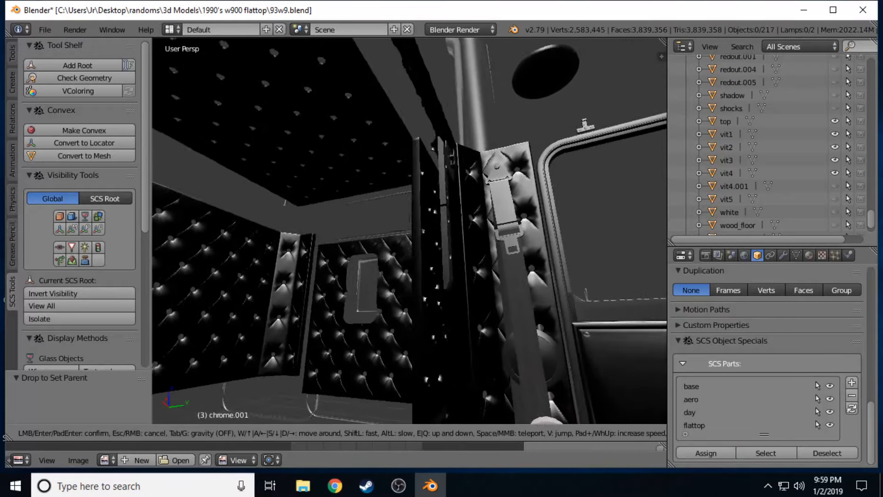
pyautogui.press('s')
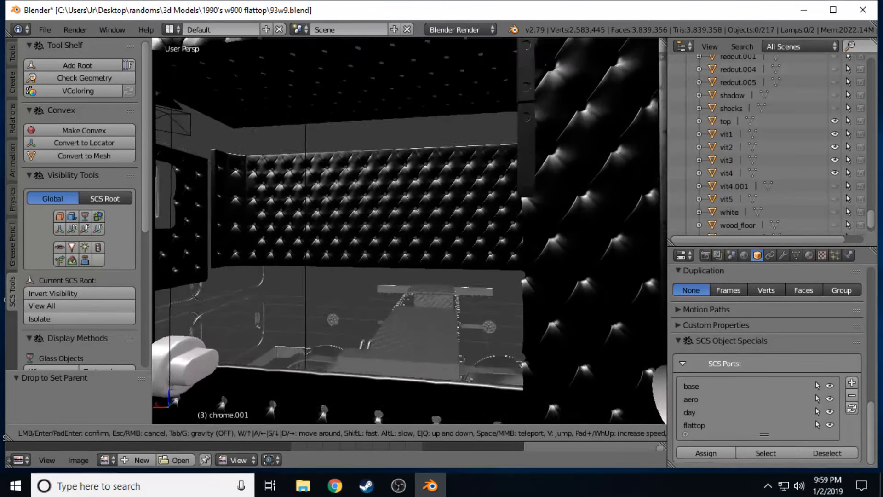
pyautogui.press('s')
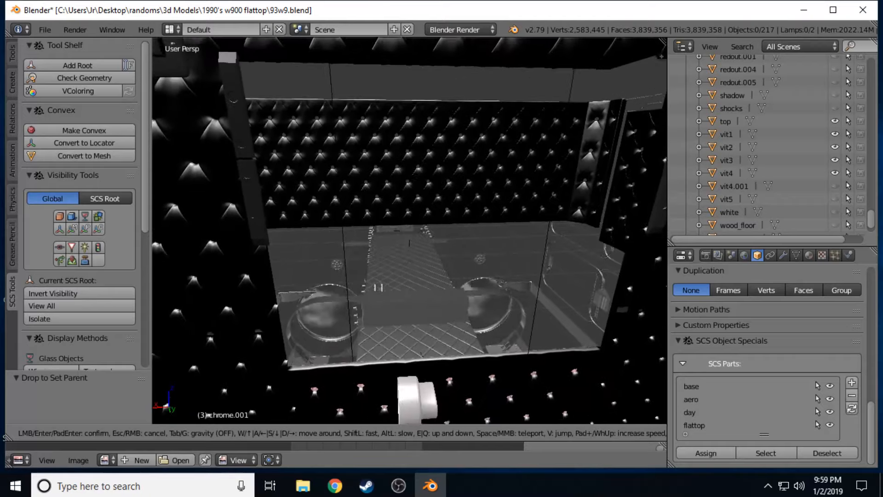
pyautogui.press('d')
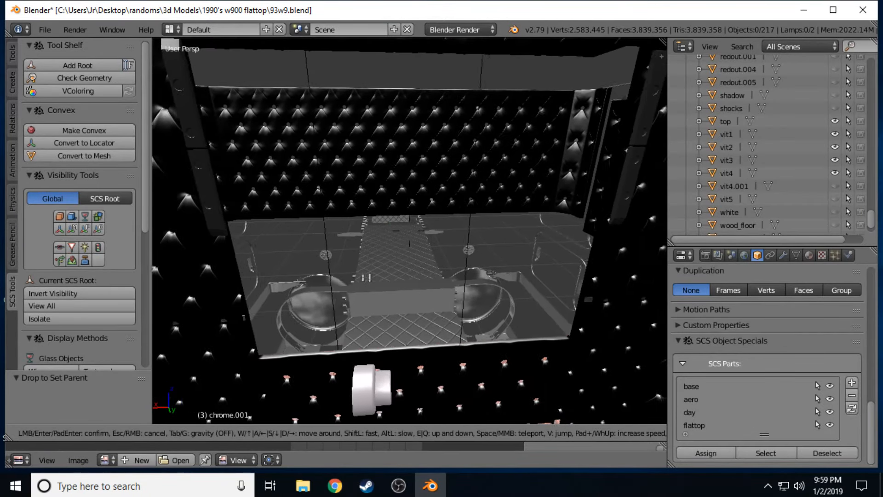
pyautogui.press('d')
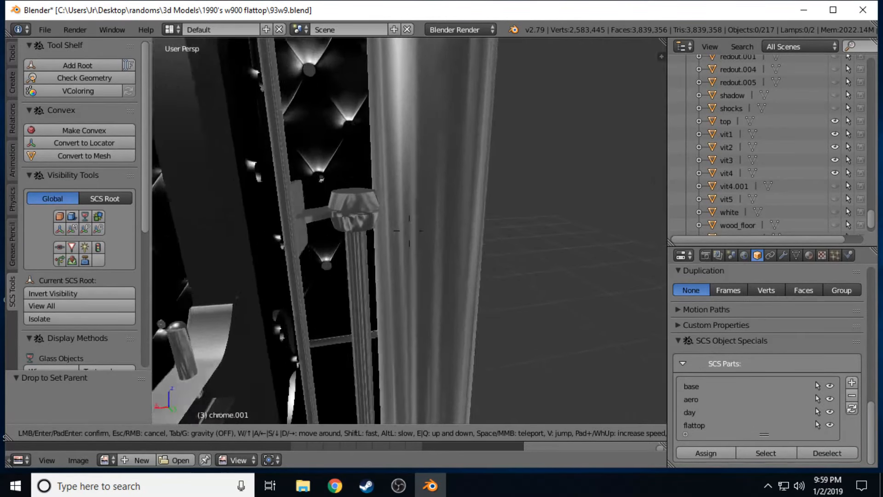
pyautogui.press('s')
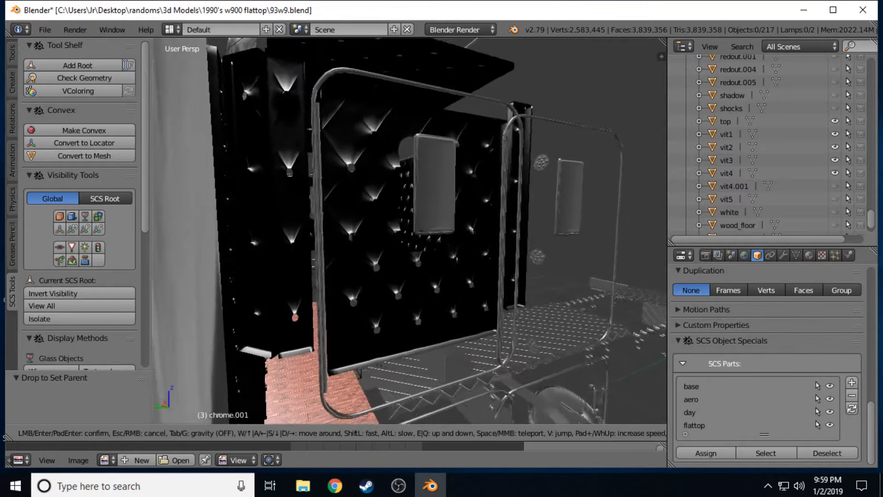
pyautogui.press('s')
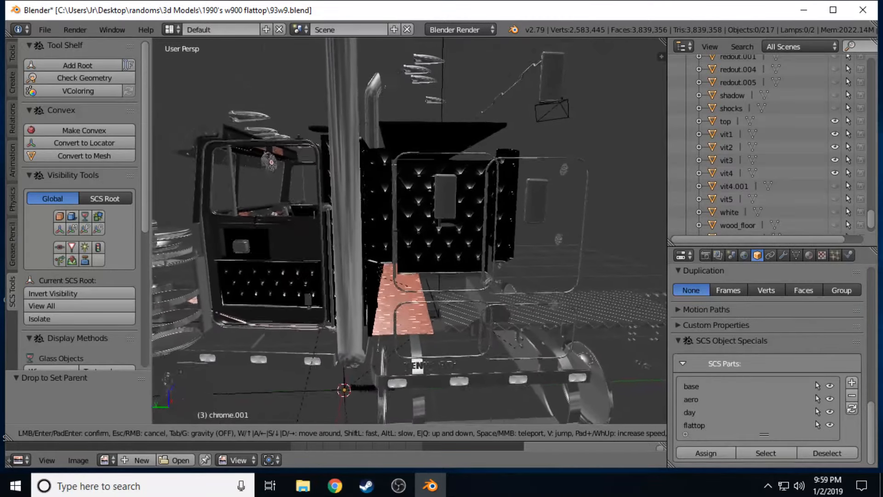
pyautogui.click(410, 231)
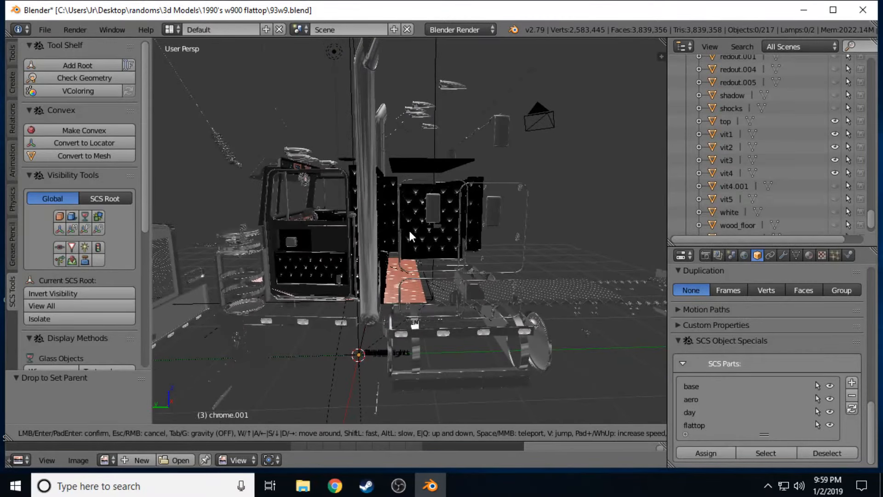
# Select chrome.002, then hide the chrome meshes under truck from chrome1 through chrome9.
pyautogui.rightClick(475, 130)
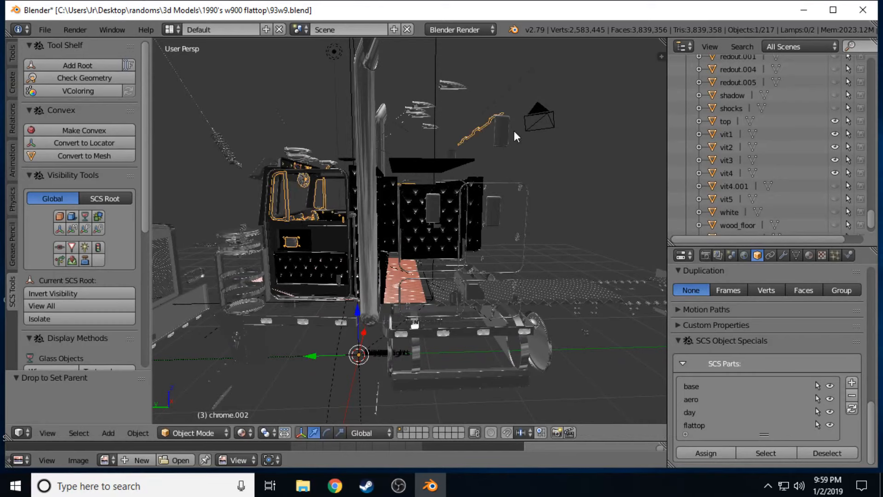
pyautogui.scroll(10, 797, 167)
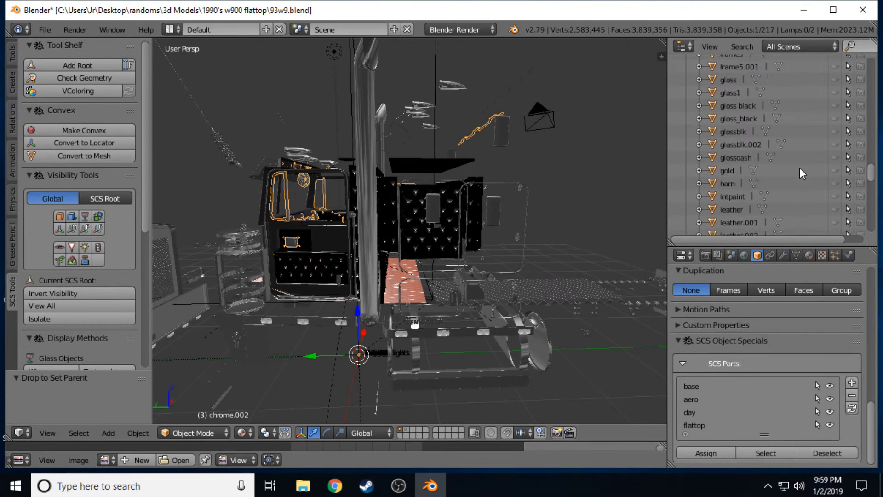
pyautogui.scroll(10, 800, 167)
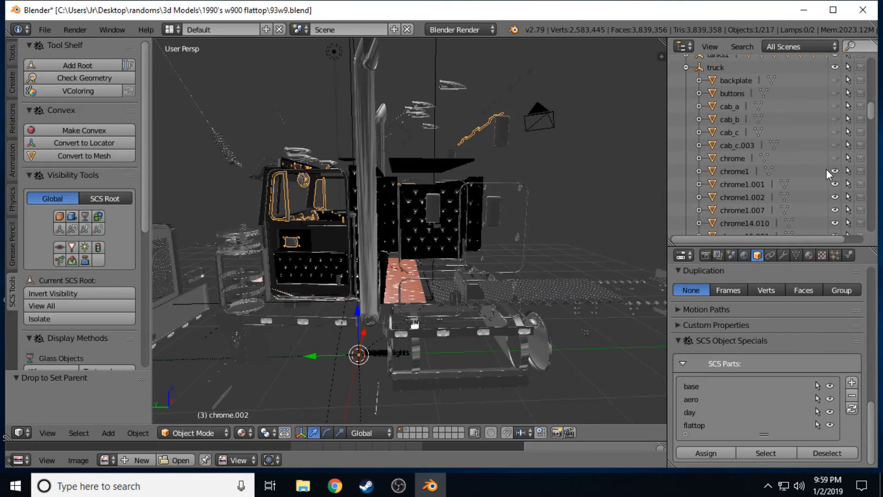
pyautogui.moveTo(835, 170); pyautogui.dragTo(831, 235)
pyautogui.scroll(-5, 838, 170)
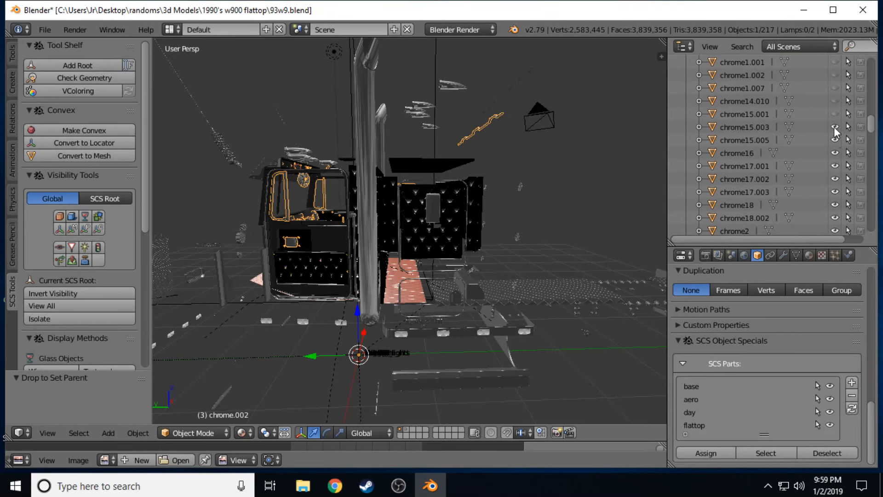
pyautogui.moveTo(833, 127); pyautogui.dragTo(834, 237)
pyautogui.scroll(-4, 828, 184)
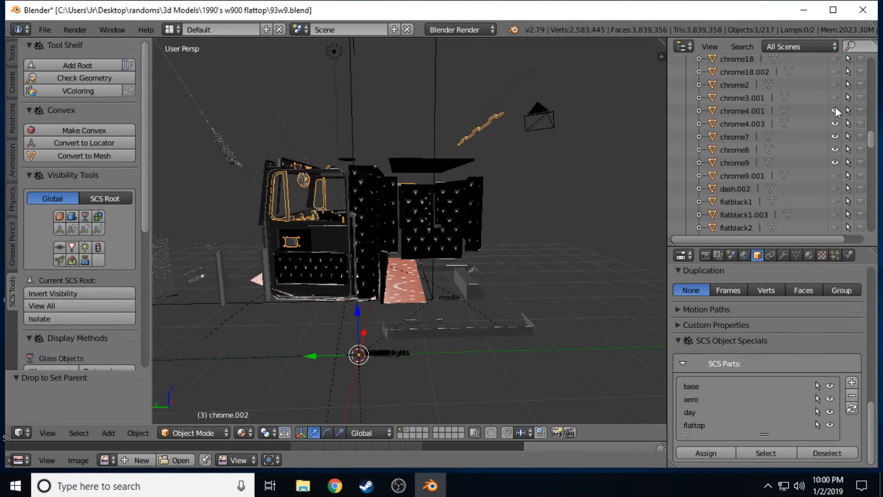
pyautogui.moveTo(835, 110); pyautogui.dragTo(838, 161)
# Select the top, vit1 and vit2 meshes under truck in turn to identify which interior panels they cover.
pyautogui.scroll(-6, 838, 161)
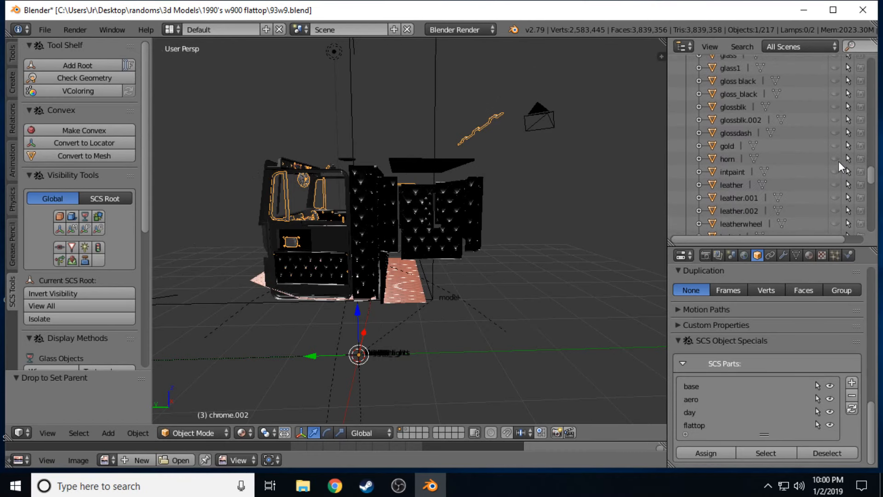
pyautogui.scroll(-8, 838, 161)
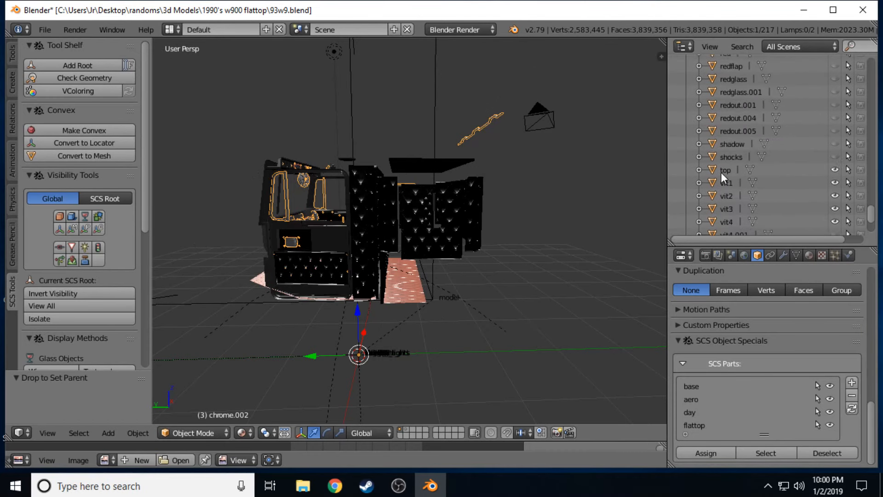
pyautogui.click(728, 170)
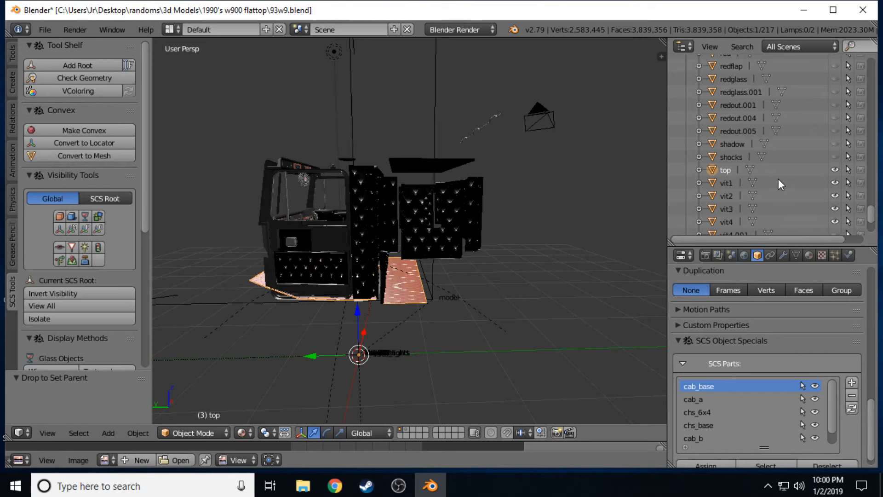
pyautogui.click(726, 183)
pyautogui.click(718, 194)
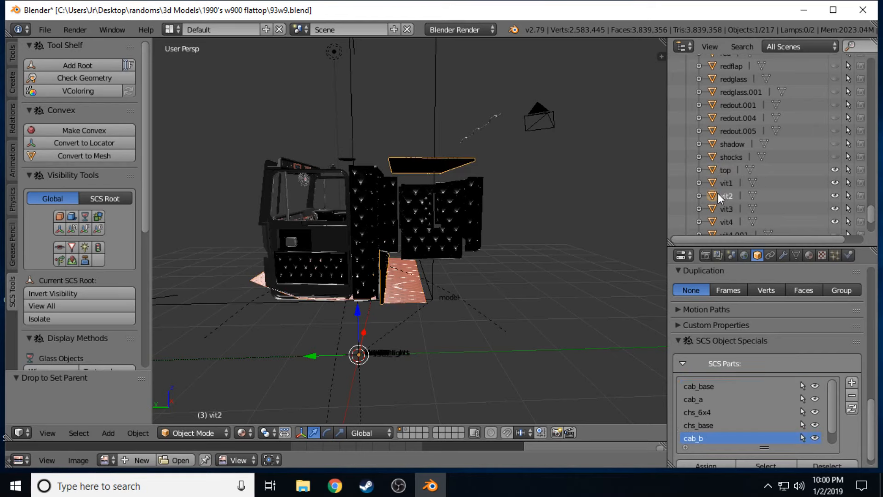
# Hide chrome.002, dash2 and gauge under int_base.
pyautogui.rightClick(485, 124)
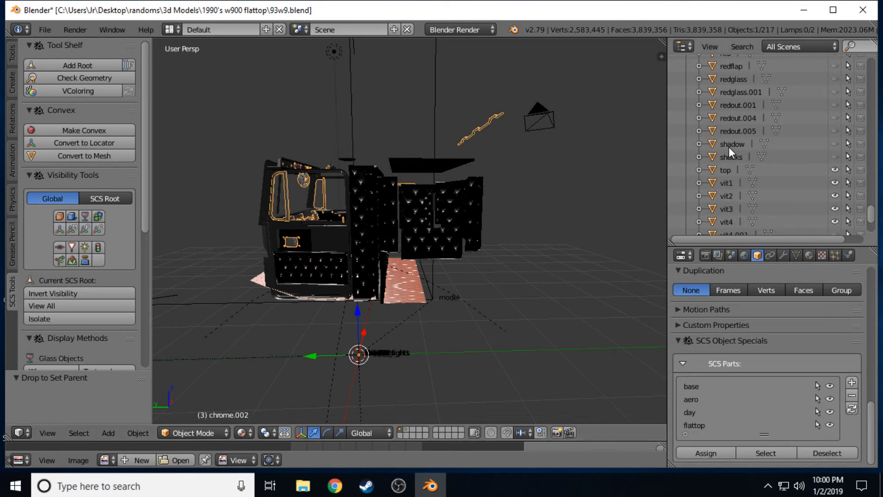
pyautogui.scroll(8, 745, 145)
pyautogui.scroll(15, 744, 145)
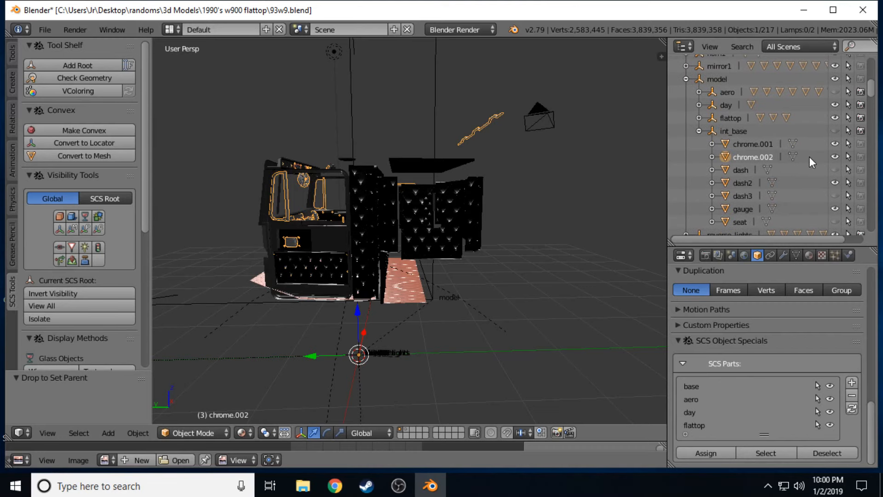
pyautogui.click(835, 156)
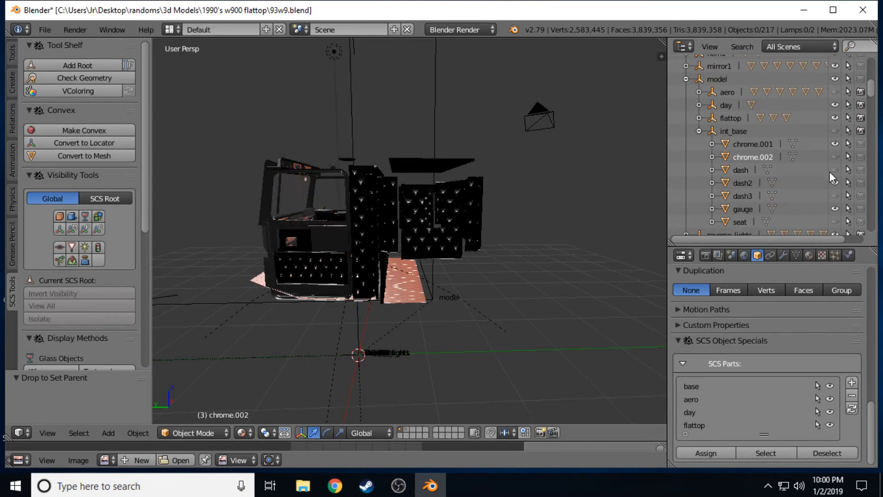
pyautogui.click(835, 182)
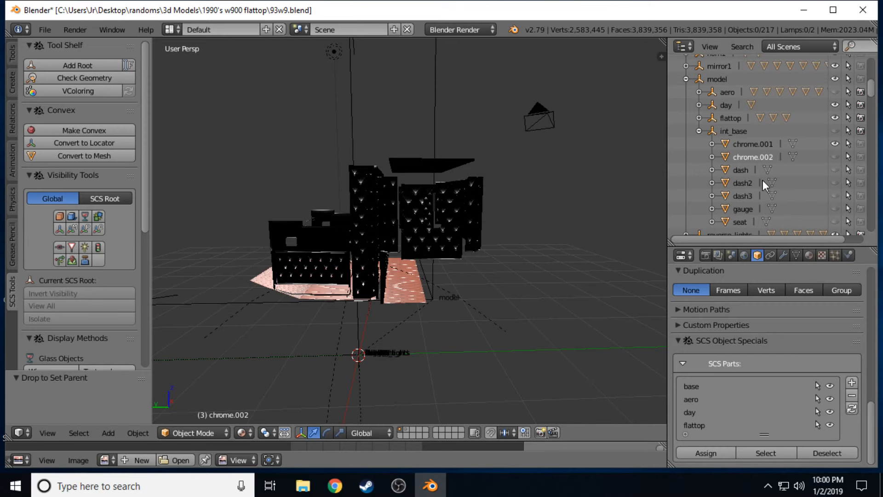
# Set the parent of the sleeper upholstery mesh vit1 to flattop.
pyautogui.scroll(-10, 762, 181)
pyautogui.scroll(-15, 763, 181)
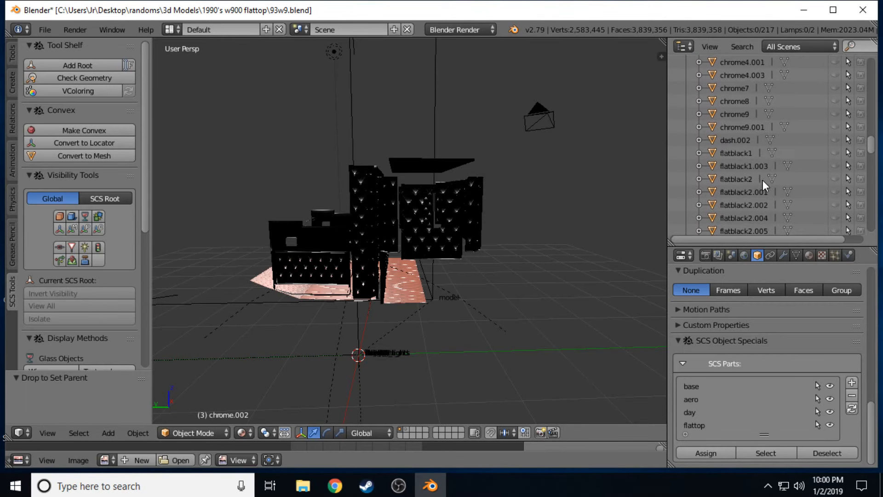
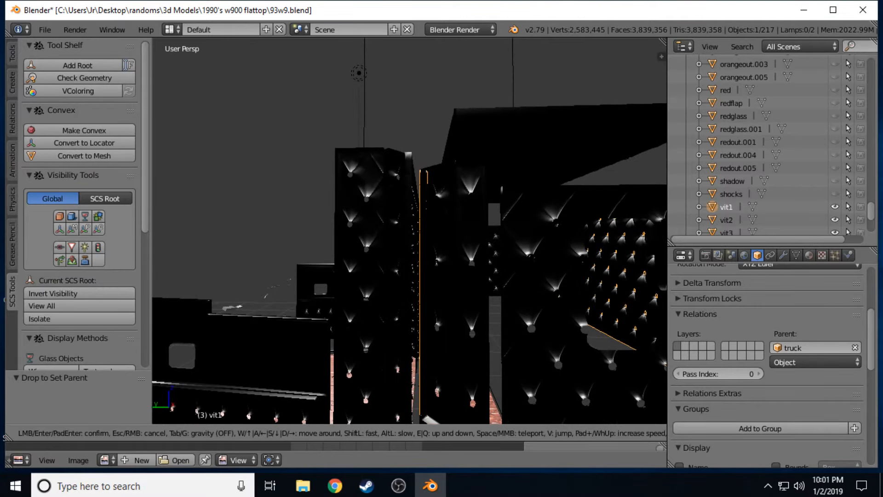
pyautogui.press('s')
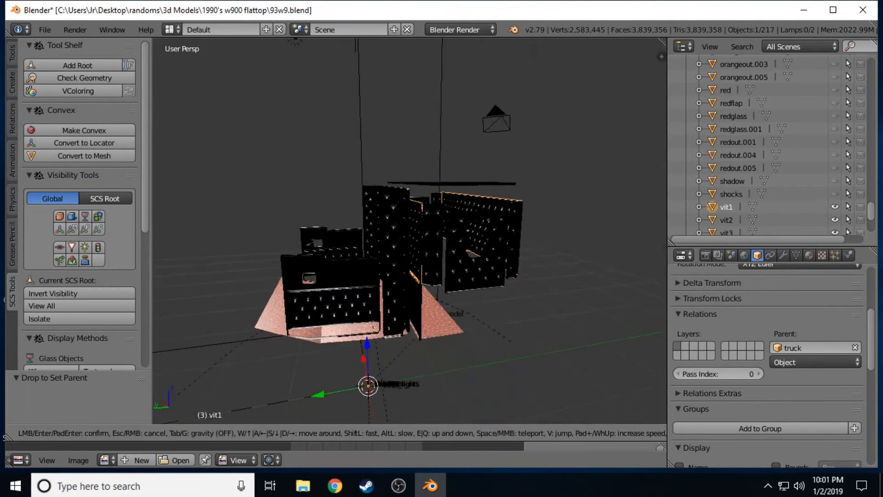
pyautogui.press('w')
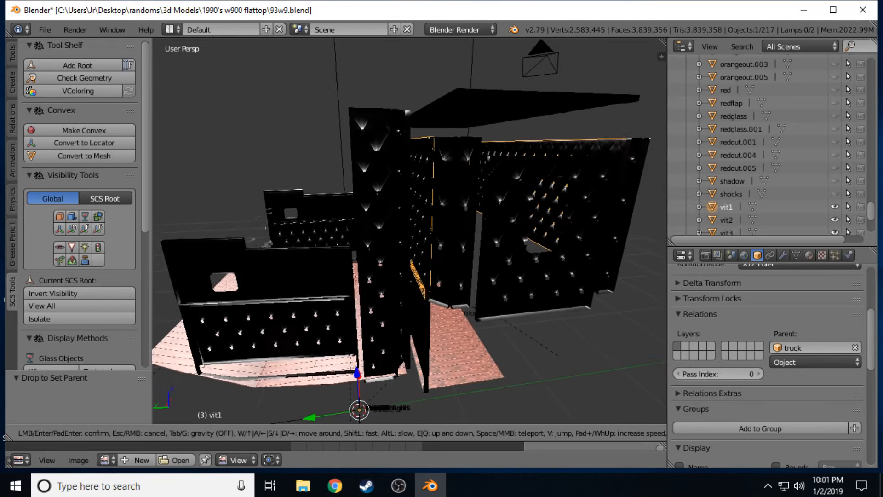
pyautogui.press('s')
pyautogui.press('a')
pyautogui.click(410, 232)
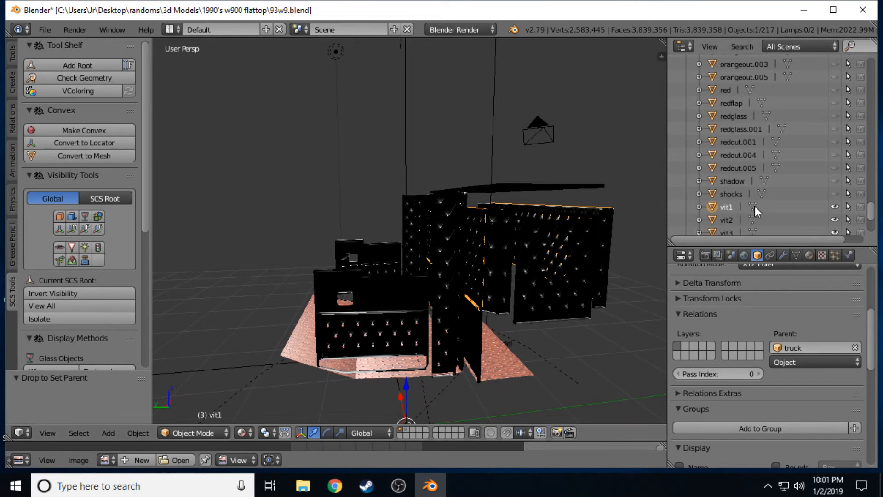
pyautogui.click(809, 348)
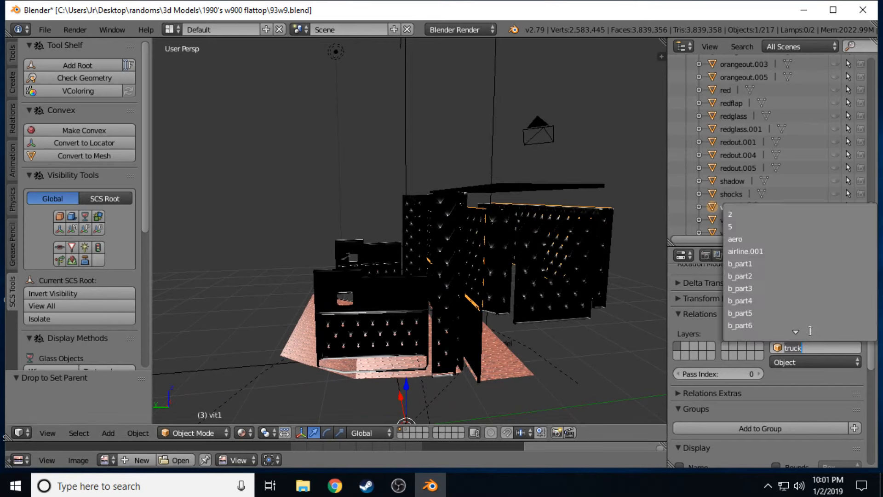
pyautogui.write('f')
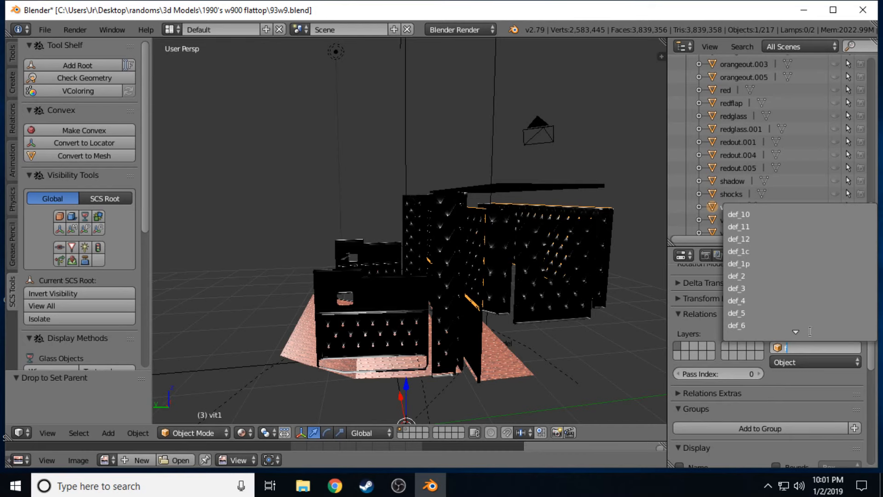
pyautogui.write('latto')
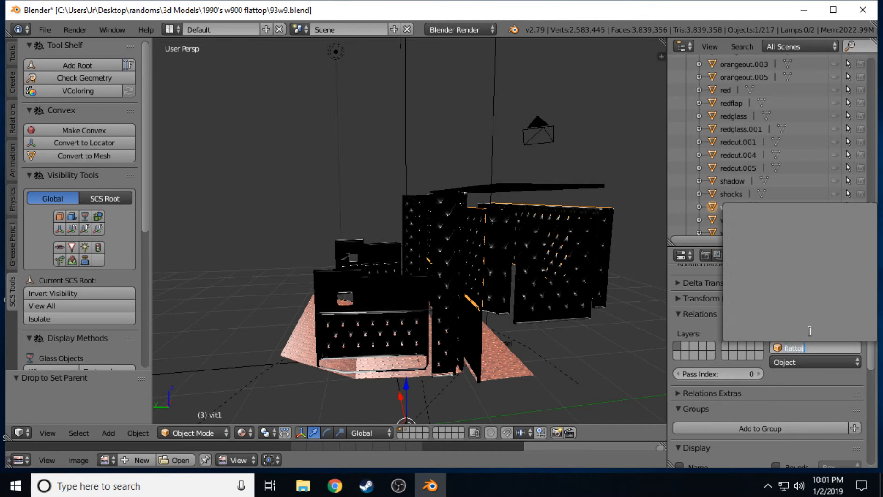
pyautogui.press('BackSpace')
pyautogui.press('Return')
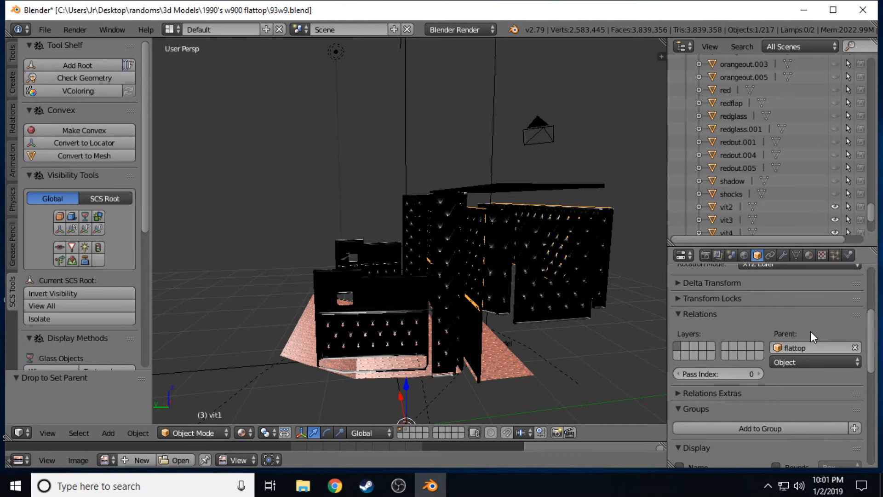
# Set the parent of the upholstery mesh vit2 to flattop.
pyautogui.click(727, 208)
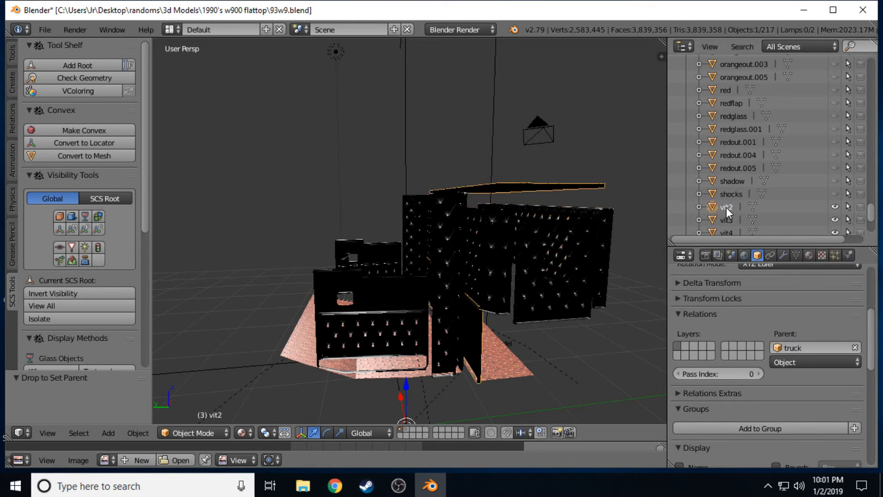
pyautogui.click(810, 347)
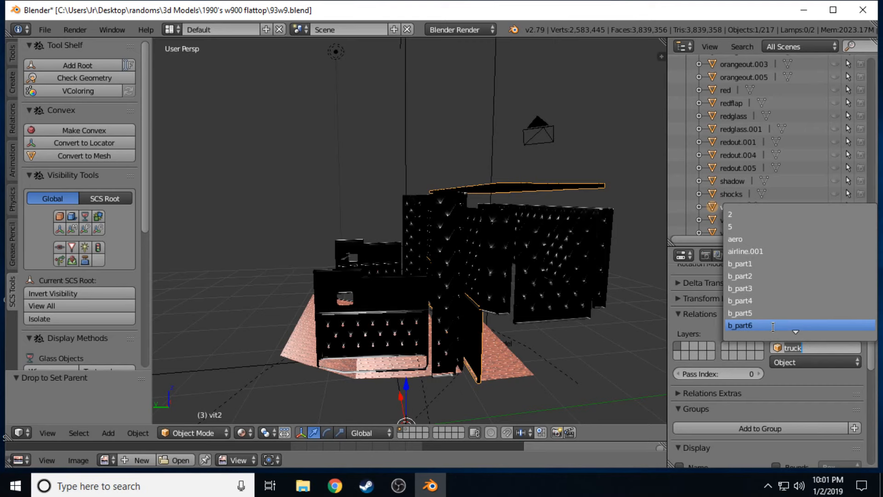
pyautogui.write('flattop')
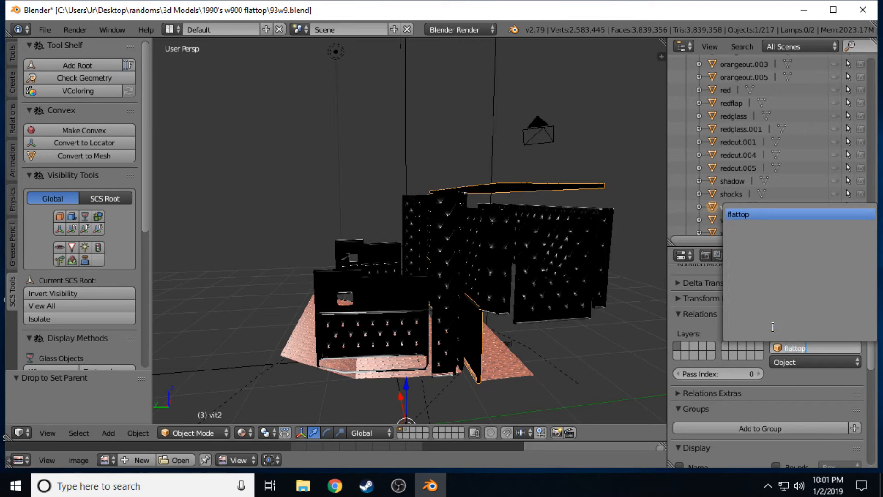
pyautogui.press('Return')
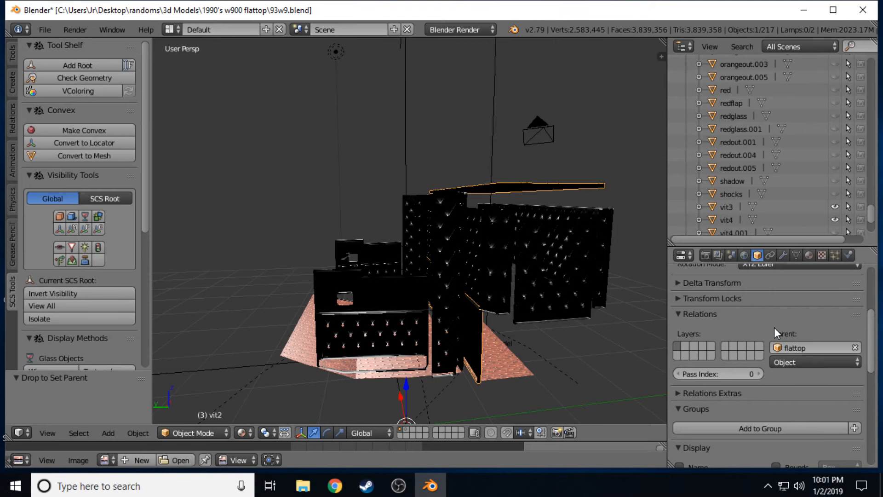
# Set the parent of the upholstery mesh vit3 to flattop.
pyautogui.click(731, 207)
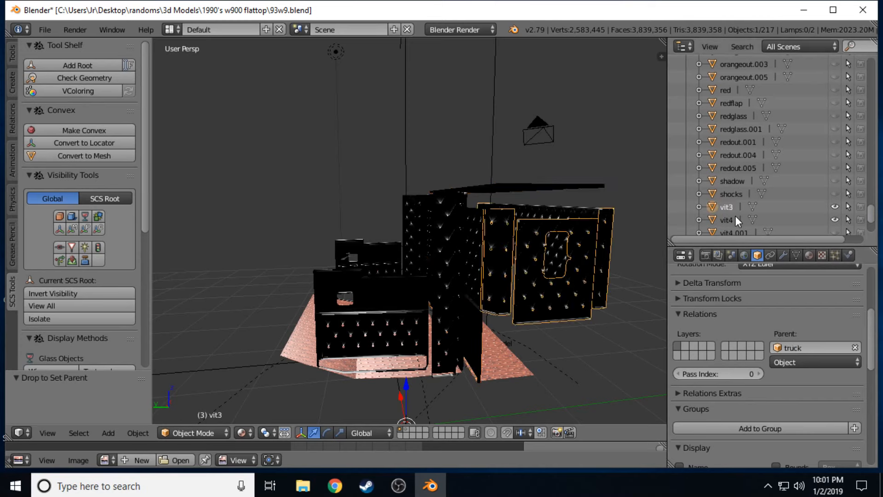
pyautogui.click(791, 347)
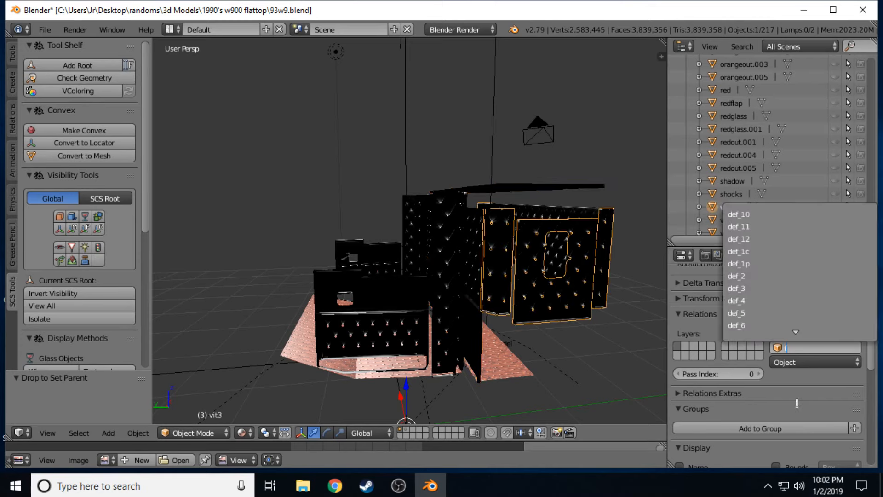
pyautogui.write('flattop')
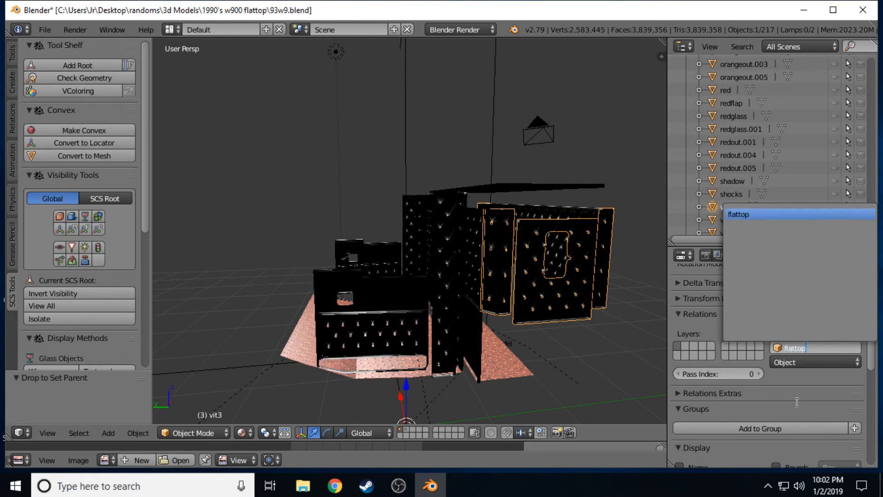
pyautogui.press('Return')
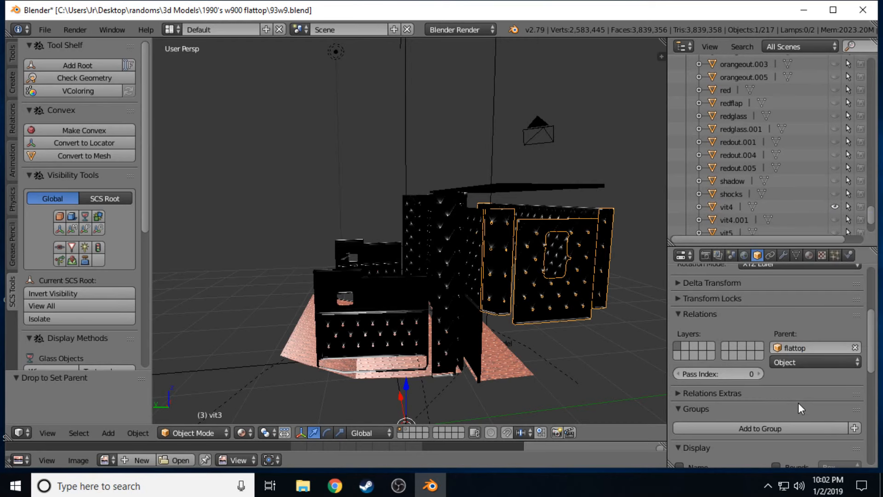
# Hide vit4, show vit4.001 and fly around the interior to examine which back-wall panels vit4.001 covers.
pyautogui.click(727, 207)
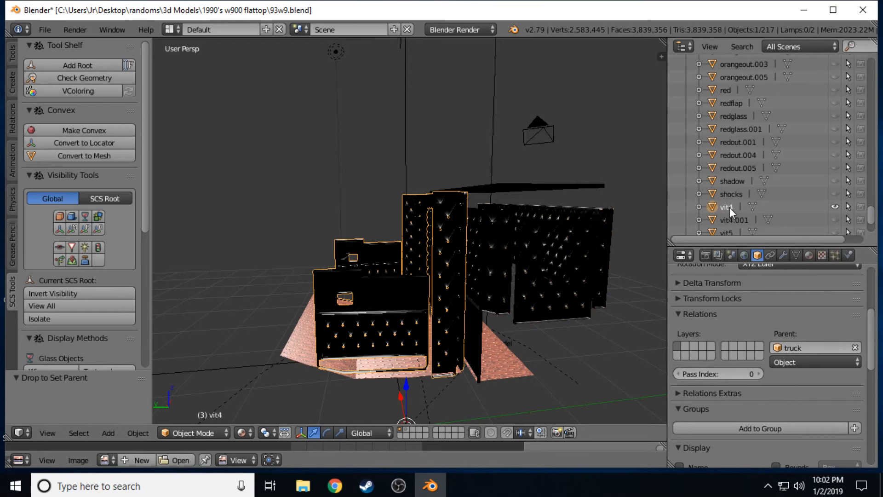
pyautogui.click(741, 221)
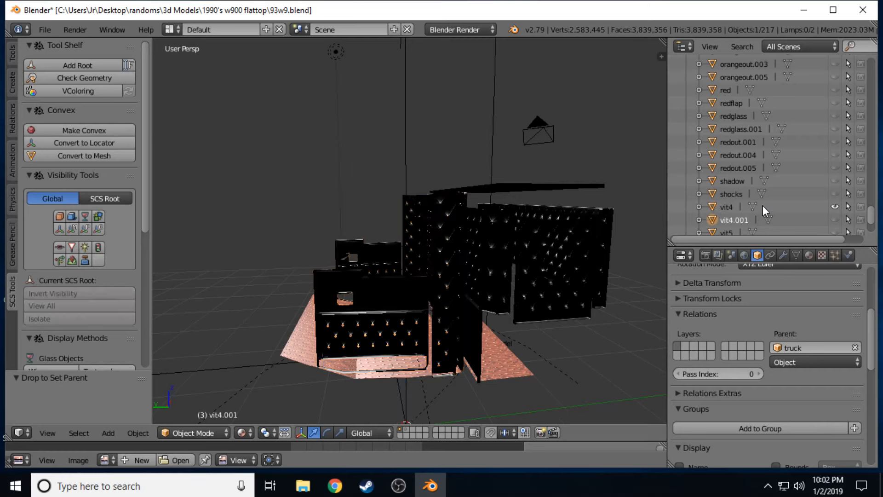
pyautogui.click(834, 207)
pyautogui.click(835, 217)
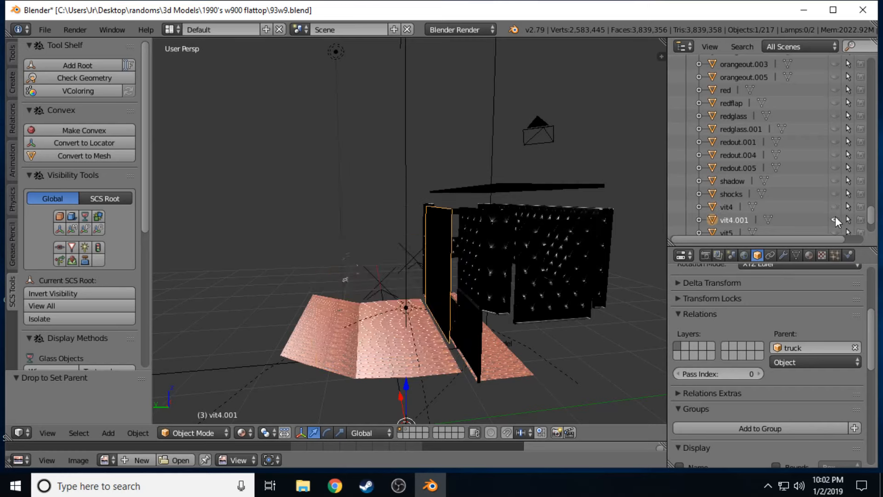
pyautogui.click(835, 217)
pyautogui.click(835, 217)
pyautogui.hotkey('shift', 'f')
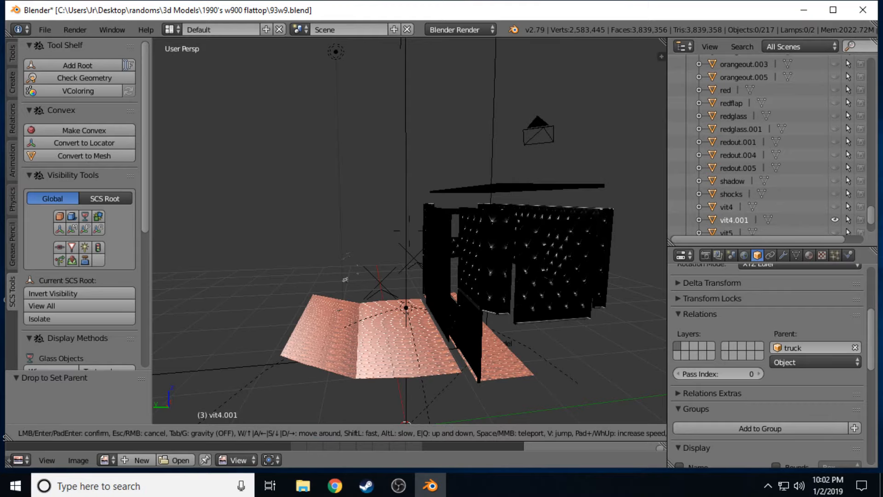
pyautogui.press('w')
pyautogui.press('a')
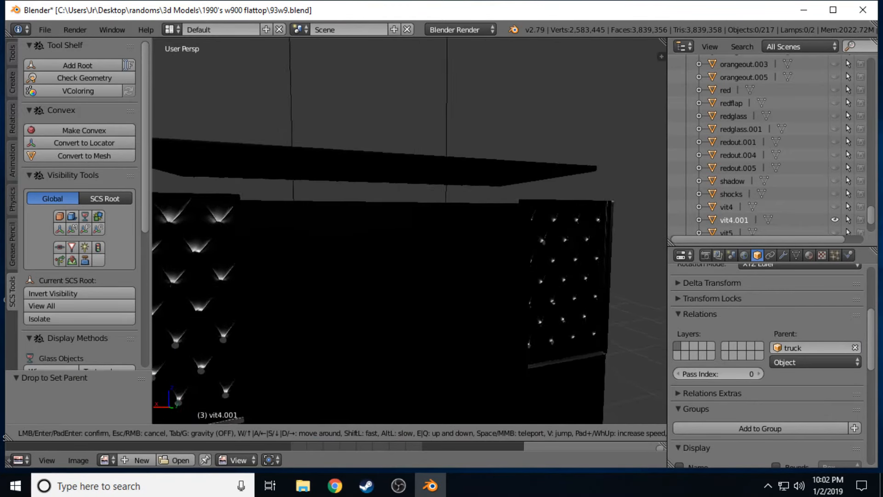
pyautogui.press('d')
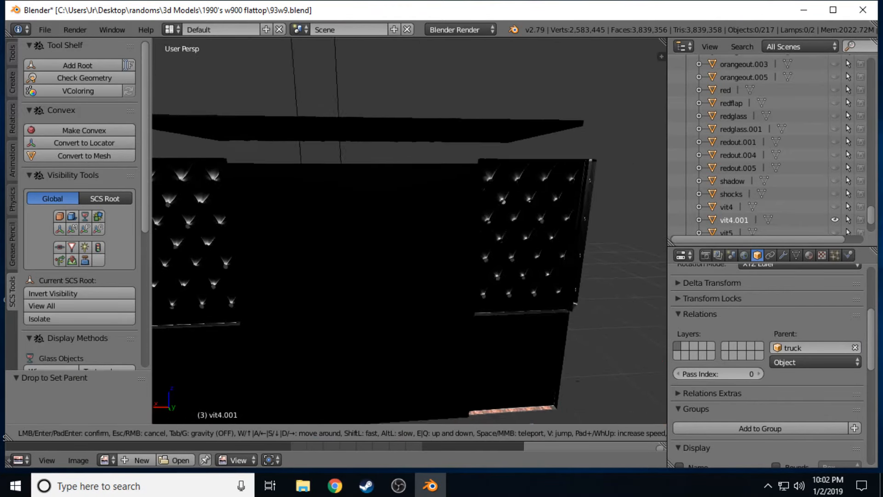
pyautogui.press('s')
pyautogui.press('w')
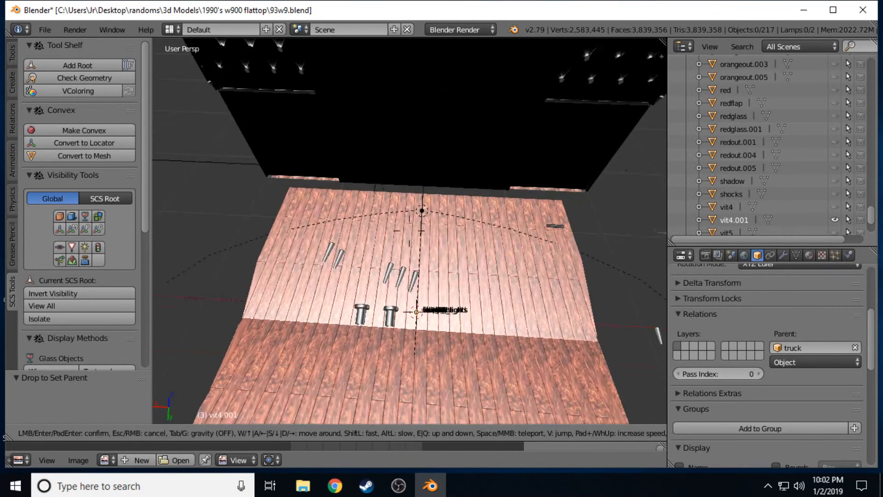
pyautogui.press('Return')
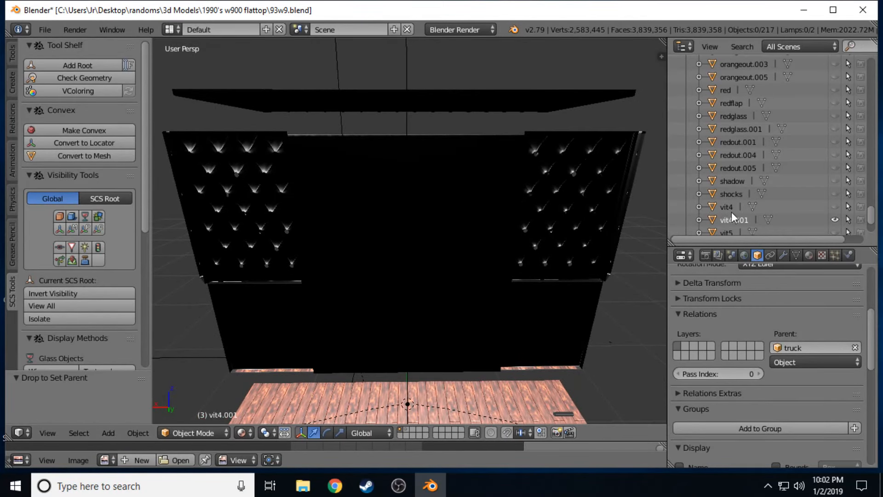
# Show vit4 again and fly through the cab to examine how its panels fit together with vit4.001.
pyautogui.click(837, 209)
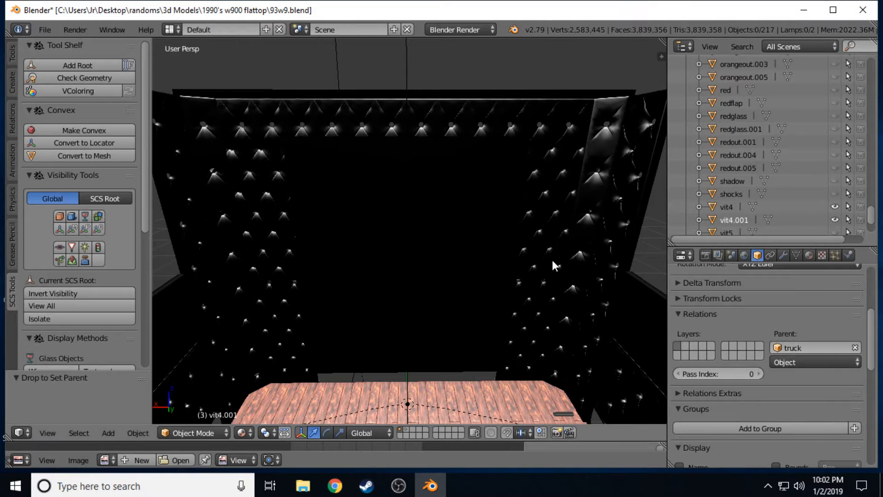
pyautogui.hotkey('shift', 'f')
pyautogui.press('w')
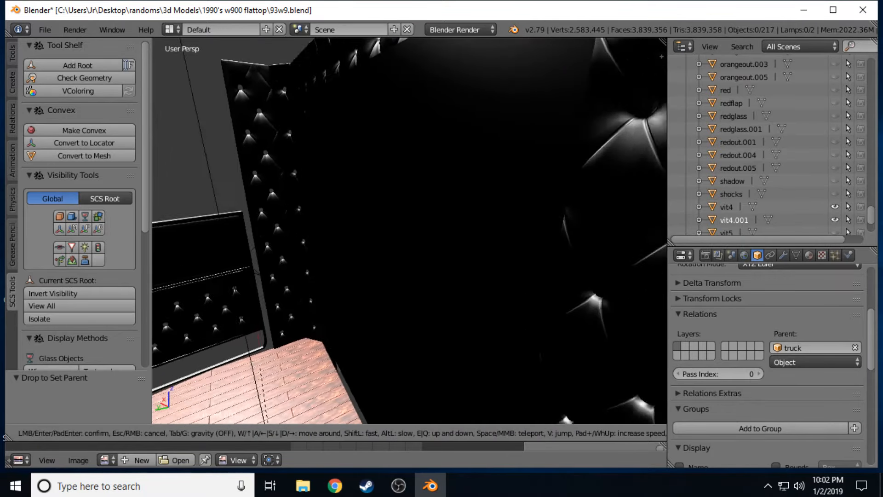
pyautogui.press('w')
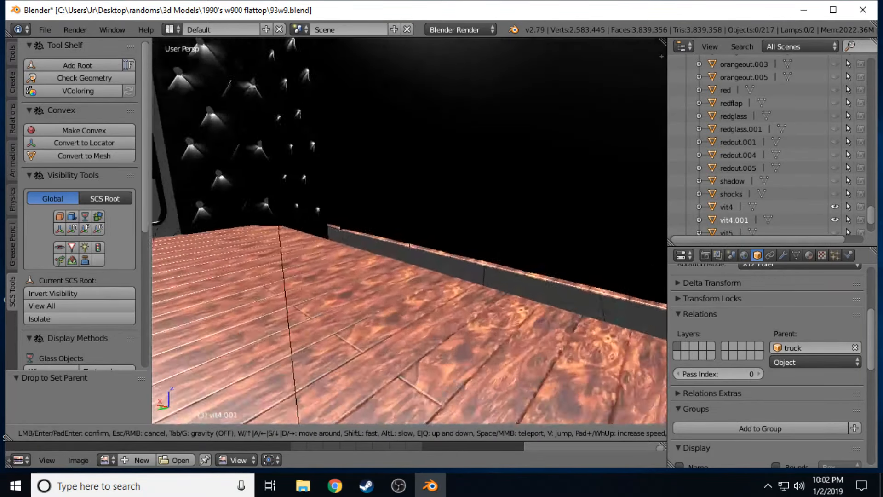
pyautogui.press('w')
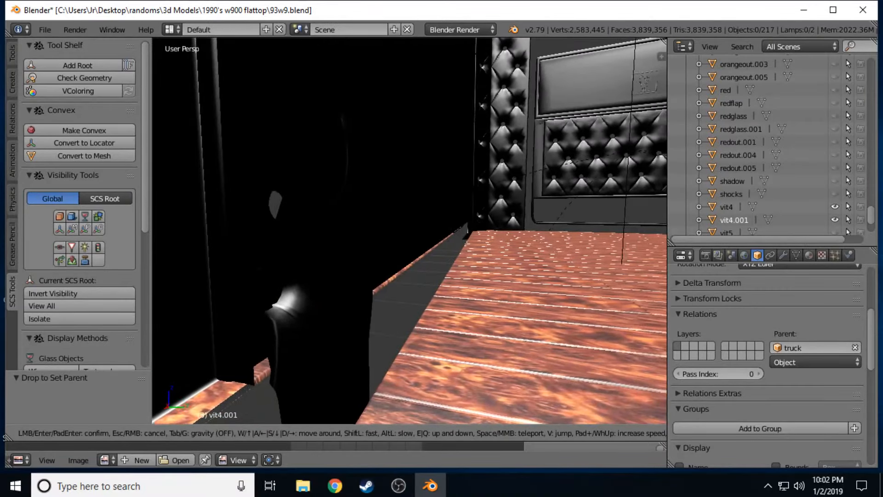
pyautogui.press('w')
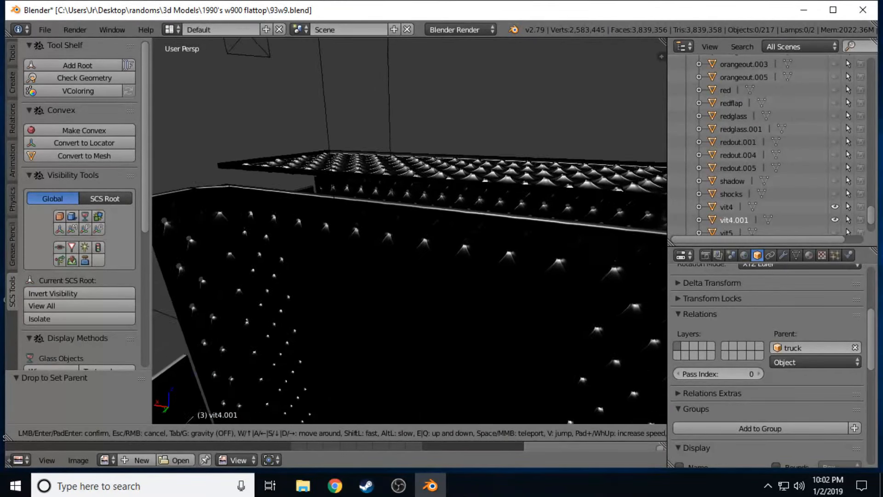
pyautogui.press('s')
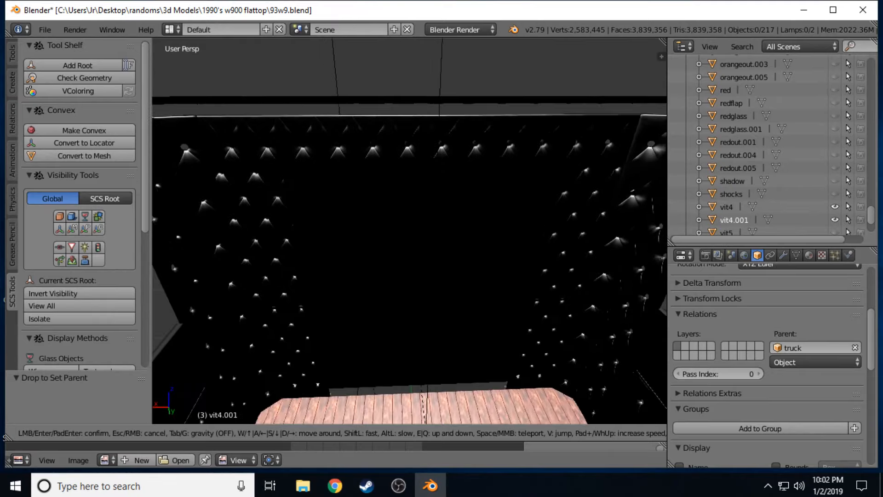
pyautogui.press('s')
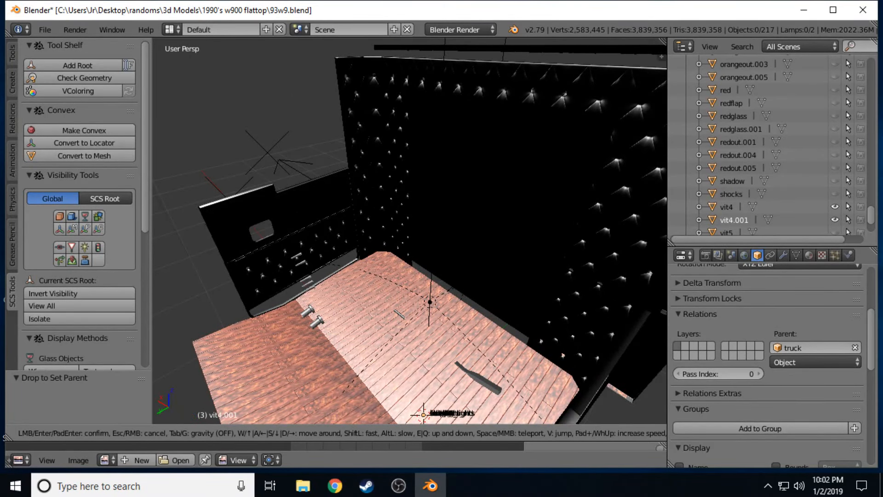
pyautogui.click(435, 216)
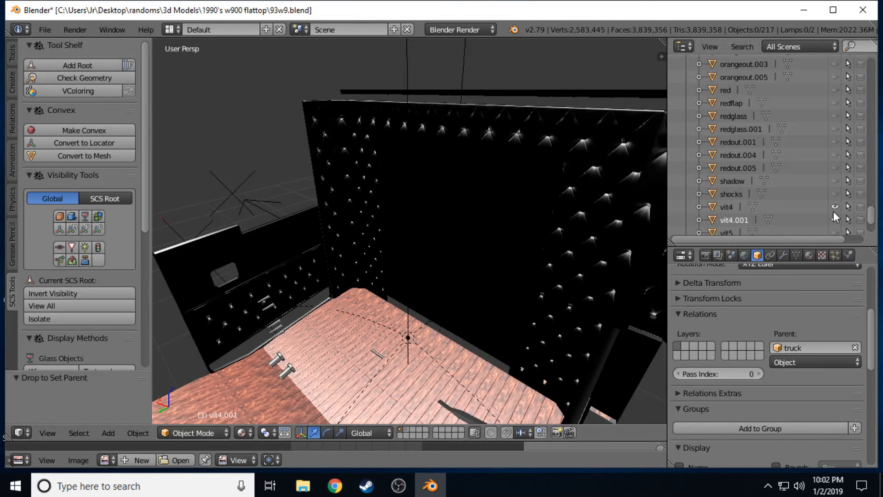
# Set the parent of the mesh vit4.001 to day.
pyautogui.click(812, 347)
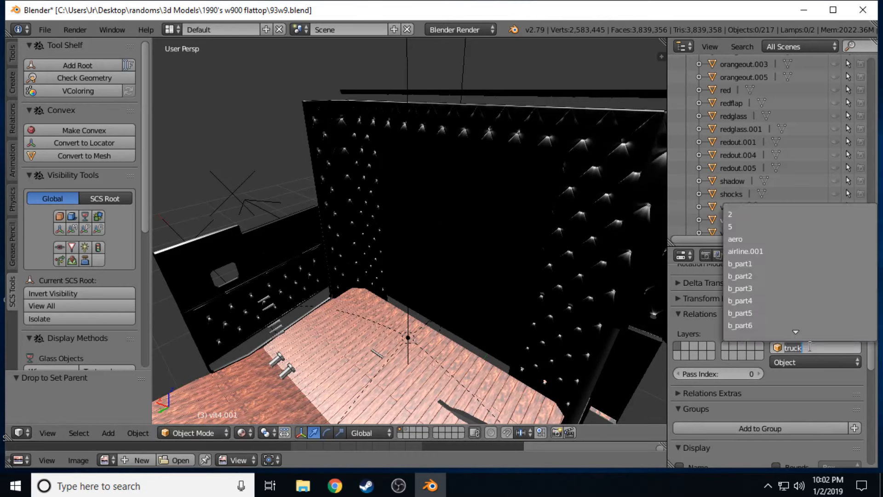
pyautogui.write('da')
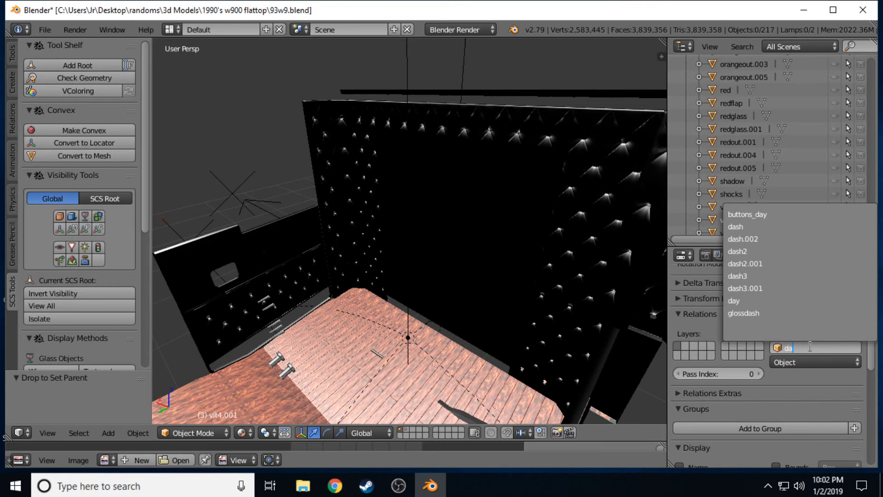
pyautogui.write('uy')
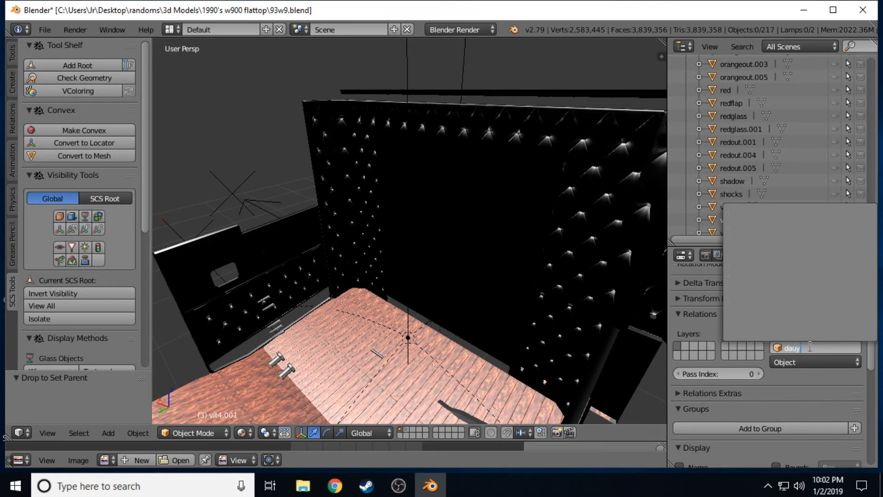
pyautogui.press('BackSpace')
pyautogui.press('BackSpace')
pyautogui.write('y')
pyautogui.press('Return')
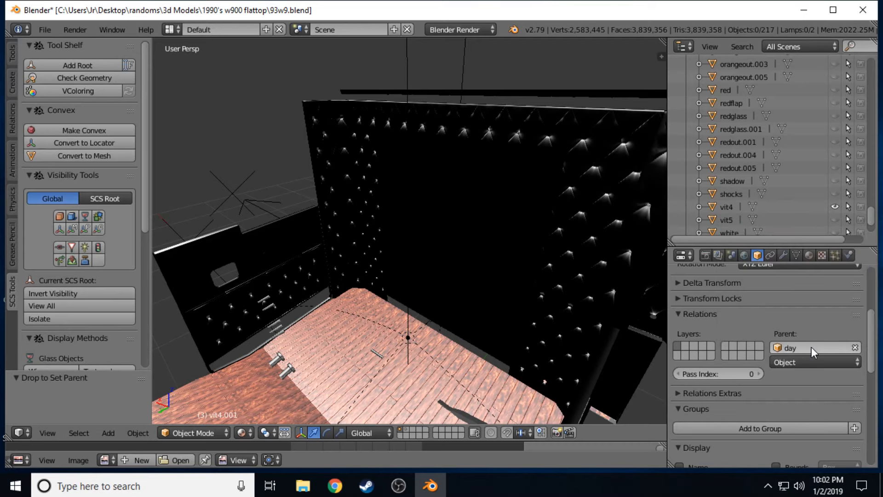
# Duplicate the cab upholstery mesh vit4 in place.
pyautogui.click(726, 207)
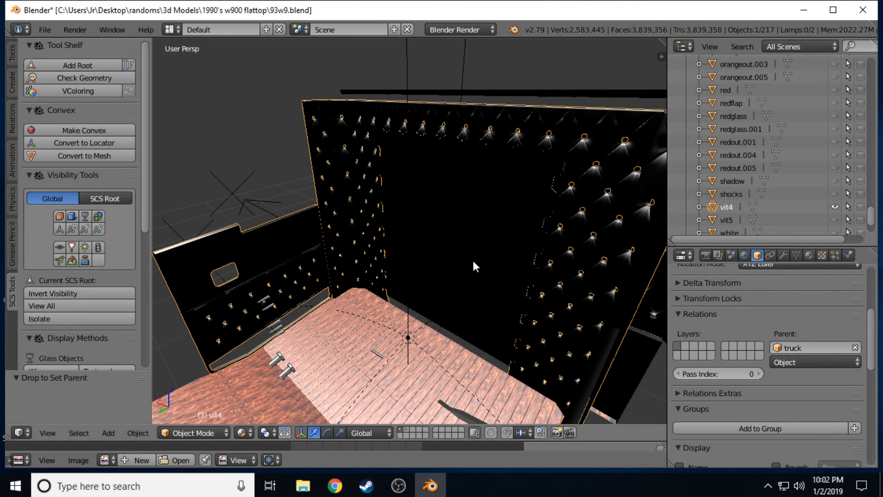
pyautogui.hotkey('shift', 'd')
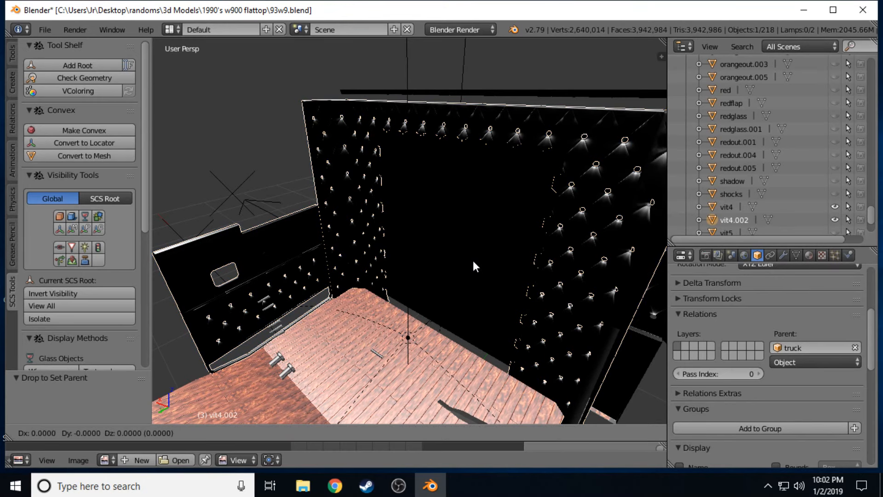
pyautogui.rightClick(473, 260)
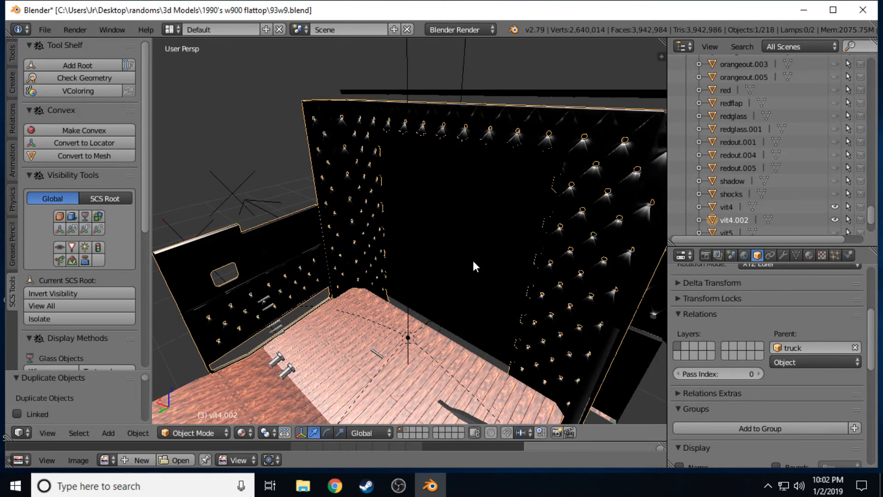
# Set the parent of the original vit4 mesh to flattop.
pyautogui.click(730, 207)
pyautogui.click(805, 348)
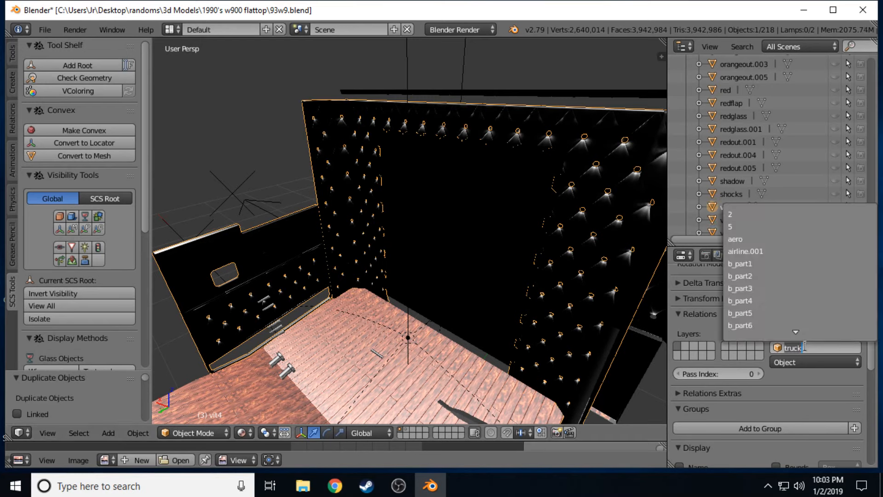
pyautogui.write('flattop')
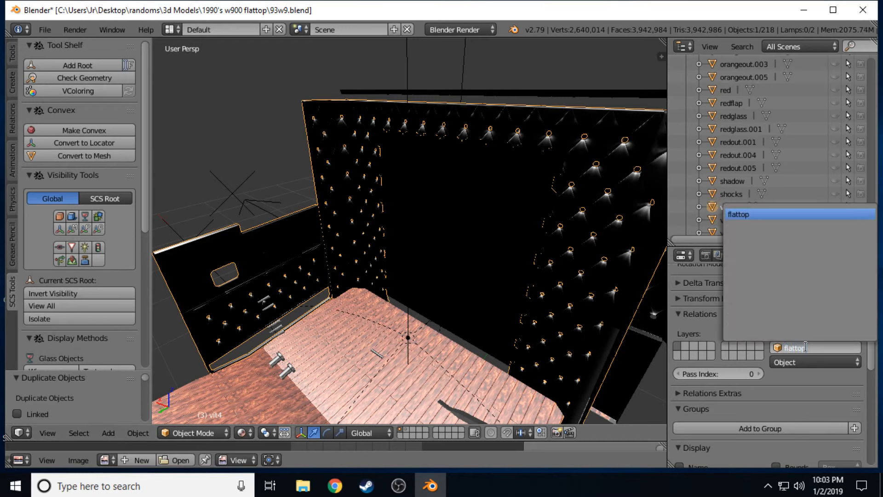
pyautogui.press('Return')
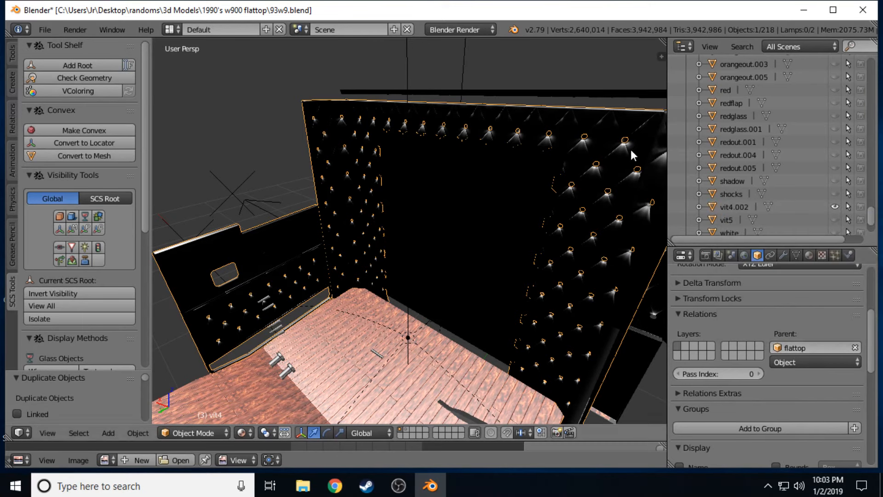
# Set the parent of the mesh vit4.002 to day.
pyautogui.click(729, 208)
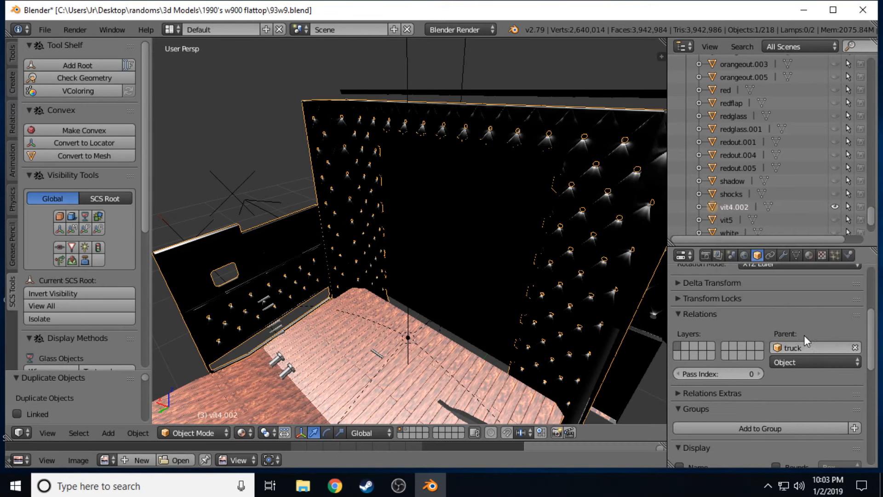
pyautogui.click(811, 347)
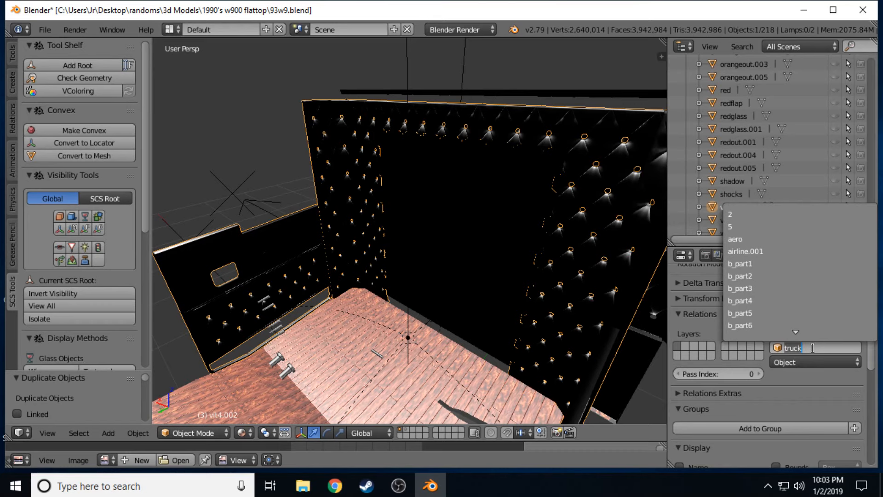
pyautogui.write('day')
pyautogui.press('Return')
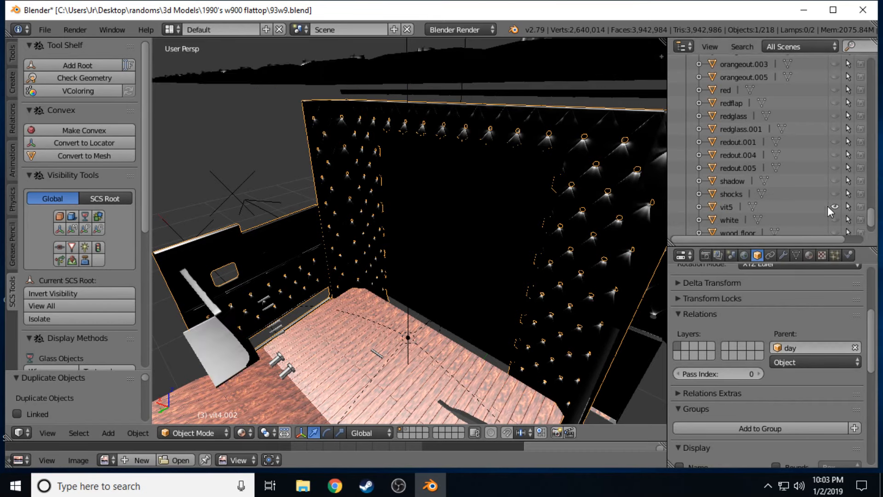
# Show the mesh vit5 and fly through the cab to examine where its upholstery panels sit.
pyautogui.hotkey('shift', 'f')
pyautogui.press('w')
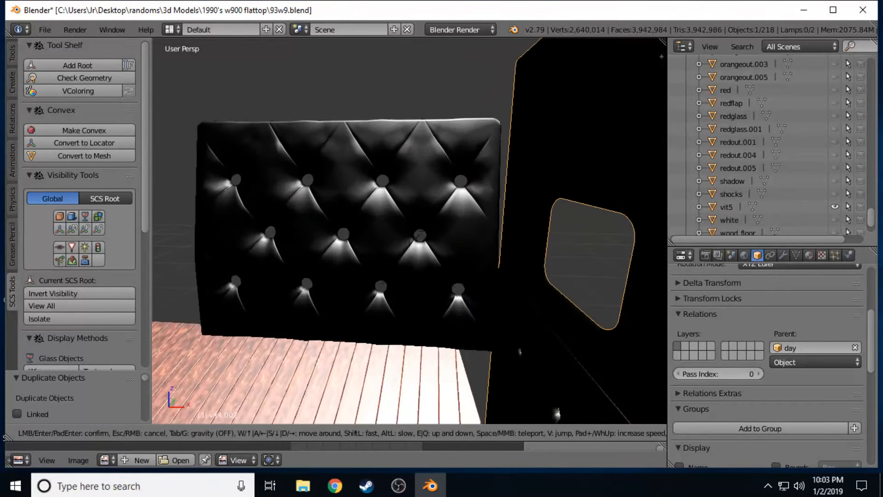
pyautogui.press('s')
pyautogui.press('a')
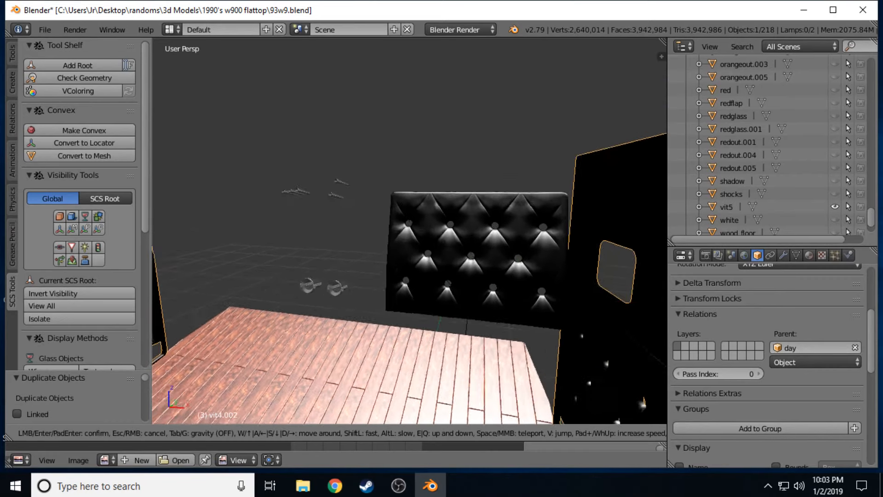
pyautogui.press('w')
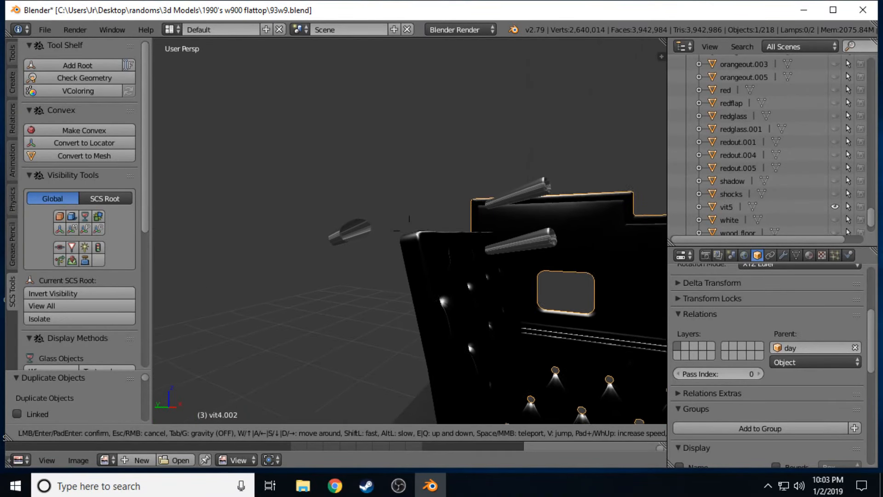
pyautogui.press('d')
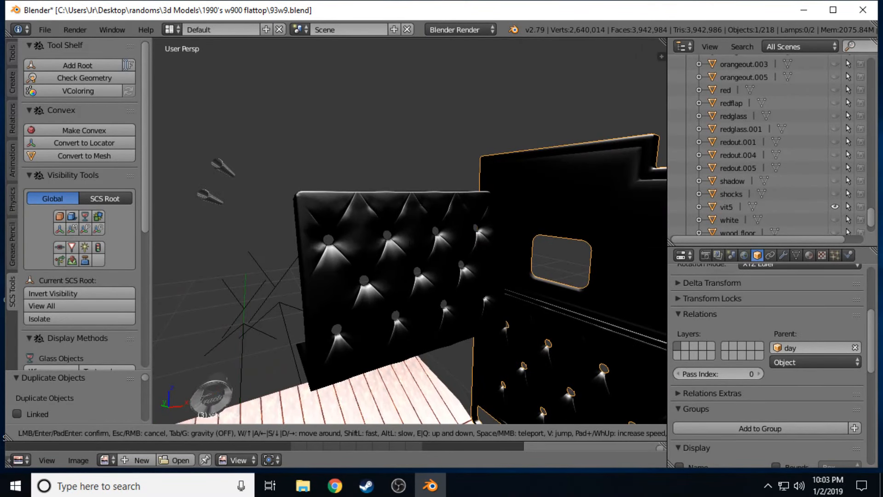
pyautogui.press('s')
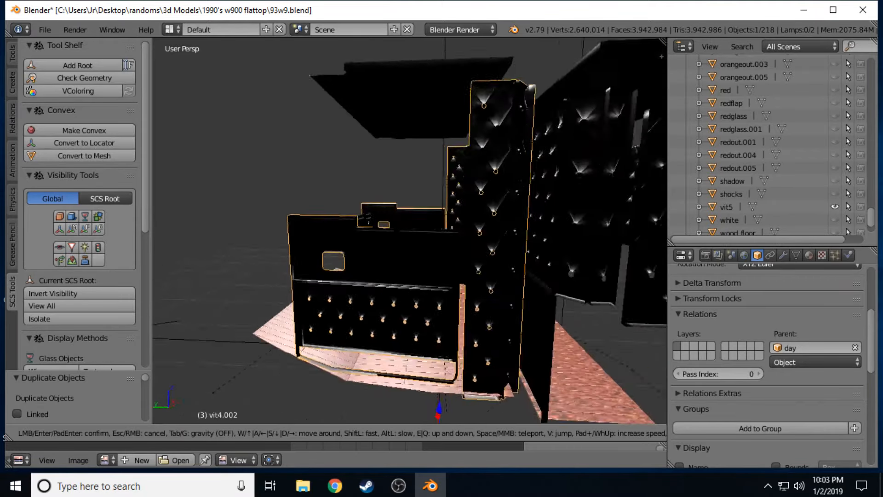
pyautogui.press('w')
pyautogui.press('e')
pyautogui.press('s')
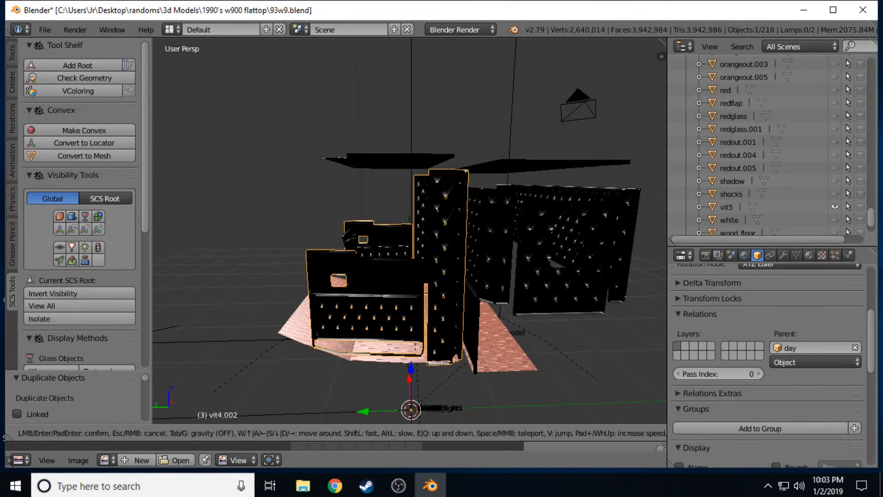
pyautogui.press('w')
pyautogui.press('Return')
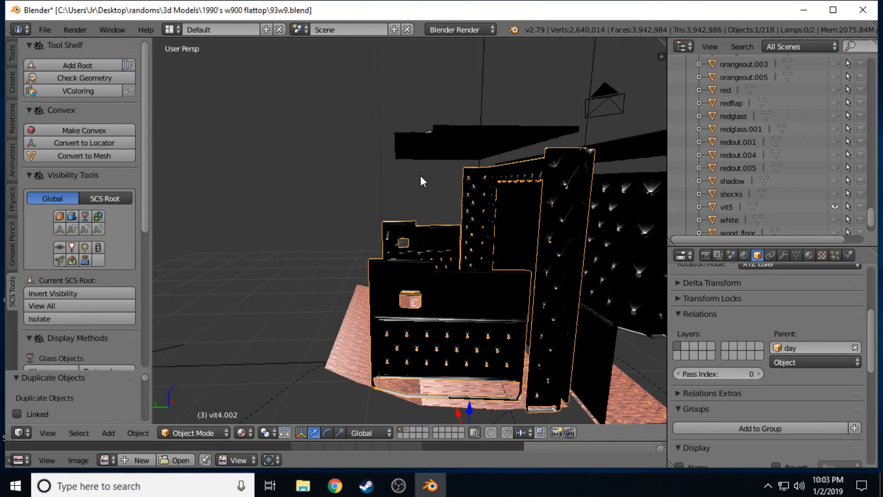
# Select the cab ceiling upholstery mesh vit5 and duplicate it in place.
pyautogui.click(434, 136)
pyautogui.hotkey('shift', 'f')
pyautogui.press('s')
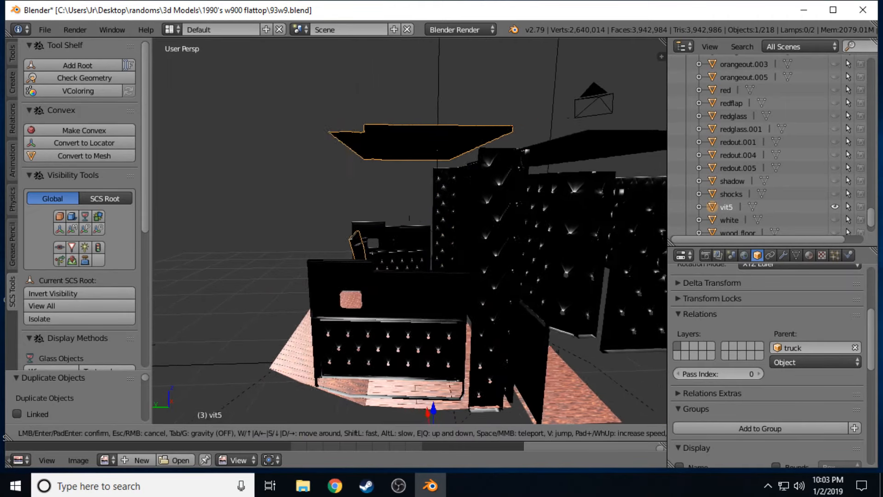
pyautogui.press('d')
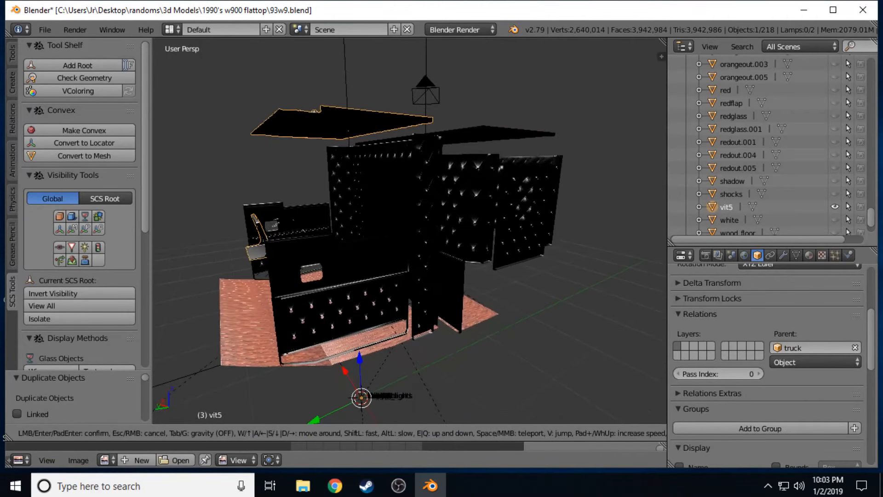
pyautogui.press('e')
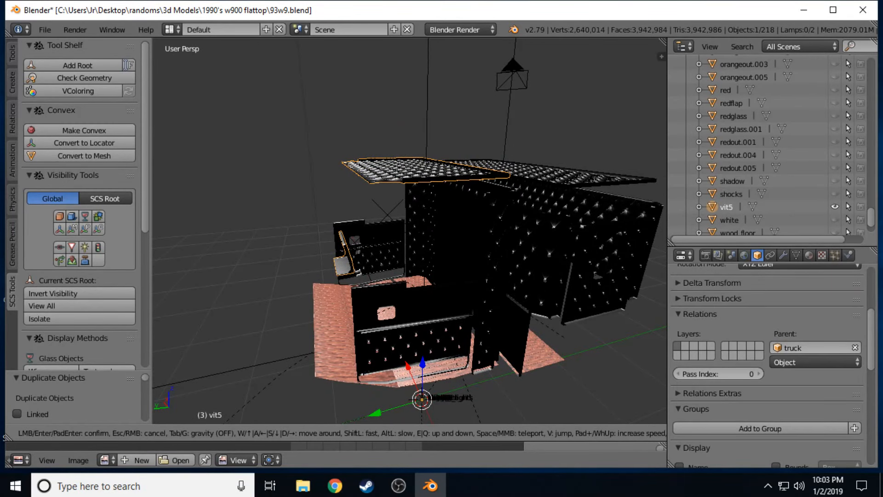
pyautogui.press('w')
pyautogui.press('Return')
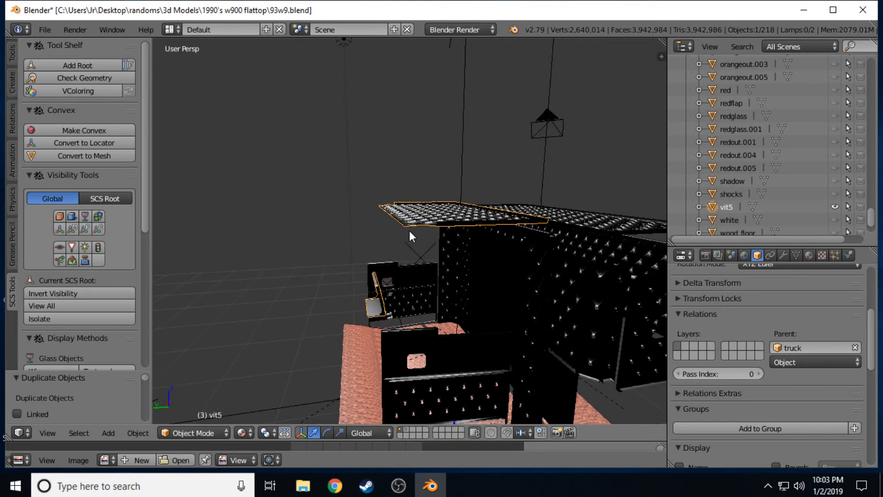
pyautogui.hotkey('shift', 'd')
pyautogui.press('Escape')
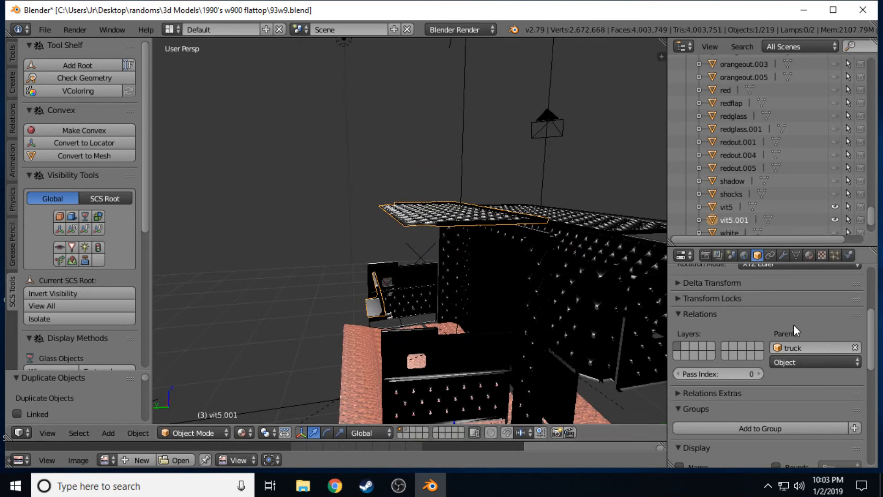
# Set the parent of the duplicated mesh vit5.001 to flattop.
pyautogui.click(812, 348)
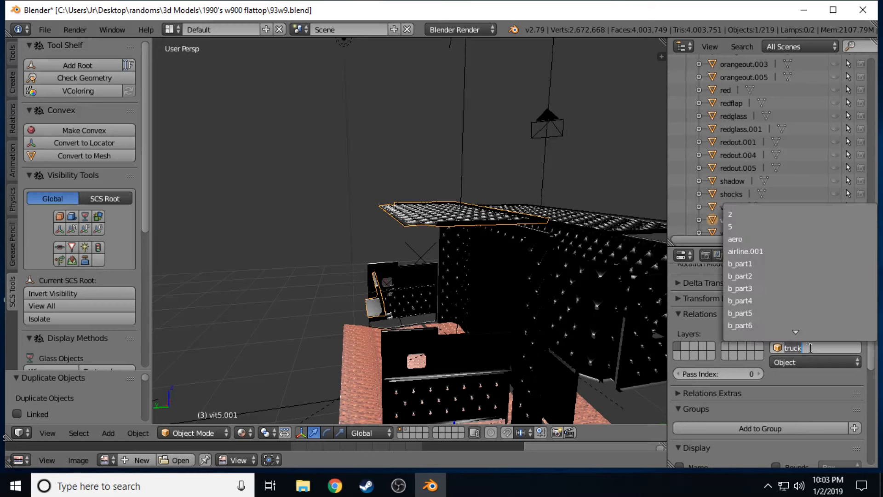
pyautogui.write('flattop')
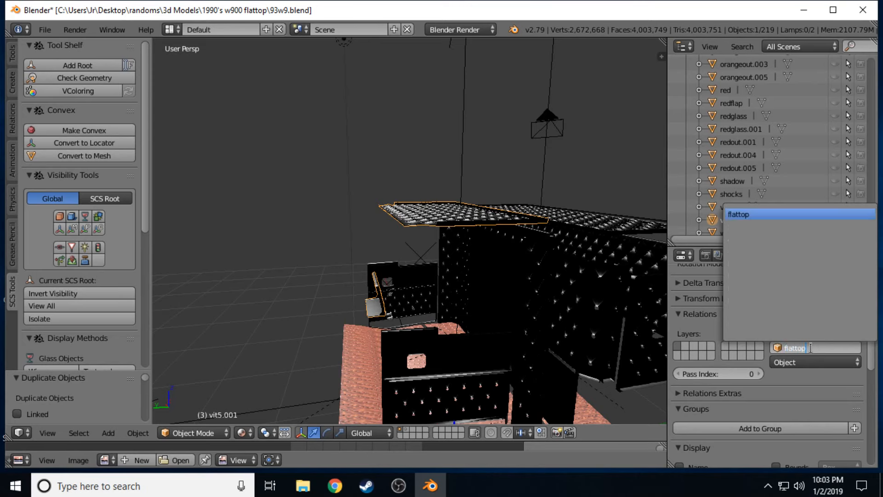
pyautogui.press('Return')
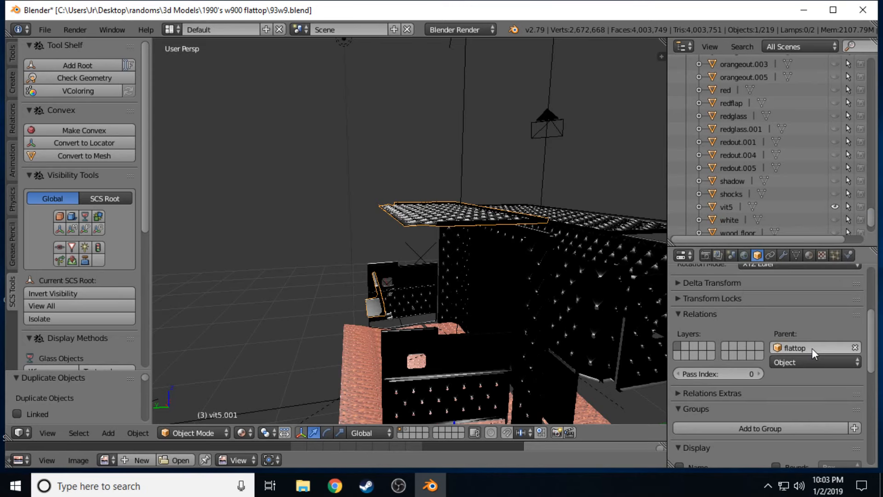
# Set the parent of the original vit5 mesh to day.
pyautogui.click(724, 208)
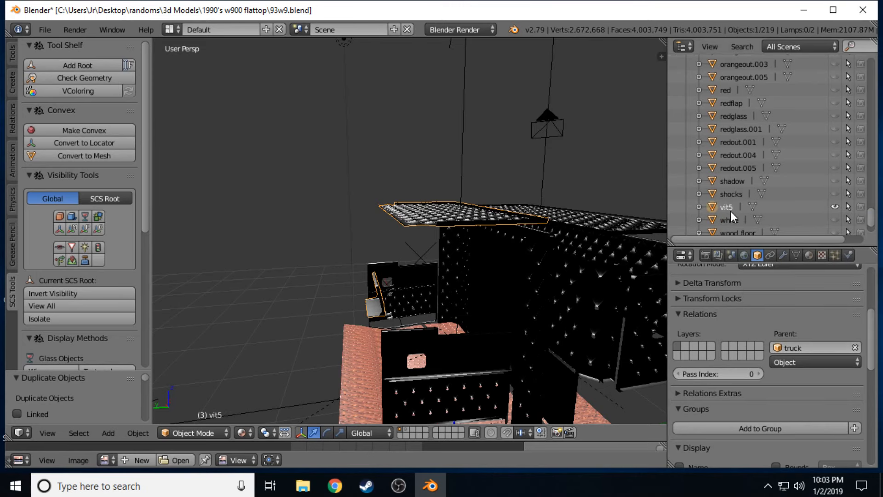
pyautogui.click(833, 348)
pyautogui.write('f')
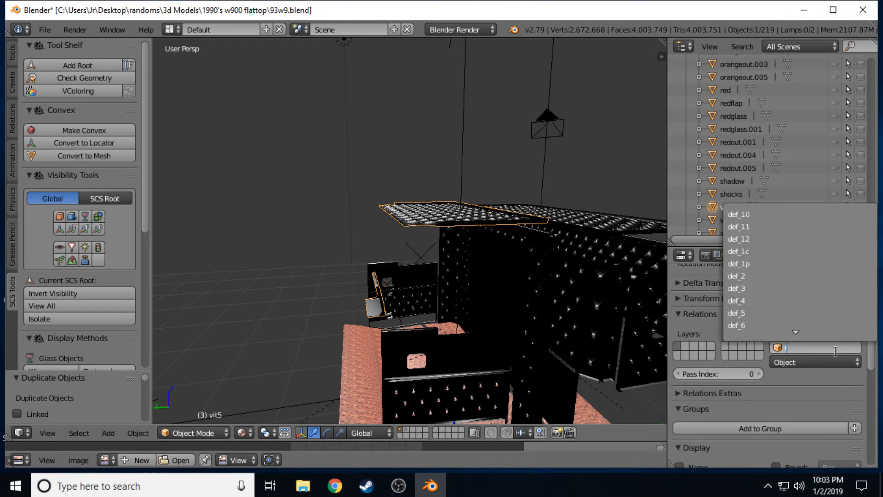
pyautogui.press('BackSpace')
pyautogui.write('day')
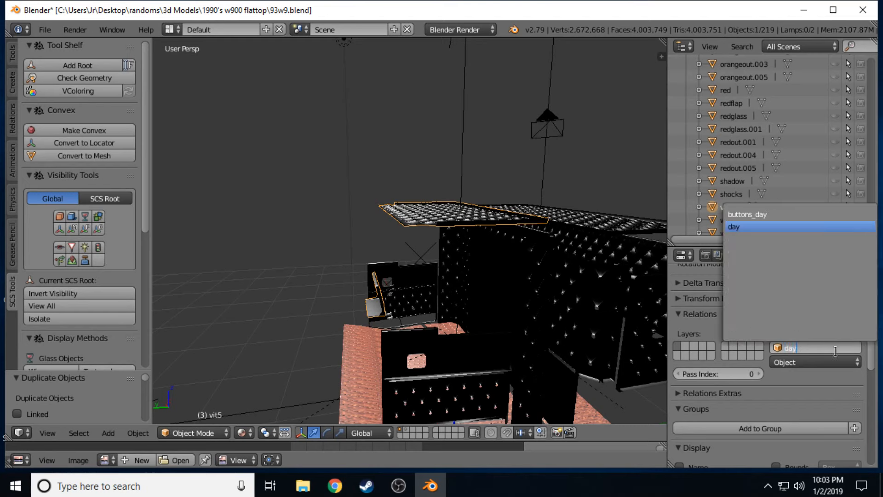
pyautogui.press('Return')
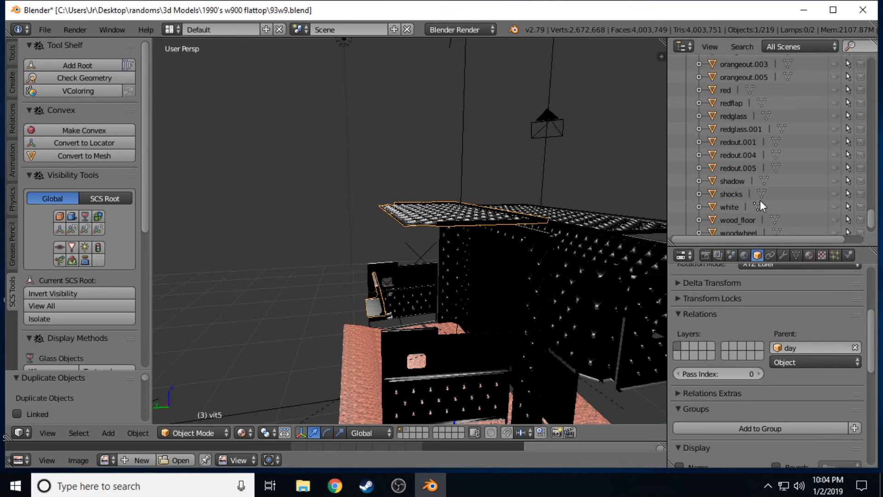
# Hide the meshes vit4.001, vit4.002 and vit5 under day, leaving that hierarchy collapsed.
pyautogui.scroll(10, 759, 200)
pyautogui.scroll(15, 761, 201)
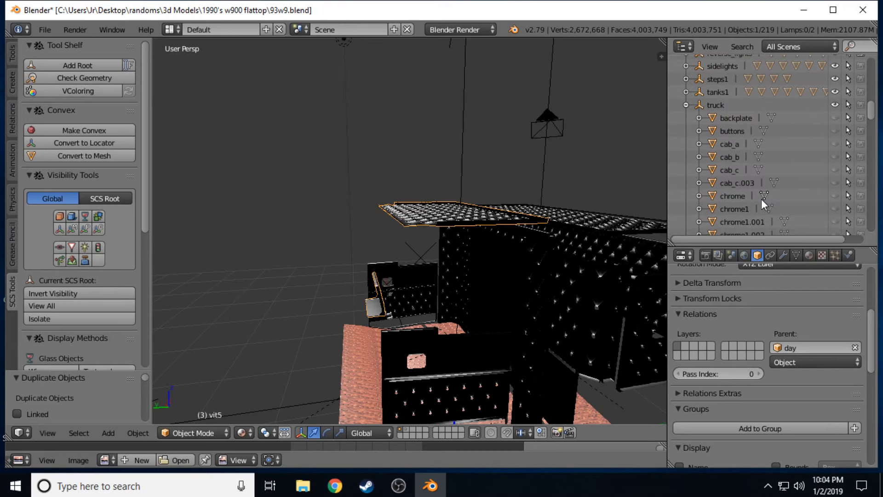
pyautogui.scroll(8, 761, 199)
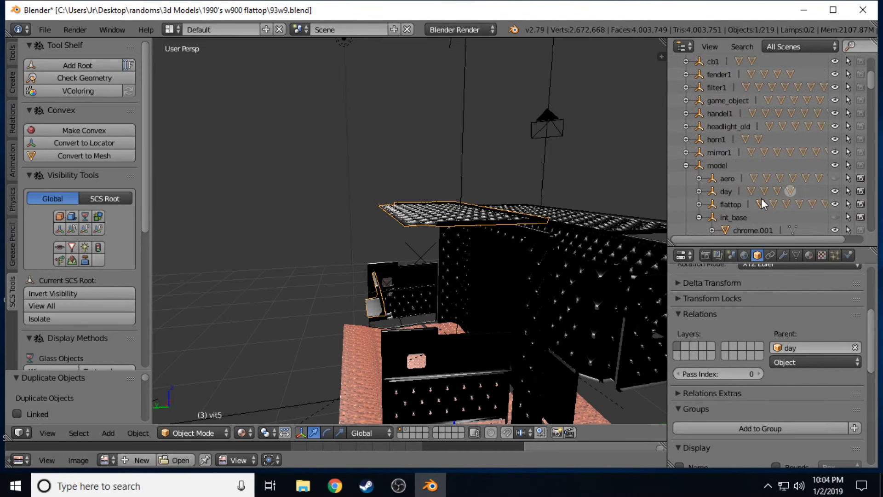
pyautogui.click(699, 215)
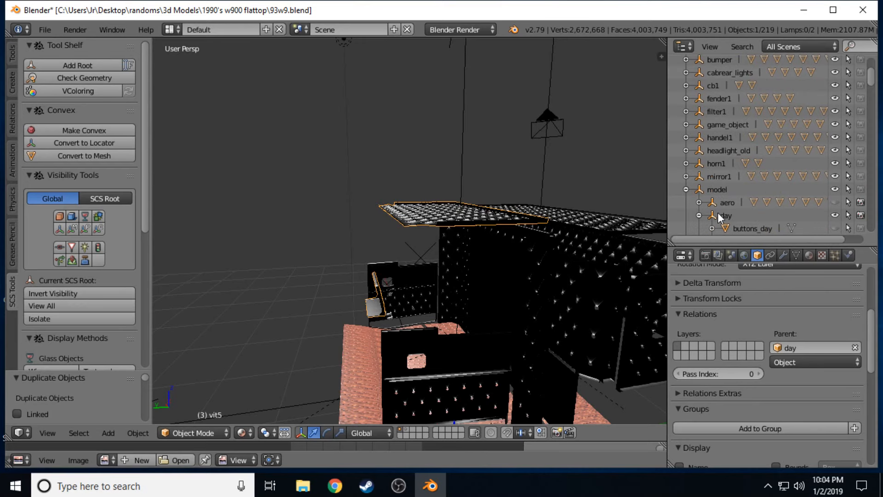
pyautogui.scroll(-4, 741, 205)
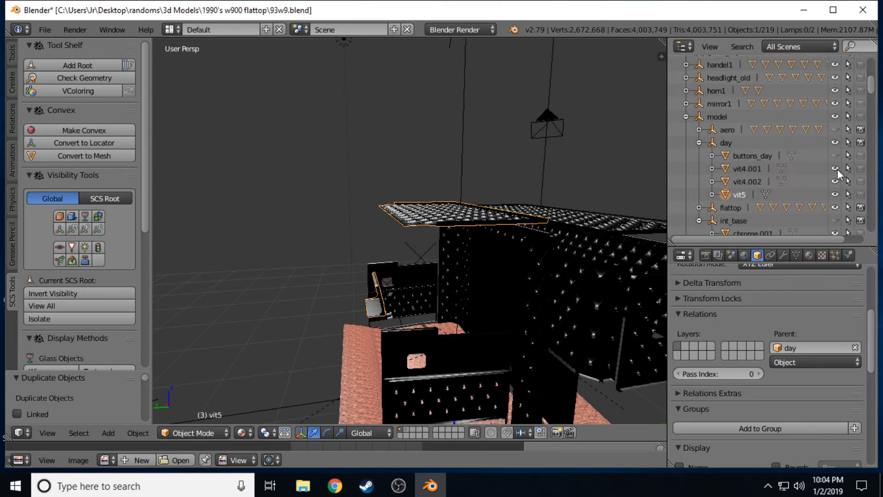
pyautogui.moveTo(836, 168); pyautogui.dragTo(834, 197)
pyautogui.click(699, 142)
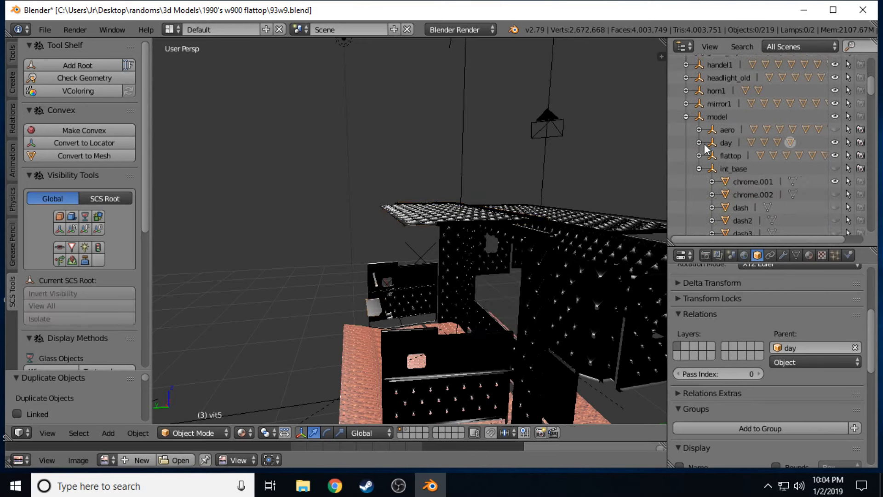
# Hide the floor and the upholstery meshes vit1, vit2, vit3, vit4 and vit5.001 under flattop, briefly checking dash3.001 and dash2.001.
pyautogui.click(698, 156)
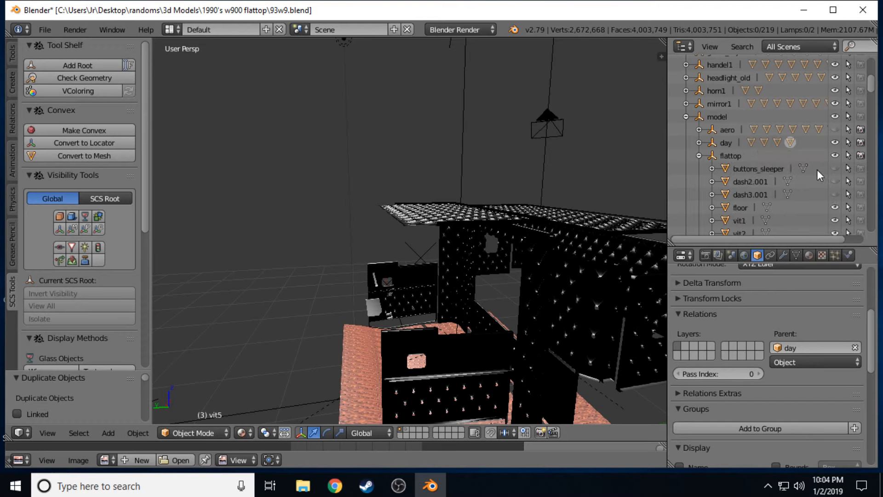
pyautogui.scroll(-1, 817, 169)
pyautogui.moveTo(834, 182); pyautogui.dragTo(834, 230)
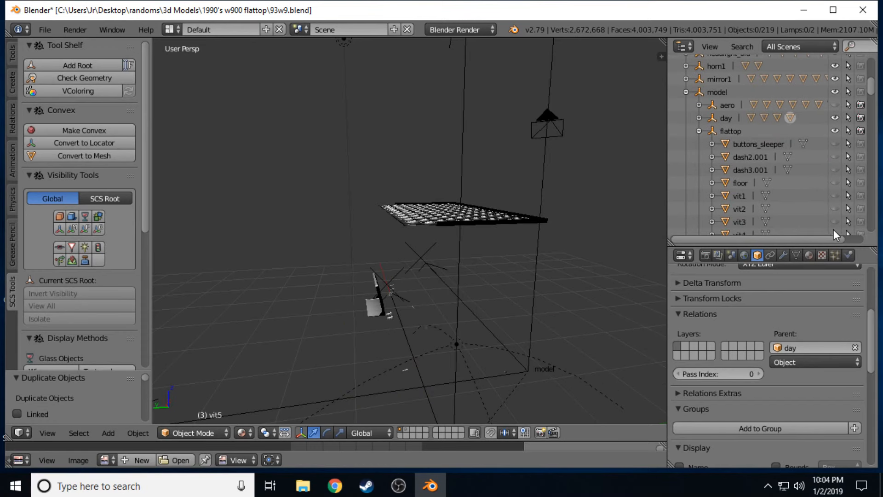
pyautogui.click(833, 169)
pyautogui.click(833, 169)
pyautogui.click(834, 157)
pyautogui.click(834, 157)
pyautogui.scroll(-2, 835, 145)
pyautogui.scroll(-1, 836, 146)
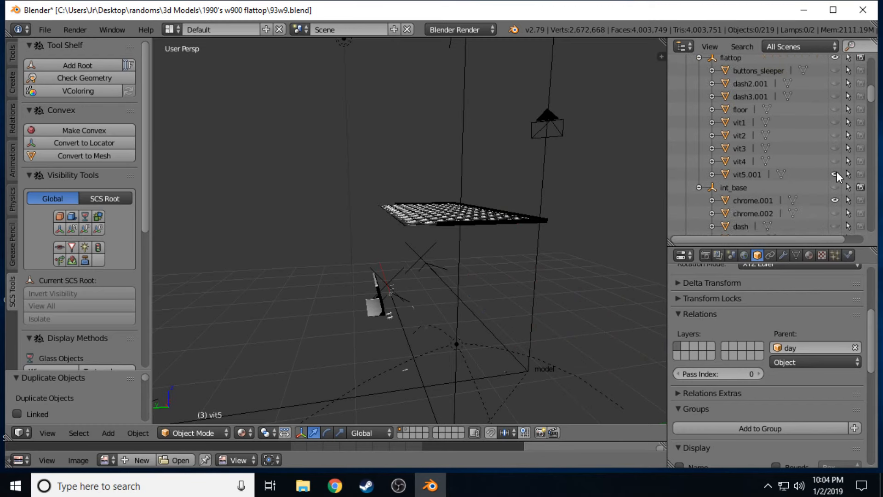
pyautogui.click(834, 174)
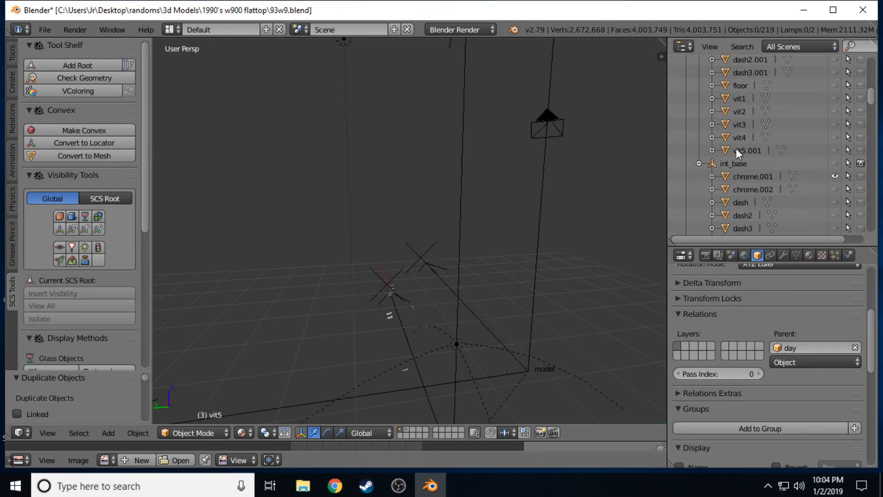
# Hide the mesh chrome.001 under int_base and collapse the flattop hierarchy.
pyautogui.scroll(-4, 739, 150)
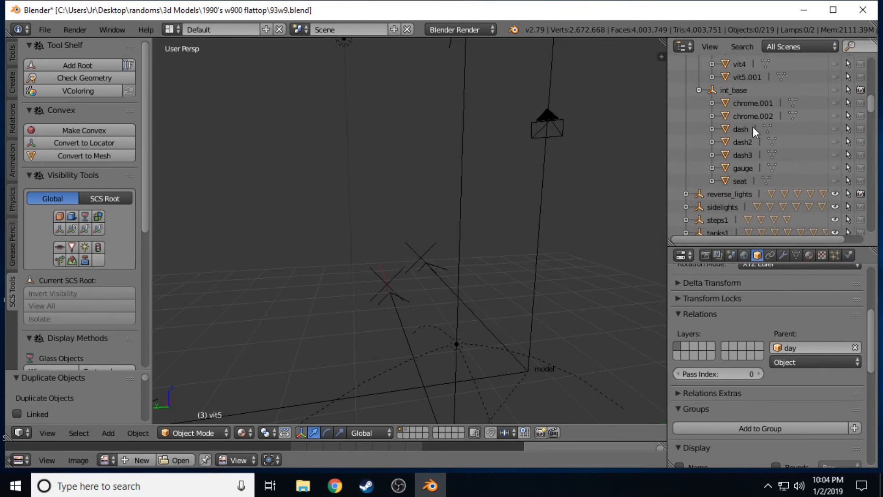
pyautogui.scroll(5, 737, 128)
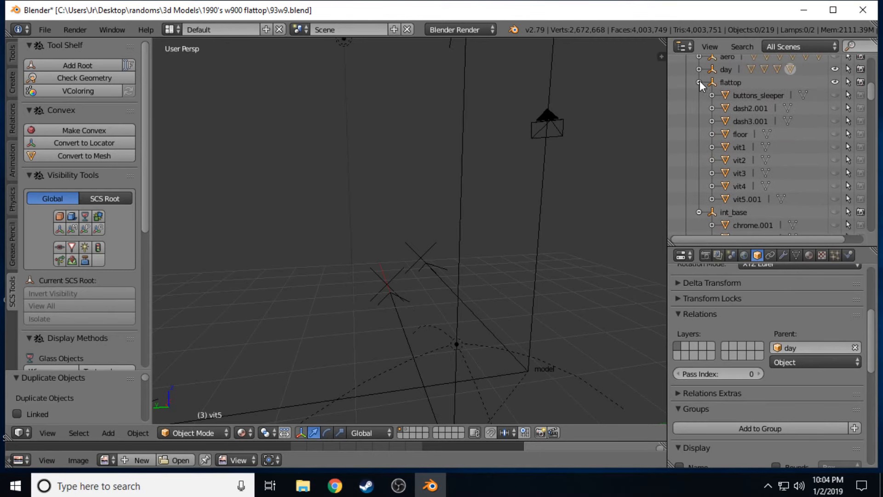
pyautogui.click(699, 81)
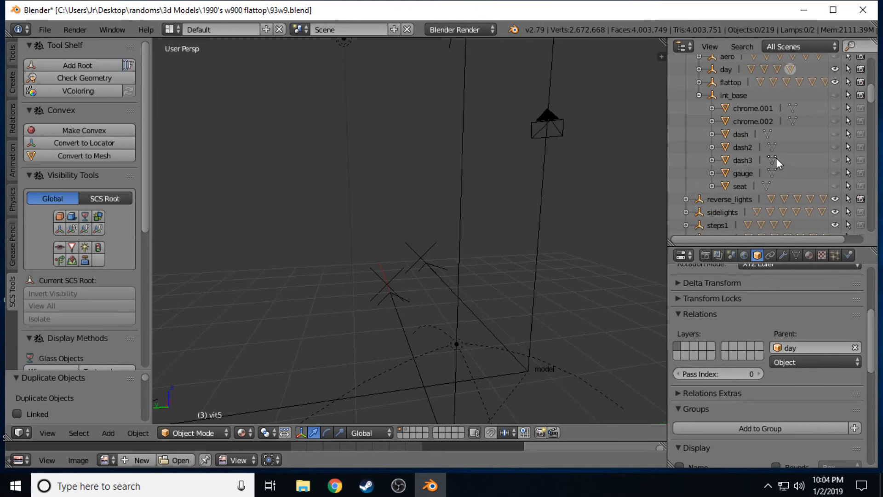
# Show the mesh wood_floor from the truck hierarchy.
pyautogui.scroll(-20, 759, 164)
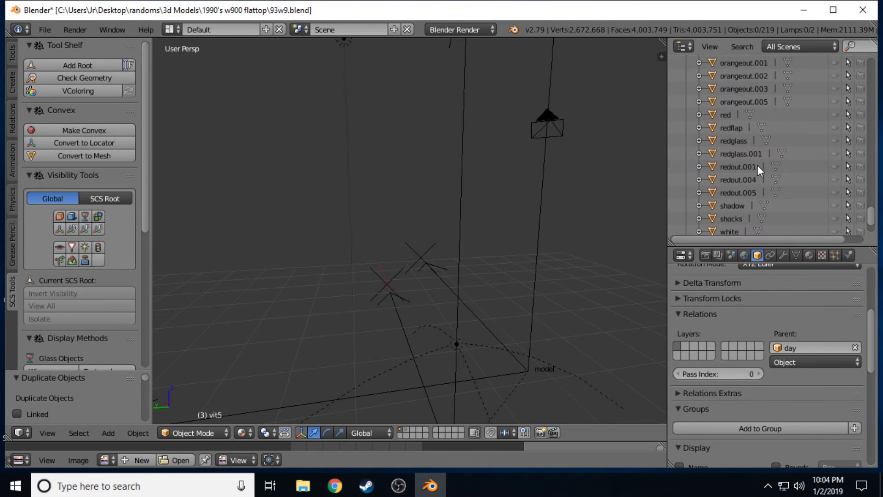
pyautogui.scroll(-3, 757, 165)
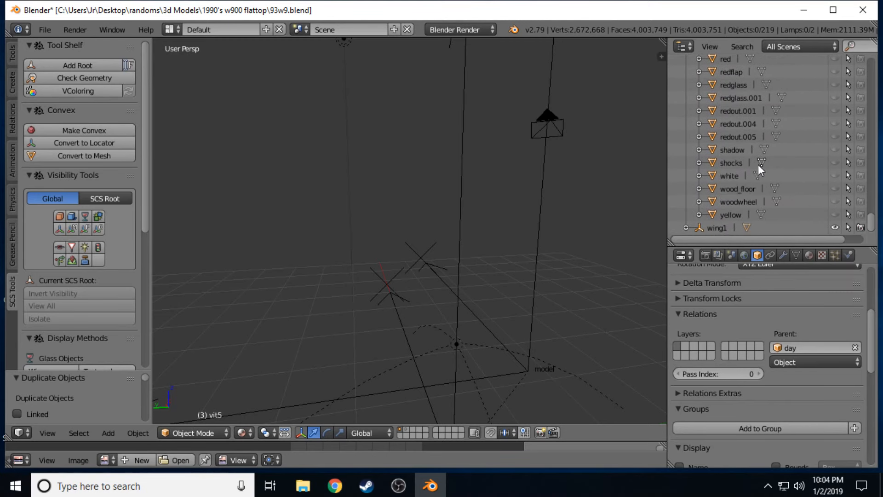
pyautogui.click(835, 189)
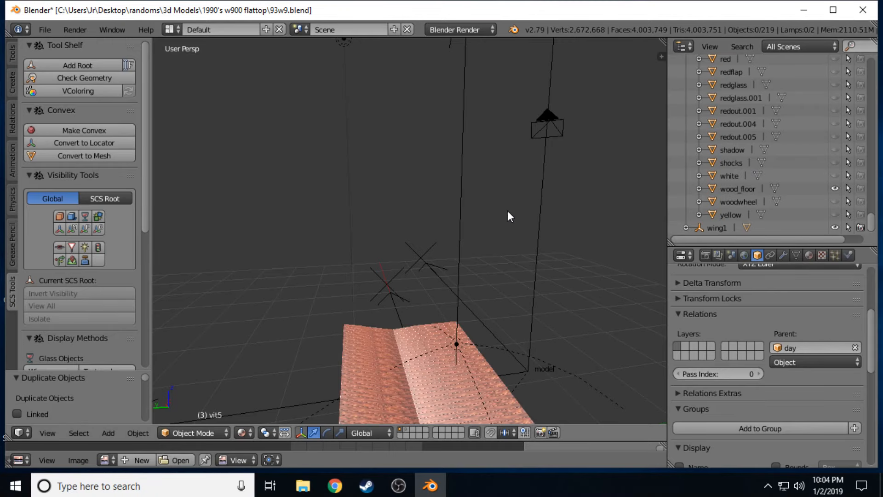
# Examine the wood floor mesh from several sides in walk navigation.
pyautogui.hotkey('shift', 'f')
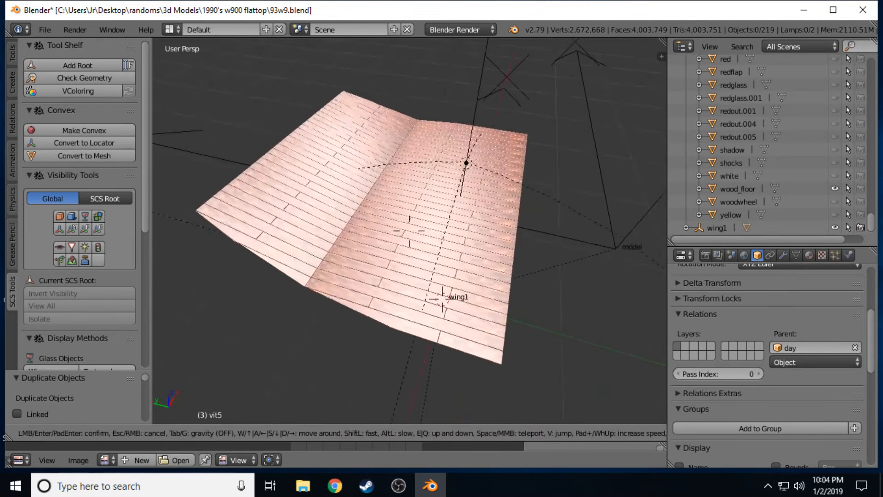
pyautogui.press('a')
pyautogui.press('d')
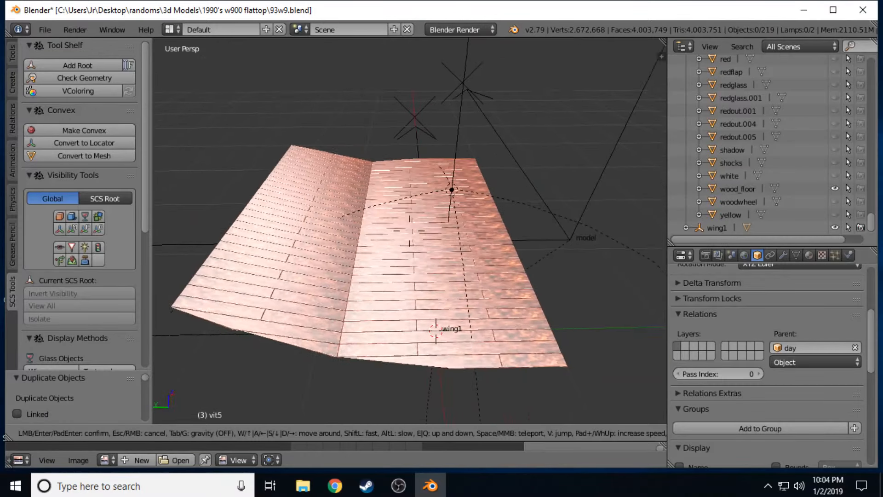
pyautogui.press('s')
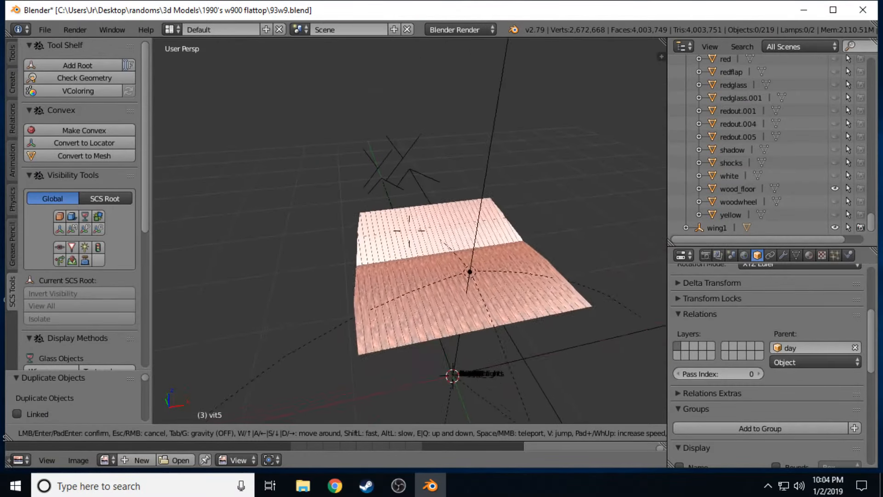
pyautogui.press('w')
pyautogui.press('d')
pyautogui.press('s')
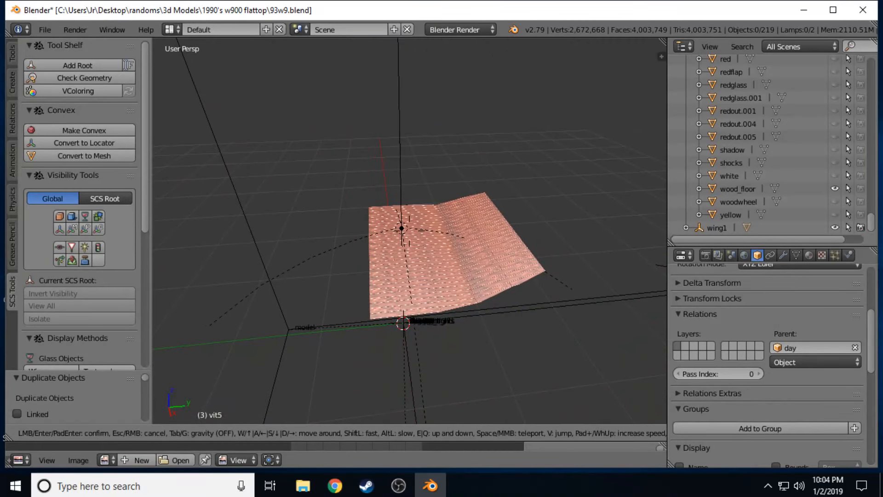
pyautogui.click(410, 231)
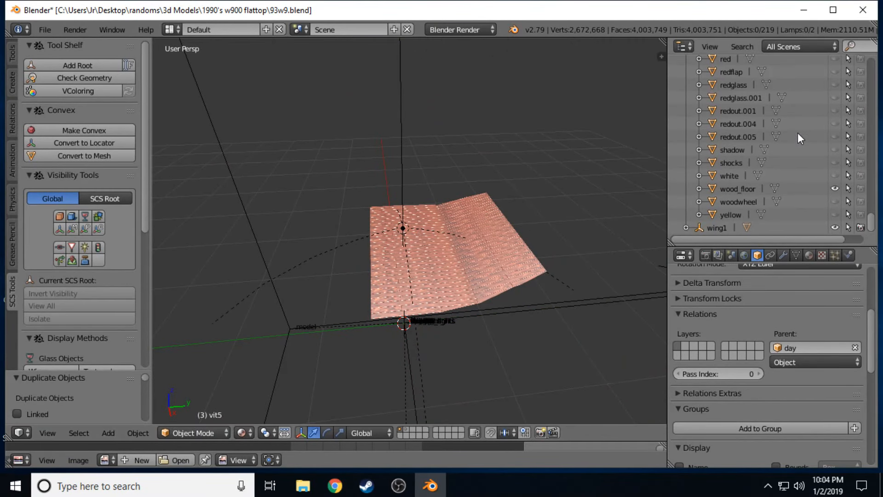
# Show cab_a temporarily to inspect how the wood floor fits inside the cab, and hide it again.
pyautogui.scroll(15, 798, 133)
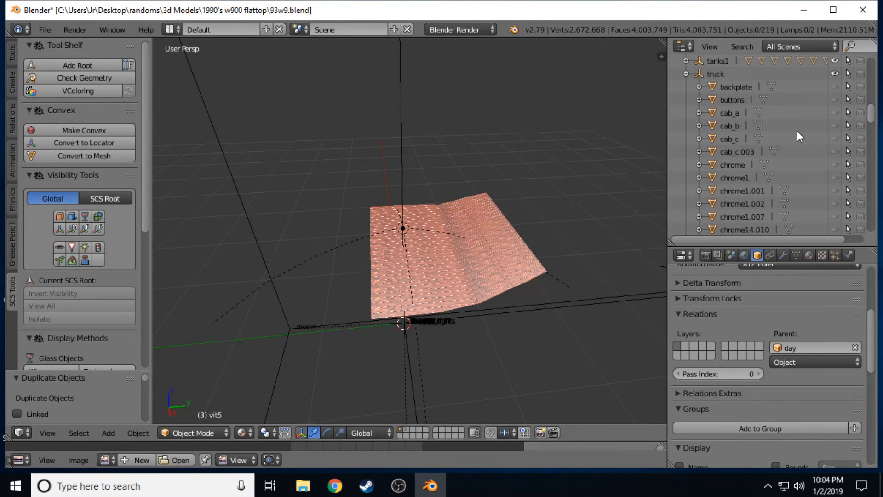
pyautogui.scroll(4, 797, 130)
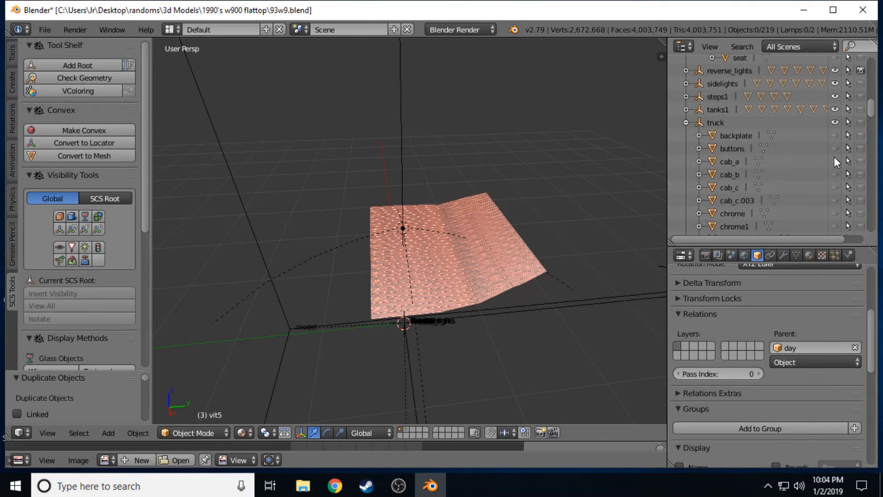
pyautogui.click(835, 161)
pyautogui.hotkey('shift', 'f')
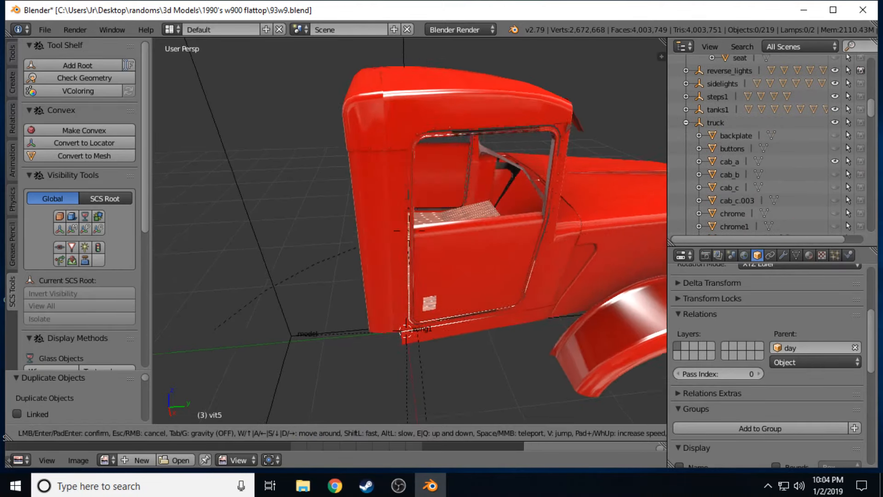
pyautogui.press('w')
pyautogui.press('w')
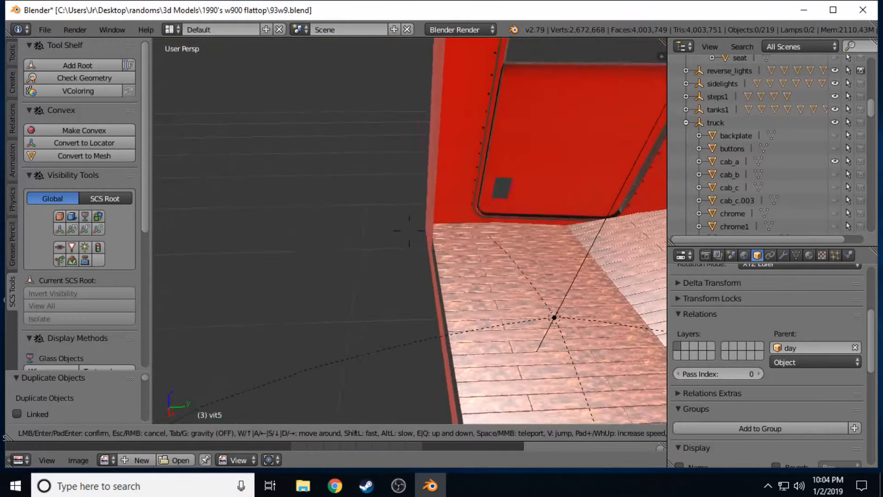
pyautogui.press('s')
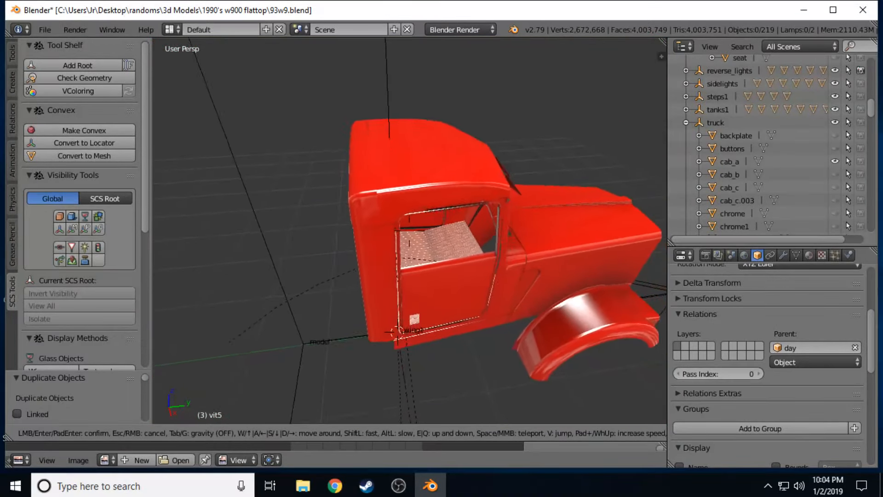
pyautogui.click(443, 231)
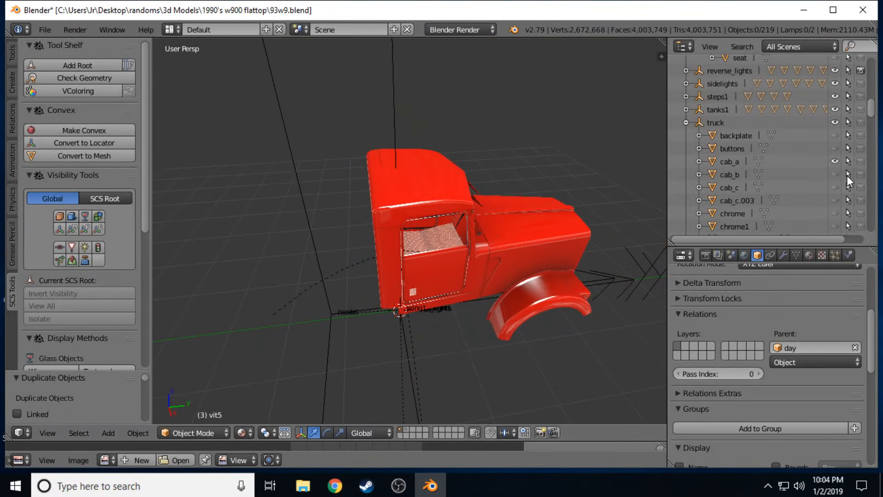
pyautogui.click(835, 161)
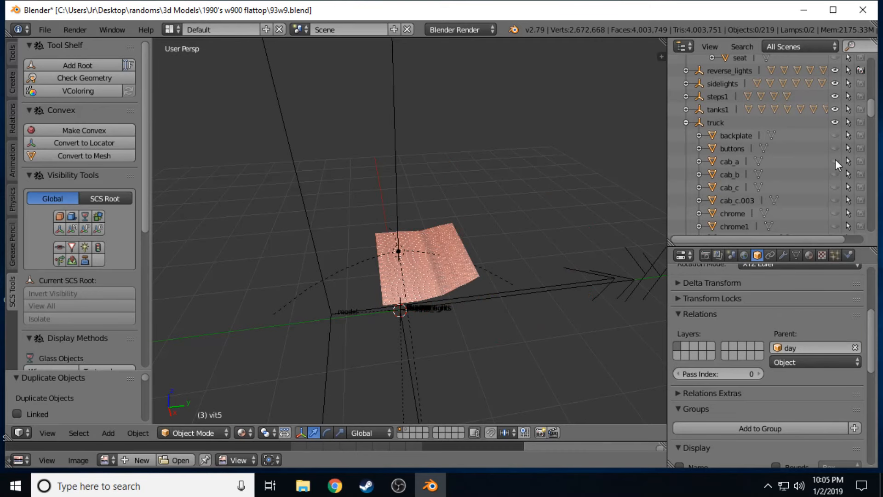
# Set the parent of the wood_floor object to day.
pyautogui.rightClick(414, 268)
pyautogui.click(834, 348)
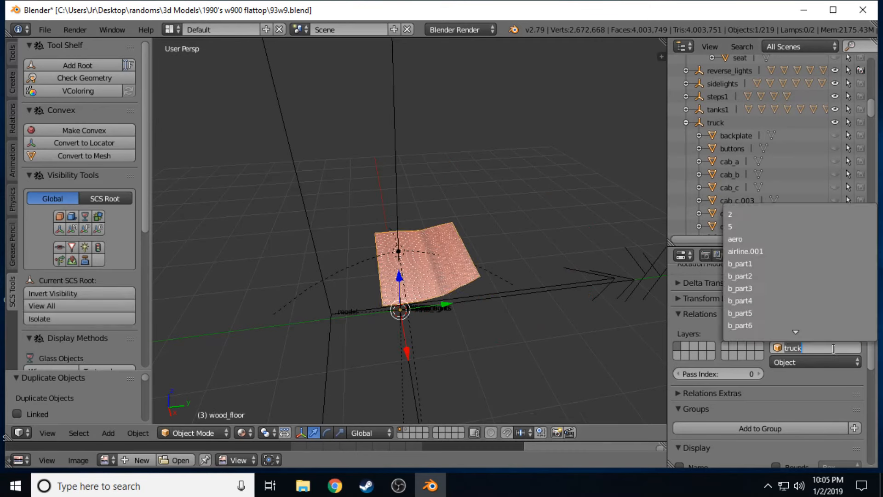
pyautogui.write('day')
pyautogui.press('Return')
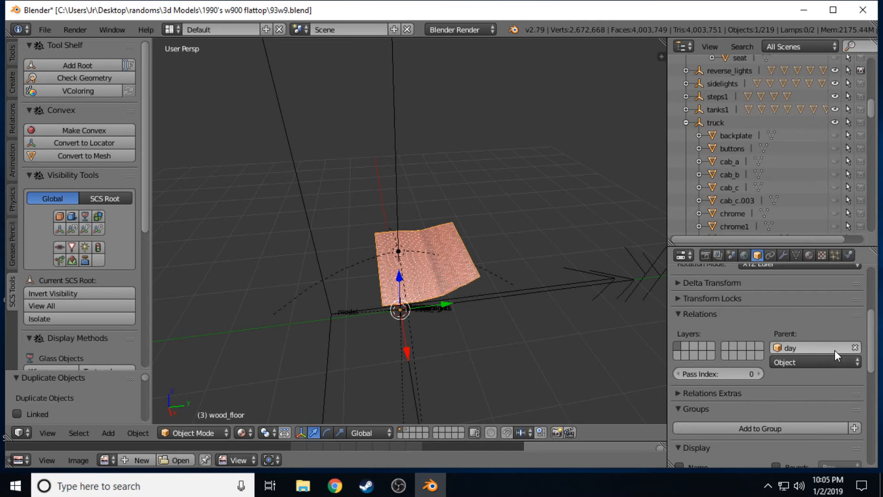
# Collapse int_base, expand the day group under model, and hide its wood_floor object.
pyautogui.scroll(7, 786, 145)
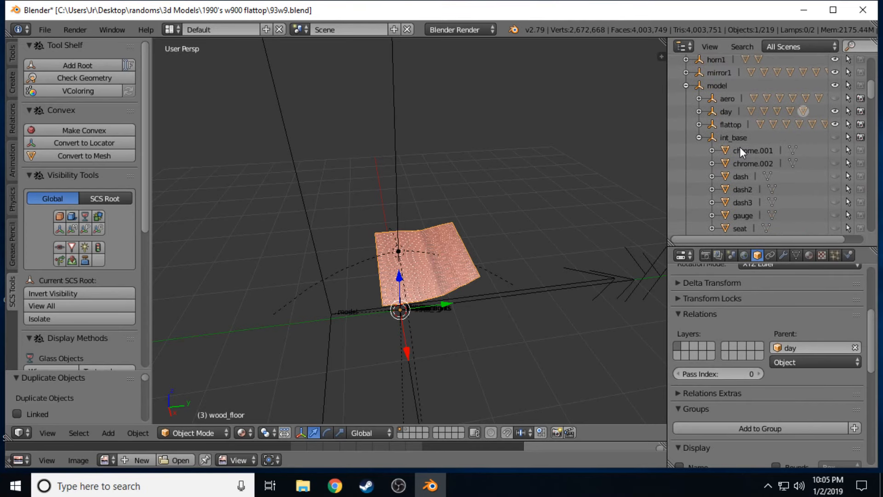
pyautogui.scroll(1, 739, 151)
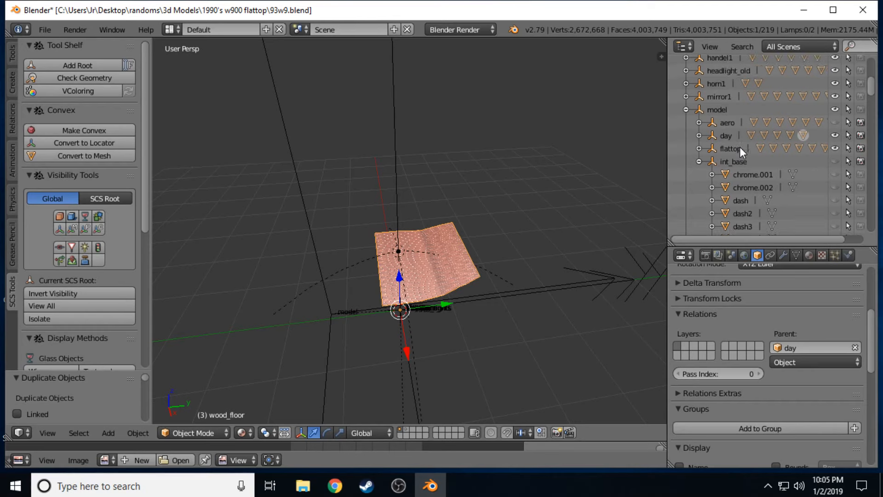
pyautogui.click(698, 161)
pyautogui.click(698, 135)
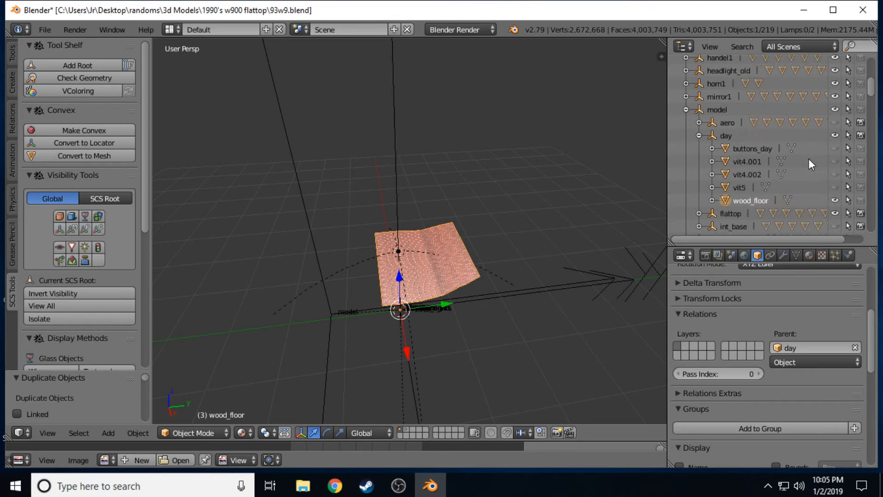
pyautogui.click(835, 201)
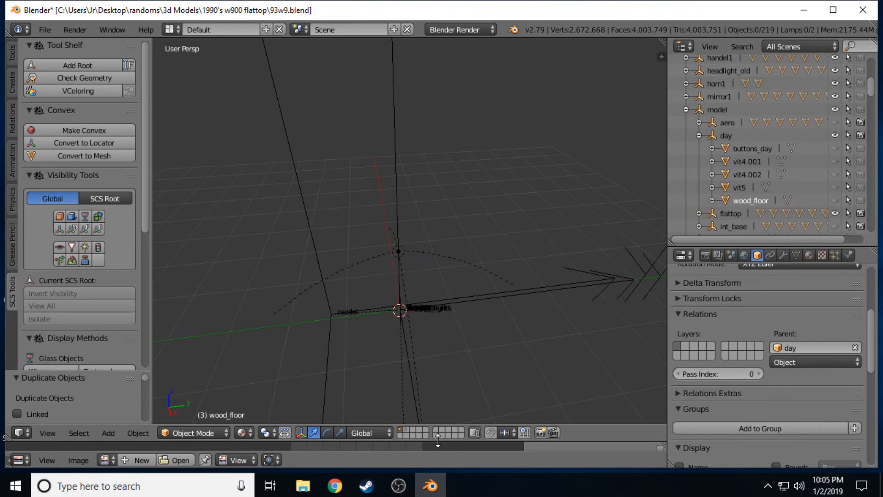
# Switch to Chrome, open YouTube and search for "ncs music".
pyautogui.click(334, 482)
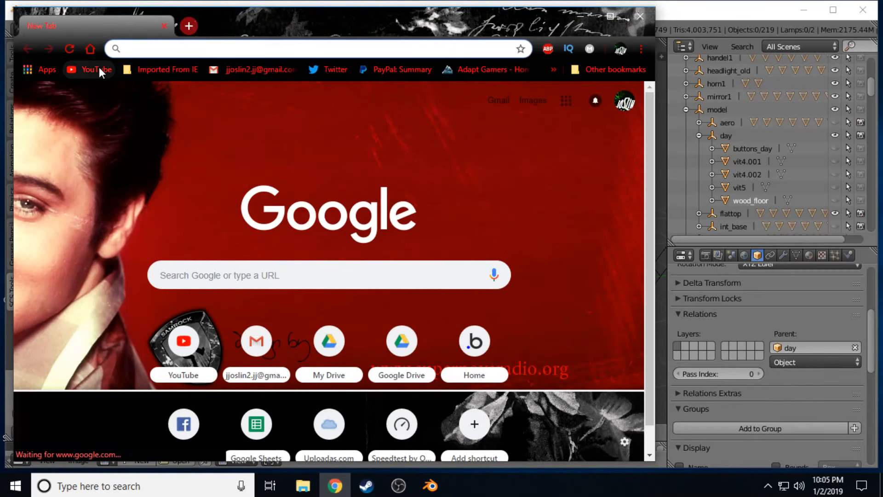
pyautogui.click(98, 69)
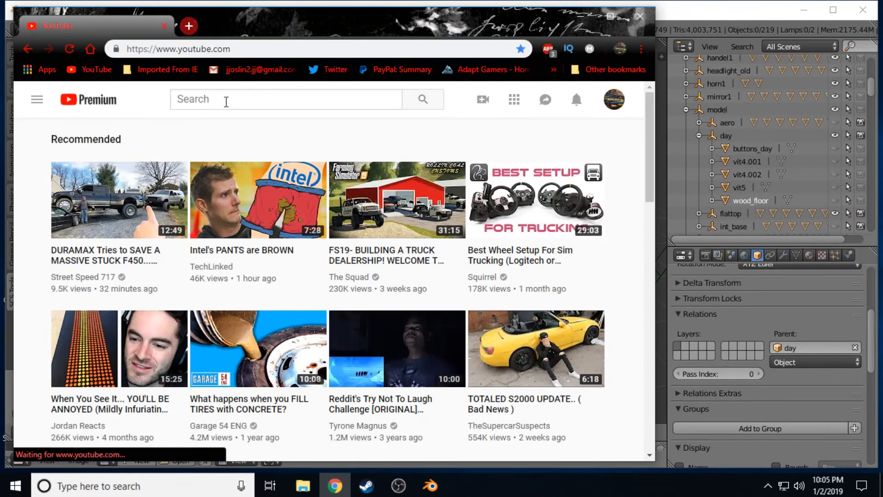
pyautogui.click(226, 102)
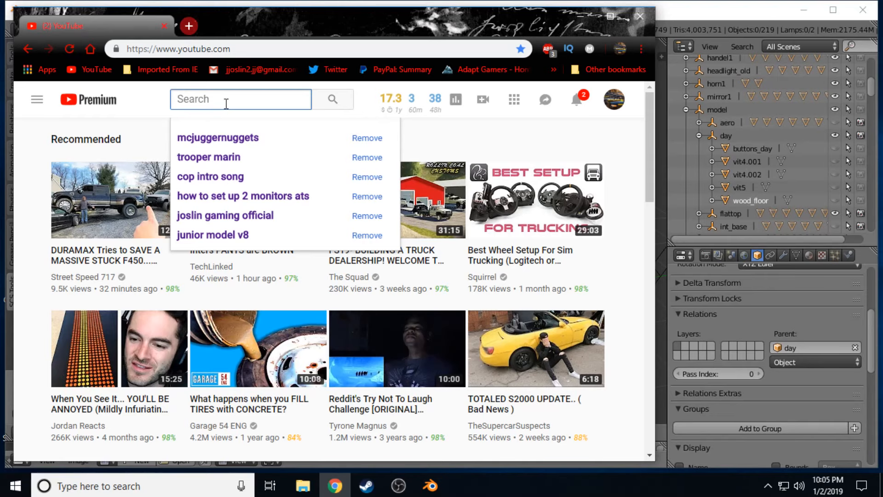
pyautogui.write('nsc')
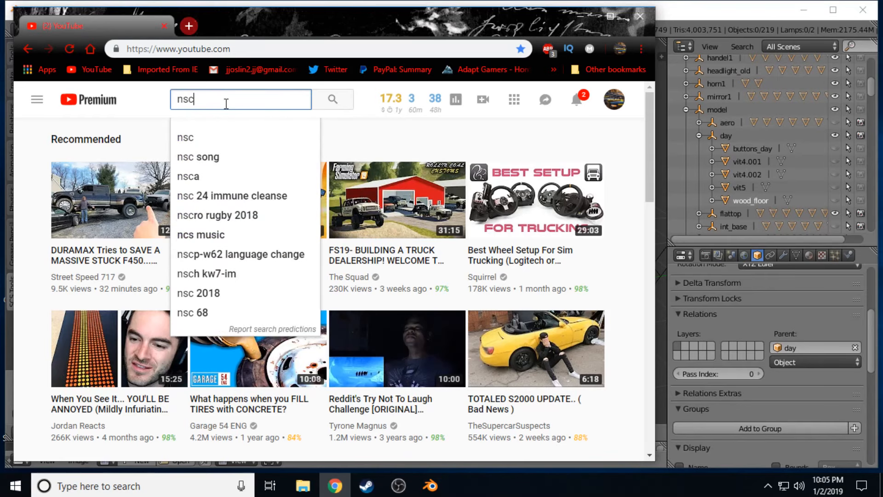
pyautogui.press('Down')
pyautogui.press('Down')
pyautogui.press('Down')
pyautogui.press('Down')
pyautogui.press('Down')
pyautogui.press('Down')
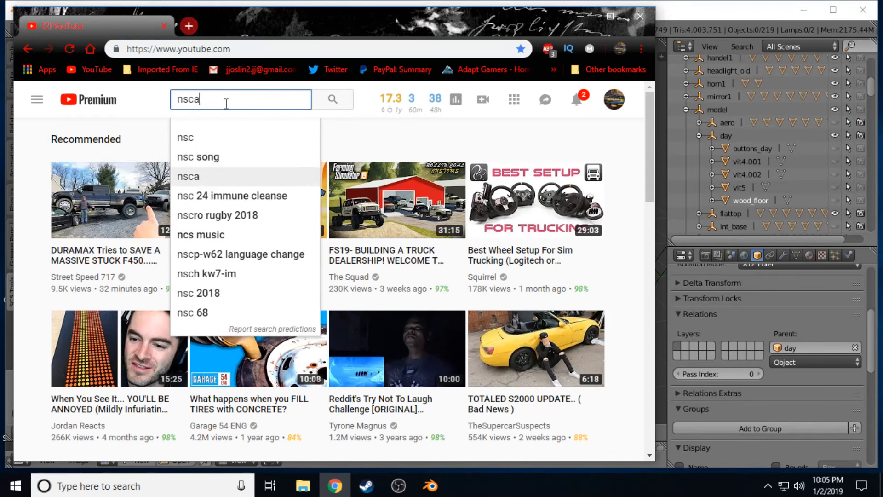
pyautogui.press('Return')
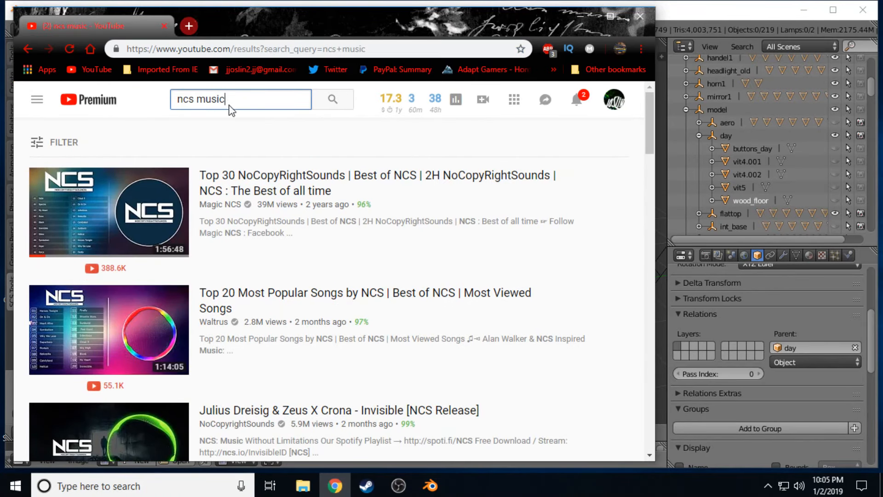
# Play the "Top 30 NoCopyRightSounds" video from 0:00 at a lower volume, and minimize the browser.
pyautogui.click(262, 181)
pyautogui.moveTo(147, 349); pyautogui.dragTo(87, 351)
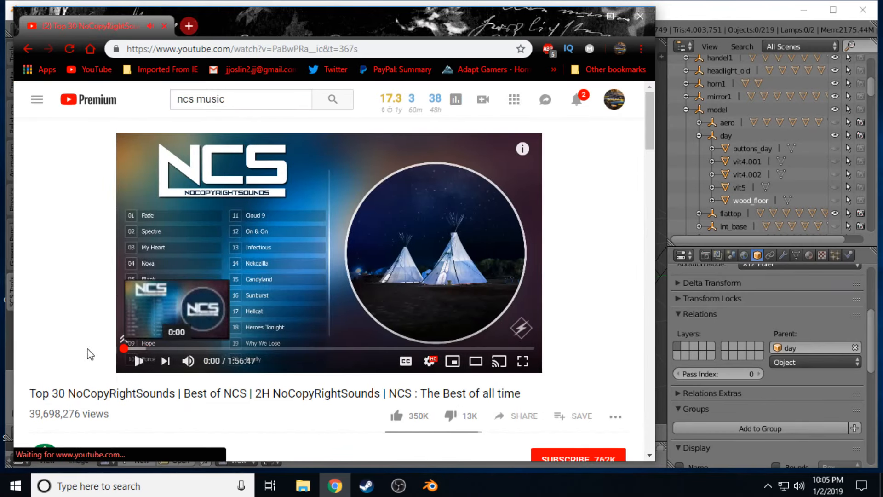
pyautogui.moveTo(192, 361)
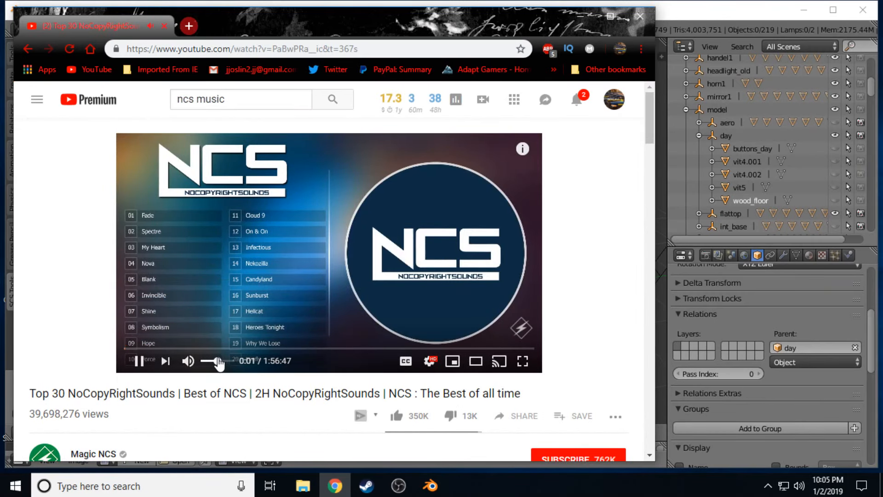
pyautogui.moveTo(228, 361); pyautogui.dragTo(206, 361)
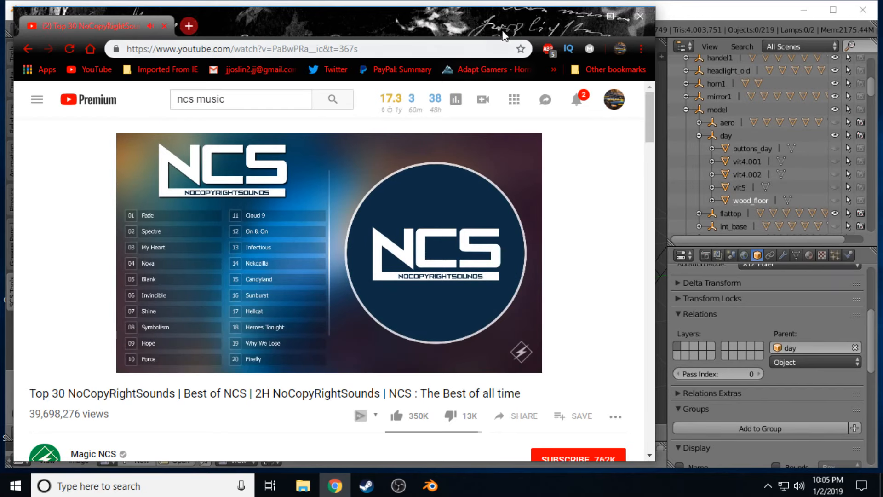
pyautogui.click(577, 17)
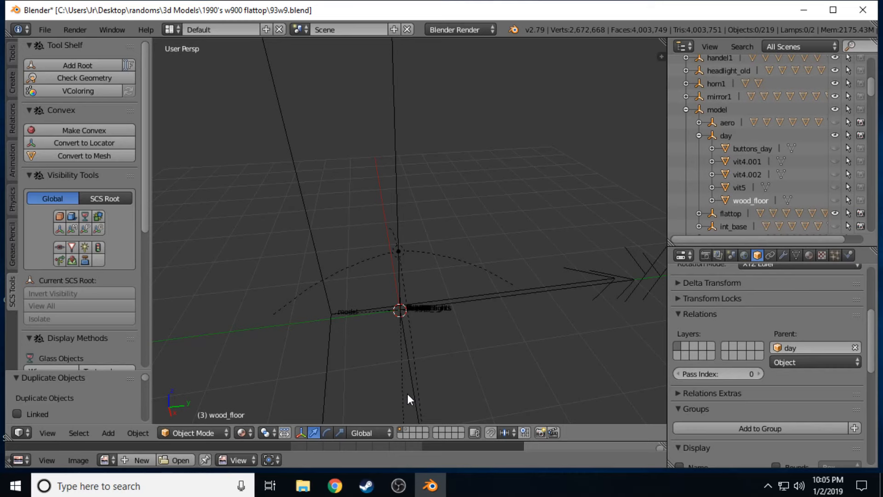
# Switch to OBS, raise the Desktop Audio level to 0.0 dB and mute Mic/Aux.
pyautogui.moveTo(405, 482)
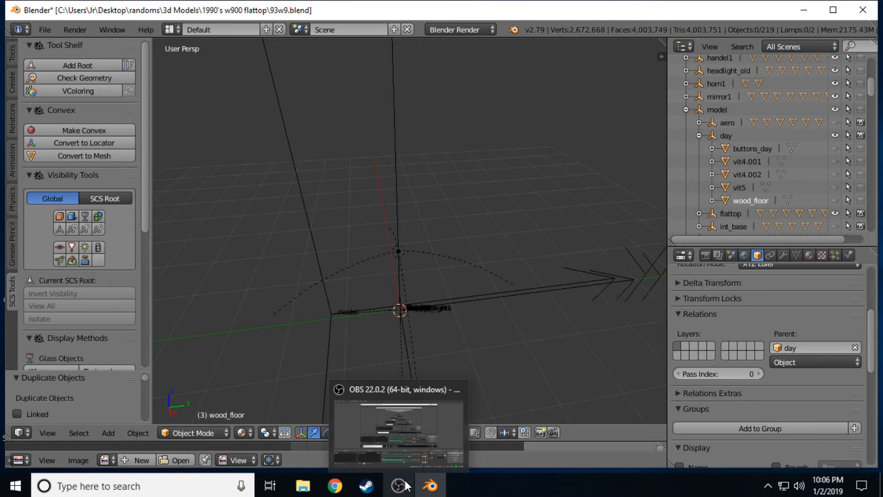
pyautogui.click(410, 450)
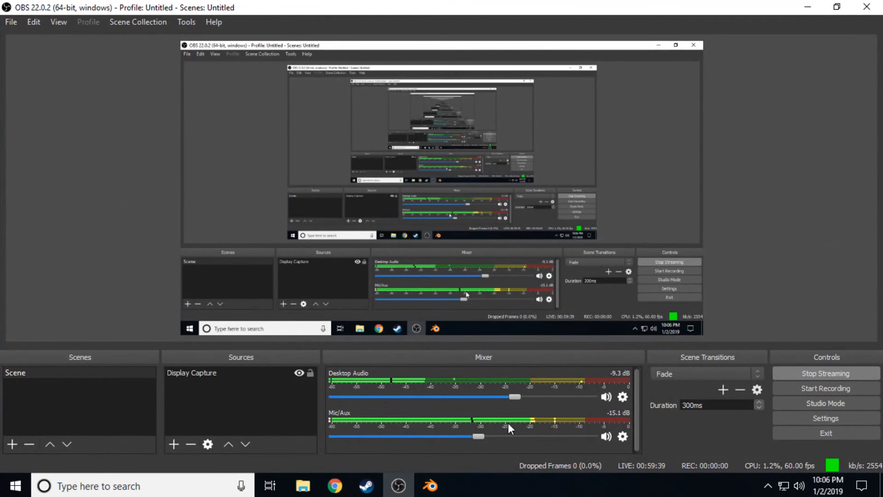
pyautogui.moveTo(516, 397); pyautogui.dragTo(610, 397)
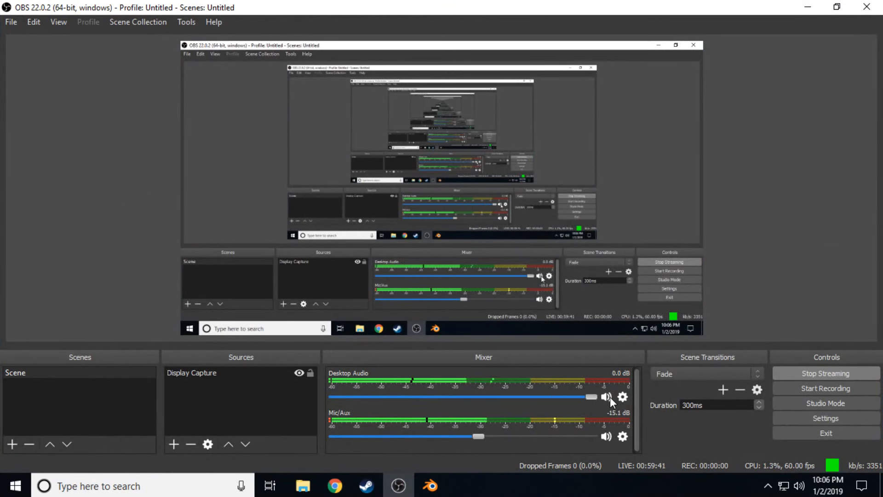
pyautogui.click(606, 436)
pyautogui.click(607, 436)
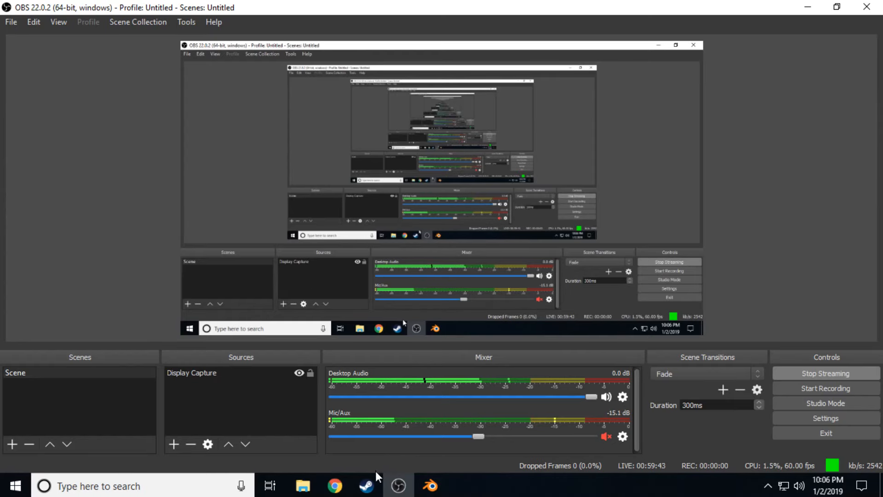
# Switch to Chrome, raise the playing video's volume, and return to OBS.
pyautogui.click(332, 486)
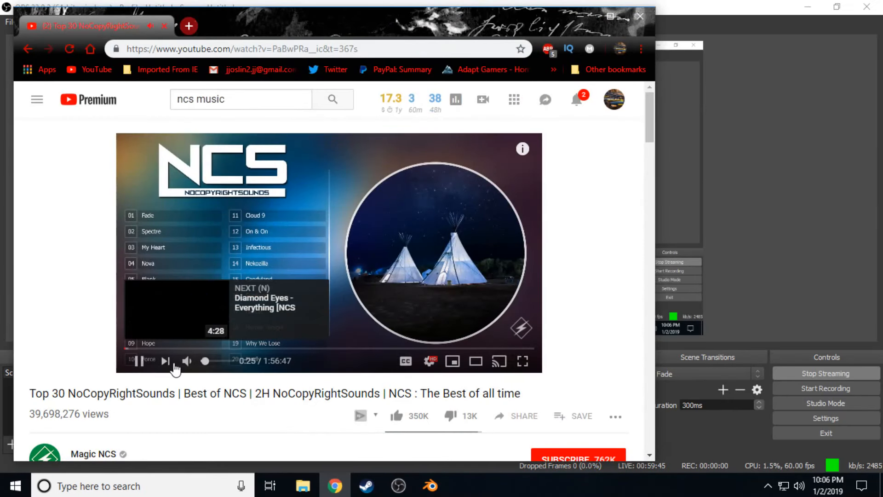
pyautogui.moveTo(206, 363); pyautogui.dragTo(215, 364)
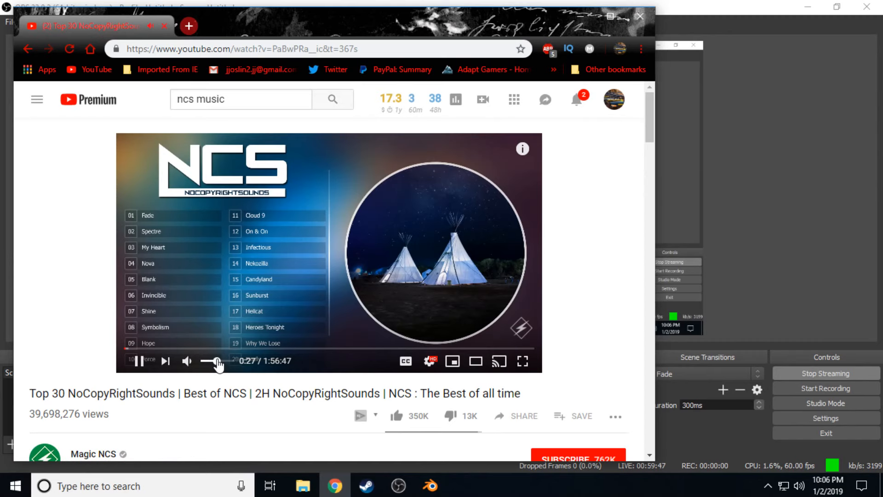
pyautogui.click(398, 486)
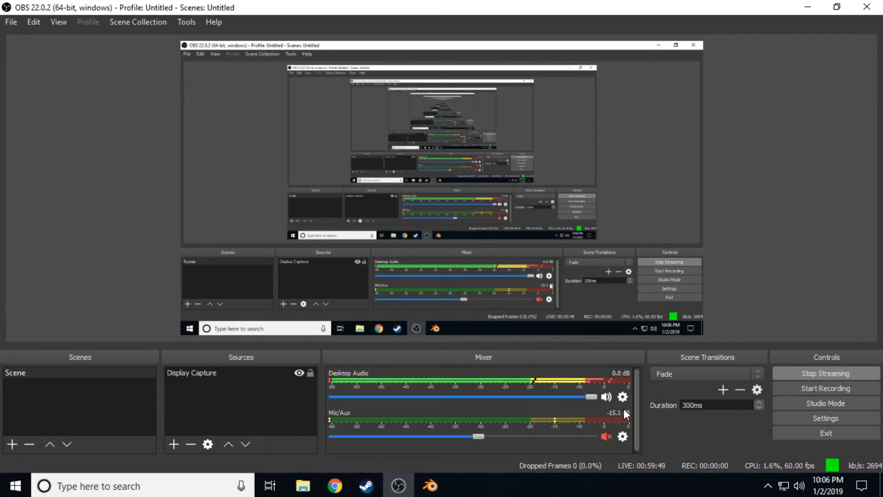
# Lower the Desktop Audio level in OBS and minimize OBS and Chrome to return to Blender.
pyautogui.moveTo(592, 396); pyautogui.dragTo(537, 405)
pyautogui.click(807, 7)
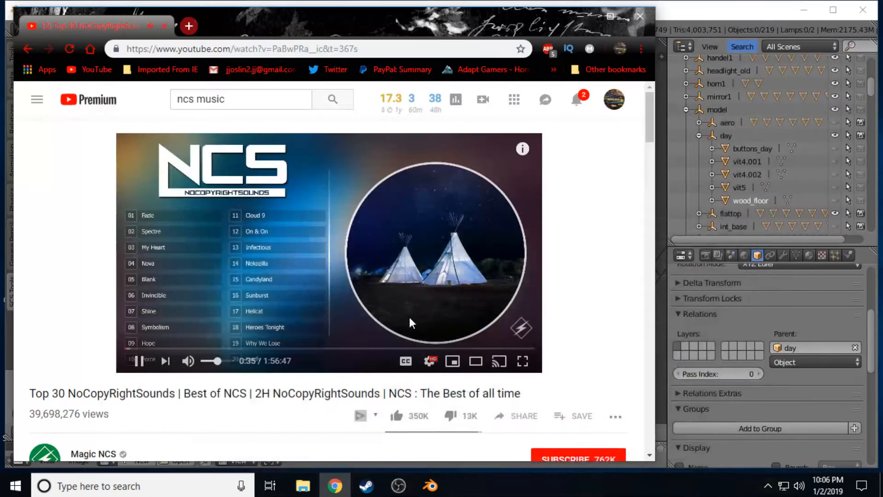
pyautogui.click(581, 21)
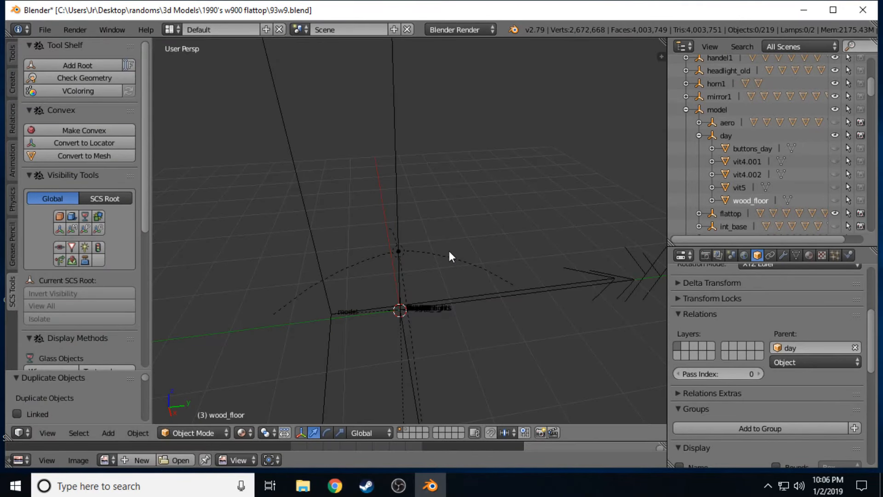
# Collapse the day group in the outliner and temporarily unhide the truck's cab_c.003 object to examine it.
pyautogui.click(699, 135)
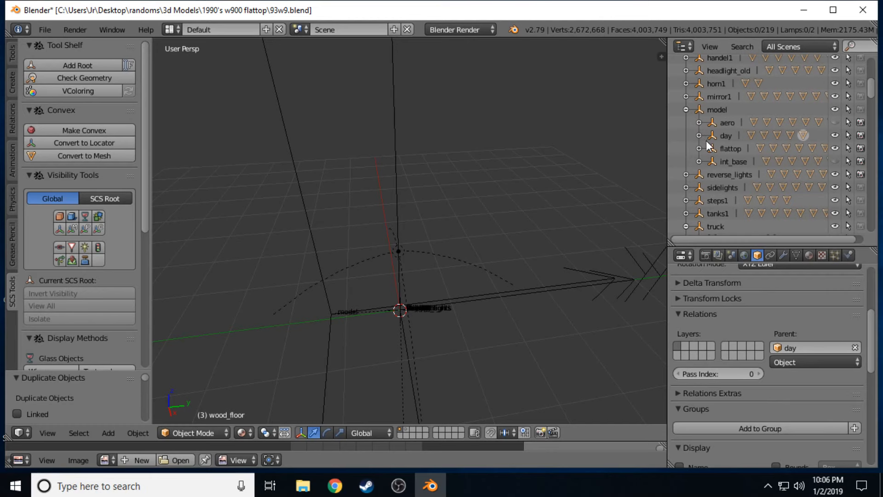
pyautogui.scroll(-7, 705, 140)
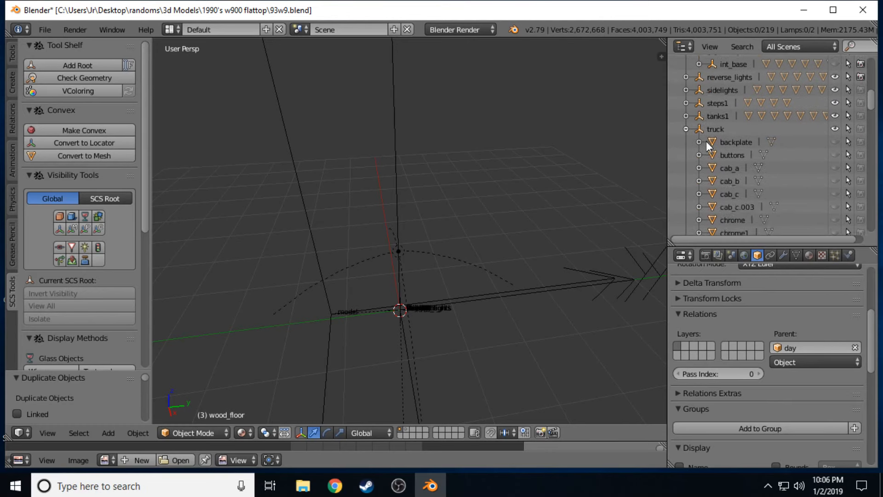
pyautogui.scroll(-2, 705, 141)
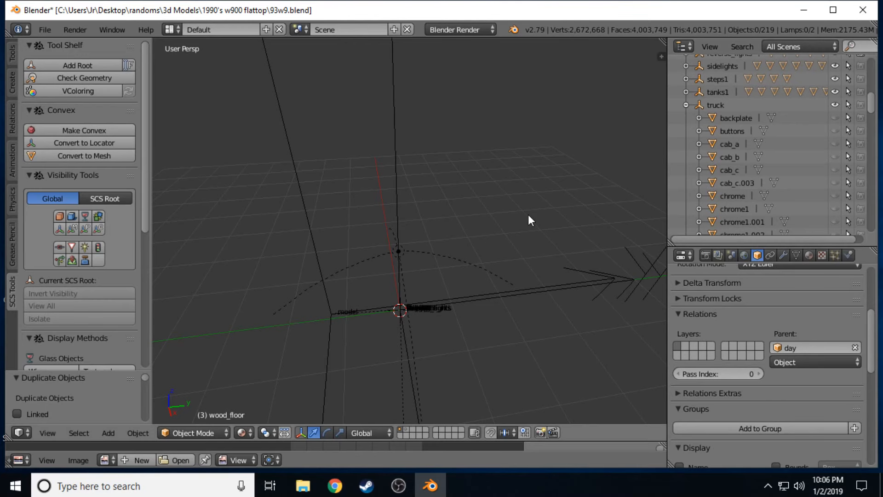
pyautogui.hotkey('shift', 'f')
pyautogui.press('w')
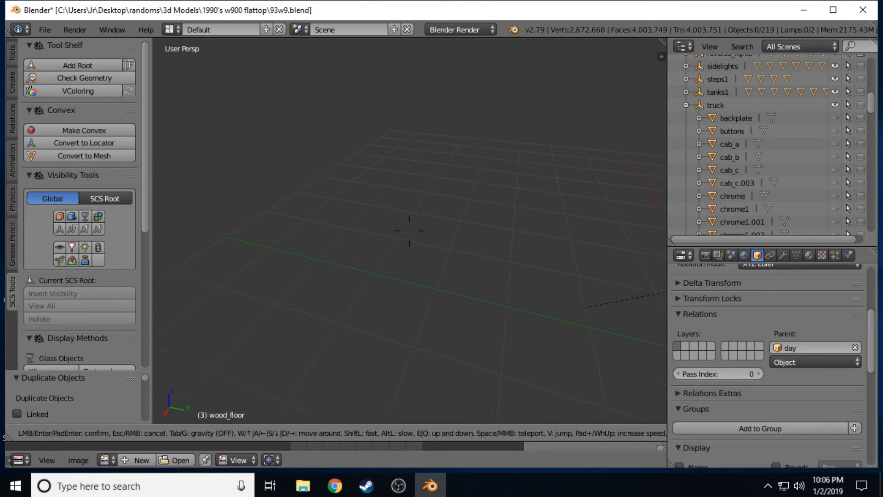
pyautogui.click(436, 233)
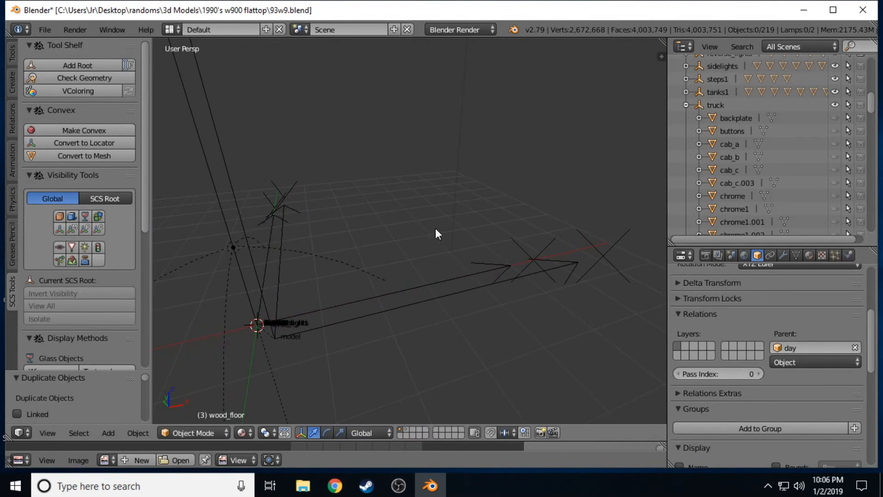
pyautogui.click(834, 182)
pyautogui.hotkey('shift', 'f')
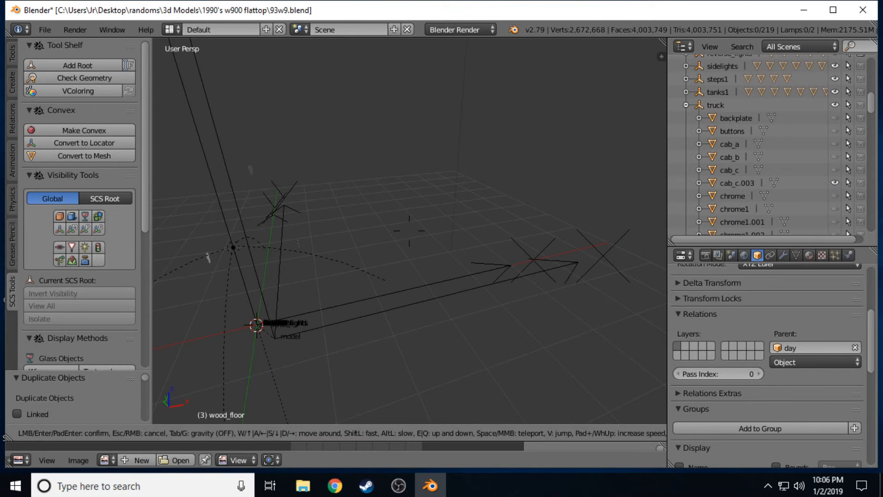
pyautogui.press('w')
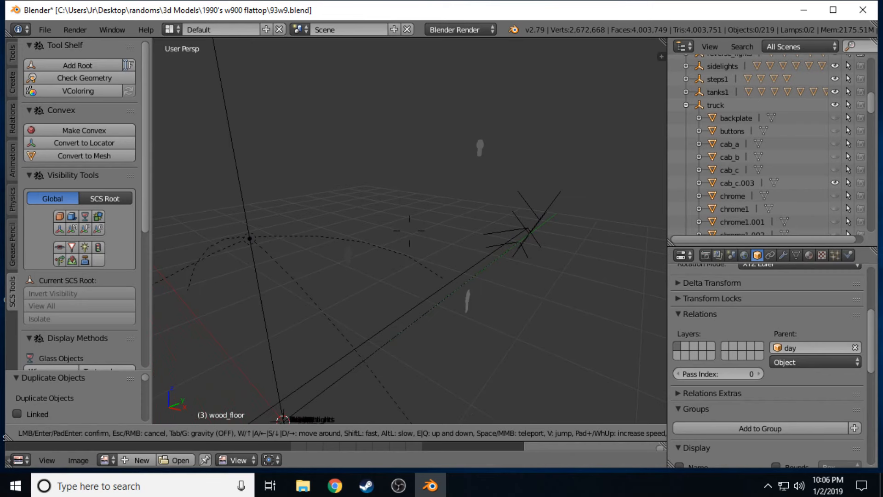
pyautogui.click(410, 231)
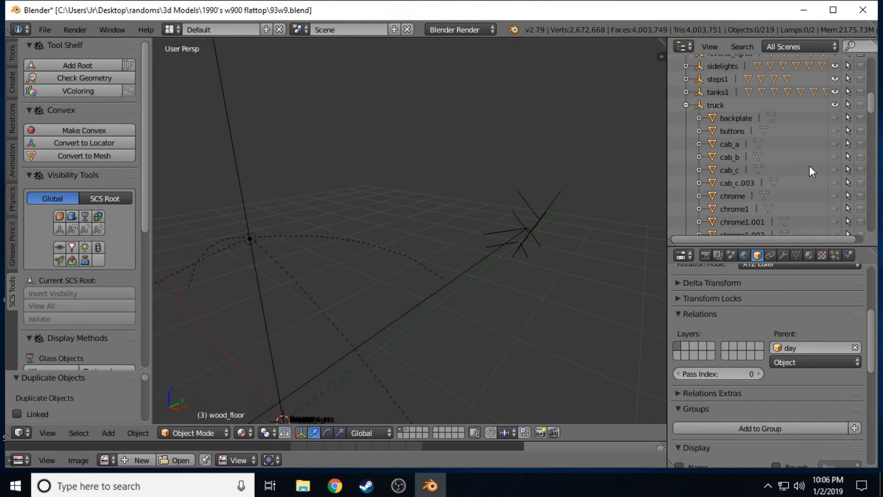
# Temporarily unhide the truck's cab_c object and examine the cab, sleeper and hood from several sides.
pyautogui.click(835, 169)
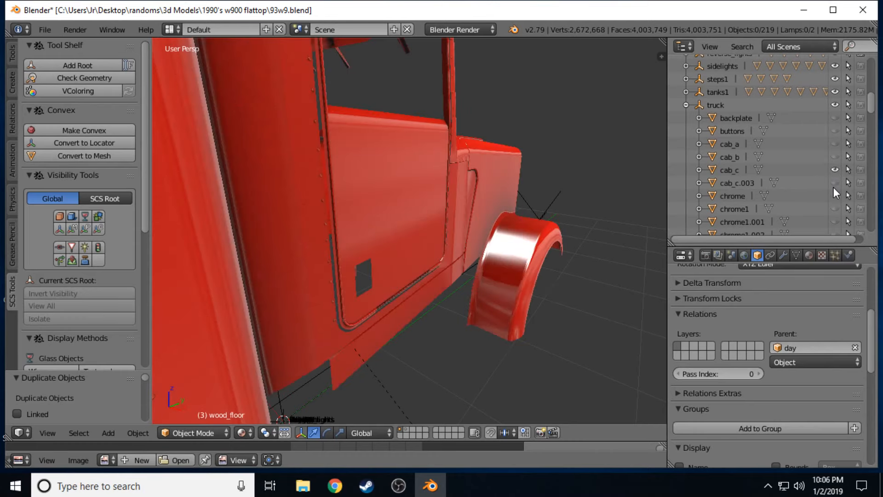
pyautogui.hotkey('shift', 'f')
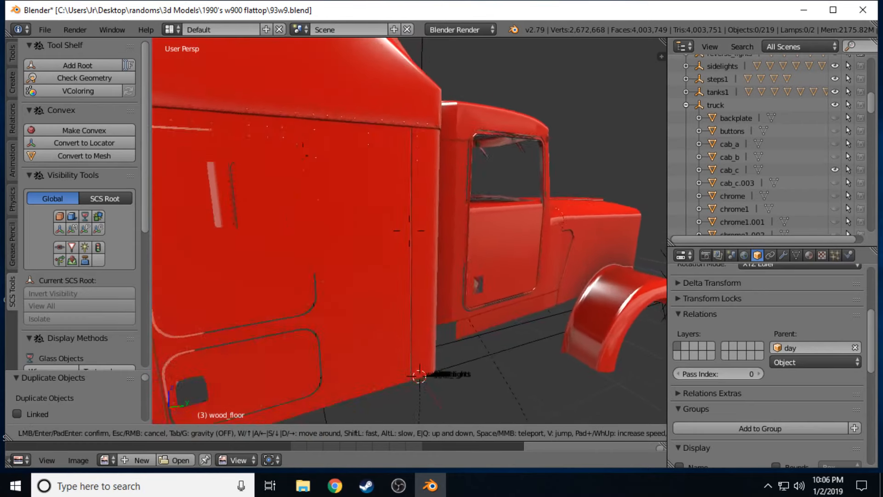
pyautogui.press('d')
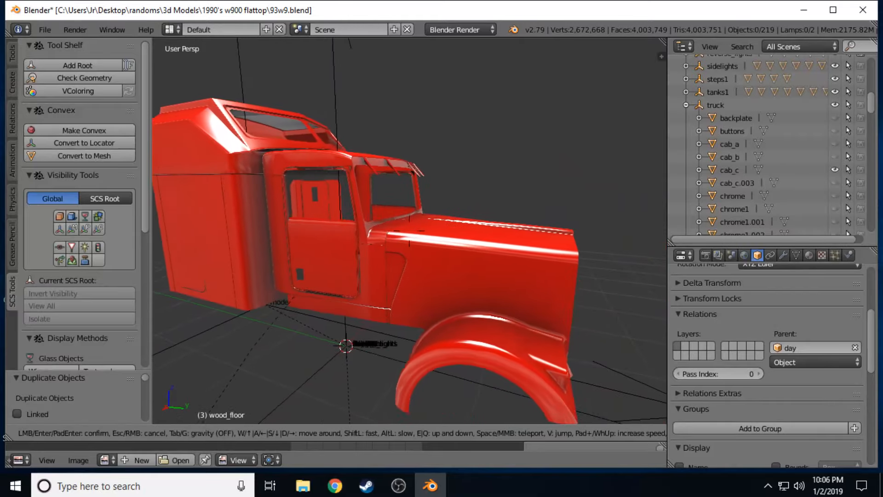
pyautogui.press('d')
pyautogui.press('w')
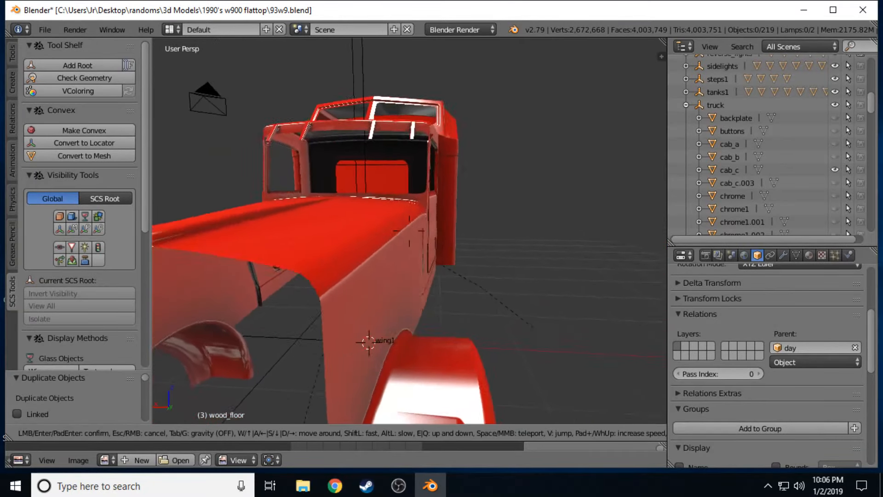
pyautogui.press('s')
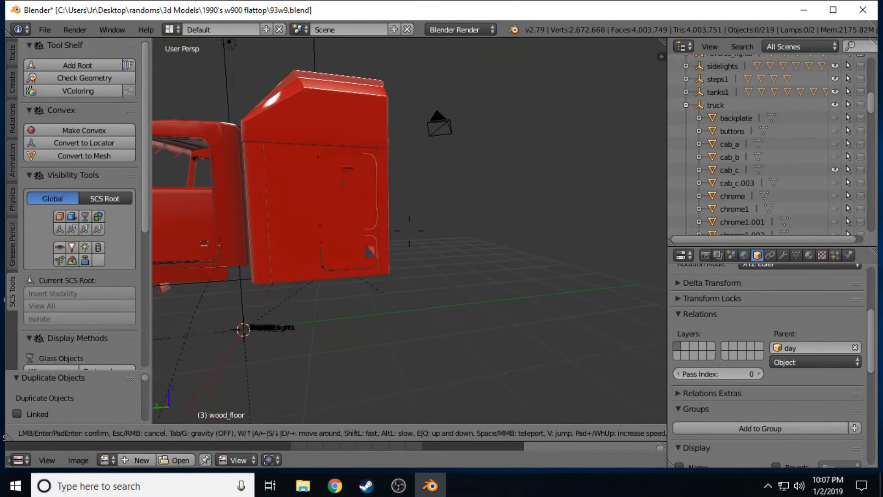
pyautogui.press('s')
pyautogui.press('a')
pyautogui.click(409, 231)
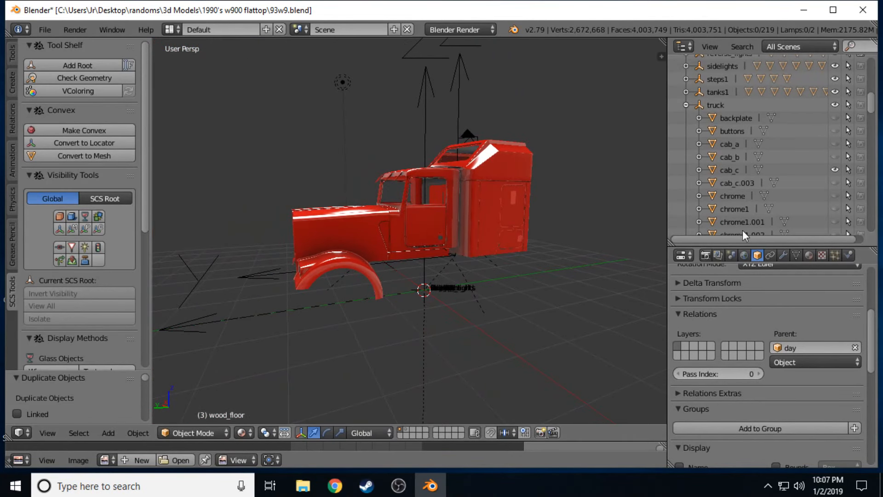
pyautogui.click(834, 169)
# Unhide the chrome2 object under the truck parent, select it and look over its pieces.
pyautogui.scroll(-6, 836, 174)
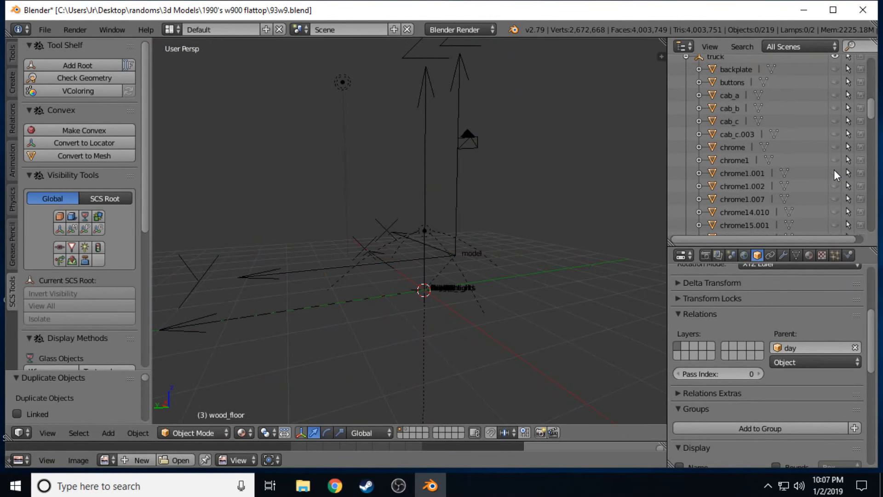
pyautogui.scroll(-4, 836, 176)
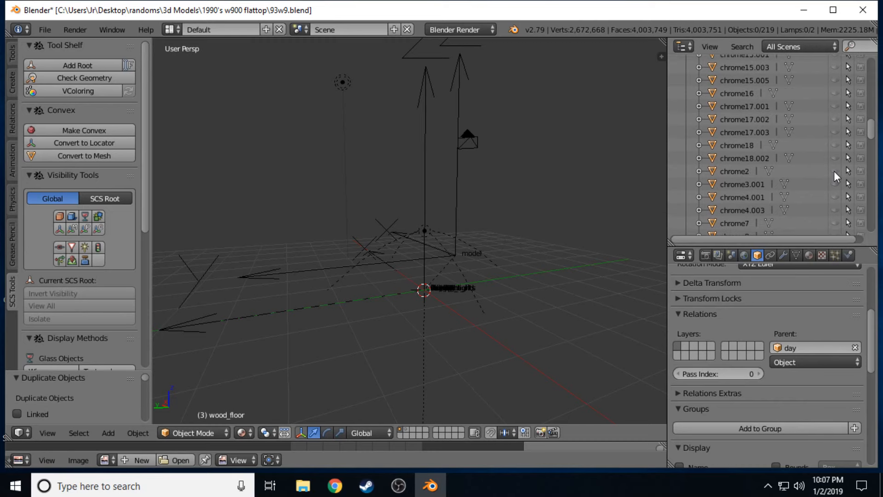
pyautogui.click(835, 171)
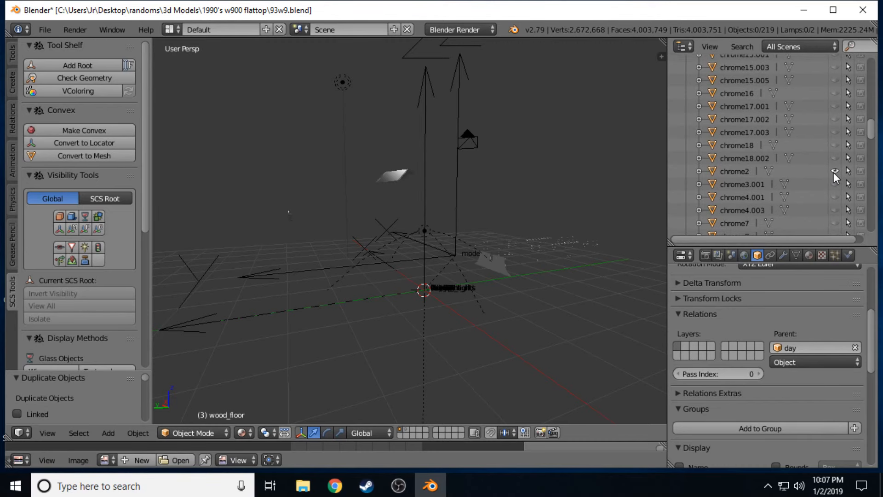
pyautogui.hotkey('shift', 'f')
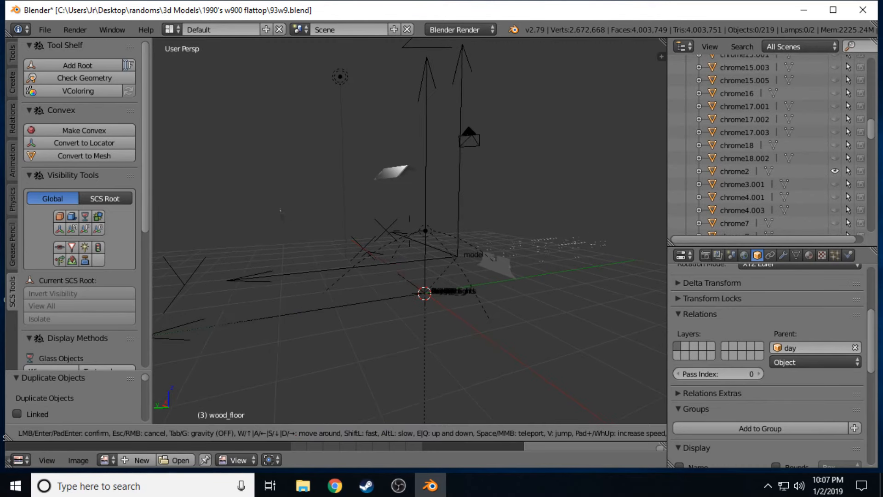
pyautogui.press('w')
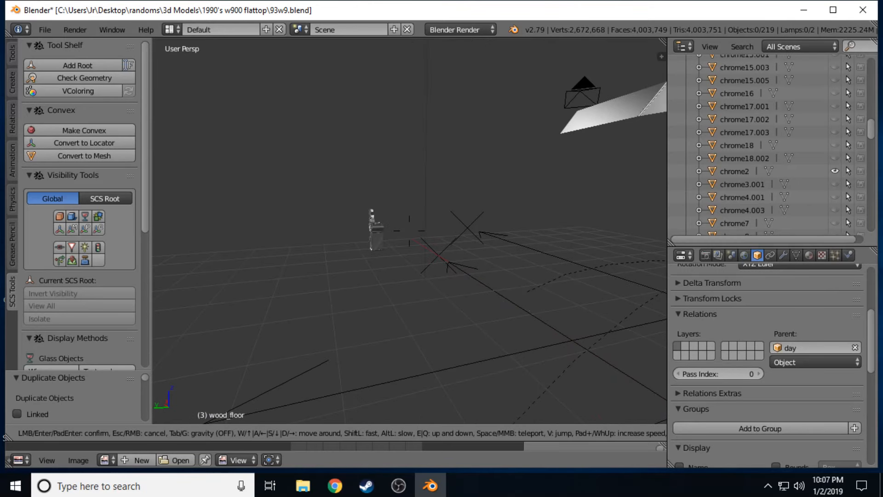
pyautogui.click(409, 231)
pyautogui.click(364, 244)
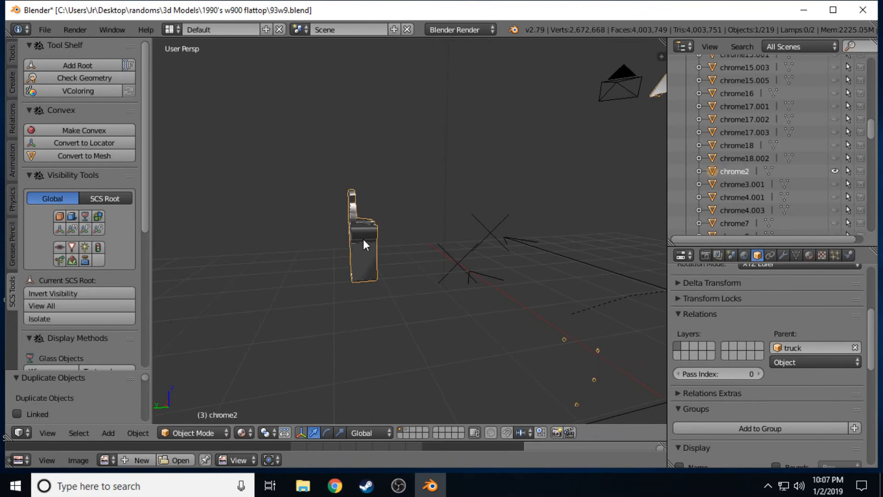
pyautogui.hotkey('shift', 'f')
pyautogui.press('s')
pyautogui.click(409, 231)
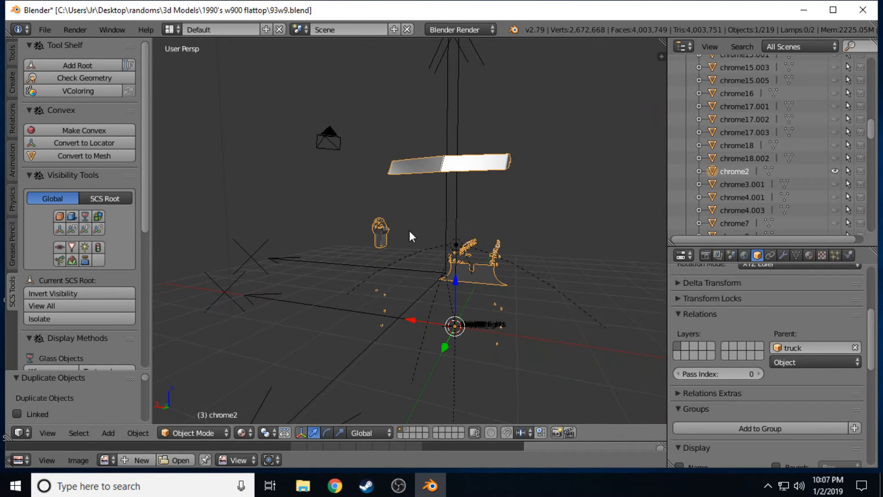
# In Edit Mode, separate chrome2's small upright part that stands apart from the rest into its own object by selection.
pyautogui.press('Tab')
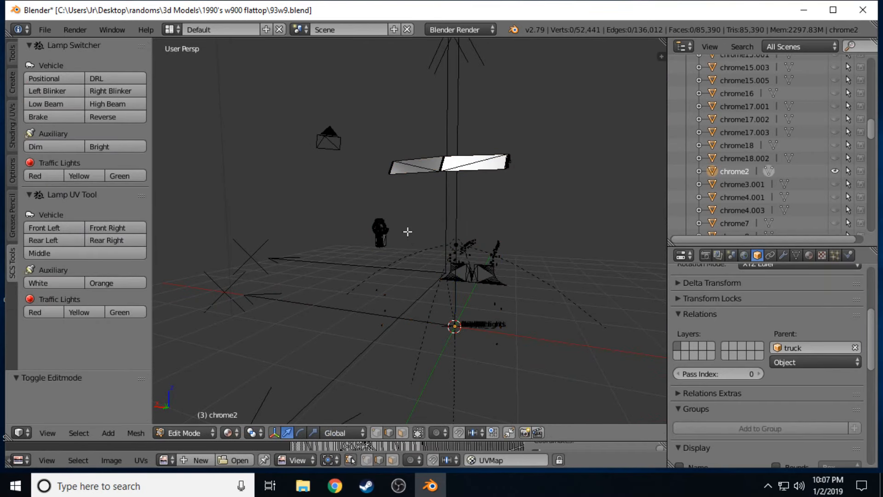
pyautogui.hotkey('shift', 'f')
pyautogui.press('w')
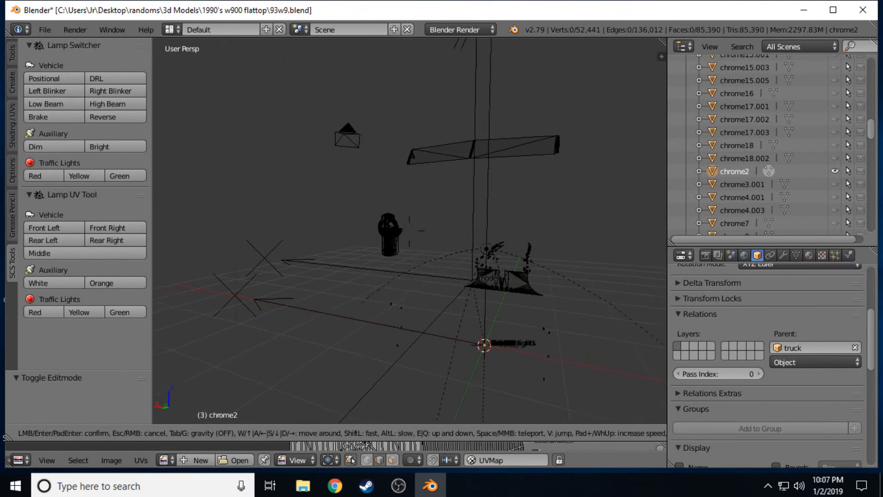
pyautogui.press('s')
pyautogui.click(409, 230)
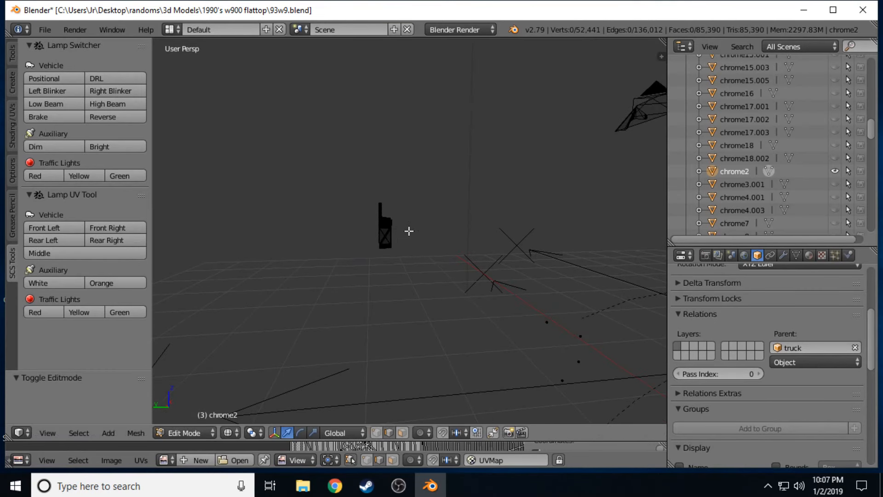
pyautogui.press('c')
pyautogui.moveTo(389, 211)
pyautogui.mouseDown()
pyautogui.moveTo(374, 197)
pyautogui.moveTo(387, 246)
pyautogui.mouseUp()
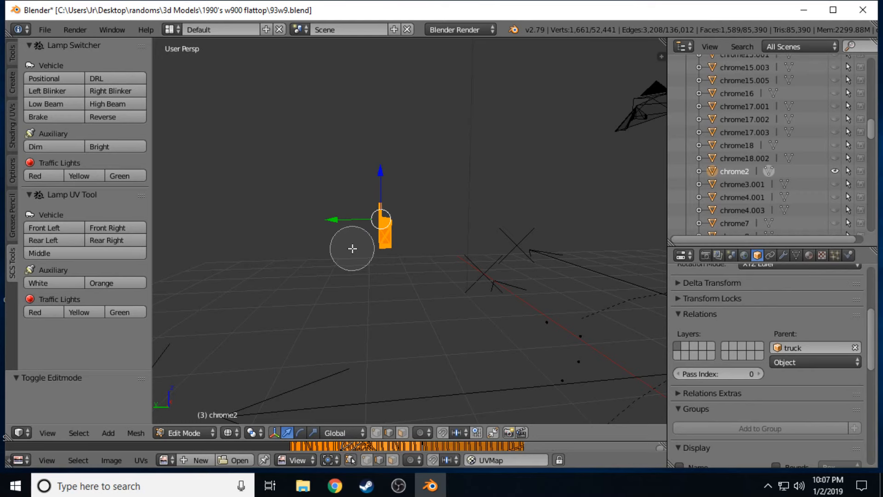
pyautogui.press('Escape')
pyautogui.press('p')
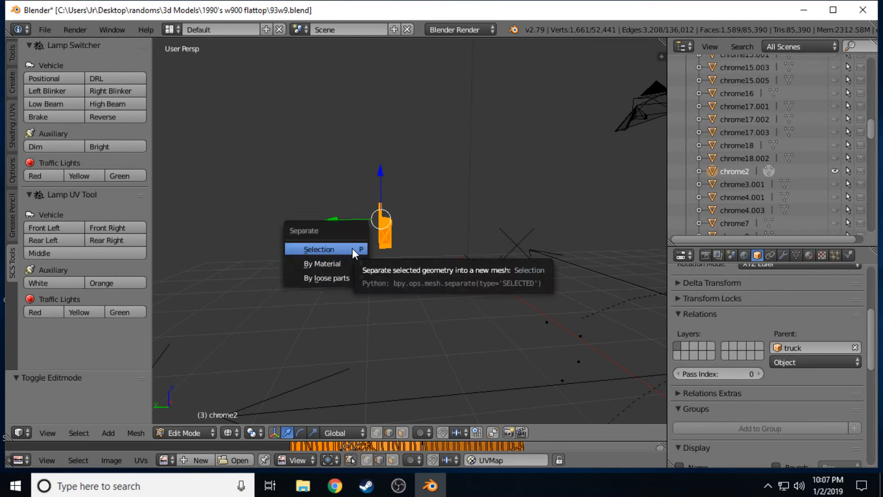
pyautogui.click(353, 249)
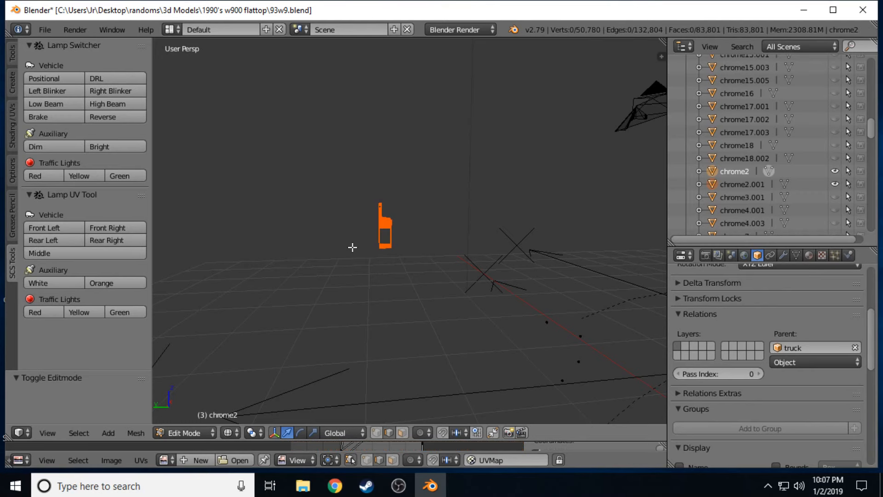
# Circle-select the visor-shaped piece high up in chrome2 and separate the selection into its own object.
pyautogui.hotkey('shift', 'f')
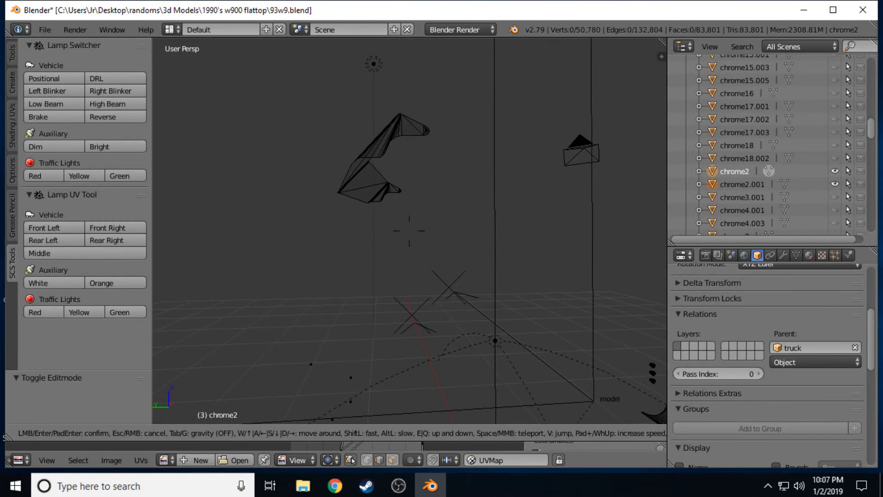
pyautogui.click(409, 231)
pyautogui.press('c')
pyautogui.moveTo(420, 142)
pyautogui.mouseDown()
pyautogui.moveTo(374, 147)
pyautogui.moveTo(350, 197)
pyautogui.moveTo(412, 187)
pyautogui.moveTo(381, 198)
pyautogui.moveTo(390, 128)
pyautogui.mouseUp()
pyautogui.scroll(-5, 389, 138)
pyautogui.scroll(5, 389, 144)
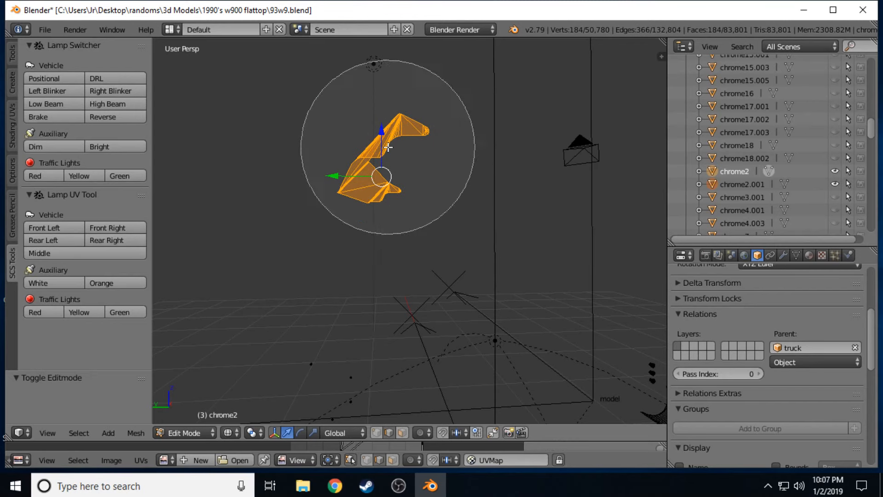
pyautogui.rightClick(392, 227)
pyautogui.press('p')
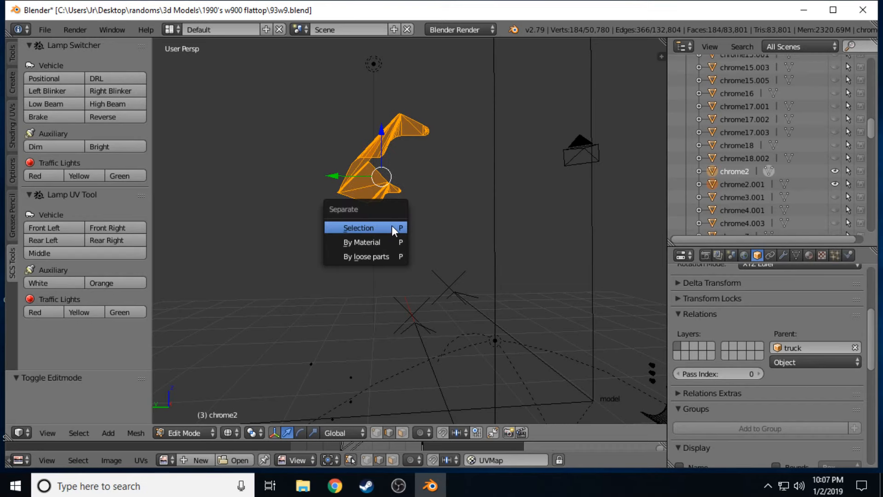
pyautogui.click(391, 227)
# In chrome2, select the linked mesh of both halves of the large bumper panel, including their edging.
pyautogui.hotkey('shift', 'f')
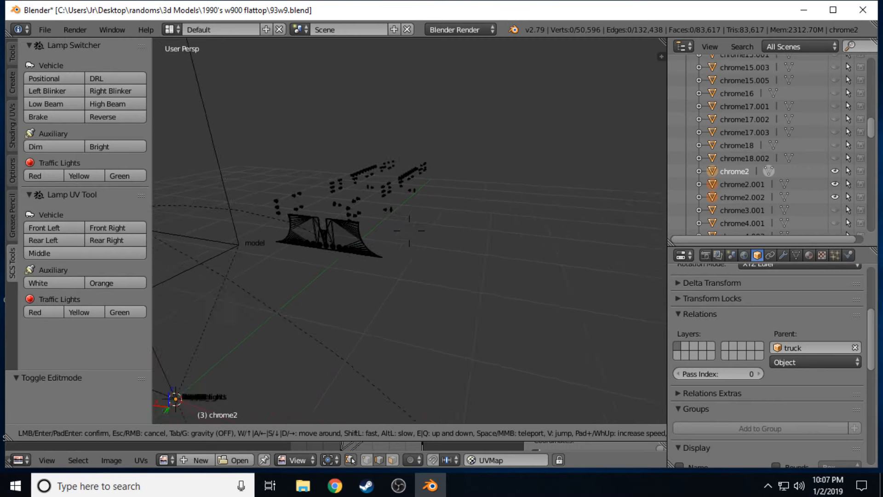
pyautogui.press('w')
pyautogui.press('w')
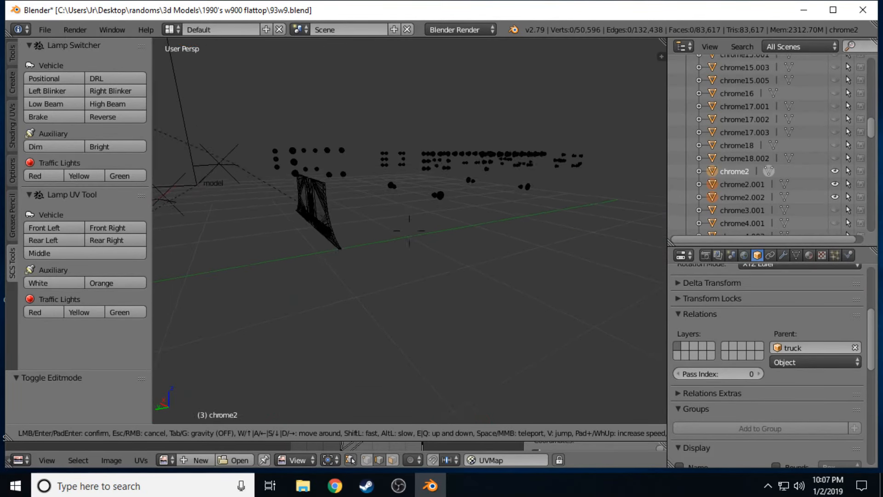
pyautogui.press('d')
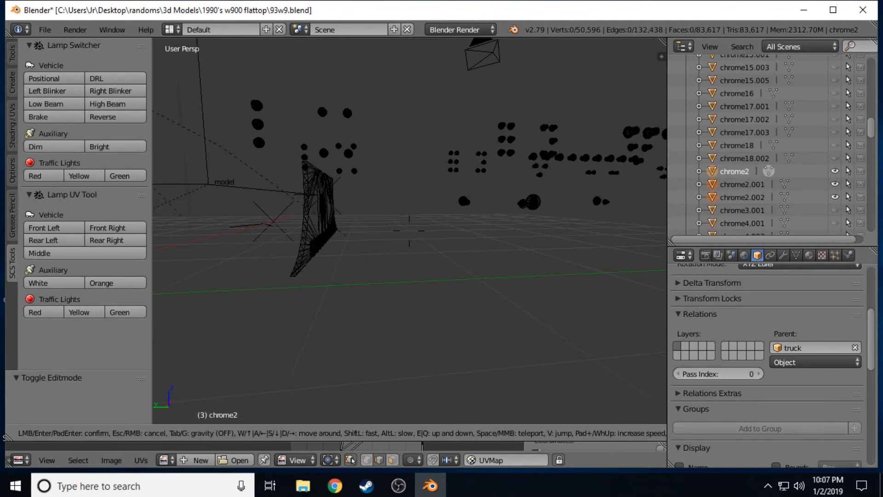
pyautogui.click(410, 231)
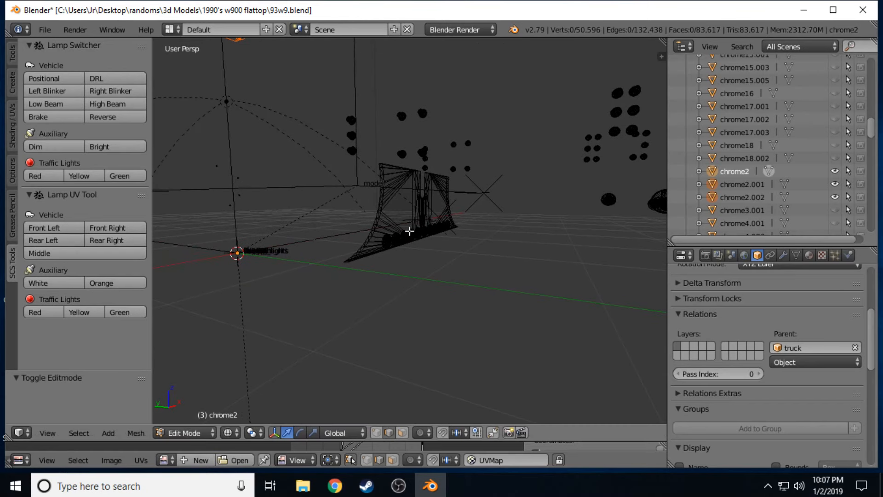
pyautogui.press('l')
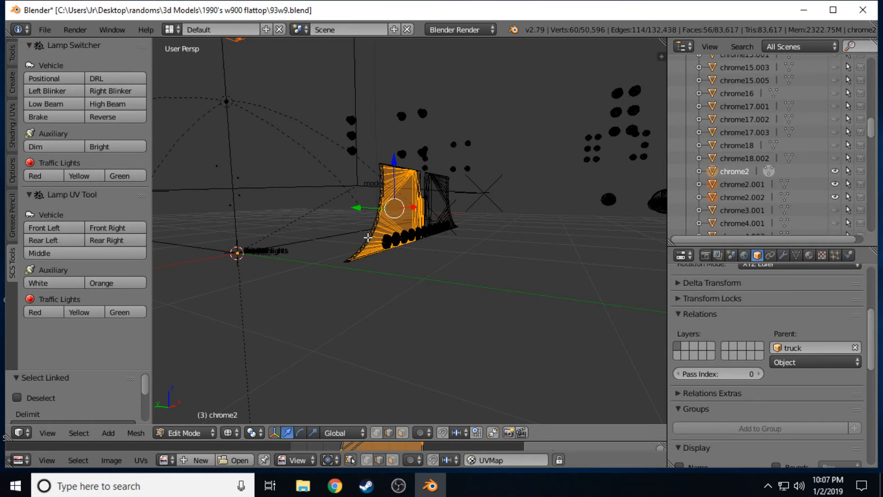
pyautogui.press('l')
pyautogui.press('l')
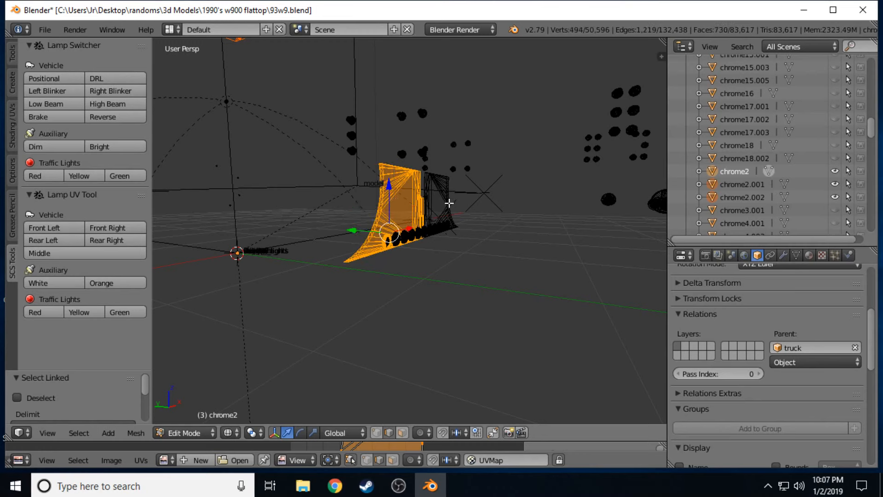
pyautogui.press('l')
pyautogui.press('l')
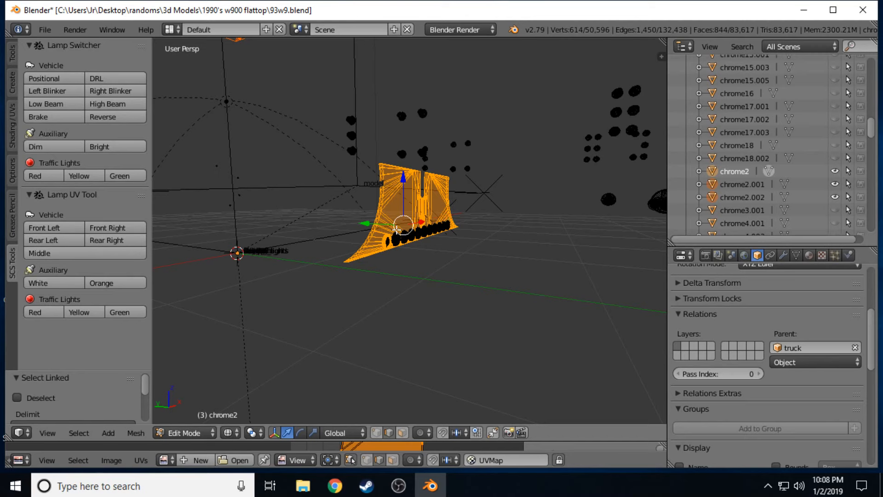
pyautogui.press('l')
# Circle-select the row of round lights along the bumper's lower edge, adding them to the selection.
pyautogui.press('c')
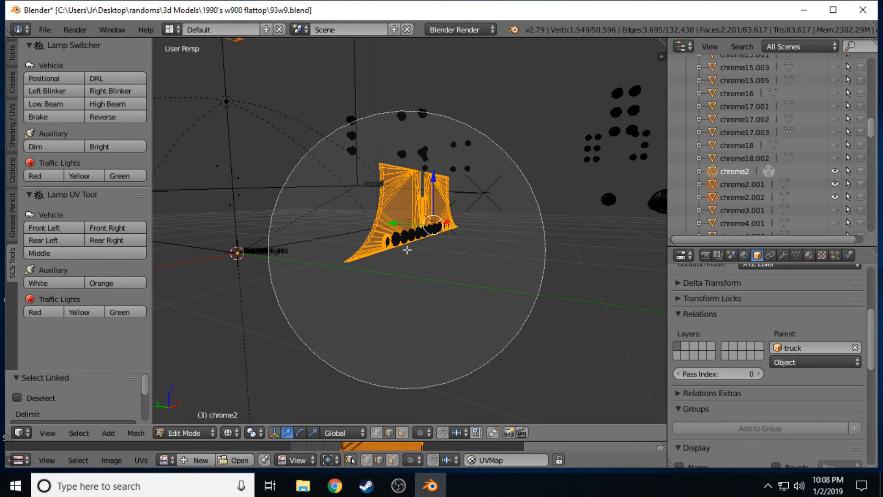
pyautogui.scroll(10, 406, 248)
pyautogui.moveTo(402, 240); pyautogui.dragTo(432, 233)
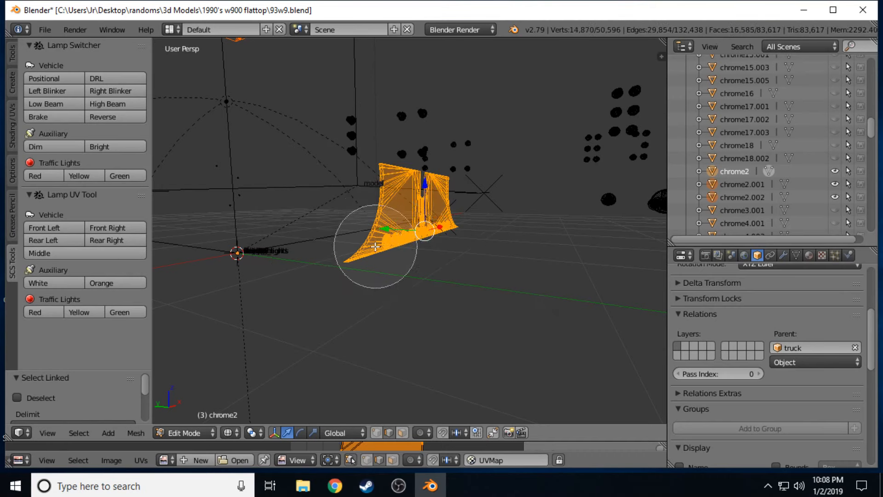
pyautogui.press('Escape')
# Touch up the bumper selection from above with circle select and separate it from chrome2 into its own object by selection.
pyautogui.hotkey('shift', 'f')
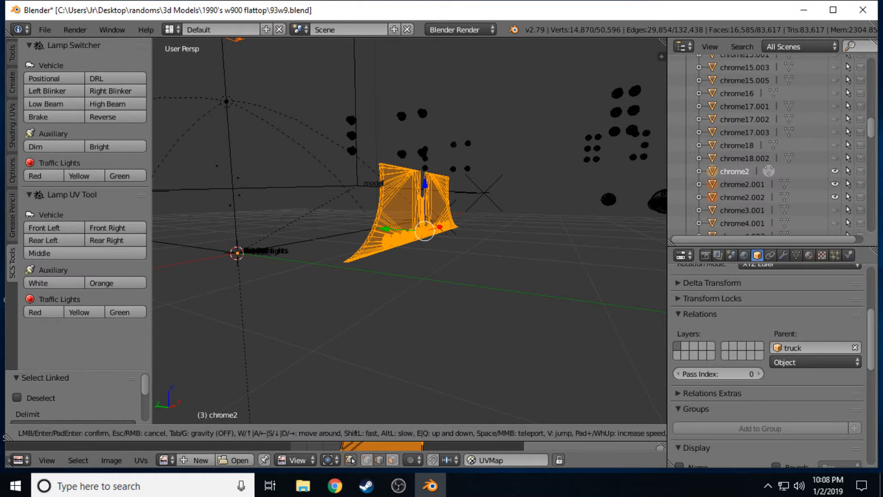
pyautogui.press('w')
pyautogui.press('a')
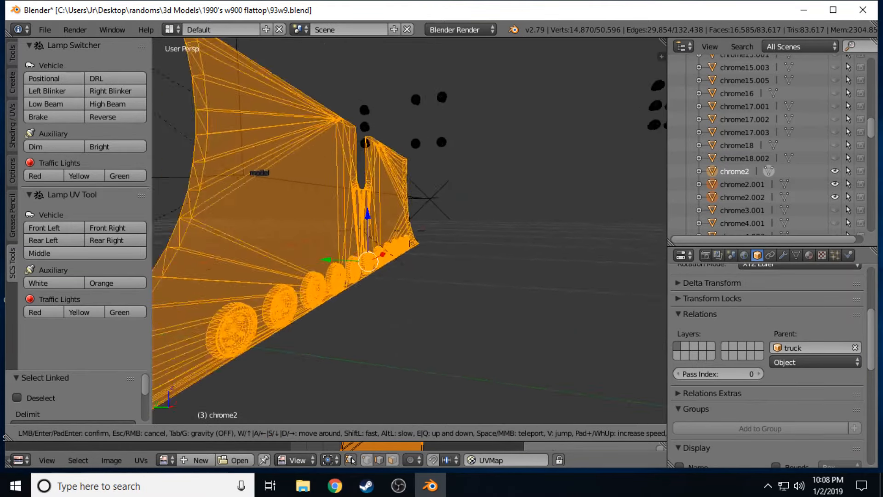
pyautogui.press('e')
pyautogui.press('d')
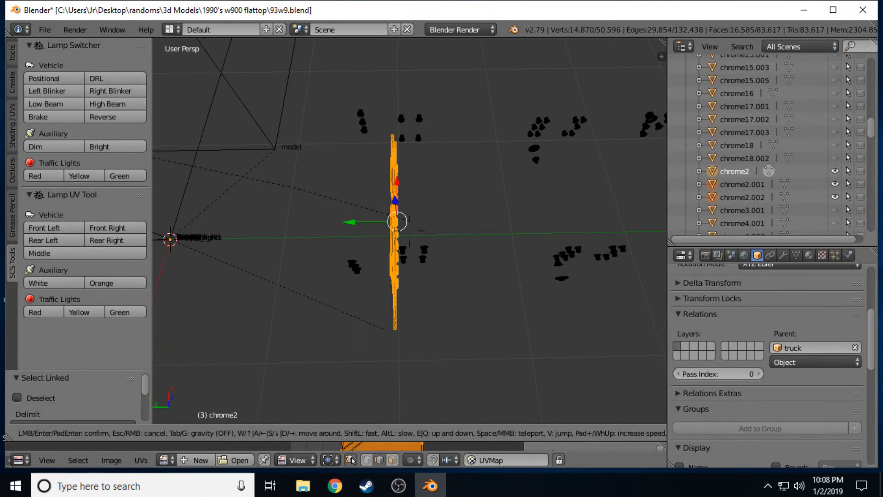
pyautogui.press('w')
pyautogui.press('s')
pyautogui.press('w')
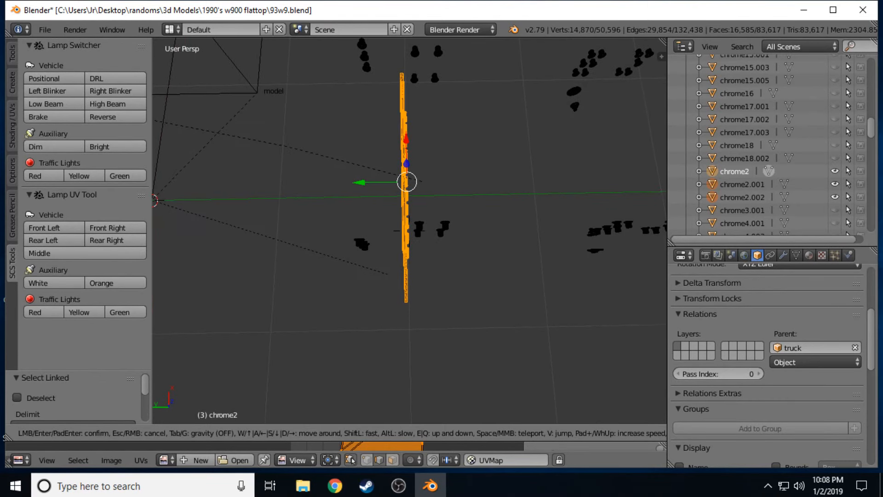
pyautogui.click(406, 234)
pyautogui.press('c')
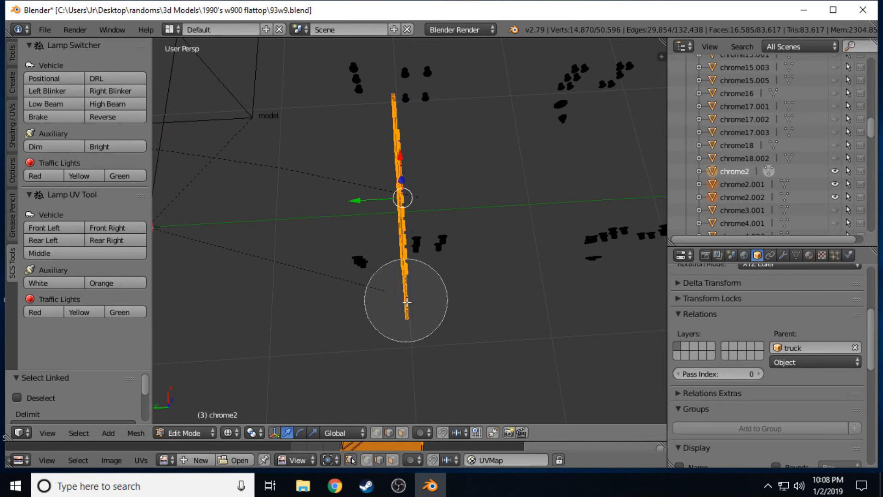
pyautogui.scroll(-3, 404, 307)
pyautogui.scroll(5, 404, 309)
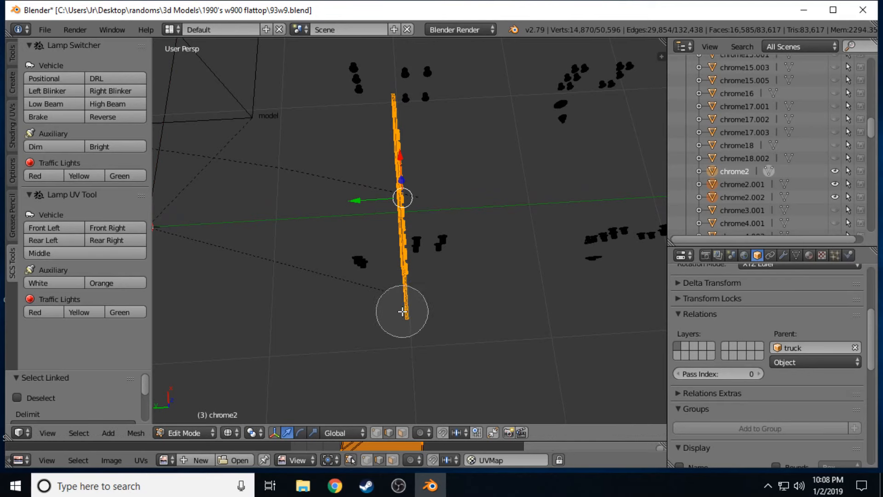
pyautogui.scroll(3, 401, 285)
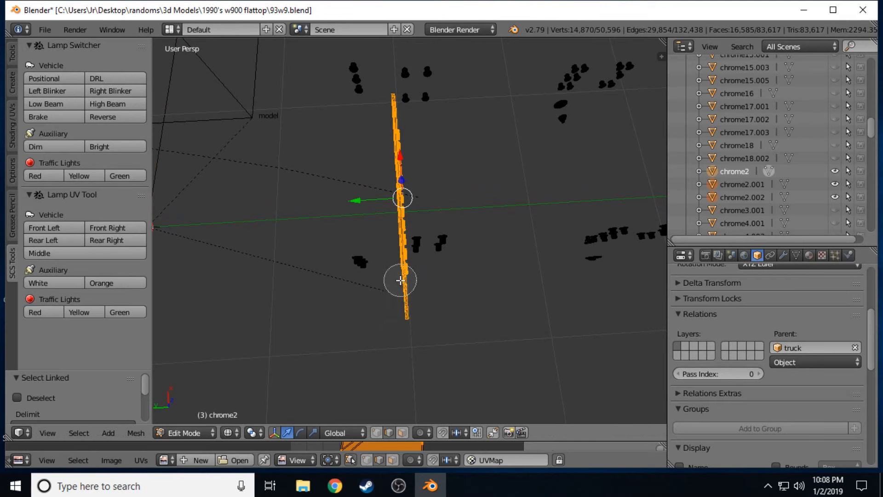
pyautogui.moveTo(400, 266); pyautogui.dragTo(400, 259)
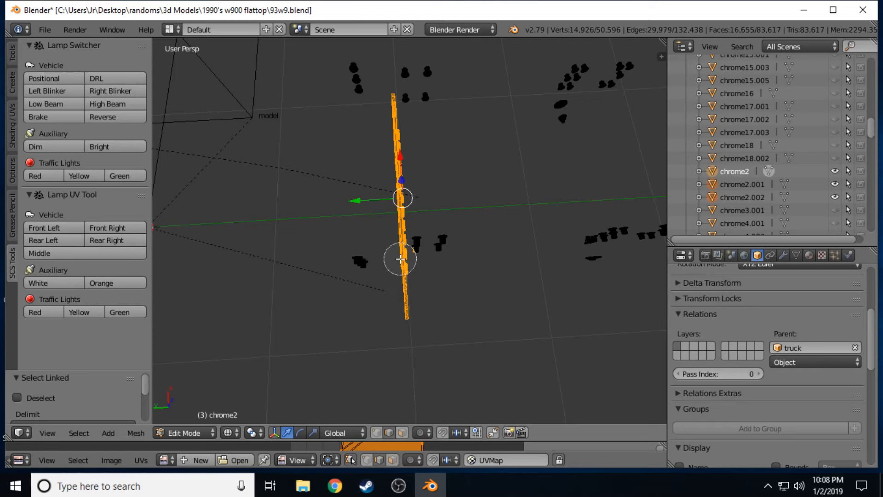
pyautogui.moveTo(400, 259); pyautogui.dragTo(400, 260, button='middle')
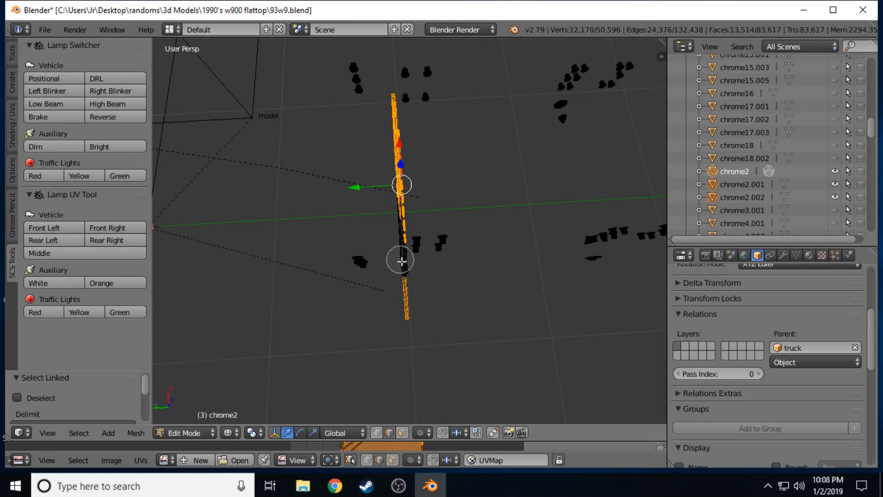
pyautogui.moveTo(402, 262)
pyautogui.mouseDown()
pyautogui.moveTo(402, 312)
pyautogui.moveTo(397, 250)
pyautogui.mouseUp()
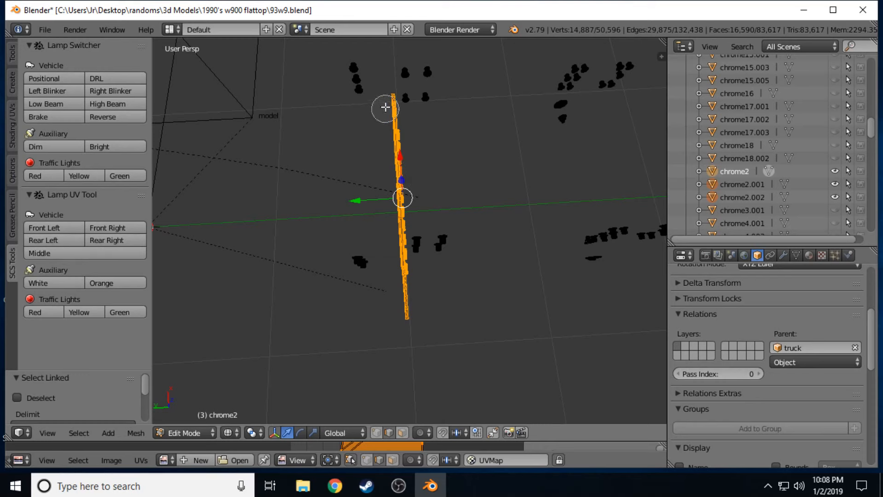
pyautogui.rightClick(376, 210)
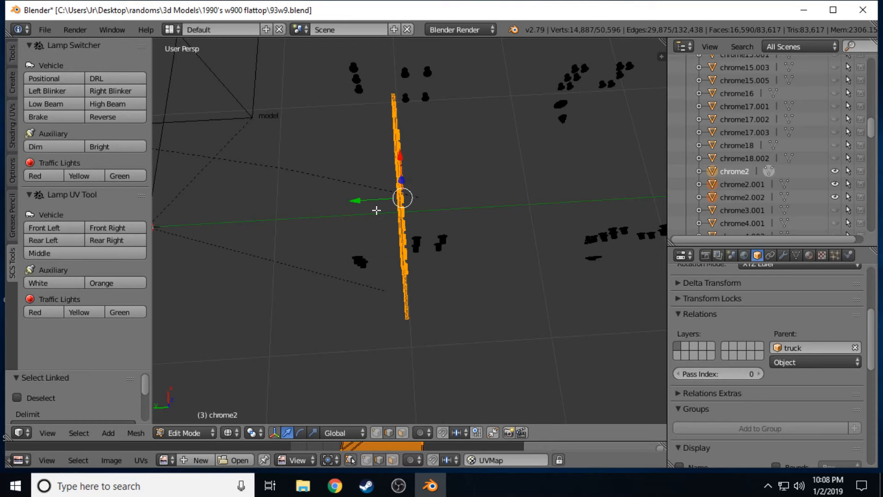
pyautogui.press('p')
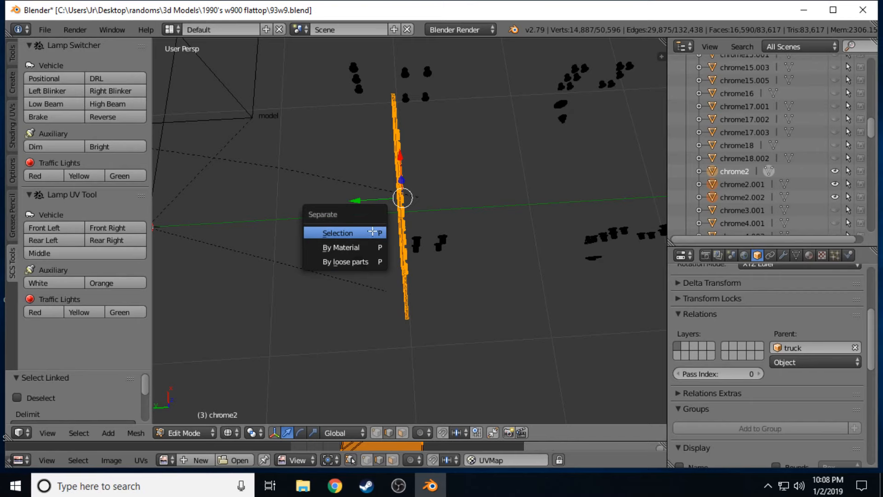
pyautogui.click(372, 232)
# Return to Object Mode and deselect all the chrome objects.
pyautogui.hotkey('shift', 'f')
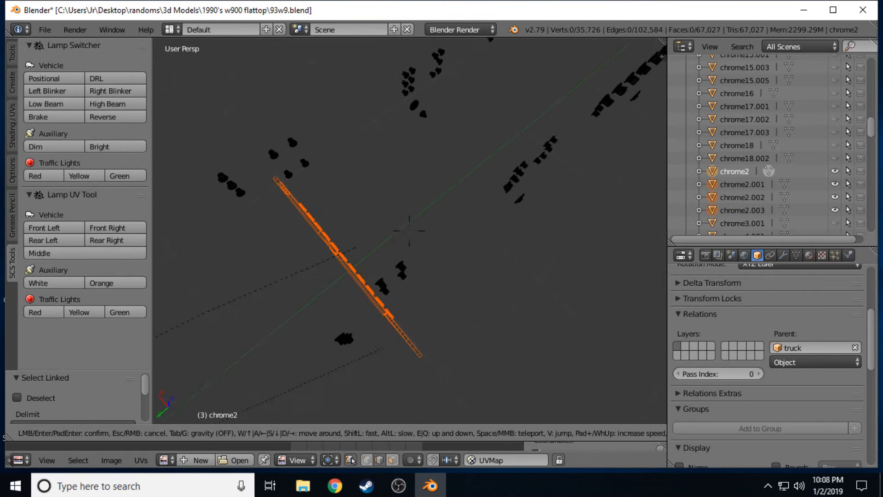
pyautogui.press('s')
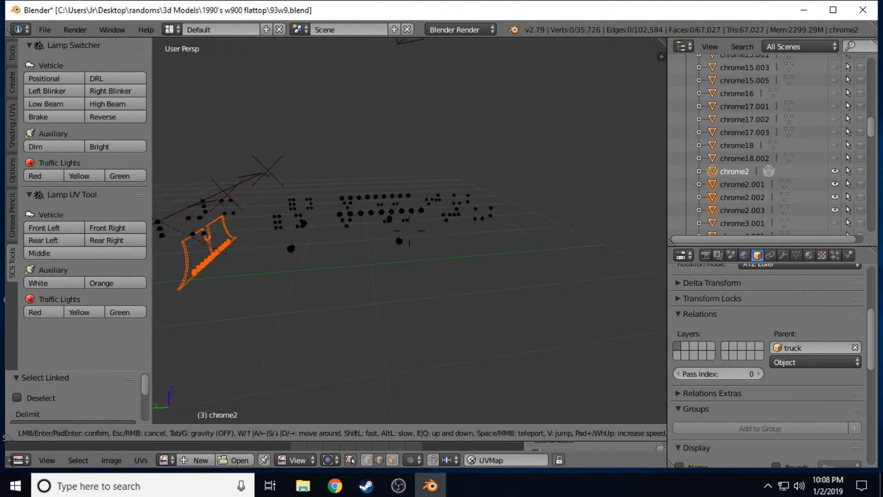
pyautogui.press('w')
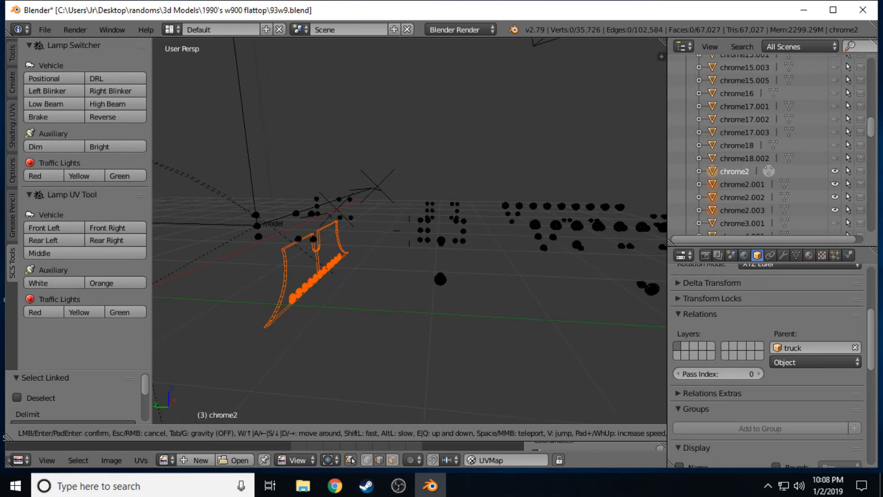
pyautogui.click(406, 250)
pyautogui.press('Tab')
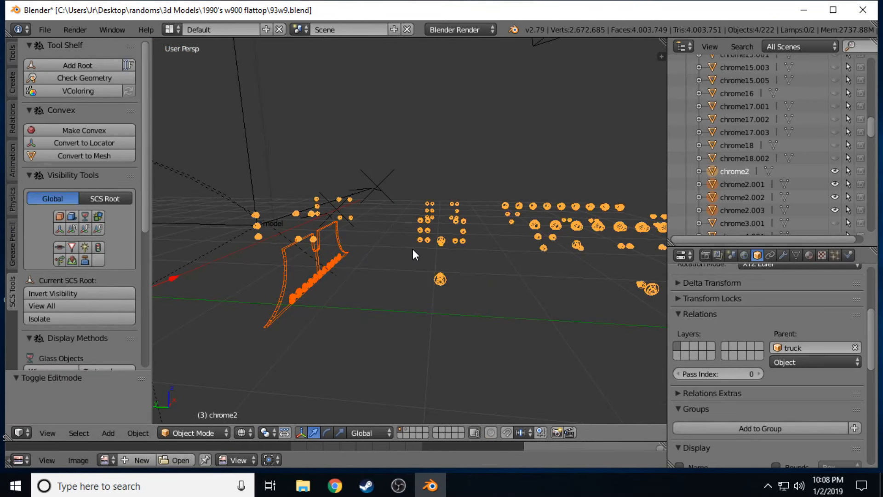
pyautogui.press('a')
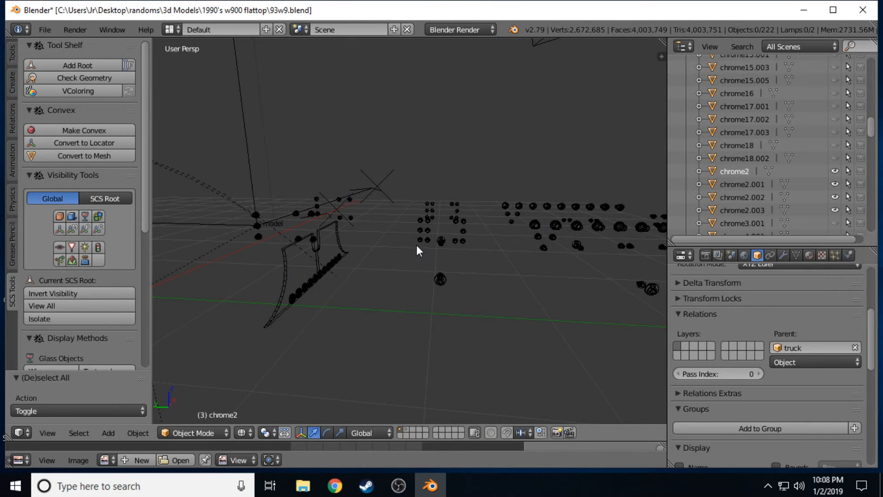
# Select chrome2, the remaining scattered round pieces, and assign it to the chs_base SCS part.
pyautogui.rightClick(421, 241)
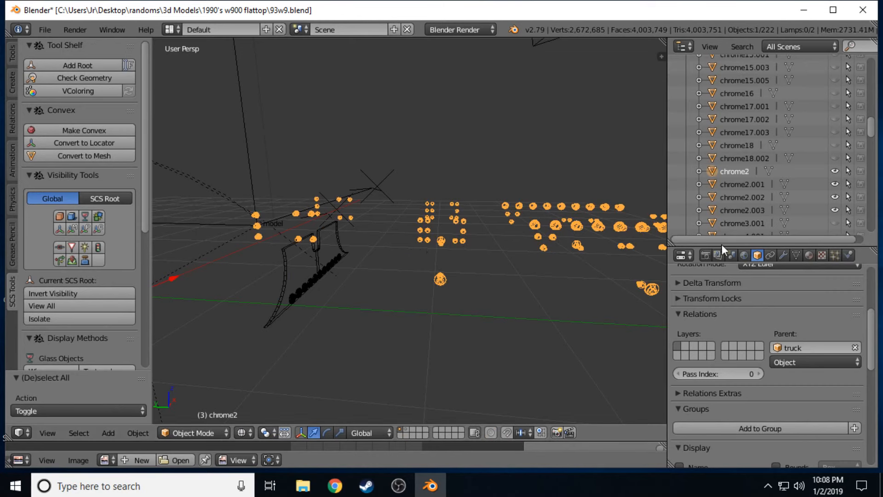
pyautogui.scroll(-8, 741, 313)
pyautogui.scroll(-1, 740, 308)
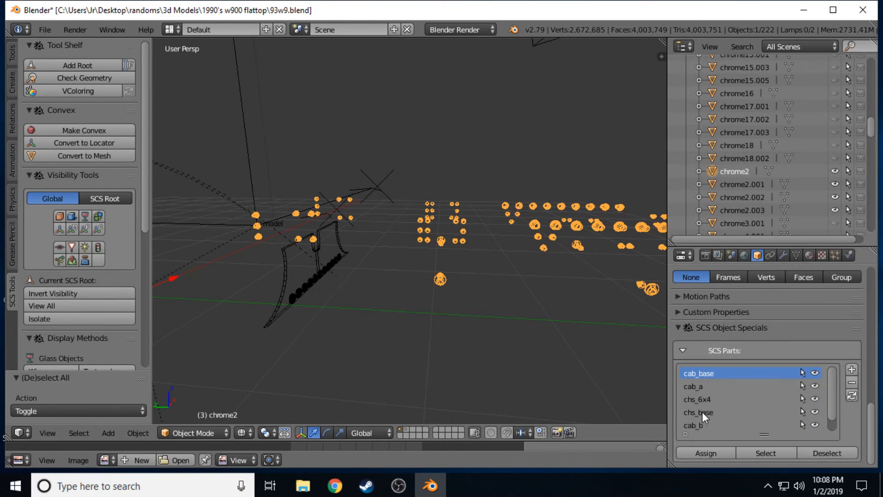
pyautogui.click(702, 411)
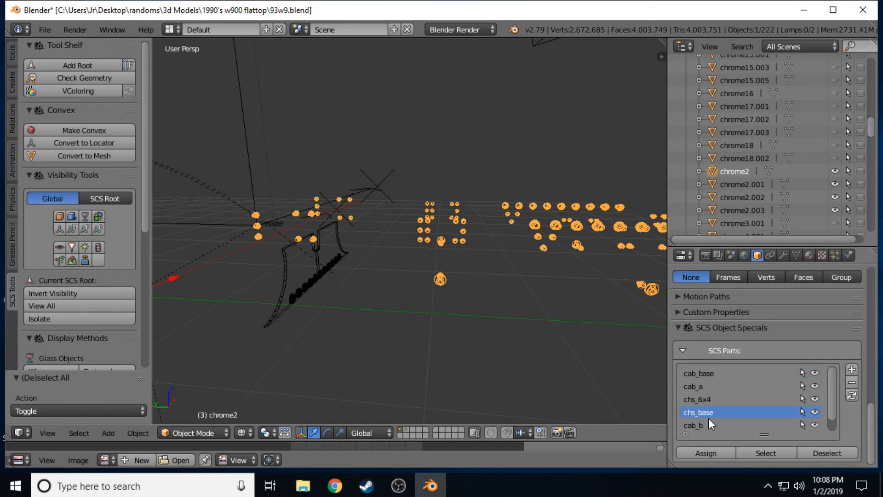
pyautogui.click(709, 453)
# Select the visor-shaped chrome piece, chrome2.002, and create an SCS root object named visor1 for it.
pyautogui.hotkey('shift', 'f')
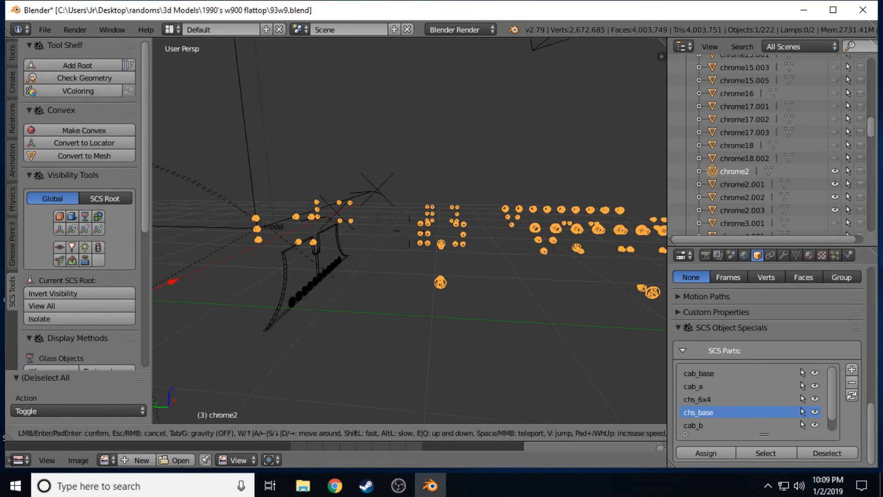
pyautogui.press('w')
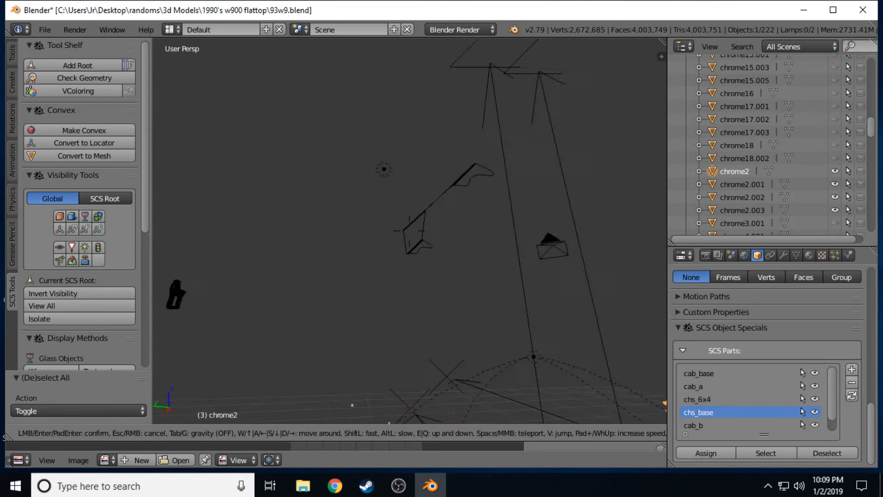
pyautogui.press('s')
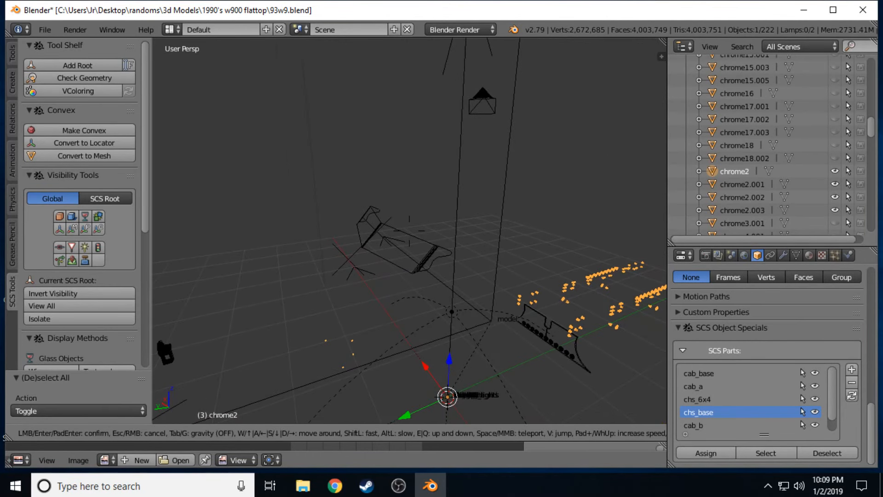
pyautogui.click(409, 230)
pyautogui.rightClick(407, 253)
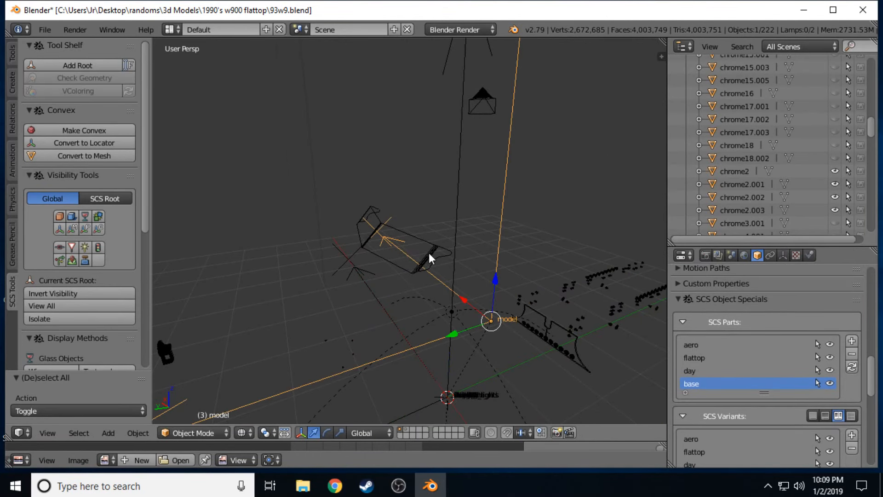
pyautogui.rightClick(429, 253)
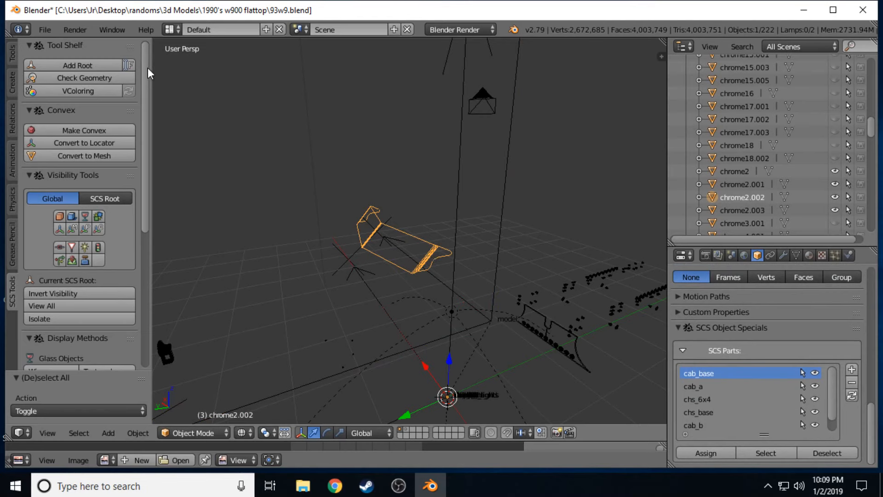
pyautogui.scroll(15, 777, 170)
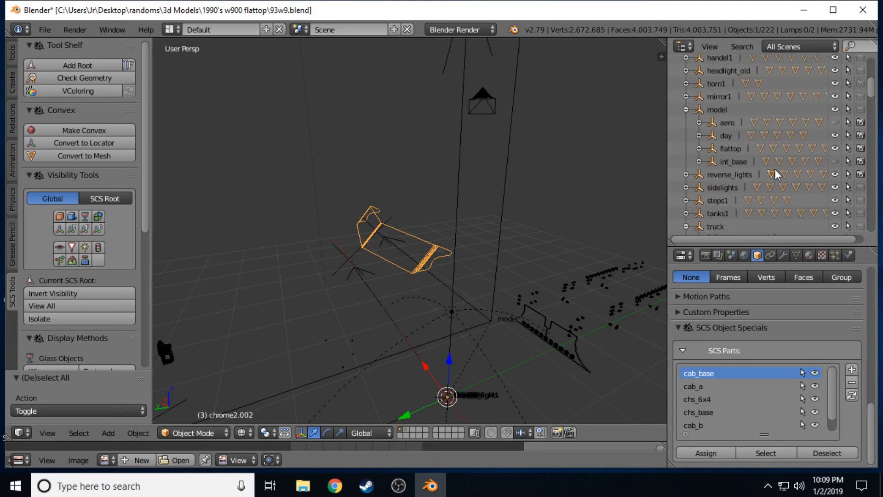
pyautogui.scroll(4, 774, 169)
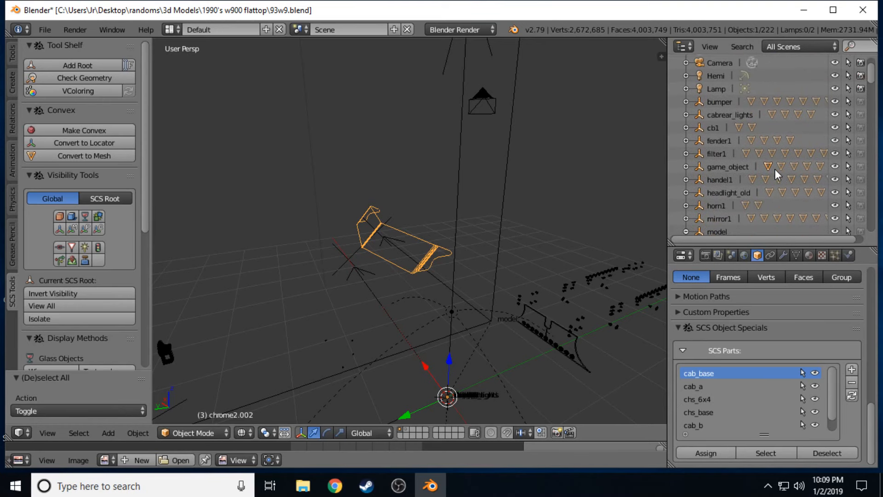
pyautogui.scroll(-2, 774, 169)
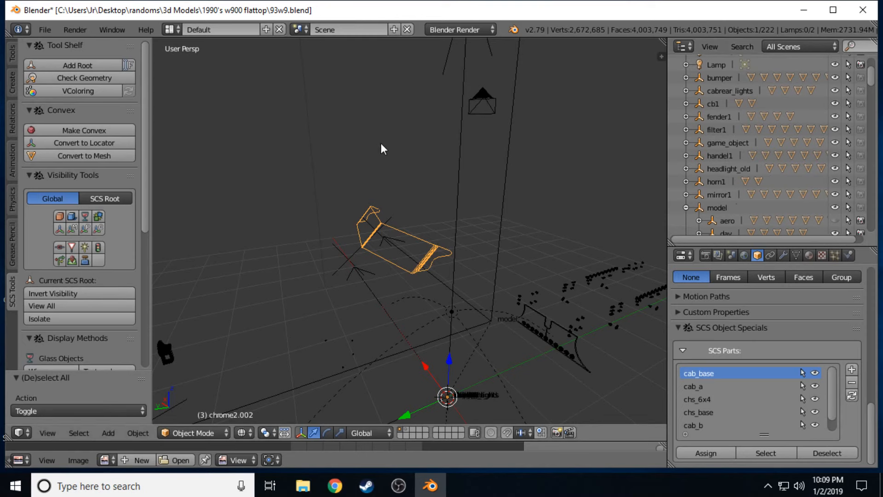
pyautogui.click(135, 67)
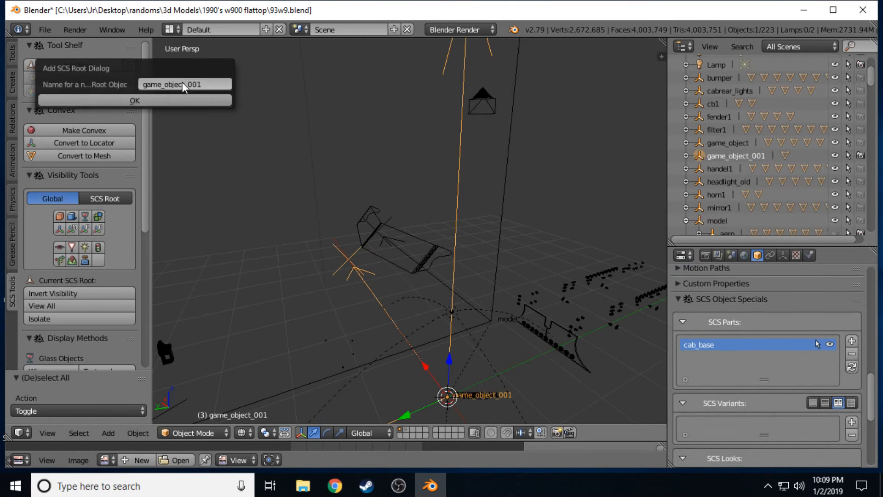
pyautogui.click(204, 83)
pyautogui.write('visor1')
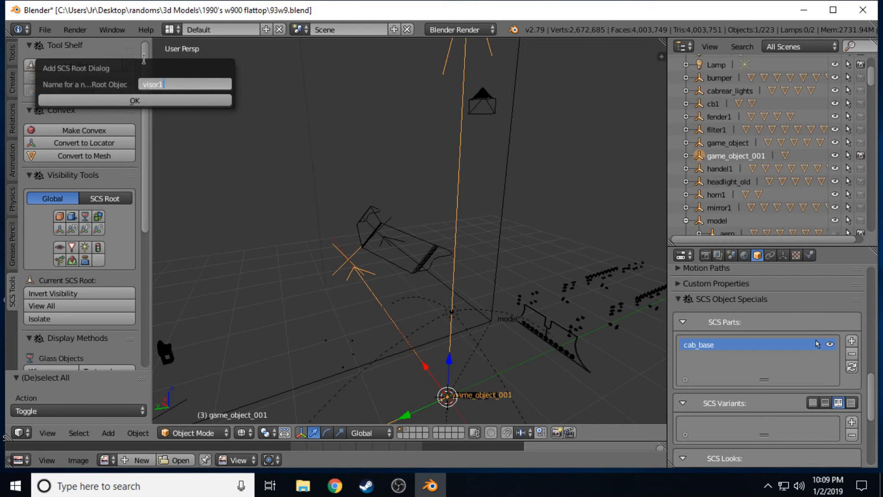
pyautogui.click(127, 100)
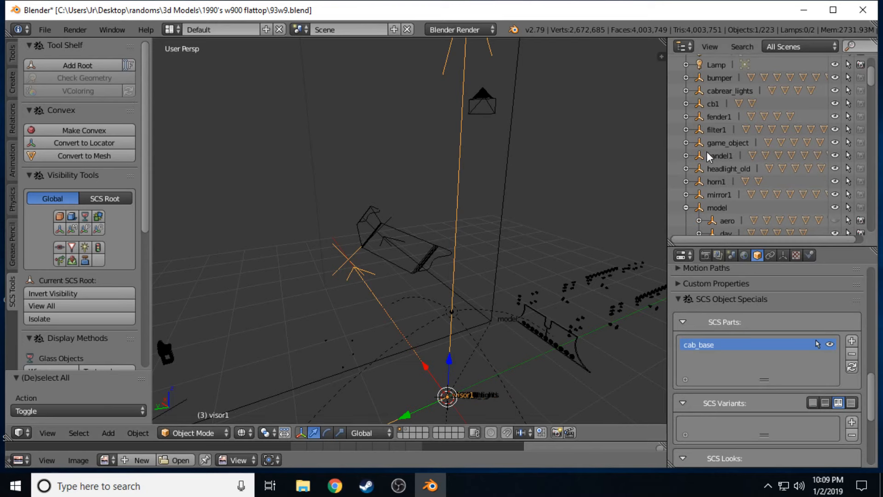
# Rename the visor1 root's SCS part to default and hide the visor piece through that part's visibility.
pyautogui.doubleClick(714, 344)
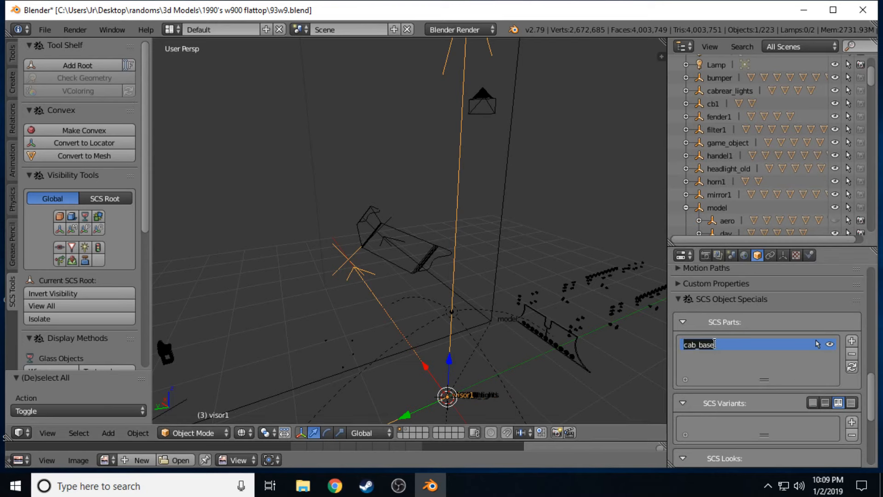
pyautogui.press('BackSpace')
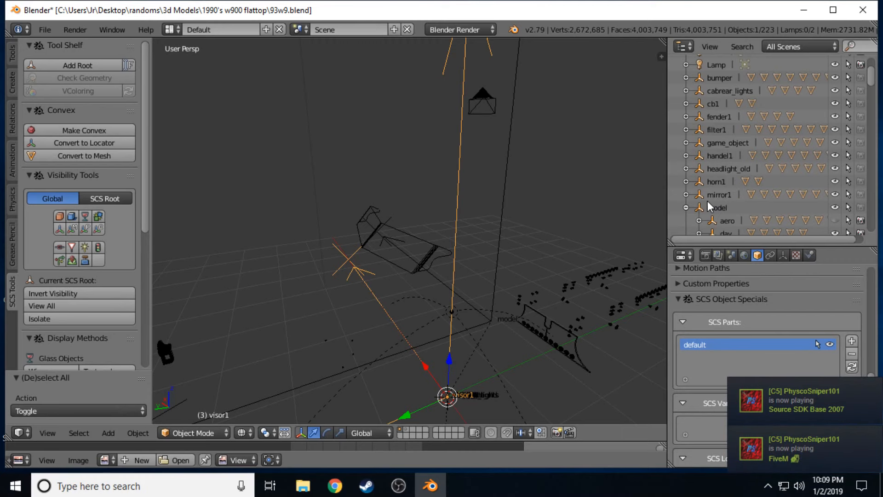
pyautogui.hotkey('shift', 'f')
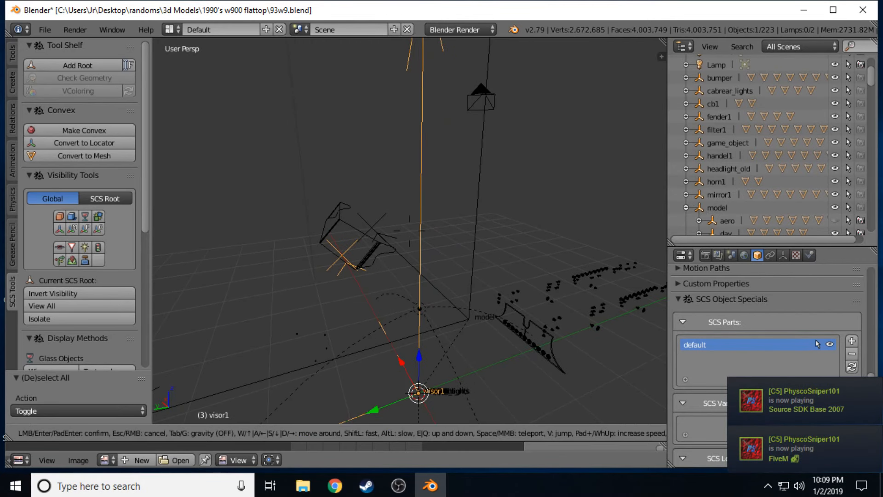
pyautogui.press('s')
pyautogui.click(657, 176)
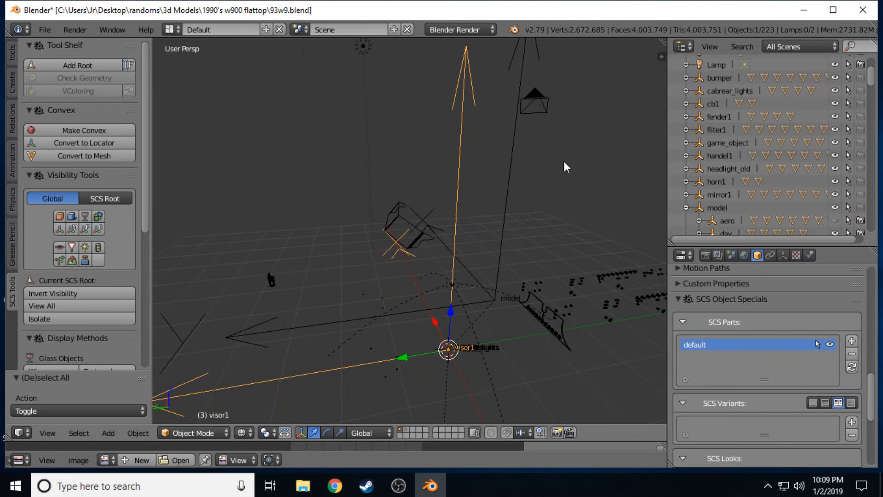
pyautogui.rightClick(421, 233)
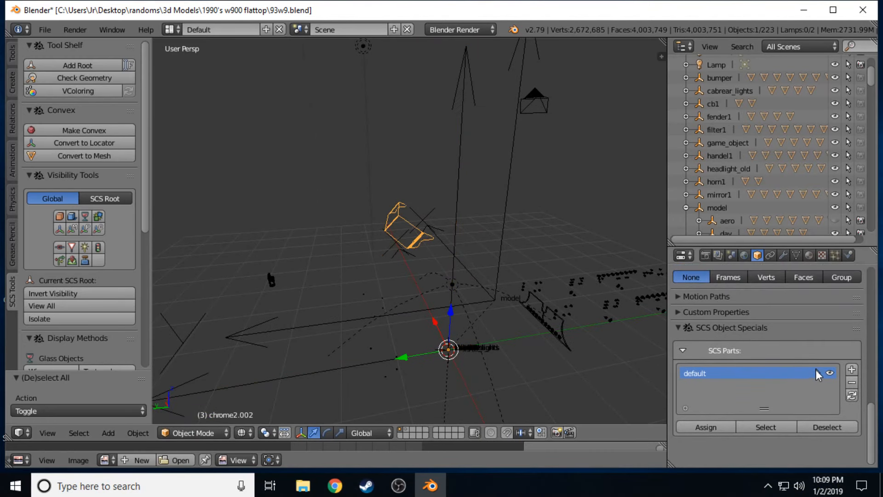
pyautogui.click(831, 374)
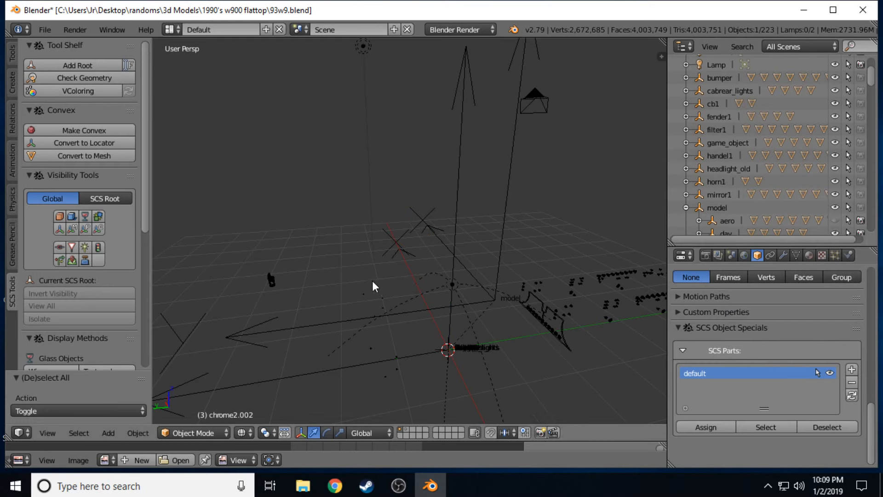
# Create an SCS root object named plate1 for the bumper piece, chrome2.003, and rename its SCS part to deault.
pyautogui.rightClick(271, 279)
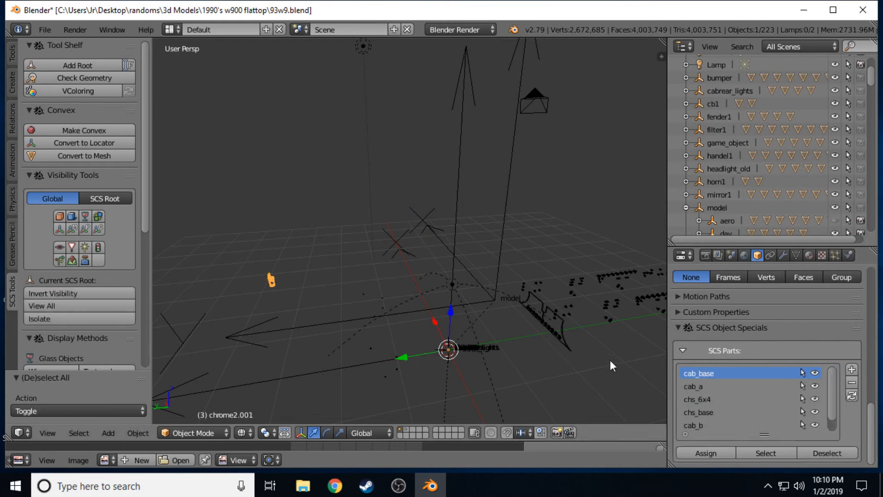
pyautogui.rightClick(561, 329)
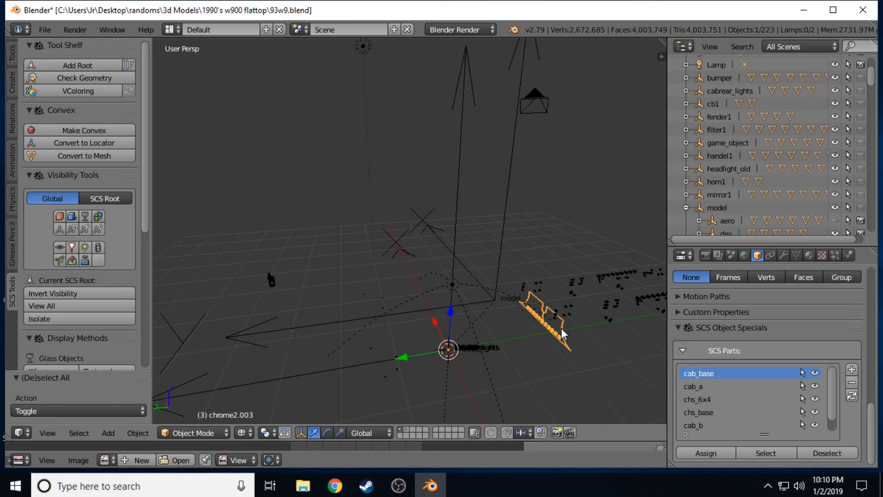
pyautogui.click(126, 64)
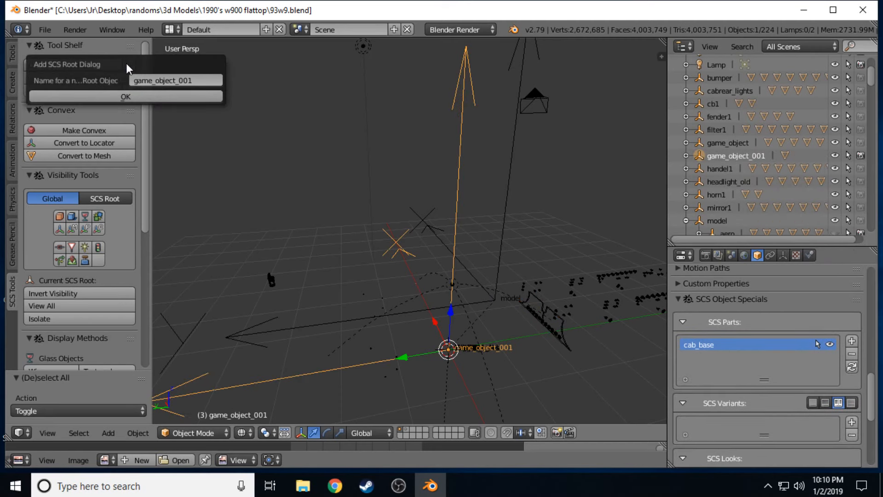
pyautogui.click(194, 80)
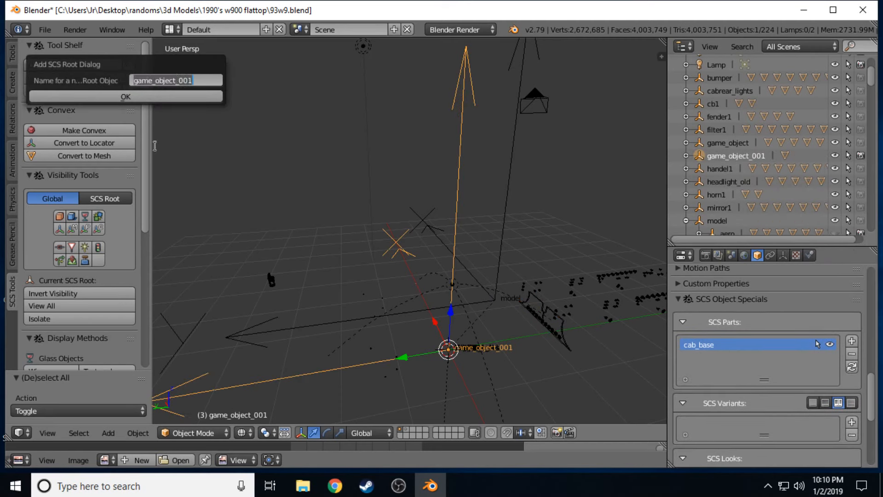
pyautogui.write('palt')
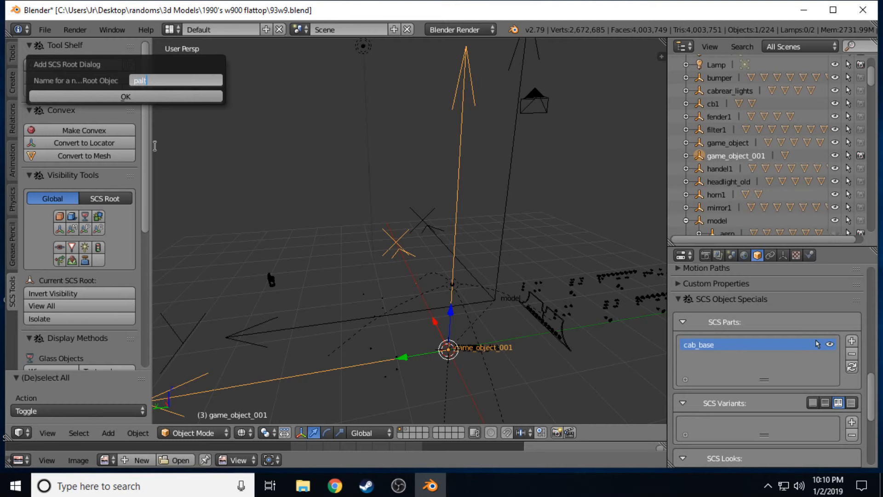
pyautogui.press('BackSpace')
pyautogui.press('BackSpace')
pyautogui.press('BackSpace')
pyautogui.write('late1')
pyautogui.click(143, 97)
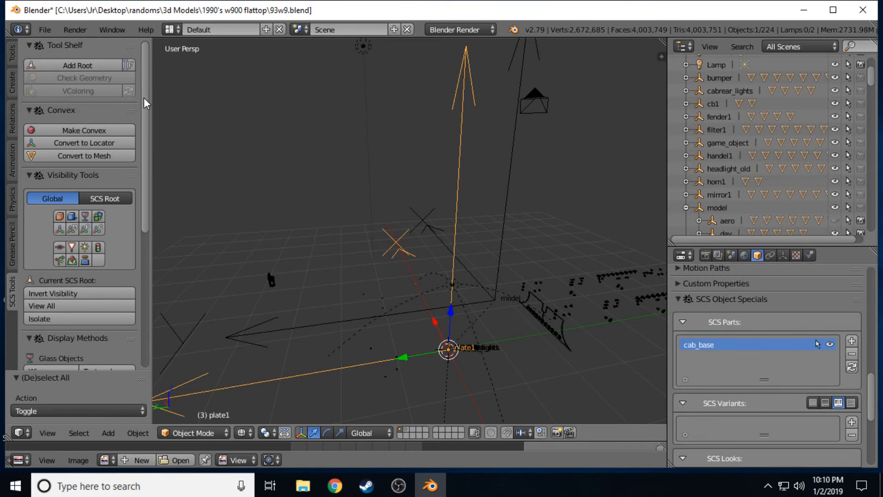
pyautogui.doubleClick(708, 343)
pyautogui.write('deault')
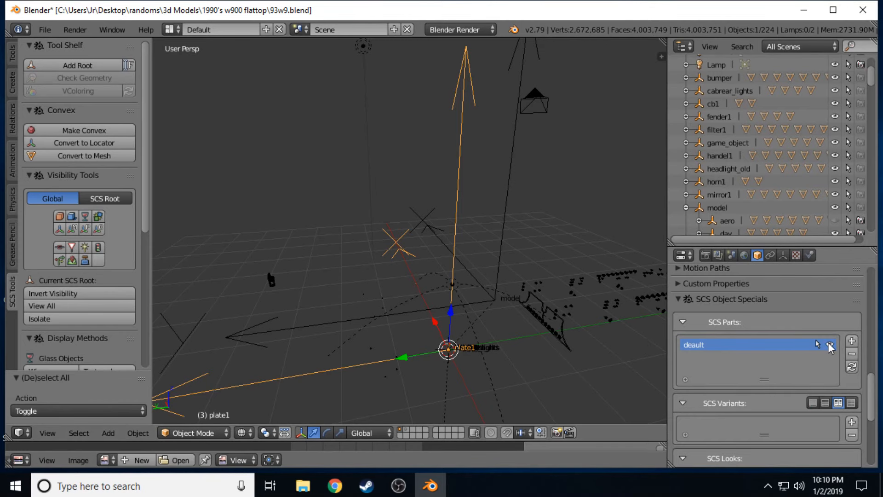
# Hide the remaining chrome2 pieces by turning off visibility of the cab_base part, starting from chrome2.001, and of the chs_base part.
pyautogui.hotkey('shift', 'f')
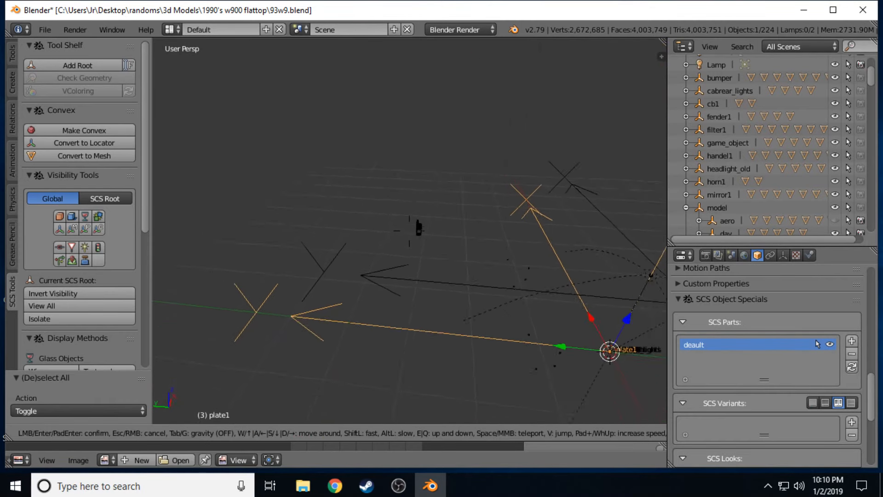
pyautogui.click(393, 222)
pyautogui.rightClick(395, 223)
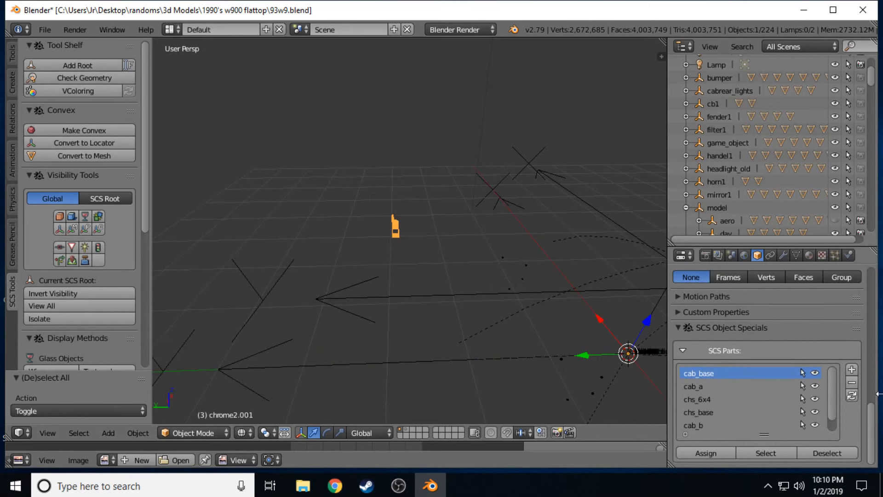
pyautogui.click(815, 373)
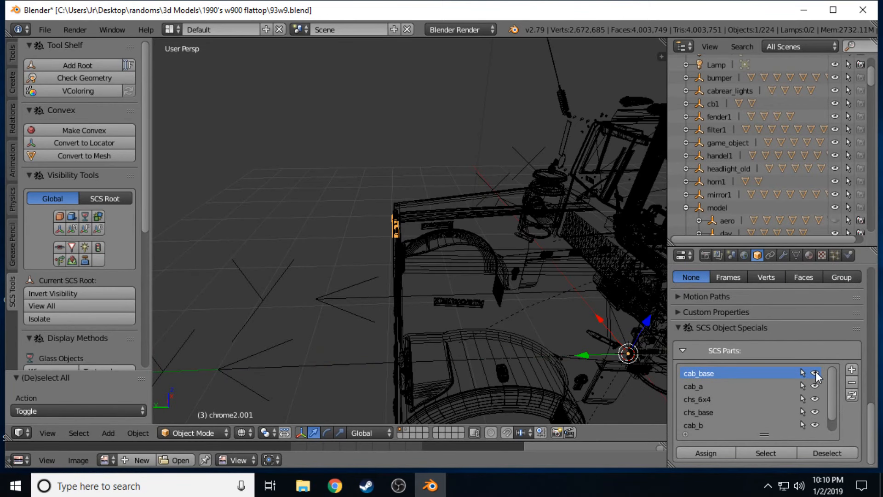
pyautogui.click(815, 372)
pyautogui.hotkey('shift', 'f')
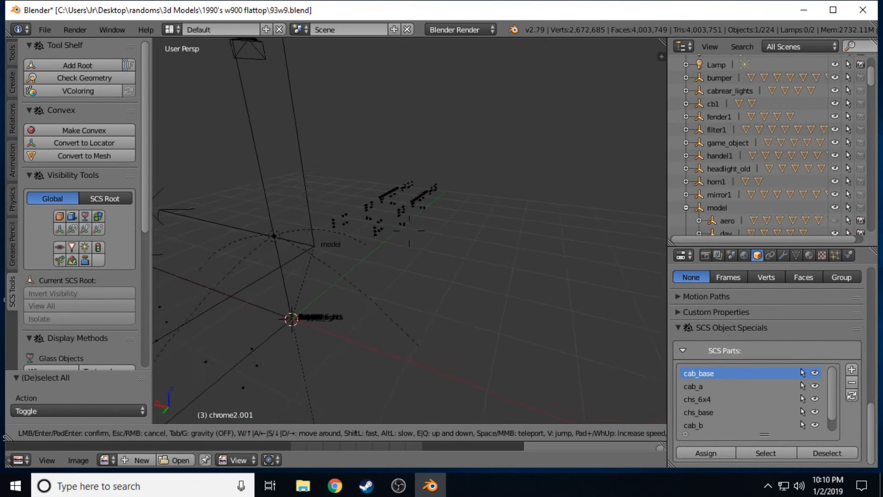
pyautogui.press('d')
pyautogui.click(409, 230)
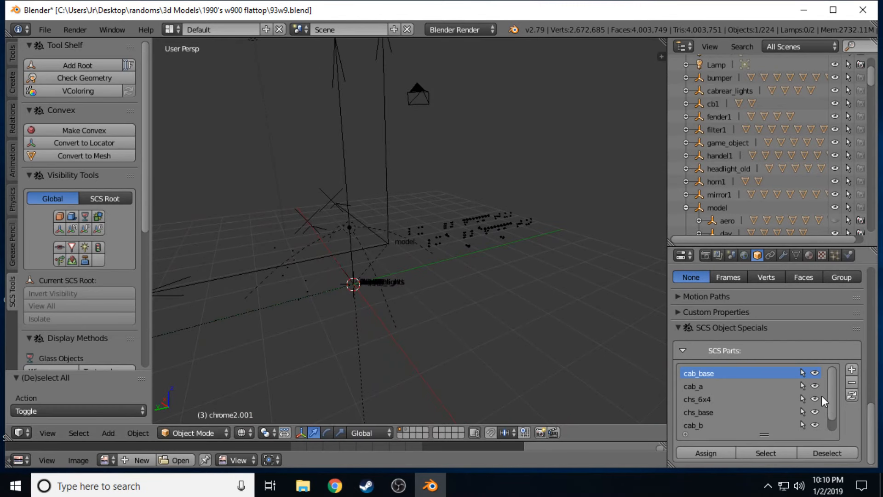
pyautogui.click(816, 410)
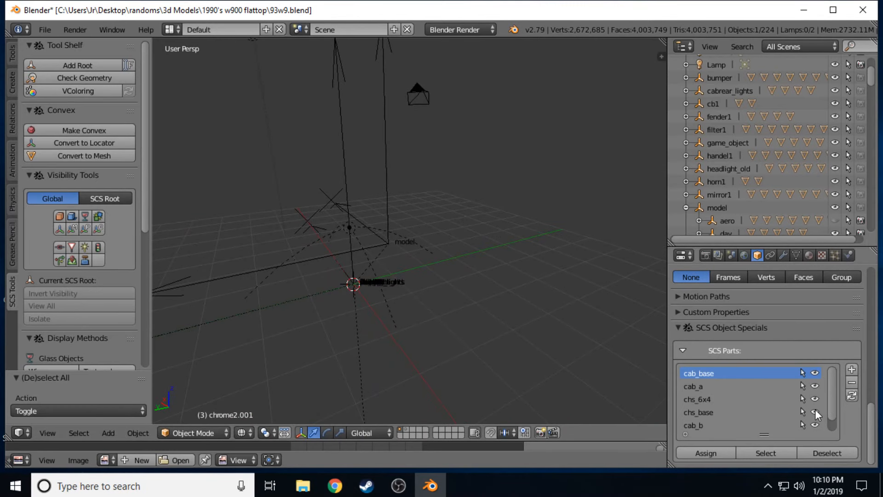
# Collapse the model root's hierarchy in the outliner and unhide the chrome object under the truck root.
pyautogui.hotkey('shift', 'f')
pyautogui.click(561, 214)
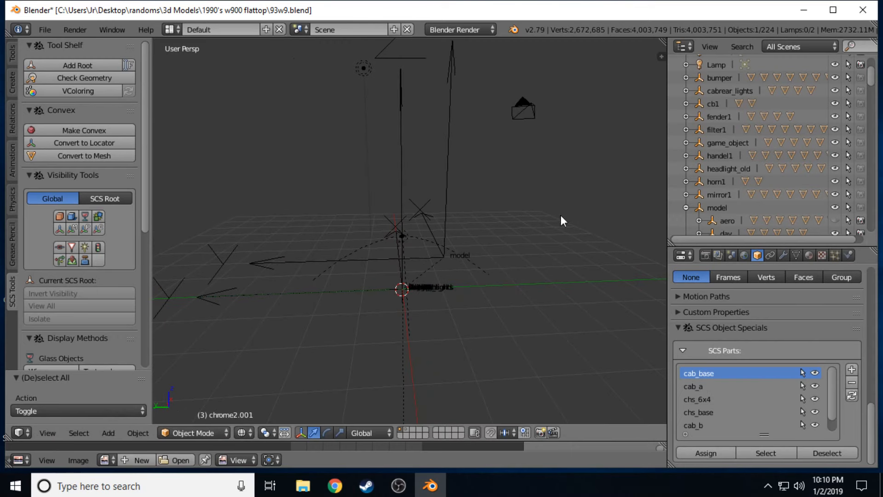
pyautogui.scroll(-5, 760, 143)
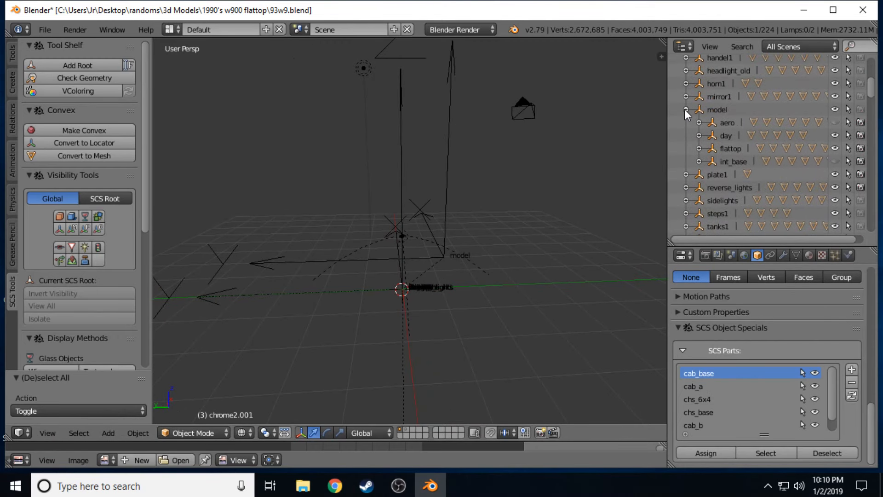
pyautogui.click(685, 110)
pyautogui.scroll(-5, 805, 148)
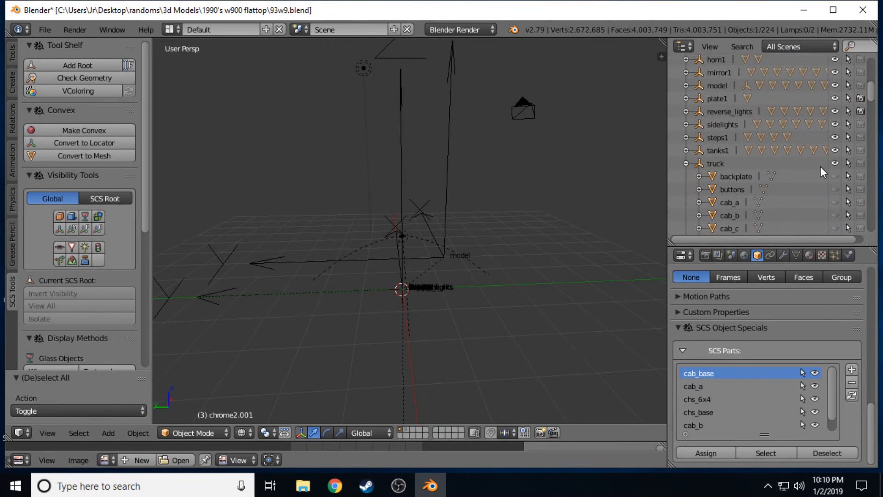
pyautogui.scroll(-2, 823, 184)
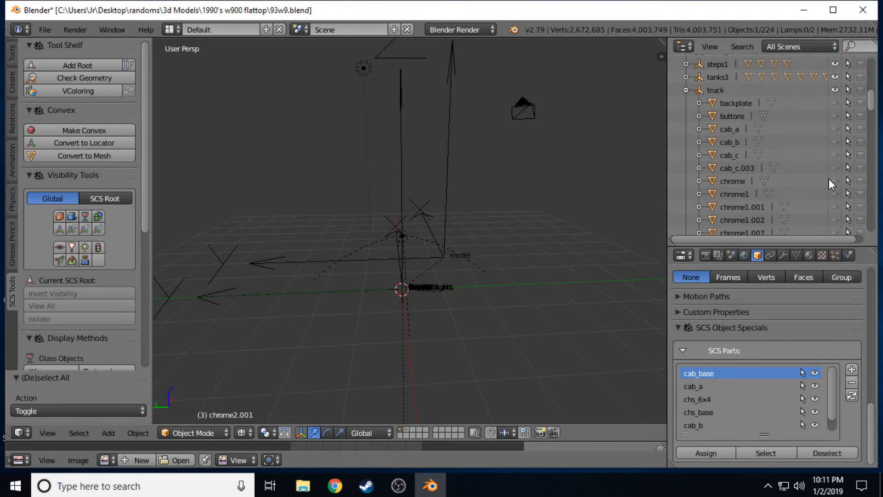
pyautogui.click(835, 182)
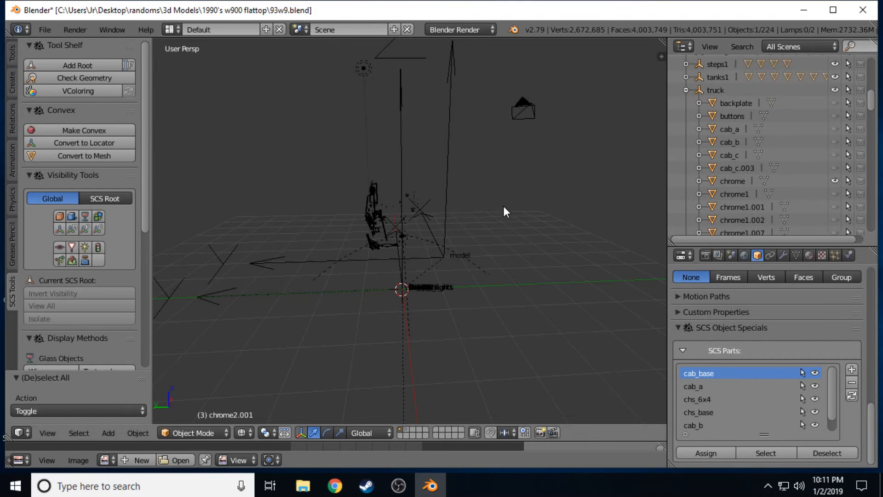
# Inspect the visible chrome pieces, hide the chrome object and unhide chrome1 under the truck root.
pyautogui.hotkey('shift', 'f')
pyautogui.press('w')
pyautogui.press('w')
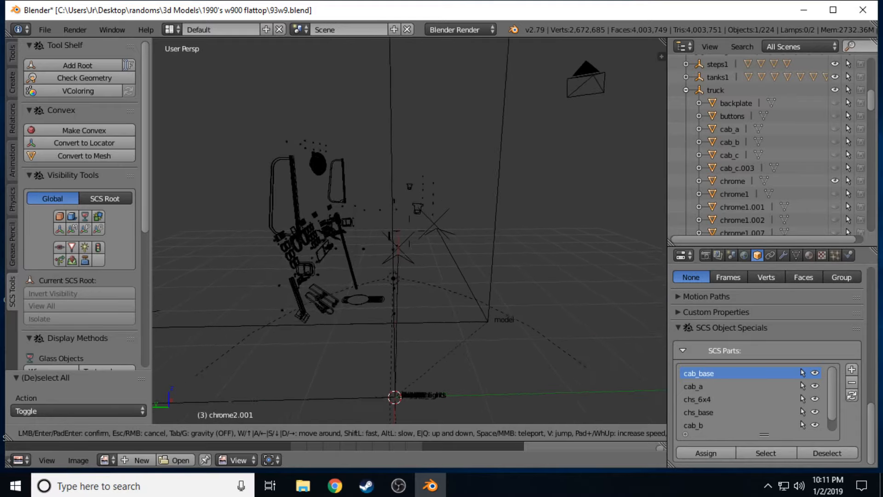
pyautogui.press('w')
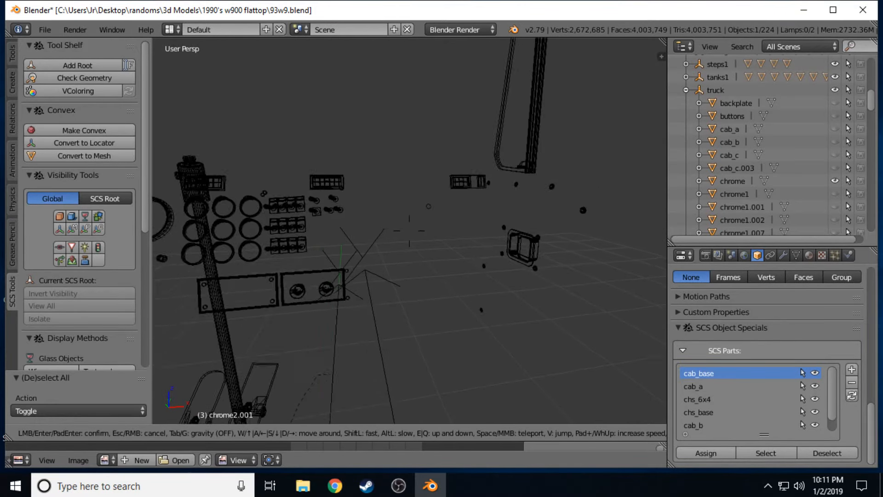
pyautogui.press('s')
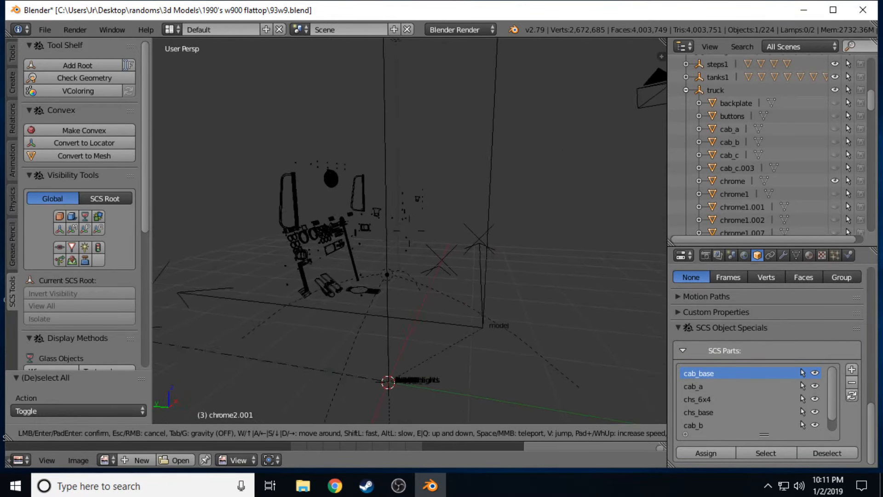
pyautogui.click(410, 231)
pyautogui.click(835, 182)
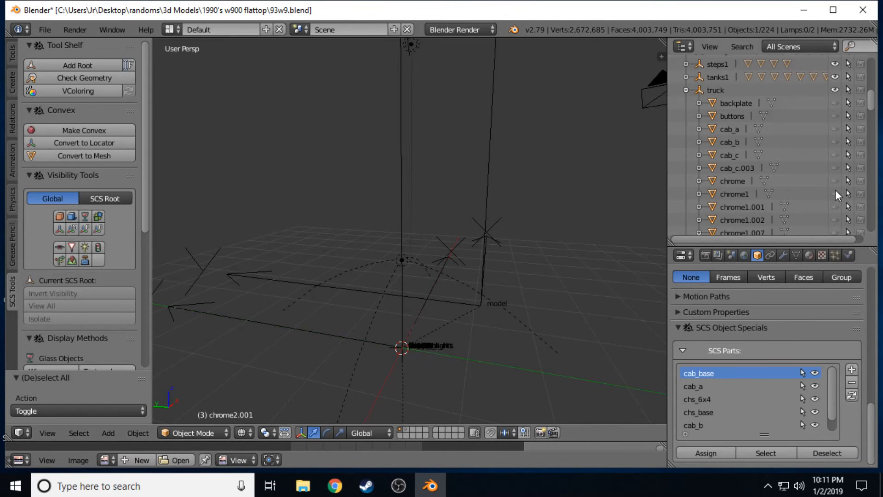
pyautogui.click(836, 193)
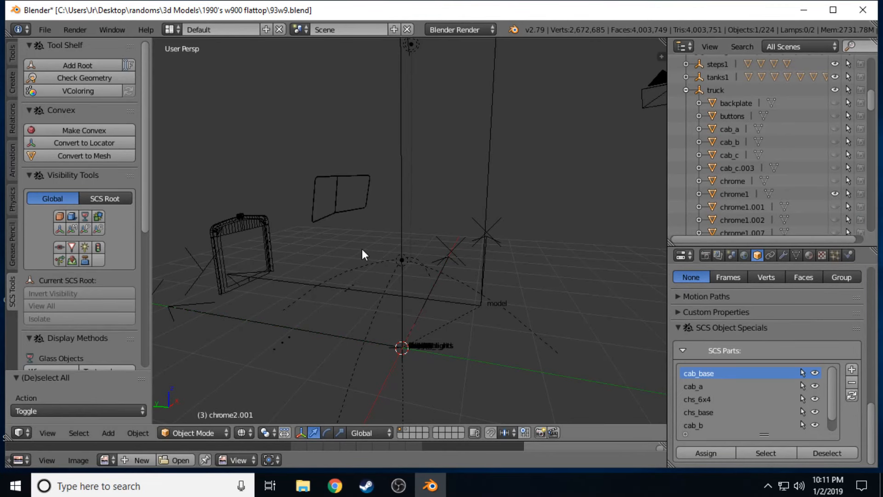
# View the grille edge-on, select chrome1 and open its mesh for editing with nothing selected.
pyautogui.hotkey('shift', 'f')
pyautogui.press('w')
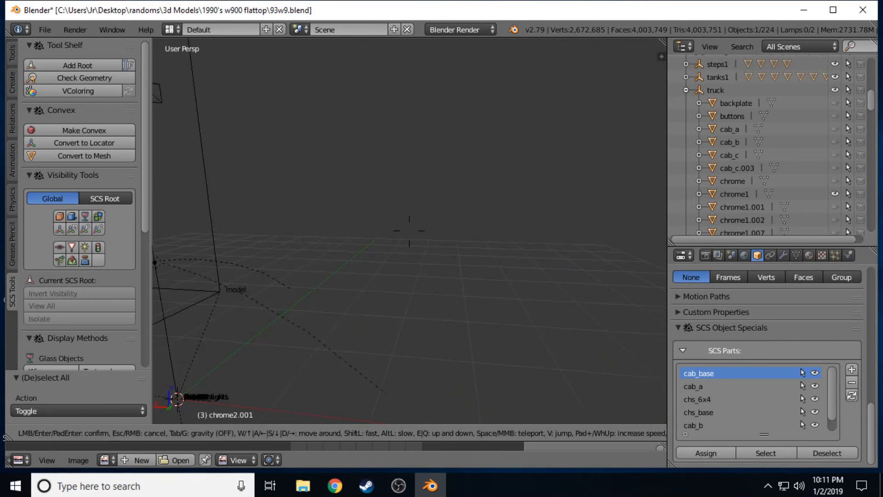
pyautogui.press('w')
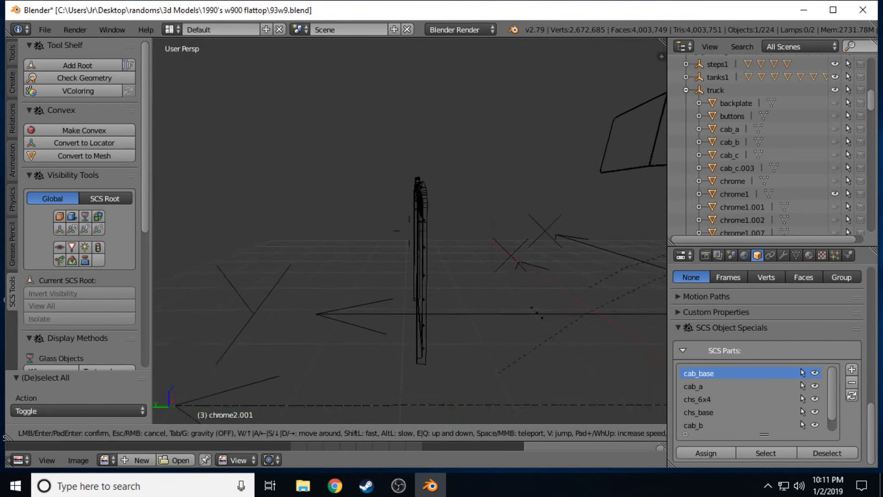
pyautogui.click(410, 230)
pyautogui.rightClick(409, 228)
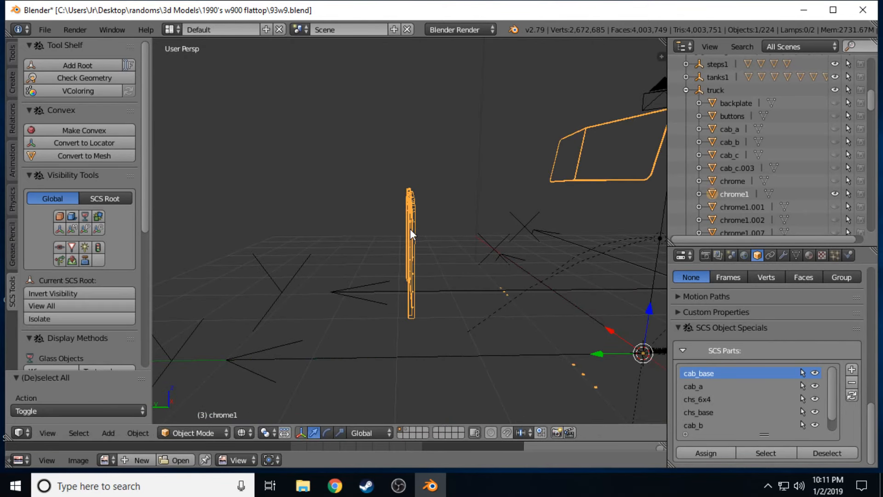
pyautogui.press('Tab')
pyautogui.press('a')
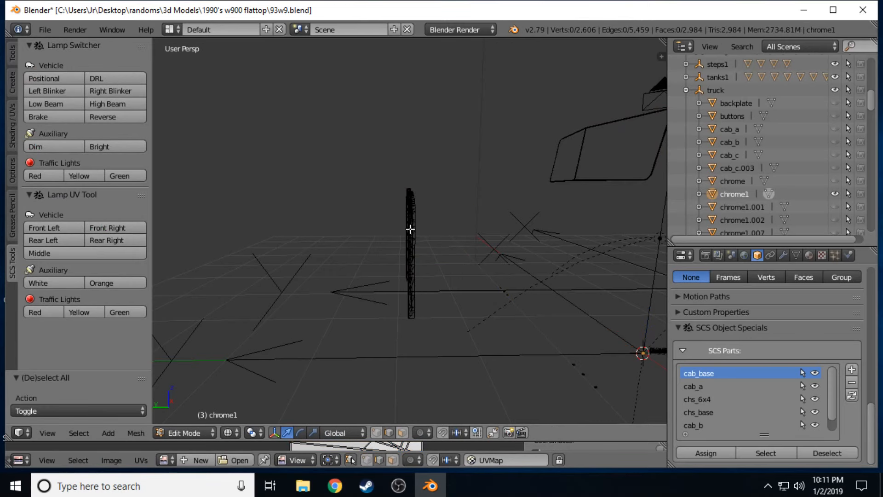
# Circle-select the whole grille in the chrome1 mesh and separate the selection into its own object.
pyautogui.press('p')
pyautogui.press('Escape')
pyautogui.press('c')
pyautogui.moveTo(410, 191); pyautogui.dragTo(412, 319)
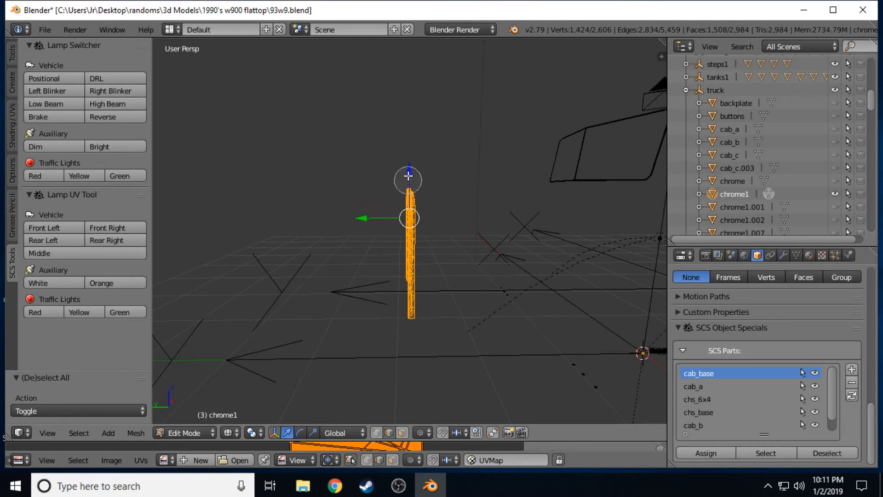
pyautogui.scroll(-5, 407, 184)
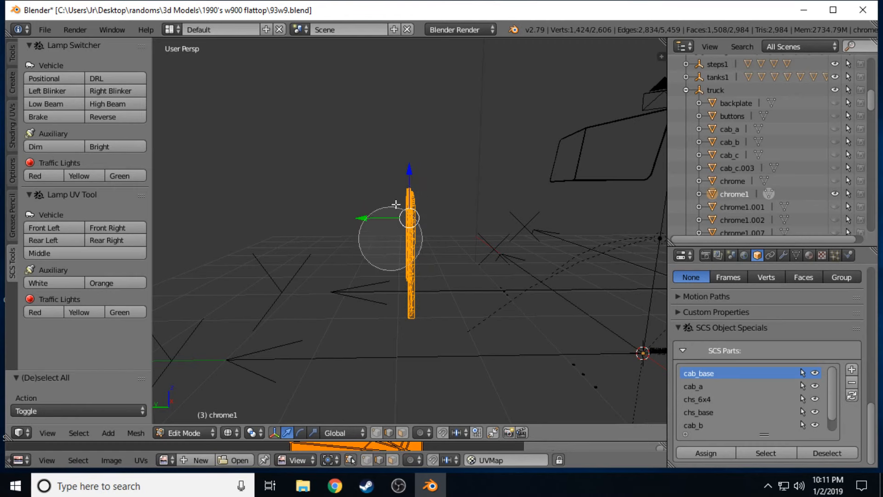
pyautogui.press('Escape')
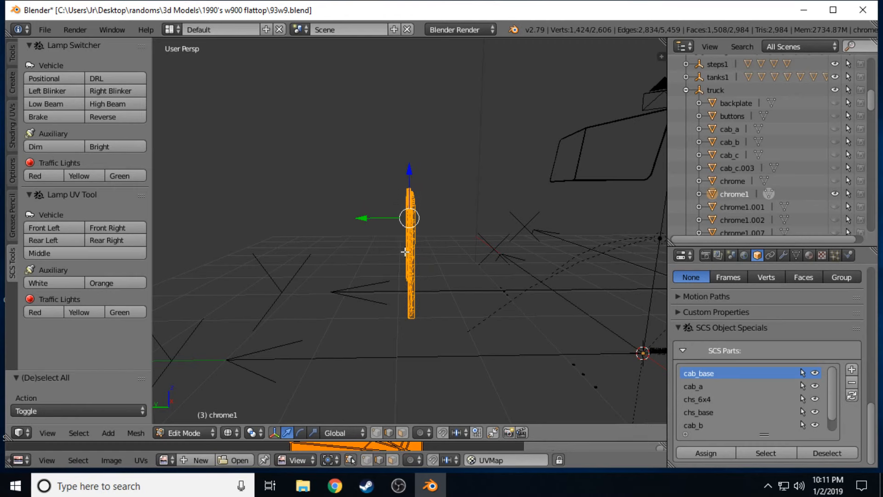
pyautogui.press('p')
pyautogui.click(405, 252)
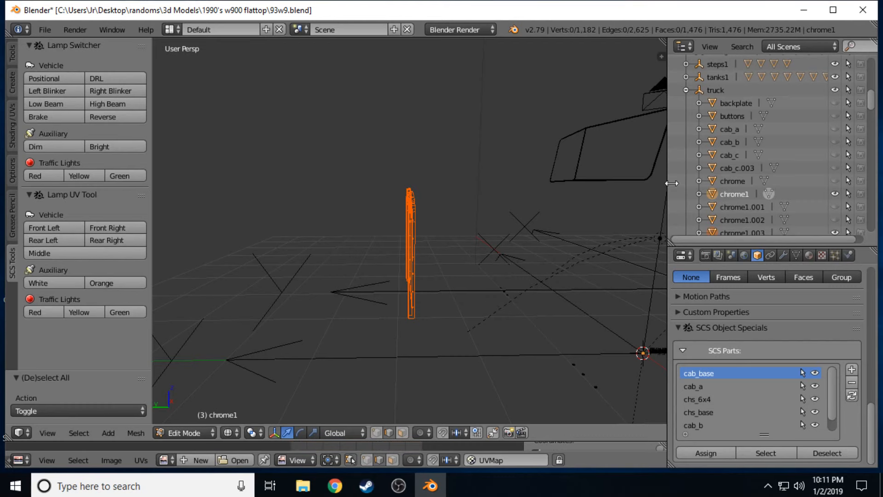
pyautogui.press('Tab')
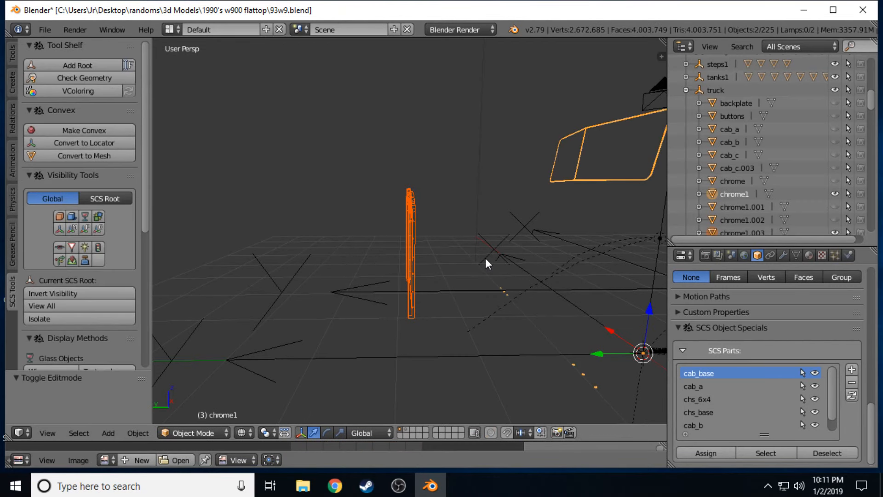
# Create an SCS root object named grill1 for the separated grille piece, chrome1.003.
pyautogui.press('a')
pyautogui.rightClick(408, 229)
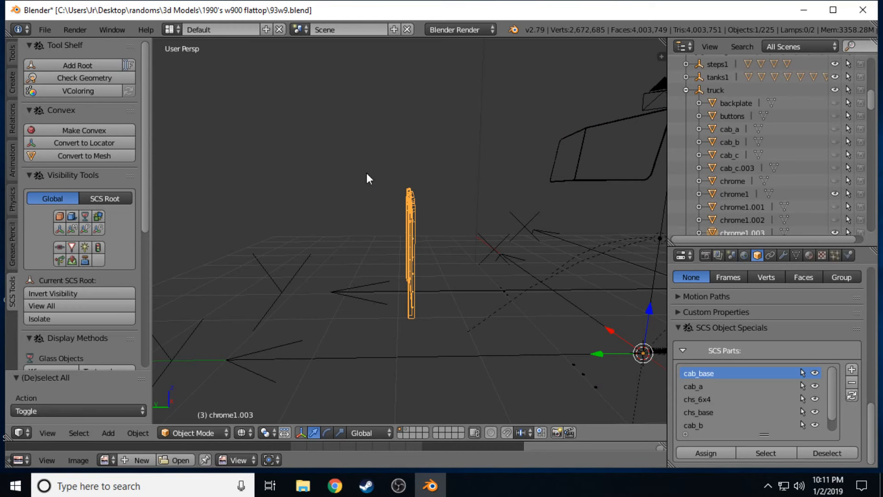
pyautogui.click(129, 65)
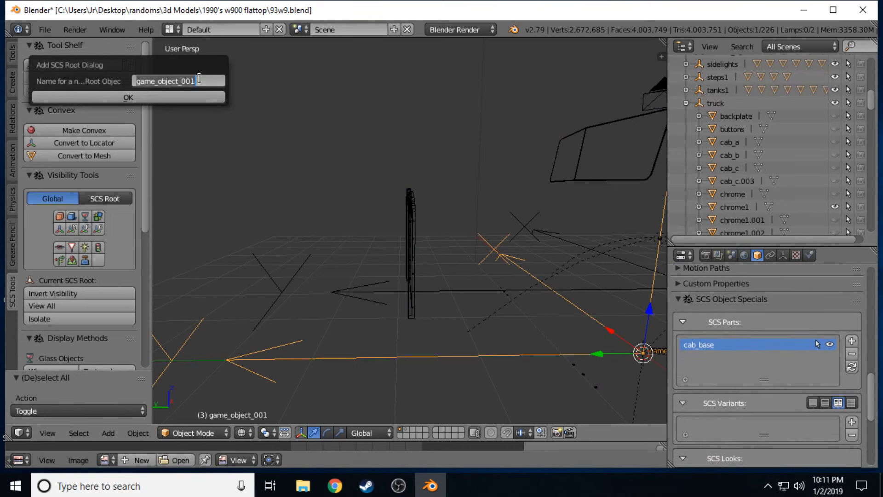
pyautogui.write('grill1')
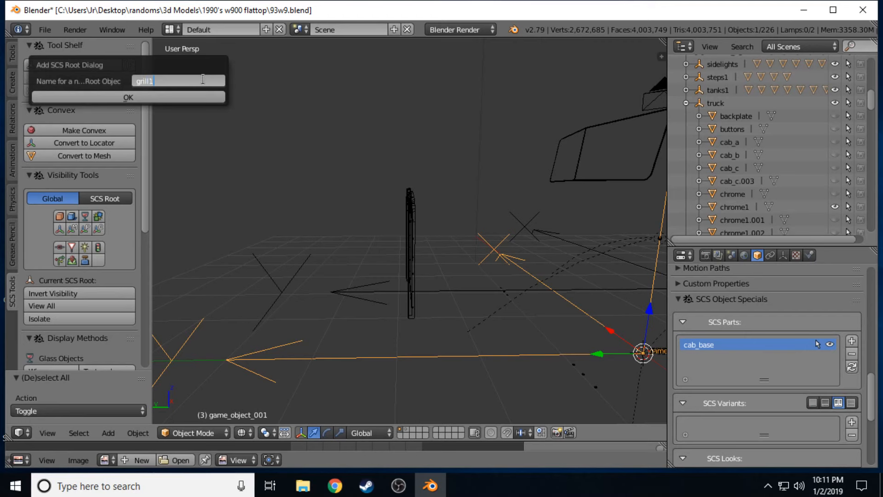
pyautogui.click(181, 95)
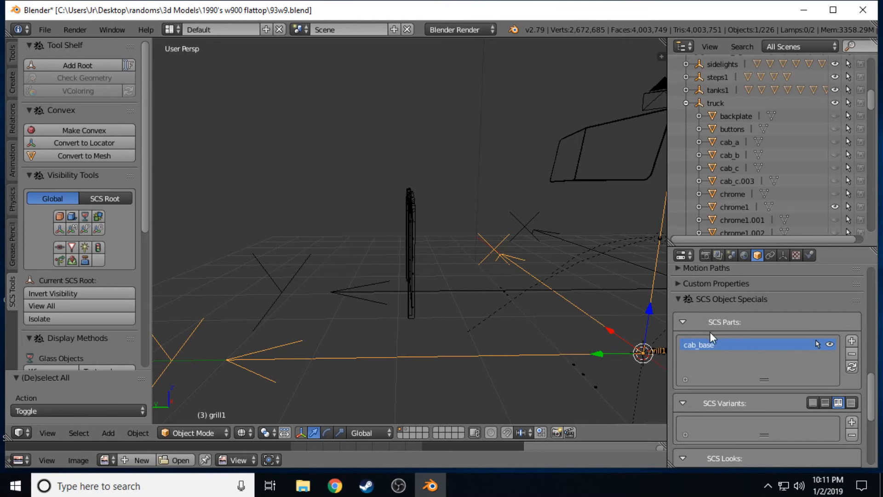
# Rename the grill1 root's SCS part to default and hide the grille through that part's visibility.
pyautogui.doubleClick(717, 344)
pyautogui.click(829, 345)
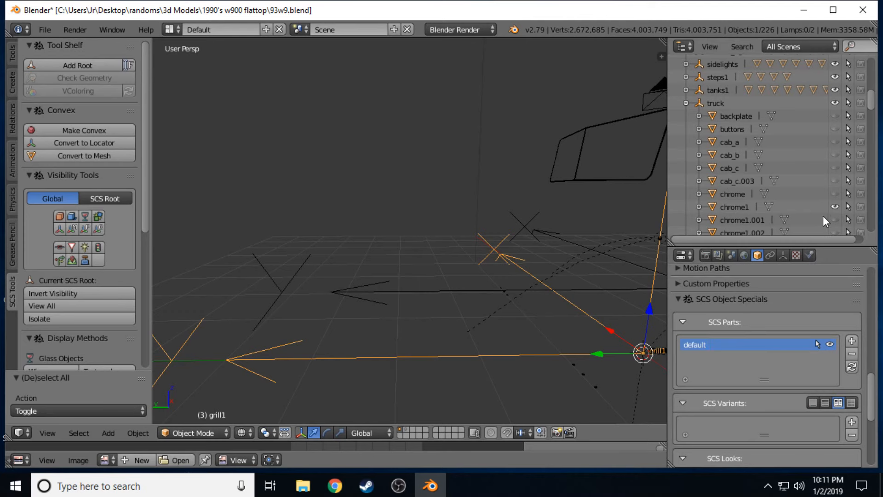
# Replace the visible chrome1 with chrome1.001 under the truck root, then select and inspect its ring-shaped pieces.
pyautogui.hotkey('shift', 'f')
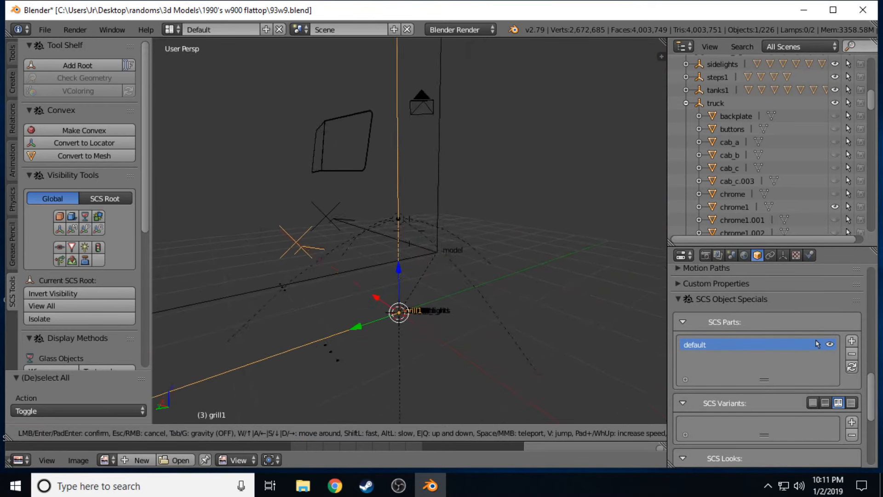
pyautogui.press('Return')
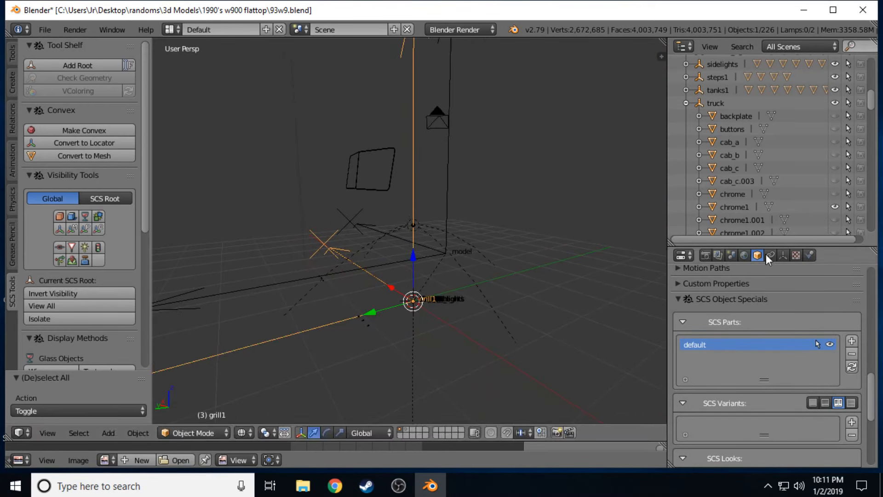
pyautogui.click(835, 219)
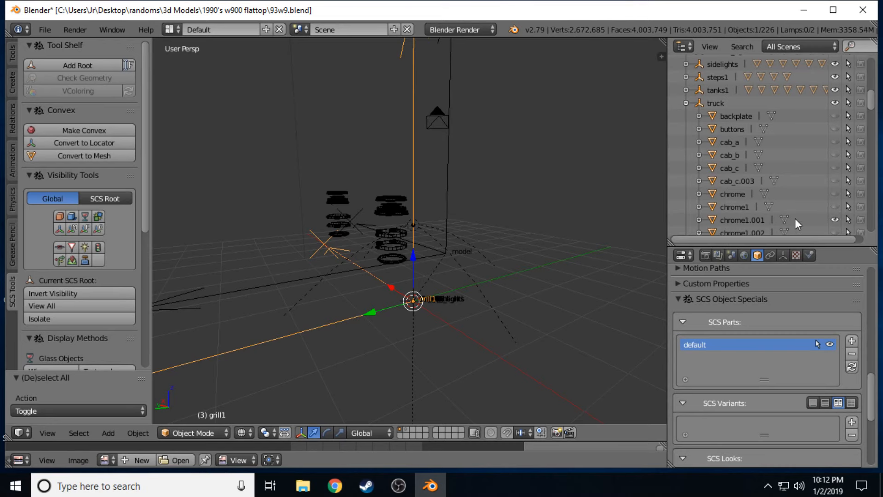
pyautogui.click(750, 220)
pyautogui.hotkey('shift', 'f')
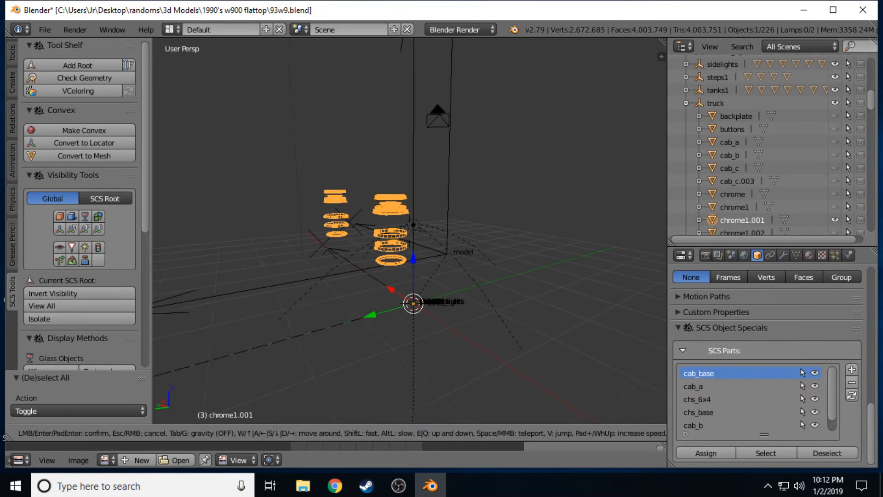
pyautogui.press('d')
pyautogui.click(410, 231)
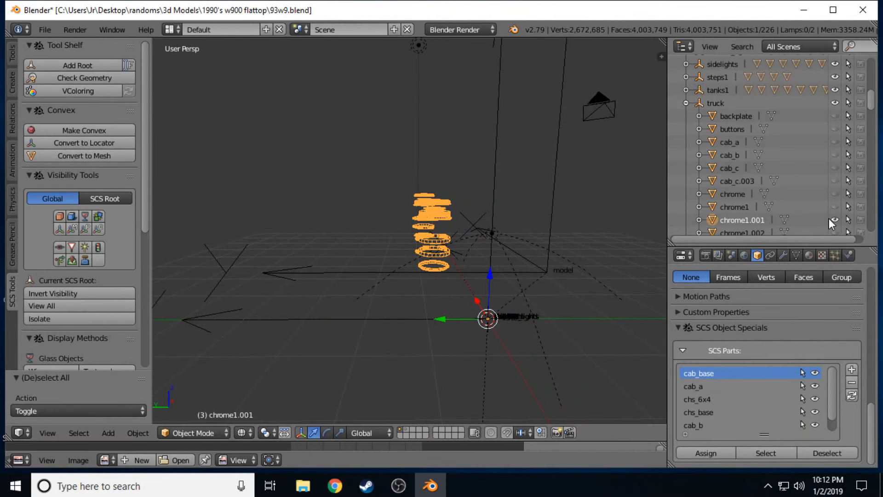
# Hide chrome1.001, unhide chrome1.002 and inspect its grille and bumper from several sides.
pyautogui.click(835, 219)
pyautogui.click(834, 230)
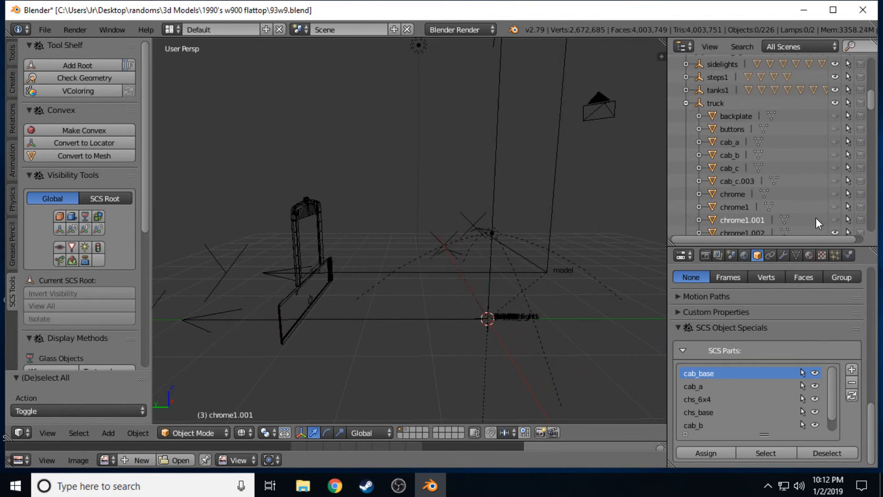
pyautogui.hotkey('shift', 'f')
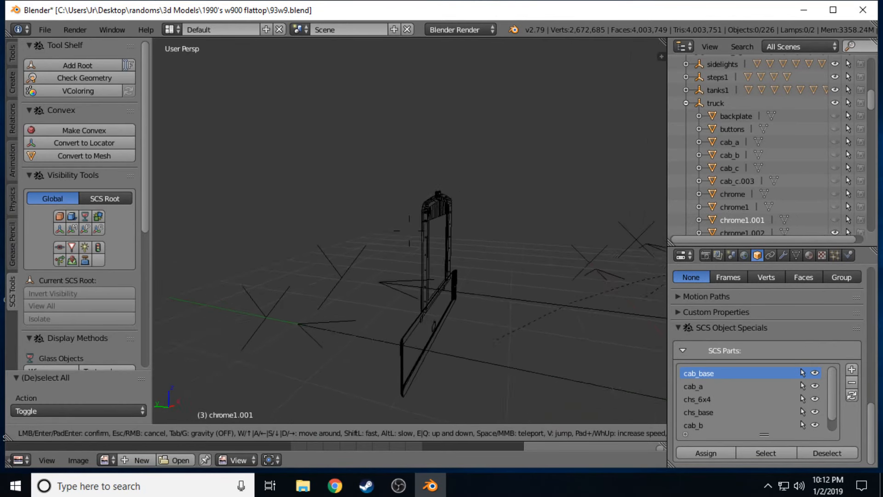
pyautogui.press('a')
pyautogui.press('s')
pyautogui.press('d')
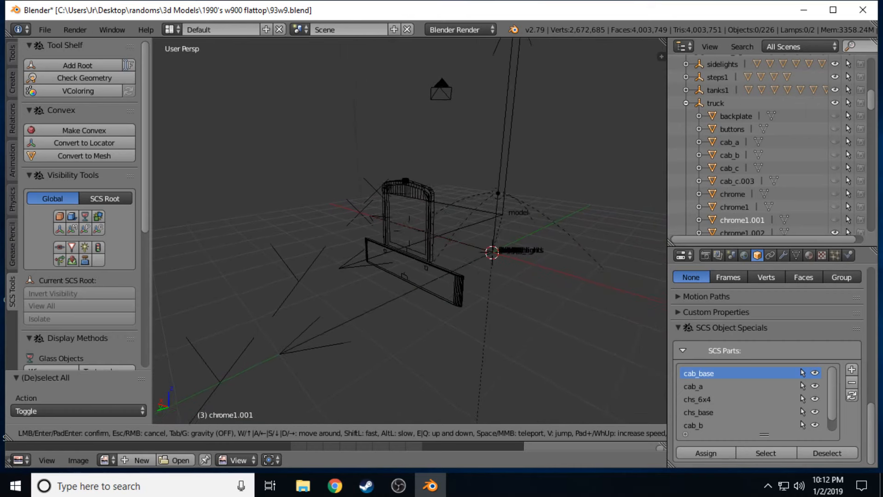
pyautogui.press('Return')
# Hide chrome1.002 and unhide chrome1.007 under the truck root, viewing its pieces up close.
pyautogui.scroll(-4, 806, 214)
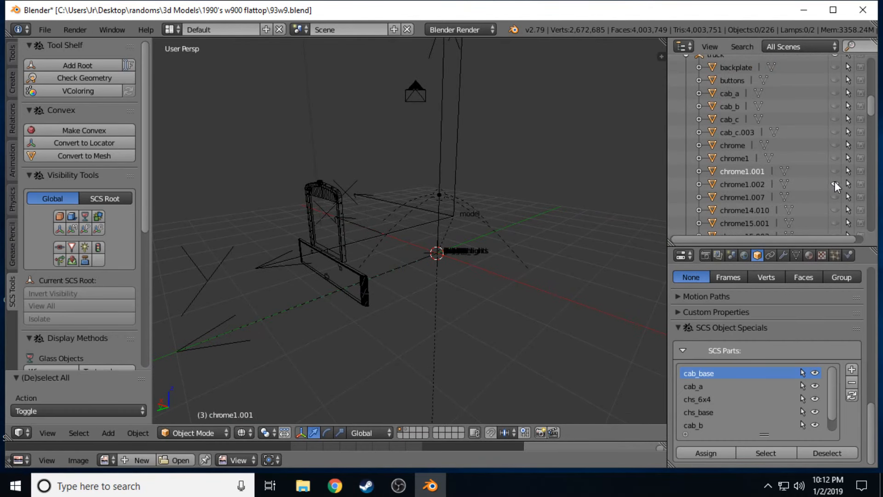
pyautogui.click(834, 182)
pyautogui.click(835, 193)
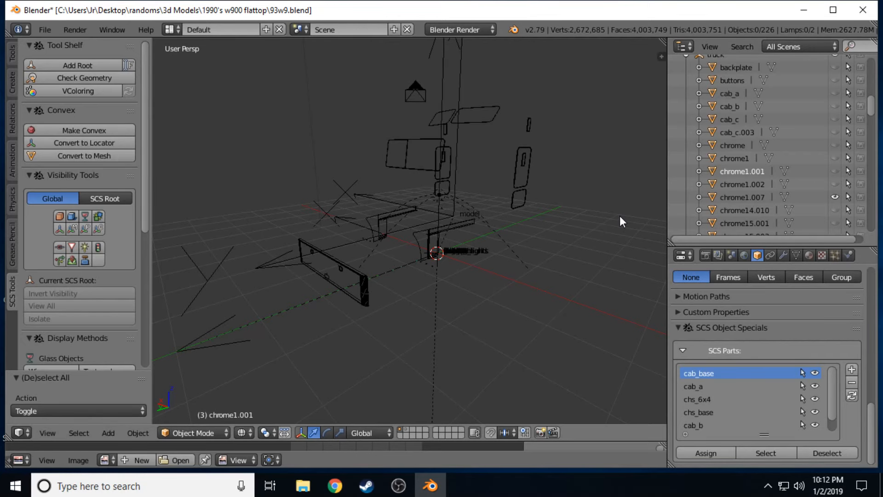
pyautogui.hotkey('shift', 'f')
pyautogui.press('w')
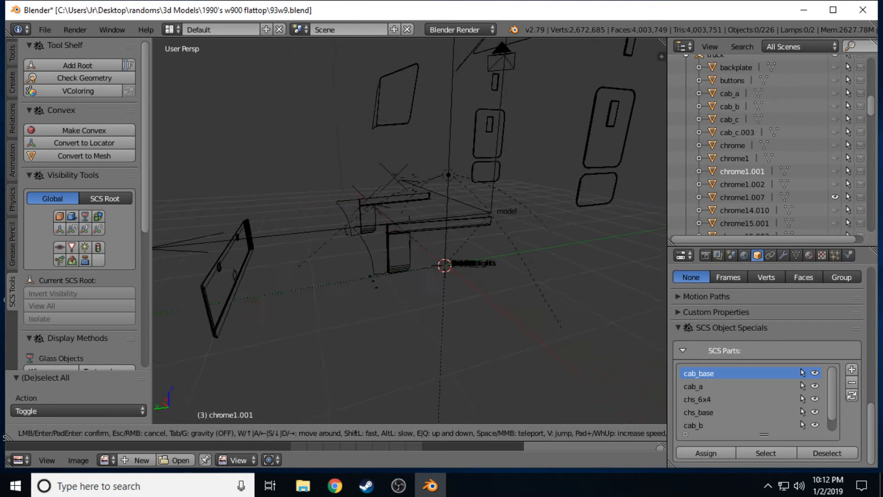
pyautogui.click(221, 413)
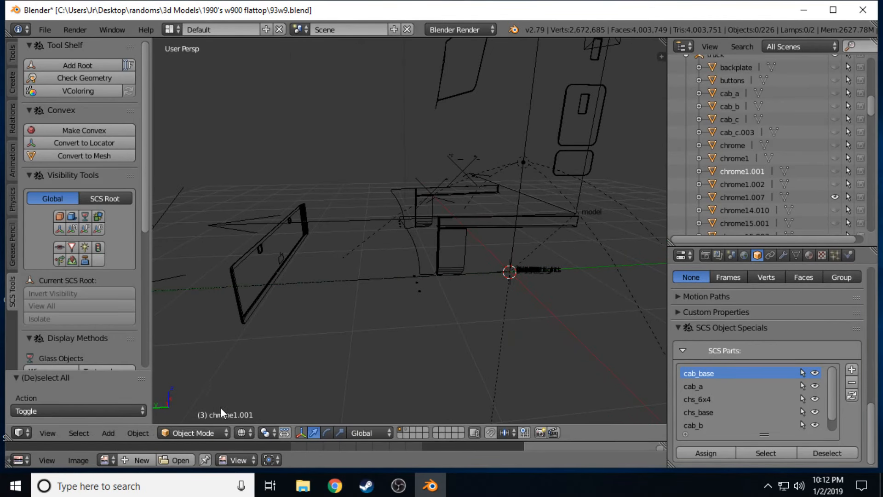
# Switch the viewport from wireframe to shaded display and unhide cab_c to compare the chrome1.007 pieces with the cab.
pyautogui.click(248, 430)
pyautogui.click(273, 360)
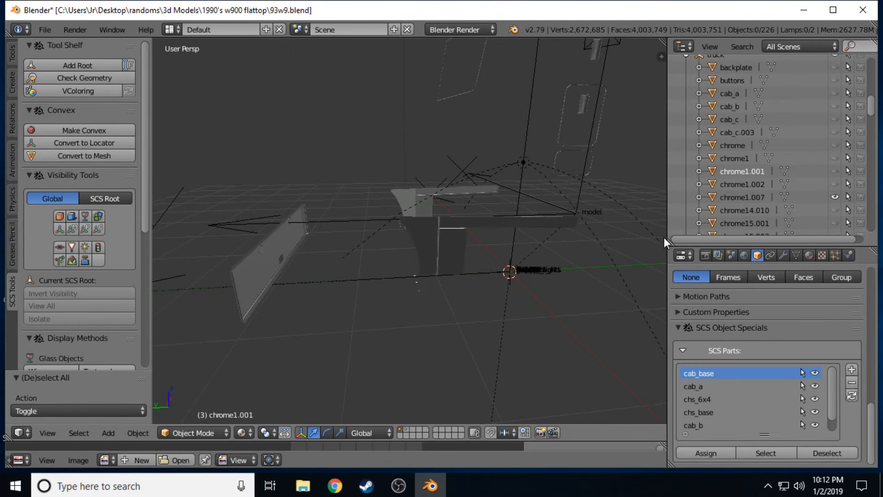
pyautogui.scroll(4, 743, 168)
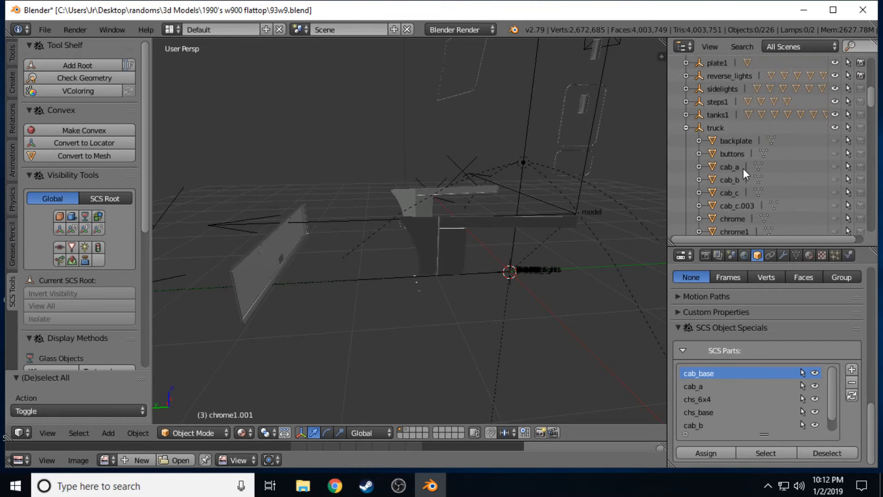
pyautogui.click(834, 192)
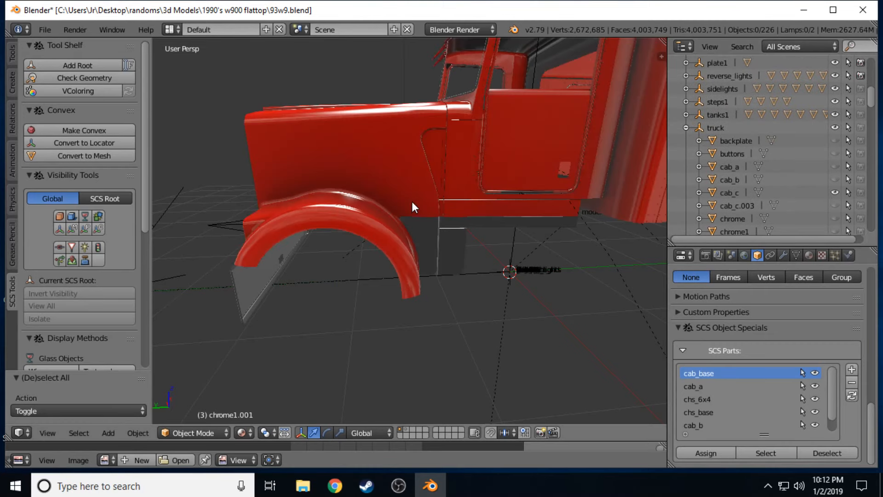
pyautogui.hotkey('shift', 'f')
pyautogui.press('s')
pyautogui.press('d')
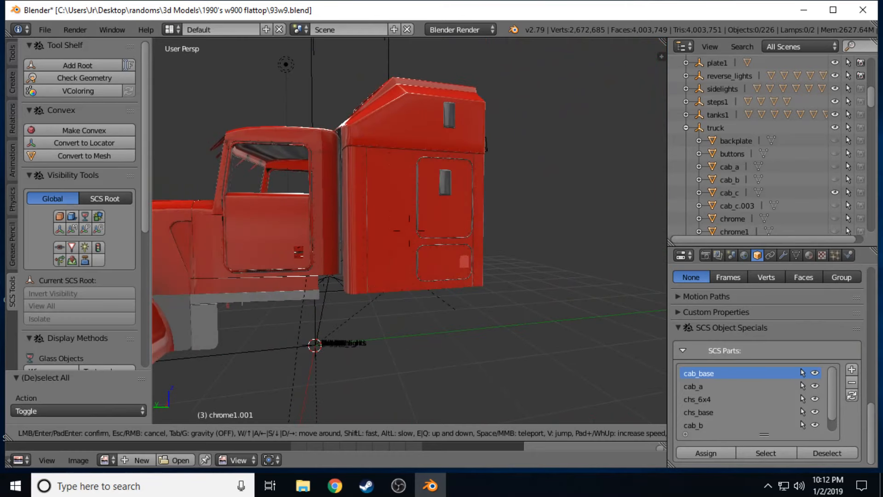
# Select chrome1.007, hide cab_c and open the chrome1.007 mesh for editing.
pyautogui.press('a')
pyautogui.press('w')
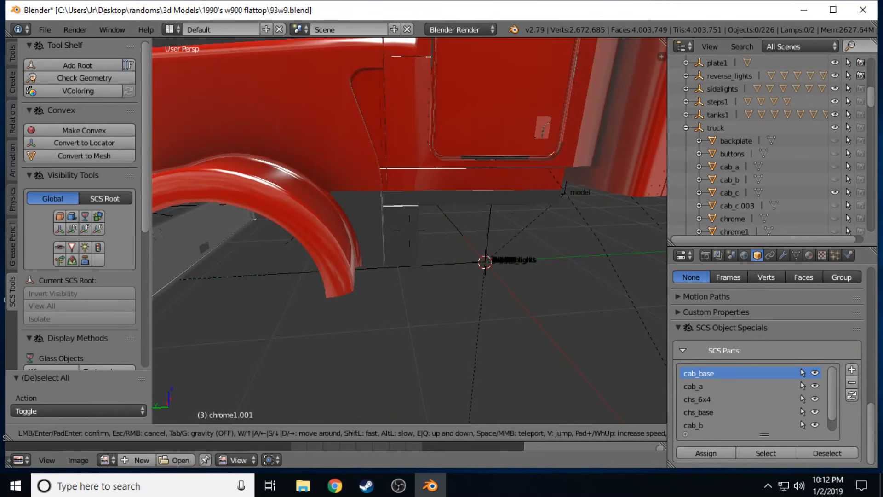
pyautogui.click(409, 231)
pyautogui.rightClick(409, 231)
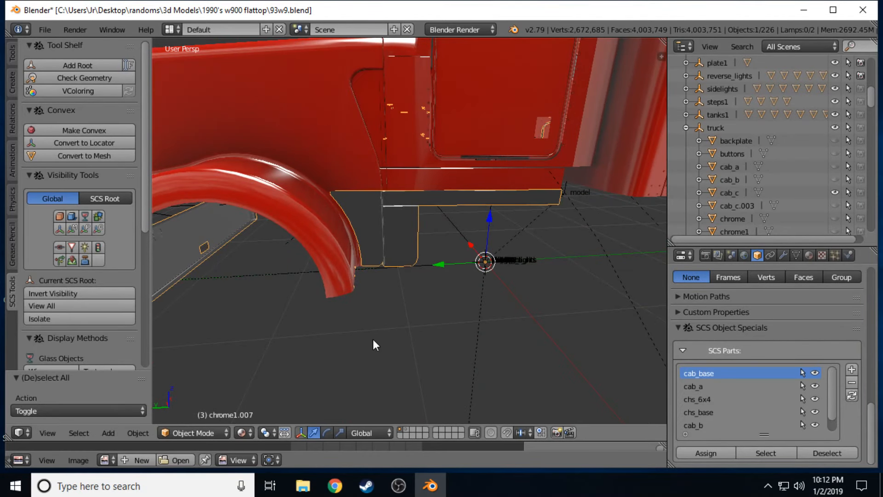
pyautogui.click(835, 192)
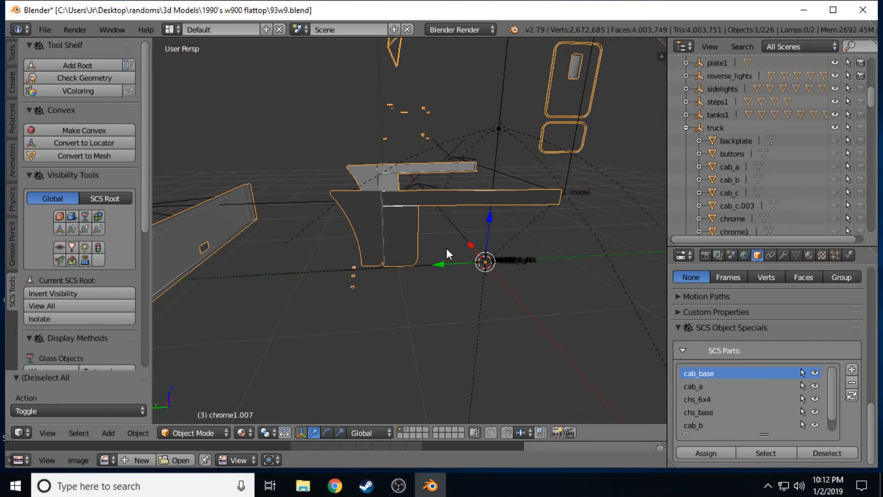
pyautogui.press('Tab')
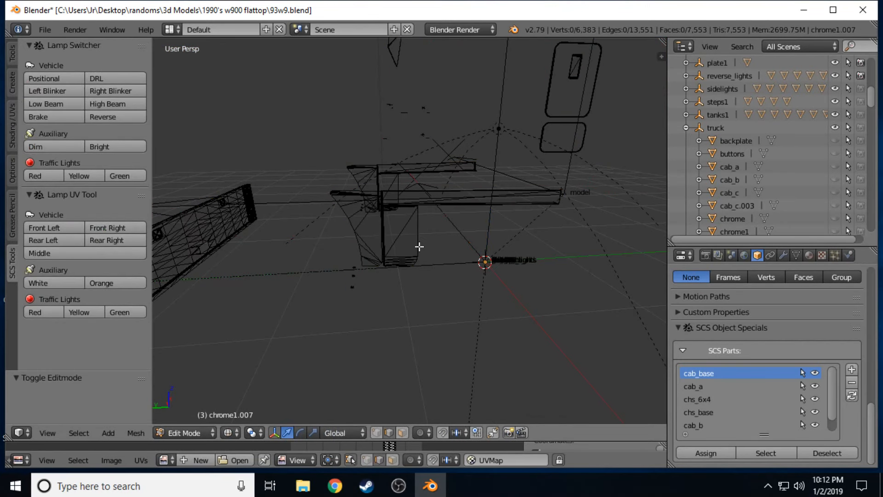
pyautogui.press('p')
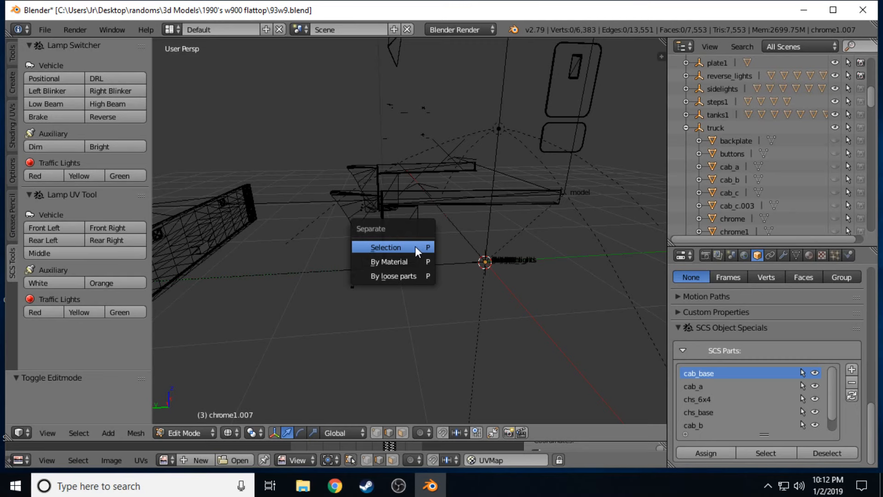
pyautogui.click(415, 250)
pyautogui.press('c')
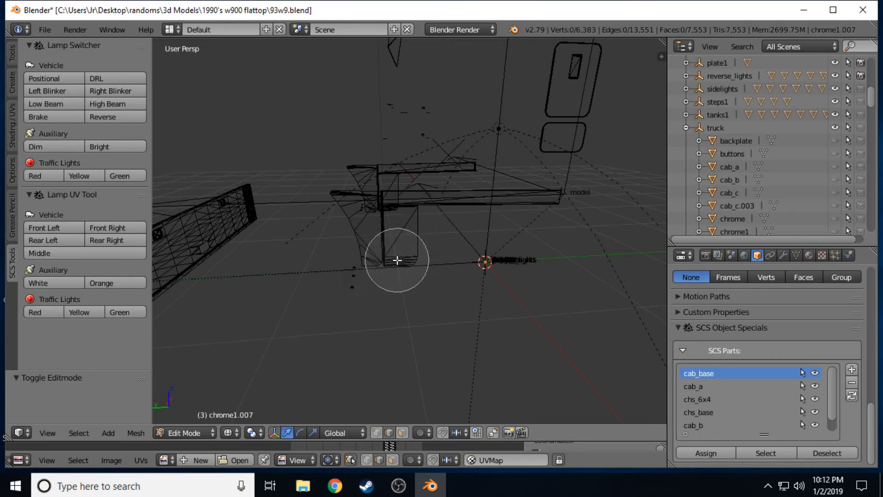
pyautogui.press('Escape')
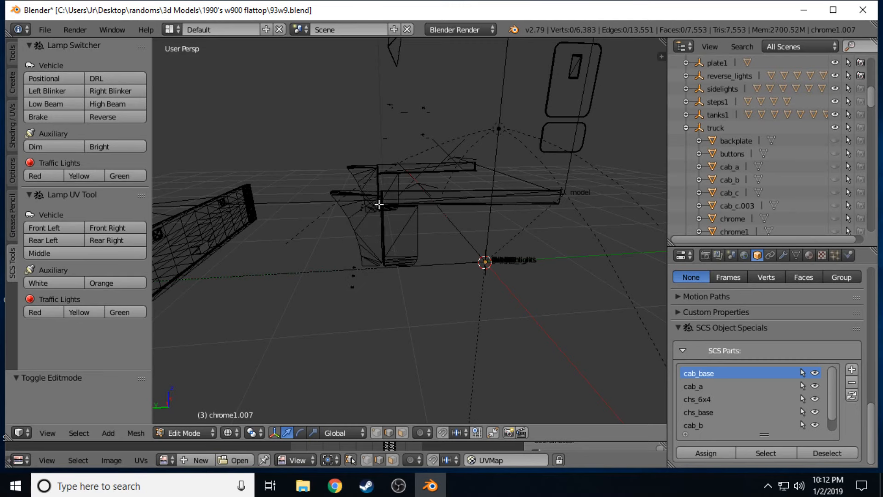
# Select all linked geometry of the under-cab skirt panels on both sides of chrome1.007, including their small edge pieces.
pyautogui.press('l')
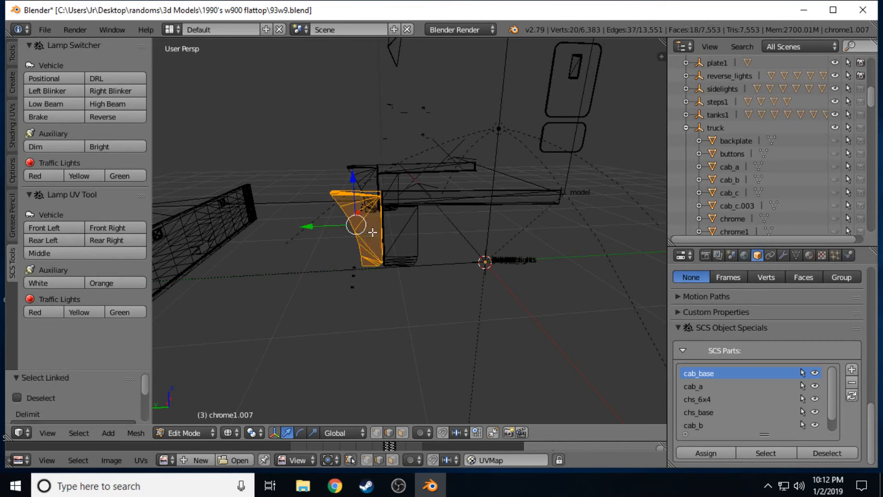
pyautogui.press('l')
pyautogui.press('l')
pyautogui.press('l')
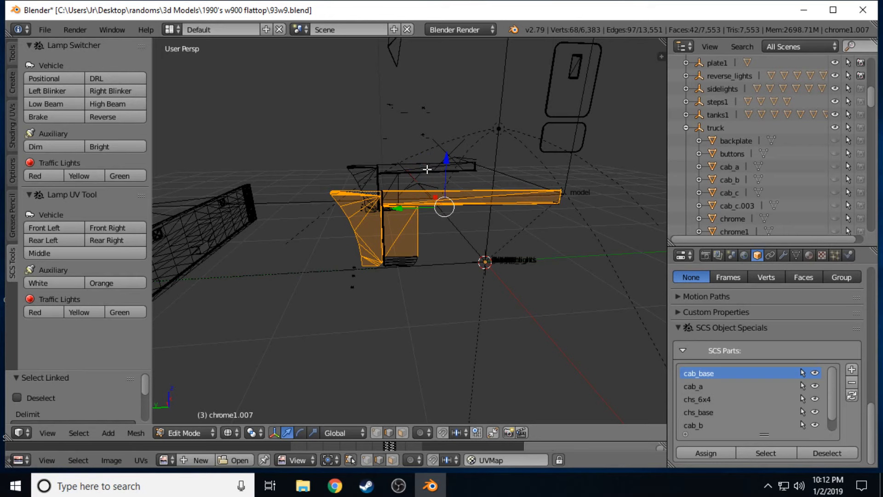
pyautogui.press('l')
pyautogui.press('l')
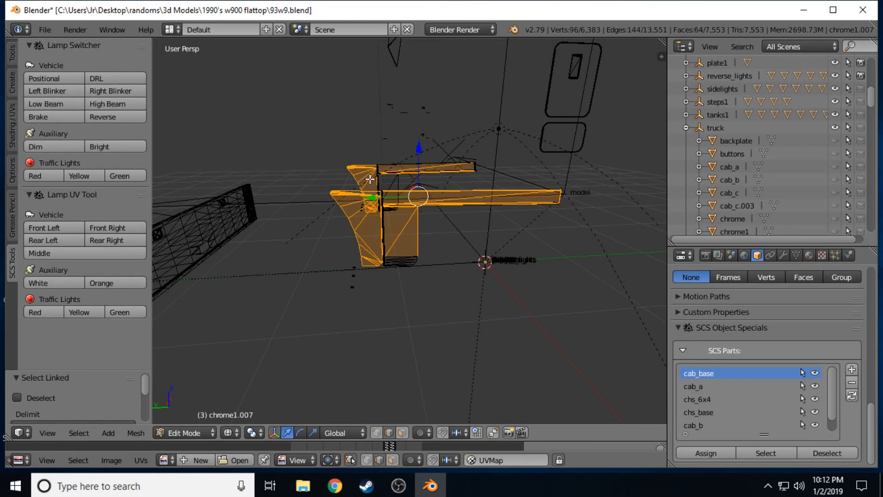
pyautogui.press('c')
pyautogui.scroll(-2, 370, 179)
pyautogui.scroll(5, 371, 180)
pyautogui.moveTo(363, 169)
pyautogui.mouseDown()
pyautogui.moveTo(458, 159)
pyautogui.moveTo(550, 195)
pyautogui.moveTo(418, 181)
pyautogui.moveTo(402, 213)
pyautogui.moveTo(409, 274)
pyautogui.moveTo(381, 256)
pyautogui.mouseUp()
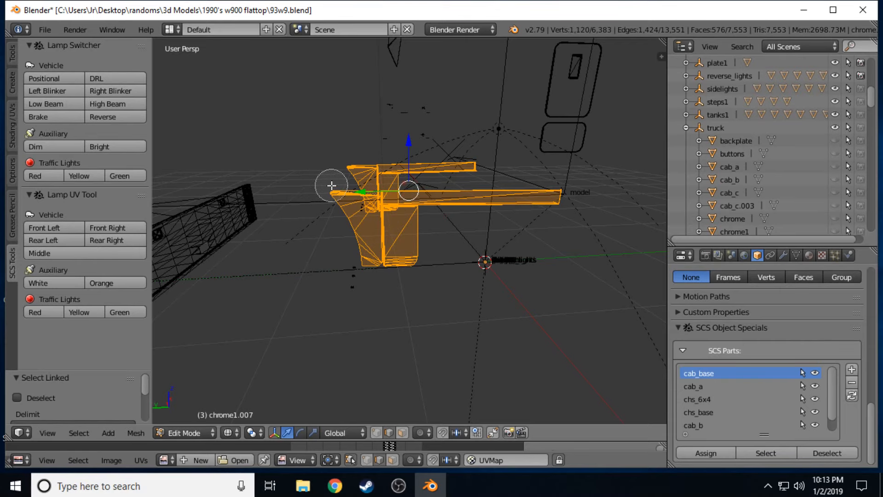
pyautogui.rightClick(331, 201)
# Examine the selected skirt panels from the front, the side and above to check that both sides are fully included.
pyautogui.hotkey('shift', 'f')
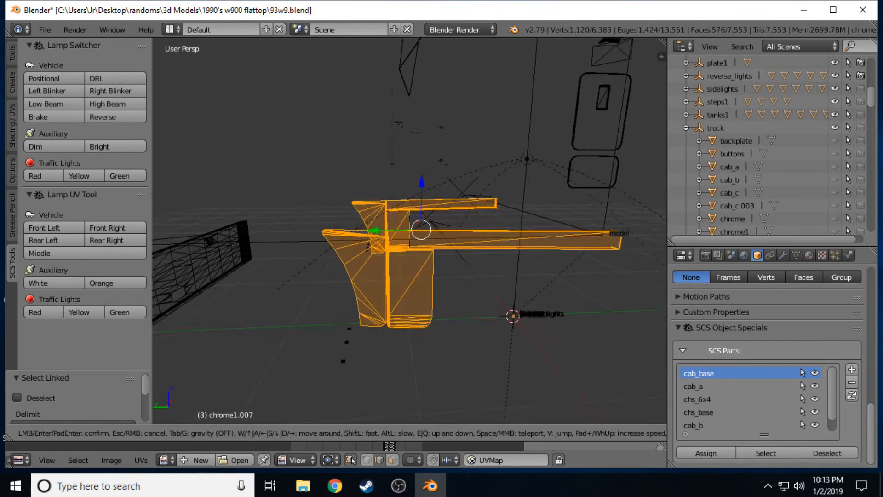
pyautogui.press('w')
pyautogui.press('s')
pyautogui.press('a')
pyautogui.press('d')
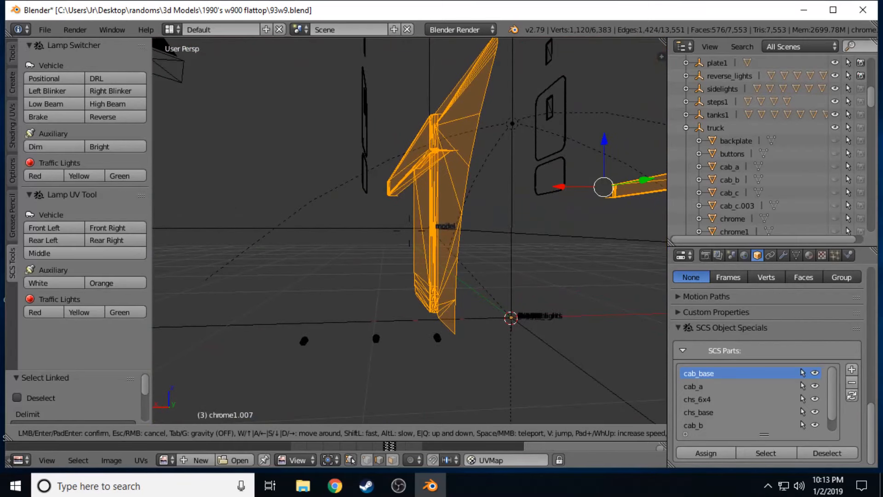
pyautogui.press('a')
pyautogui.press('d')
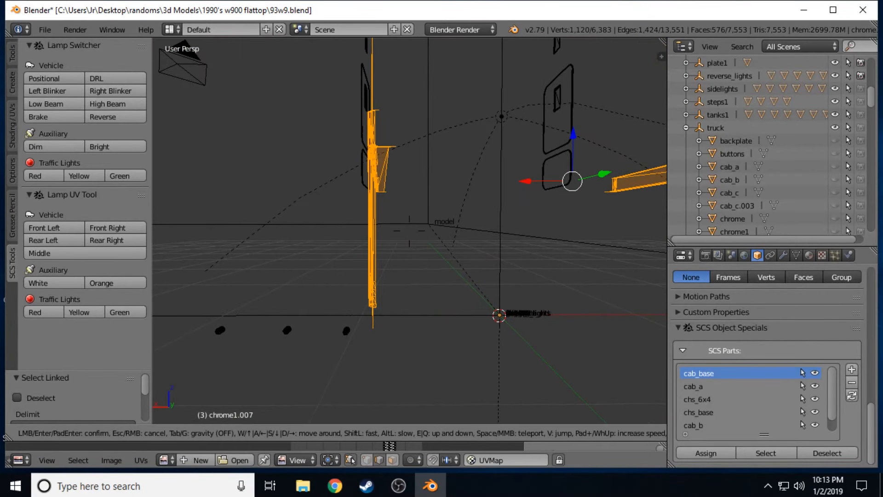
pyautogui.press('e')
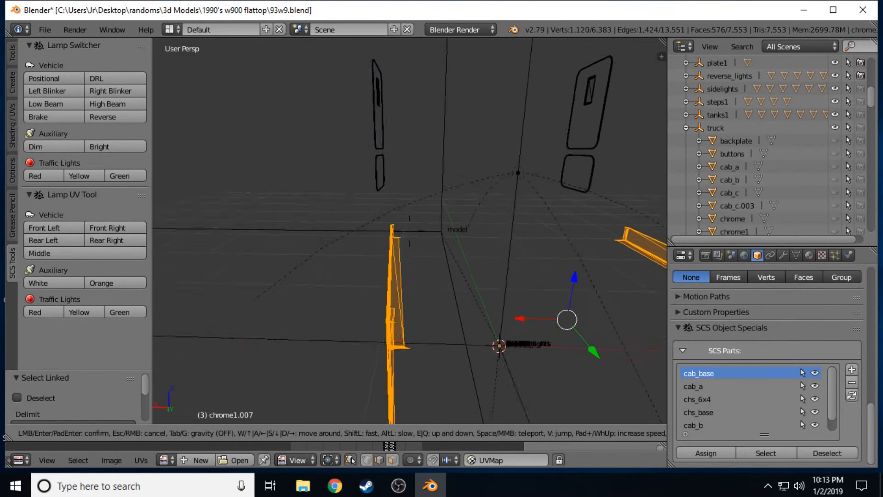
pyautogui.press('s')
pyautogui.press('a')
pyautogui.press('w')
pyautogui.click(409, 231)
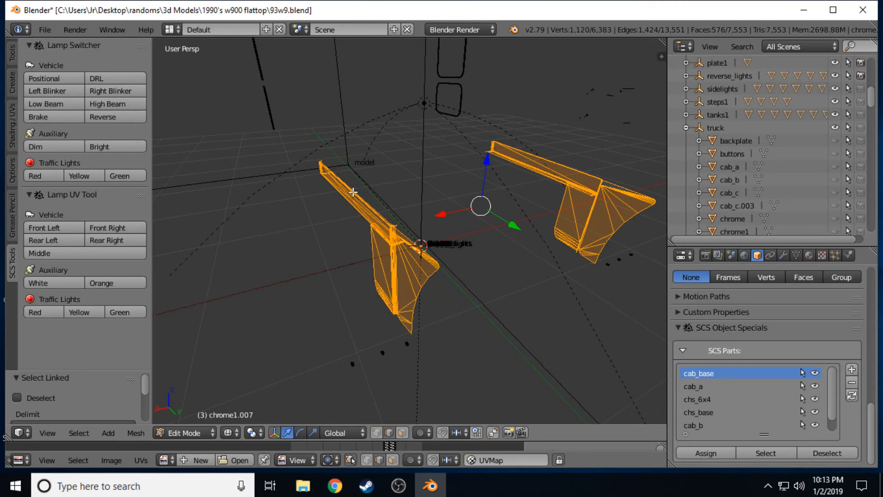
# Separate the selected under-cab skirt panels from chrome1.007 into their own object.
pyautogui.hotkey('shift', 'f')
pyautogui.press('w')
pyautogui.press('s')
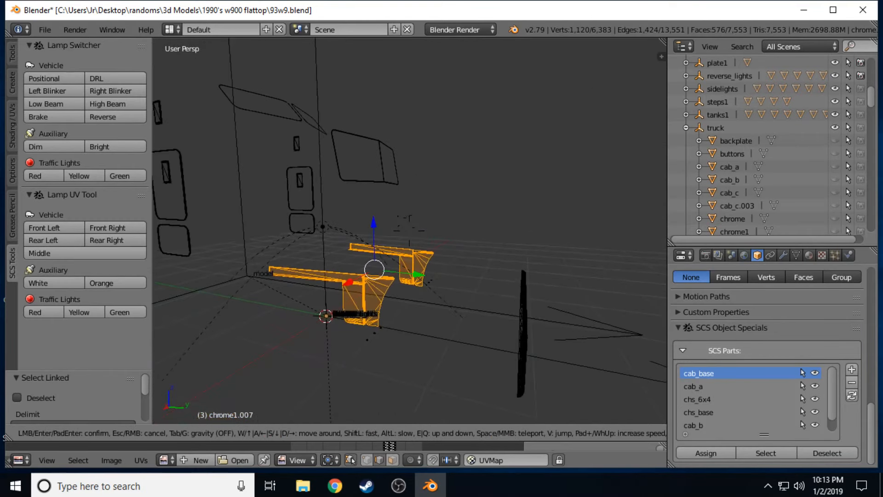
pyautogui.press('Return')
pyautogui.press('p')
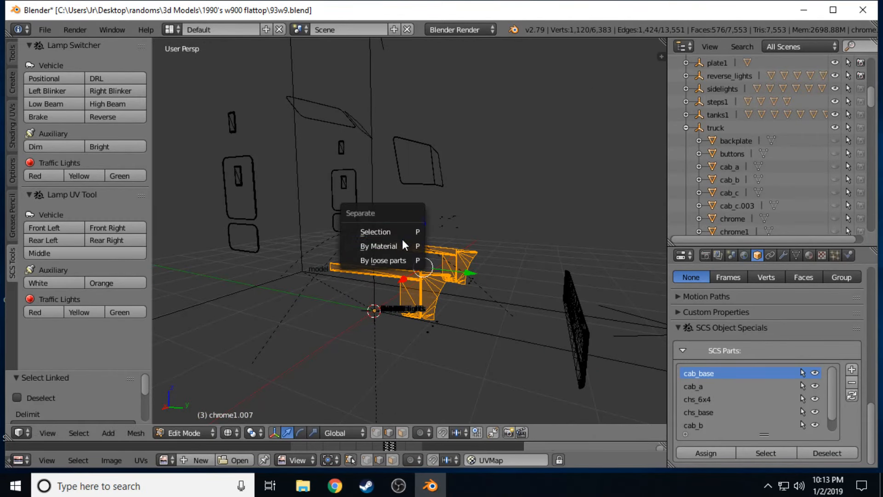
pyautogui.click(391, 232)
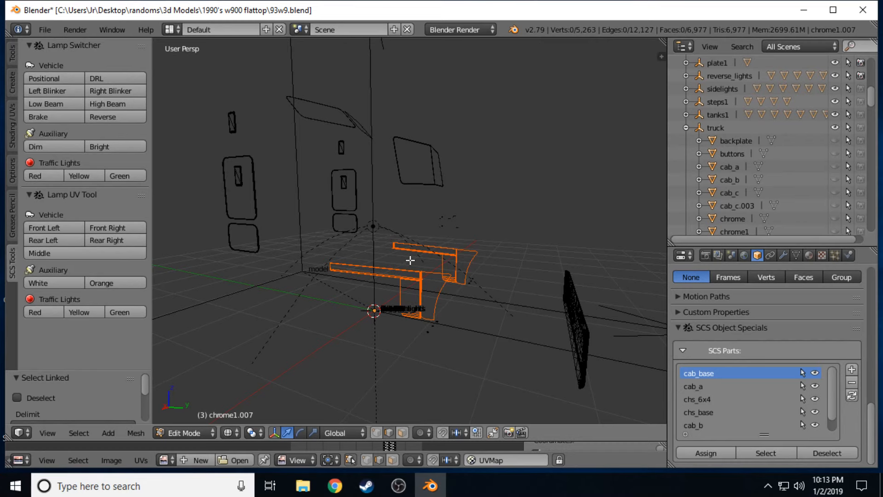
# Select the whole front bumper mesh in chrome1.007 and separate it into its own object.
pyautogui.hotkey('shift', 'f')
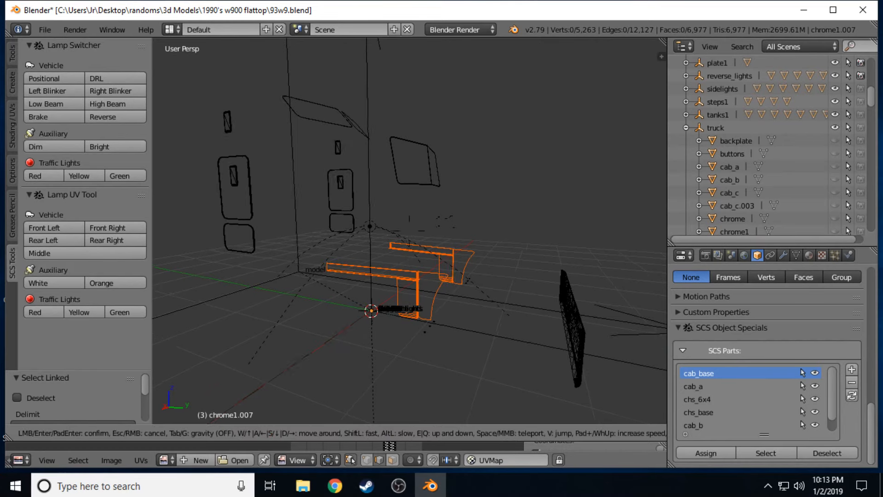
pyautogui.press('q')
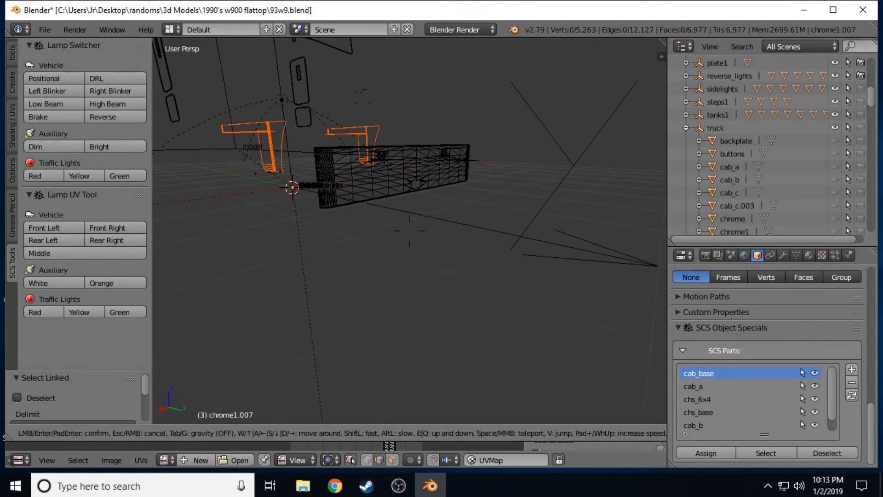
pyautogui.press('w')
pyautogui.press('a')
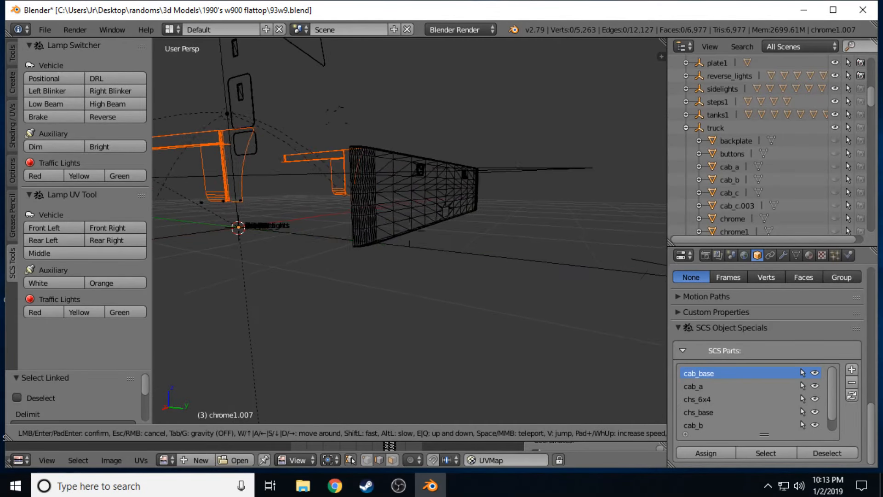
pyautogui.press('a')
pyautogui.press('w')
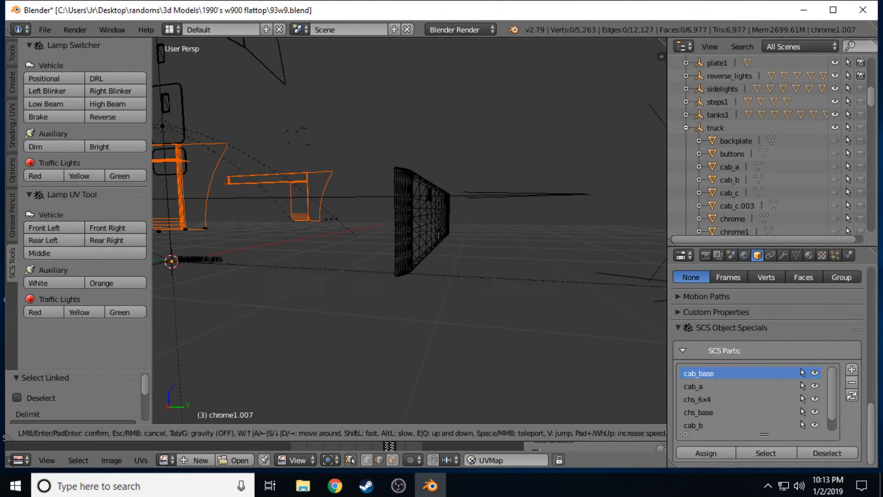
pyautogui.press('e')
pyautogui.click(410, 231)
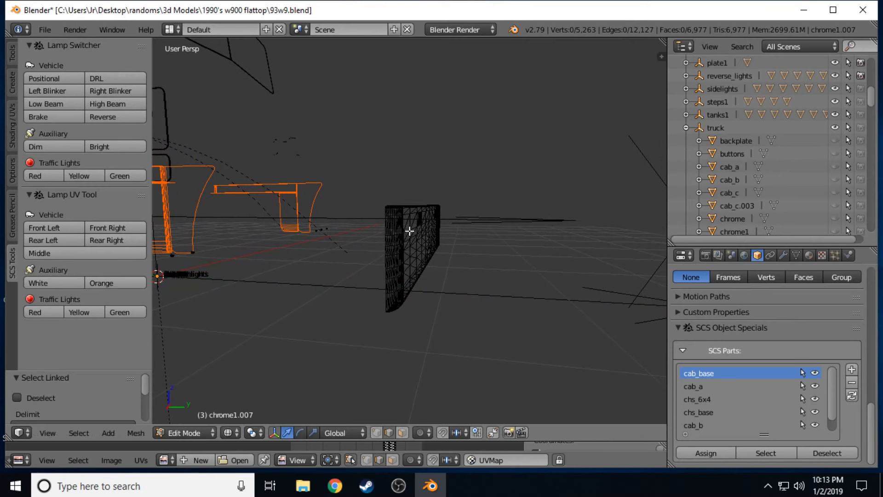
pyautogui.press('c')
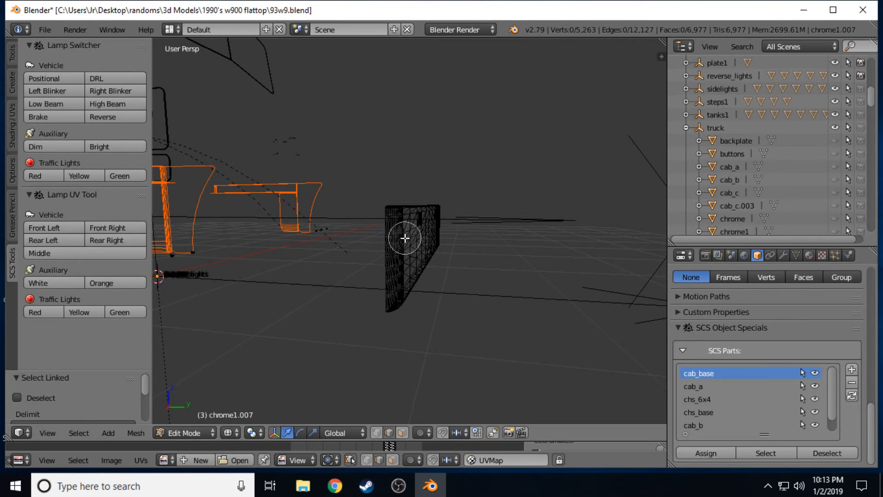
pyautogui.moveTo(405, 232)
pyautogui.mouseDown()
pyautogui.moveTo(407, 220)
pyautogui.moveTo(445, 215)
pyautogui.moveTo(424, 271)
pyautogui.moveTo(394, 290)
pyautogui.moveTo(391, 253)
pyautogui.moveTo(417, 251)
pyautogui.mouseUp()
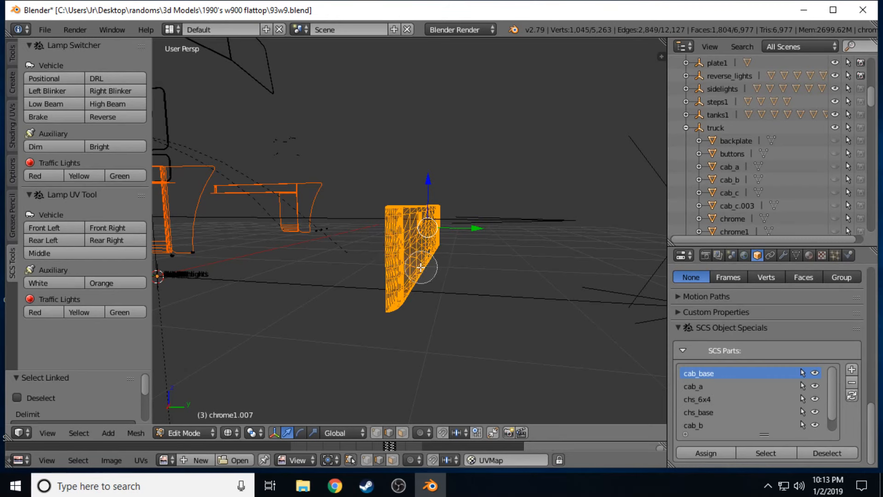
pyautogui.press('p')
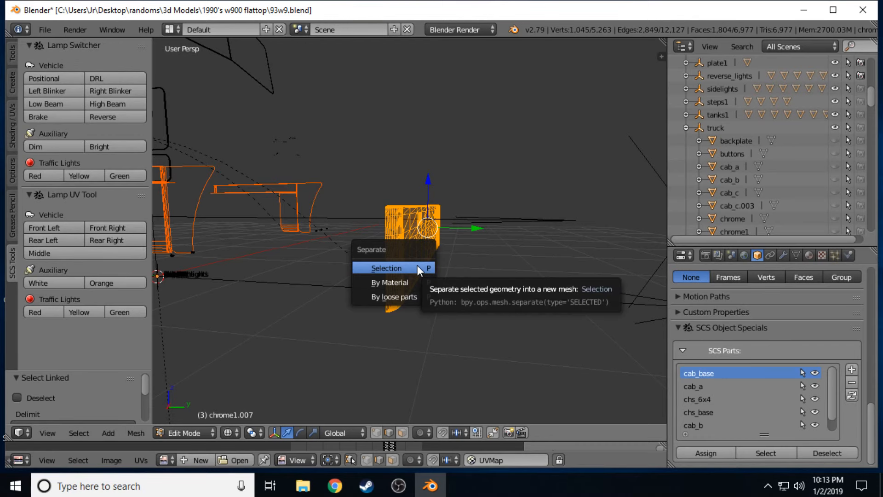
pyautogui.click(418, 267)
# Select the complete windshield trim mesh in chrome1.007 and separate it into its own object.
pyautogui.hotkey('shift', 'f')
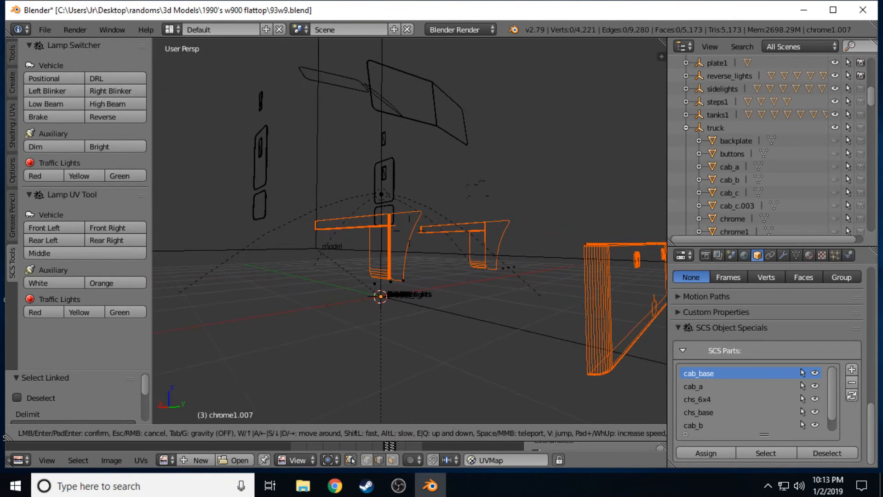
pyautogui.press('a')
pyautogui.press('e')
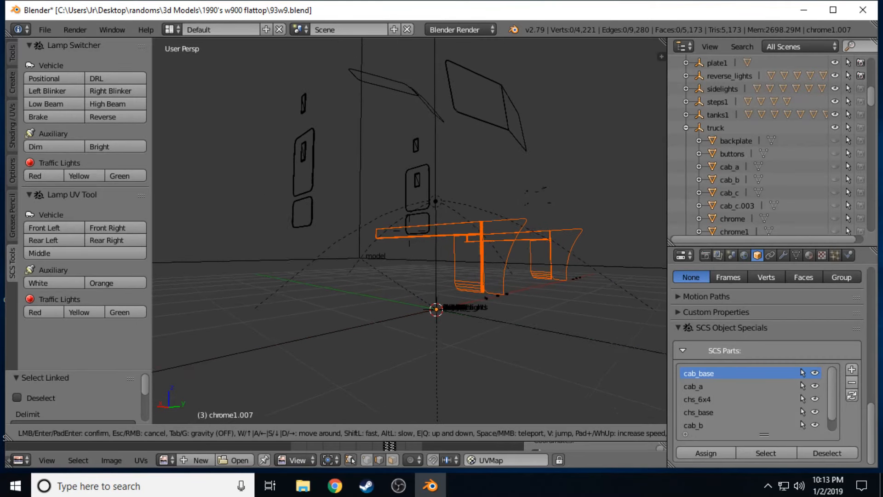
pyautogui.press('w')
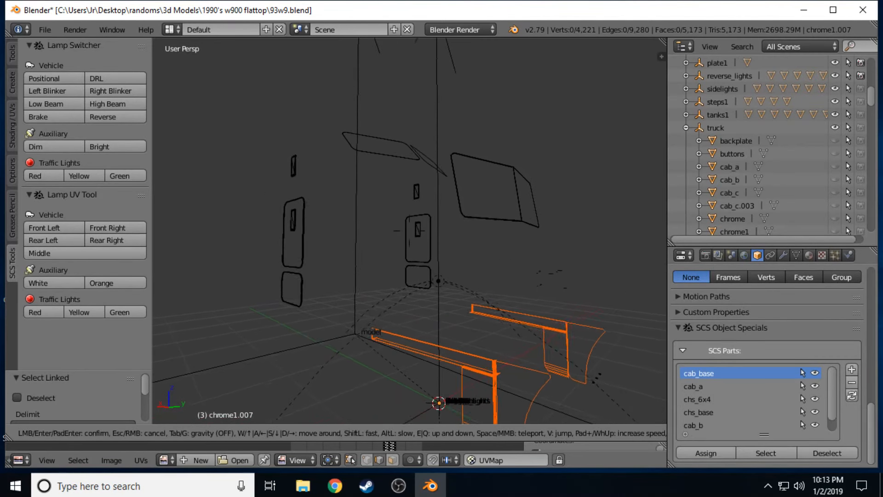
pyautogui.press('w')
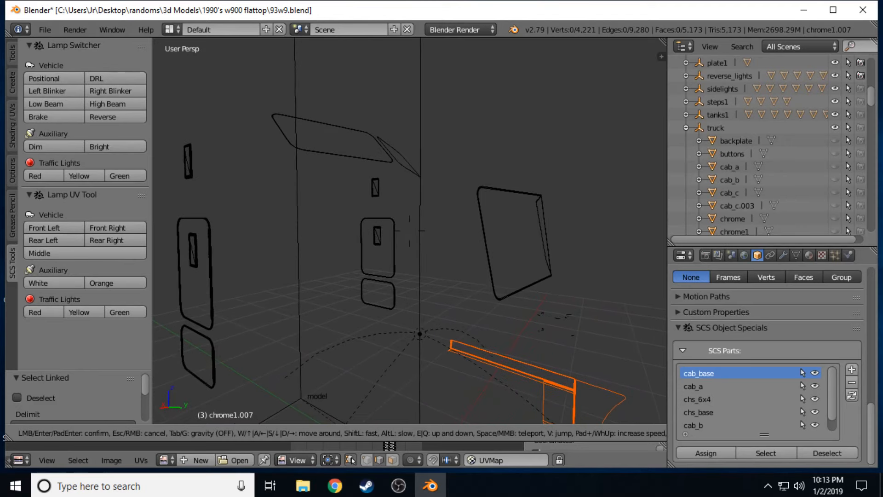
pyautogui.press('d')
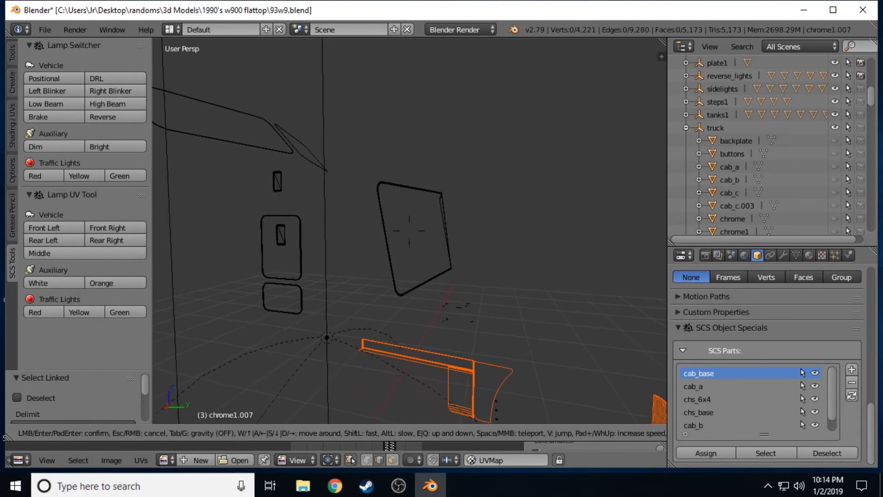
pyautogui.click(410, 231)
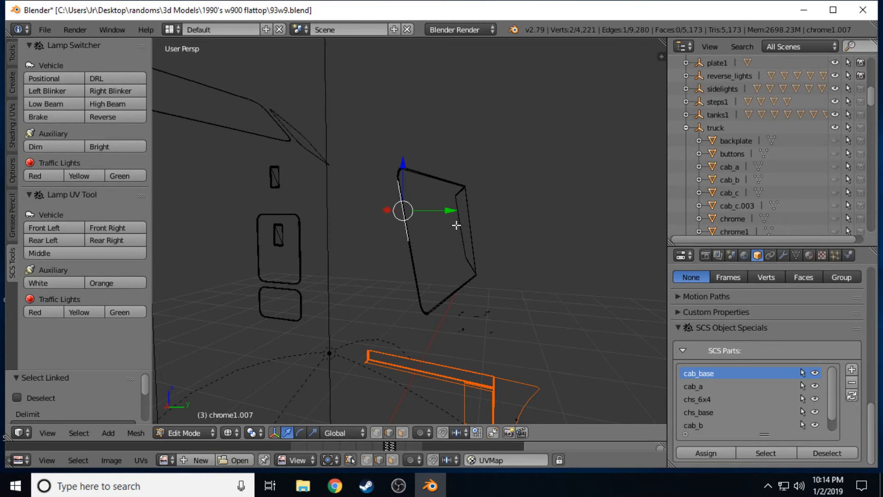
pyautogui.press('a')
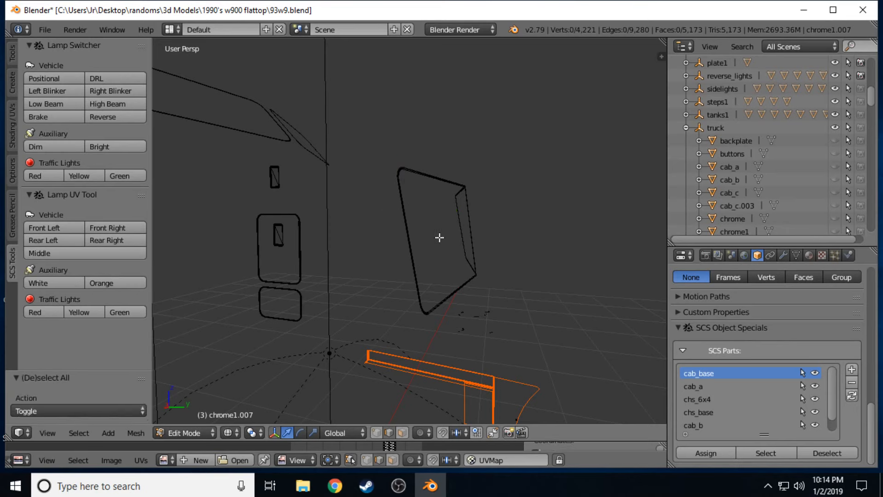
pyautogui.press('c')
pyautogui.moveTo(416, 220)
pyautogui.mouseDown()
pyautogui.moveTo(394, 181)
pyautogui.moveTo(414, 177)
pyautogui.moveTo(455, 192)
pyautogui.moveTo(469, 256)
pyautogui.moveTo(463, 270)
pyautogui.moveTo(412, 274)
pyautogui.moveTo(416, 305)
pyautogui.moveTo(418, 233)
pyautogui.moveTo(440, 182)
pyautogui.mouseUp()
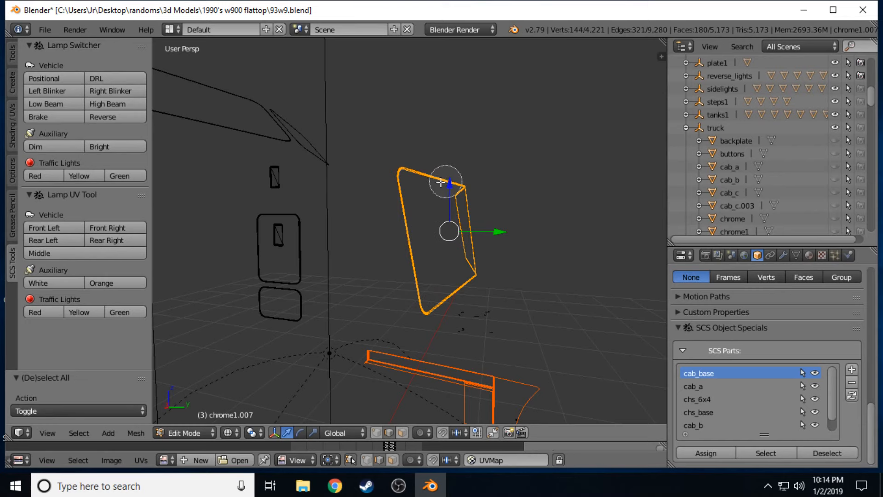
pyautogui.rightClick(408, 202)
pyautogui.press('p')
pyautogui.click(405, 203)
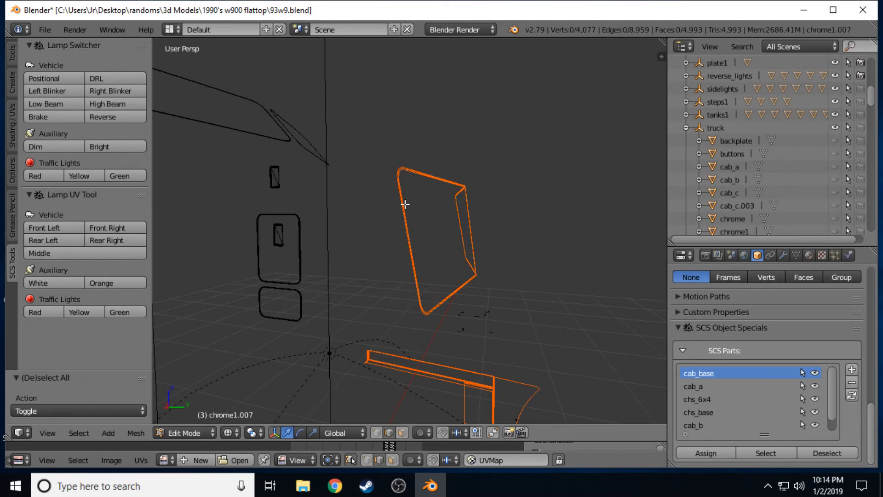
# Return to Object Mode, deselect everything and hide chrome1.004 through chrome1.007.
pyautogui.hotkey('shift', 'f')
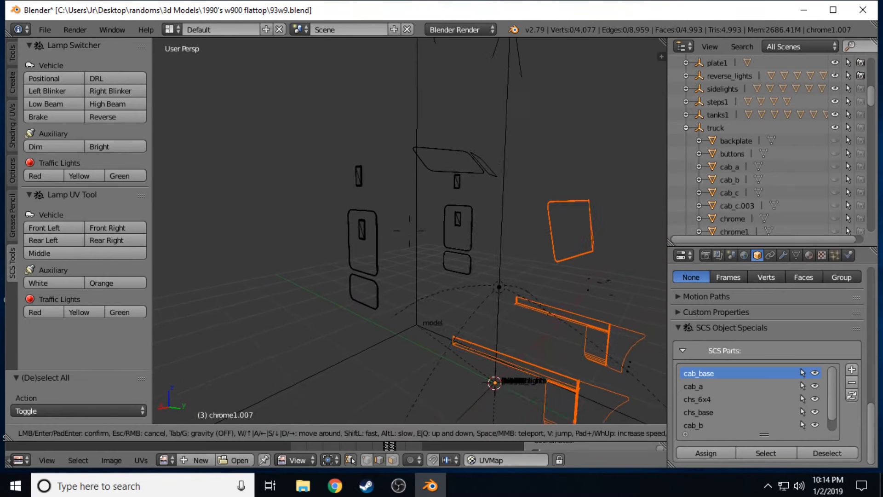
pyautogui.press('d')
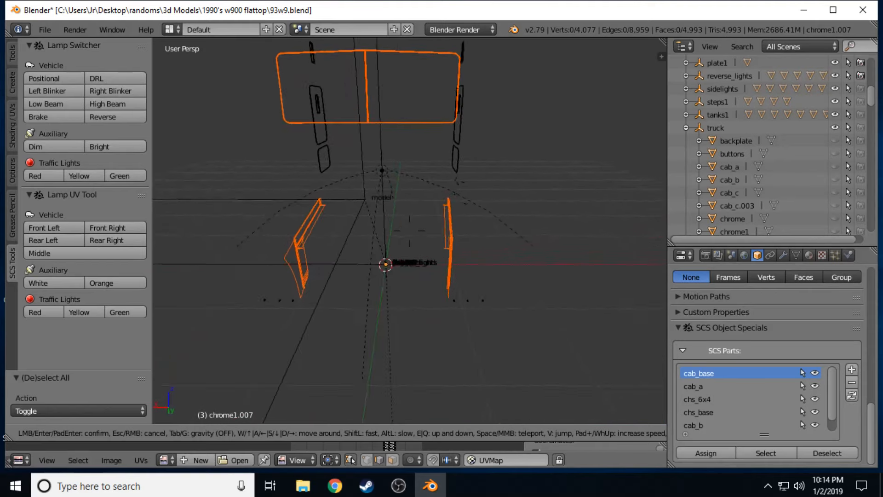
pyautogui.press('s')
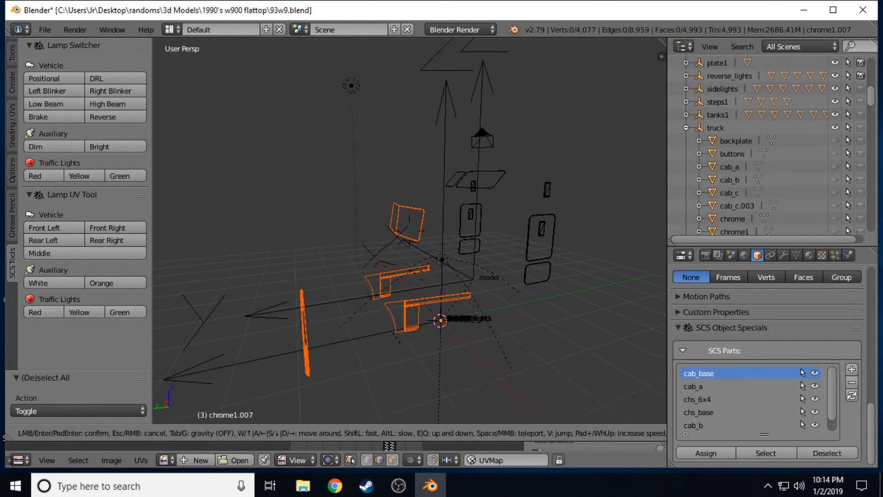
pyautogui.click(409, 231)
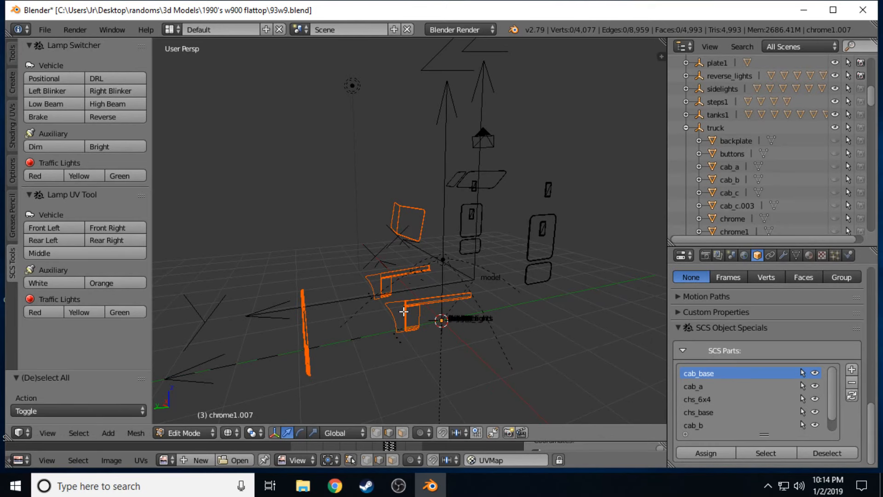
pyautogui.press('Tab')
pyautogui.press('a')
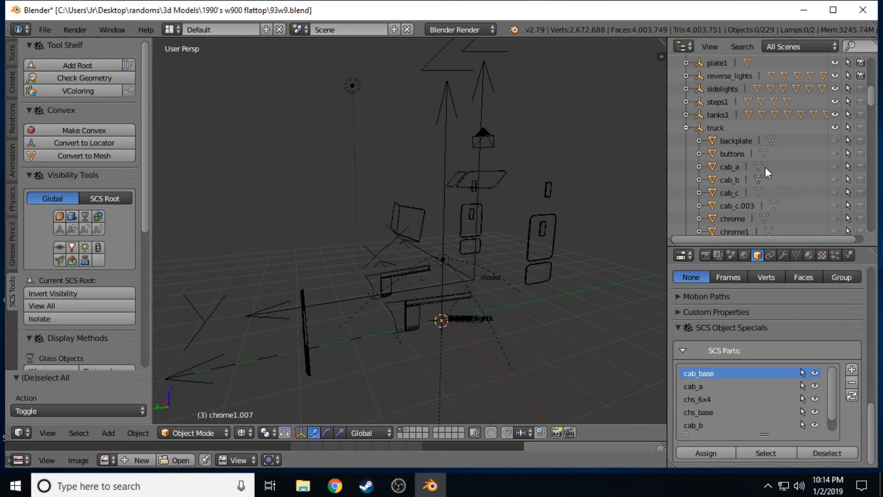
pyautogui.scroll(-5, 792, 146)
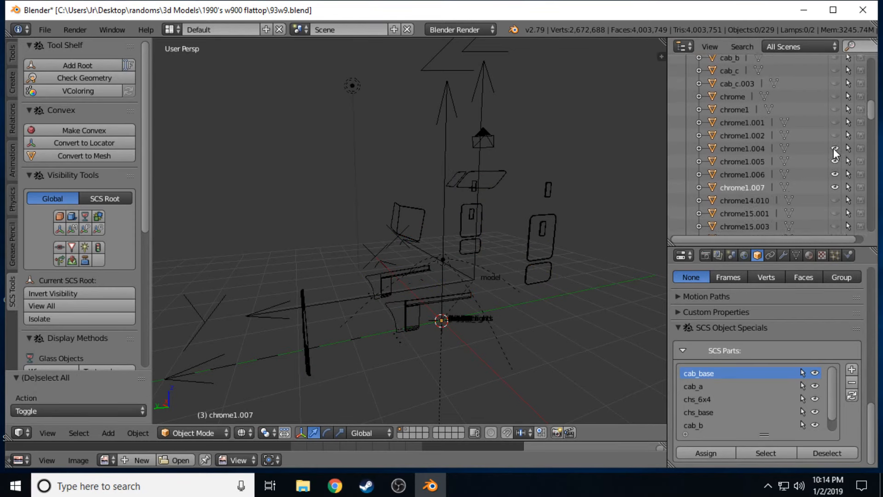
pyautogui.click(834, 161)
pyautogui.click(835, 188)
# Reveal chrome14.010, chrome15.001, chrome15.003 and chrome15.005 in turn to identify their geometry, hiding them again.
pyautogui.click(835, 200)
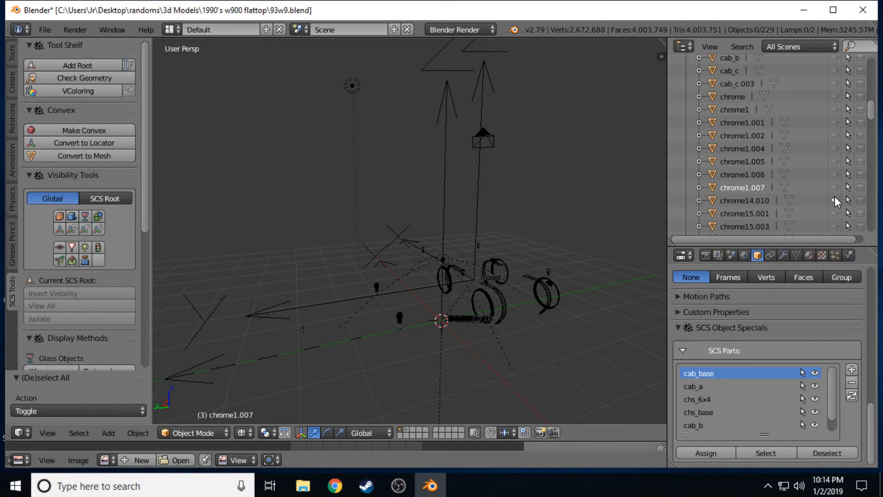
pyautogui.click(834, 199)
pyautogui.click(834, 213)
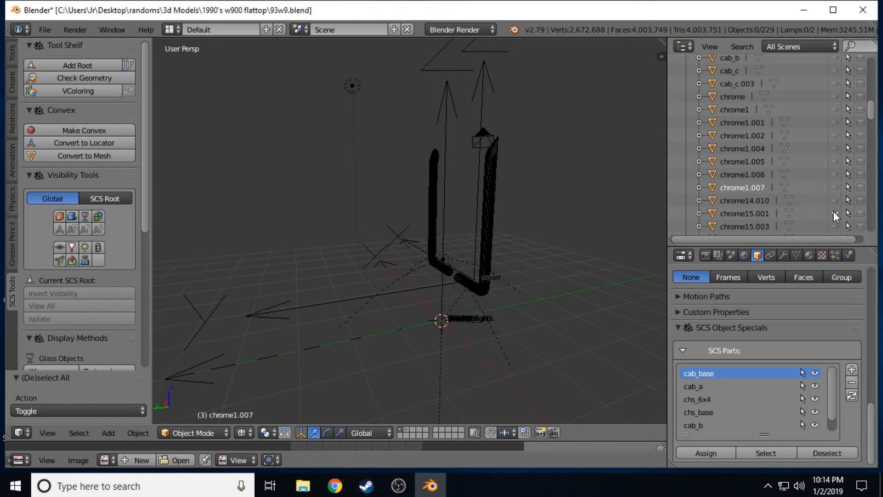
pyautogui.click(833, 213)
pyautogui.click(834, 224)
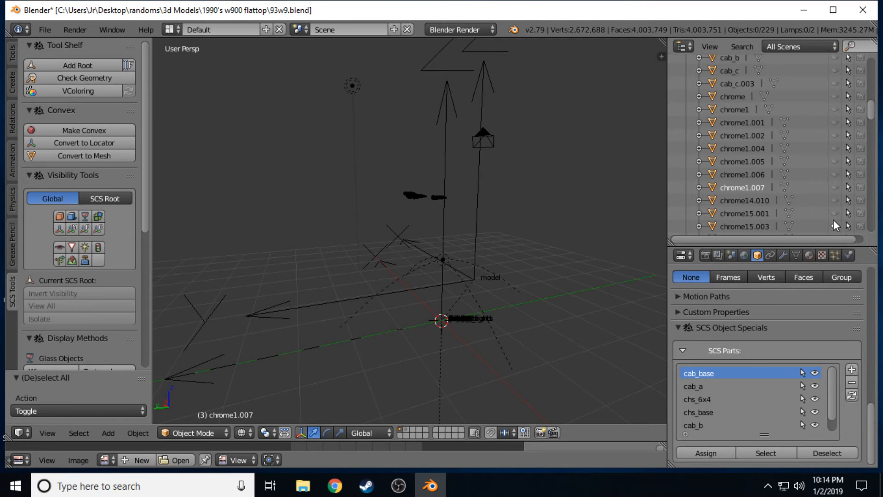
pyautogui.scroll(-2, 833, 221)
pyautogui.click(834, 214)
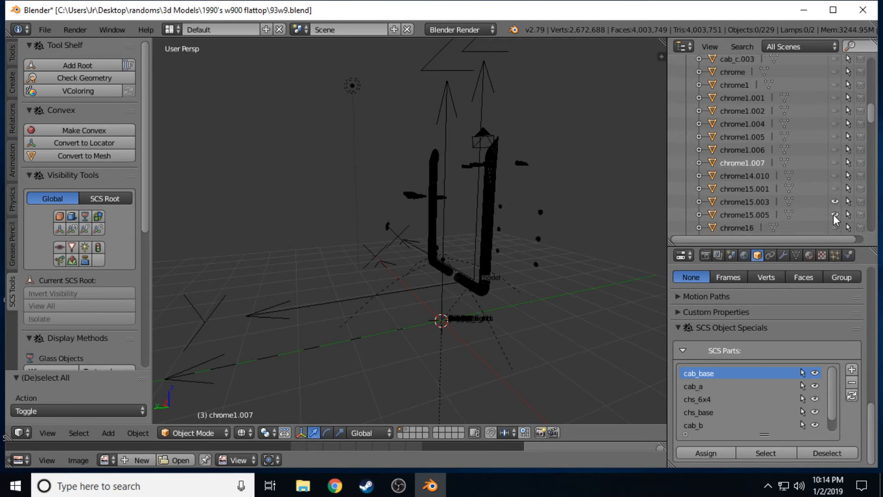
pyautogui.click(834, 215)
pyautogui.click(833, 215)
pyautogui.click(834, 215)
pyautogui.click(834, 202)
# Show chrome16 on its own, examine its pieces from several sides, and hide it again.
pyautogui.click(834, 228)
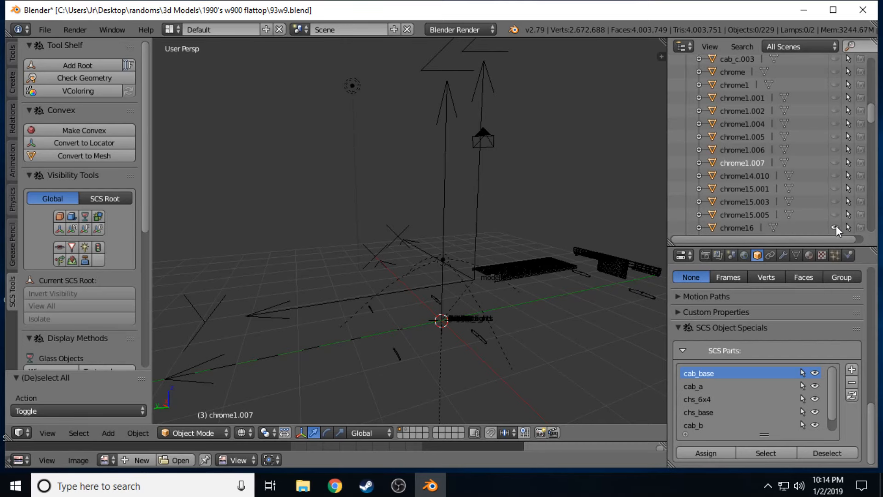
pyautogui.hotkey('shift', 'f')
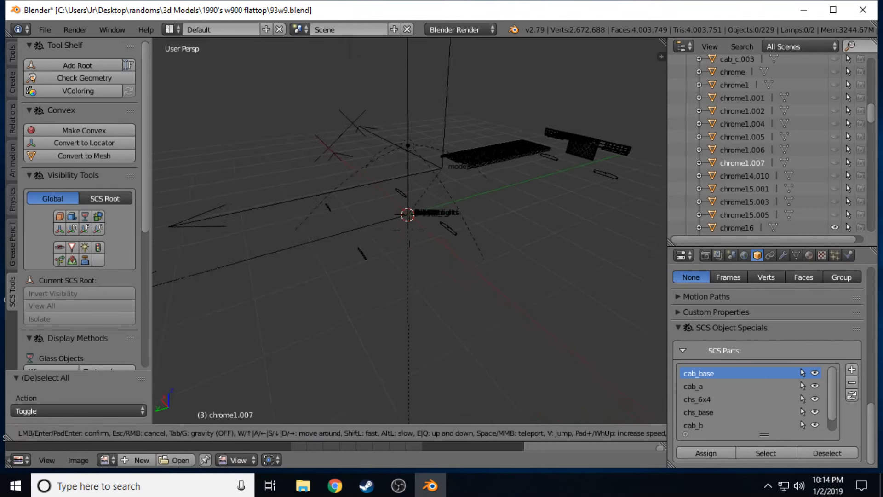
pyautogui.press('w')
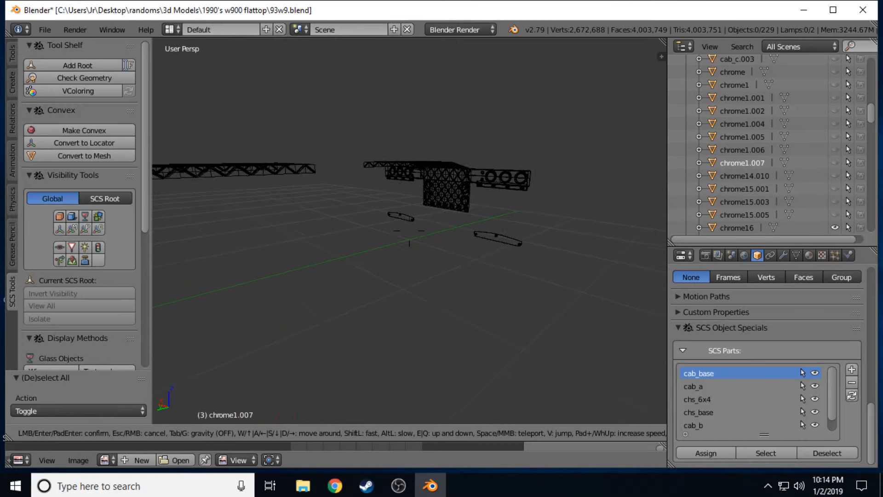
pyautogui.press('d')
pyautogui.press('e')
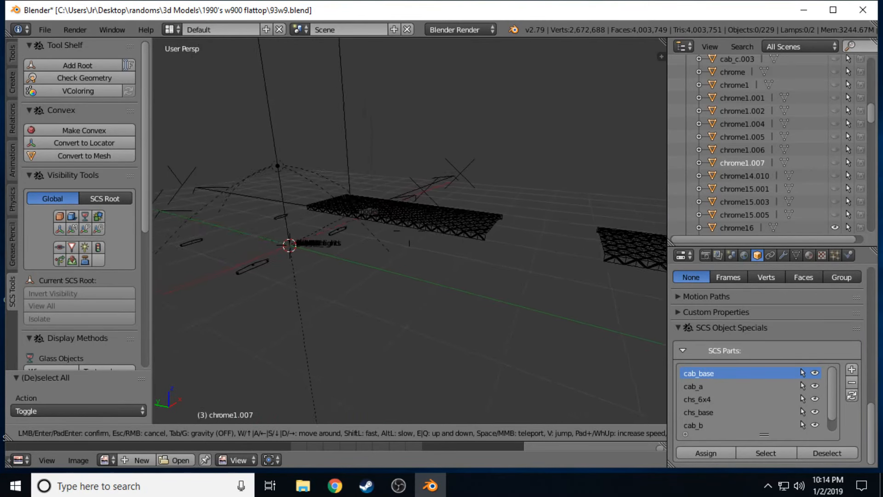
pyautogui.press('a')
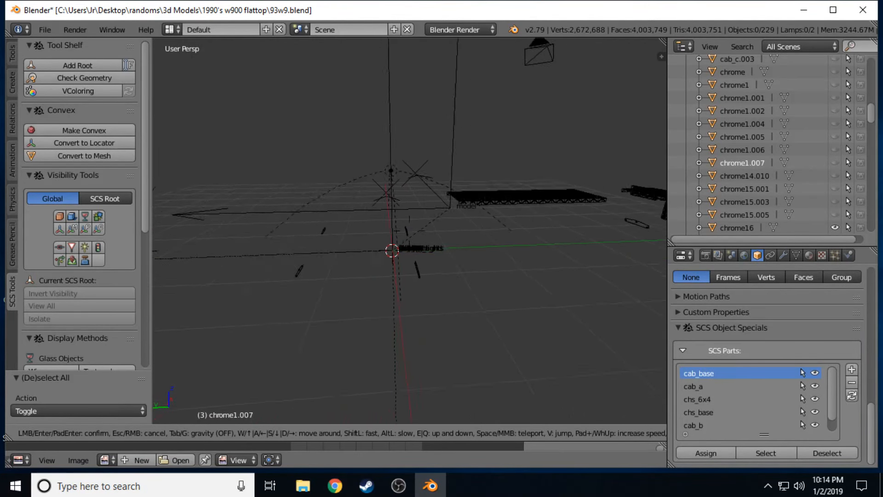
pyautogui.click(410, 230)
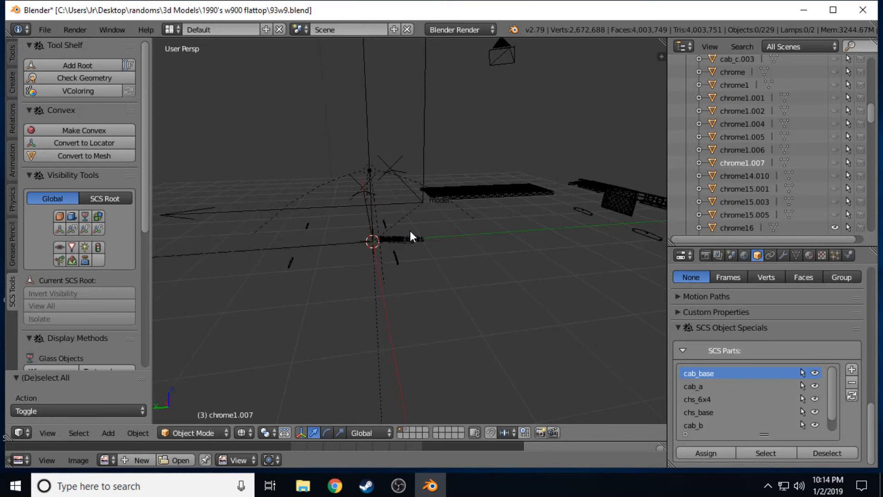
pyautogui.click(835, 228)
# Check which parts chrome17.001, chrome17.003 and chrome18 contain by revealing them in turn.
pyautogui.scroll(-2, 835, 216)
pyautogui.click(836, 217)
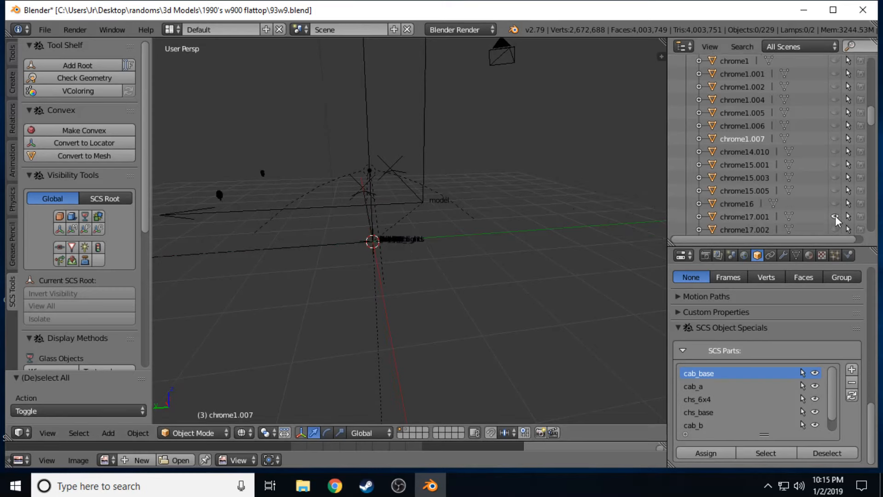
pyautogui.scroll(-2, 835, 216)
pyautogui.click(835, 216)
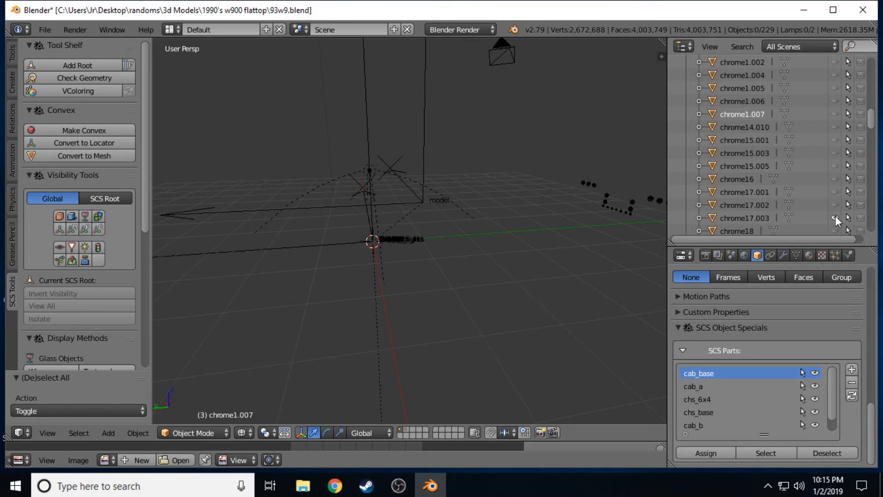
pyautogui.click(835, 216)
pyautogui.click(835, 229)
pyautogui.scroll(-2, 833, 221)
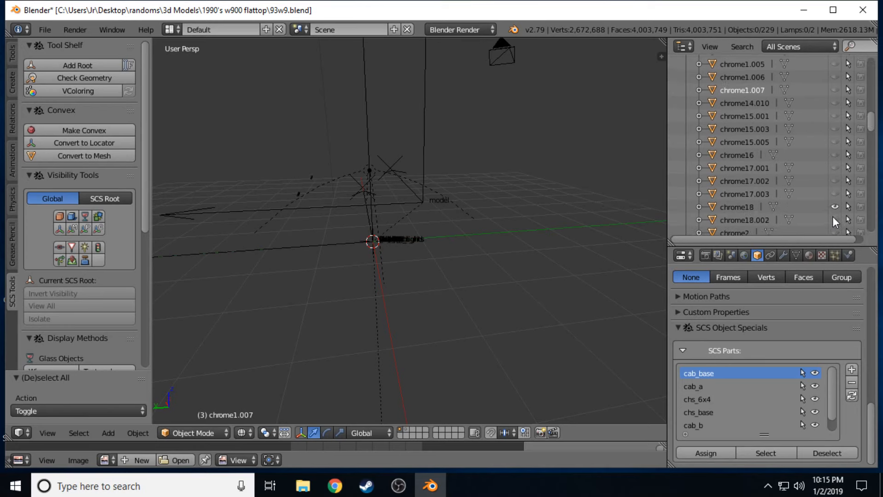
# Show chrome18.002 in place of chrome18 and examine its small pieces from several sides.
pyautogui.click(834, 220)
pyautogui.click(834, 207)
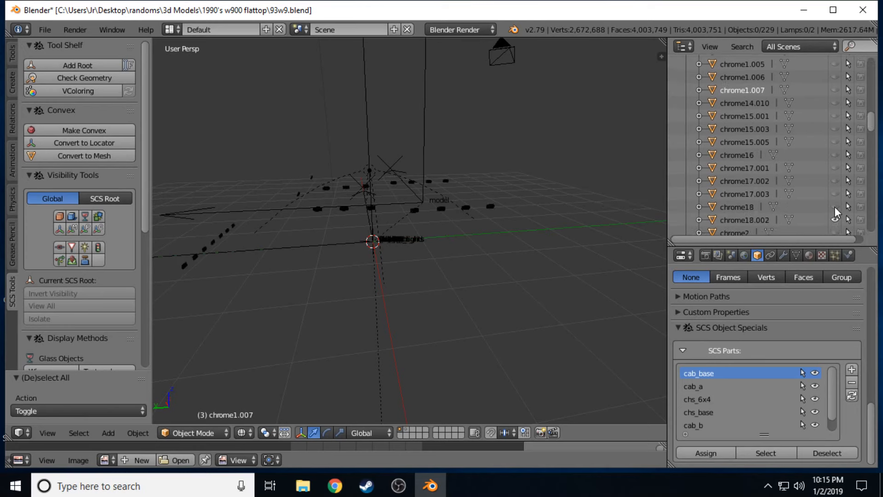
pyautogui.hotkey('shift', 'f')
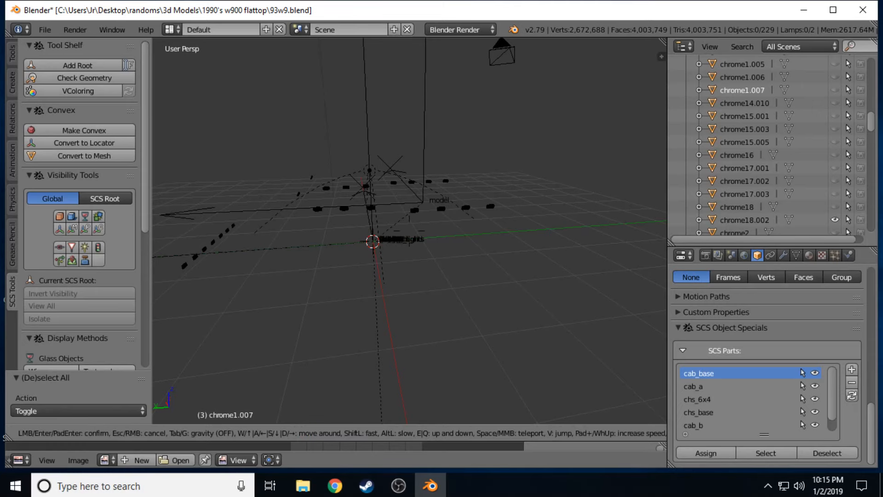
pyautogui.press('a')
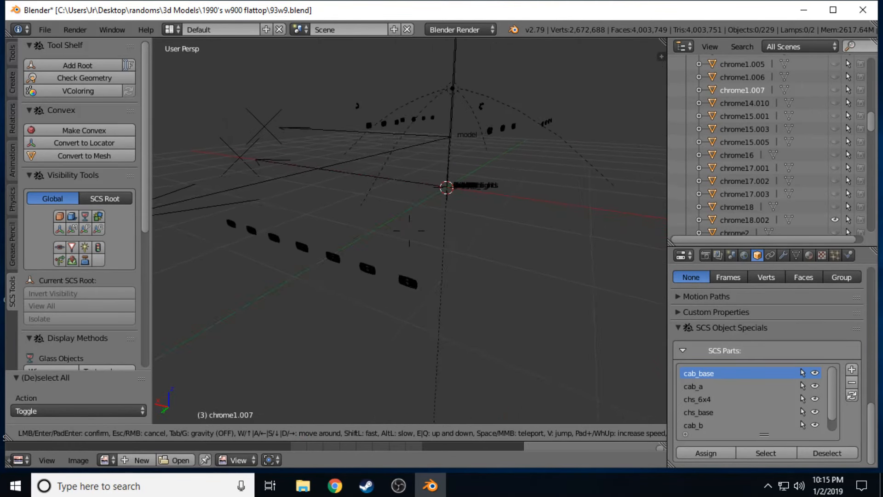
pyautogui.press('w')
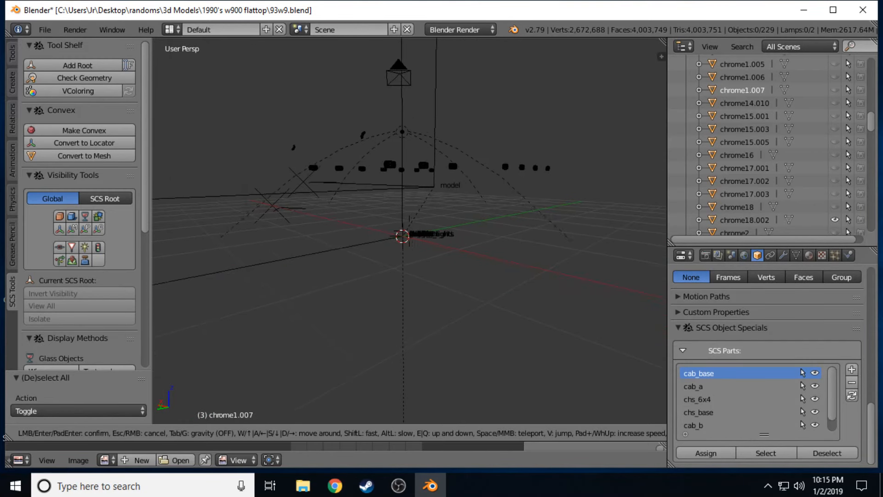
pyautogui.press('s')
pyautogui.click(366, 312)
# Set the viewport shading to Material and look at the chrome18.002 light housings up close.
pyautogui.click(244, 432)
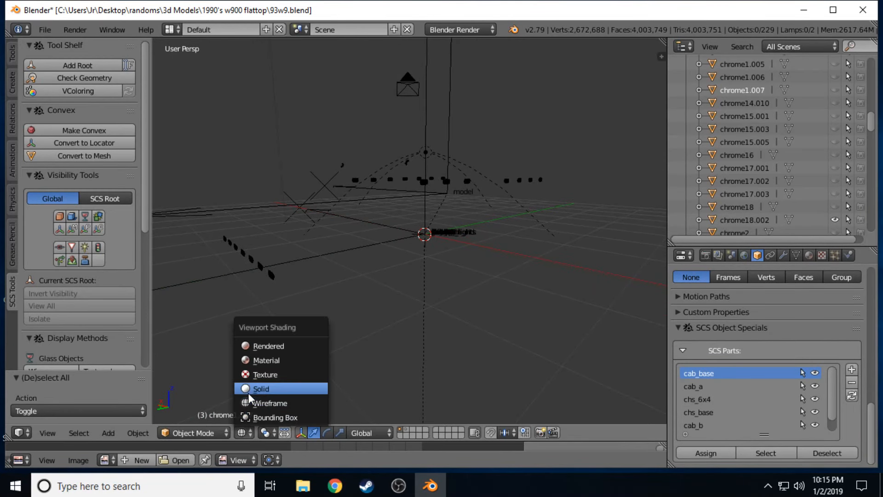
pyautogui.click(272, 362)
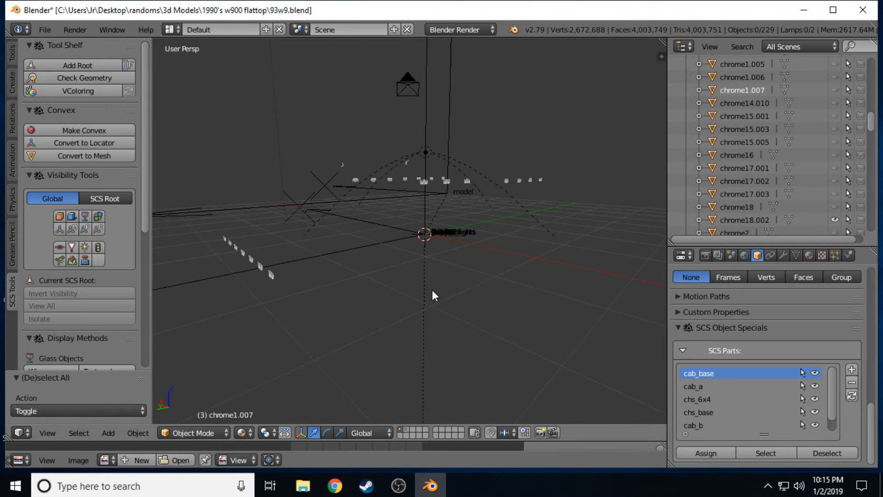
pyautogui.hotkey('shift', 'f')
pyautogui.press('w')
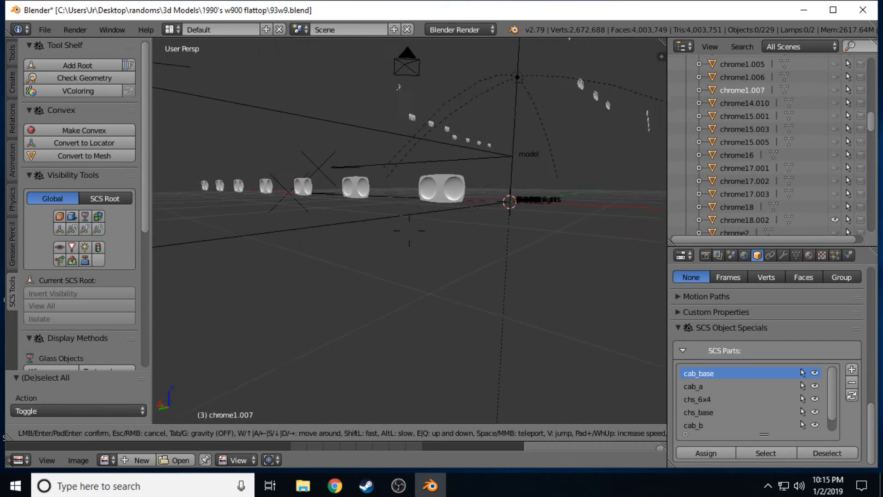
pyautogui.click(409, 231)
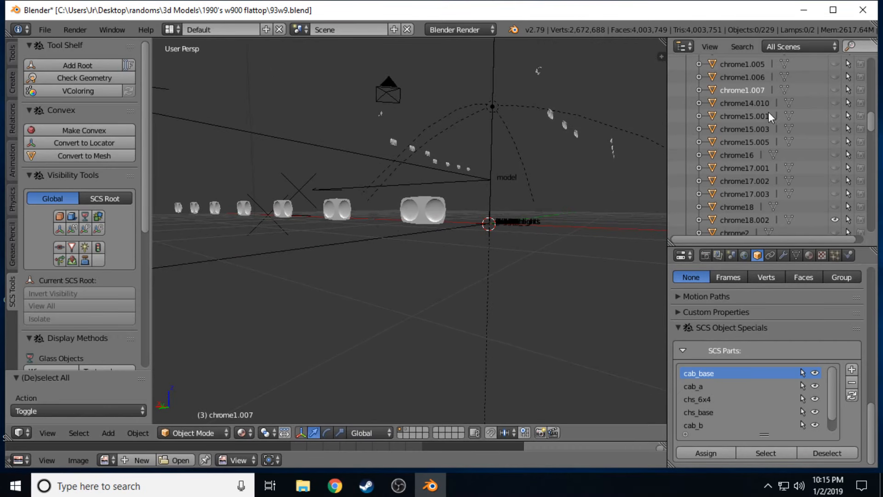
# Select chrome18.002 and assign the existing chrome material to it.
pyautogui.click(754, 217)
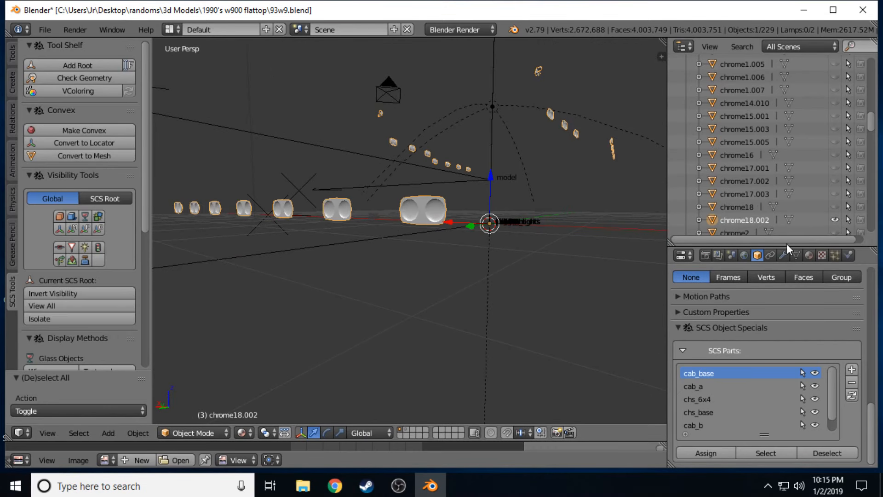
pyautogui.click(807, 254)
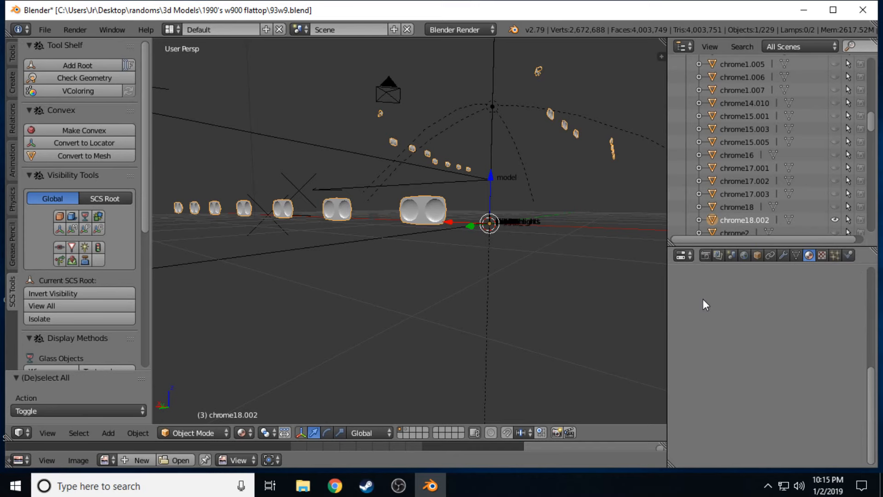
pyautogui.click(680, 341)
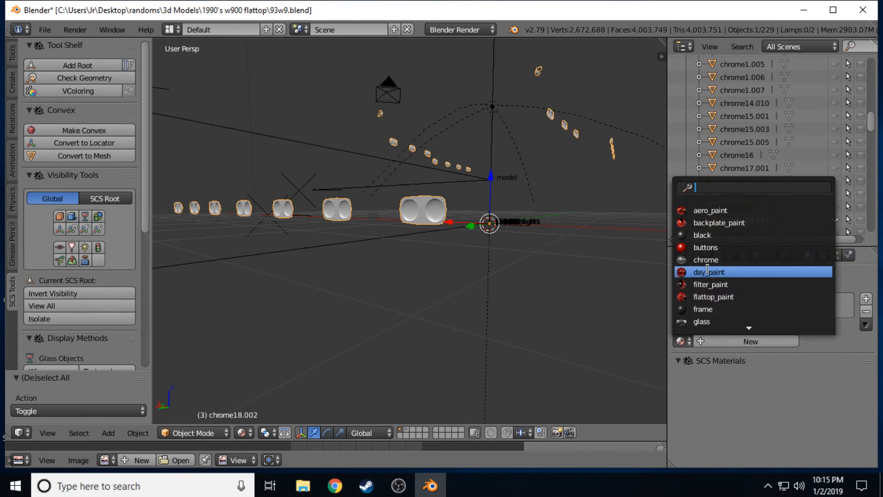
pyautogui.click(704, 259)
# Add the missing vertex colors to the active chrome18.002 object in its SCS material settings.
pyautogui.scroll(-15, 745, 322)
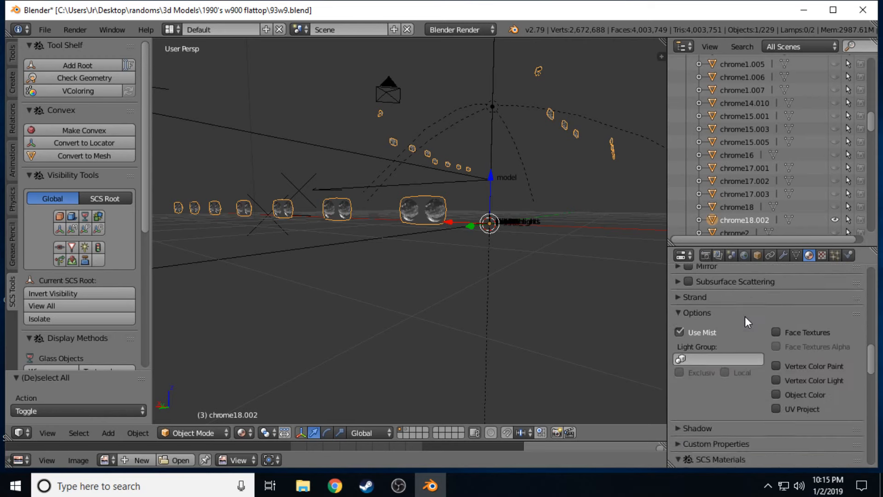
pyautogui.click(742, 334)
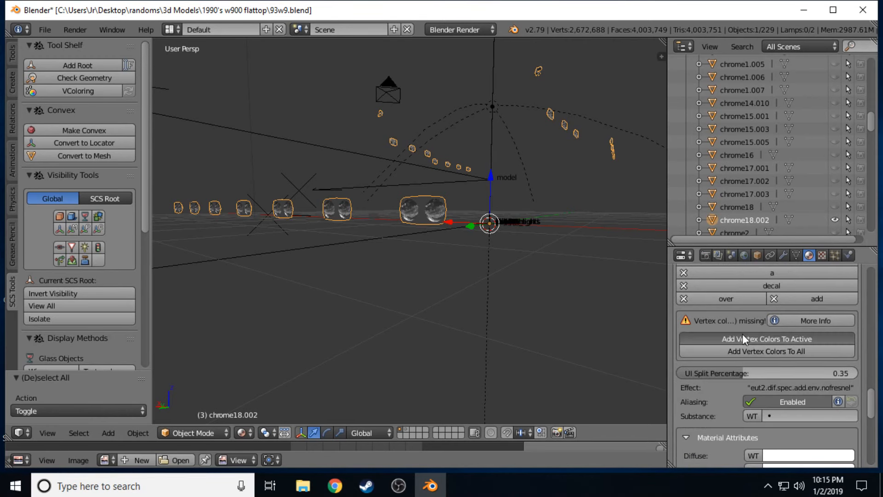
pyautogui.scroll(-5, 753, 320)
pyautogui.scroll(5, 752, 321)
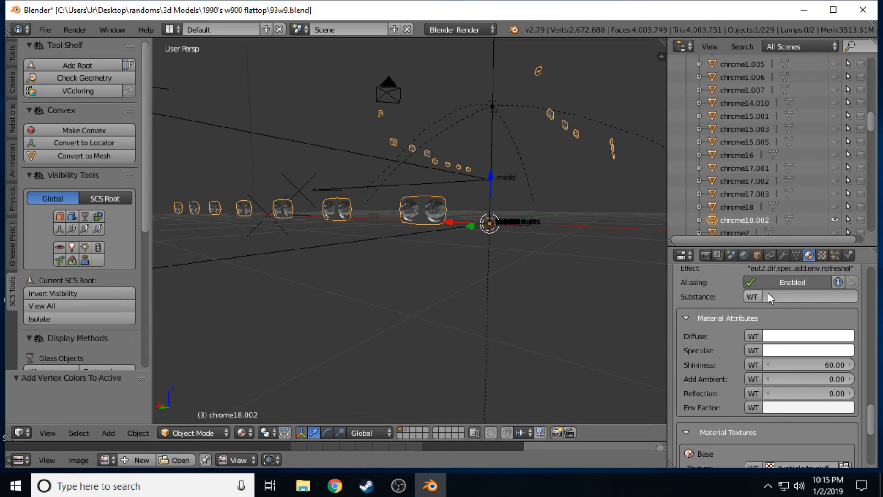
# Expand the bumper root and make its parts b_part1 through b_part8 visible.
pyautogui.scroll(10, 741, 190)
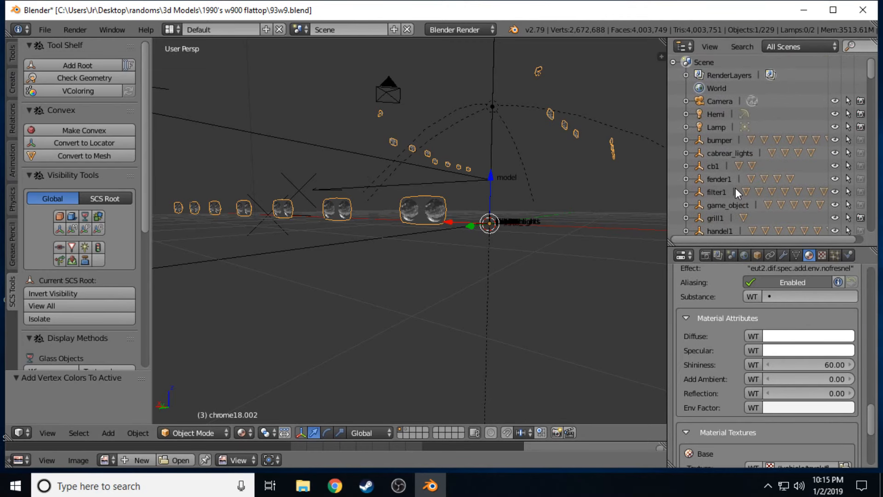
pyautogui.click(686, 139)
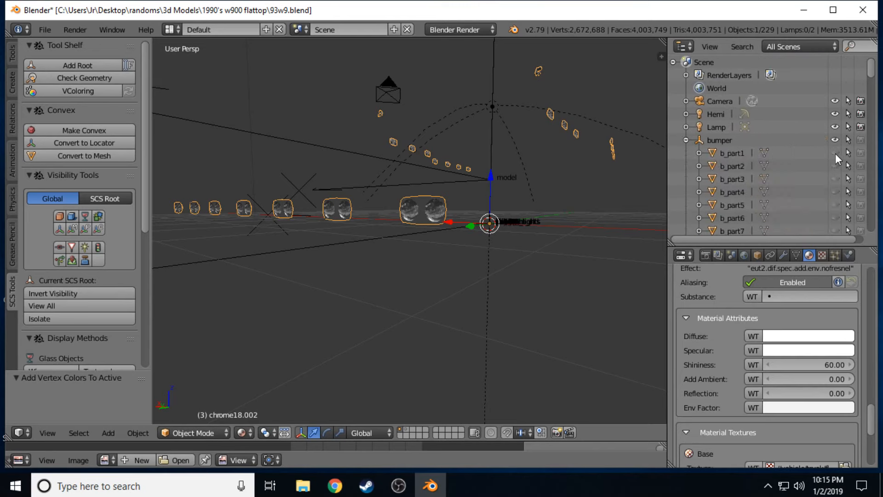
pyautogui.moveTo(835, 154); pyautogui.dragTo(833, 230)
pyautogui.scroll(-3, 814, 175)
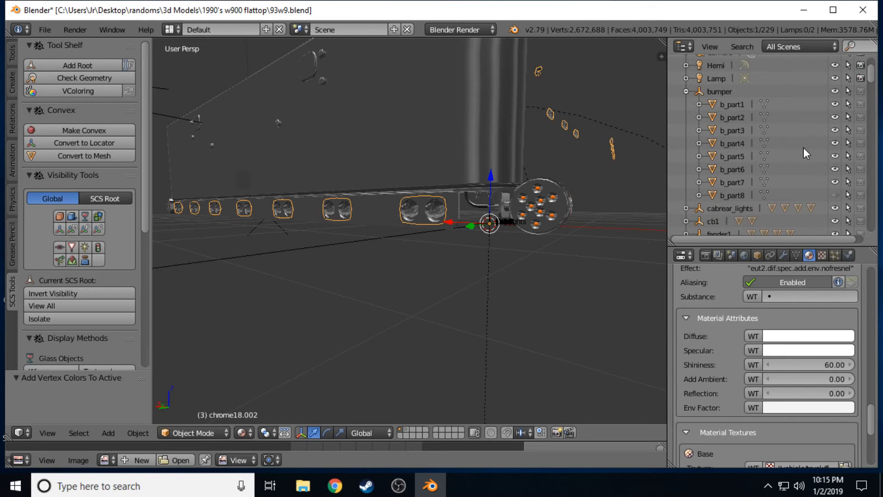
pyautogui.scroll(-2, 810, 159)
pyautogui.click(835, 171)
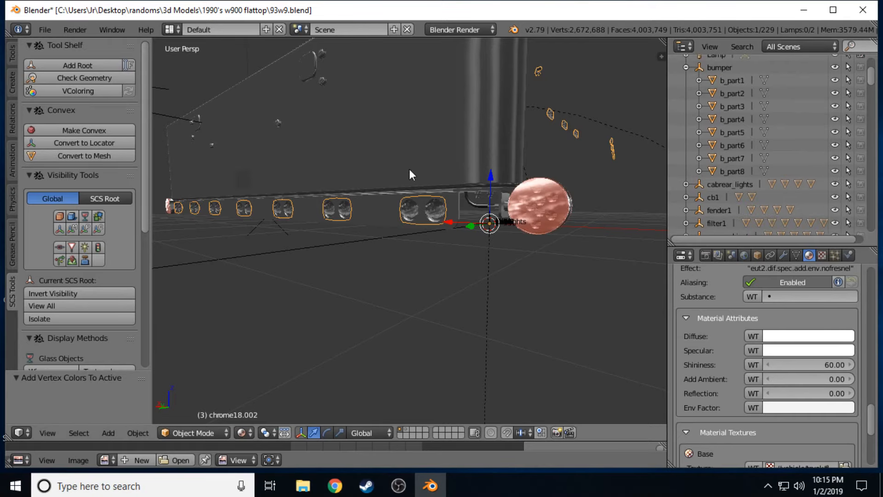
# Examine how the chrome18.002 pieces sit relative to the bumper and around the rest of the truck.
pyautogui.hotkey('shift', 'f')
pyautogui.press('w')
pyautogui.press('a')
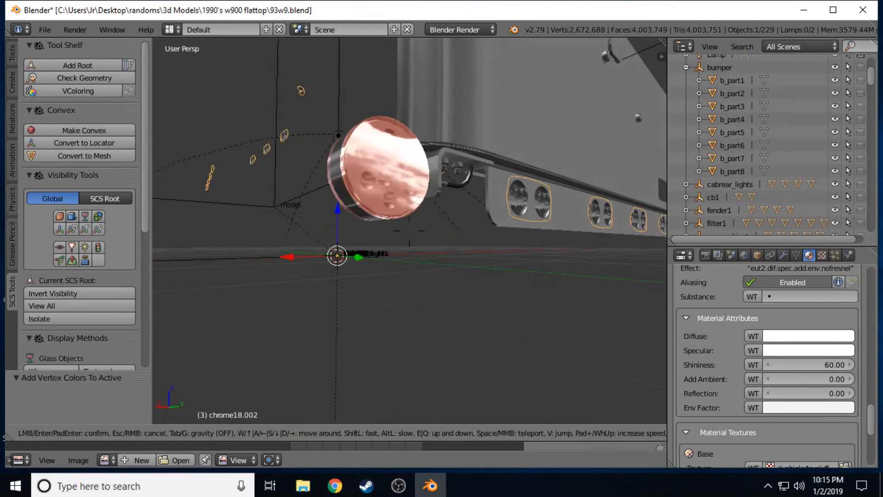
pyautogui.press('d')
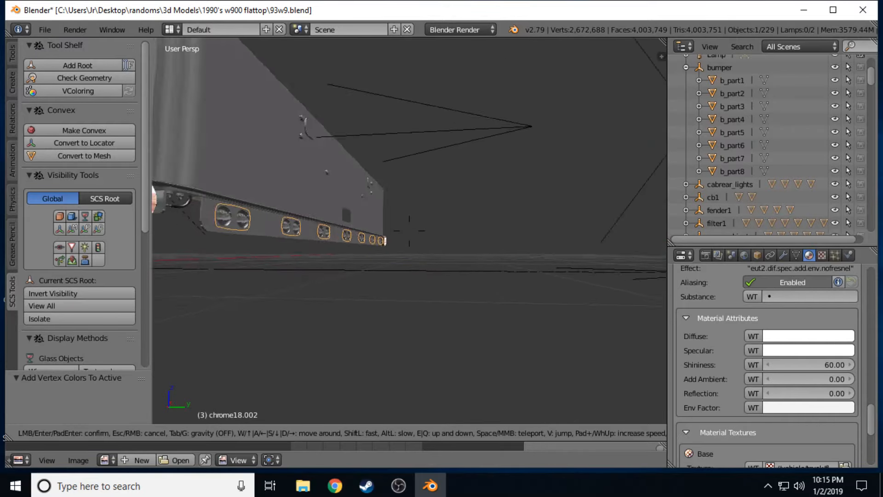
pyautogui.press('d')
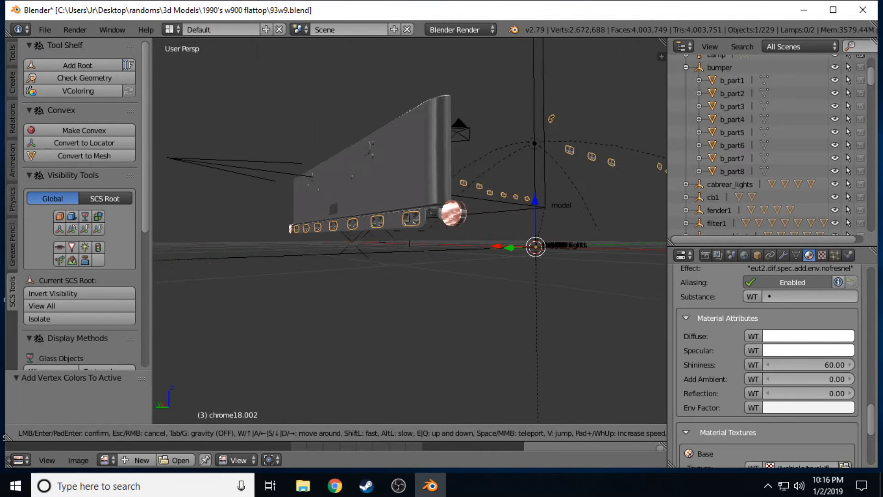
pyautogui.press('w')
pyautogui.press('e')
pyautogui.press('d')
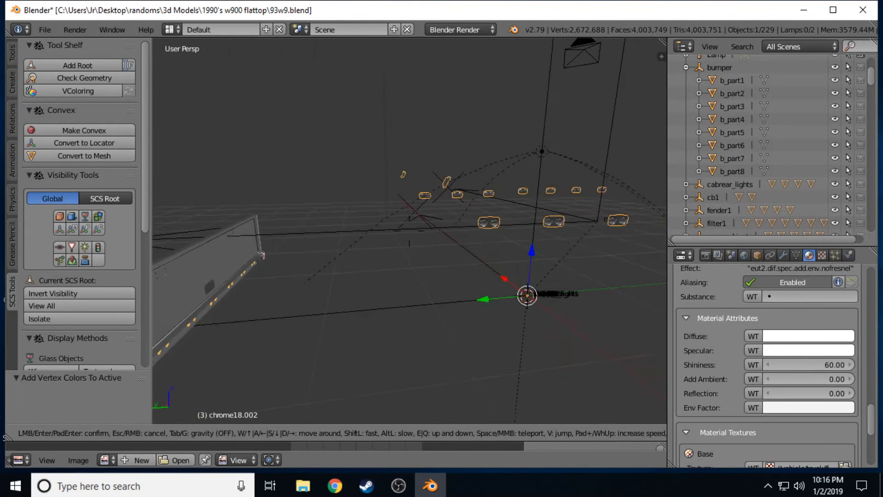
pyautogui.press('q')
pyautogui.press('w')
pyautogui.press('w')
pyautogui.press('e')
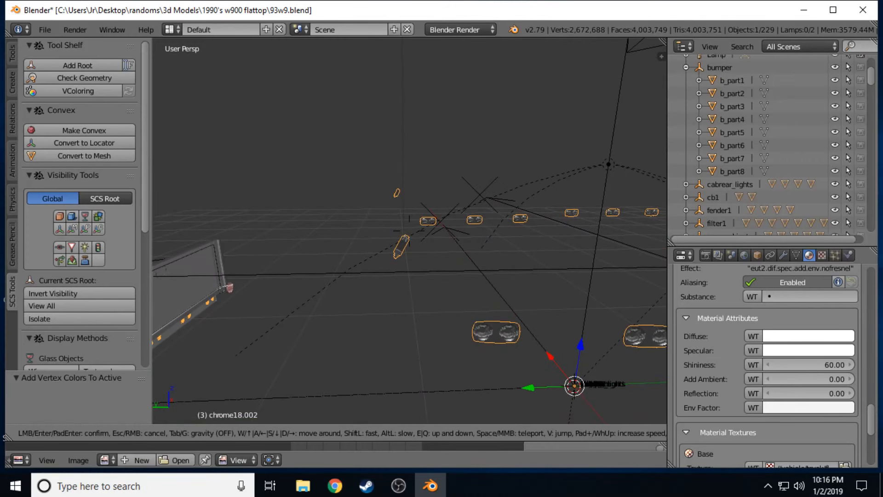
pyautogui.click(397, 249)
# Select the two slanted chrome18.002 pieces in Edit Mode and separate the selection into its own object.
pyautogui.press('Tab')
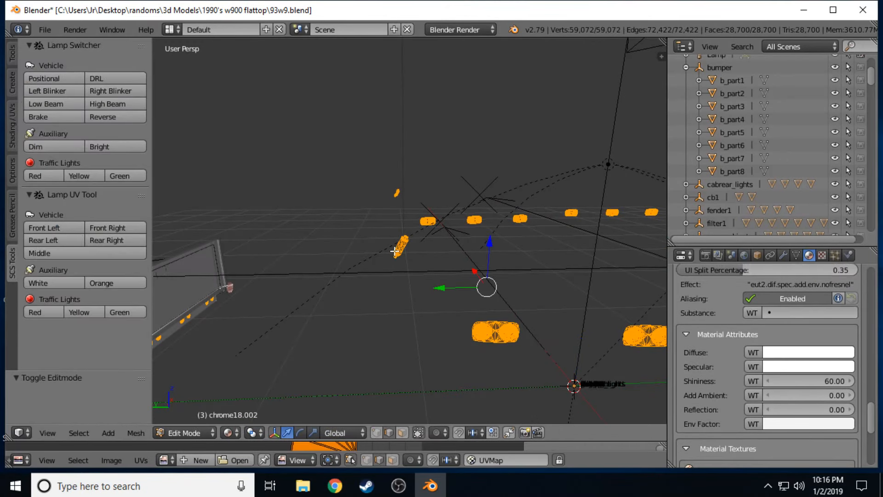
pyautogui.press('Tab')
pyautogui.press('Tab')
pyautogui.press('a')
pyautogui.press('c')
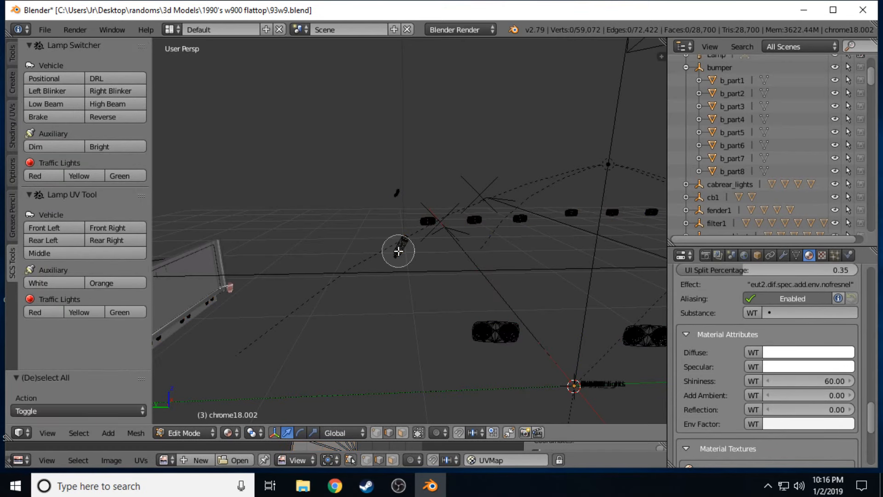
pyautogui.moveTo(399, 250)
pyautogui.mouseDown()
pyautogui.moveTo(375, 247)
pyautogui.moveTo(391, 192)
pyautogui.mouseUp()
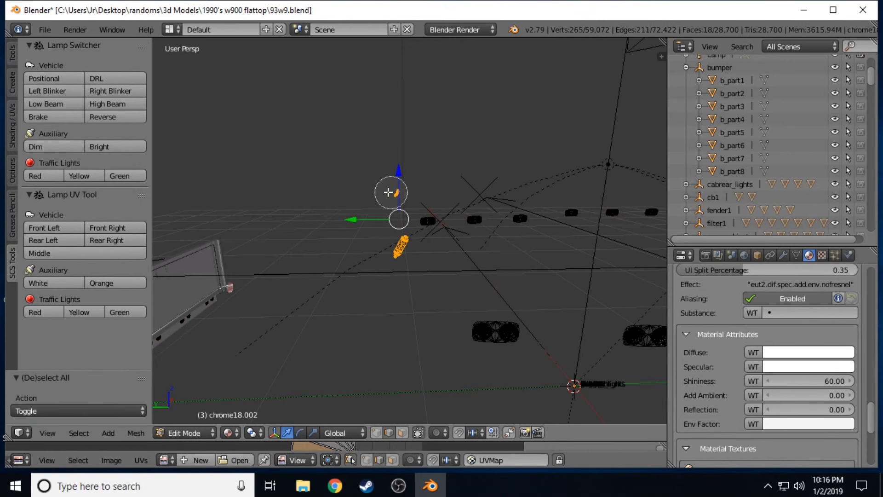
pyautogui.rightClick(374, 211)
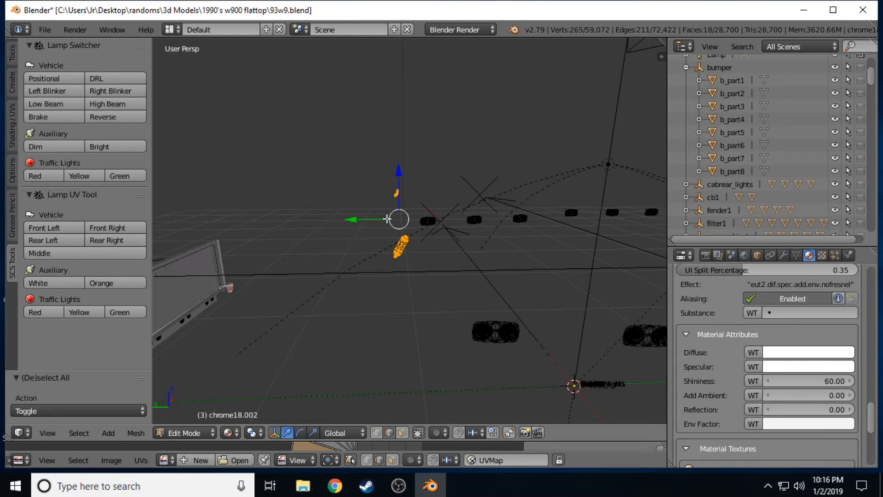
pyautogui.hotkey('shift', 'f')
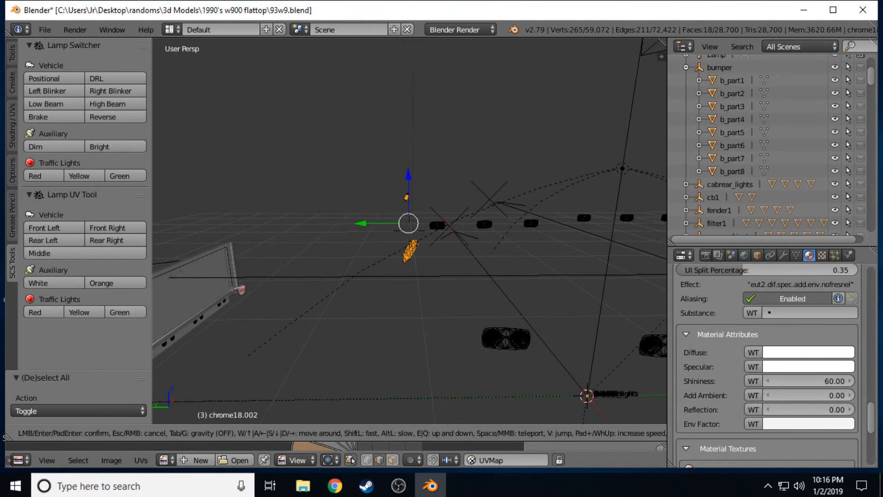
pyautogui.press('s')
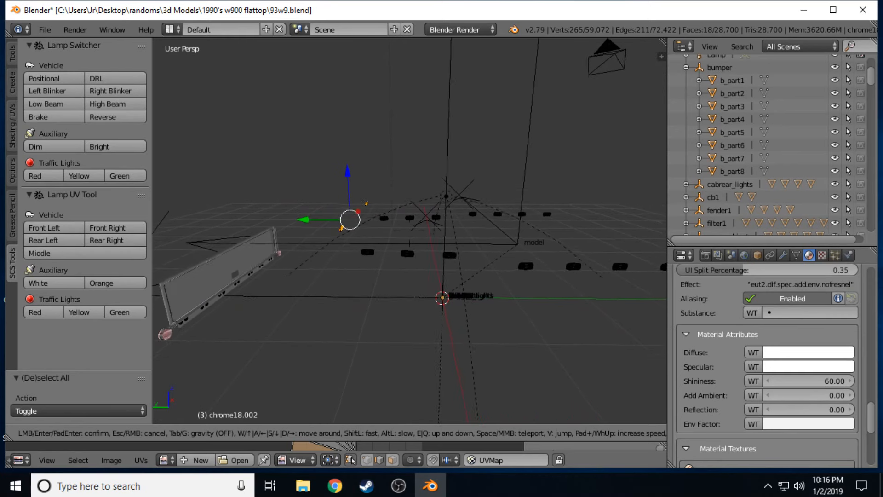
pyautogui.click(410, 231)
pyautogui.press('p')
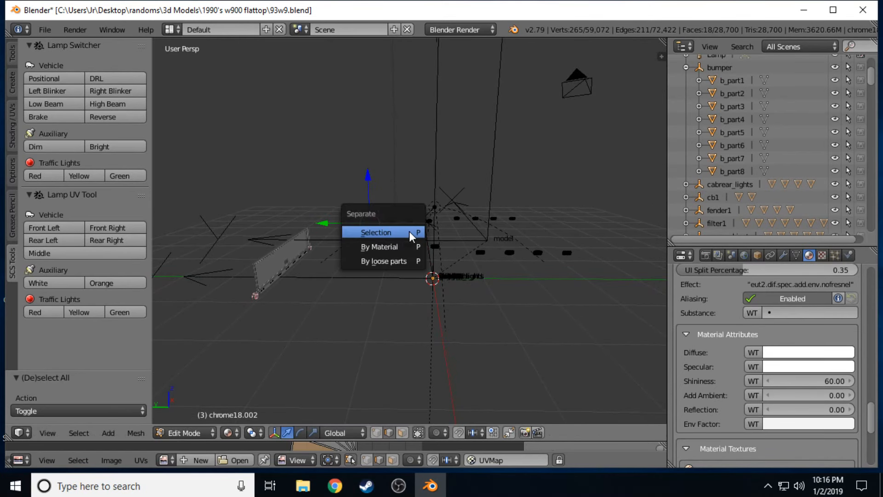
pyautogui.click(407, 233)
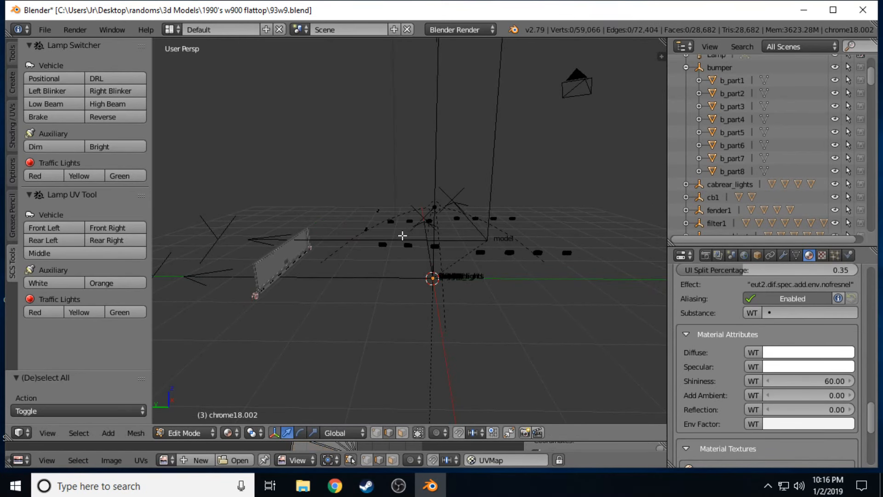
# Switch to wireframe display, undo the last separation, and locate the chrome18 objects in the object list.
pyautogui.press('z')
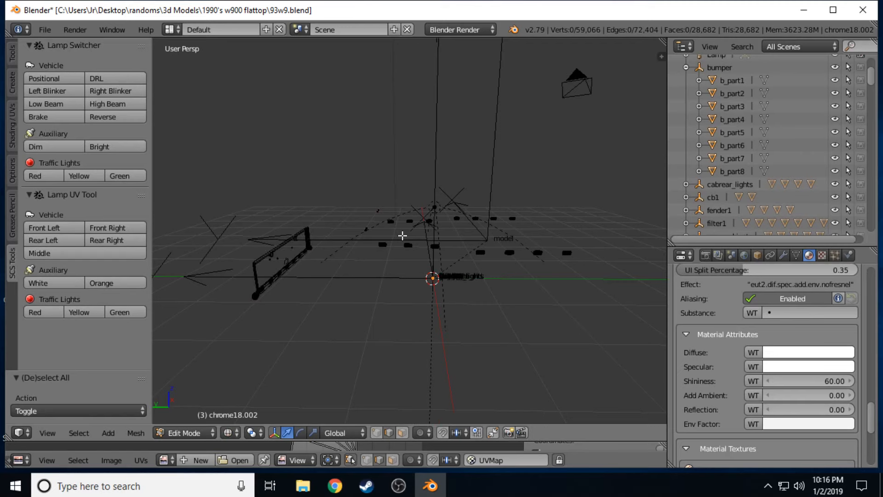
pyautogui.hotkey('ctrl', 'z')
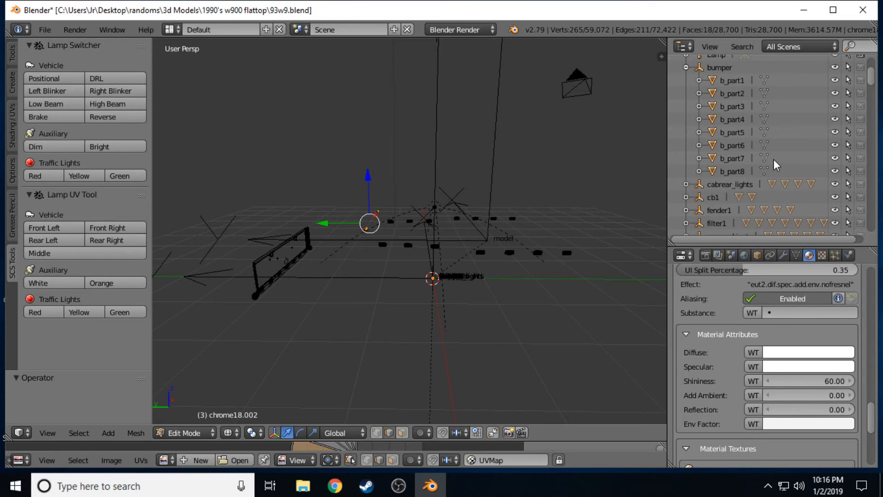
pyautogui.scroll(-10, 773, 159)
pyautogui.scroll(2, 771, 164)
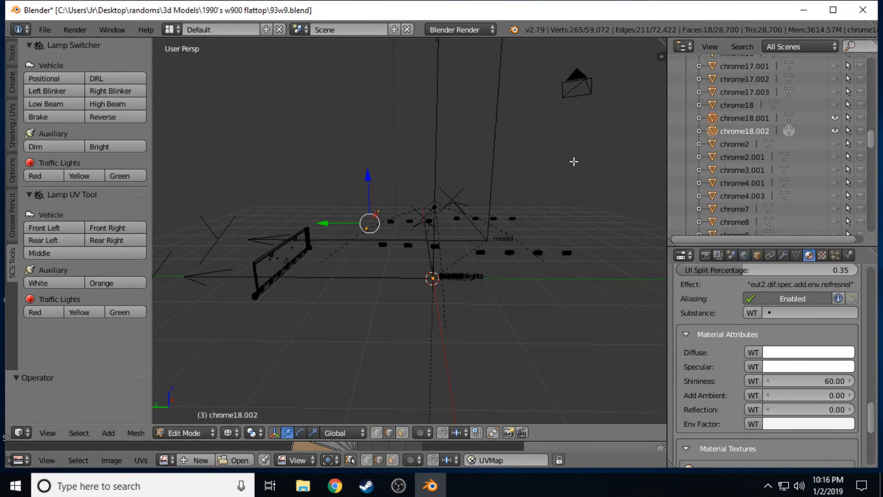
# Clear the mesh selection and inspect the two slanted chrome18.002 pieces up close in wireframe.
pyautogui.press('a')
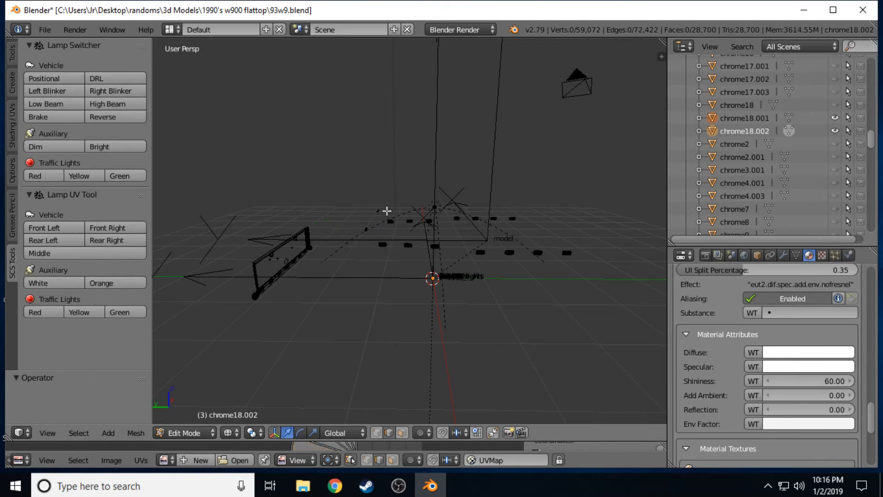
pyautogui.hotkey('shift', 'f')
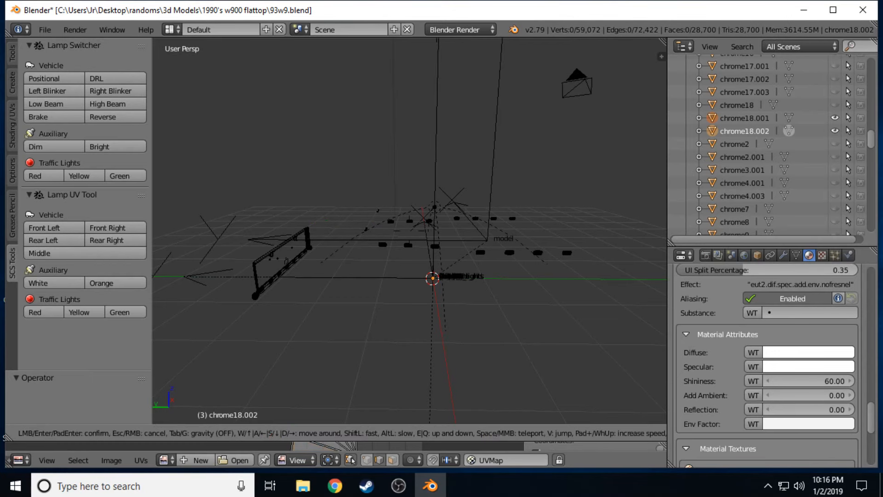
pyautogui.press('w')
pyautogui.press('w')
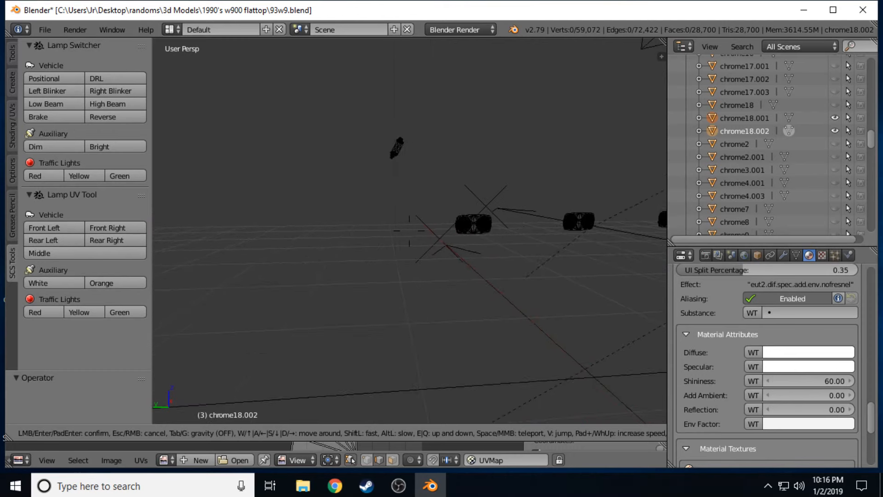
pyautogui.press('s')
pyautogui.press('w')
pyautogui.click(410, 231)
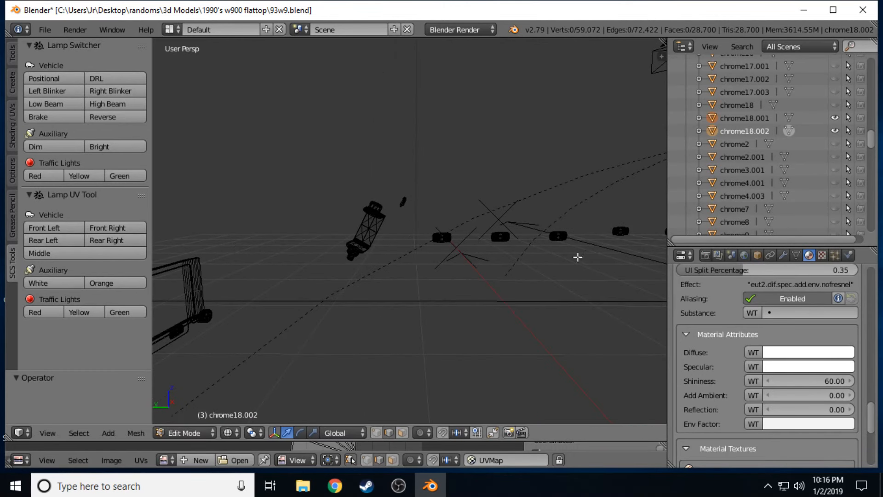
# Hide chrome18.001 and return chrome18.002 to Object Mode.
pyautogui.click(835, 117)
pyautogui.click(836, 128)
pyautogui.press('Tab')
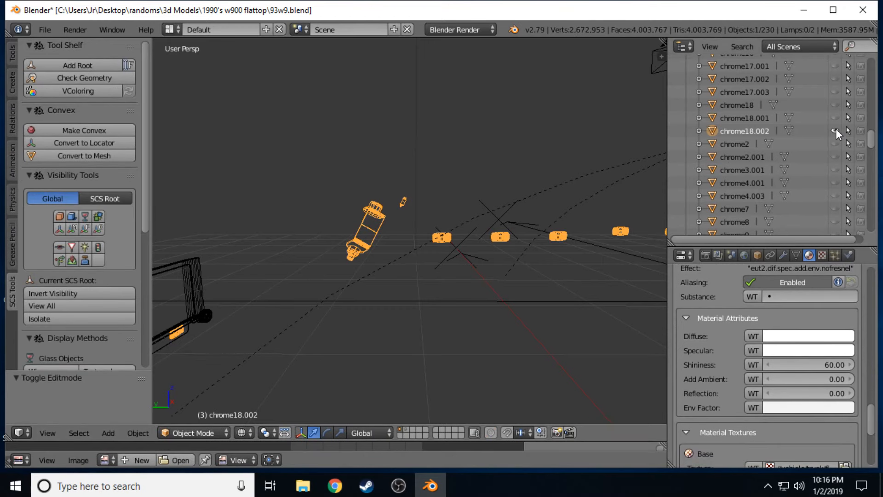
# Switch visibility between chrome18.002 and chrome18.001 to compare their slanted pieces, leaving only chrome18.002 displayed.
pyautogui.click(835, 130)
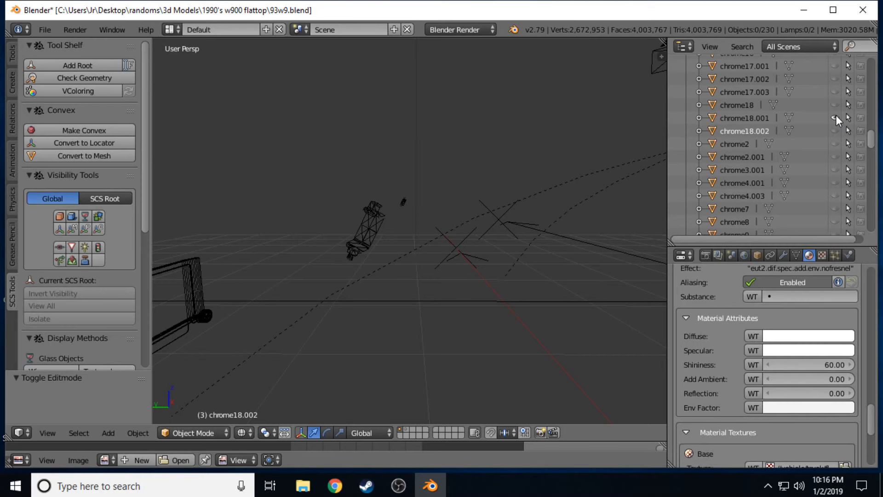
pyautogui.click(836, 117)
pyautogui.click(834, 130)
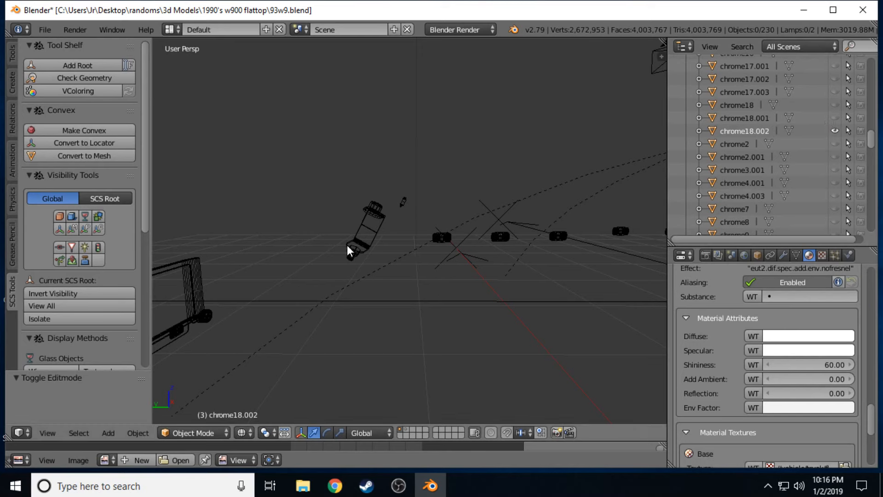
# Select all geometry of the two slanted chrome18.002 pieces in Edit Mode and separate the selection into its own object.
pyautogui.press('Tab')
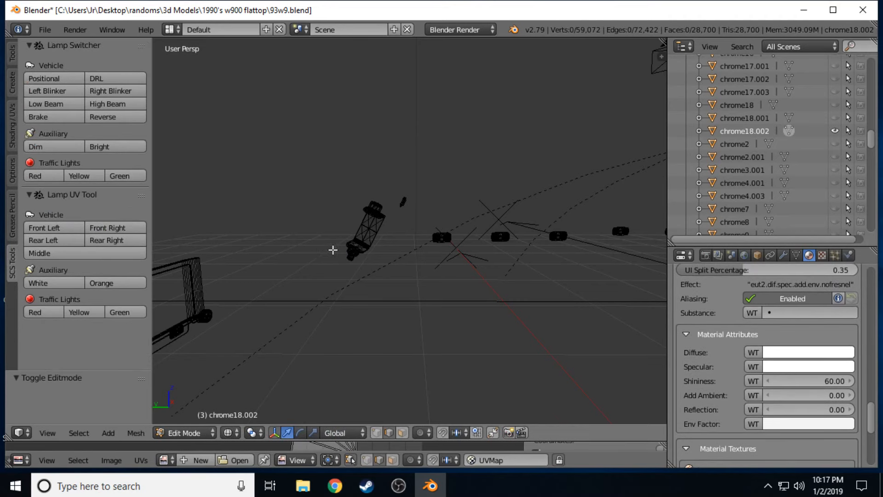
pyautogui.press('z')
pyautogui.press('z')
pyautogui.press('c')
pyautogui.moveTo(341, 255)
pyautogui.mouseDown()
pyautogui.moveTo(347, 259)
pyautogui.moveTo(380, 218)
pyautogui.moveTo(360, 244)
pyautogui.moveTo(366, 219)
pyautogui.moveTo(398, 197)
pyautogui.moveTo(395, 206)
pyautogui.mouseUp()
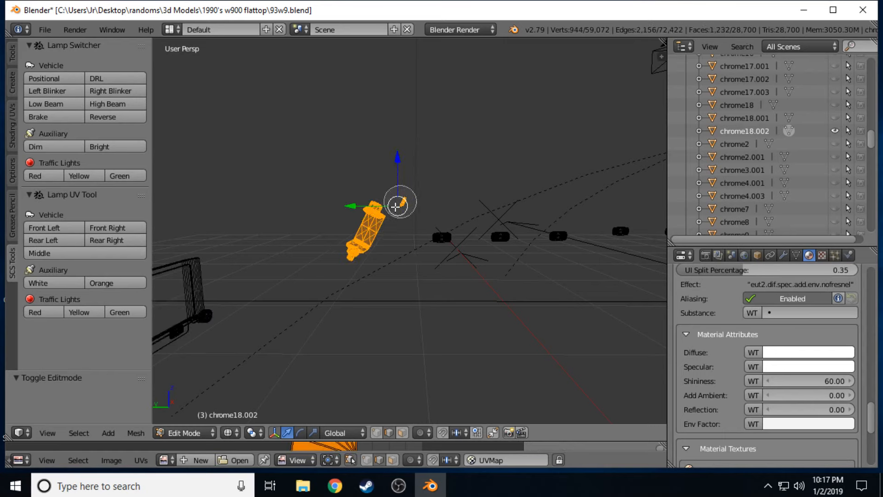
pyautogui.rightClick(347, 244)
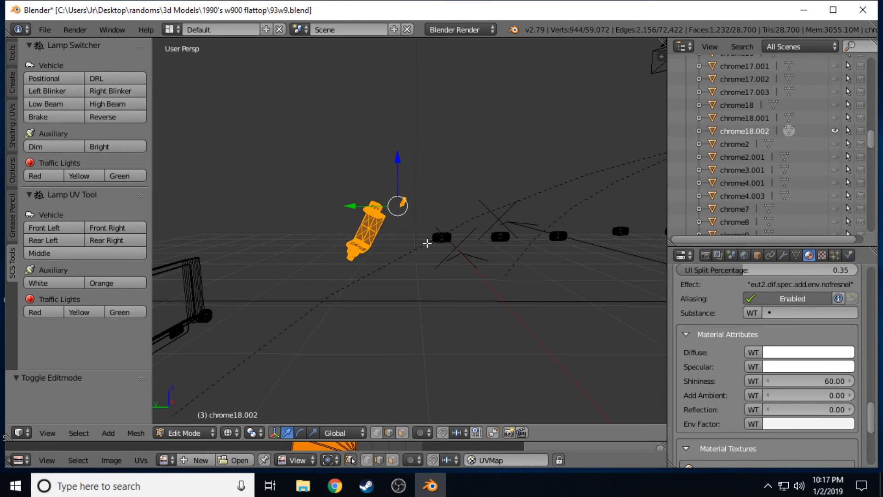
pyautogui.press('p')
pyautogui.click(426, 243)
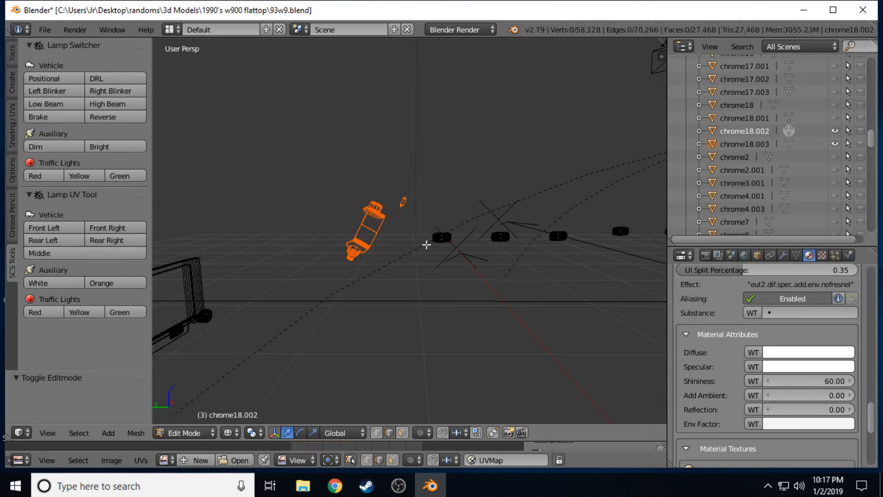
# Select the two rows of small oval pieces in chrome18.002, separate them into their own object, and return to Object Mode.
pyautogui.hotkey('shift', 'f')
pyautogui.press('s')
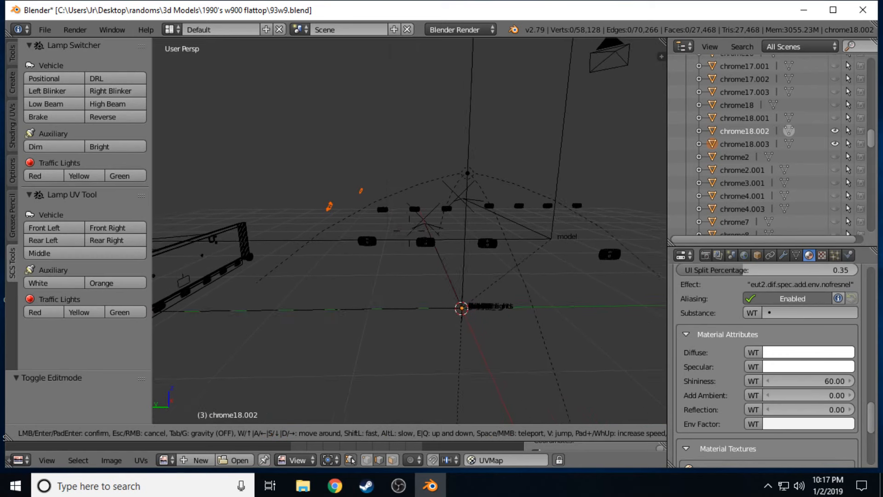
pyautogui.press('s')
pyautogui.click(409, 231)
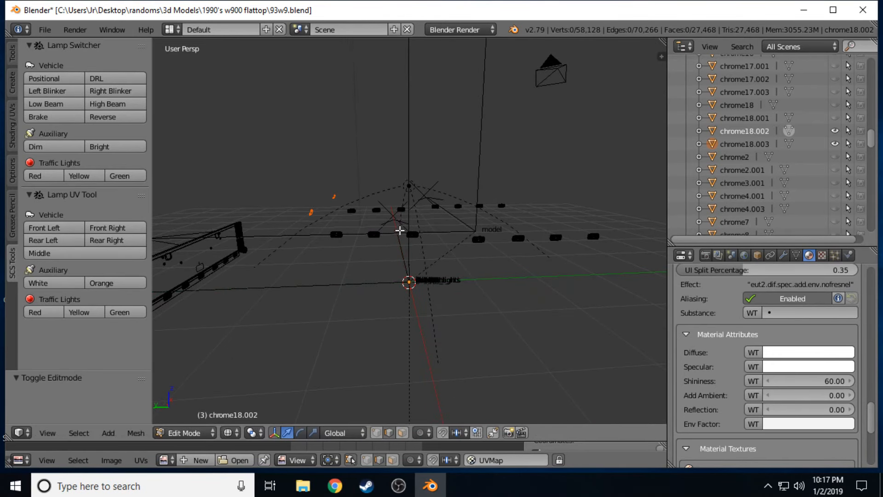
pyautogui.press('c')
pyautogui.moveTo(341, 231)
pyautogui.mouseDown()
pyautogui.moveTo(351, 216)
pyautogui.moveTo(408, 205)
pyautogui.moveTo(407, 217)
pyautogui.moveTo(576, 217)
pyautogui.moveTo(559, 212)
pyautogui.mouseUp()
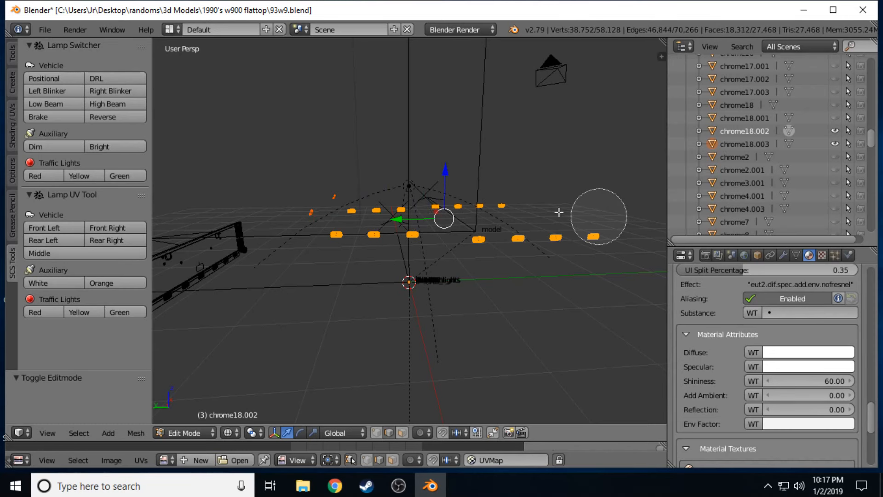
pyautogui.rightClick(460, 228)
pyautogui.press('p')
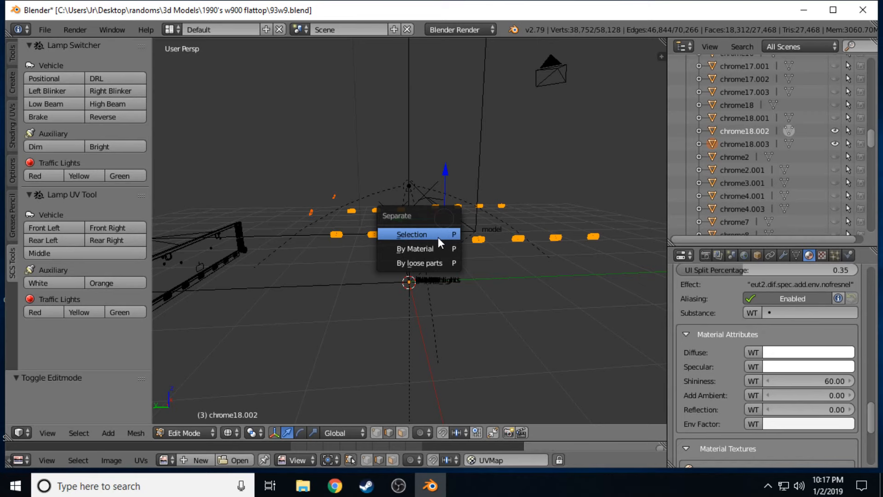
pyautogui.click(437, 237)
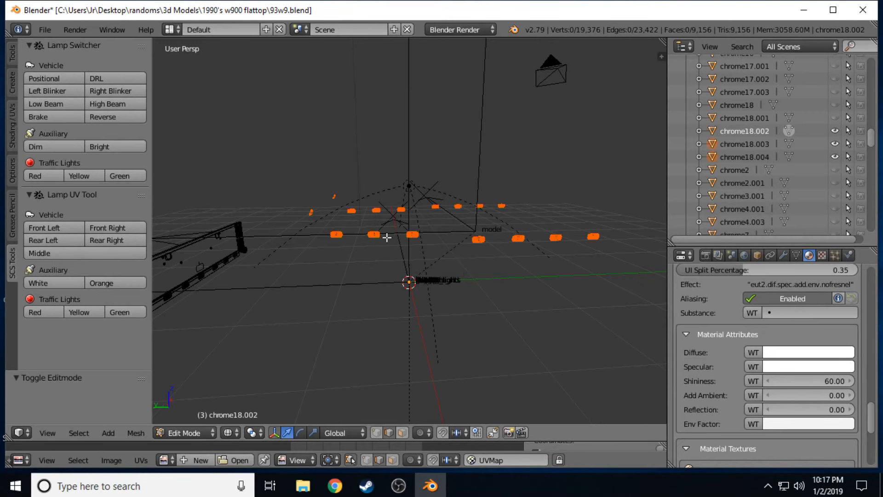
pyautogui.press('Tab')
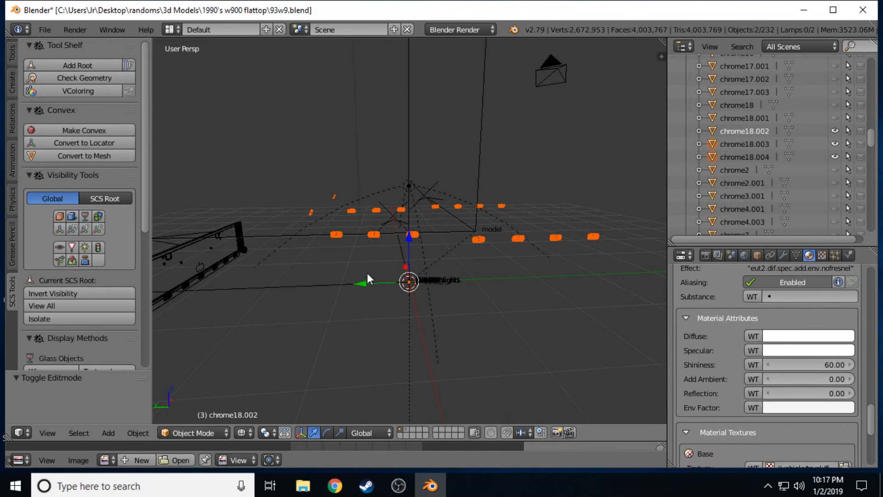
# Switch to solid display, select only the slanted chrome18.003 pieces, and hide chrome18.002 and chrome18.004.
pyautogui.press('z')
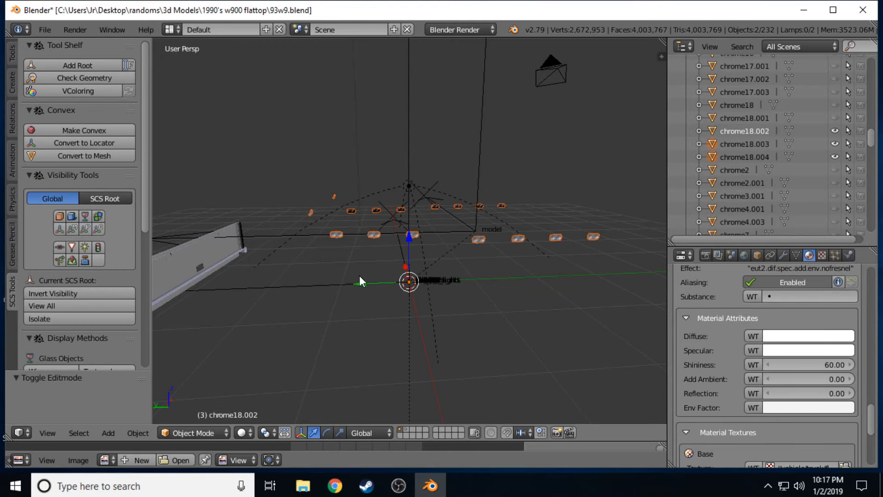
pyautogui.hotkey('shift', 'f')
pyautogui.press('w')
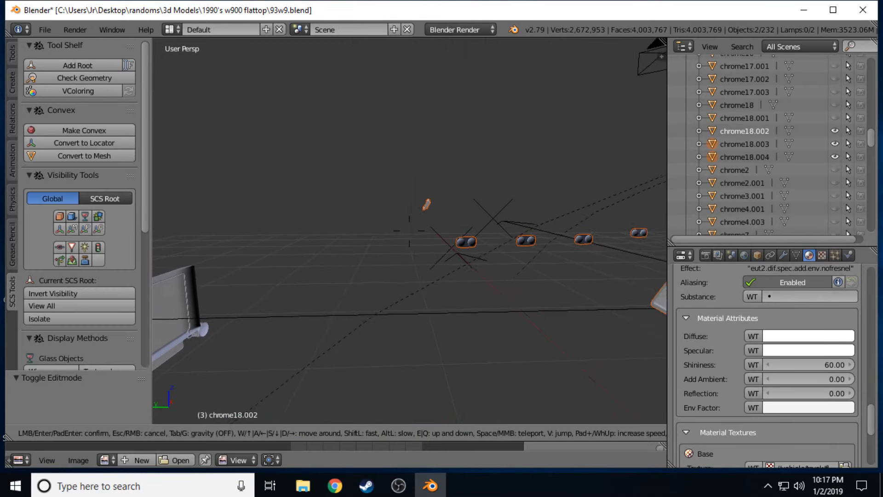
pyautogui.press('s')
pyautogui.press('d')
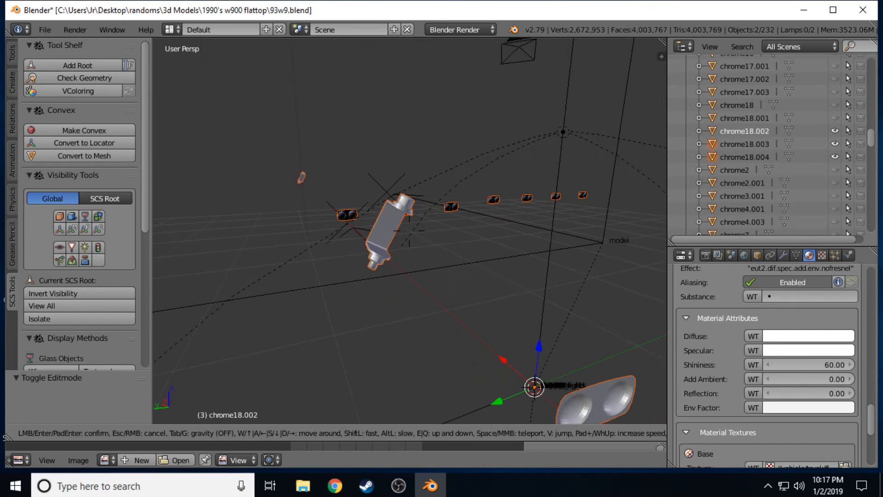
pyautogui.click(408, 231)
pyautogui.press('a')
pyautogui.rightClick(385, 234)
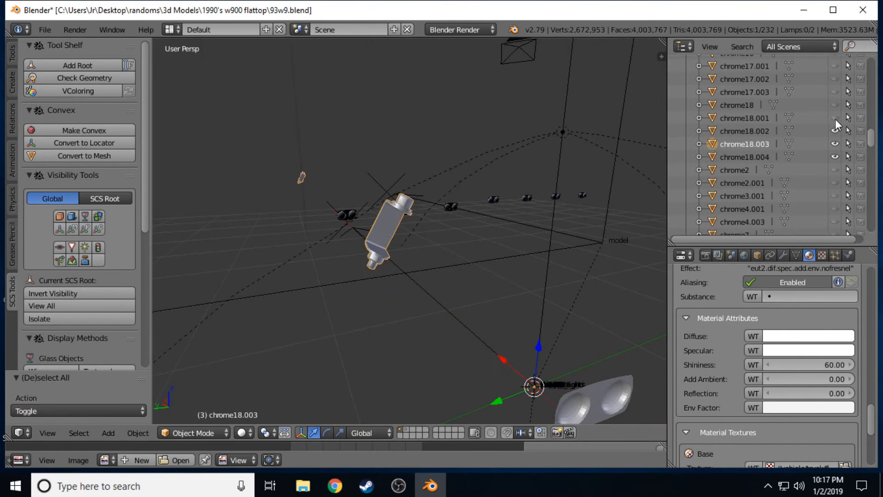
pyautogui.click(835, 156)
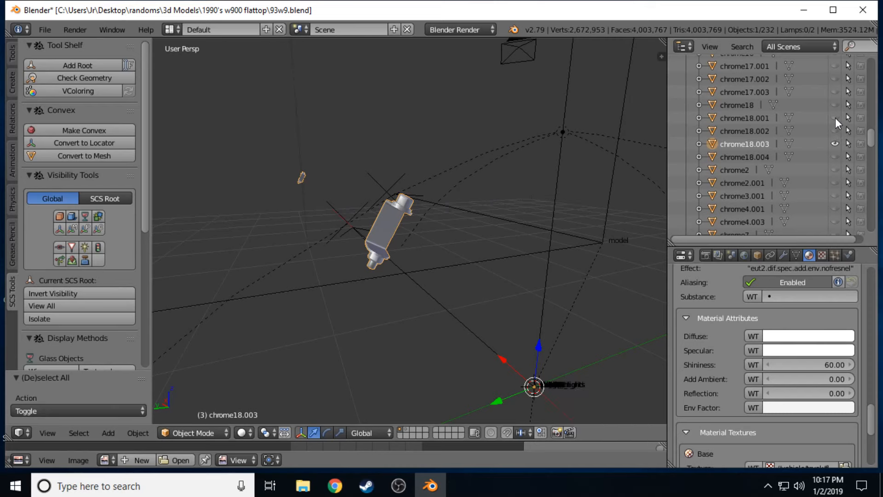
# Show chrome18.001 and select it together with chrome18.003, keeping chrome18.003 active.
pyautogui.click(835, 118)
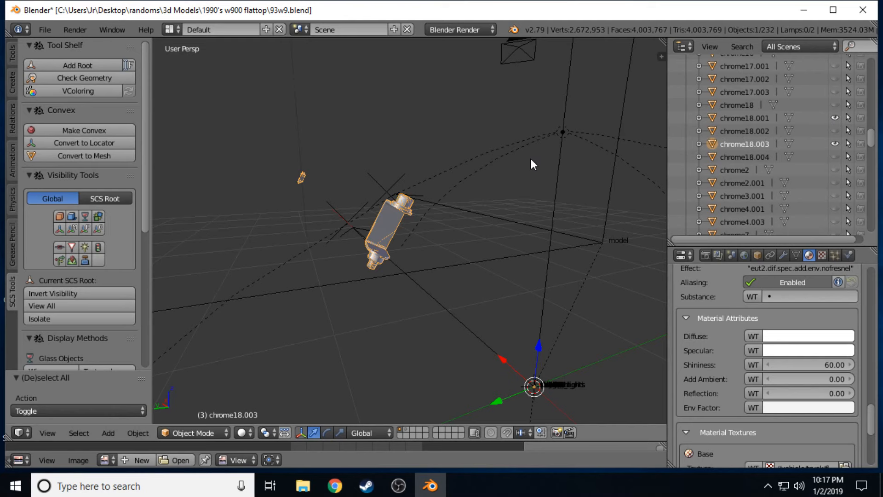
pyautogui.click(736, 116)
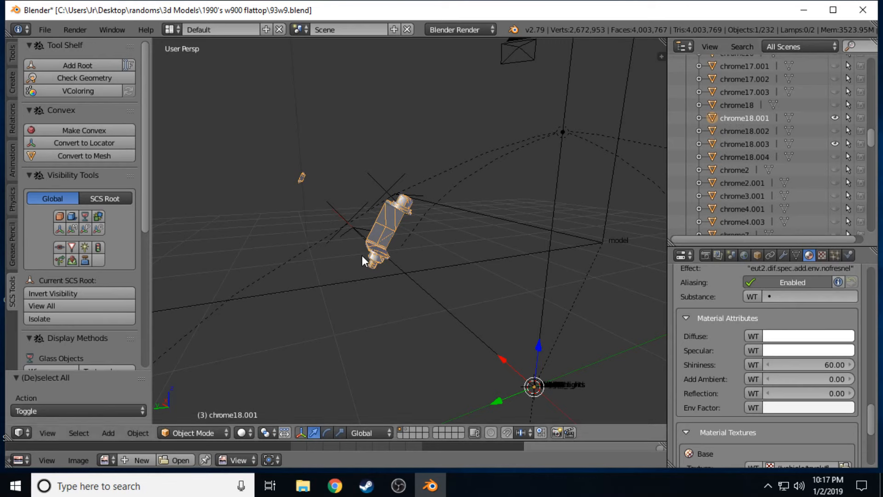
pyautogui.keyDown('shift'); pyautogui.rightClick(374, 263); pyautogui.keyUp('shift')
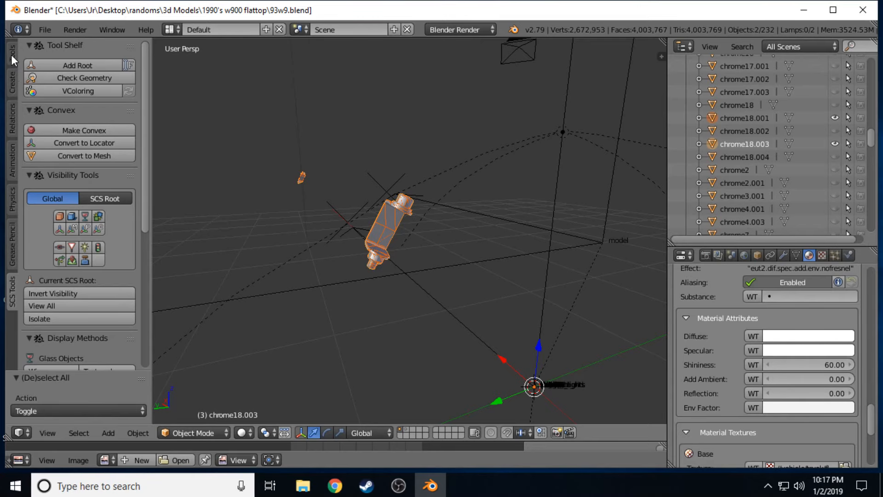
# Switch to OBS, lower Desktop Audio to -33.2 dB, unmute Mic/Aux, and return to Blender.
pyautogui.click(398, 485)
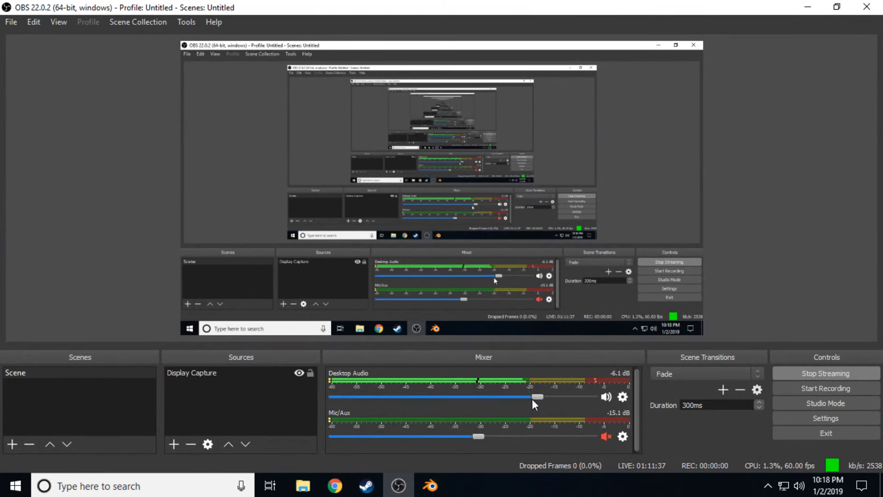
pyautogui.moveTo(533, 398); pyautogui.dragTo(405, 399)
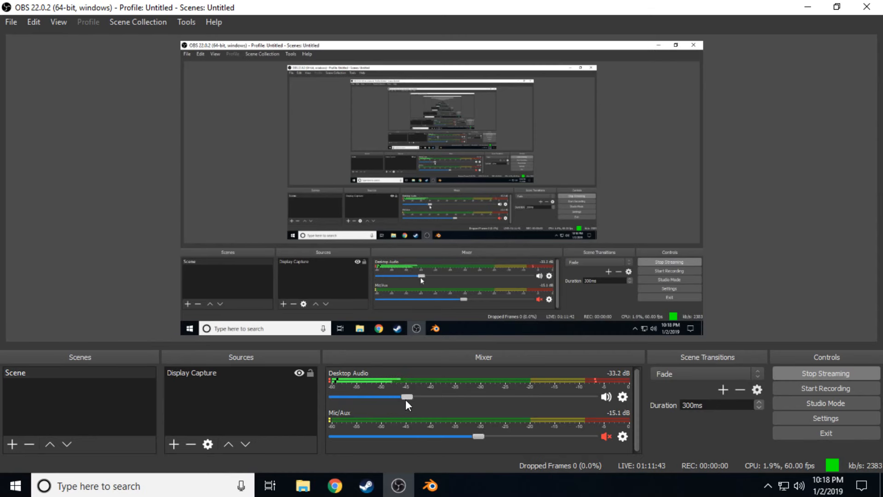
pyautogui.click(605, 436)
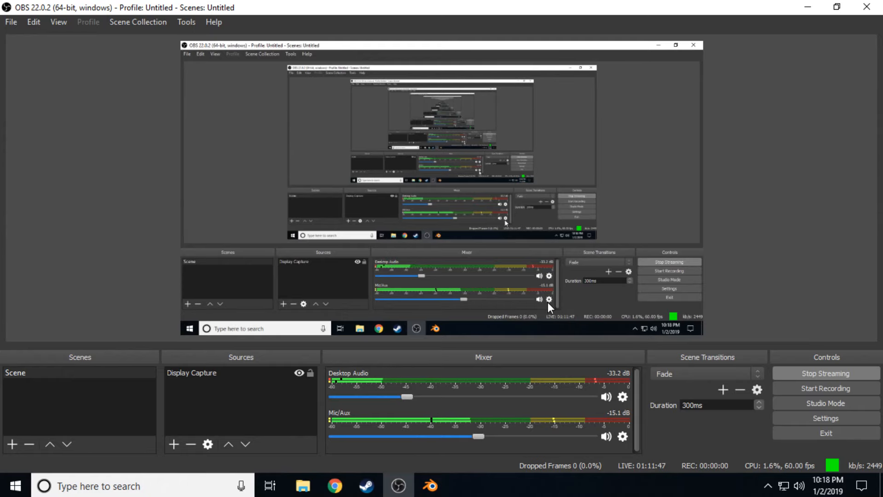
pyautogui.click(808, 7)
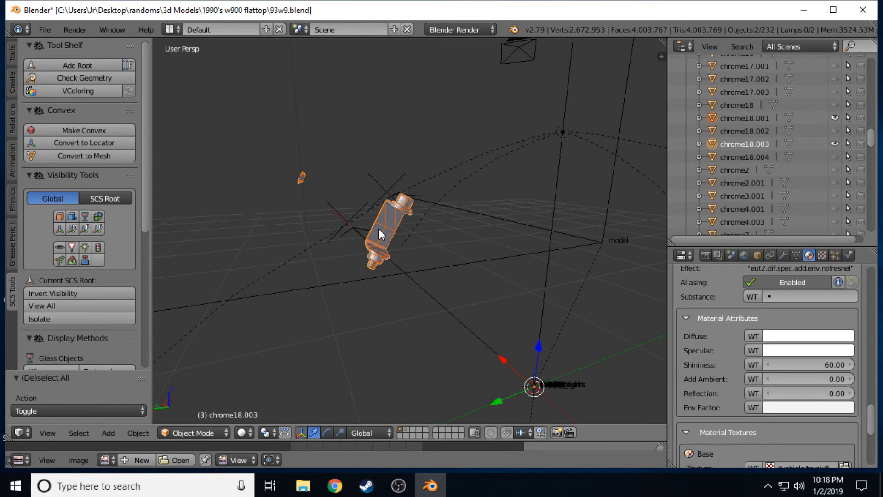
# Join chrome18.001 into chrome18.003 as a single object.
pyautogui.hotkey('ctrl', 'j')
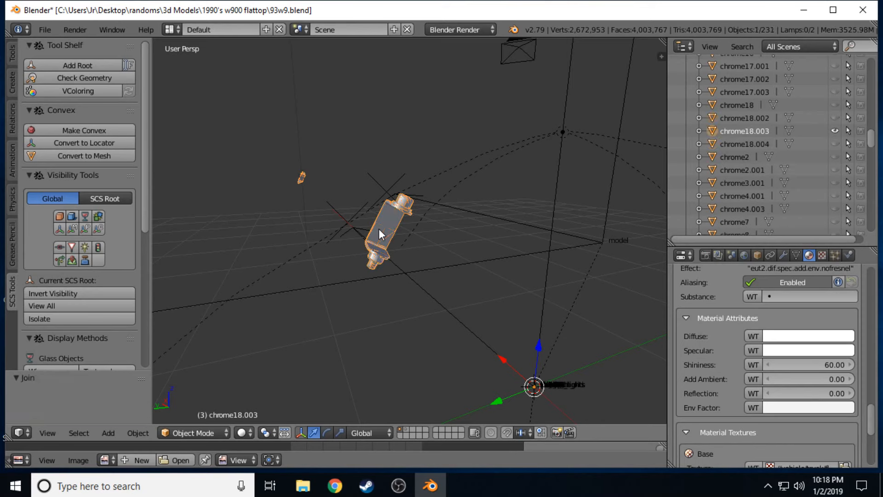
pyautogui.scroll(4, 14, 83)
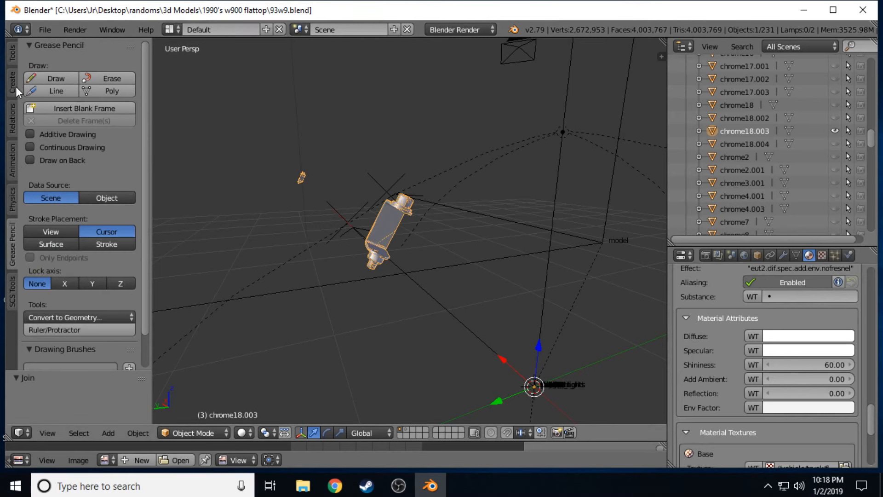
pyautogui.click(9, 58)
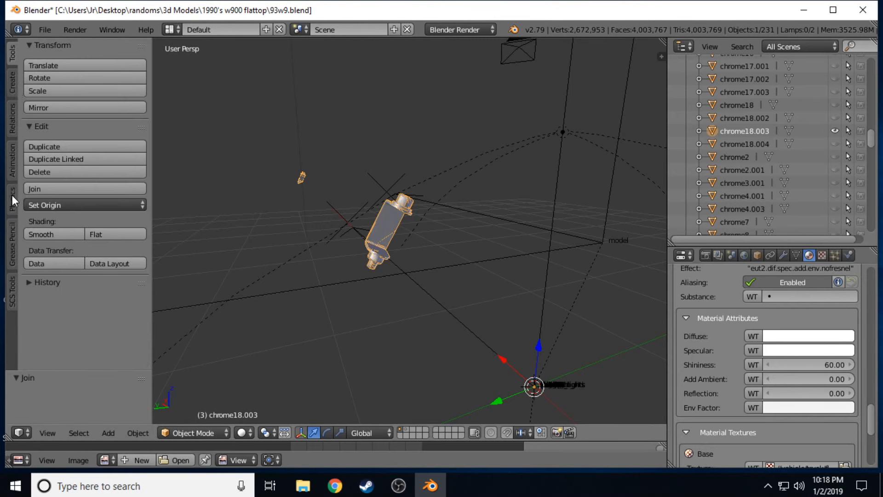
pyautogui.scroll(1, 10, 196)
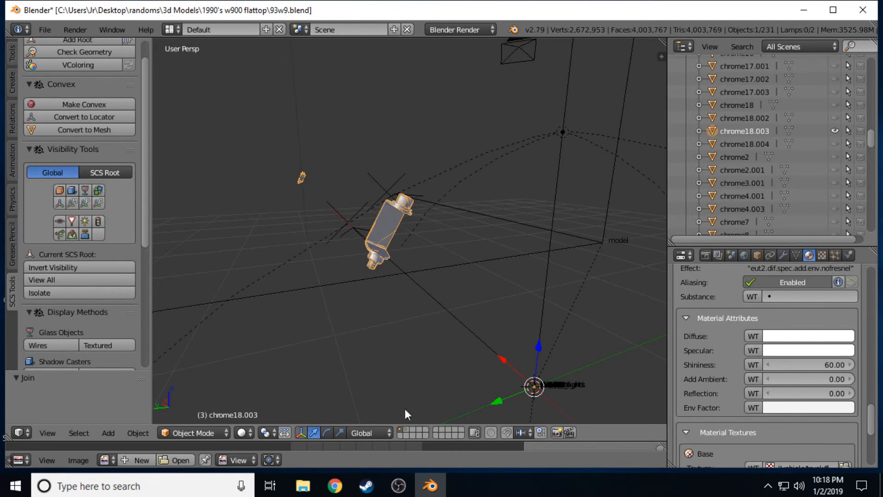
# Switch to OBS, mute Mic/Aux, raise Desktop Audio to -4.2 dB, and return to Blender.
pyautogui.click(398, 486)
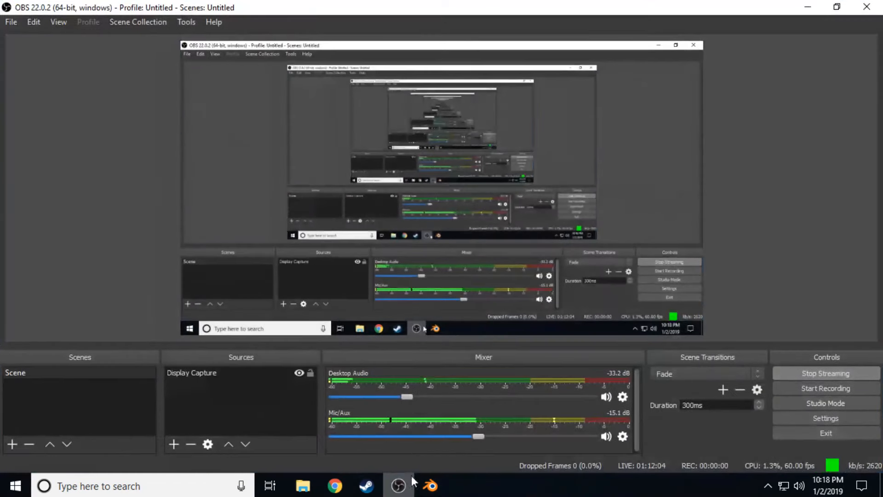
pyautogui.click(605, 436)
pyautogui.moveTo(406, 396); pyautogui.dragTo(551, 397)
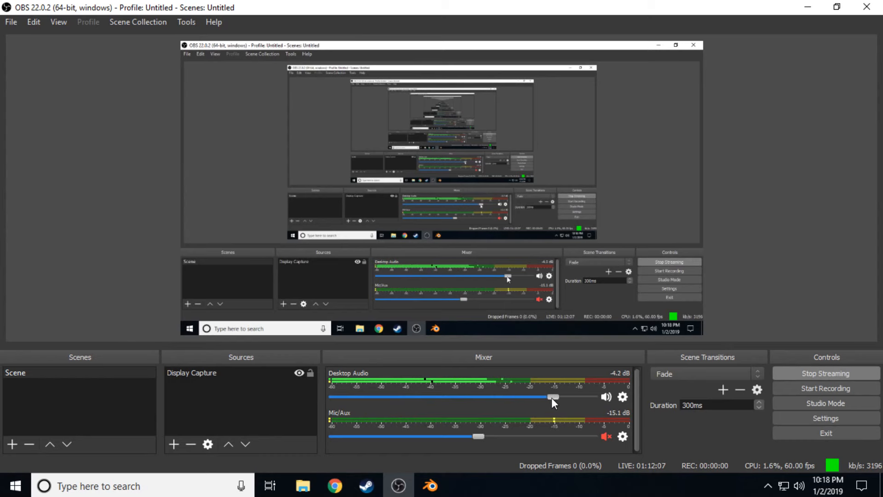
pyautogui.click(430, 485)
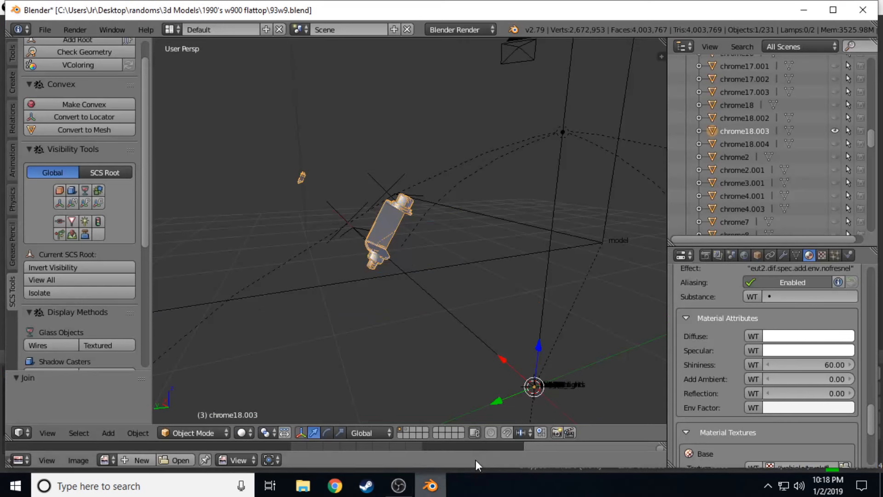
# Clear the object selection and hide the joined chrome18.003 pieces.
pyautogui.hotkey('shift', 'f')
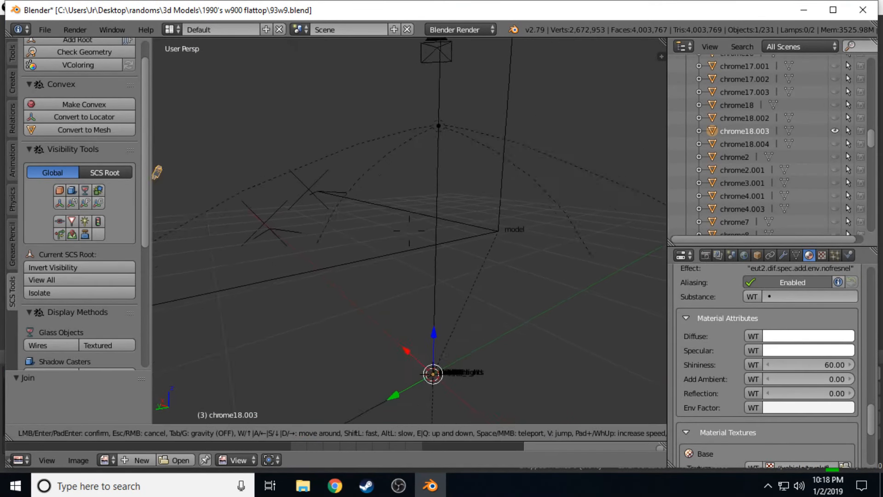
pyautogui.click(409, 230)
pyautogui.press('a')
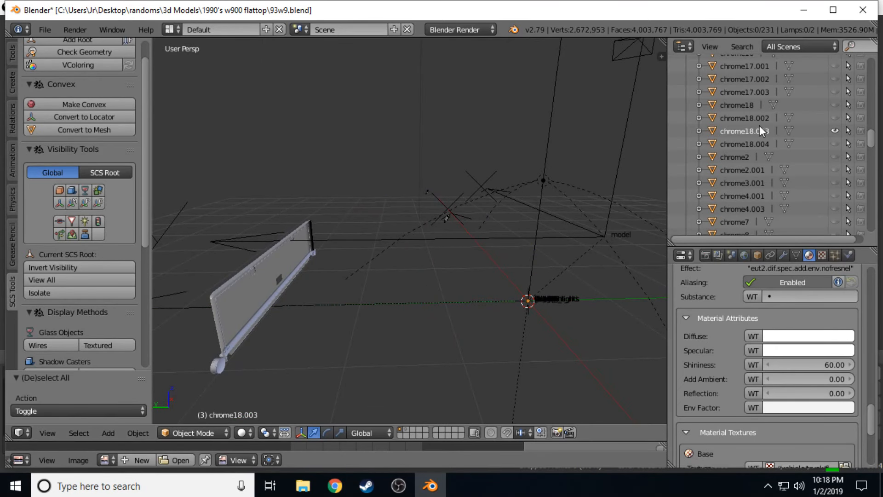
pyautogui.click(835, 131)
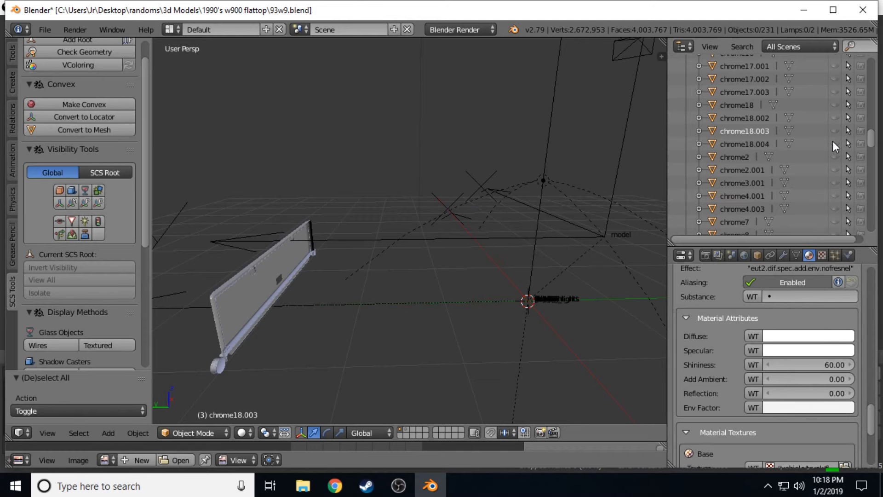
# Show and select chrome18.002 on the bumper and inspect its material attributes and textures.
pyautogui.hotkey('shift', 'f')
pyautogui.press('w')
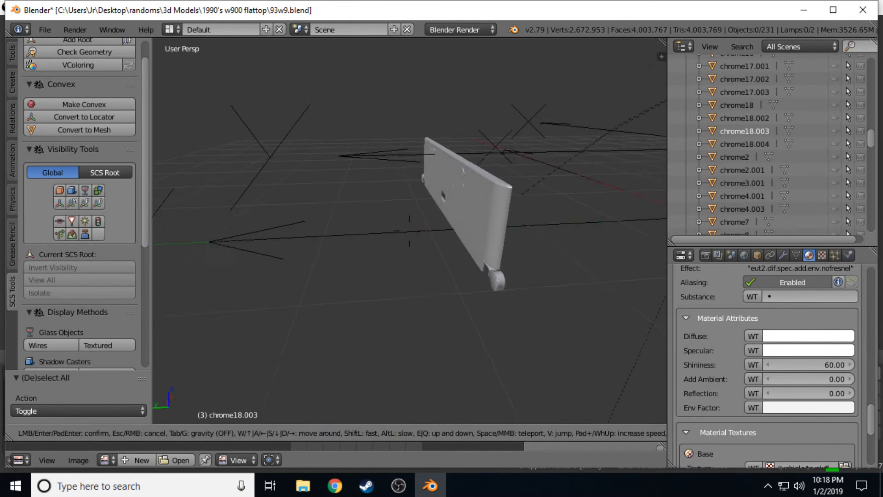
pyautogui.press('Return')
pyautogui.click(835, 118)
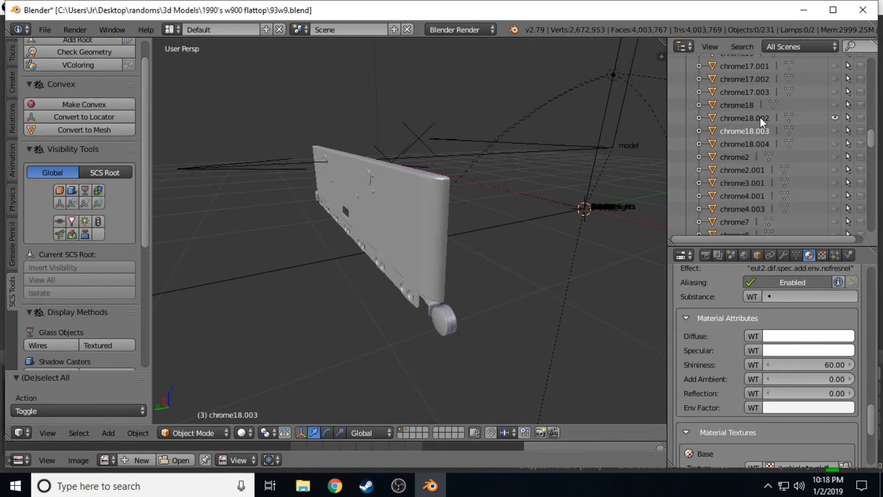
pyautogui.click(747, 118)
pyautogui.scroll(-5, 785, 346)
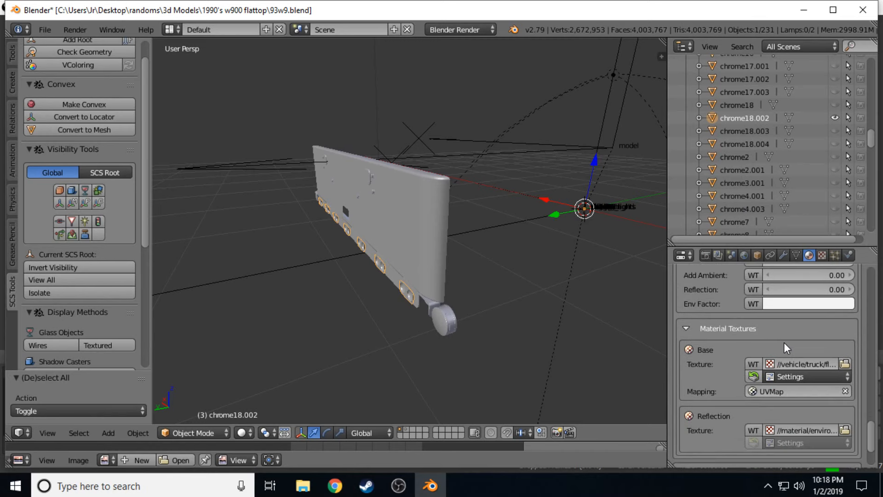
pyautogui.scroll(4, 785, 347)
pyautogui.click(836, 118)
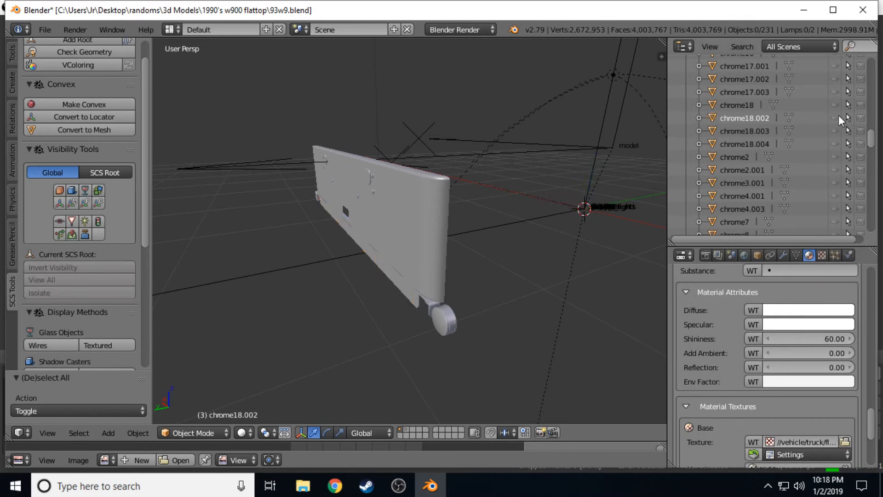
# Show chrome18.003 and chrome18.004 one at a time to check their pieces, and leave all chrome18 objects hidden.
pyautogui.click(836, 130)
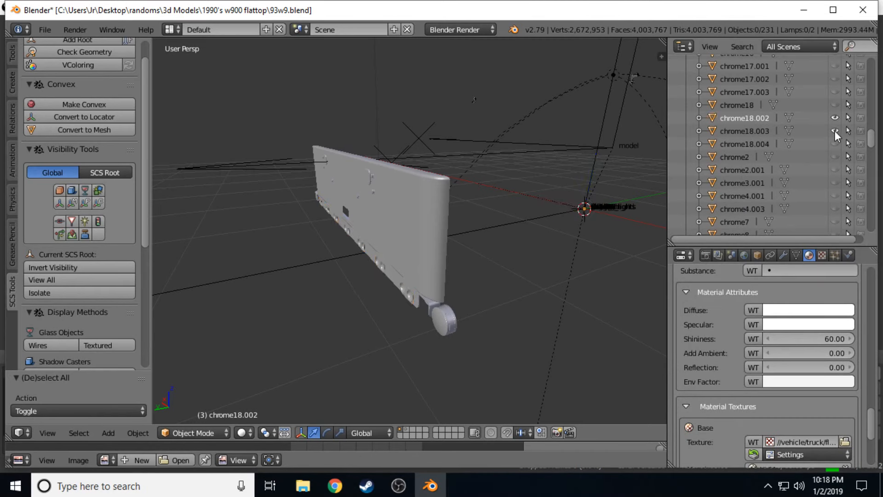
pyautogui.click(835, 132)
pyautogui.click(835, 144)
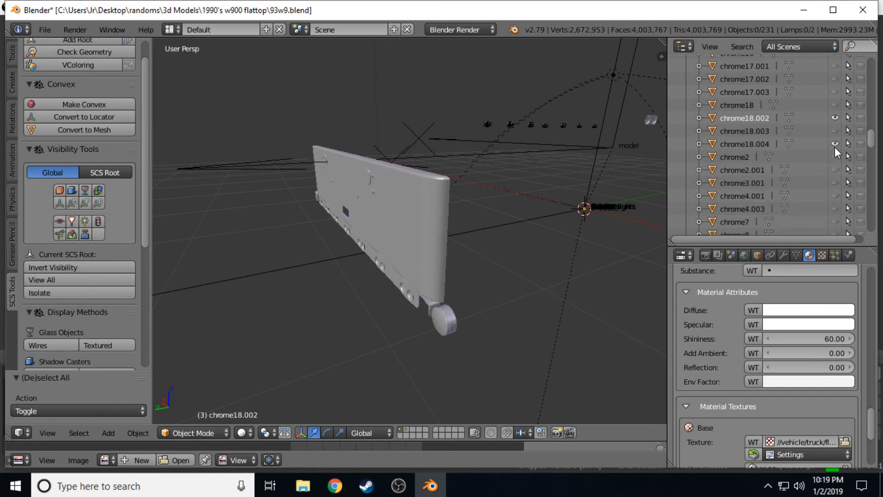
pyautogui.click(835, 144)
pyautogui.click(836, 118)
# Select and collapse the bumper root, and hide its defaultpart in the SCS Parts.
pyautogui.scroll(20, 837, 149)
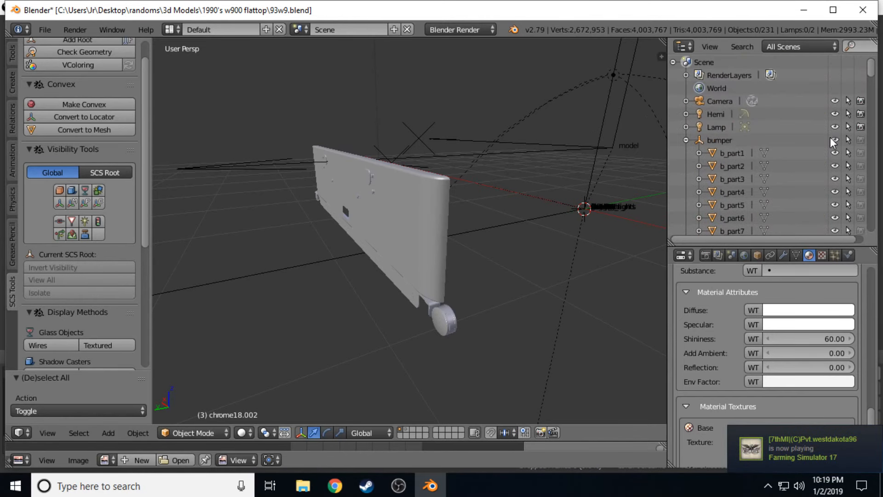
pyautogui.click(729, 141)
pyautogui.click(685, 140)
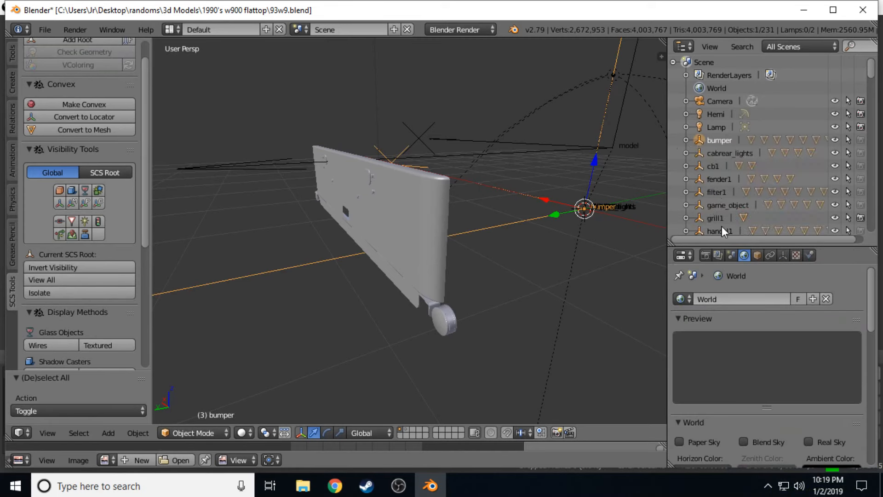
pyautogui.click(757, 255)
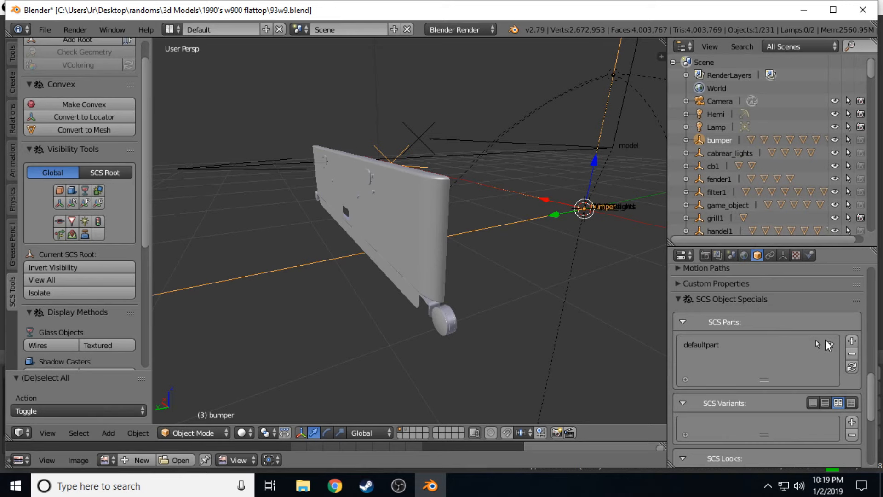
pyautogui.click(830, 344)
# Unhide chrome4.003 under the truck root and examine its pieces from several sides.
pyautogui.hotkey('shift', 'f')
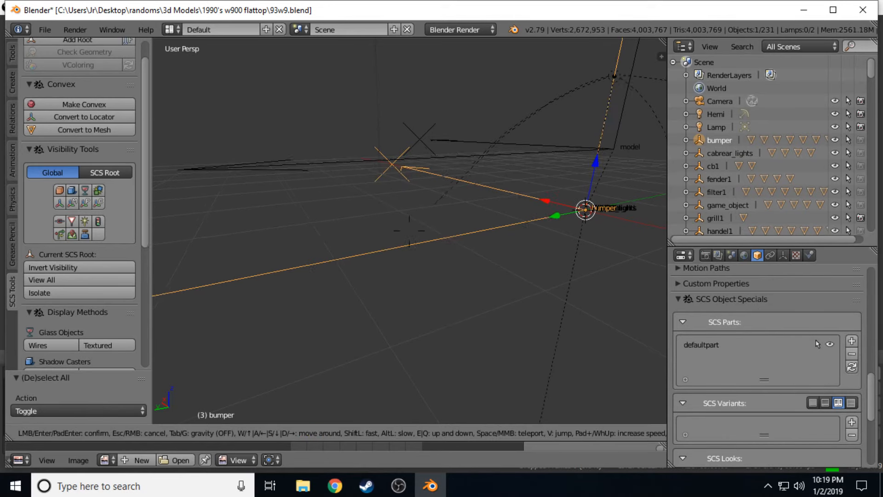
pyautogui.press('s')
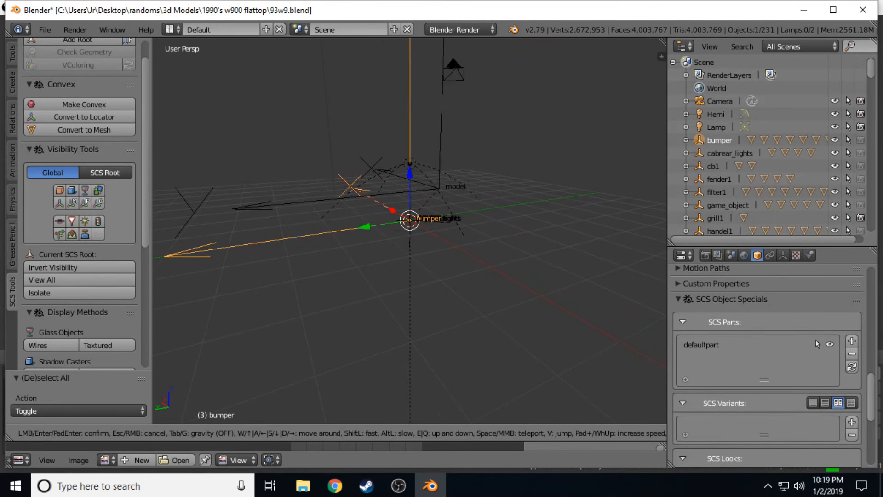
pyautogui.click(410, 231)
pyautogui.scroll(-15, 719, 166)
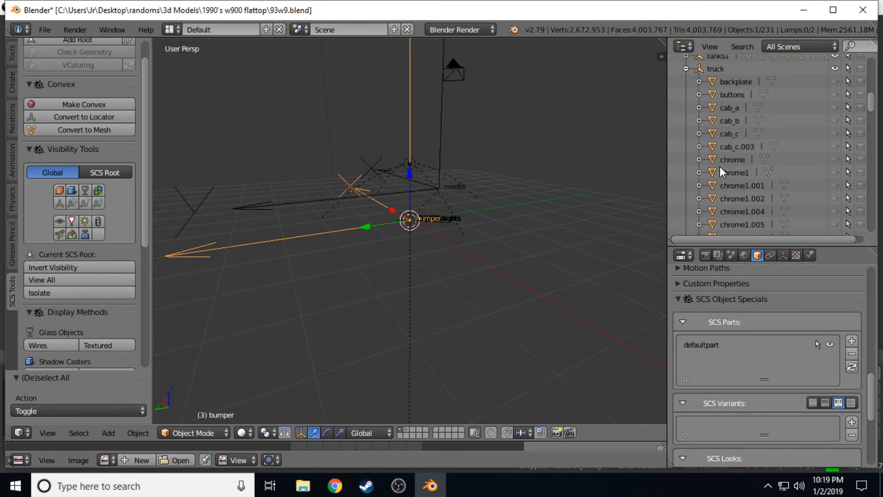
pyautogui.scroll(-5, 719, 166)
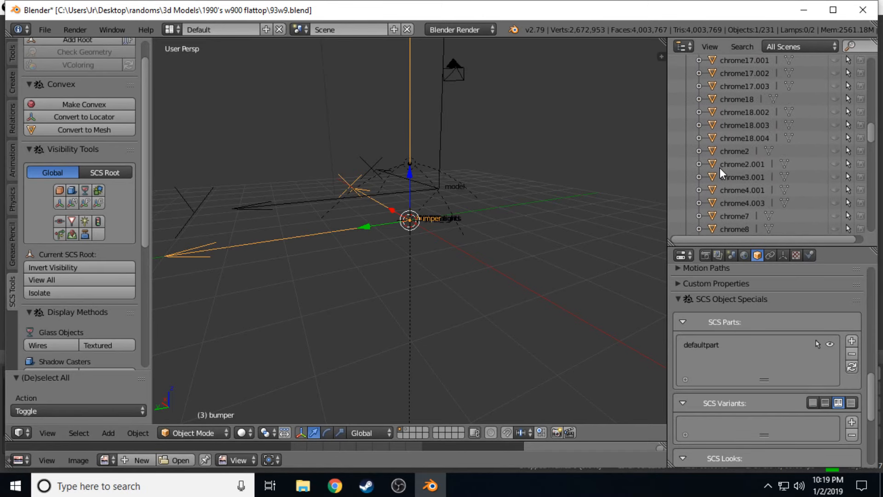
pyautogui.click(833, 203)
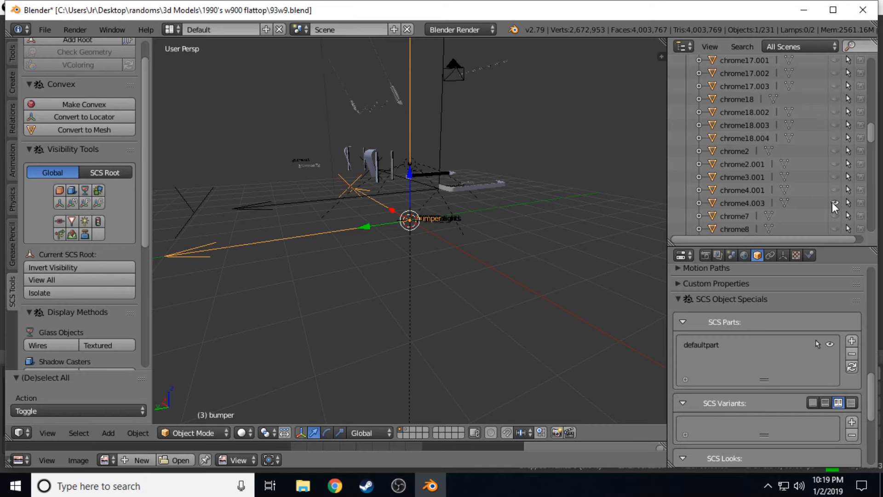
pyautogui.hotkey('shift', 'f')
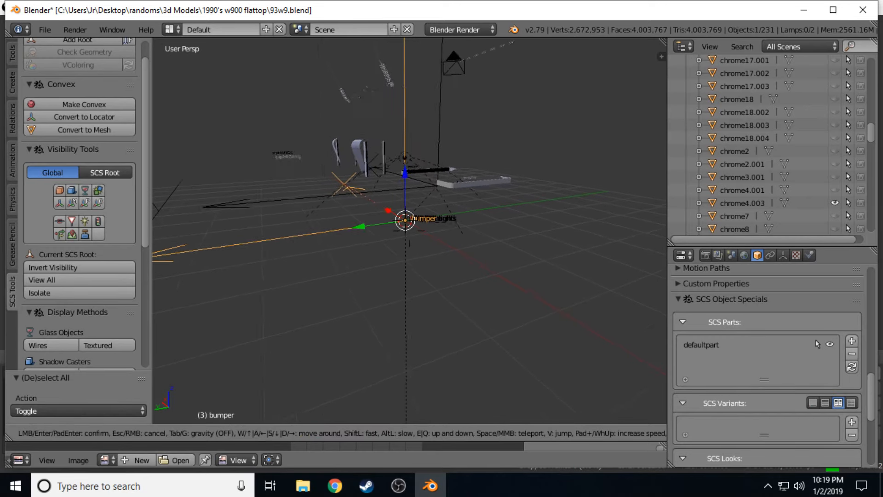
pyautogui.press('w')
pyautogui.press('d')
pyautogui.press('s')
pyautogui.press('a')
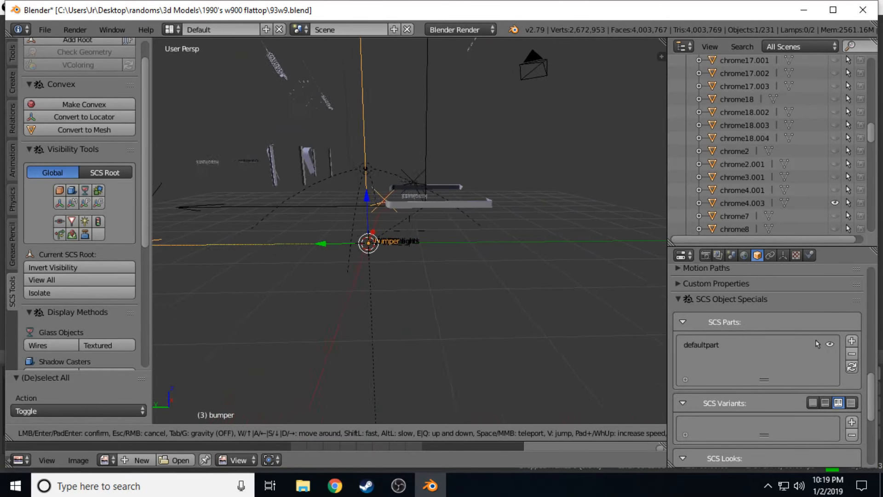
pyautogui.press('w')
pyautogui.press('s')
pyautogui.press('e')
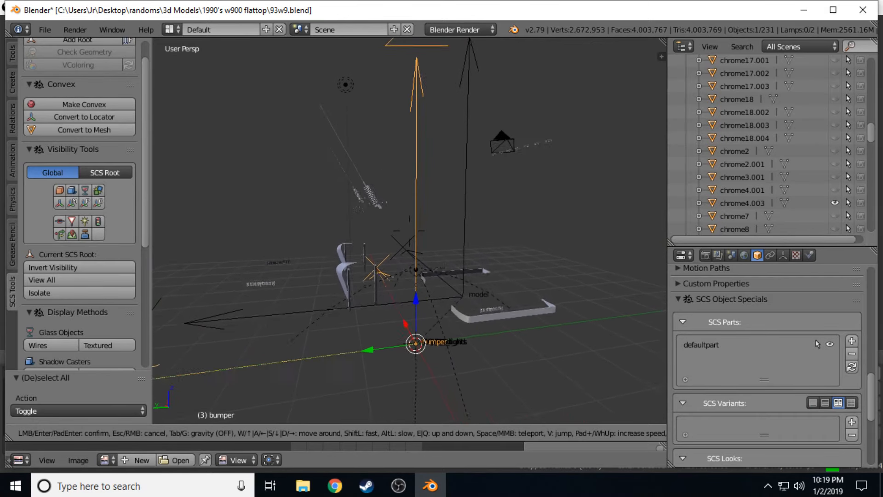
pyautogui.press('w')
pyautogui.press('d')
pyautogui.press('w')
pyautogui.press('a')
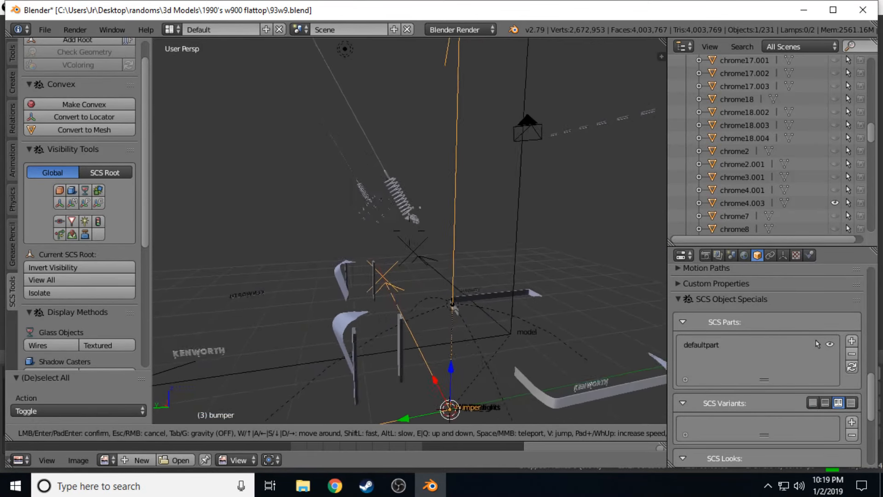
pyautogui.press('w')
pyautogui.press('w')
pyautogui.press('a')
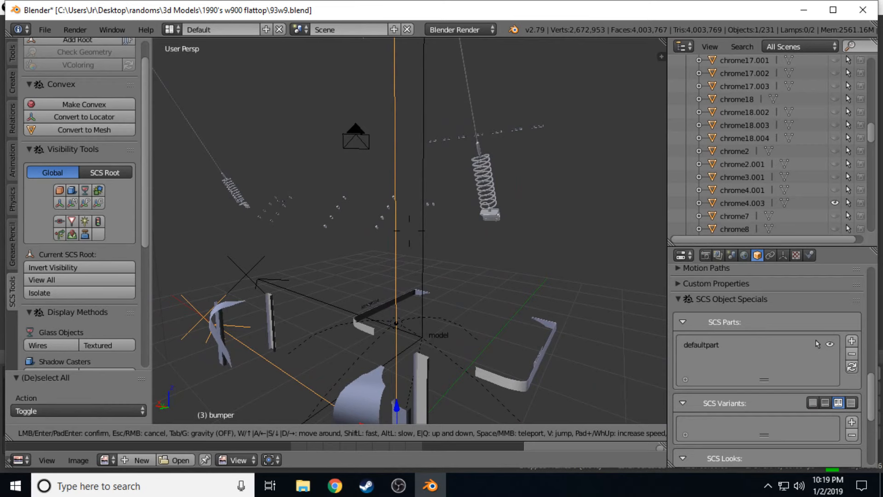
pyautogui.click(410, 230)
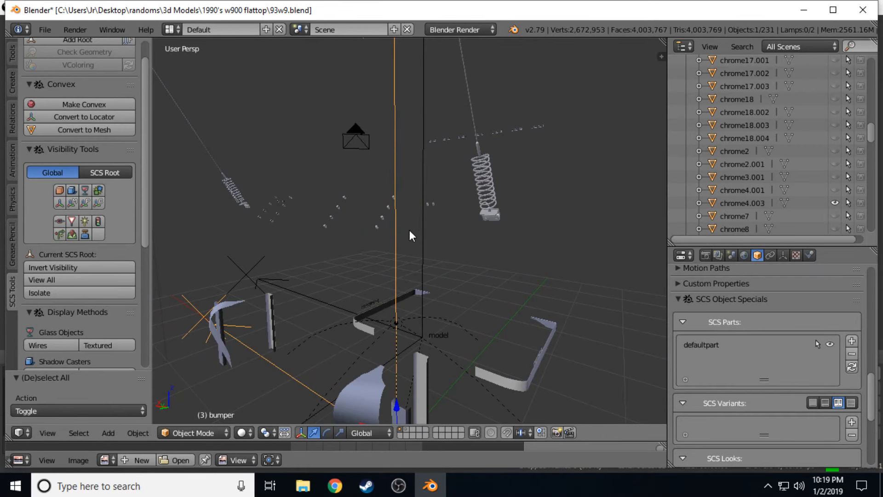
# Separate the scattered small pieces between the two antennas from the chrome4.003 mesh into their own object.
pyautogui.rightClick(381, 218)
pyautogui.press('Tab')
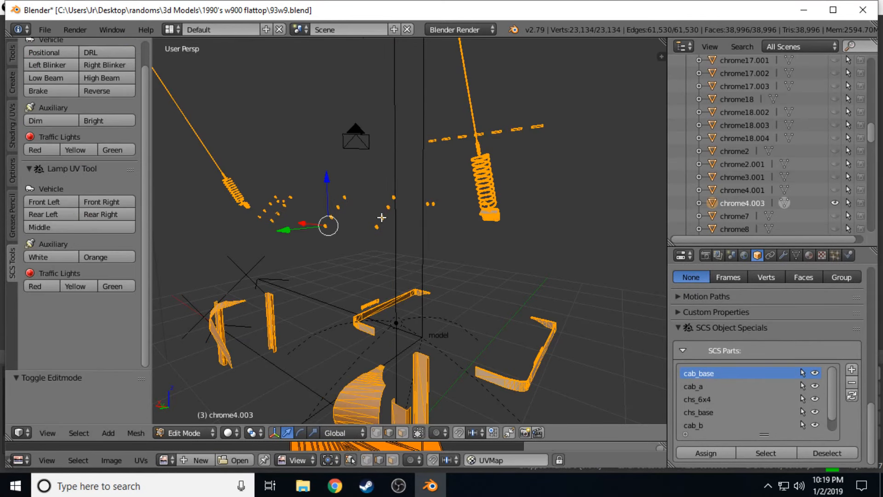
pyautogui.press('a')
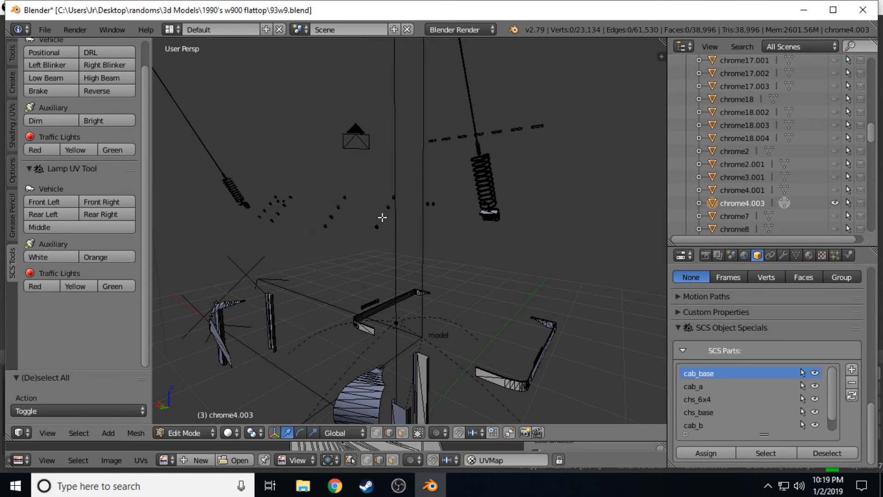
pyautogui.press('z')
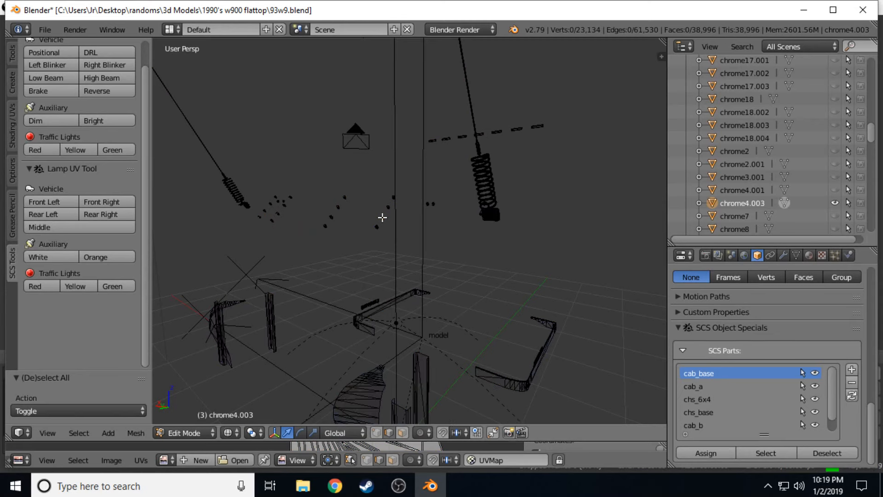
pyautogui.press('c')
pyautogui.moveTo(391, 217)
pyautogui.mouseDown()
pyautogui.moveTo(421, 205)
pyautogui.moveTo(284, 216)
pyautogui.mouseUp()
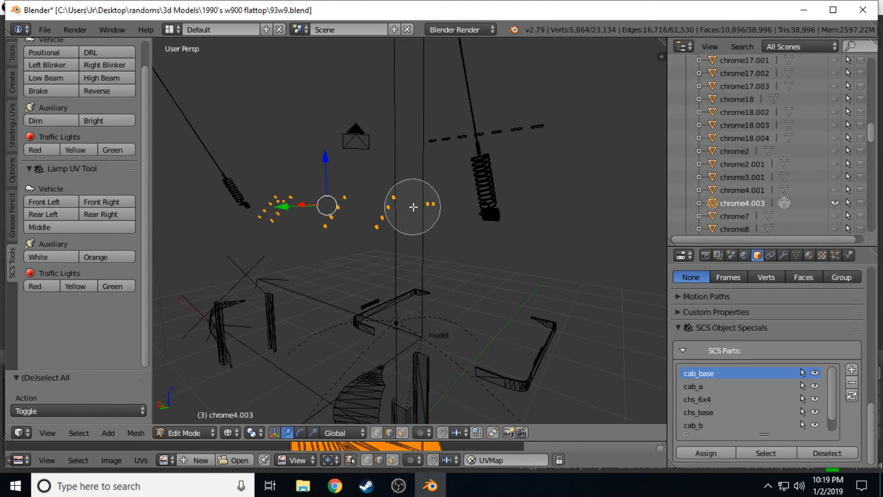
pyautogui.rightClick(370, 214)
pyautogui.press('p')
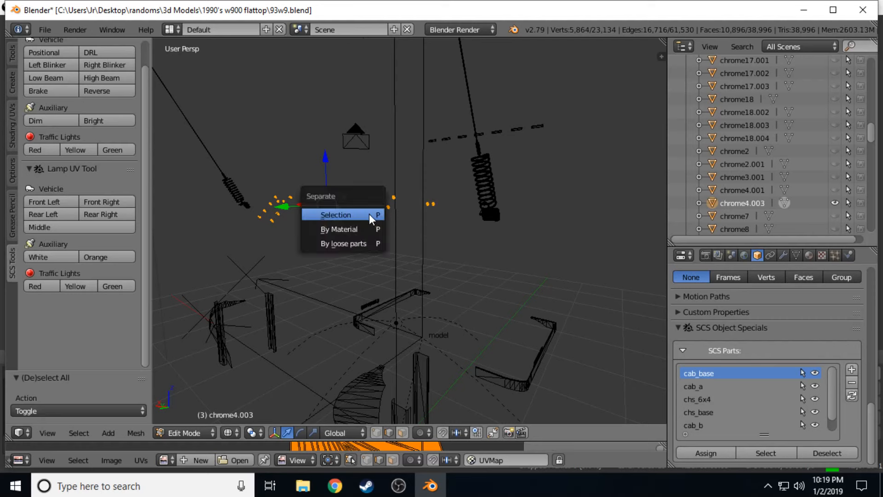
pyautogui.click(366, 213)
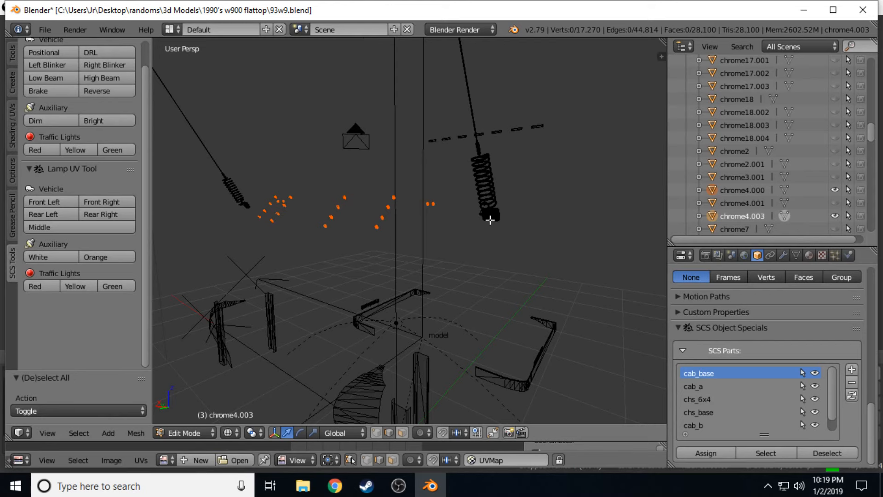
# Separate both antennas with their spring bases from the chrome4.003 mesh into another object.
pyautogui.press('c')
pyautogui.moveTo(490, 220)
pyautogui.mouseDown()
pyautogui.moveTo(465, 79)
pyautogui.moveTo(474, 159)
pyautogui.mouseUp()
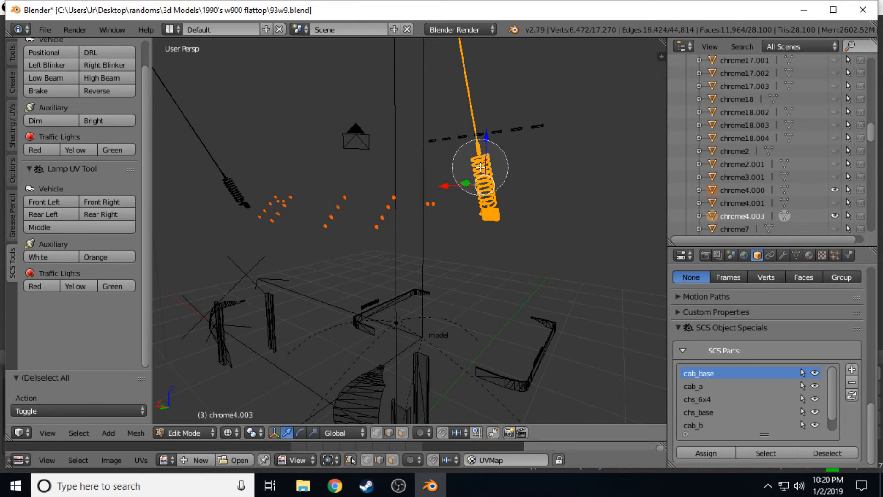
pyautogui.rightClick(480, 167)
pyautogui.hotkey('shift', 'f')
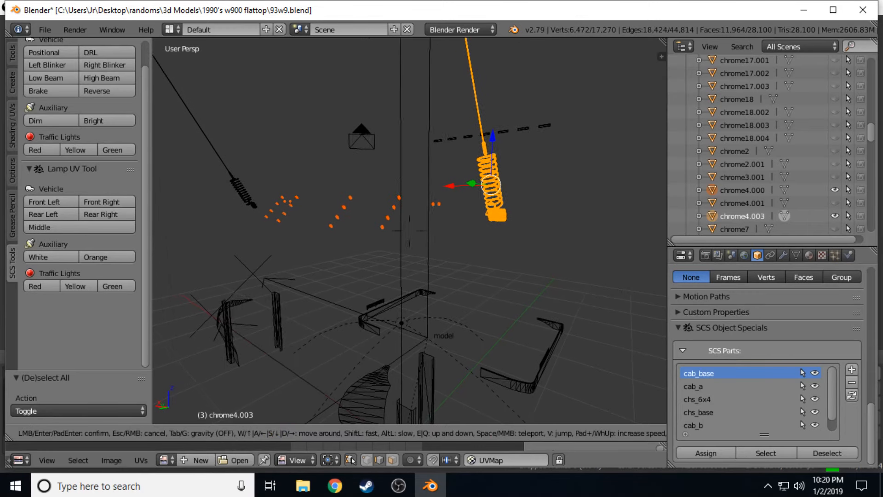
pyautogui.press('s')
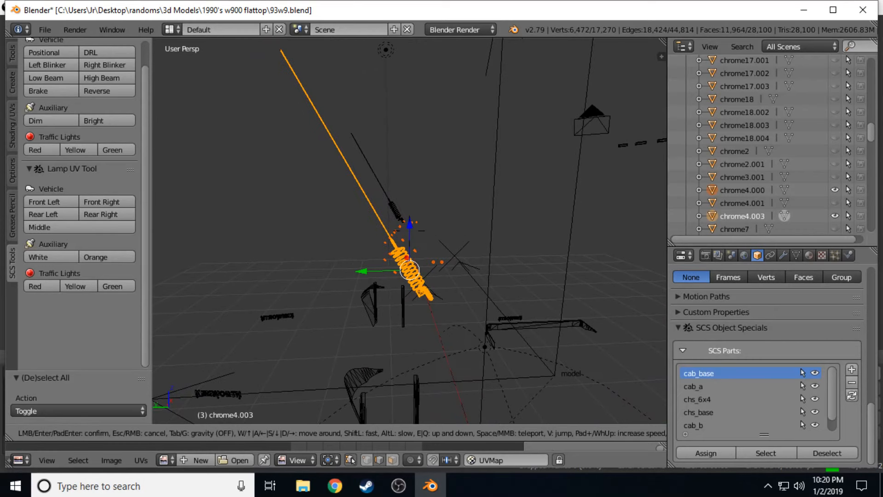
pyautogui.click(409, 231)
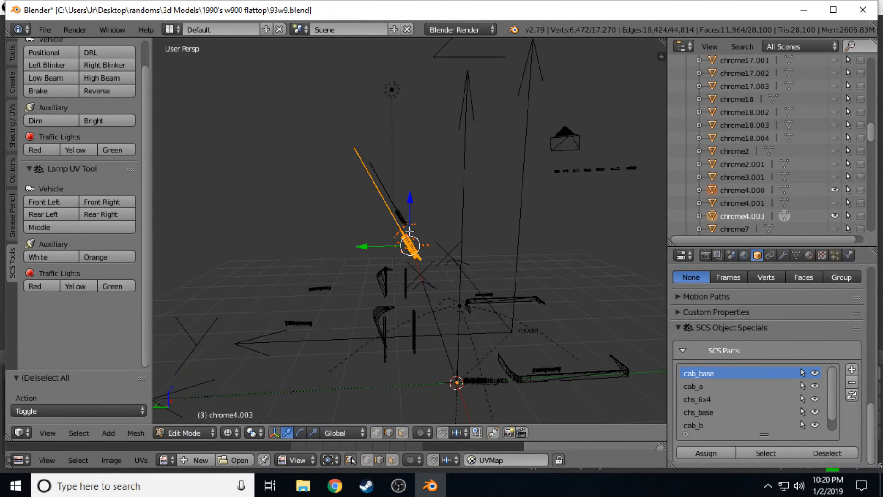
pyautogui.press('c')
pyautogui.moveTo(357, 157); pyautogui.dragTo(413, 229)
pyautogui.rightClick(415, 214)
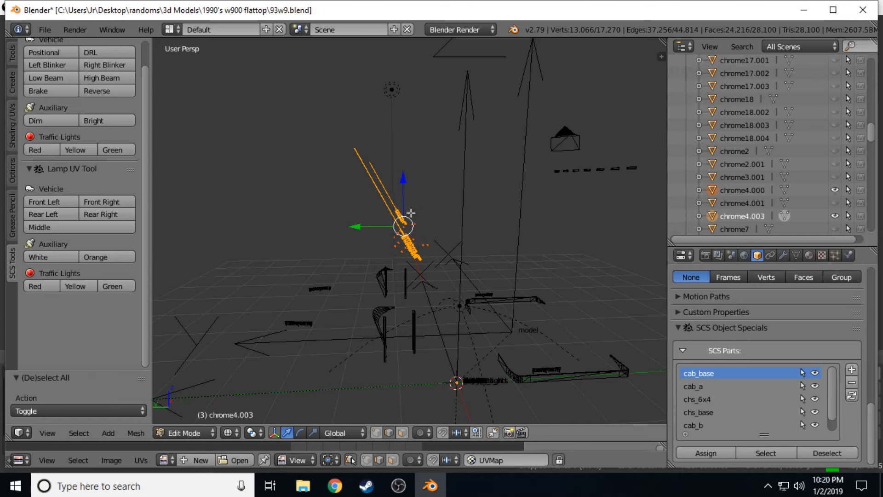
pyautogui.press('p')
pyautogui.click(395, 219)
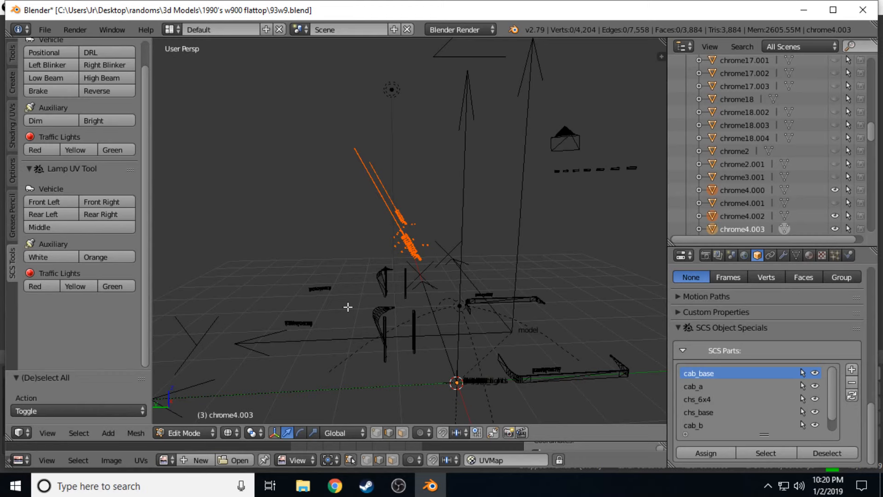
# Separate the row of small rectangular pieces from the chrome4.003 mesh into their own object.
pyautogui.hotkey('shift', 'f')
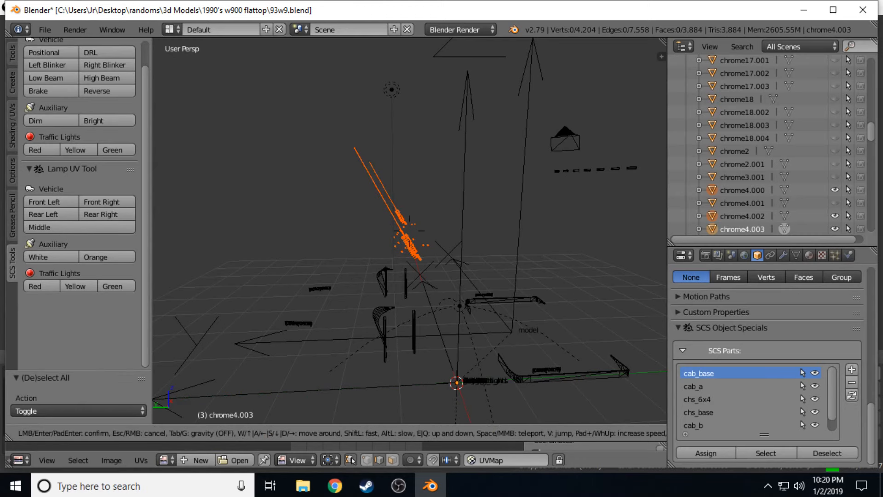
pyautogui.press('w')
pyautogui.press('d')
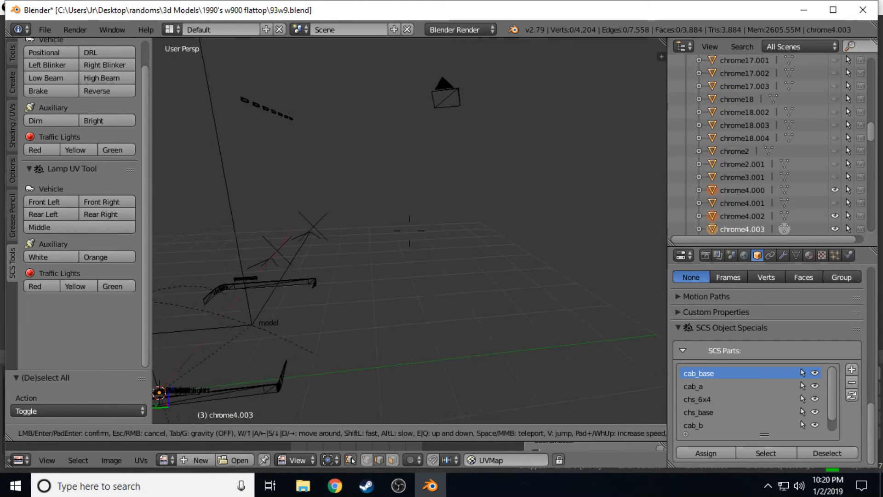
pyautogui.press('w')
pyautogui.click(409, 231)
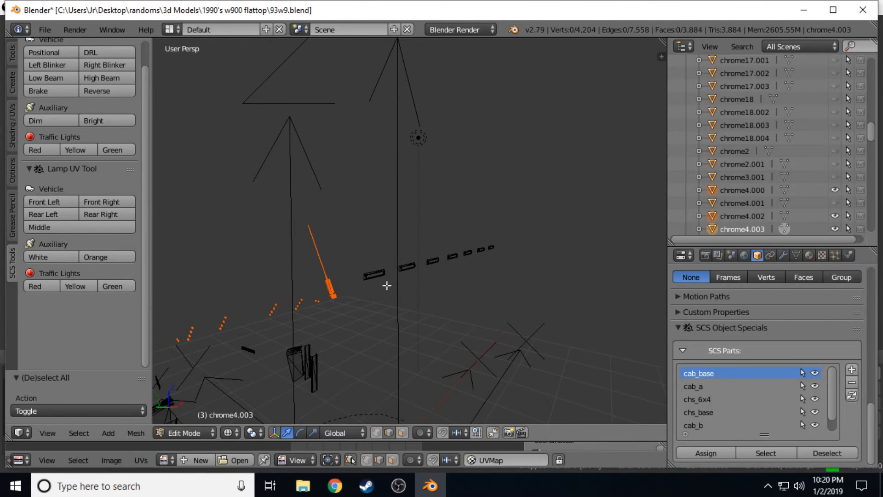
pyautogui.press('c')
pyautogui.moveTo(374, 296)
pyautogui.mouseDown()
pyautogui.moveTo(364, 282)
pyautogui.moveTo(521, 251)
pyautogui.mouseUp()
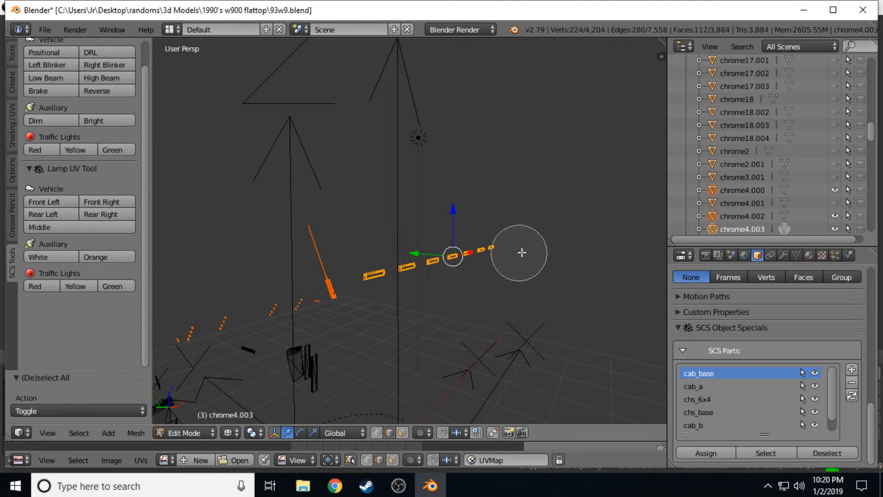
pyautogui.press('Escape')
pyautogui.press('p')
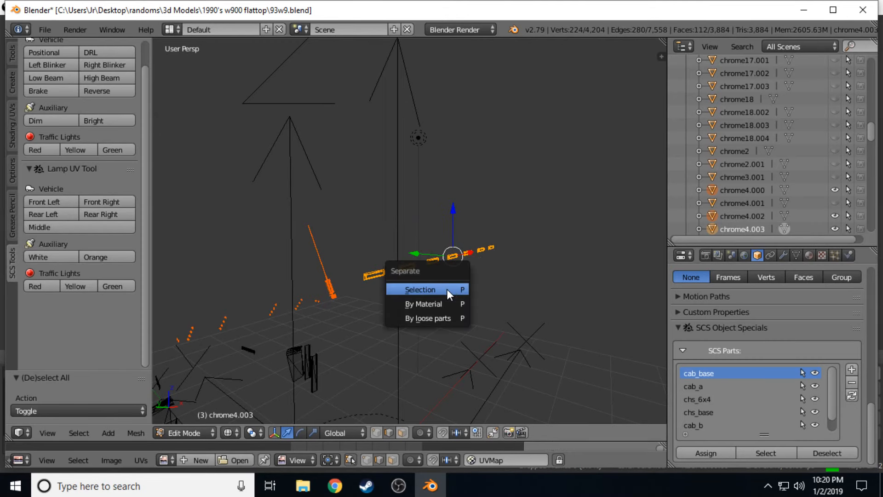
pyautogui.click(447, 289)
# Select the linked pieces that form the two curved trim bands below the KENWORTH lettering in chrome4.003.
pyautogui.hotkey('shift', 'f')
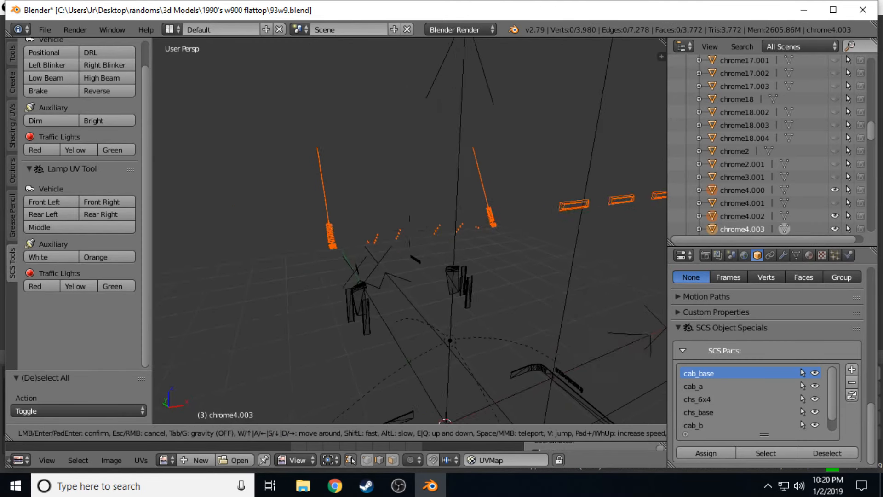
pyautogui.press('w')
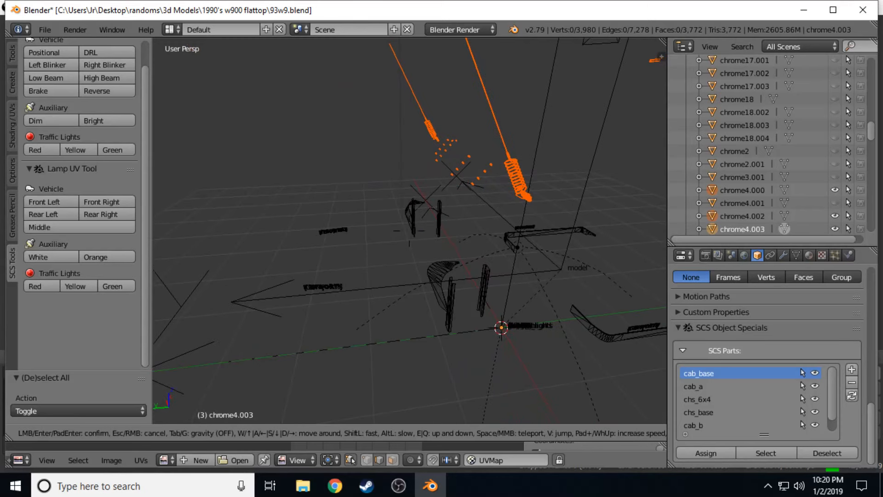
pyautogui.press('q')
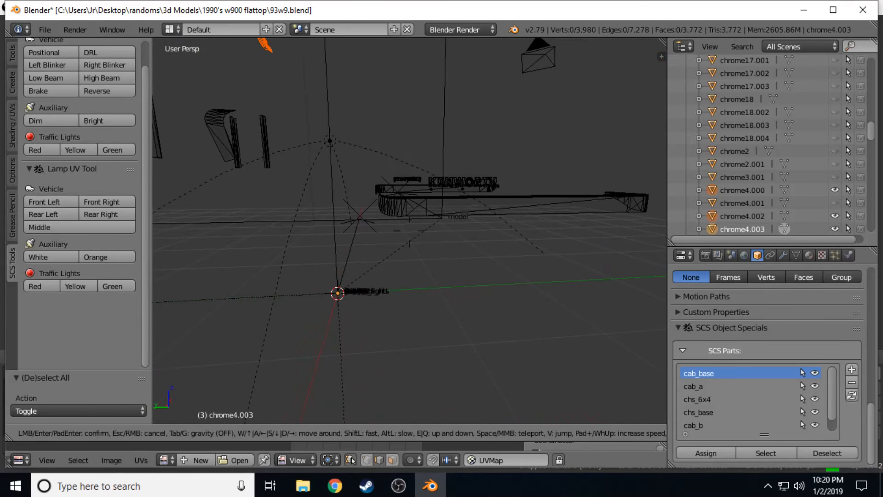
pyautogui.click(410, 231)
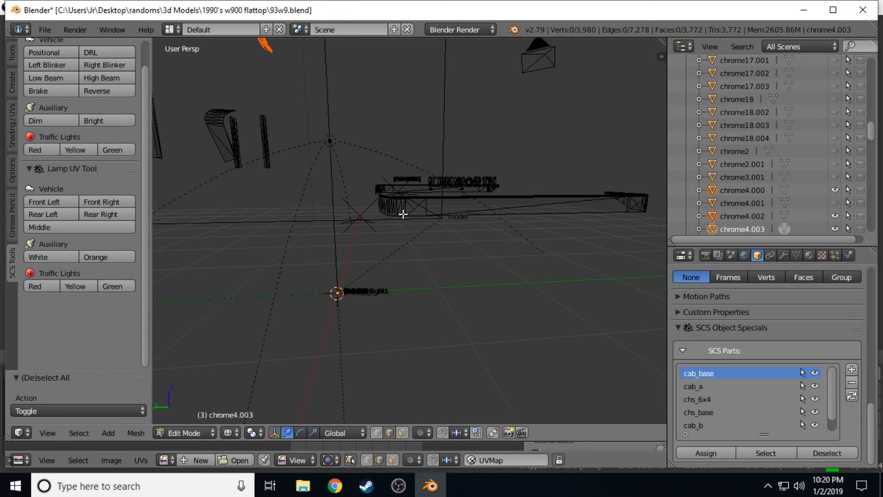
pyautogui.press('l')
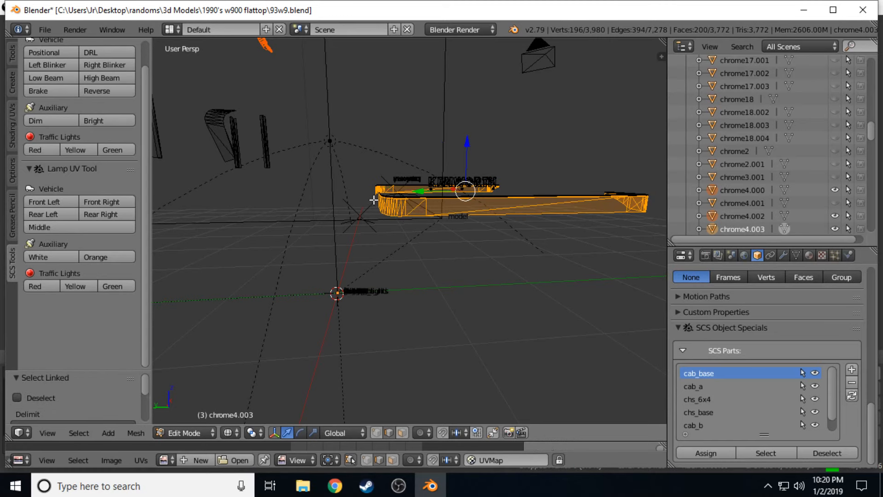
pyautogui.press('l')
pyautogui.press('l')
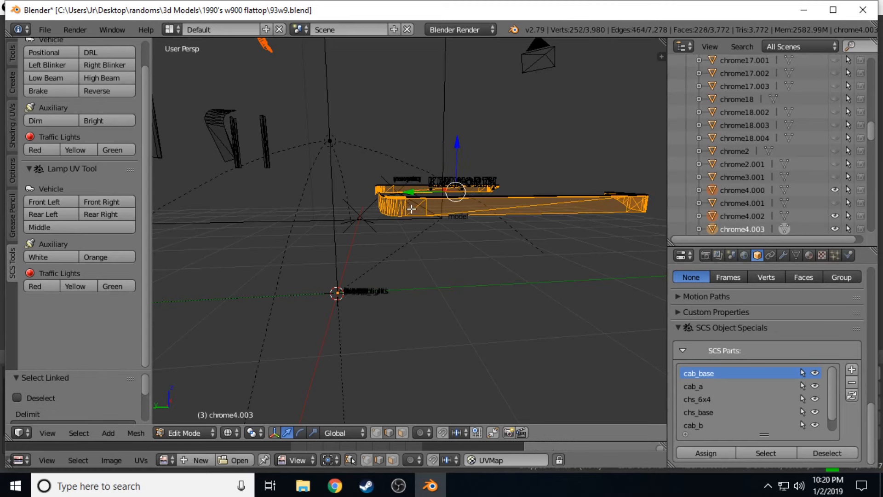
pyautogui.press('l')
pyautogui.press('l')
pyautogui.press('l')
pyautogui.press('l')
pyautogui.press('l')
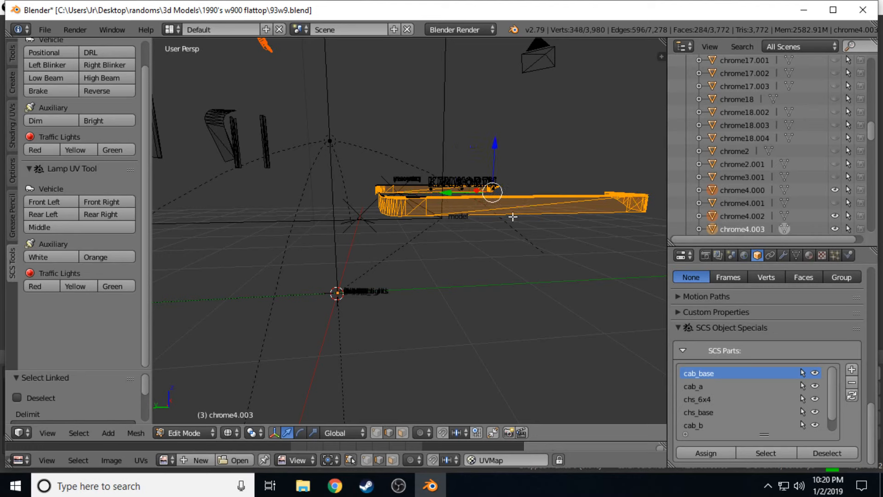
pyautogui.press('l')
pyautogui.press('l')
pyautogui.press('l')
pyautogui.press('l')
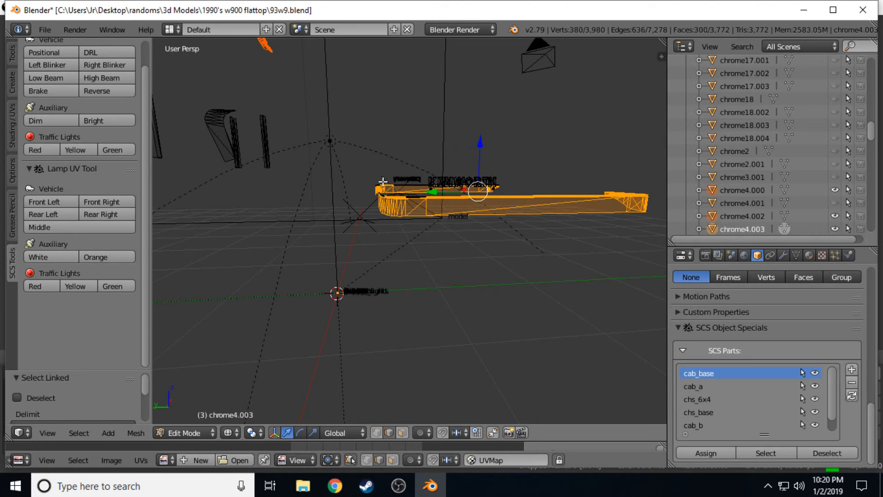
pyautogui.press('l')
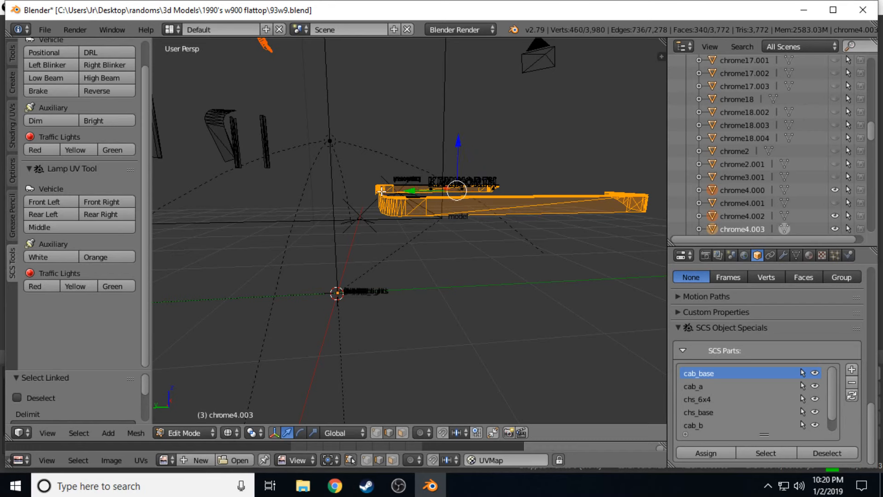
# Circle-select the missing geometry around the bands' rounded corner, keeping the nearby lettering out of the selection.
pyautogui.press('c')
pyautogui.click(381, 194)
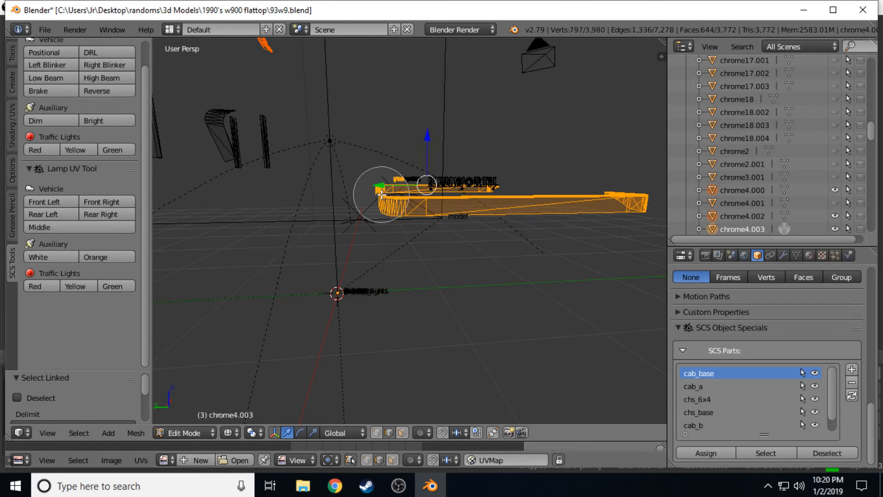
pyautogui.middleClick(381, 195)
pyautogui.click(368, 202)
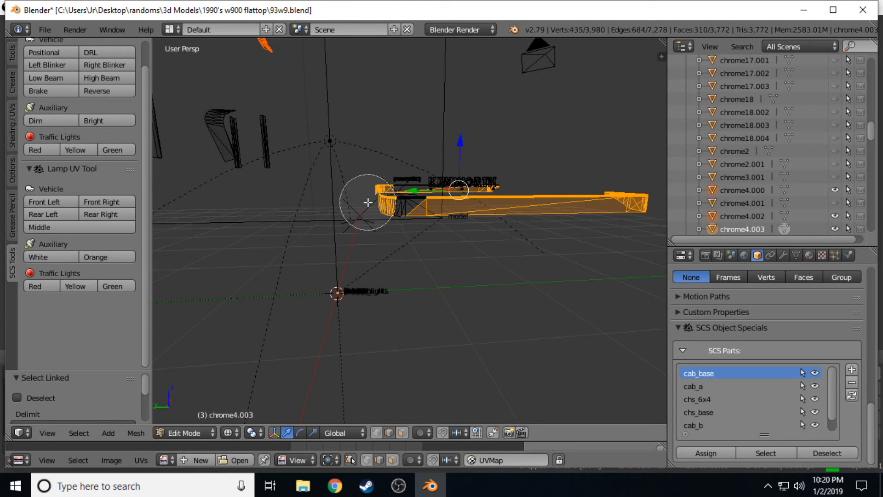
pyautogui.click(400, 220)
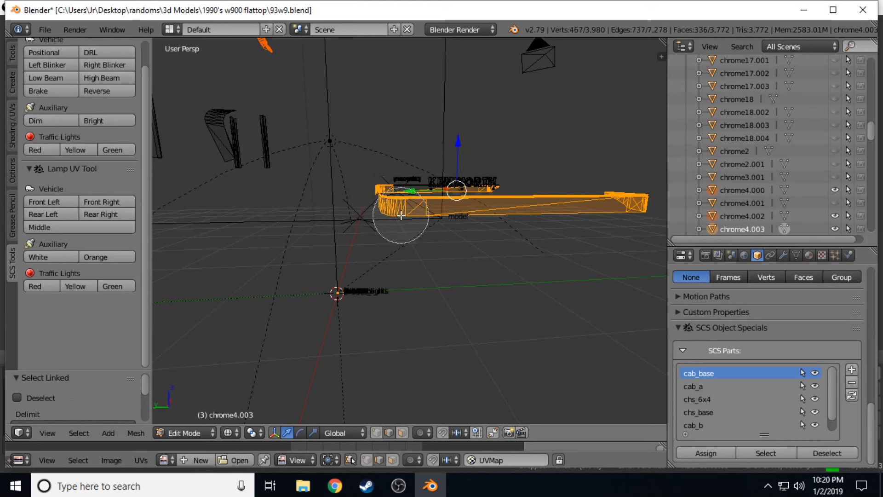
pyautogui.click(401, 213)
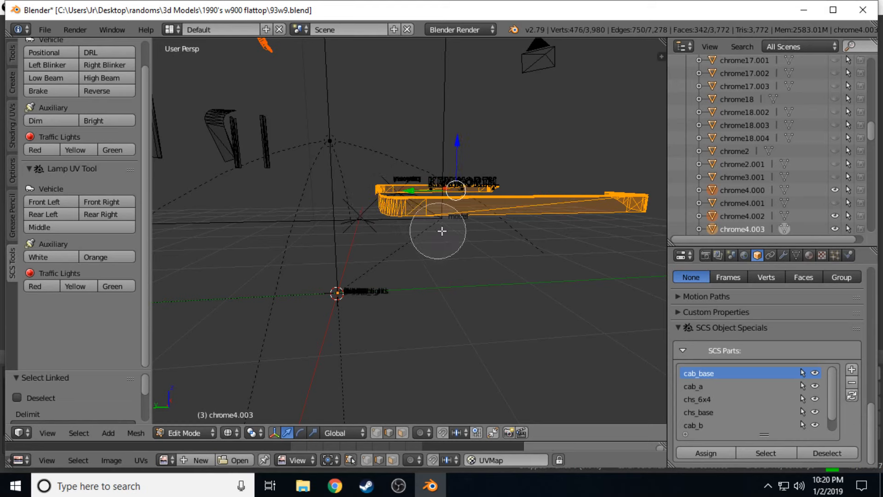
pyautogui.rightClick(567, 212)
# Add the unselected narrow strips along the upper edge of the curved band to the selection.
pyautogui.hotkey('shift', 'f')
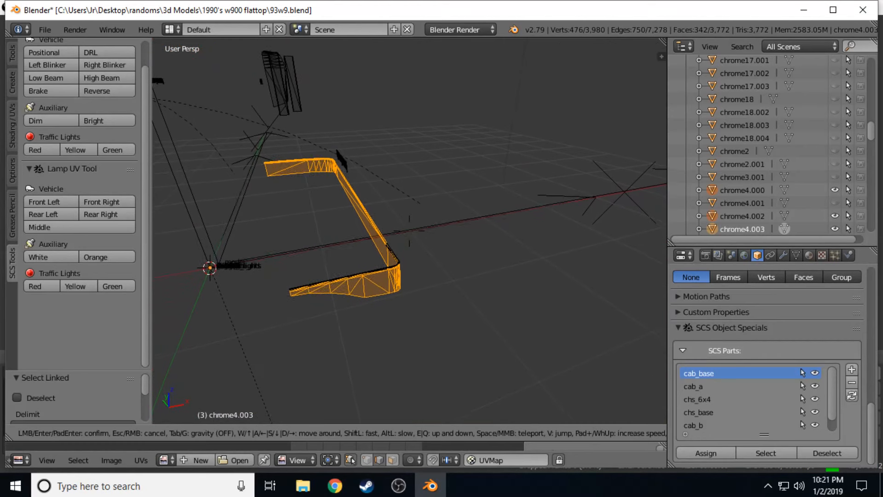
pyautogui.click(410, 230)
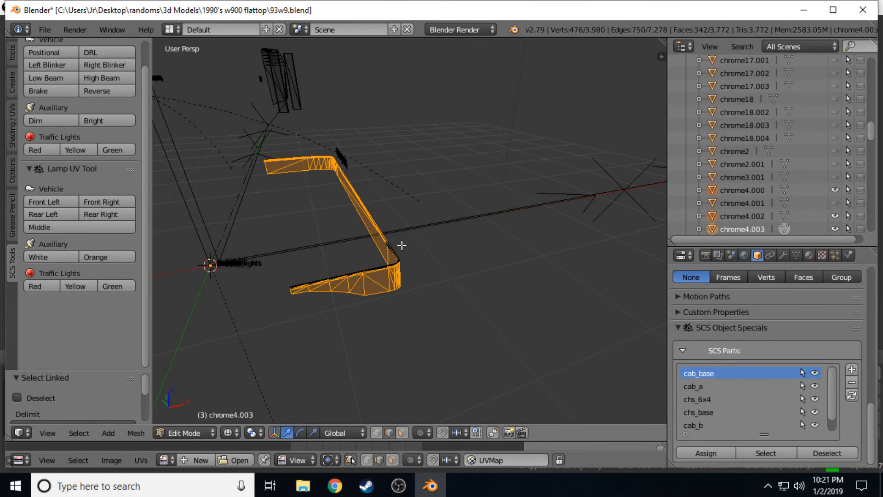
pyautogui.press('c')
pyautogui.moveTo(400, 244); pyautogui.dragTo(321, 290)
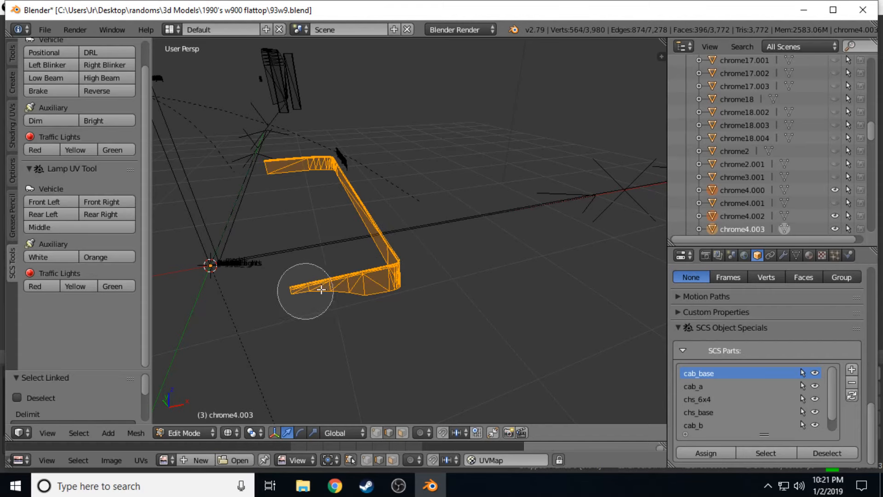
pyautogui.rightClick(382, 271)
# Check the selected curved bands from several sides and separate them from chrome4.003 into their own object.
pyautogui.hotkey('shift', 'f')
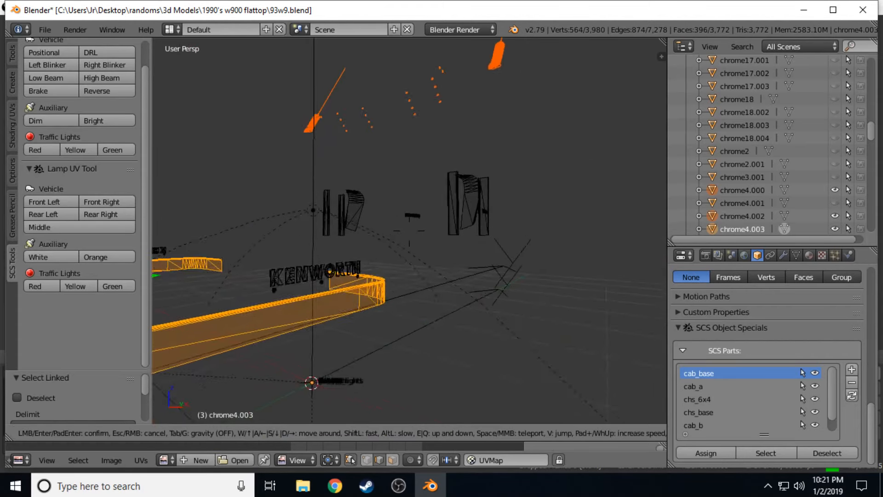
pyautogui.press('d')
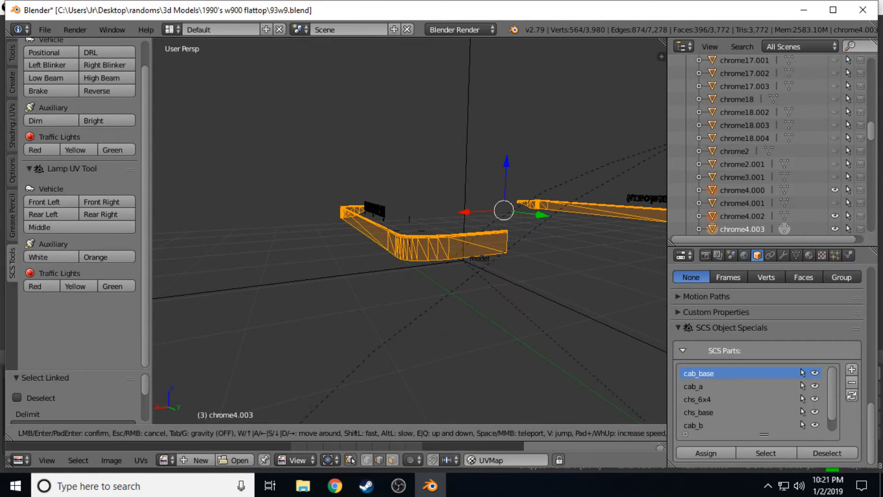
pyautogui.press('w')
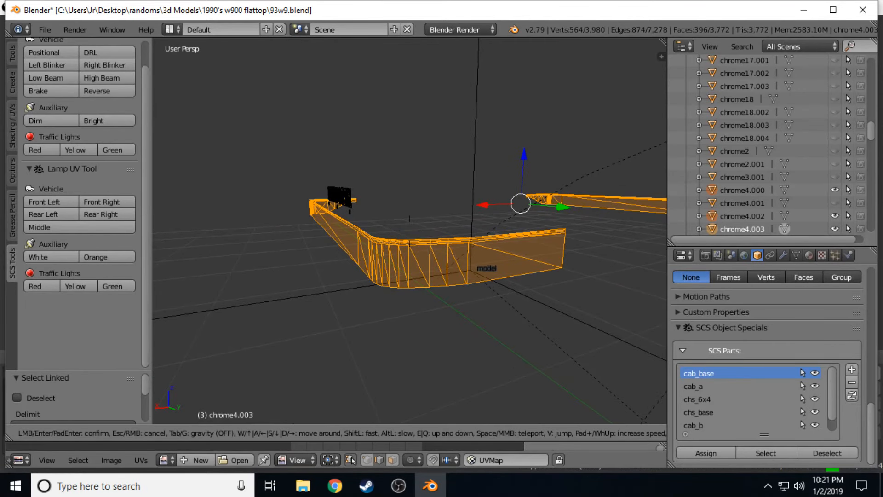
pyautogui.press('a')
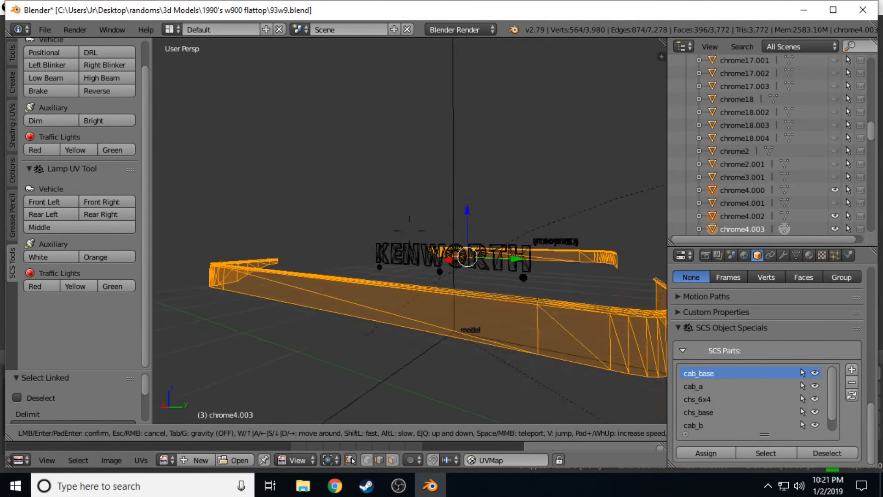
pyautogui.press('s')
pyautogui.click(410, 231)
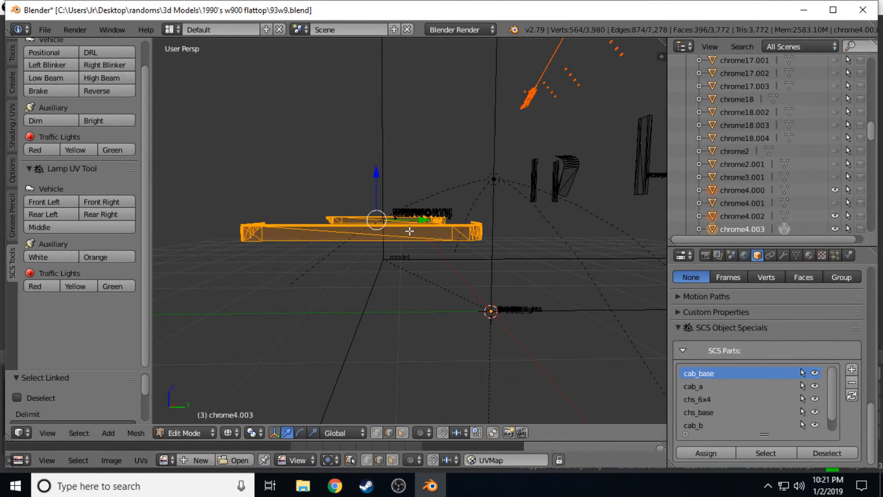
pyautogui.press('p')
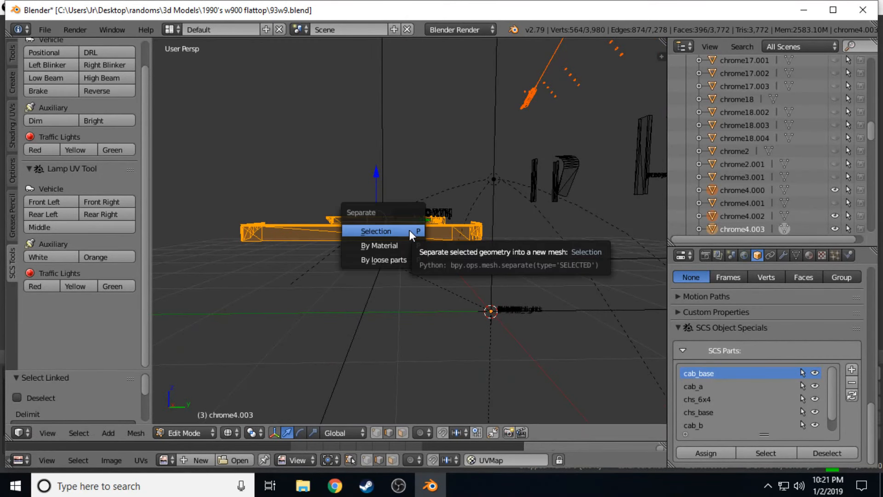
pyautogui.click(409, 230)
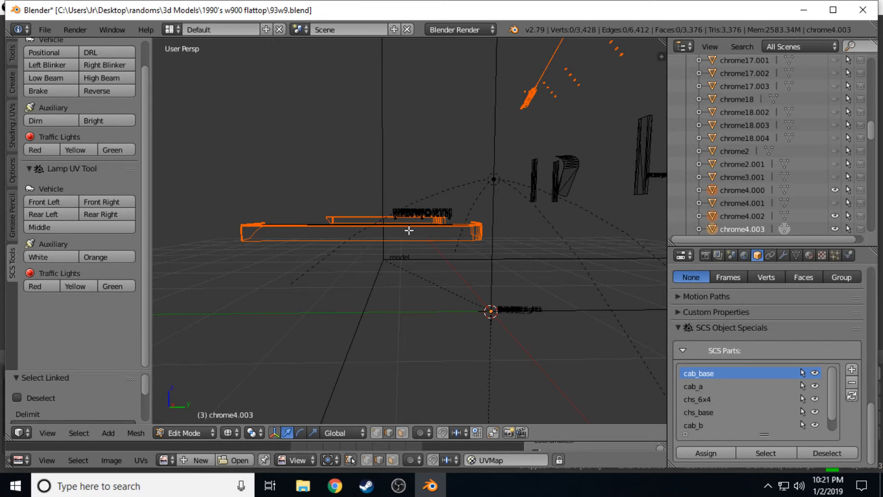
# Examine the KENWORTH lettering and its round mounting pieces above the curved bands up close.
pyautogui.hotkey('shift', 'f')
pyautogui.press('w')
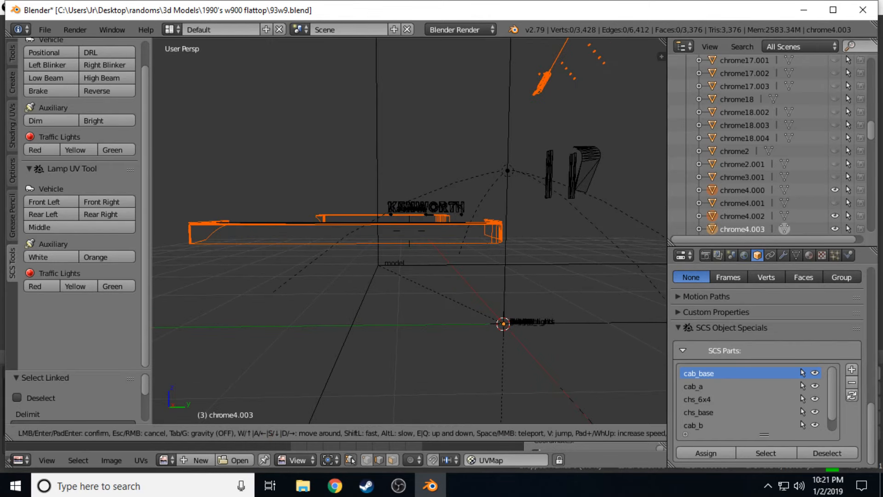
pyautogui.press('w')
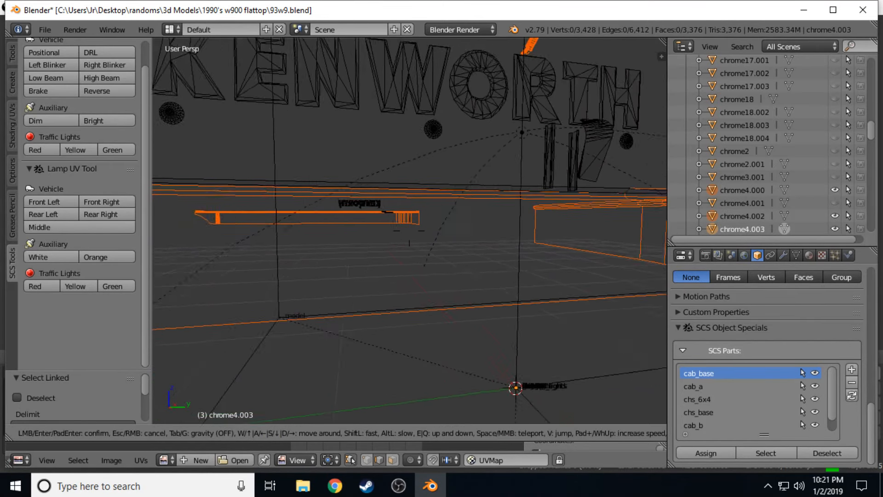
pyautogui.press('s')
pyautogui.press('s')
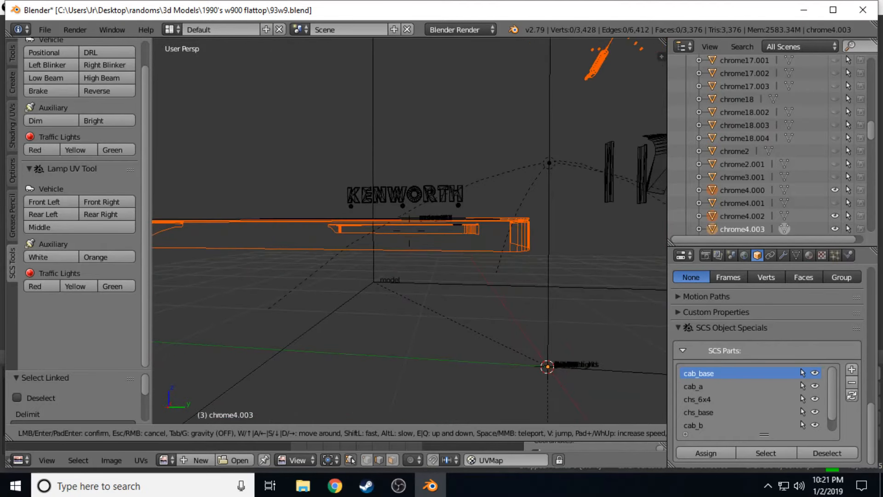
# Complete the selection of the long bar piece and its narrow plate in chrome4.003 by circle-selecting the missing bar faces.
pyautogui.click(409, 231)
pyautogui.press('a')
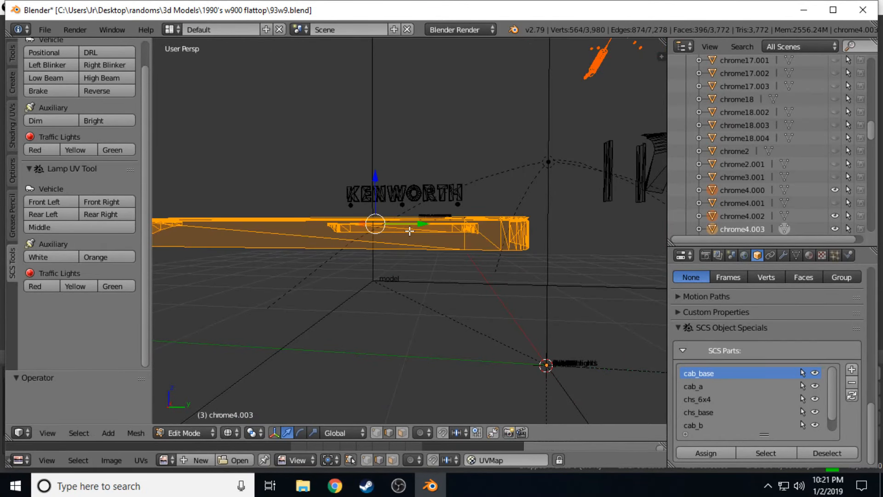
pyautogui.scroll(-2, 741, 205)
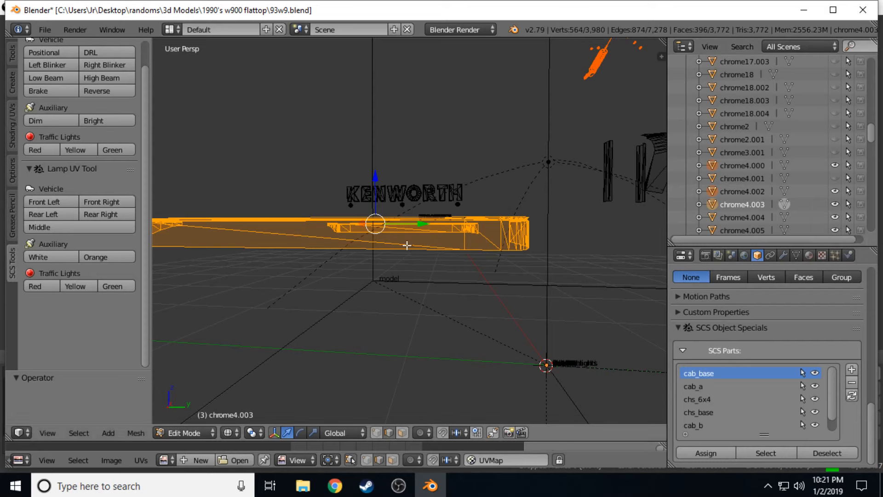
pyautogui.press('c')
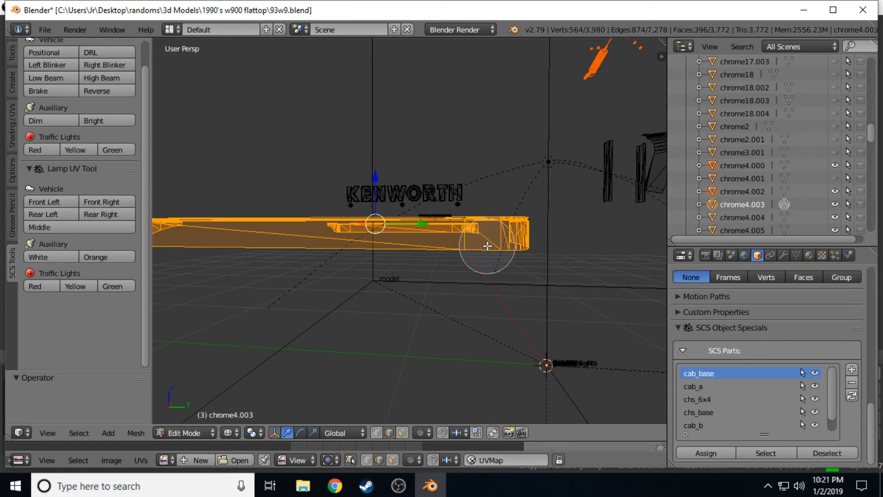
pyautogui.press('Escape')
pyautogui.hotkey('shift', 'f')
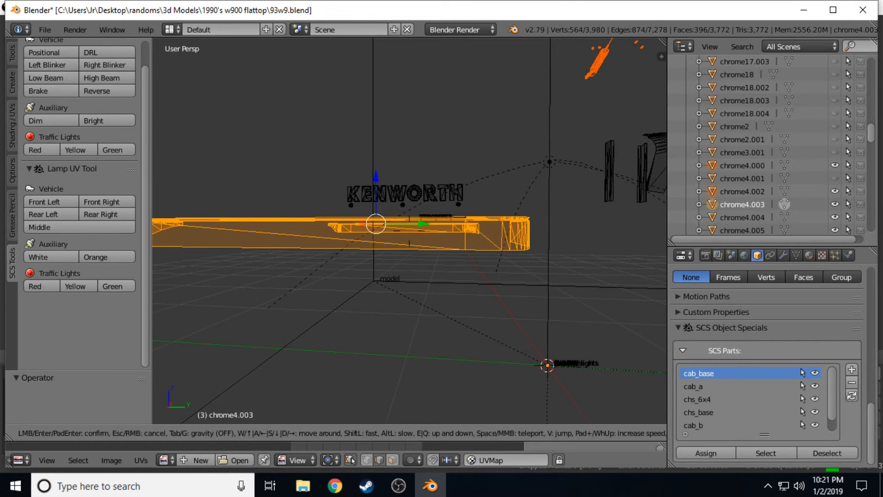
pyautogui.press('w')
pyautogui.press('e')
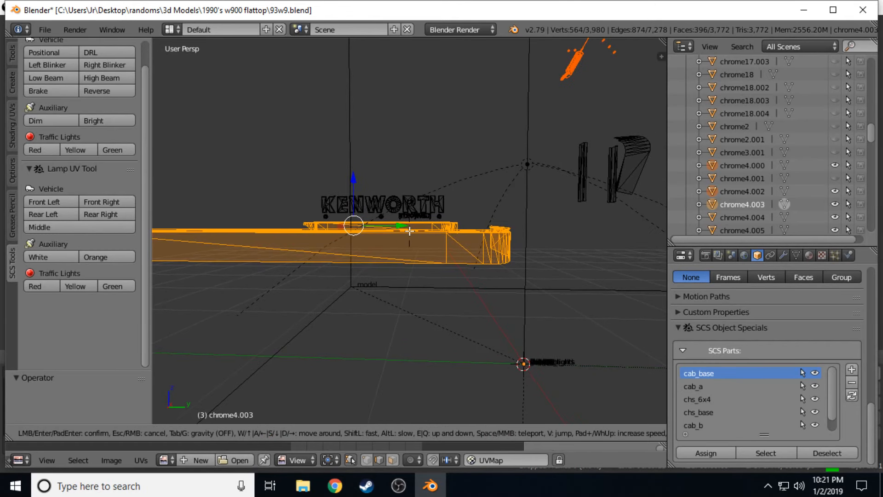
pyautogui.click(409, 231)
pyautogui.press('c')
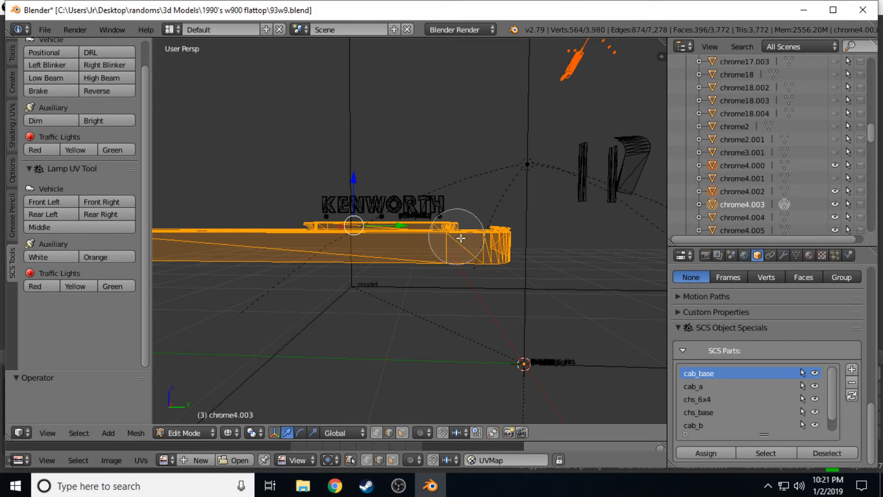
pyautogui.moveTo(507, 244); pyautogui.dragTo(500, 247)
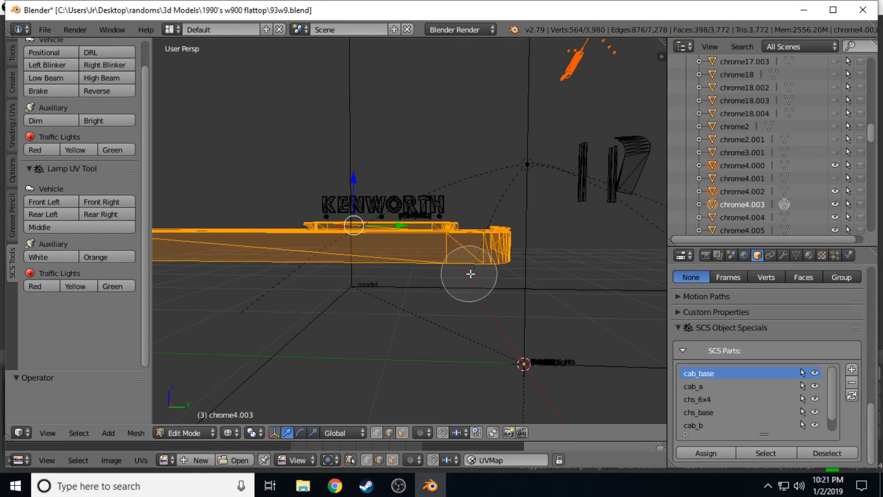
pyautogui.moveTo(486, 244); pyautogui.dragTo(410, 249)
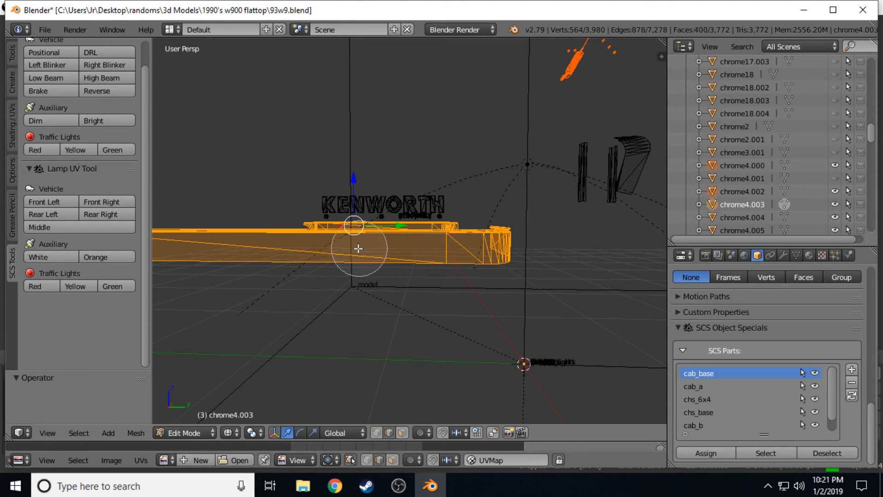
pyautogui.rightClick(231, 240)
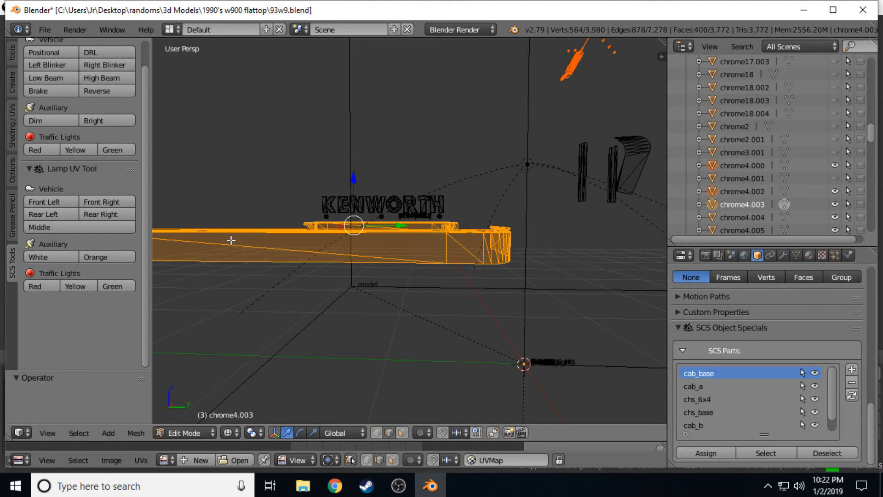
# Separate the selected bar and plate geometry from chrome4.003 into its own object.
pyautogui.hotkey('shift', 'f')
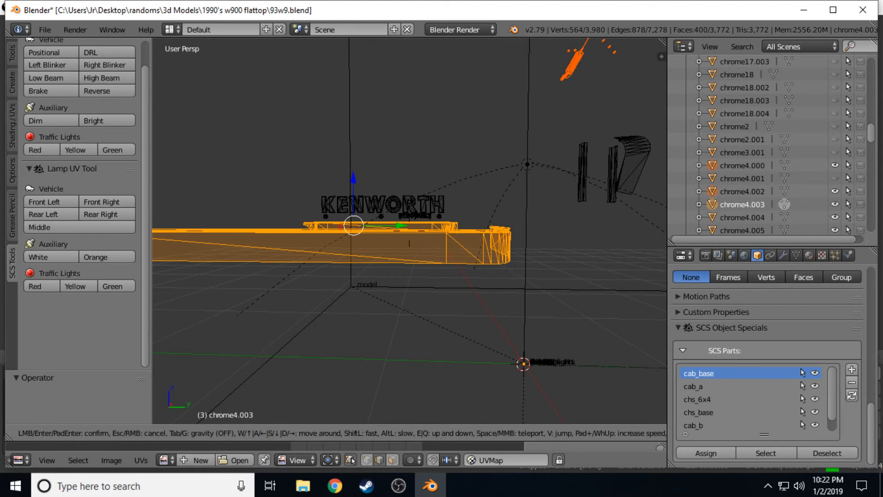
pyautogui.press('s')
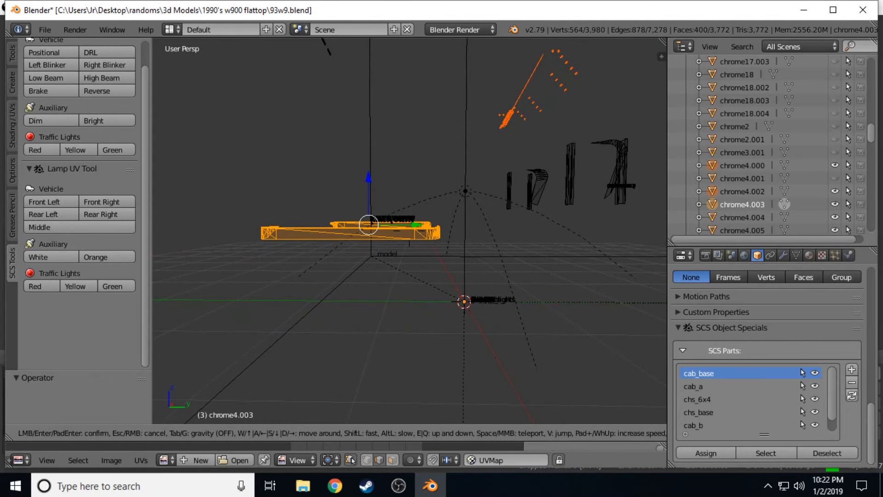
pyautogui.click(410, 230)
pyautogui.press('p')
pyautogui.click(409, 231)
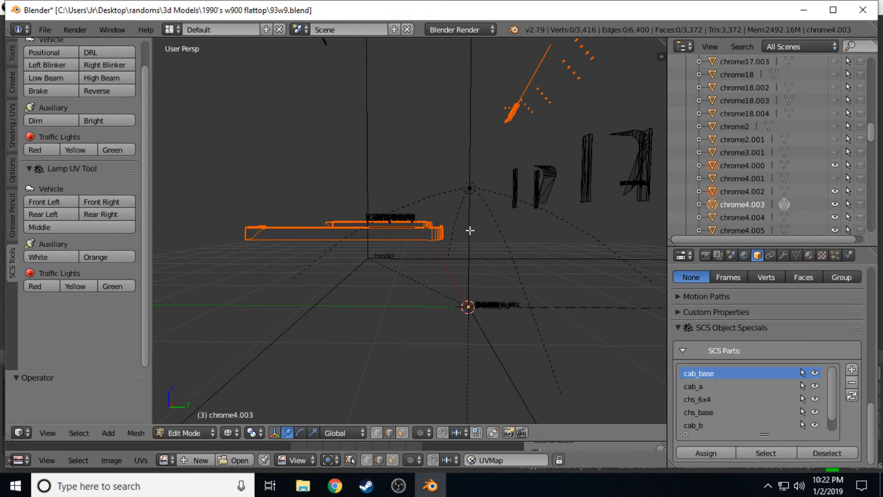
# Return to Object Mode, deselect everything and hide chrome4.003.
pyautogui.press('a')
pyautogui.press('Tab')
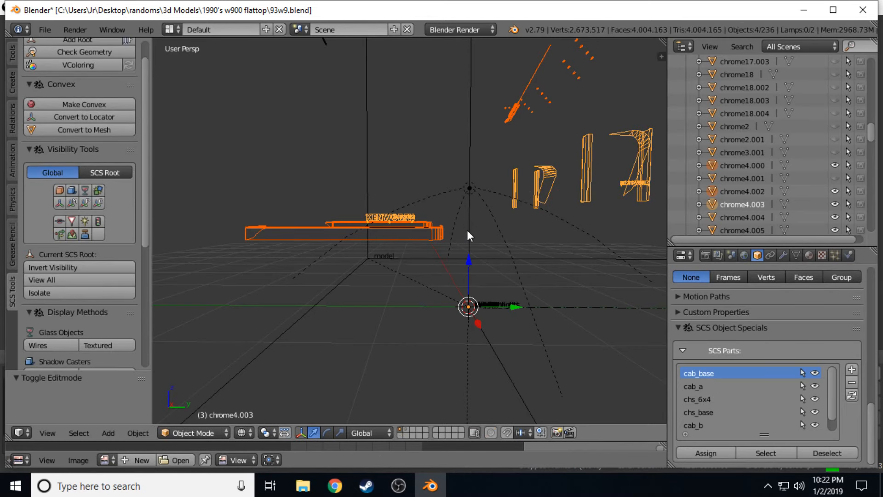
pyautogui.press('a')
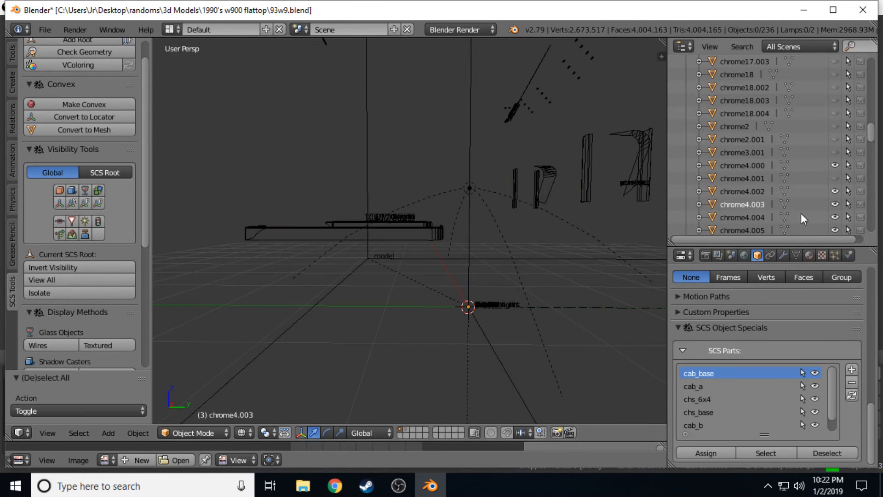
pyautogui.click(834, 204)
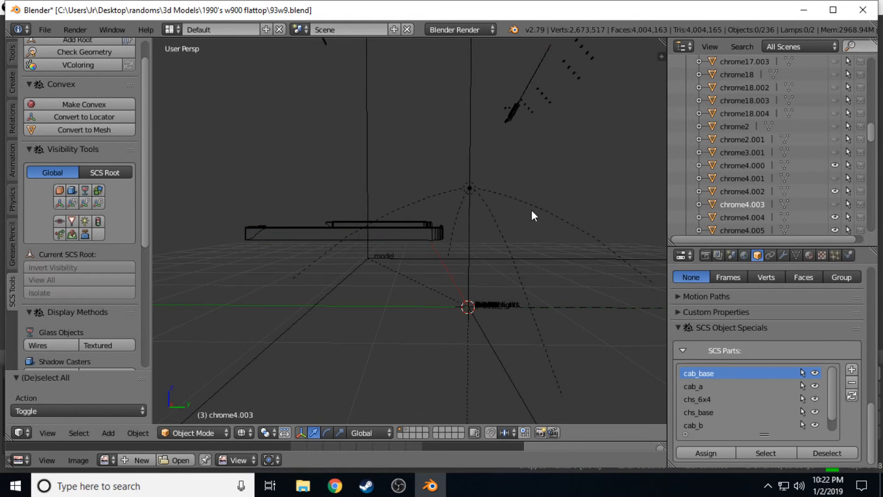
# Hide chrome4.000, chrome4.002, chrome4.004 and chrome4.005 so only the newly separated bar remains in view.
pyautogui.hotkey('shift', 'f')
pyautogui.press('w')
pyautogui.click(434, 231)
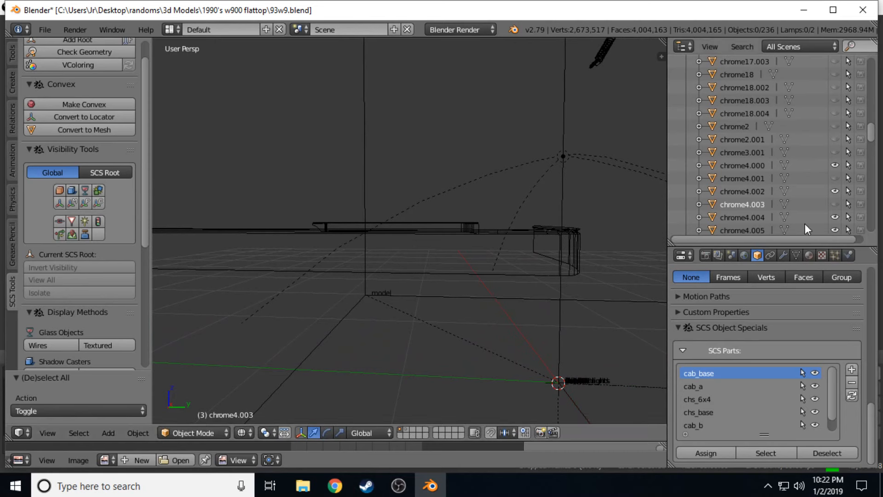
pyautogui.click(834, 216)
pyautogui.click(835, 228)
pyautogui.click(835, 191)
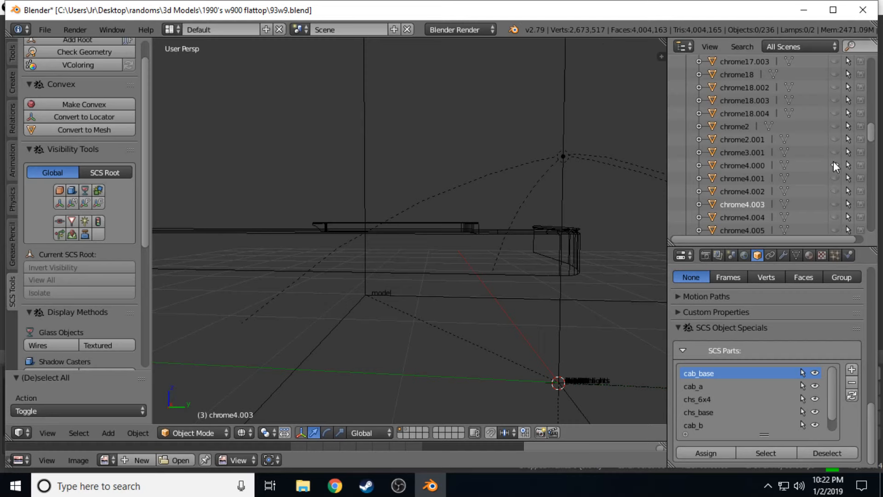
# Select the separated bar in the viewport, find its outliner entry and toggle its visibility to identify it.
pyautogui.hotkey('shift', 'f')
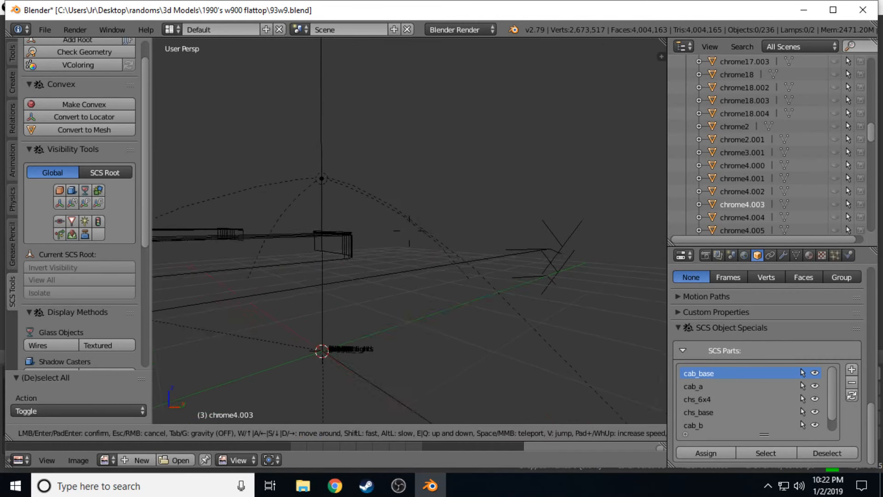
pyautogui.click(409, 232)
pyautogui.click(409, 232)
pyautogui.scroll(-2, 721, 185)
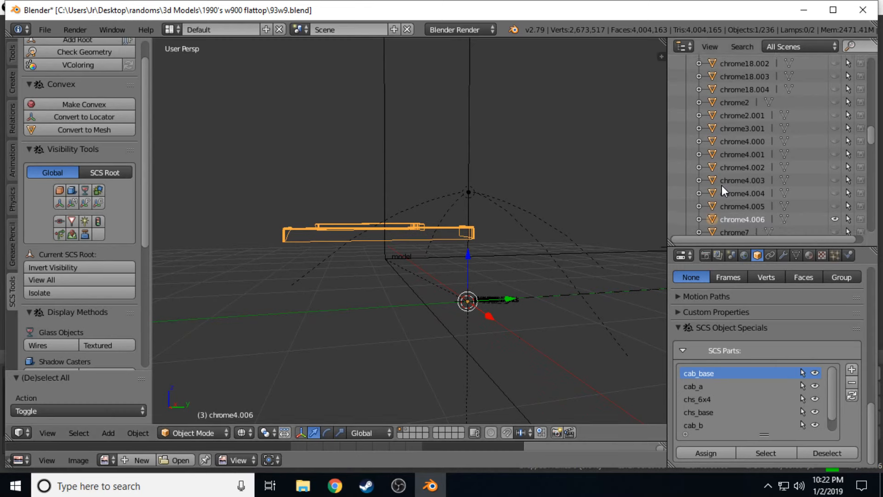
pyautogui.scroll(-2, 722, 186)
pyautogui.click(834, 194)
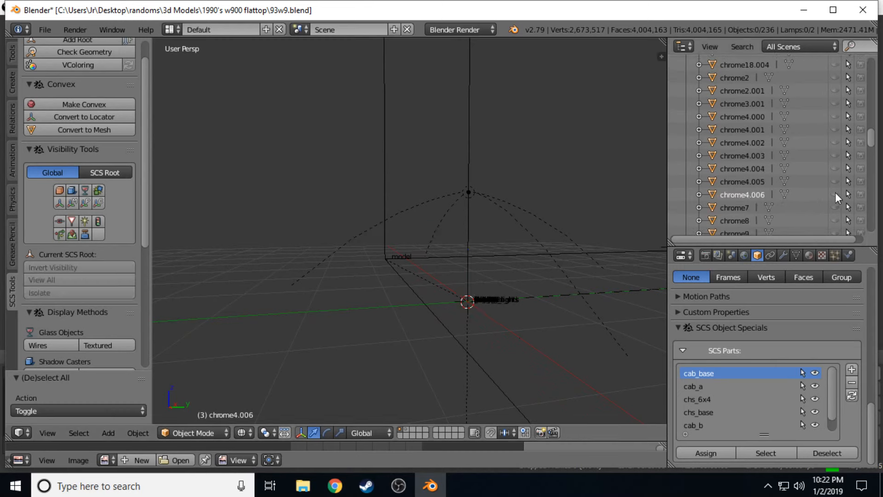
pyautogui.click(834, 194)
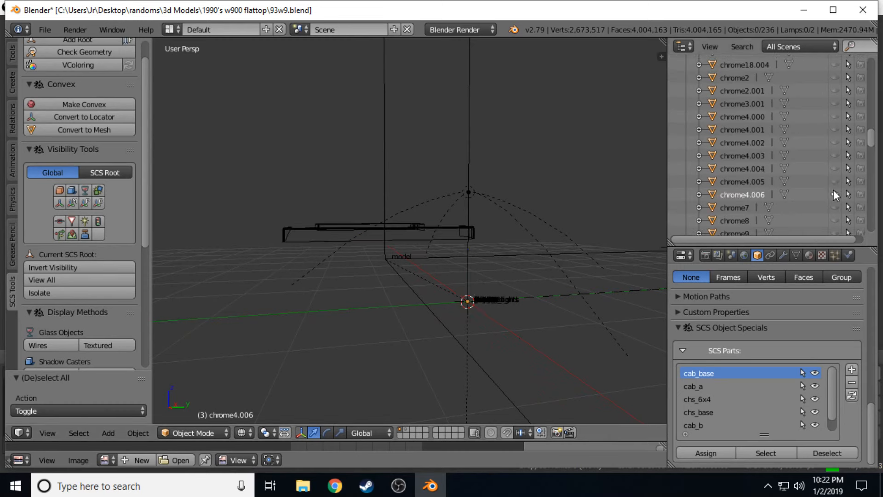
# Check which geometry chrome4.005 and chrome4.004 contain by showing each one without chrome4.006.
pyautogui.click(833, 190)
pyautogui.click(835, 179)
pyautogui.click(836, 178)
pyautogui.click(836, 179)
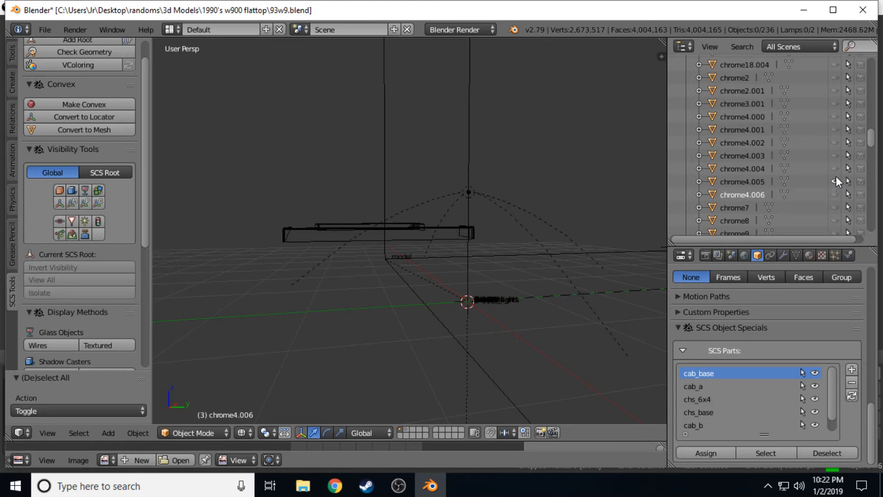
pyautogui.click(836, 169)
pyautogui.click(835, 181)
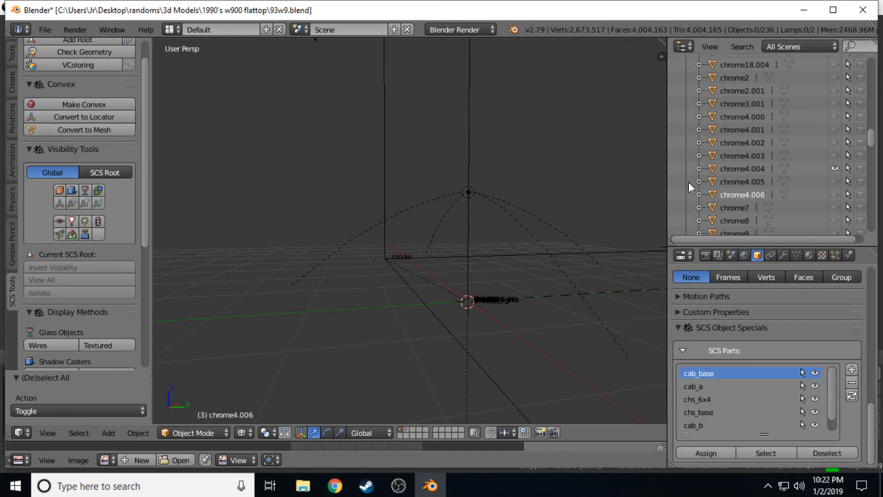
pyautogui.hotkey('shift', 'f')
pyautogui.click(409, 231)
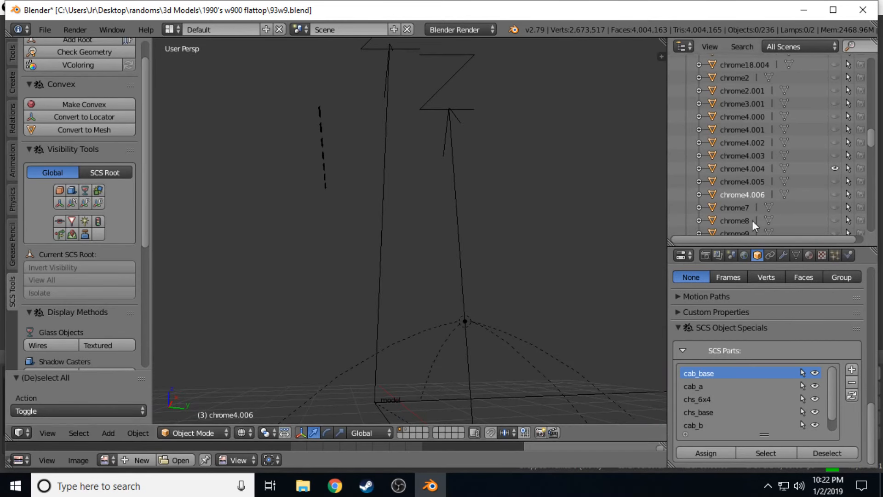
# Hide chrome4.004 and make chrome4.005 and chrome4.006 visible together, leaving chrome7 hidden.
pyautogui.click(835, 168)
pyautogui.click(835, 182)
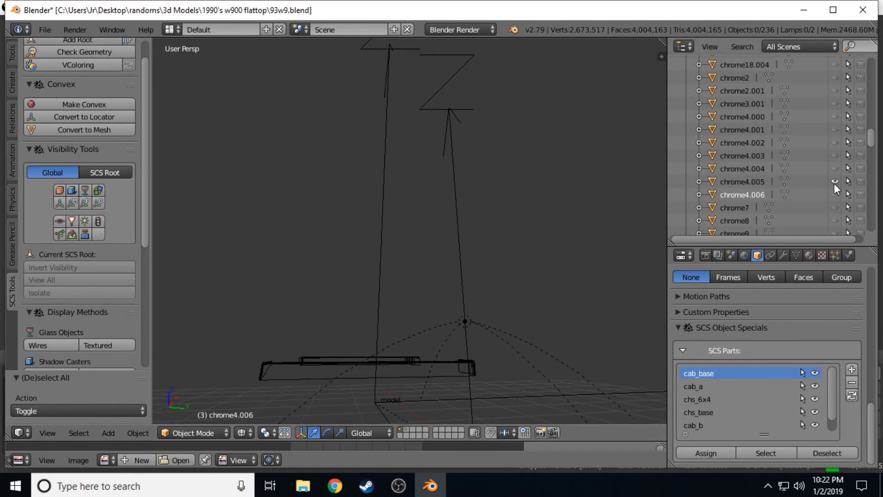
pyautogui.click(835, 204)
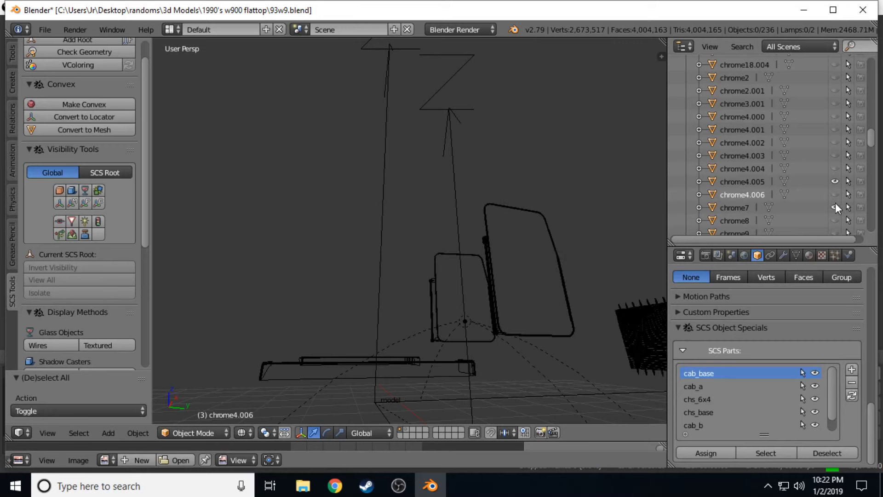
pyautogui.click(835, 203)
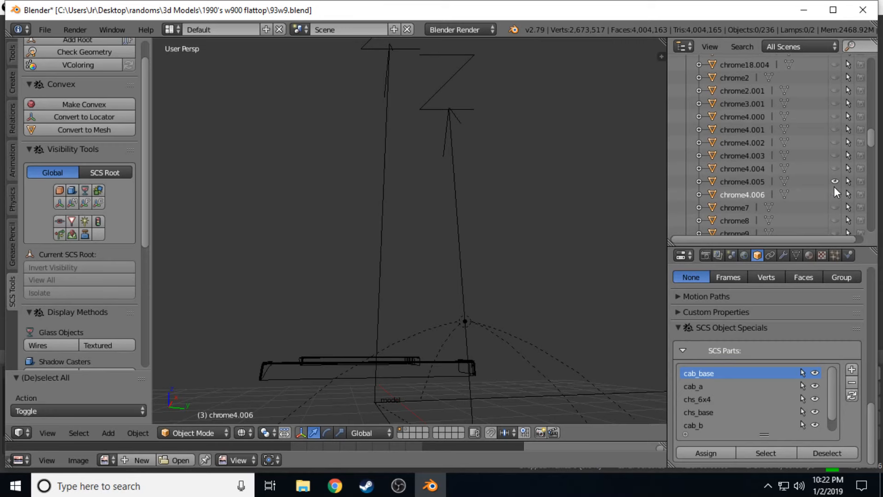
pyautogui.click(835, 183)
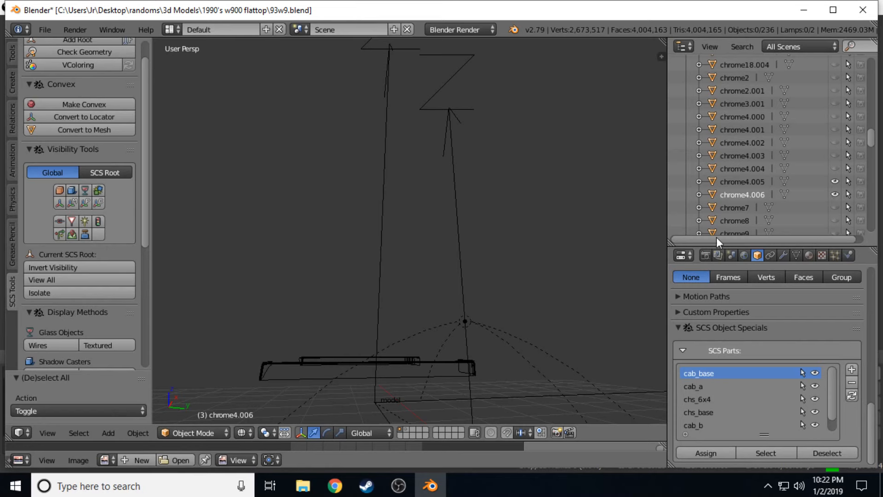
# Join chrome4.006 into chrome4.005 so both chrome pieces form a single object.
pyautogui.click(727, 181)
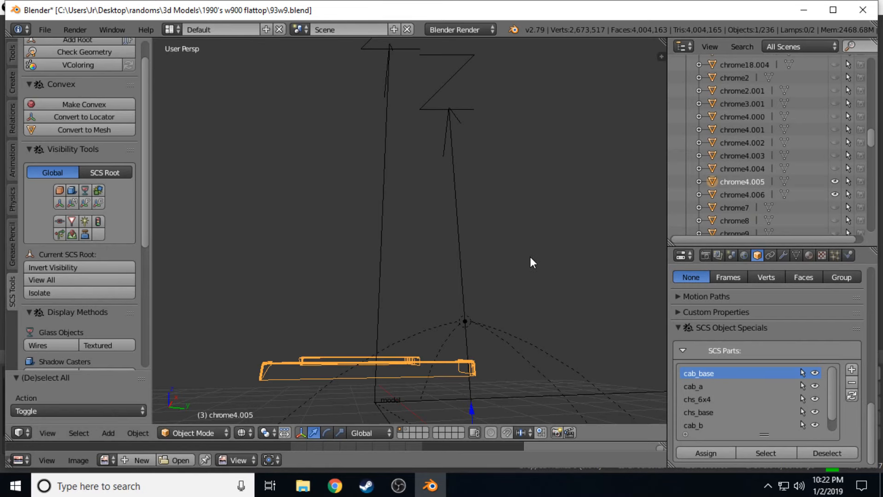
pyautogui.hotkey('shift', 'f')
pyautogui.press('w')
pyautogui.click(409, 231)
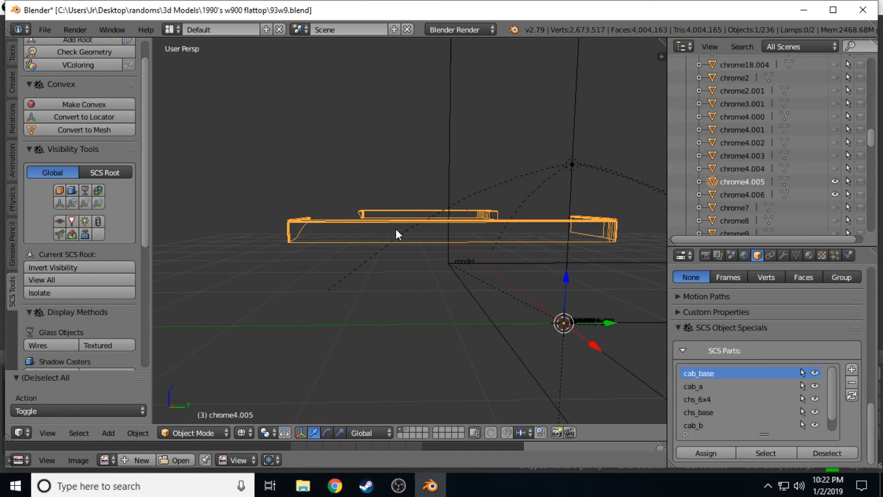
pyautogui.keyDown('shift'); pyautogui.rightClick(396, 229); pyautogui.keyUp('shift')
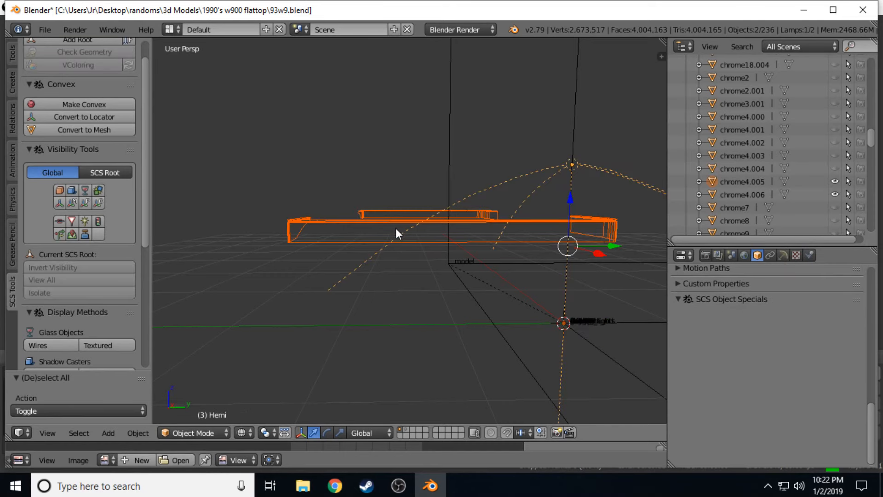
pyautogui.scroll(13, 794, 147)
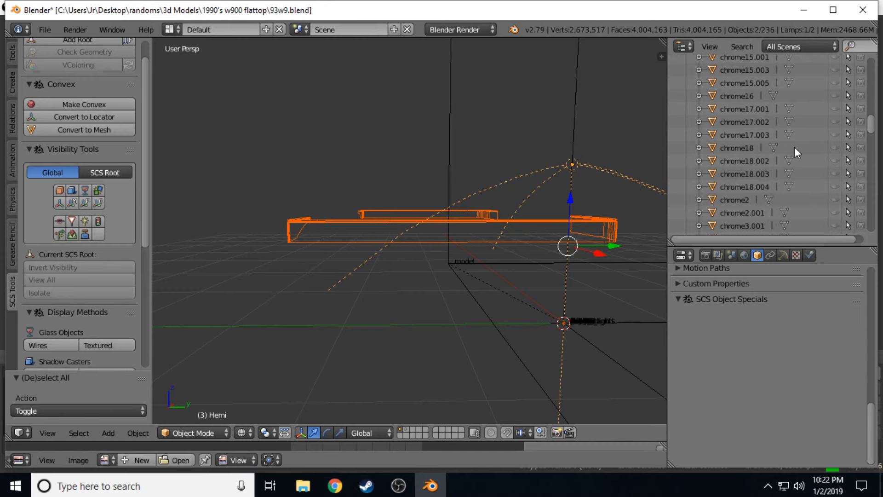
pyautogui.scroll(-13, 794, 147)
pyautogui.scroll(-15, 794, 147)
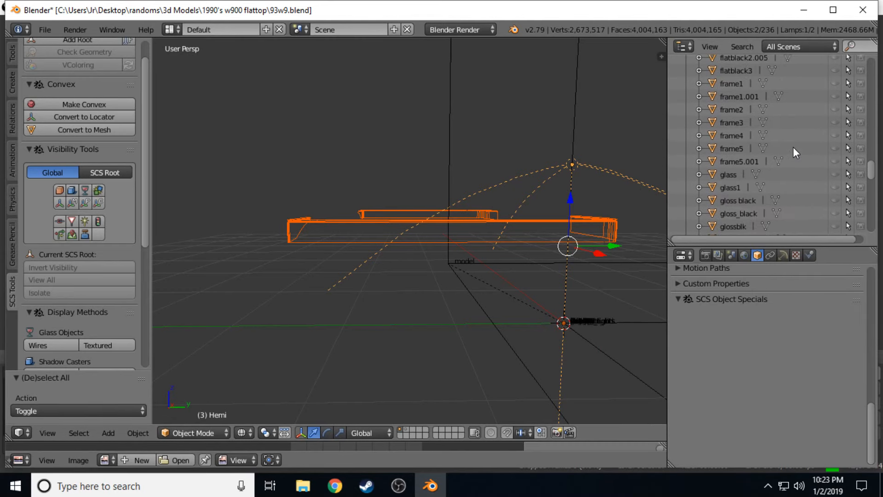
pyautogui.scroll(8, 793, 148)
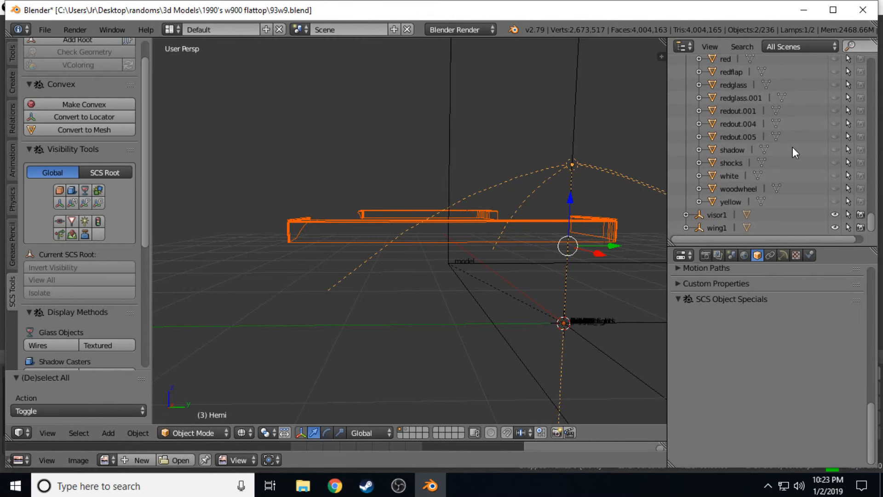
pyautogui.scroll(10, 792, 148)
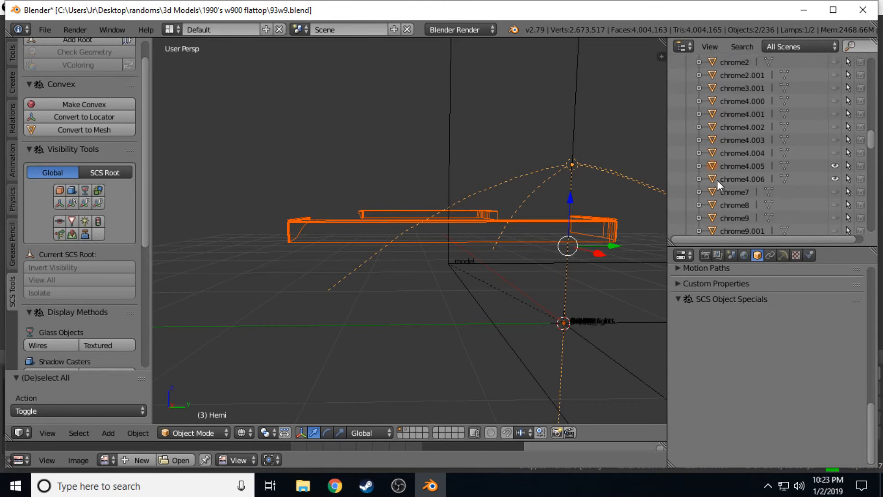
pyautogui.click(713, 166)
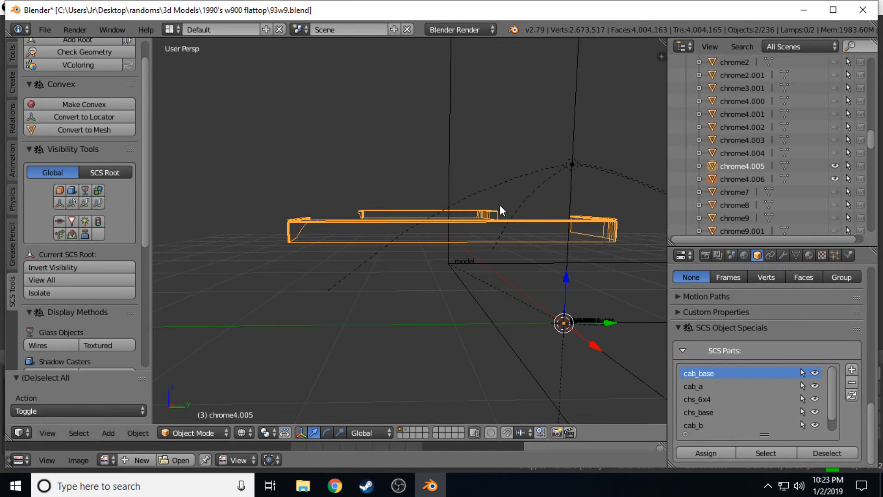
pyautogui.hotkey('ctrl', 'j')
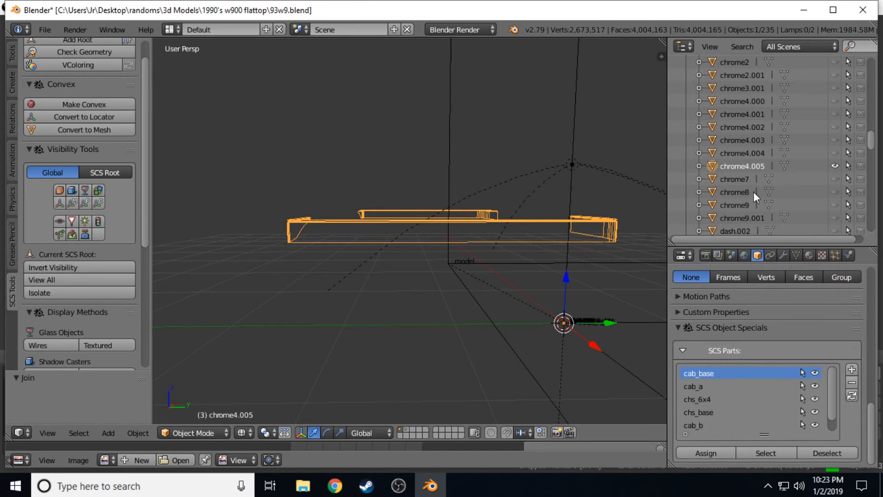
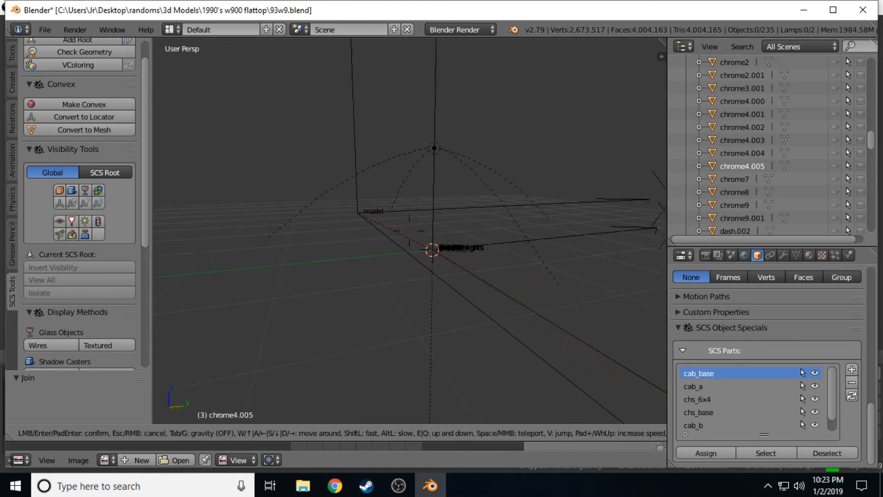
# Make chrome7 visible and select it as the only object.
pyautogui.click(487, 222)
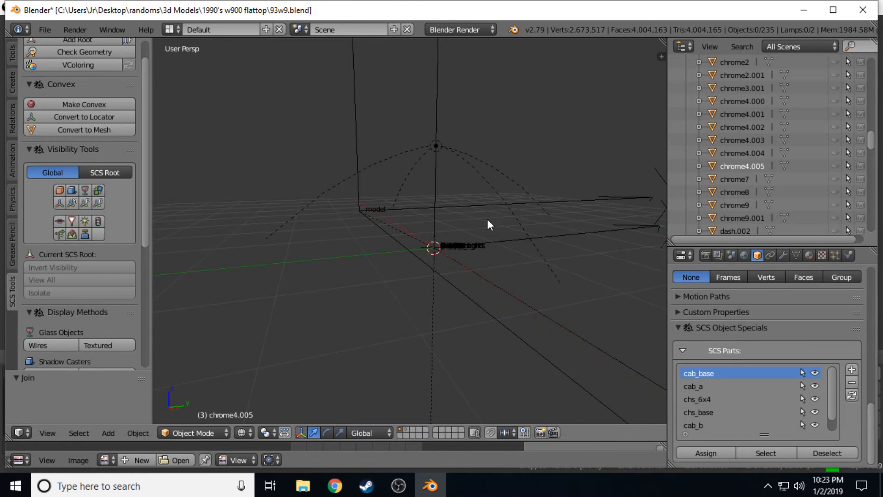
pyautogui.click(836, 179)
pyautogui.hotkey('shift', 'f')
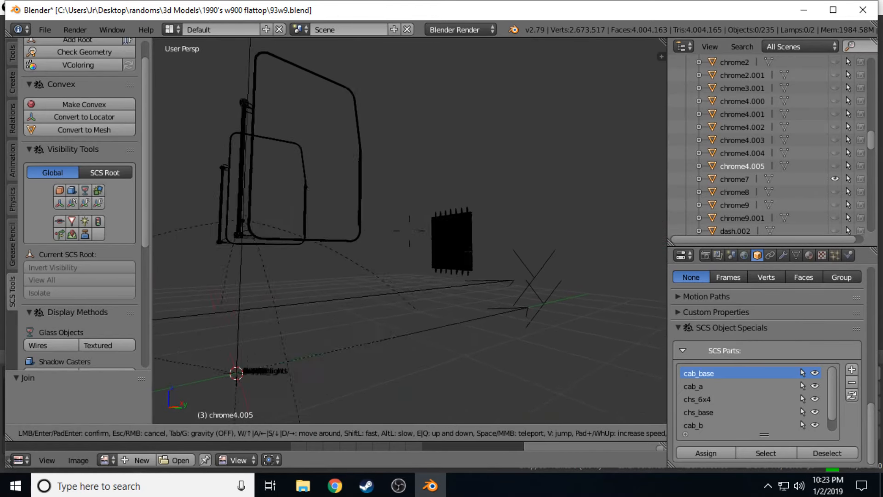
pyautogui.press('w')
pyautogui.press('d')
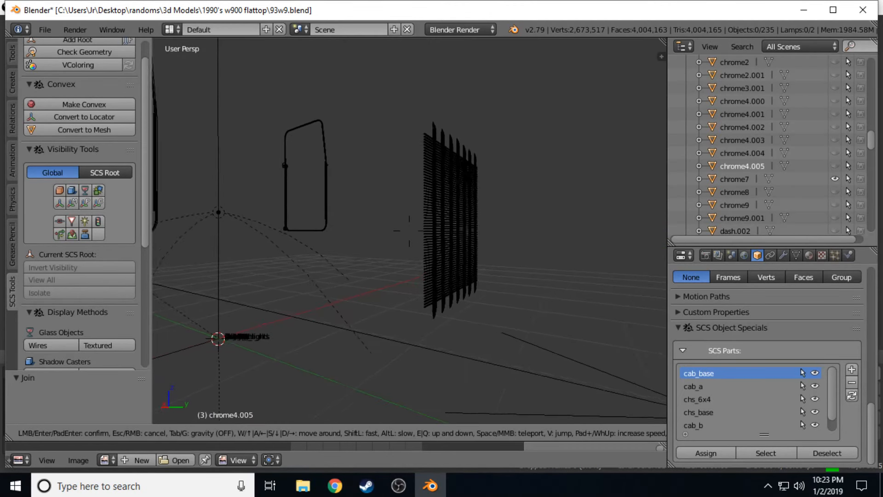
pyautogui.click(409, 230)
pyautogui.press('c')
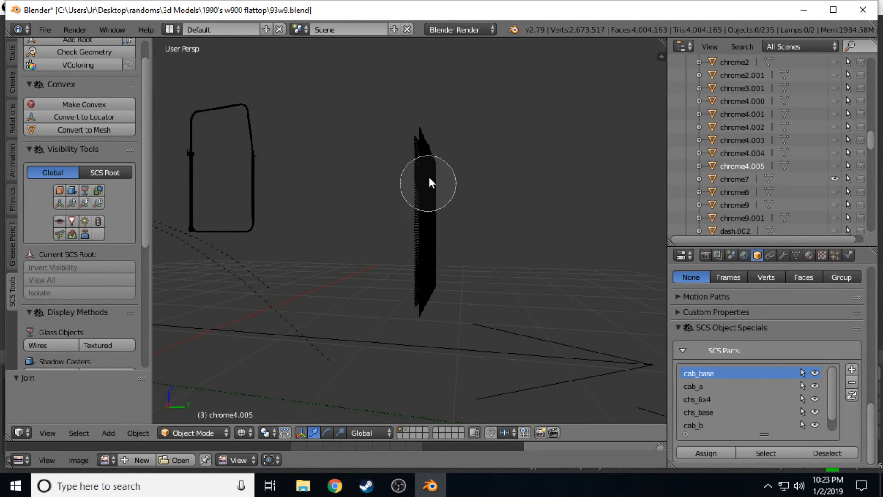
pyautogui.rightClick(425, 219)
pyautogui.rightClick(424, 219)
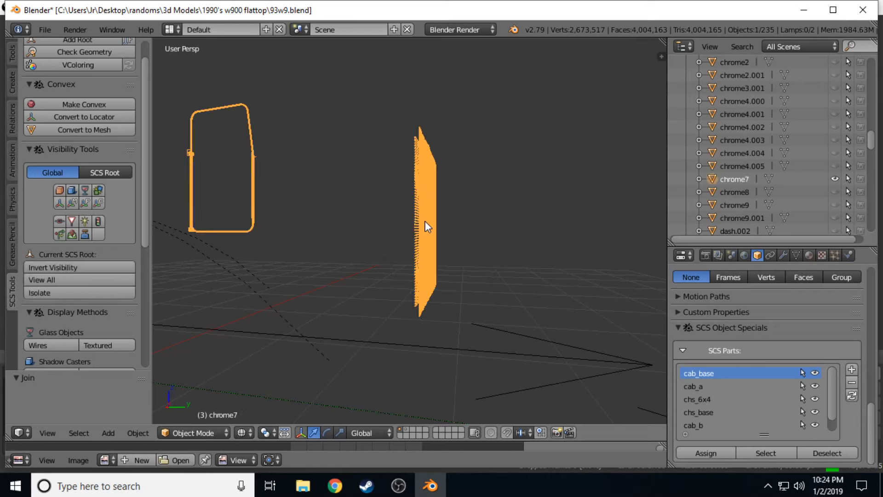
# Separate the grille geometry from the mirror frames in chrome7 as a new object.
pyautogui.press('Tab')
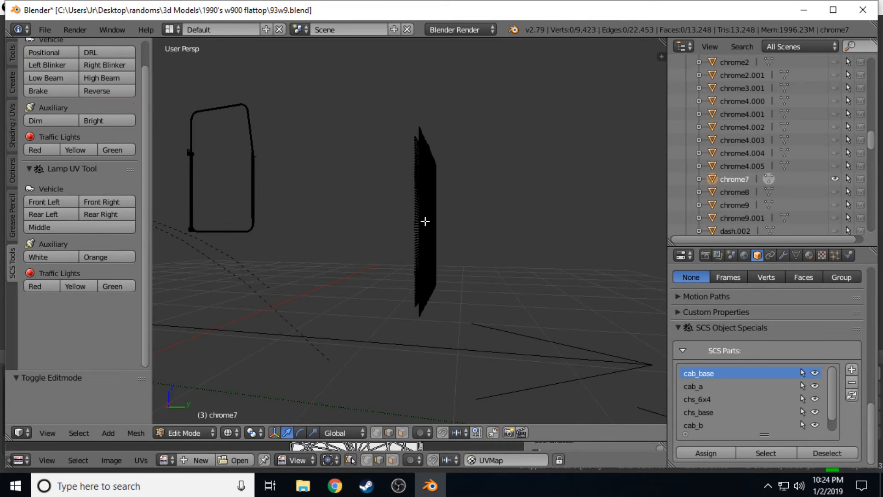
pyautogui.press('c')
pyautogui.moveTo(422, 197)
pyautogui.mouseDown()
pyautogui.moveTo(414, 138)
pyautogui.moveTo(426, 326)
pyautogui.mouseUp()
pyautogui.press('Escape')
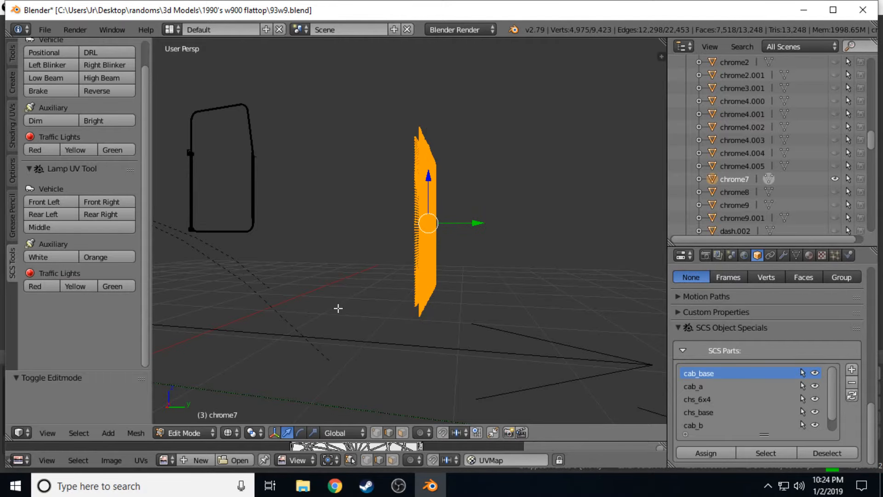
pyautogui.hotkey('shift', 'f')
pyautogui.press('d')
pyautogui.press('s')
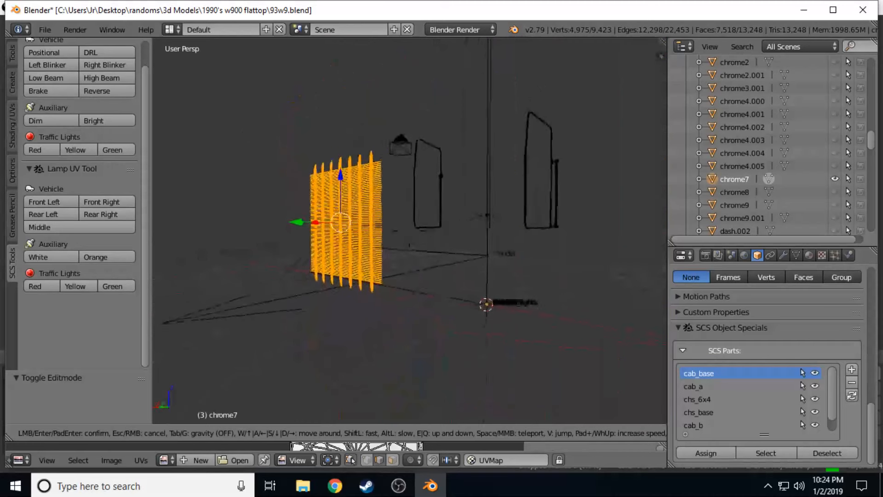
pyautogui.click(408, 230)
pyautogui.press('p')
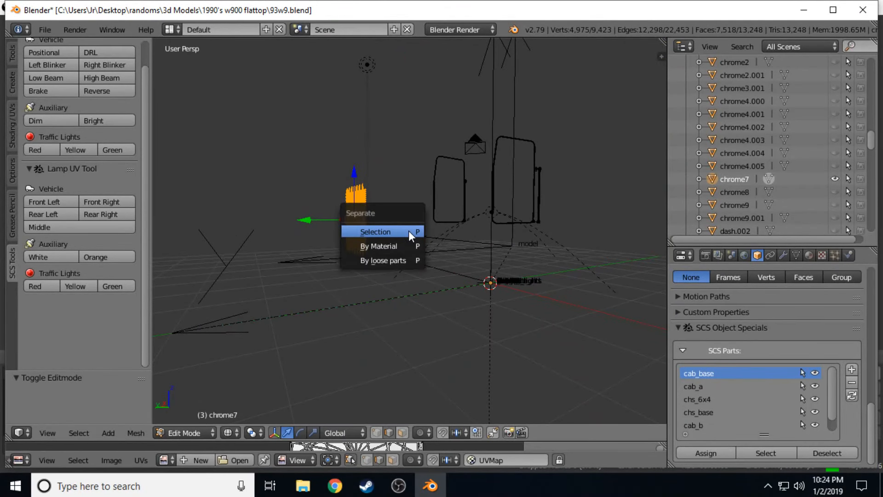
pyautogui.click(409, 230)
# Return to Object Mode and select only the separated grille, chrome7.001.
pyautogui.hotkey('shift', 'f')
pyautogui.press('w')
pyautogui.press('e')
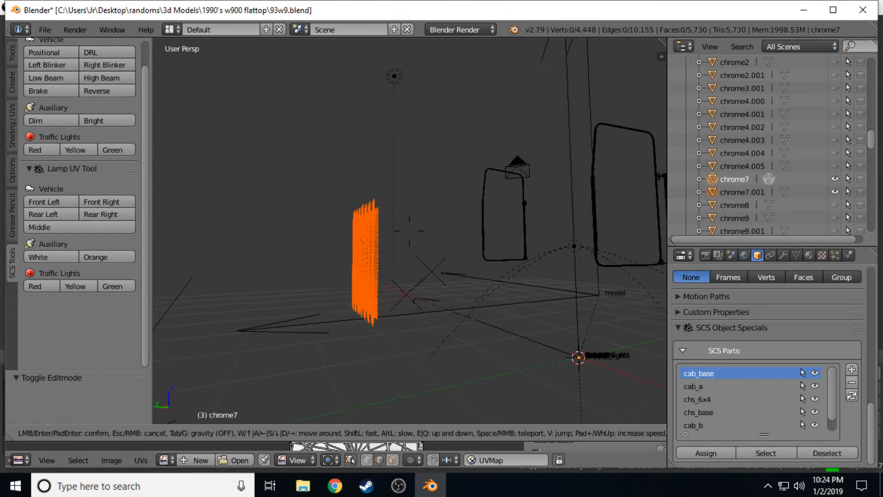
pyautogui.click(414, 231)
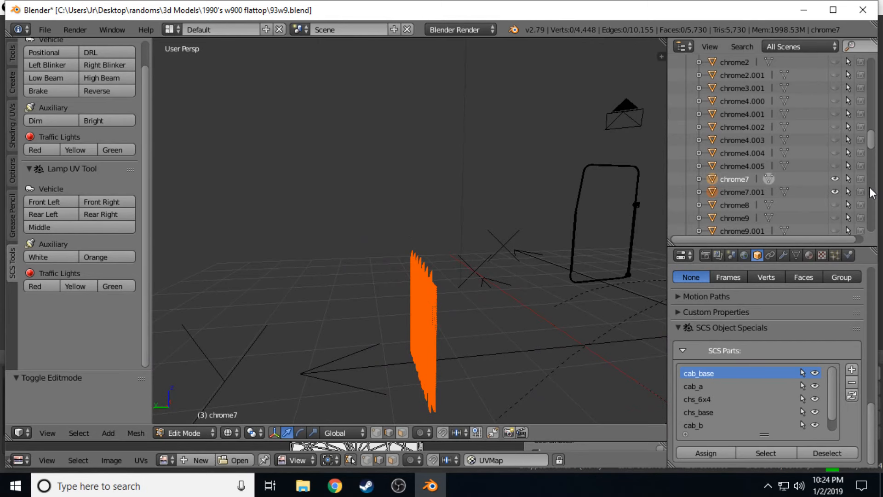
pyautogui.press('Tab')
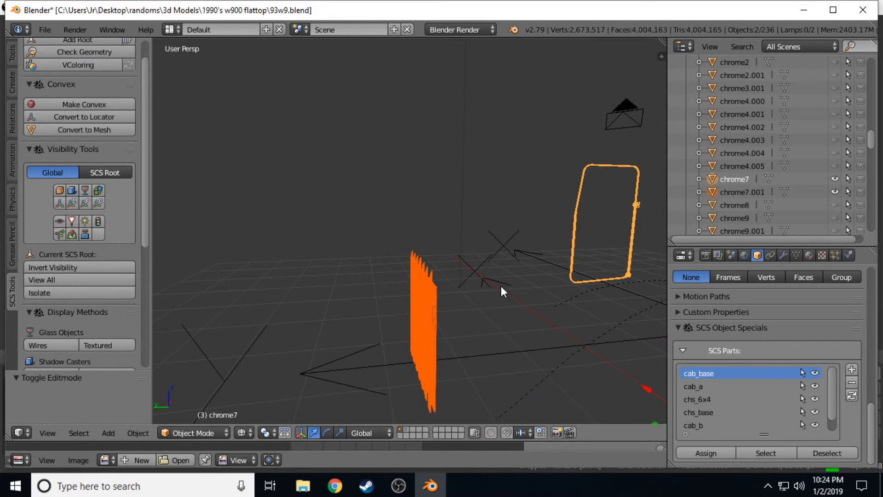
pyautogui.press('a')
pyautogui.rightClick(433, 305)
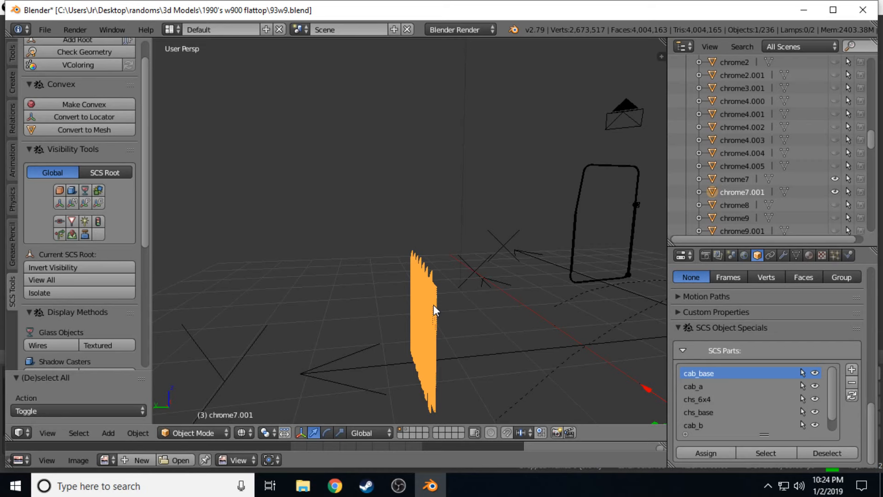
pyautogui.press('Tab')
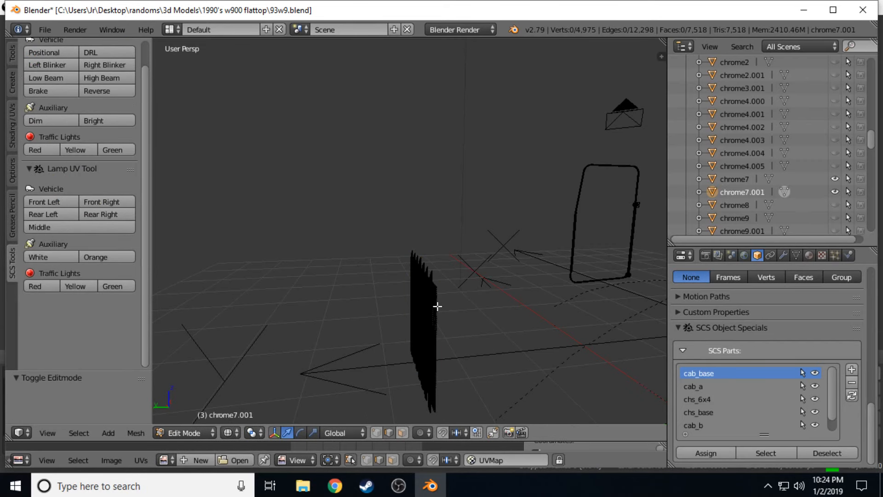
pyautogui.hotkey('shift', 'f')
pyautogui.press('w')
pyautogui.click(408, 231)
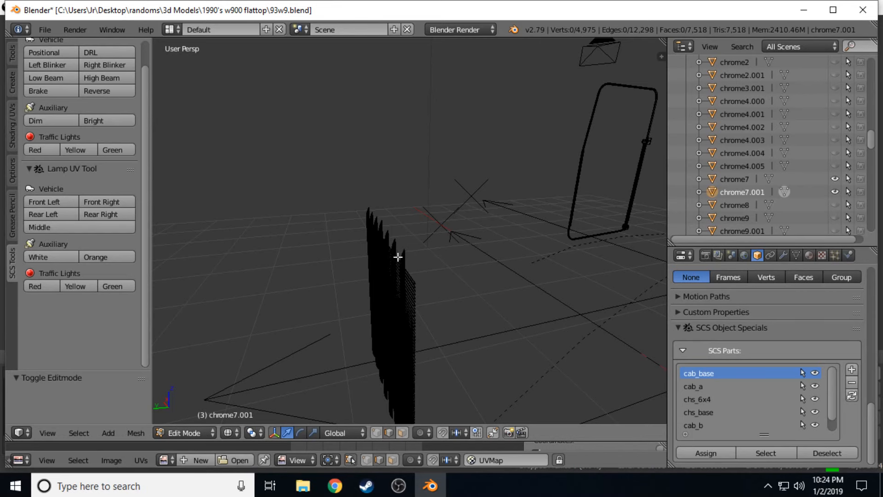
pyautogui.press('Tab')
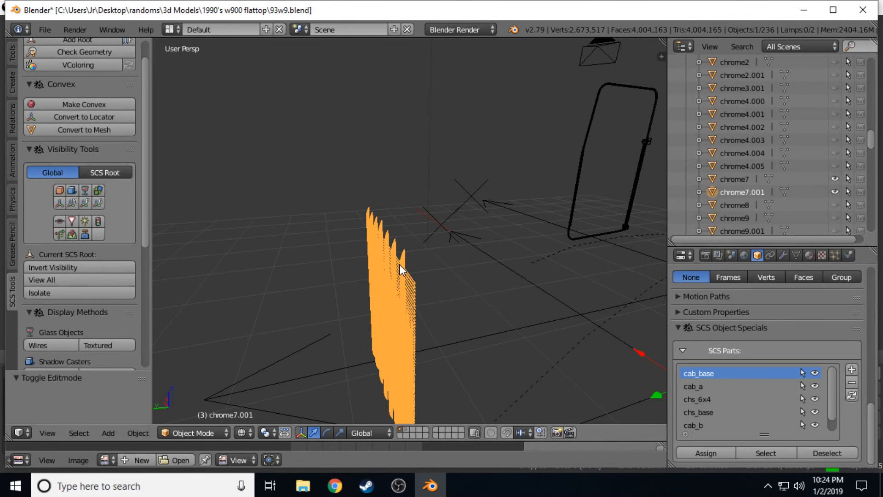
# Duplicate the grille object chrome7.001 in place and hide chrome7 and chrome7.001.
pyautogui.hotkey('shift', 'd')
pyautogui.click(400, 265)
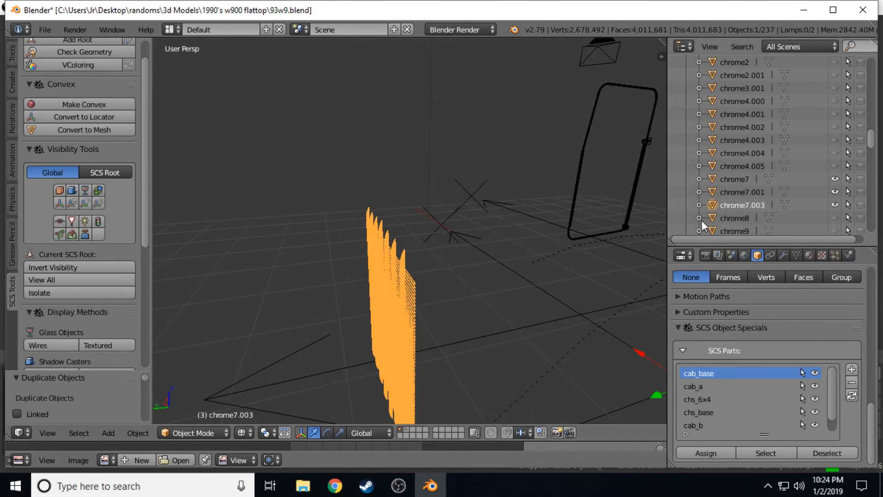
pyautogui.click(835, 191)
pyautogui.click(833, 179)
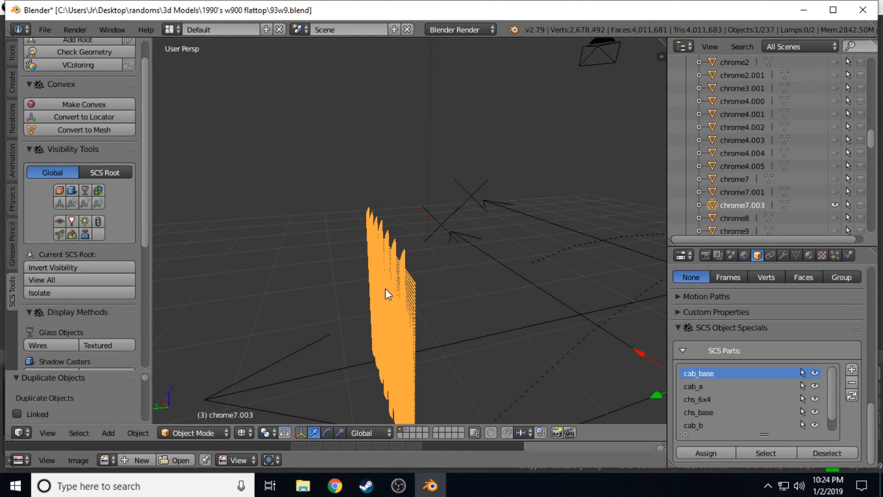
# Separate the seven linked vertical bars from the duplicated grille chrome7.003 into their own object and return to Object Mode.
pyautogui.press('Tab')
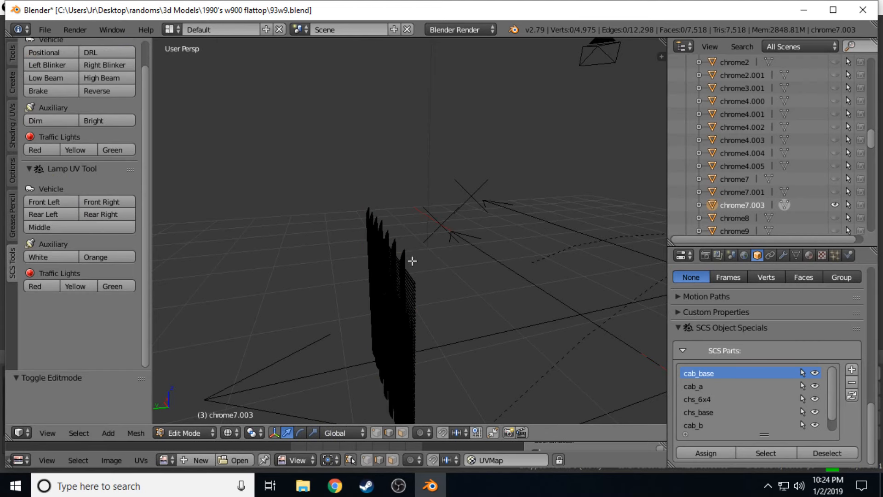
pyautogui.press('l')
pyautogui.press('l')
pyautogui.press('l')
pyautogui.press('l')
pyautogui.press('l')
pyautogui.press('l')
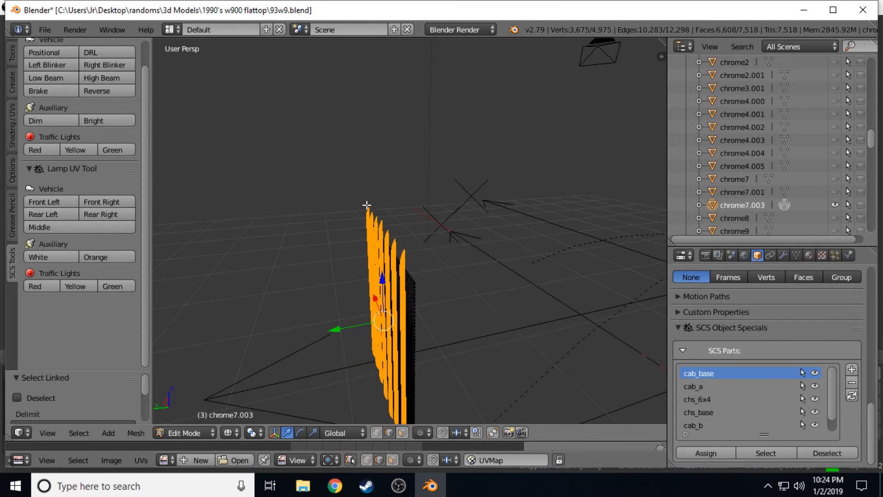
pyautogui.hotkey('shift', 'f')
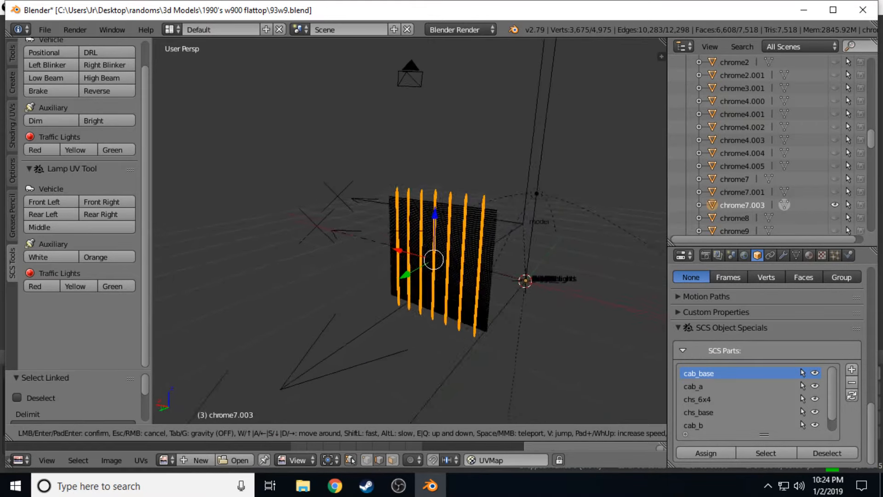
pyautogui.press('a')
pyautogui.press('w')
pyautogui.press('s')
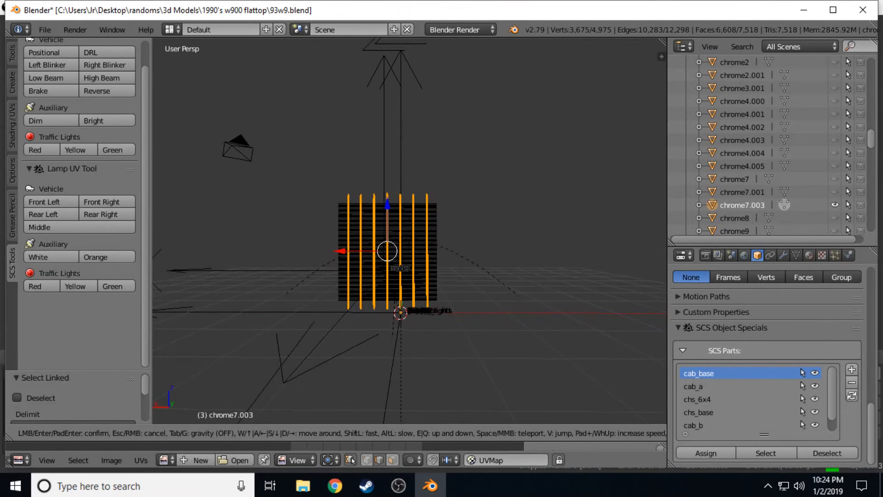
pyautogui.click(408, 231)
pyautogui.press('p')
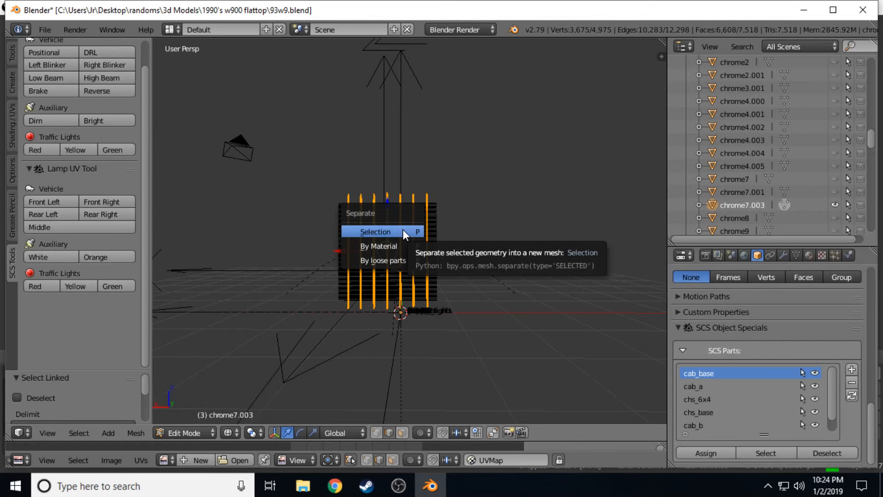
pyautogui.click(402, 230)
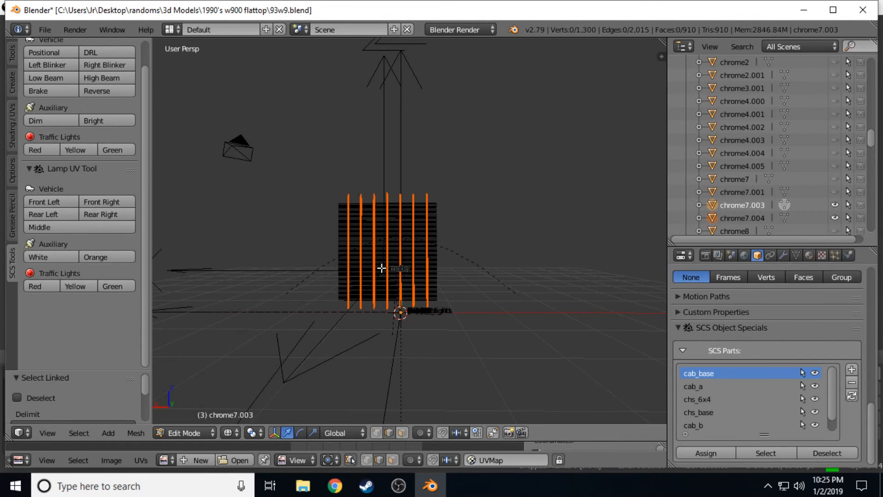
pyautogui.press('Tab')
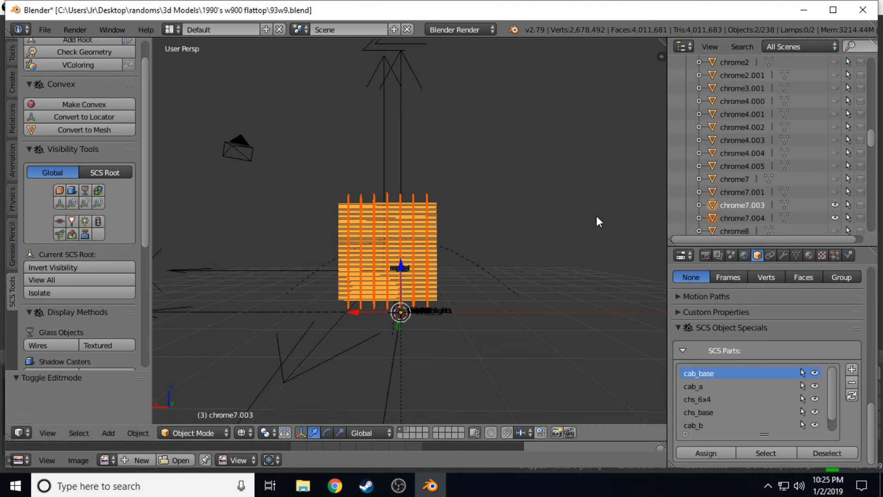
# Deselect everything and hide the grille objects chrome7.003 and chrome7.004.
pyautogui.press('a')
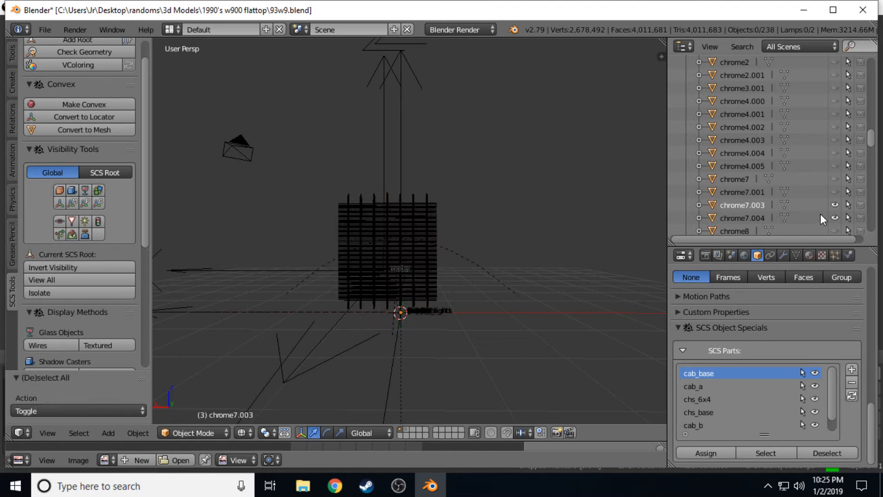
pyautogui.click(831, 204)
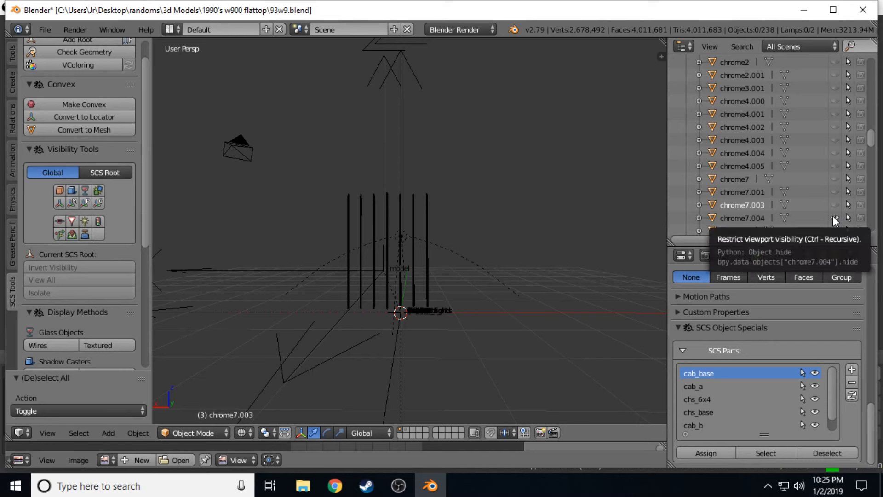
pyautogui.click(834, 218)
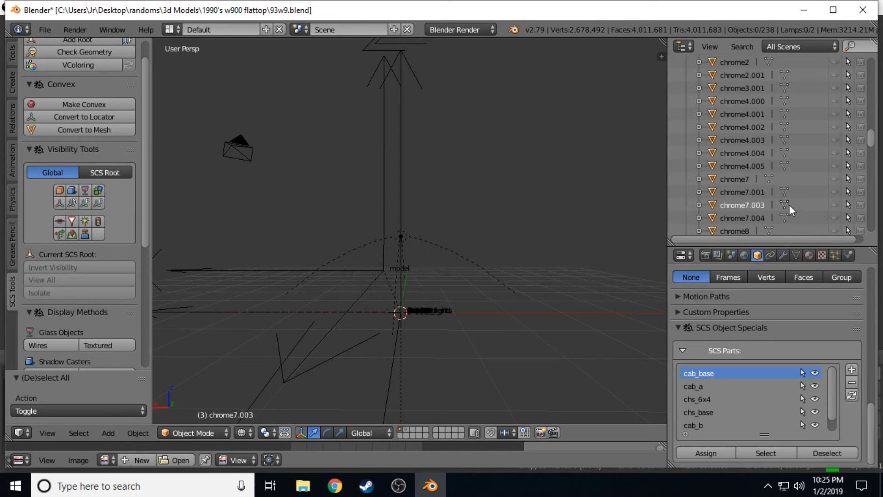
# Show chrome7 briefly to inspect the mirror frames from an angle, and hide it again.
pyautogui.click(834, 179)
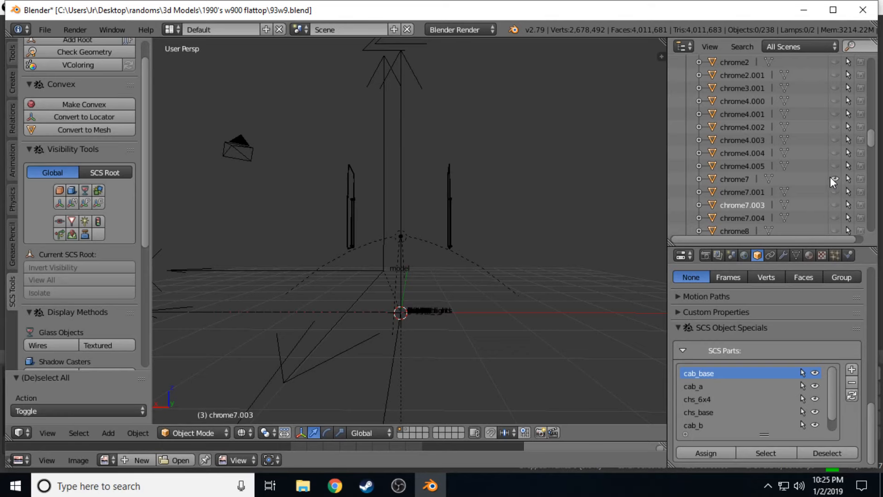
pyautogui.hotkey('shift', 'f')
pyautogui.press('w')
pyautogui.press('s')
pyautogui.press('d')
pyautogui.click(409, 231)
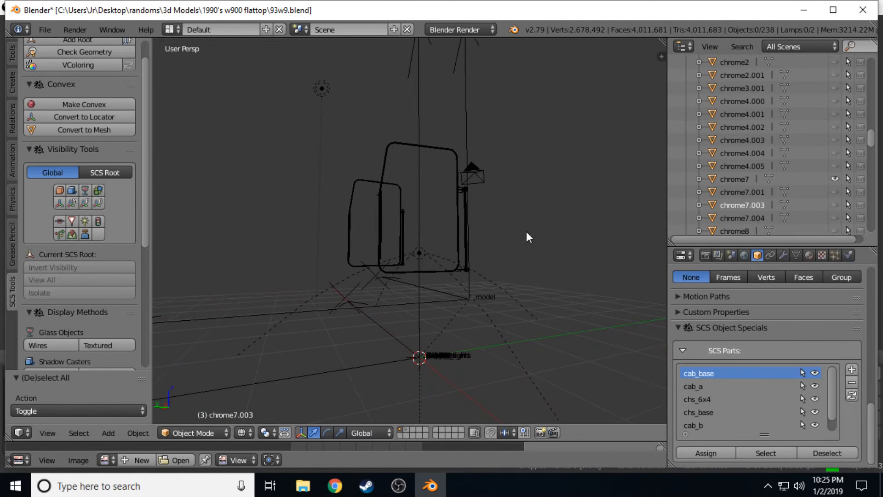
pyautogui.click(834, 179)
# Examine chrome4.005, chrome2.001, chrome2 and chrome18.004 one at a time, hiding each again after viewing.
pyautogui.click(833, 166)
pyautogui.click(834, 166)
pyautogui.scroll(3, 823, 179)
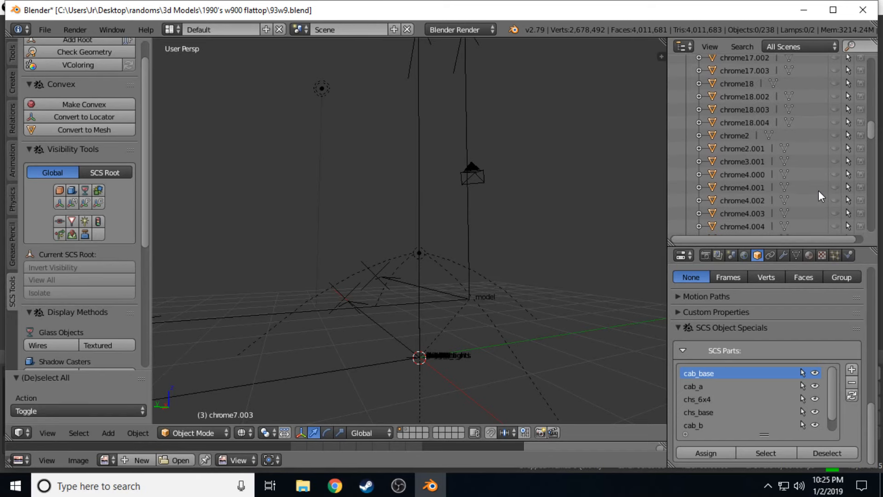
pyautogui.scroll(1, 818, 191)
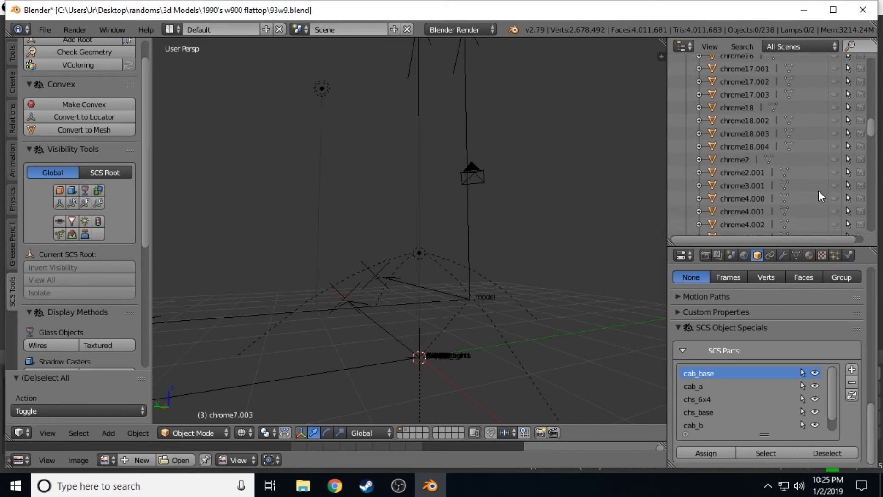
pyautogui.click(834, 168)
pyautogui.click(833, 170)
pyautogui.click(835, 160)
pyautogui.click(834, 160)
pyautogui.click(834, 146)
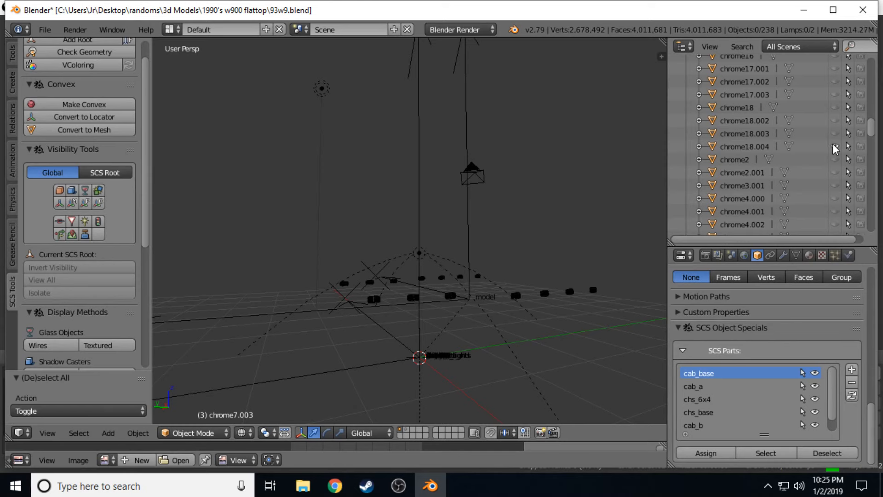
pyautogui.click(834, 147)
pyautogui.scroll(1, 835, 148)
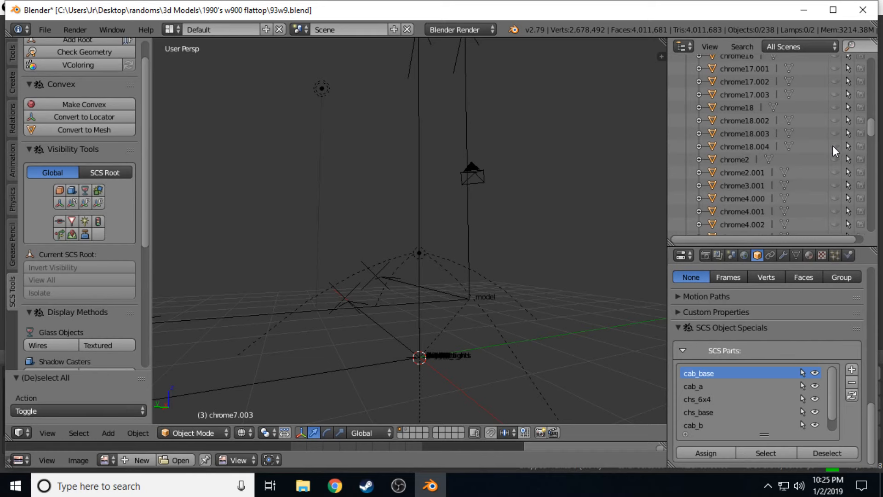
pyautogui.scroll(-1, 830, 146)
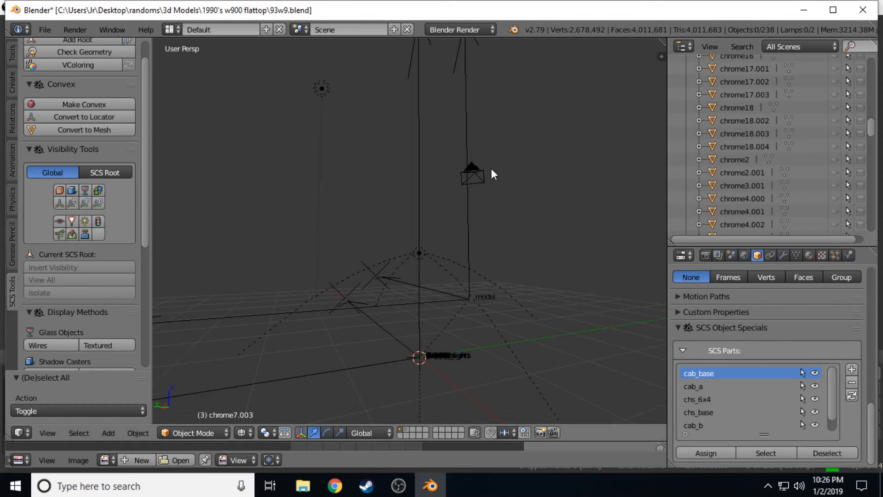
# Make chrome8 visible and bring its low box-shaped part into clear view.
pyautogui.scroll(-3, 736, 188)
pyautogui.scroll(-4, 756, 186)
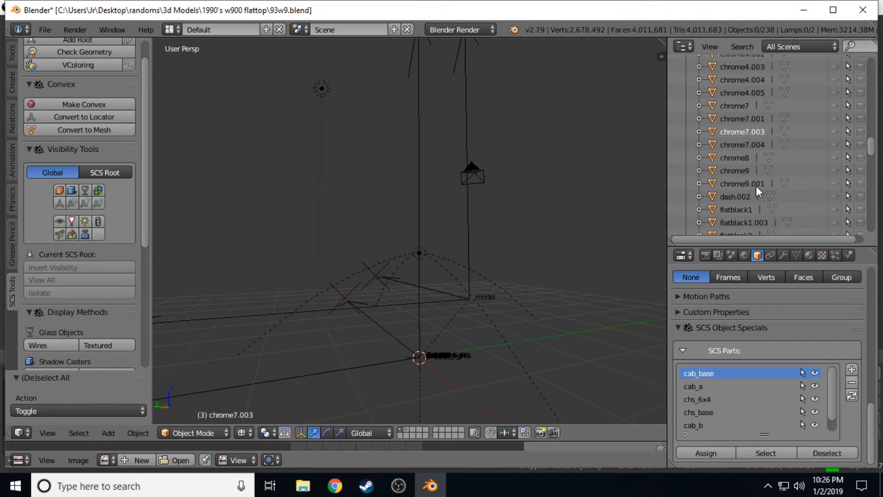
pyautogui.click(835, 156)
pyautogui.hotkey('shift', 'f')
pyautogui.press('w')
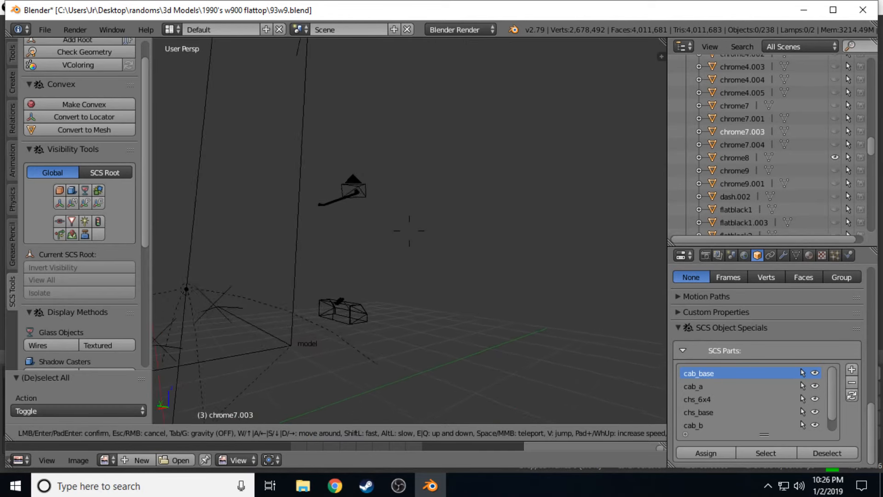
pyautogui.press('s')
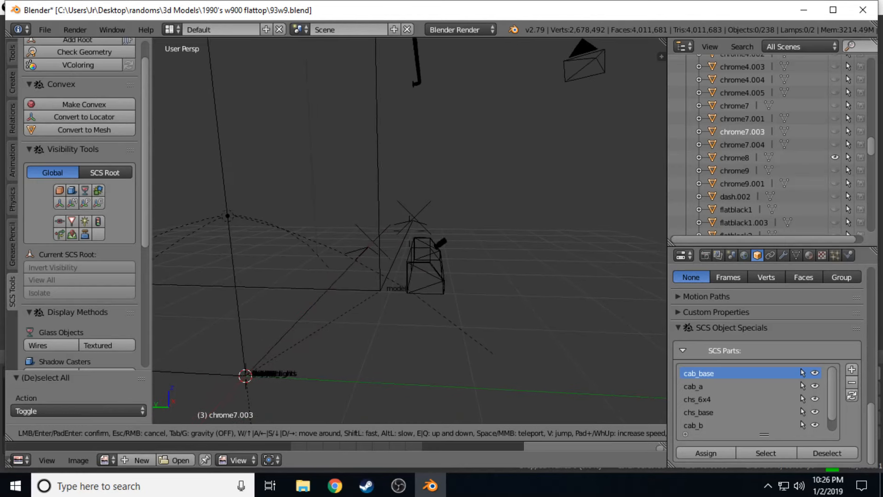
pyautogui.click(409, 231)
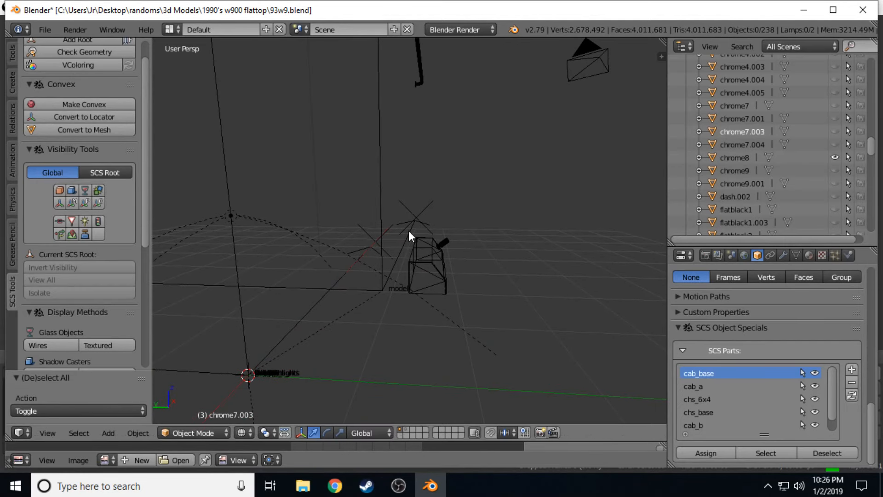
# In chrome8's Edit Mode, circle-select the box and the small cylindrical pieces beside it, leaving the upper pipe unselected.
pyautogui.rightClick(420, 268)
pyautogui.press('Tab')
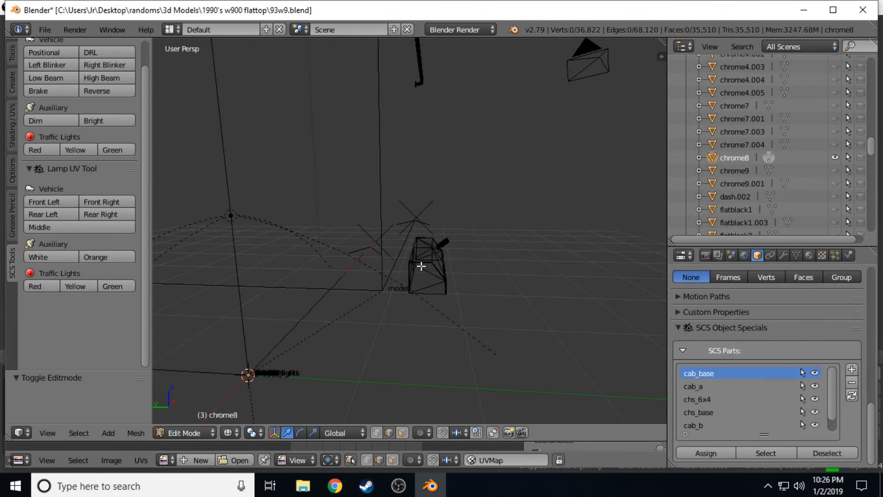
pyautogui.press('c')
pyautogui.moveTo(420, 285); pyautogui.dragTo(427, 248)
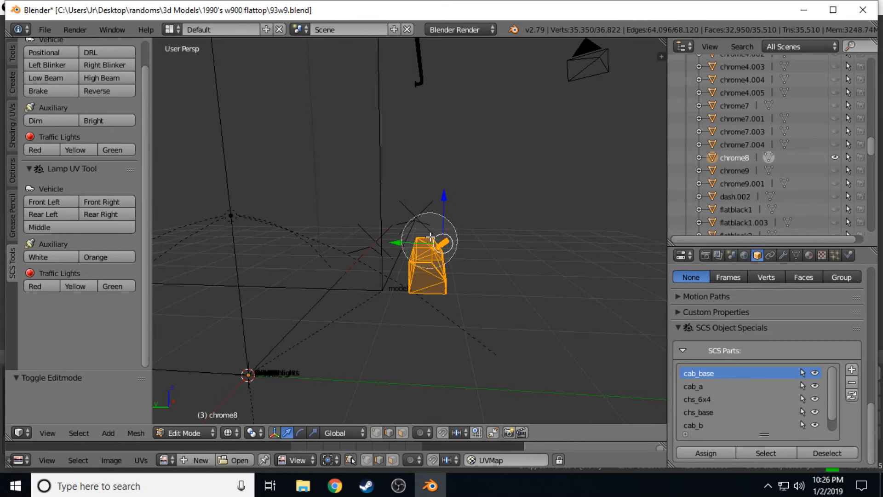
pyautogui.scroll(-5, 431, 272)
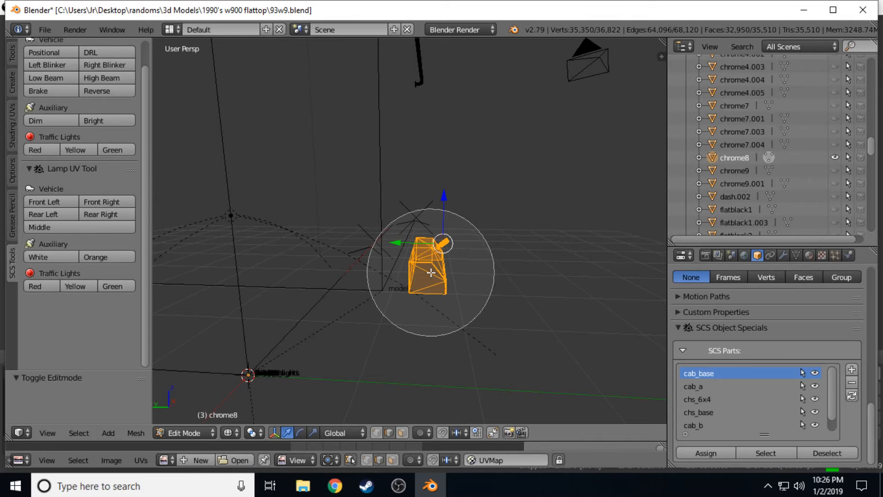
pyautogui.press('Escape')
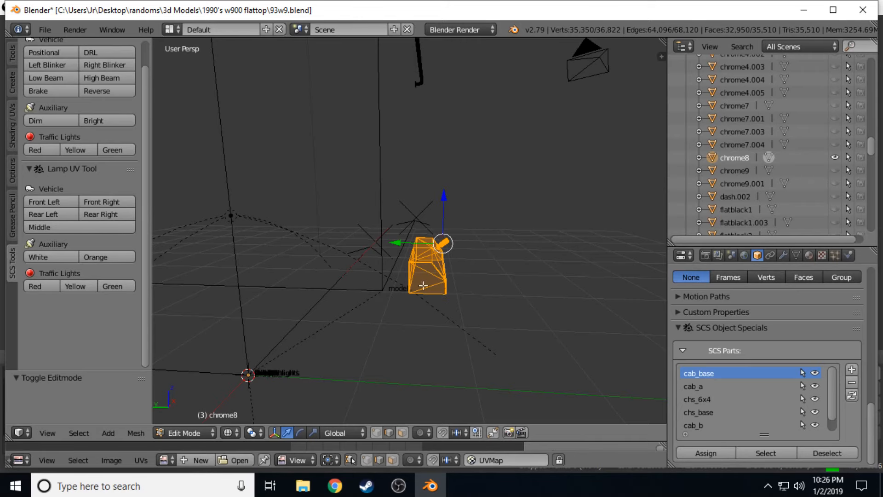
# Switch to the YouTube music mix in Chrome, skip to the next video, and return to the mix.
pyautogui.click(335, 486)
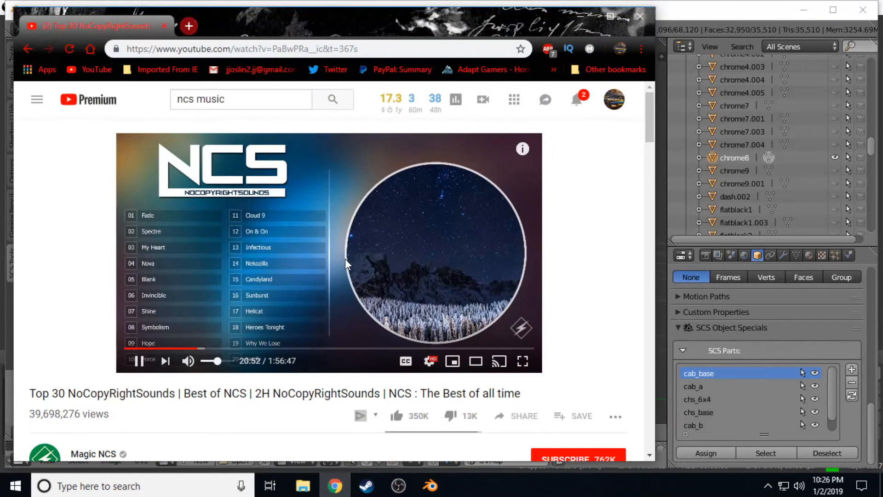
pyautogui.click(166, 361)
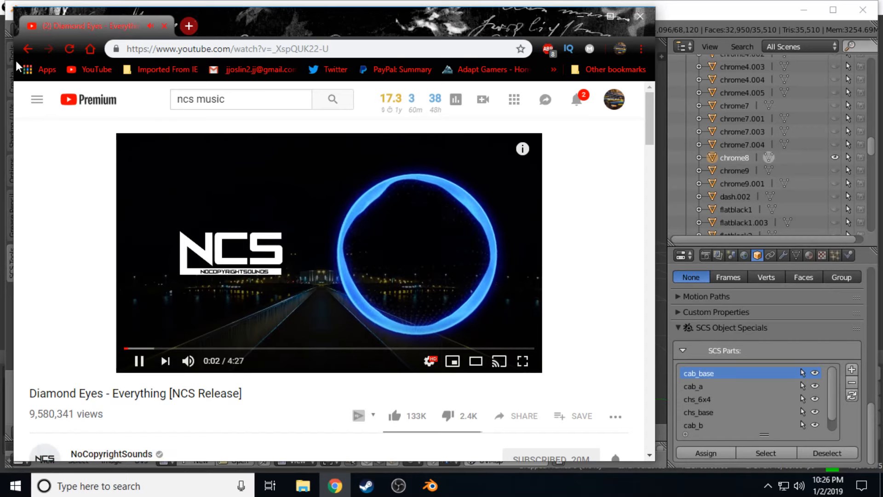
pyautogui.click(27, 47)
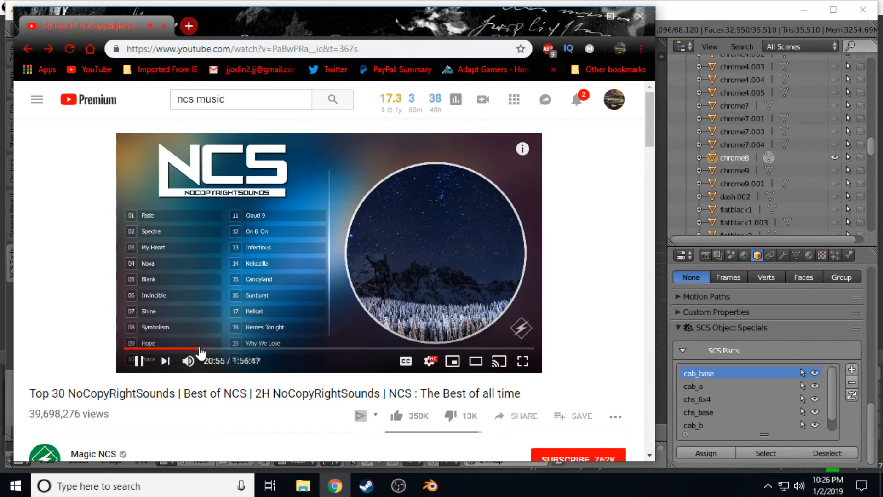
# Sample several playback positions in the music mix, ending at about 29:06.
pyautogui.moveTo(193, 352)
pyautogui.mouseDown()
pyautogui.moveTo(177, 353)
pyautogui.moveTo(183, 350)
pyautogui.mouseUp()
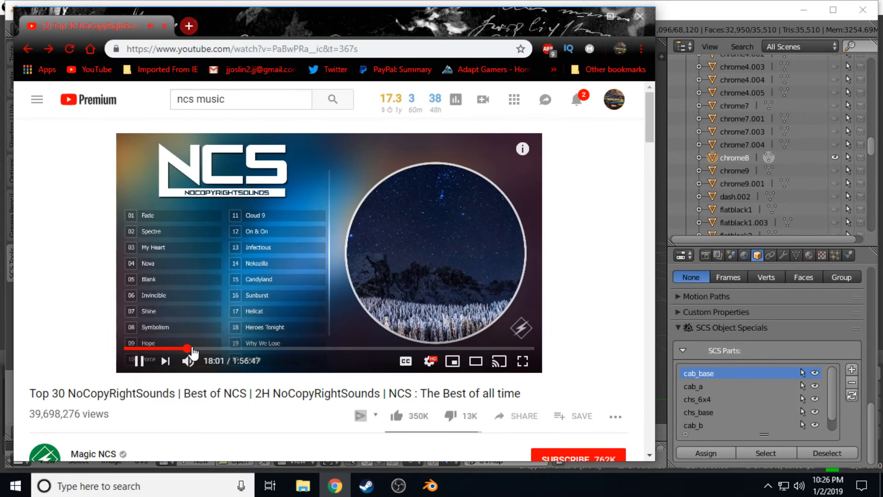
pyautogui.click(192, 350)
pyautogui.click(196, 350)
pyautogui.click(203, 350)
pyautogui.click(208, 350)
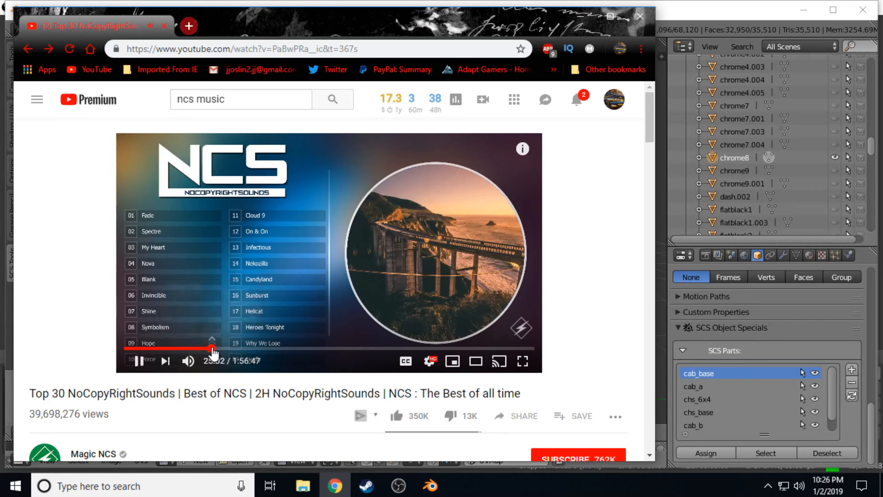
pyautogui.click(212, 350)
pyautogui.click(220, 350)
pyautogui.click(225, 350)
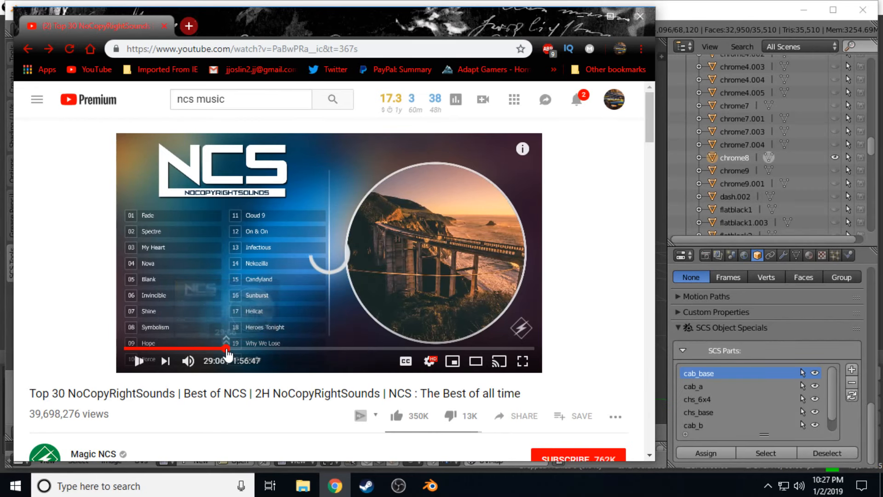
# Rewind the music mix in small increments to about 24:51.
pyautogui.press('Left')
pyautogui.press('Left')
pyautogui.press('Left')
pyautogui.press('Left')
pyautogui.press('Left')
pyautogui.press('Left')
pyautogui.press('Left')
pyautogui.press('Left')
pyautogui.press('Left')
pyautogui.press('Left')
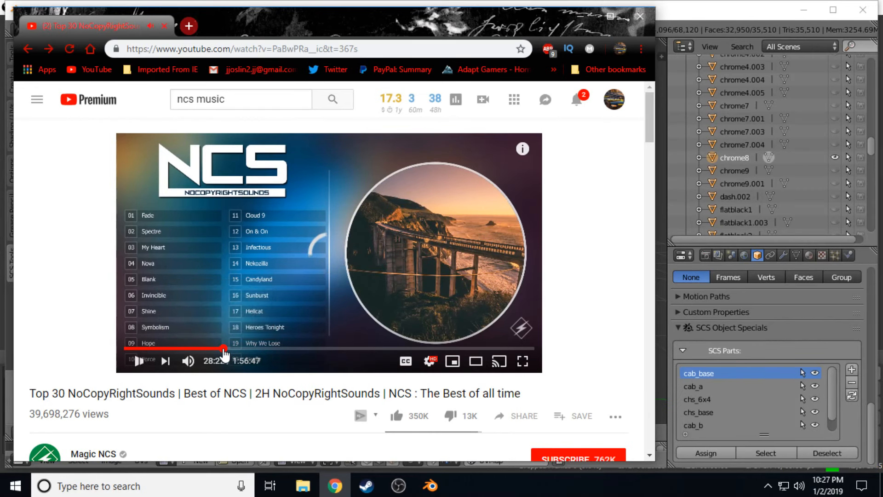
pyautogui.press('Left')
pyautogui.press('Left')
pyautogui.press('Left')
pyautogui.press('Left')
pyautogui.press('Left')
pyautogui.press('Left')
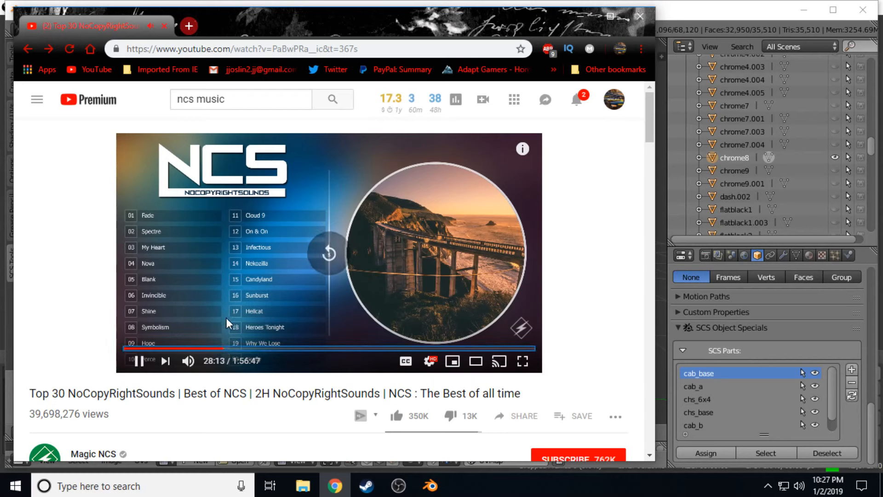
pyautogui.press('Left')
pyautogui.press('Left')
pyautogui.press('Left')
pyautogui.press('Left')
pyautogui.press('Left')
pyautogui.press('Left')
pyautogui.press('Left')
pyautogui.press('Left')
pyautogui.press('Left')
pyautogui.press('Left')
pyautogui.press('Left')
pyautogui.press('Left')
pyautogui.press('Left')
pyautogui.press('Left')
pyautogui.press('Left')
pyautogui.press('Left')
pyautogui.press('Left')
pyautogui.press('Left')
pyautogui.press('Left')
pyautogui.press('Left')
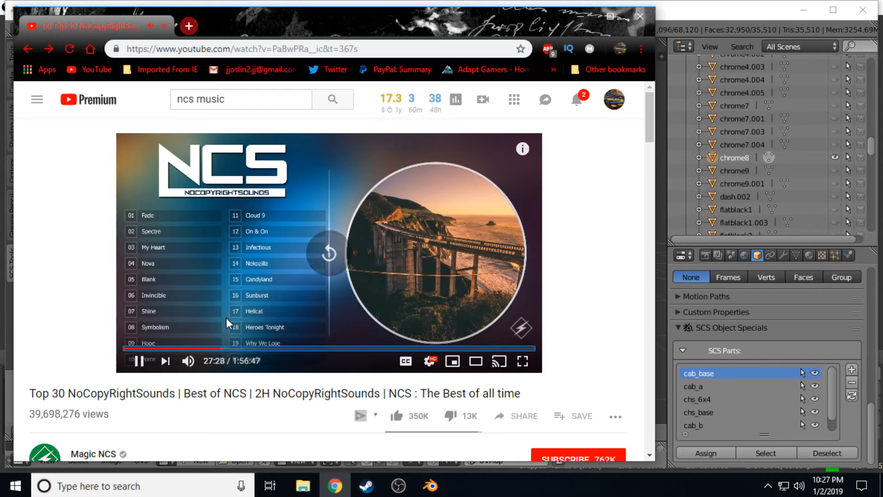
pyautogui.press('Left')
pyautogui.press('Left')
pyautogui.press('Left')
pyautogui.press('Left')
pyautogui.press('Left')
pyautogui.press('Left')
pyautogui.press('Left')
pyautogui.press('Left')
pyautogui.press('Left')
pyautogui.press('Left')
pyautogui.press('Left')
pyautogui.press('Left')
pyautogui.press('Left')
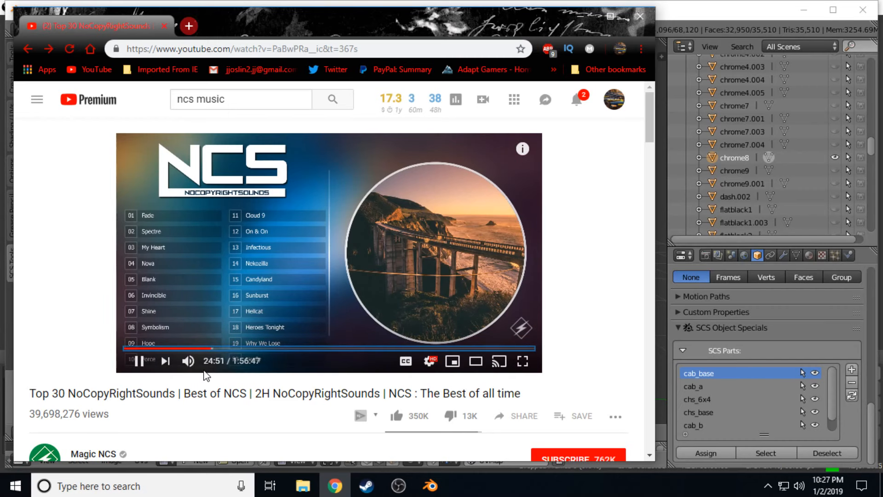
# Skip the music mix forward by four short increments and return to Blender.
pyautogui.press('Right')
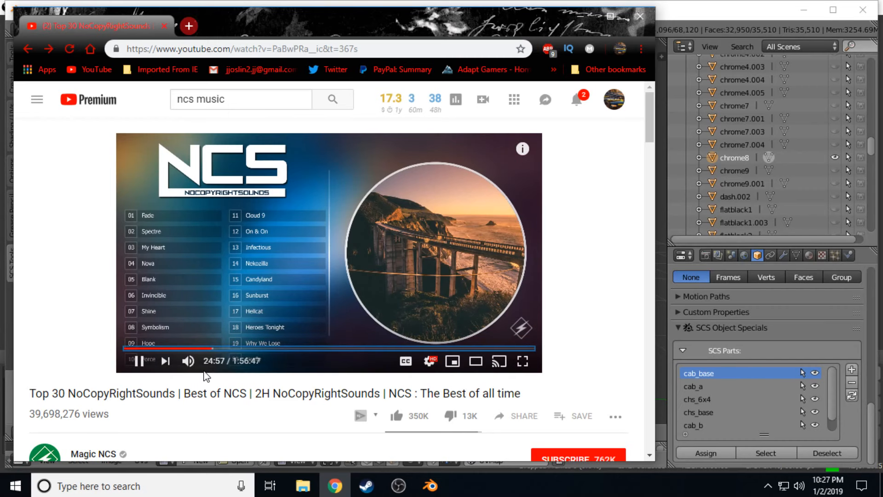
pyautogui.press('Right')
pyautogui.press('Right')
pyautogui.press('Right')
pyautogui.click(576, 18)
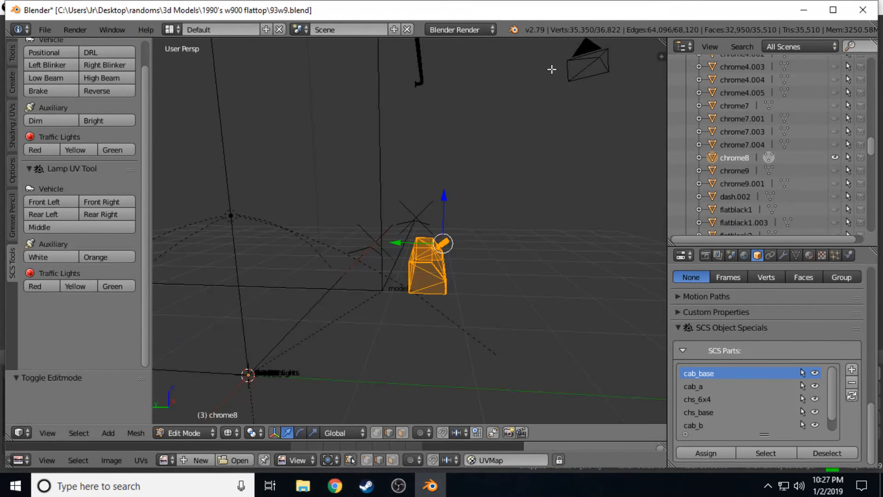
# Separate the selected box geometry from chrome8 into its own object and return to Object Mode.
pyautogui.press('p')
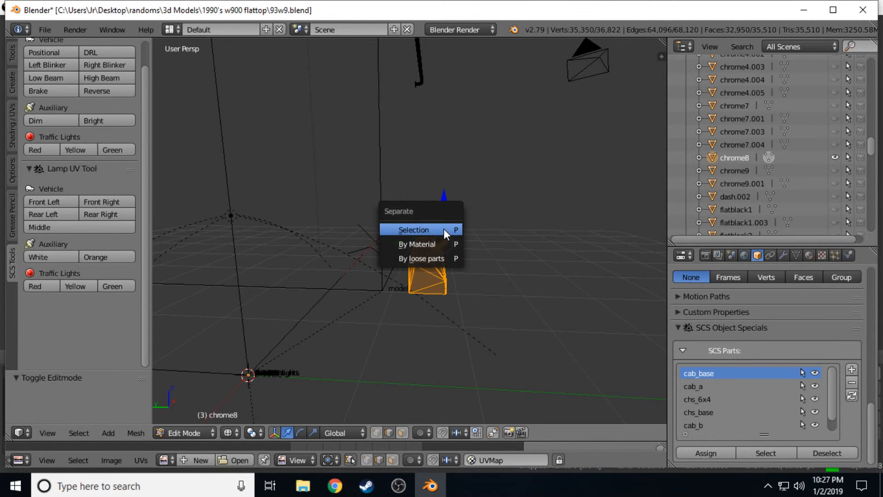
pyautogui.click(448, 229)
pyautogui.moveTo(430, 235); pyautogui.dragTo(417, 248, button='middle')
pyautogui.press('Tab')
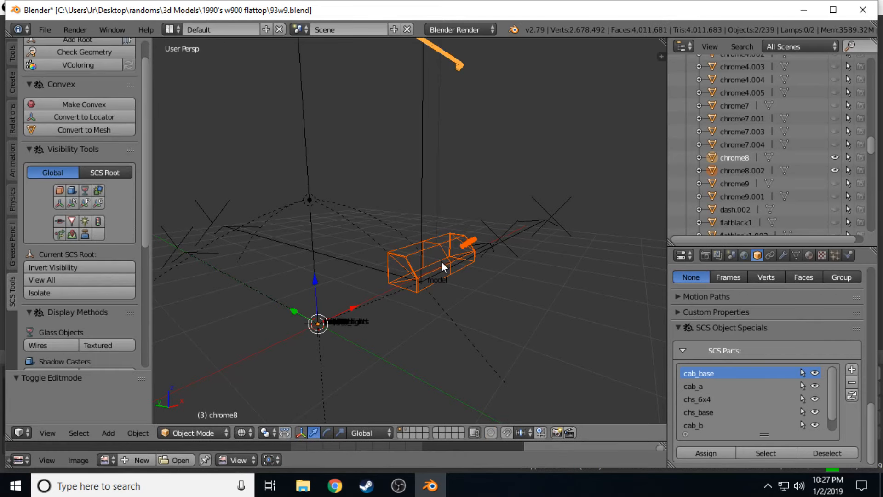
# Select only the separated box object, chrome8.002, and view it from the side.
pyautogui.press('a')
pyautogui.rightClick(434, 260)
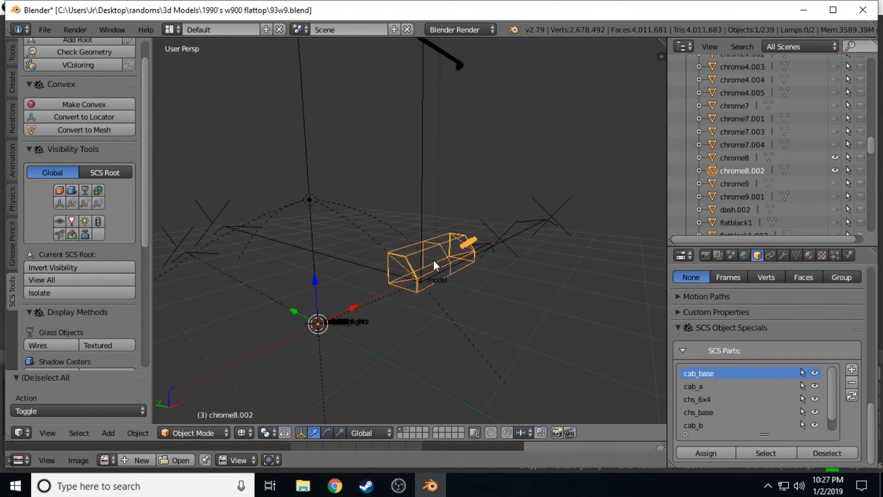
pyautogui.hotkey('shift', 'f')
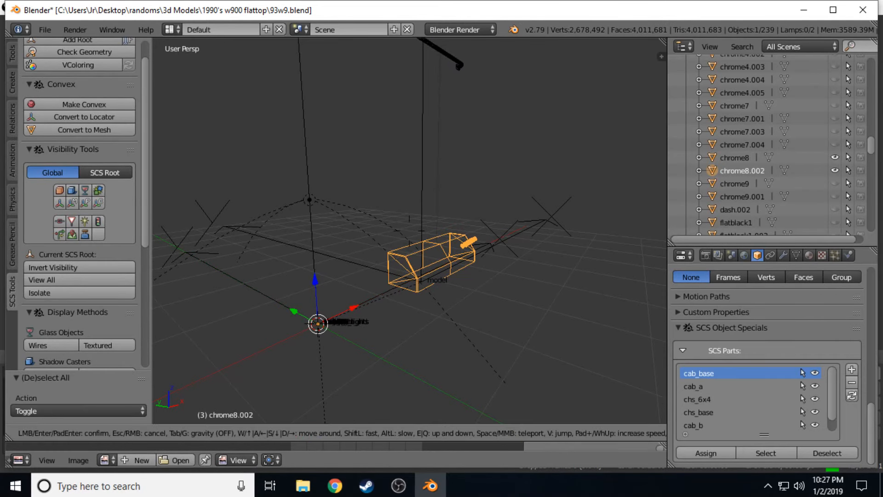
pyautogui.press('w')
pyautogui.click(409, 232)
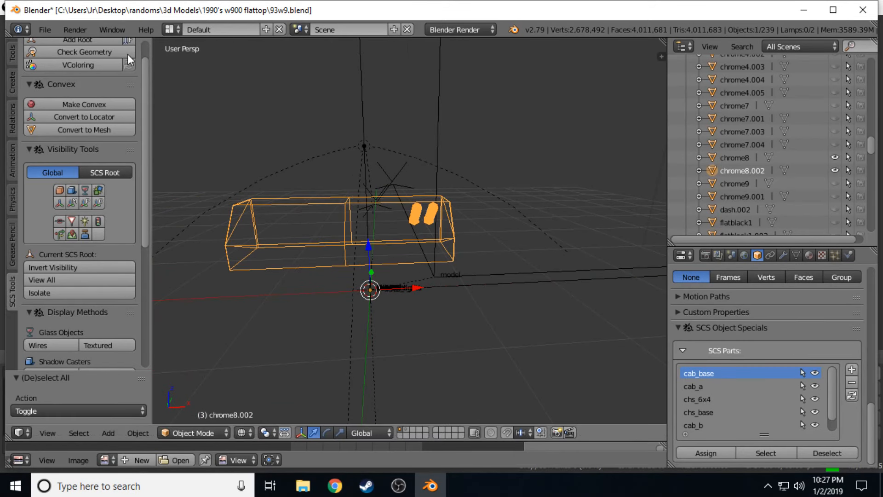
# Add an SCS root named custom_lines for the separated box object chrome8.002.
pyautogui.click(129, 40)
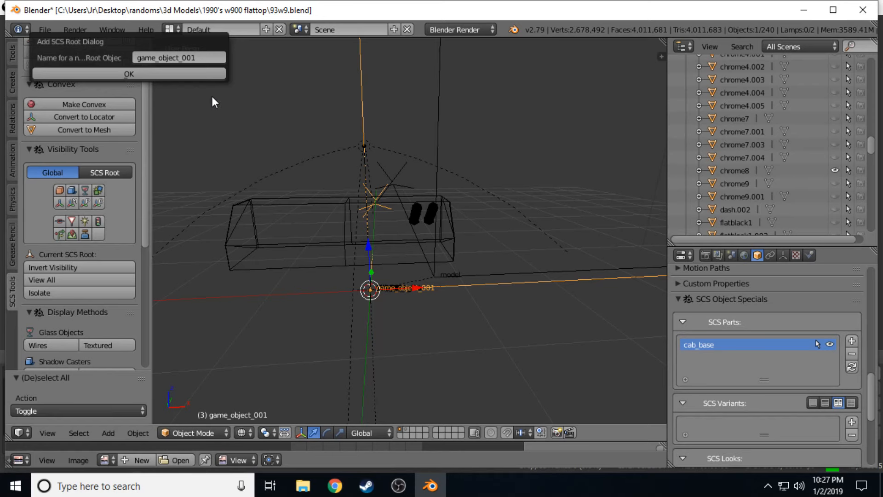
pyautogui.click(205, 59)
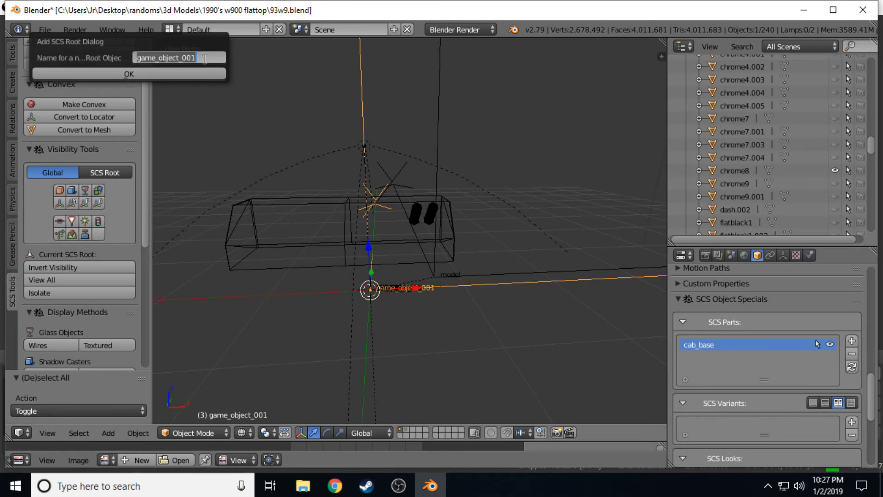
pyautogui.write('a')
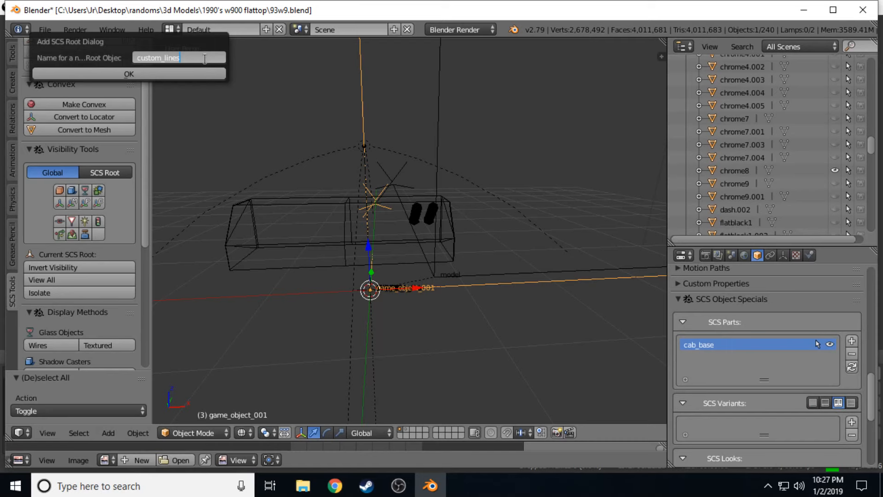
pyautogui.press('Return')
pyautogui.click(85, 75)
# Expand the custom_lines root in the object list and hide its child chrome8.002.
pyautogui.scroll(10, 727, 141)
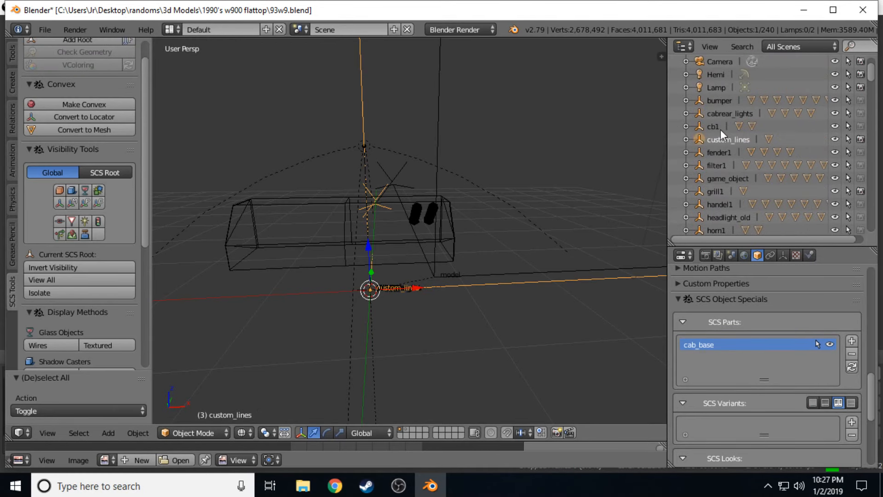
pyautogui.click(686, 139)
pyautogui.click(834, 152)
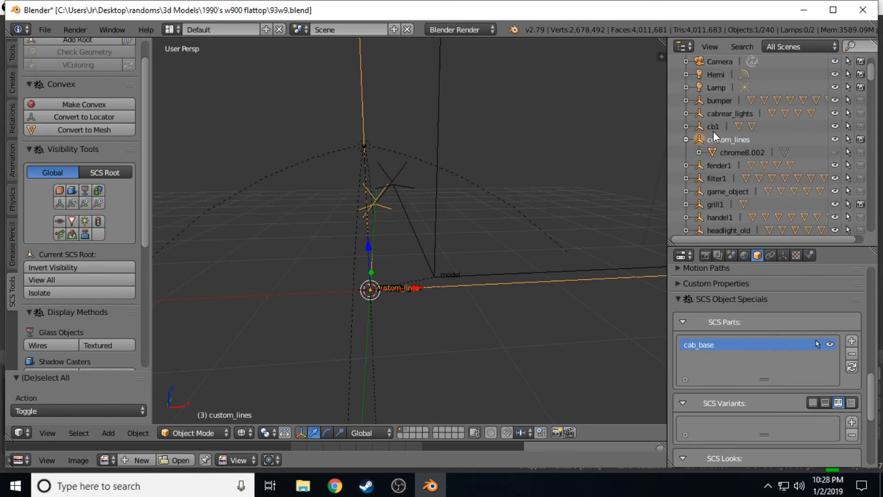
# Hide the remaining chrome8 object and show chrome9.
pyautogui.scroll(-10, 732, 133)
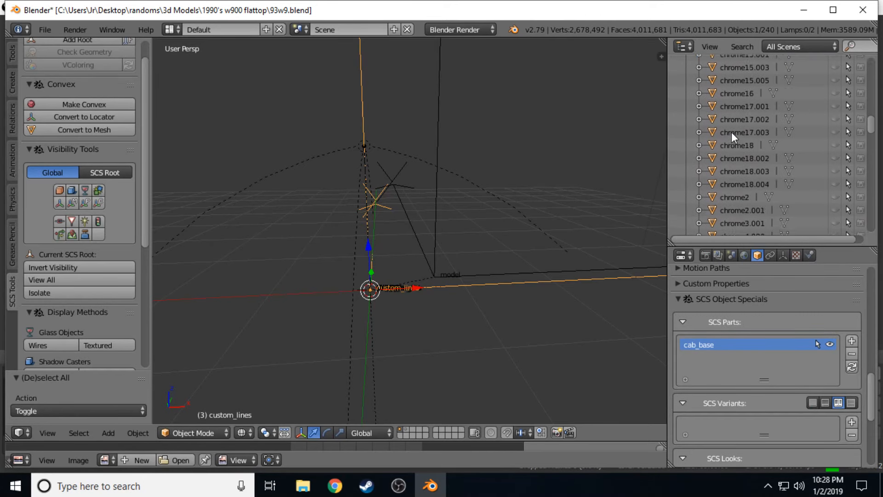
pyautogui.scroll(5, 750, 137)
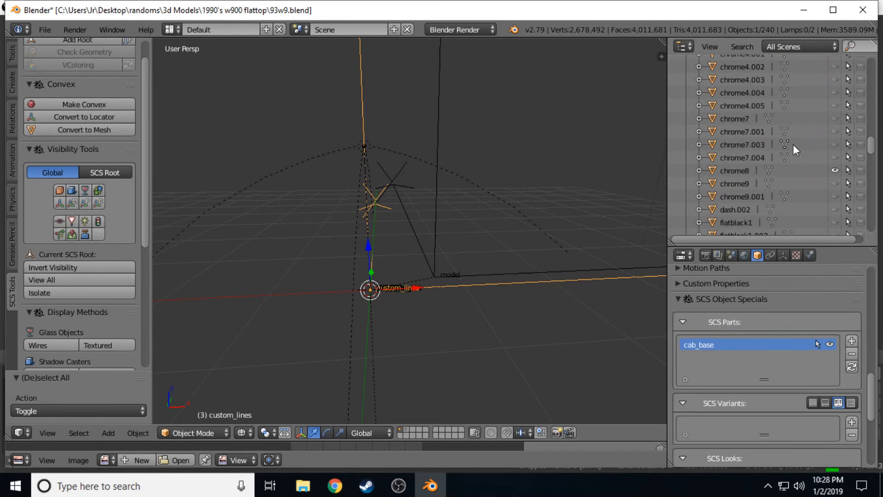
pyautogui.click(834, 183)
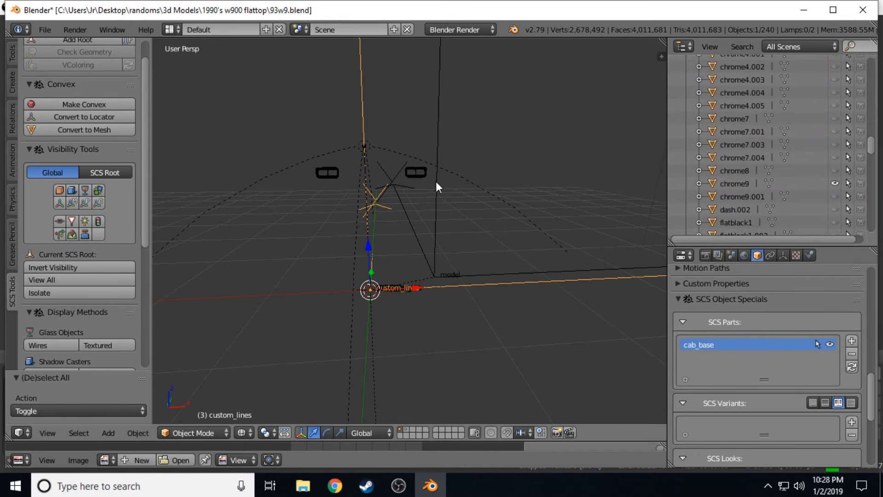
# Examine the chrome9 frames from several sides in the 3D view.
pyautogui.hotkey('shift', 'f')
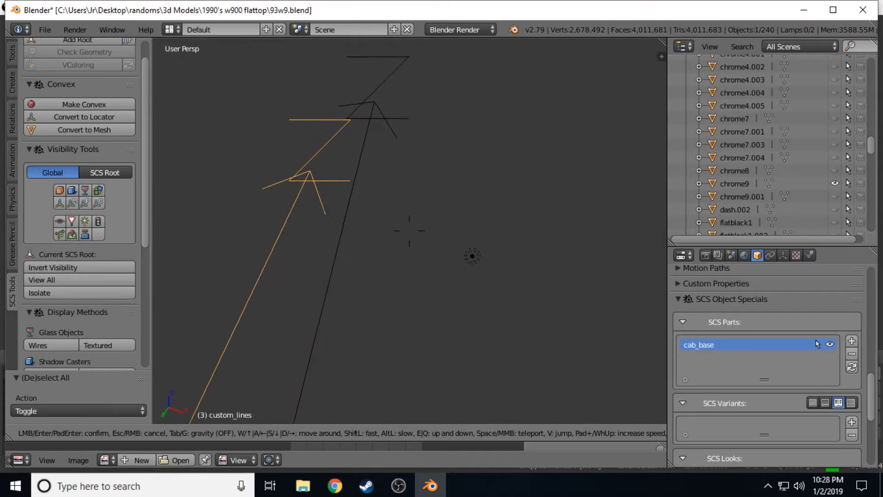
pyautogui.press('s')
pyautogui.press('w')
pyautogui.press('w')
pyautogui.press('a')
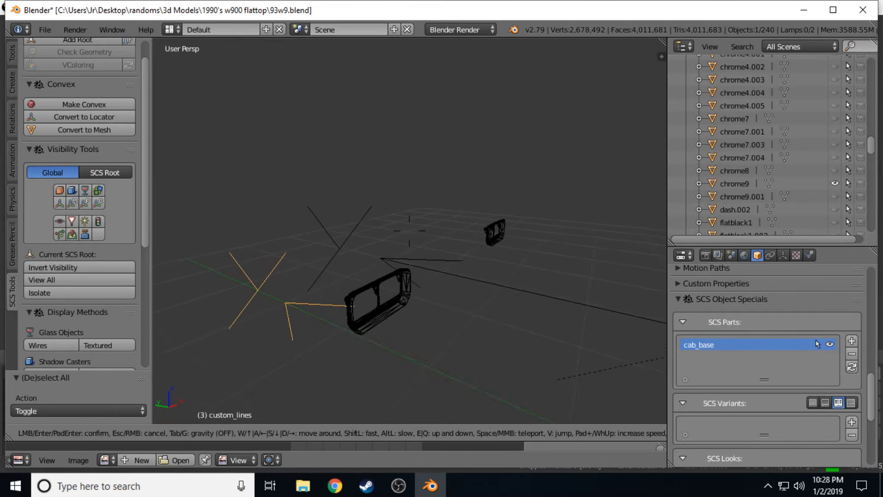
pyautogui.press('s')
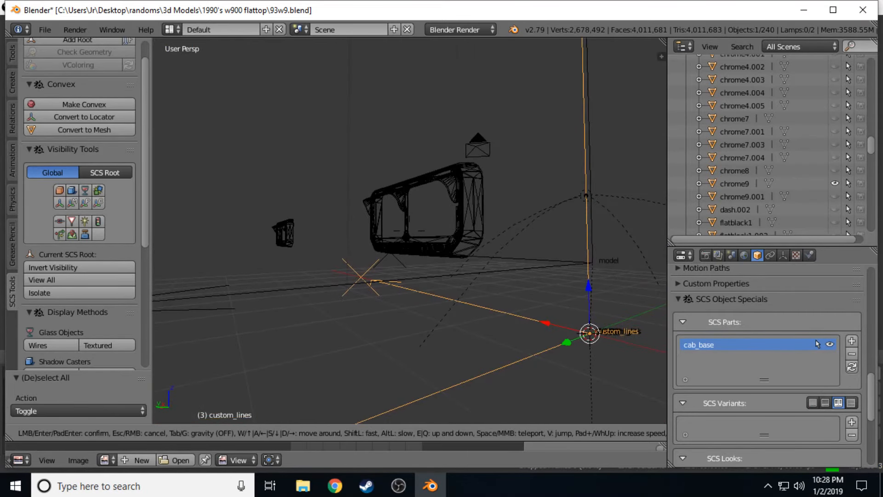
pyautogui.press('a')
pyautogui.press('d')
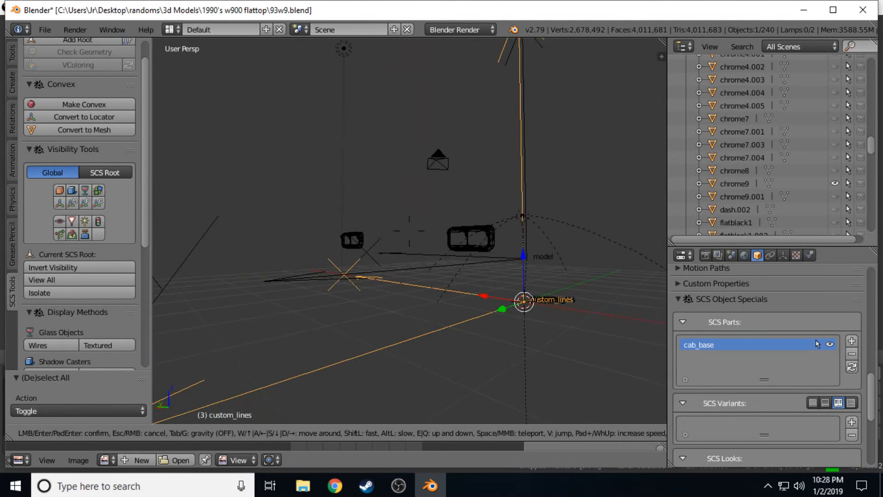
pyautogui.click(410, 230)
# Show chrome9.001 for comparison with chrome9, then delete the overlapping chrome9 object.
pyautogui.click(836, 183)
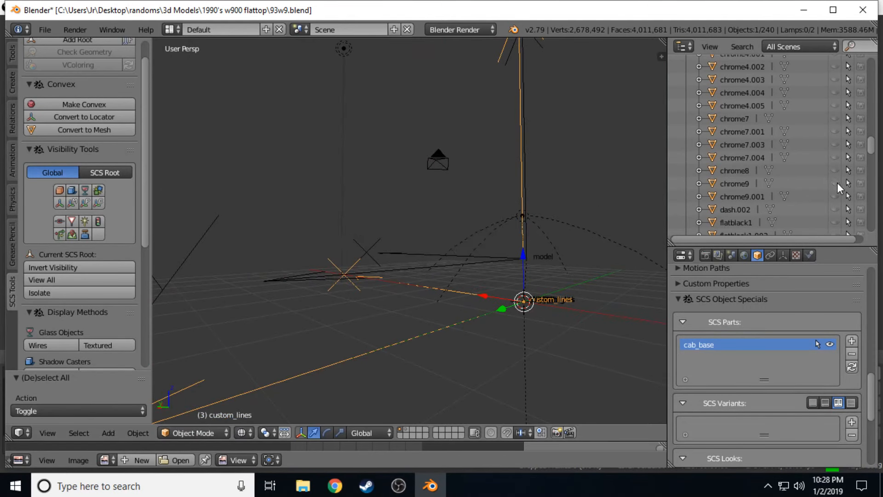
pyautogui.click(835, 196)
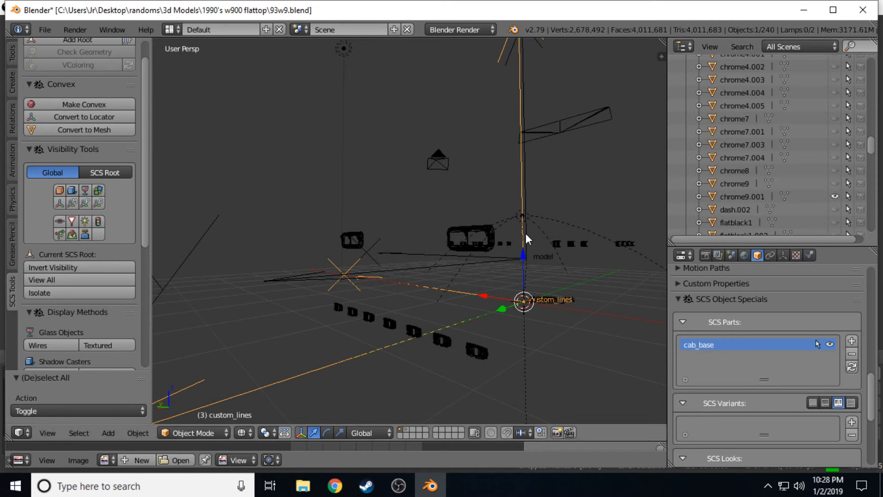
pyautogui.click(744, 183)
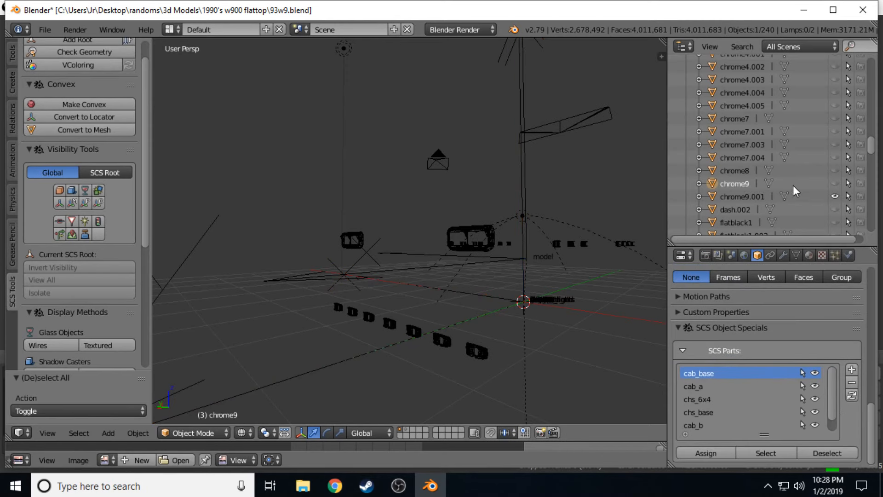
pyautogui.click(834, 183)
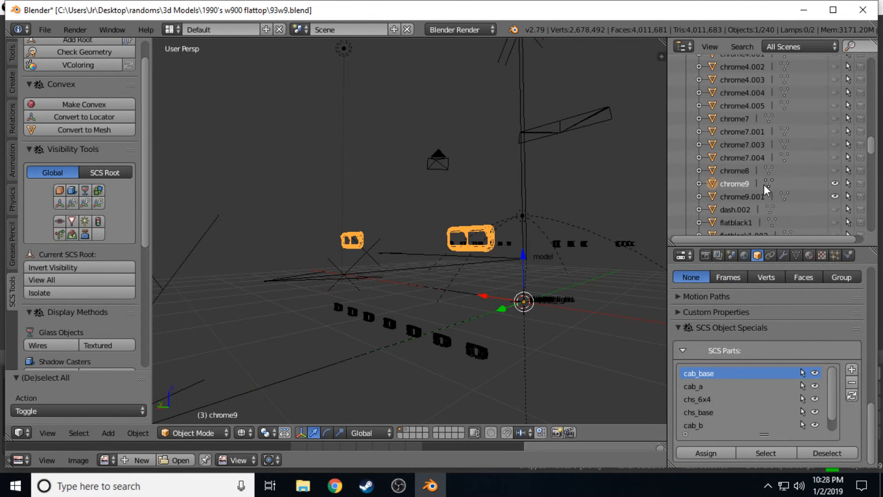
pyautogui.rightClick(739, 182)
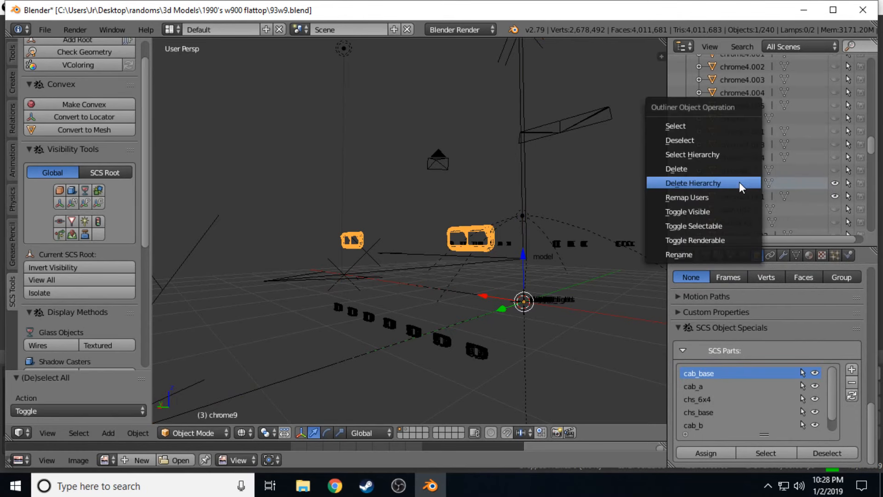
pyautogui.click(720, 168)
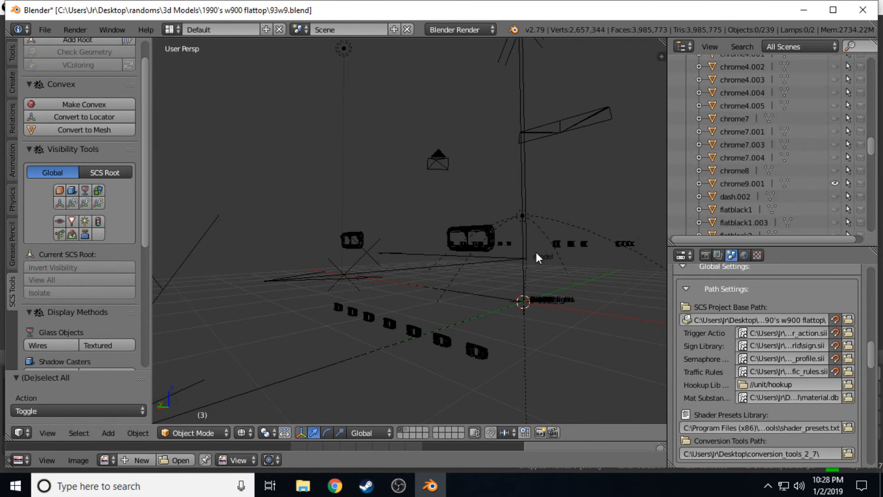
# Select the chrome9.001 object in the 3D view.
pyautogui.hotkey('shift', 'f')
pyautogui.press('w')
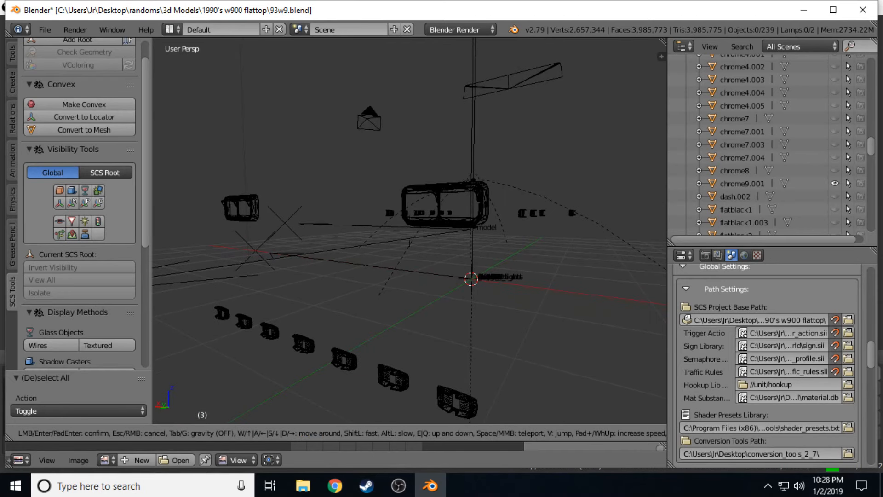
pyautogui.click(432, 205)
pyautogui.rightClick(431, 222)
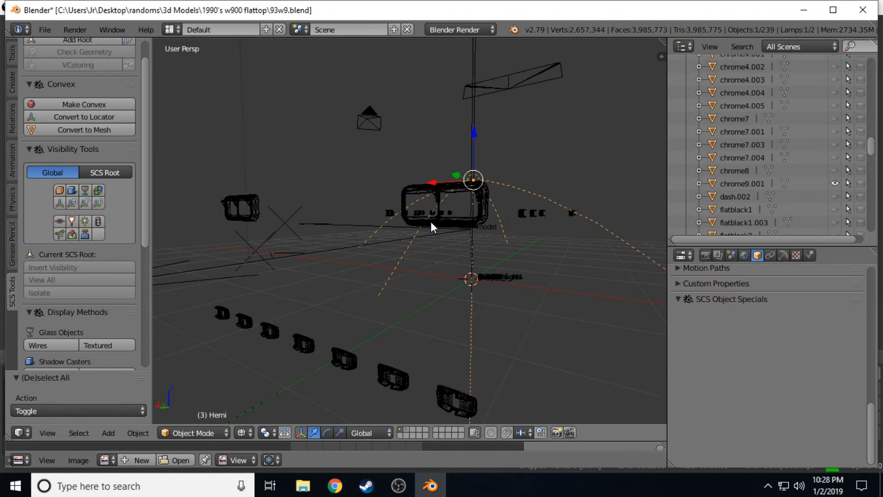
pyautogui.rightClick(430, 222)
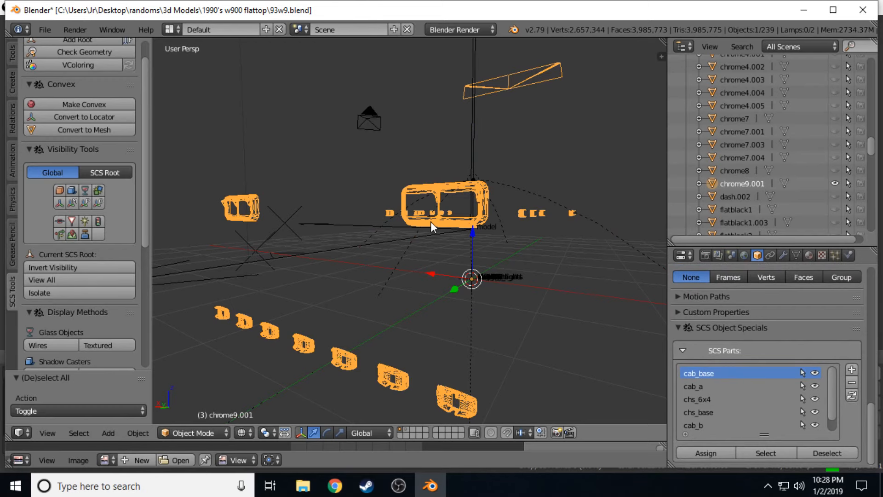
# Circle-select the pair of large twin-opening frames in chrome9.001 from the side and separate them into their own object.
pyautogui.hotkey('shift', 'f')
pyautogui.press('d')
pyautogui.click(409, 231)
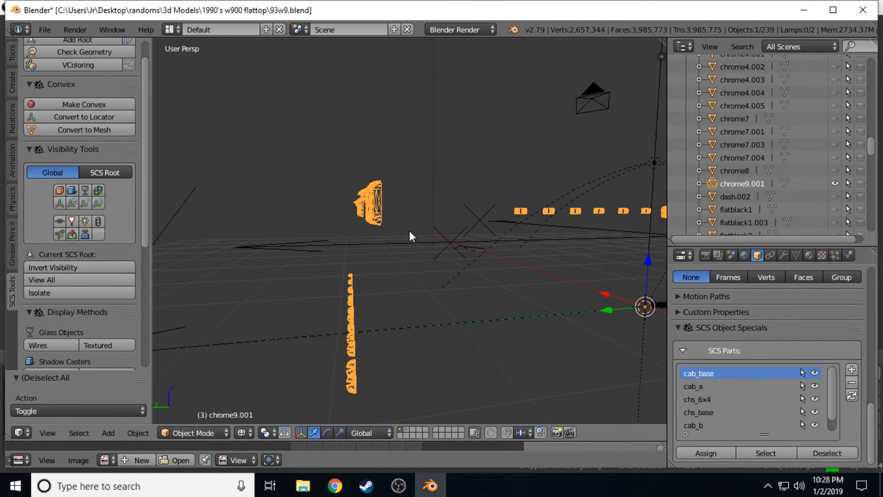
pyautogui.press('Tab')
pyautogui.press('a')
pyautogui.press('c')
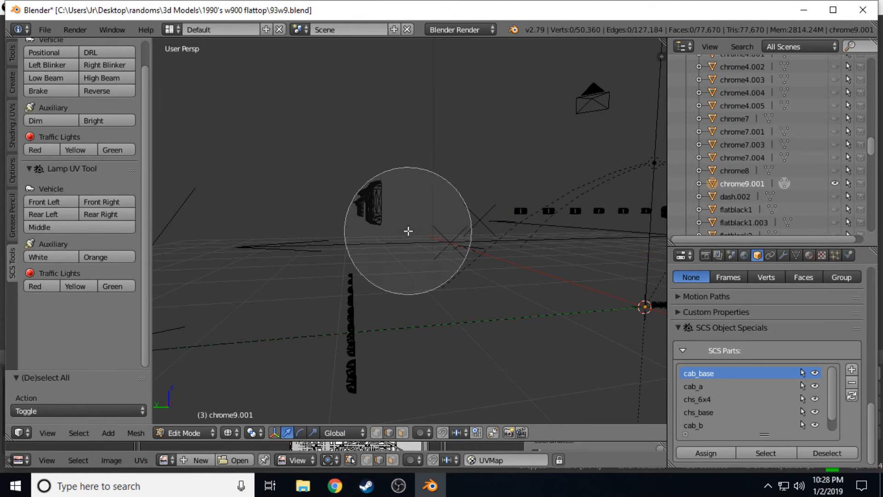
pyautogui.moveTo(407, 230); pyautogui.dragTo(388, 205)
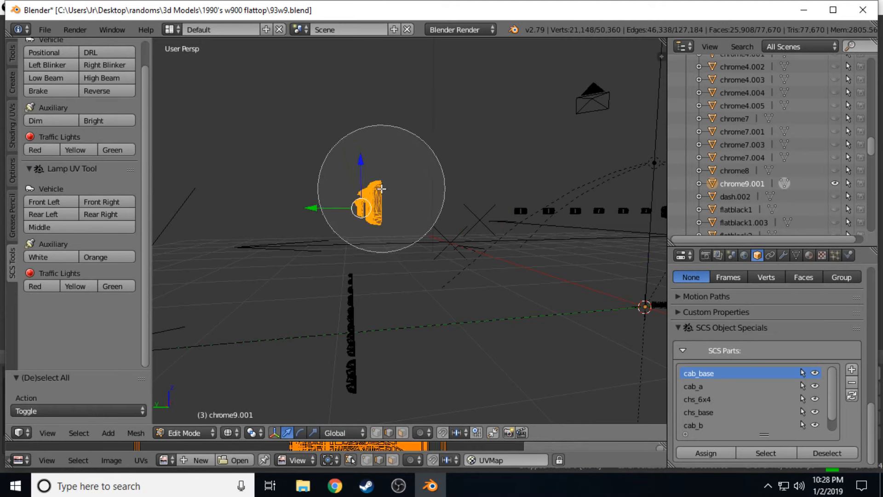
pyautogui.rightClick(381, 189)
pyautogui.press('p')
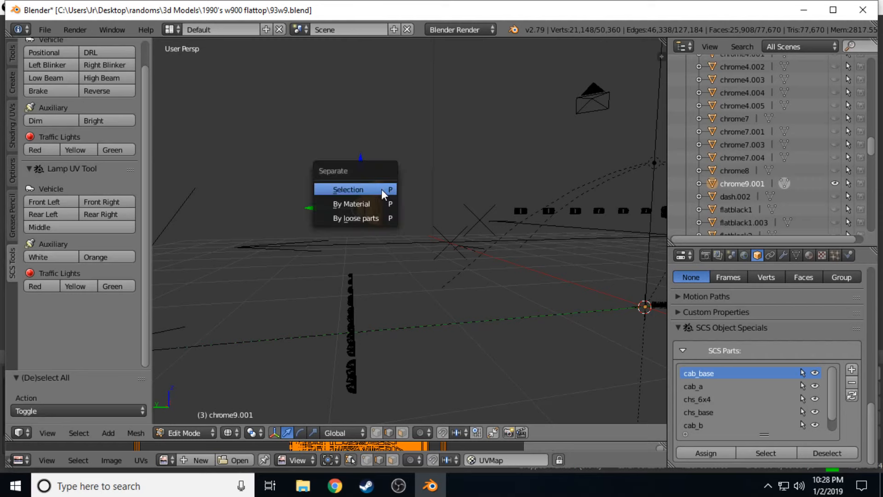
pyautogui.click(382, 189)
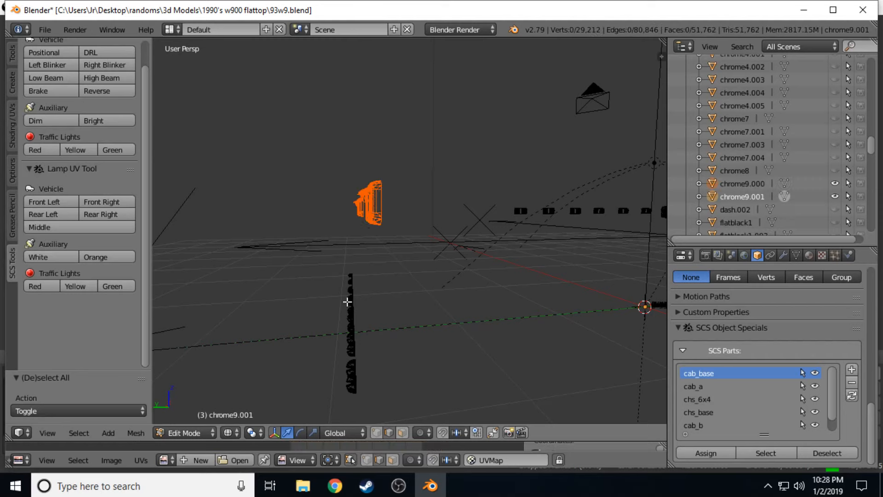
# Circle-select the low row of small frames in chrome9.001 and separate it into its own object.
pyautogui.press('c')
pyautogui.moveTo(349, 335); pyautogui.dragTo(350, 306)
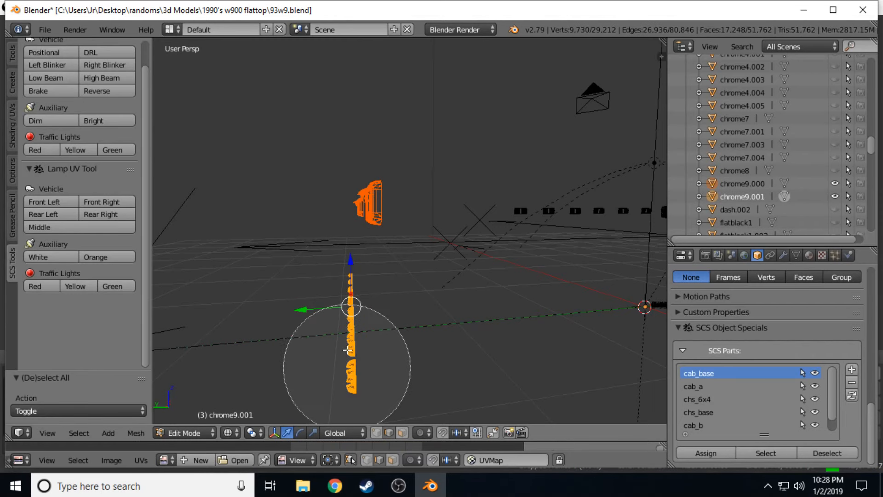
pyautogui.rightClick(348, 324)
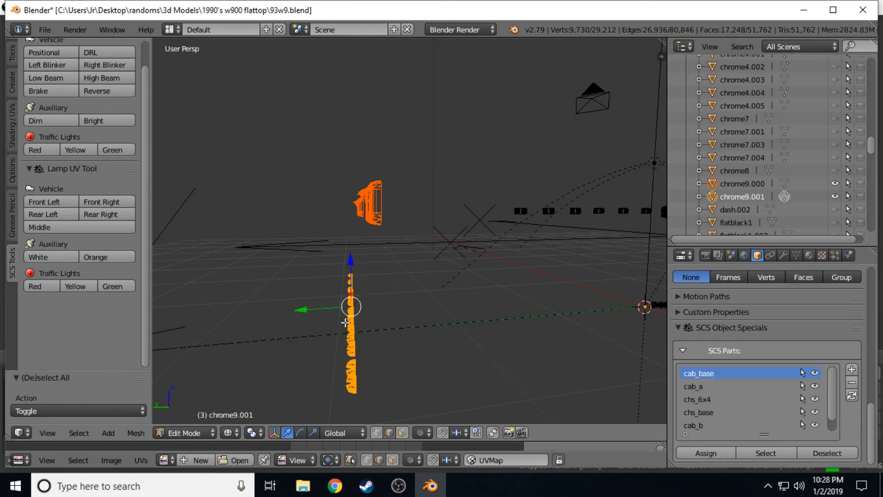
pyautogui.press('p')
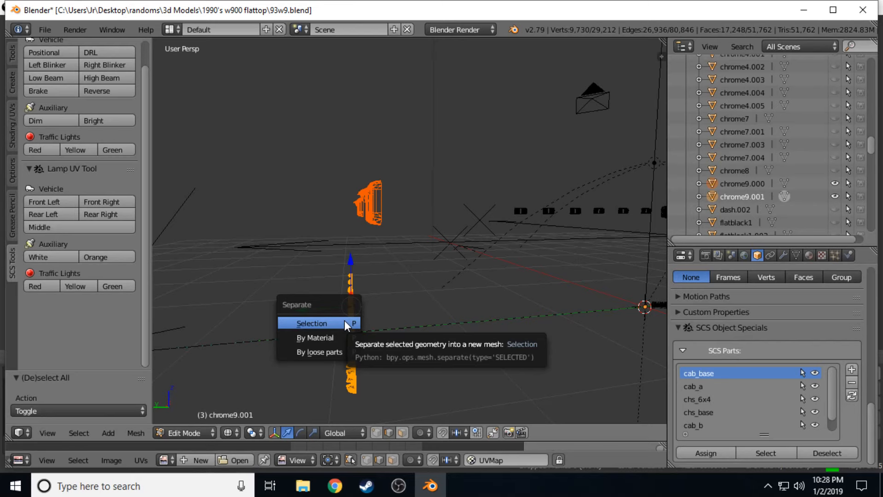
pyautogui.click(344, 323)
# Circle-select the whole large folded panel floating above the scene in chrome9.001.
pyautogui.hotkey('shift', 'f')
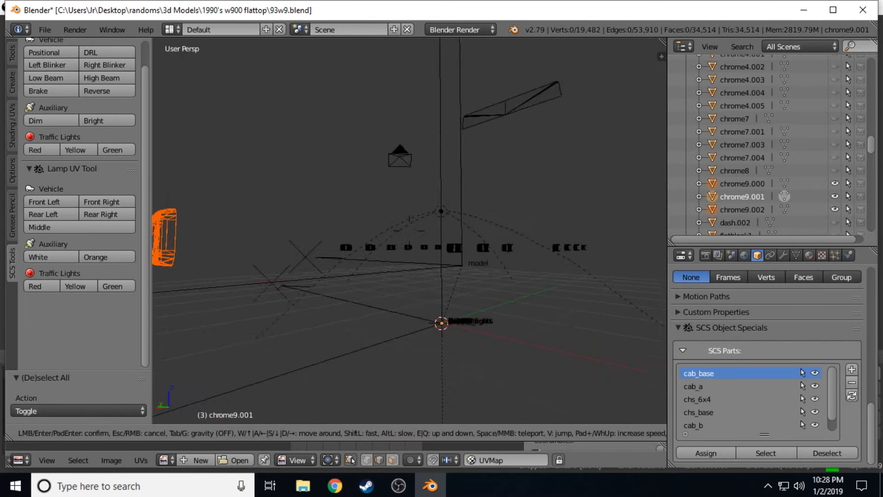
pyautogui.press('d')
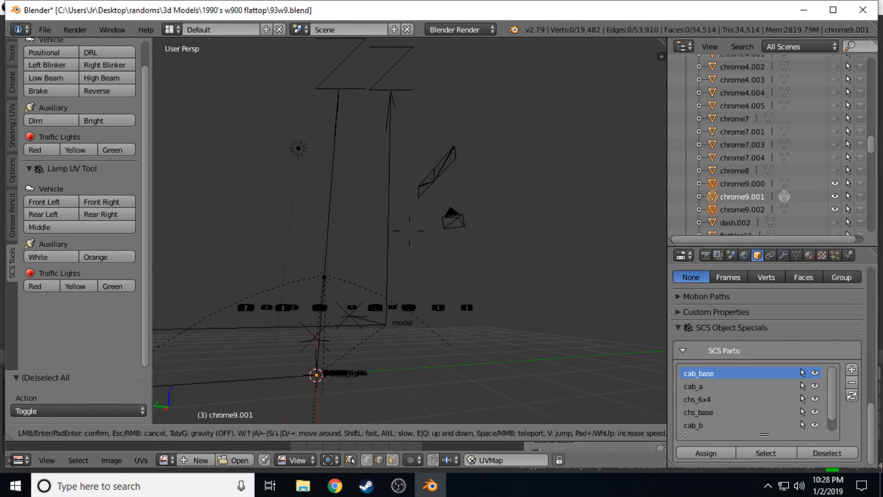
pyautogui.press('w')
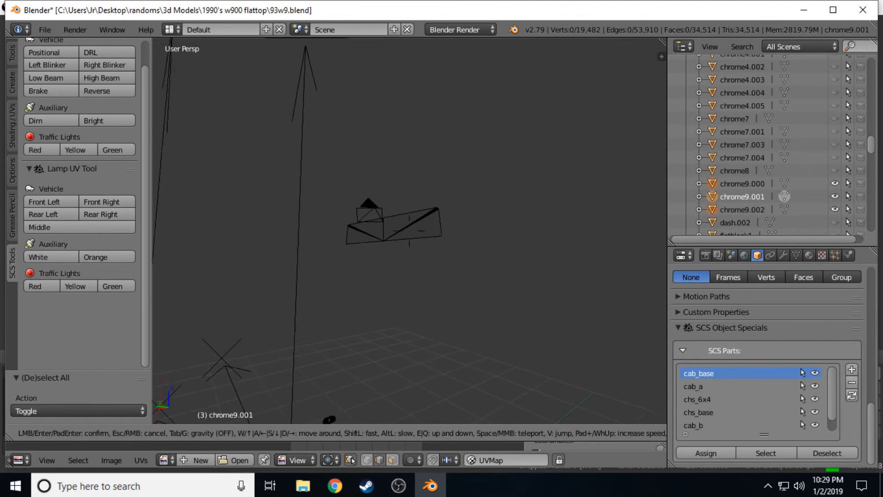
pyautogui.press('Return')
pyautogui.press('p')
pyautogui.click(415, 230)
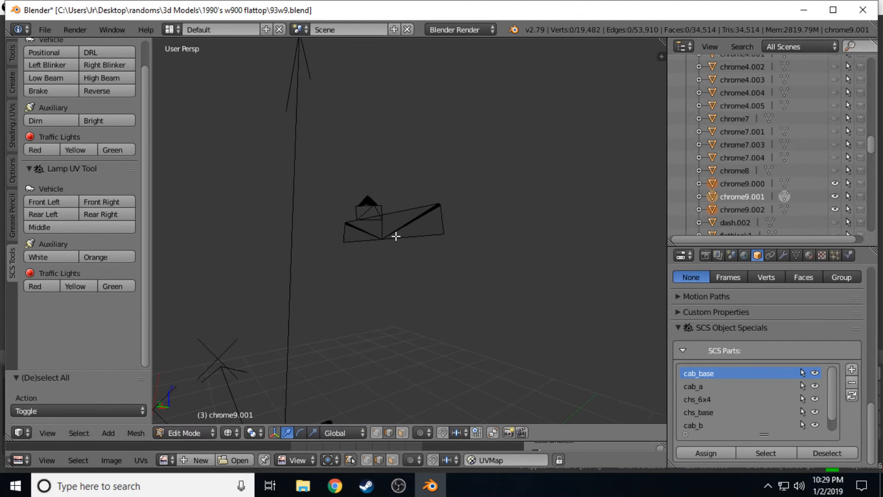
pyautogui.press('c')
pyautogui.moveTo(420, 233); pyautogui.dragTo(361, 221)
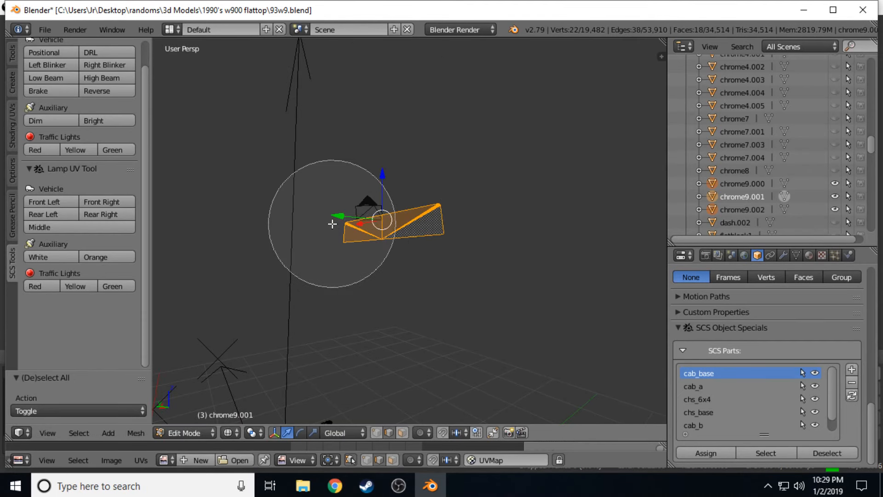
pyautogui.rightClick(446, 230)
# Select the geometry linked to the large folded panel, then narrow the selection to one of its big faces with circle select.
pyautogui.hotkey('shift', 'f')
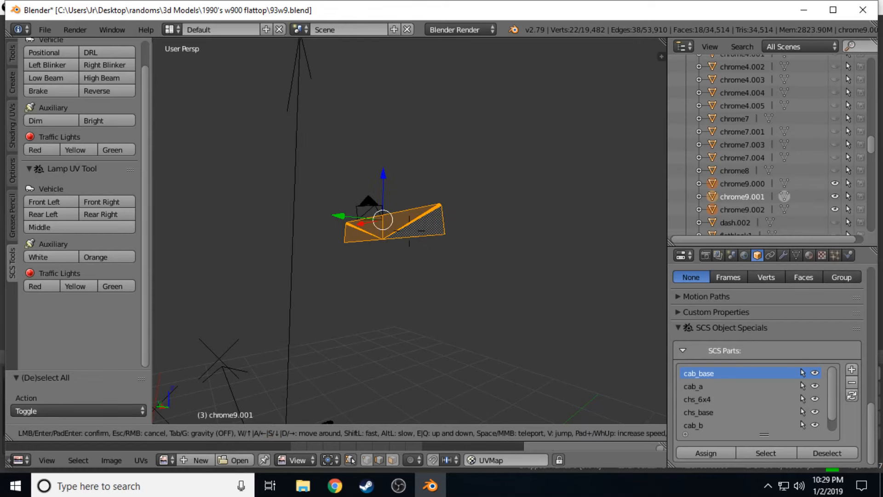
pyautogui.press('w')
pyautogui.press('d')
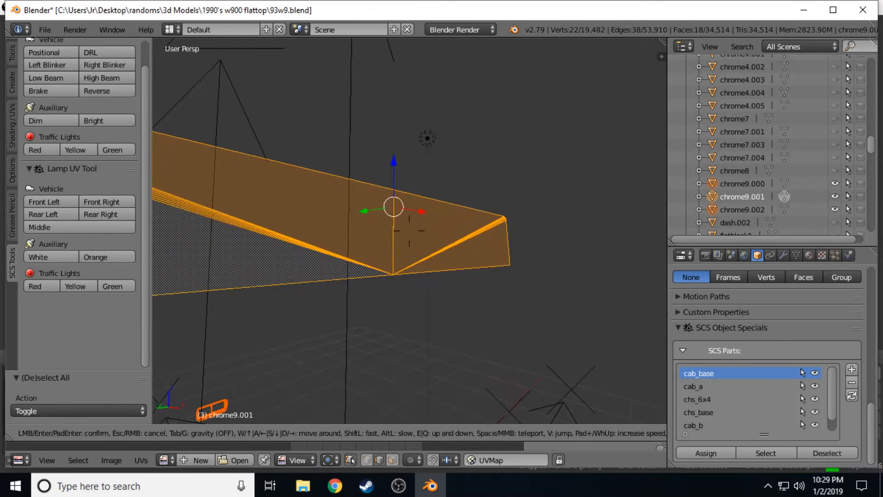
pyautogui.press('a')
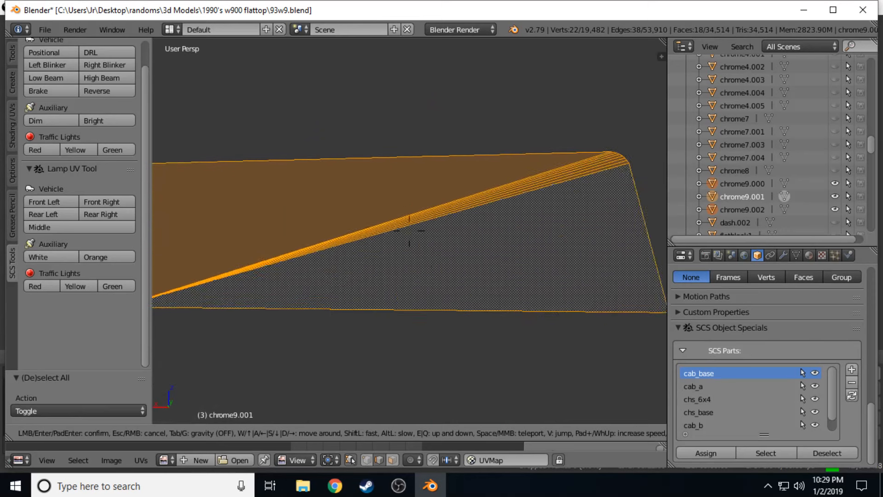
pyautogui.click(409, 233)
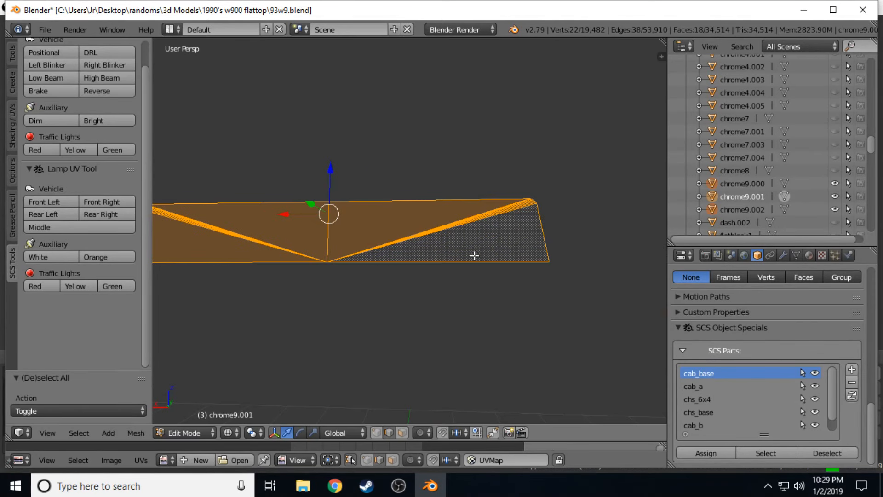
pyautogui.press('l')
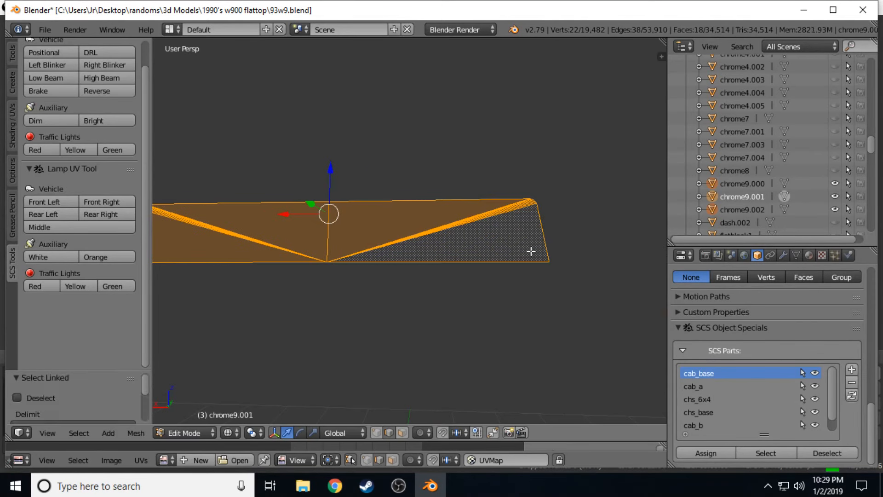
pyautogui.press('c')
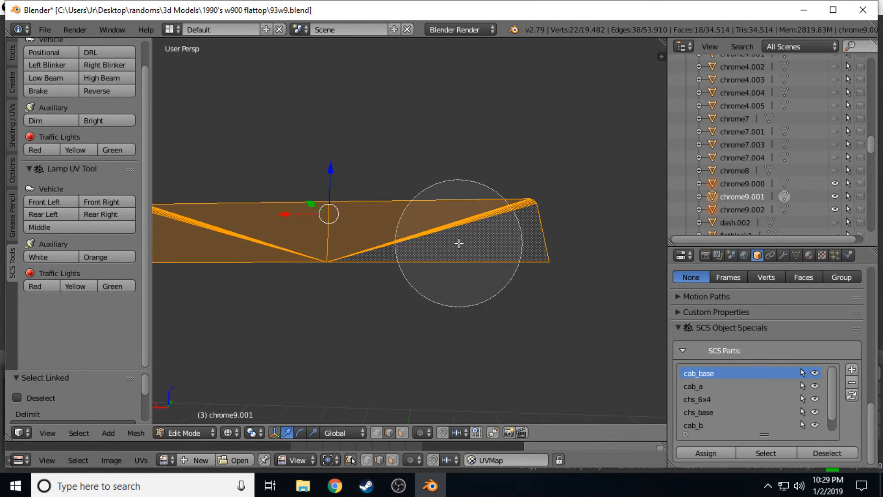
pyautogui.moveTo(454, 244)
pyautogui.mouseDown(button='middle')
pyautogui.moveTo(262, 221)
pyautogui.moveTo(357, 213)
pyautogui.moveTo(557, 226)
pyautogui.mouseUp(button='middle')
pyautogui.moveTo(540, 292); pyautogui.dragTo(331, 316)
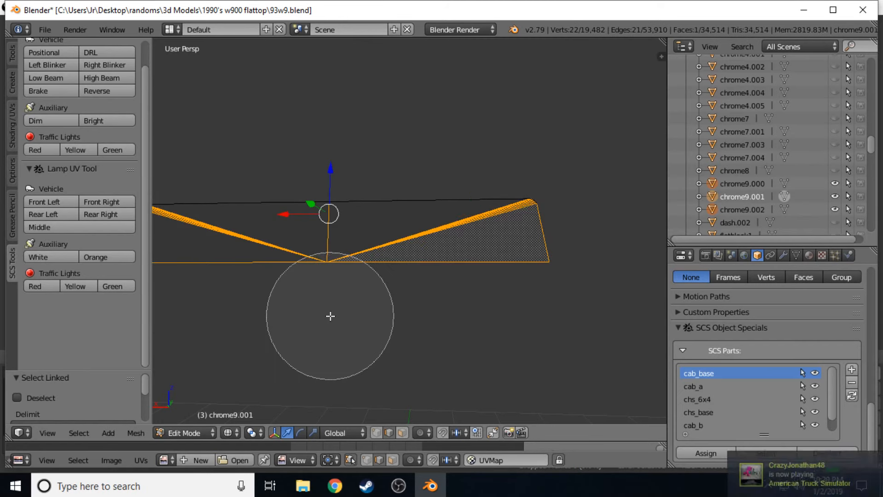
pyautogui.rightClick(474, 306)
# Examine the large folded panel's faces up close from several angles, and clear the mesh selection.
pyautogui.hotkey('ctrl', 'f')
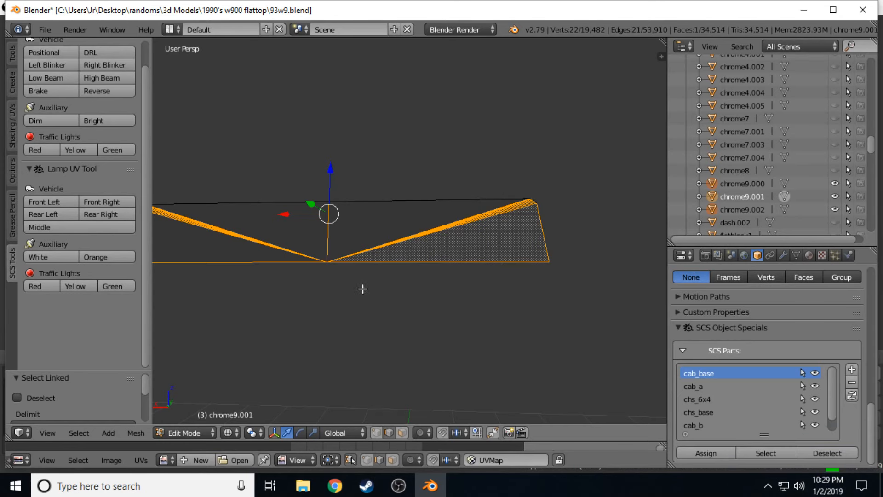
pyautogui.hotkey('shift', 'f')
pyautogui.press('w')
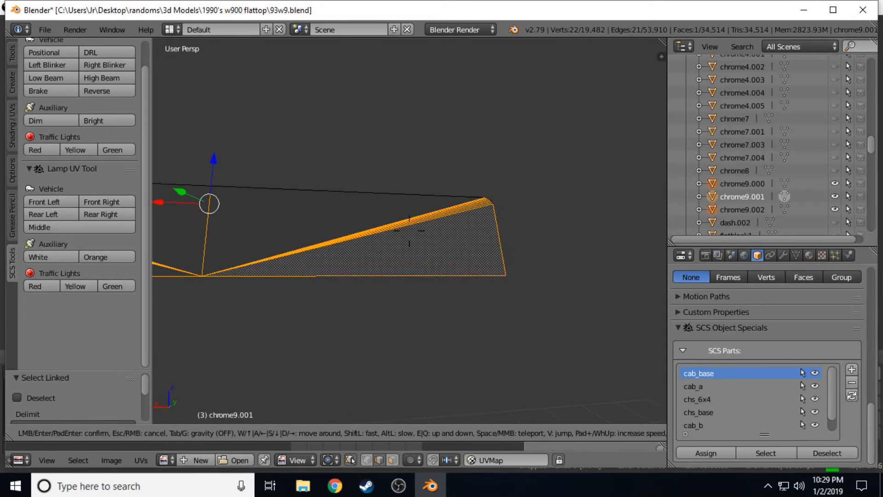
pyautogui.press('w')
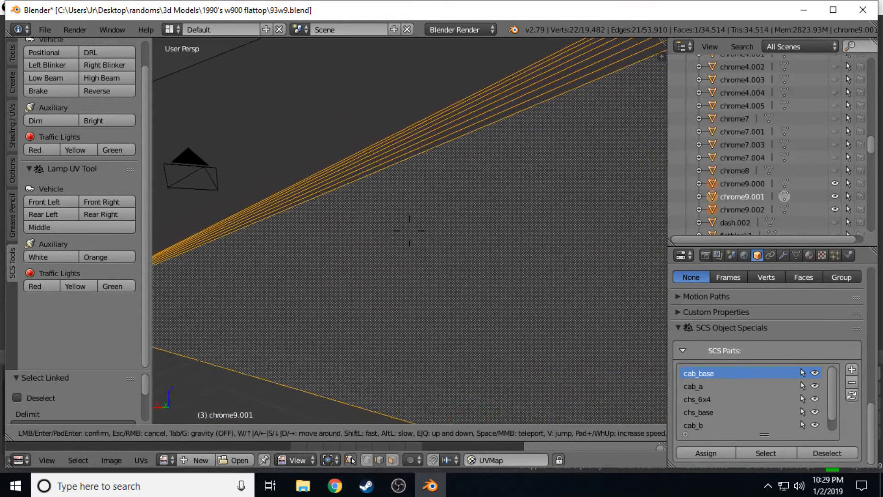
pyautogui.press('s')
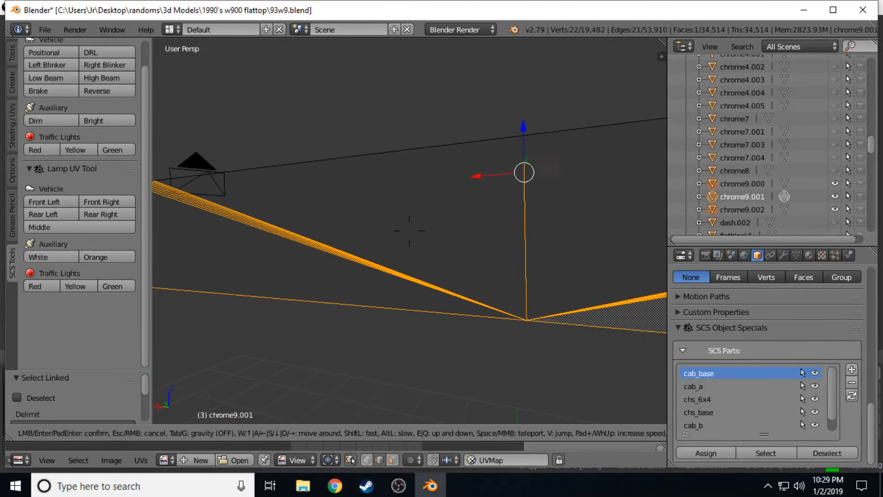
pyautogui.press('s')
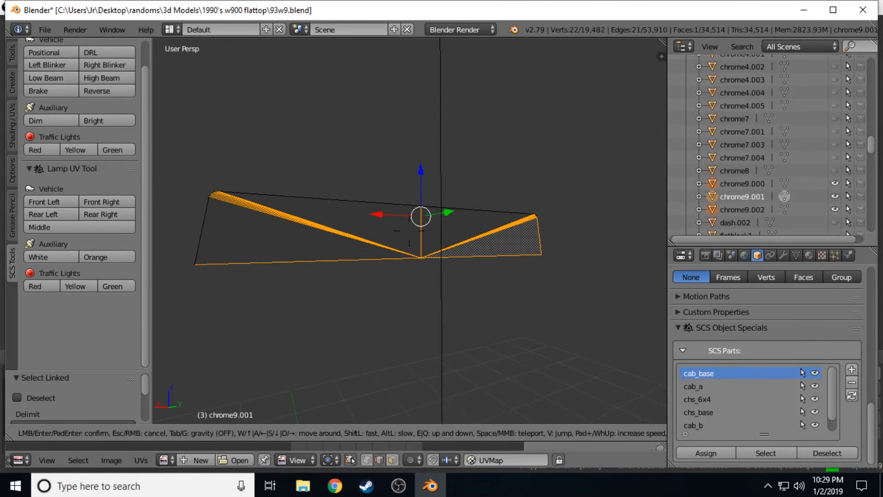
pyautogui.press('a')
pyautogui.click(409, 231)
pyautogui.press('a')
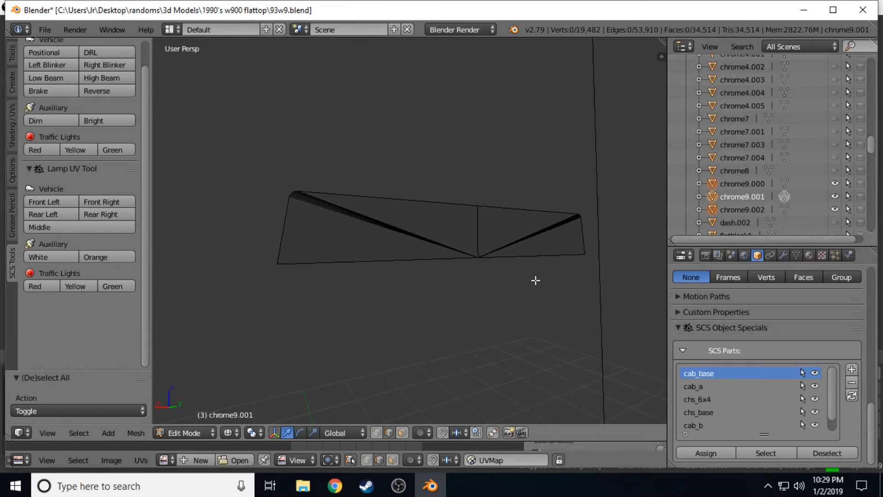
# Circle-select all rows of small pieces in chrome9.001, leaving out the large folded panel, and separate them into their own object.
pyautogui.hotkey('shift', 'f')
pyautogui.press('s')
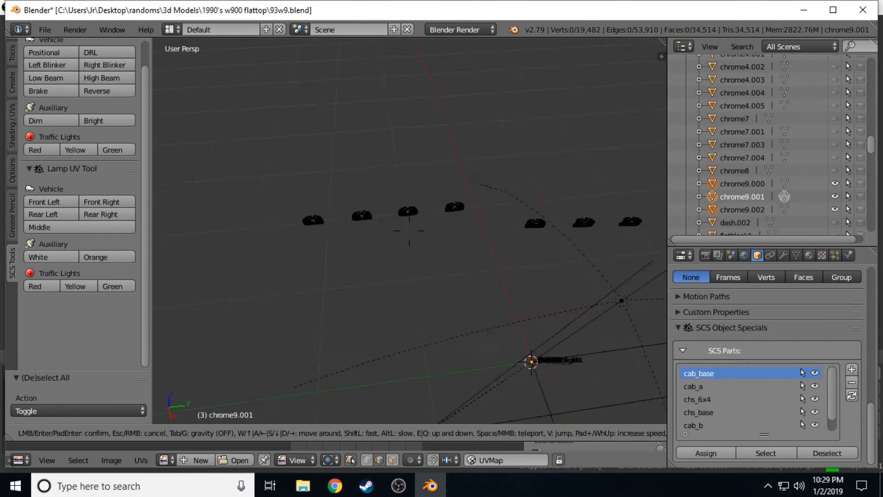
pyautogui.press('s')
pyautogui.press('w')
pyautogui.press('a')
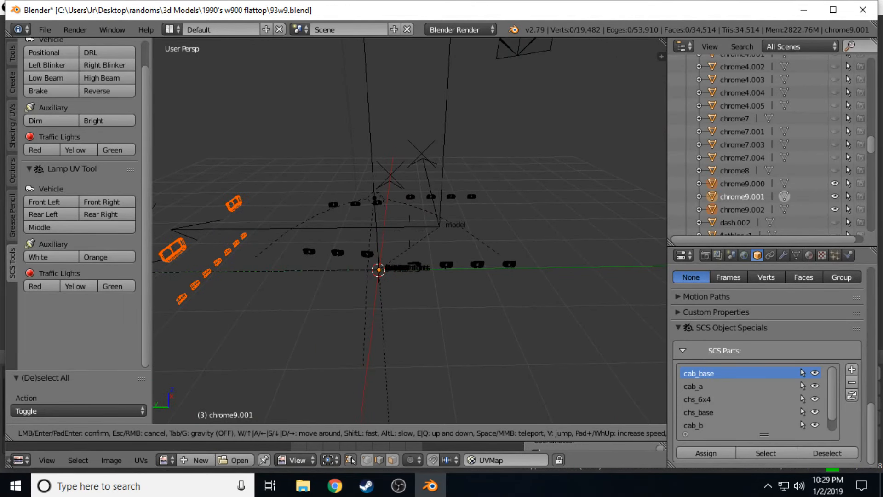
pyautogui.click(409, 231)
pyautogui.press('c')
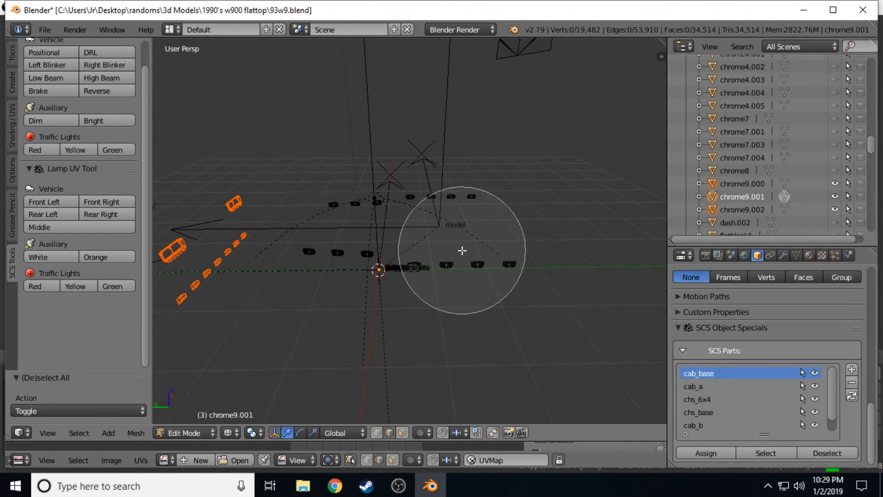
pyautogui.moveTo(583, 343)
pyautogui.mouseDown()
pyautogui.moveTo(457, 175)
pyautogui.moveTo(355, 197)
pyautogui.moveTo(363, 274)
pyautogui.moveTo(474, 236)
pyautogui.moveTo(405, 276)
pyautogui.mouseUp()
pyautogui.scroll(-8, 399, 243)
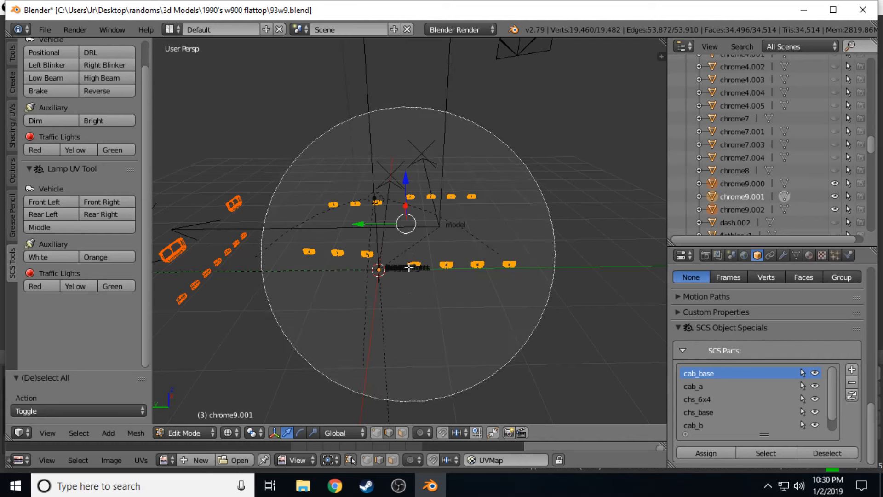
pyautogui.rightClick(396, 267)
pyautogui.press('p')
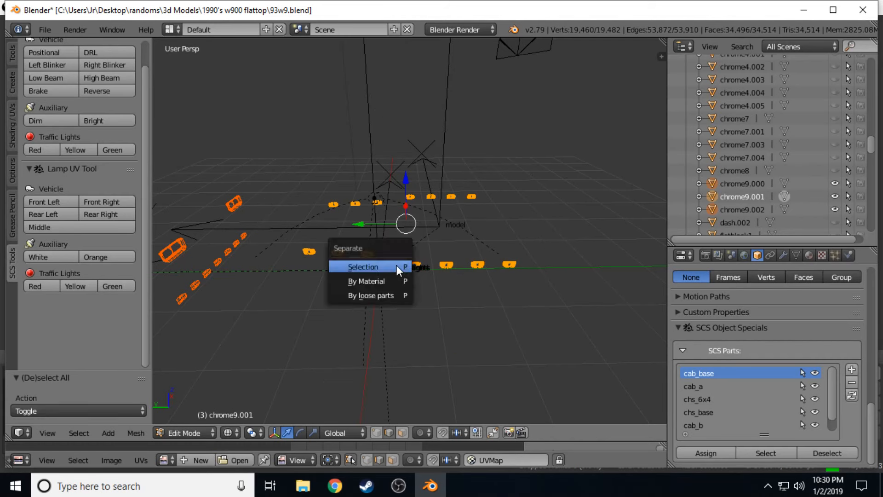
pyautogui.click(396, 264)
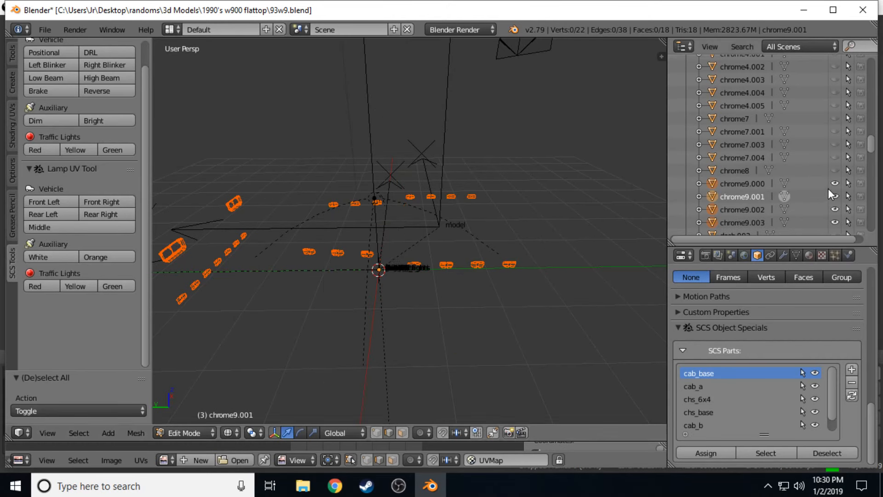
# Leave mesh editing, select chrome9.002 and show it alone by hiding chrome9.000, chrome9.001 and chrome9.003.
pyautogui.click(835, 183)
pyautogui.click(834, 209)
pyautogui.click(835, 222)
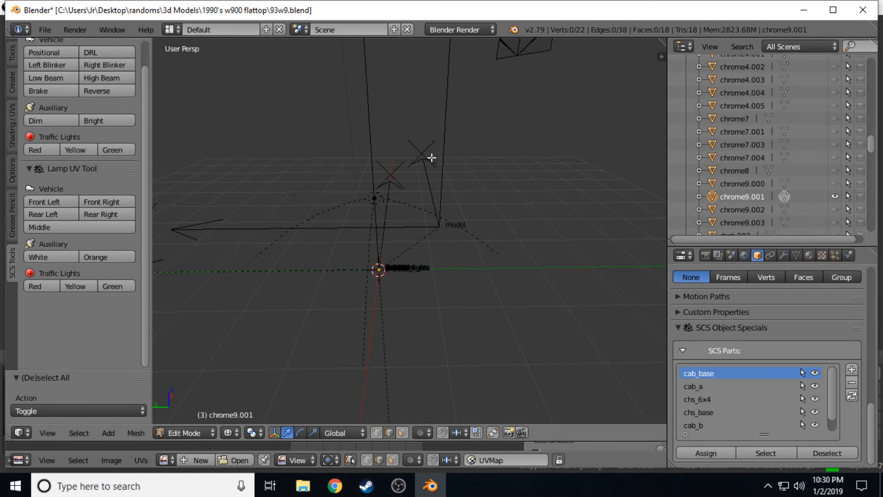
pyautogui.press('Tab')
pyautogui.click(745, 208)
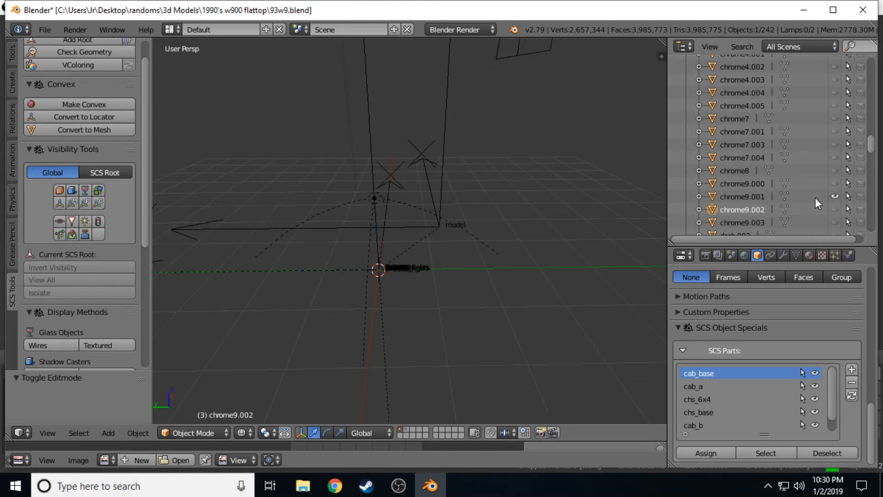
pyautogui.click(834, 196)
pyautogui.click(834, 206)
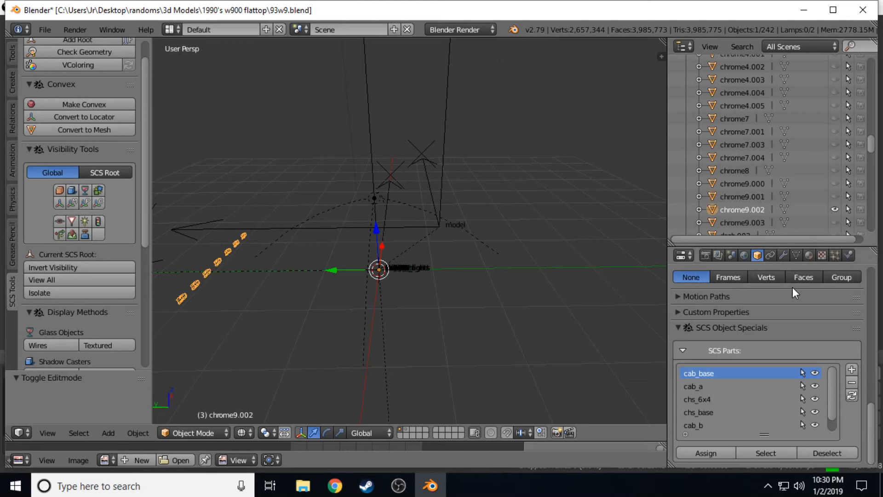
# Set the parent of chrome9.002 to the bumper root.
pyautogui.scroll(15, 807, 325)
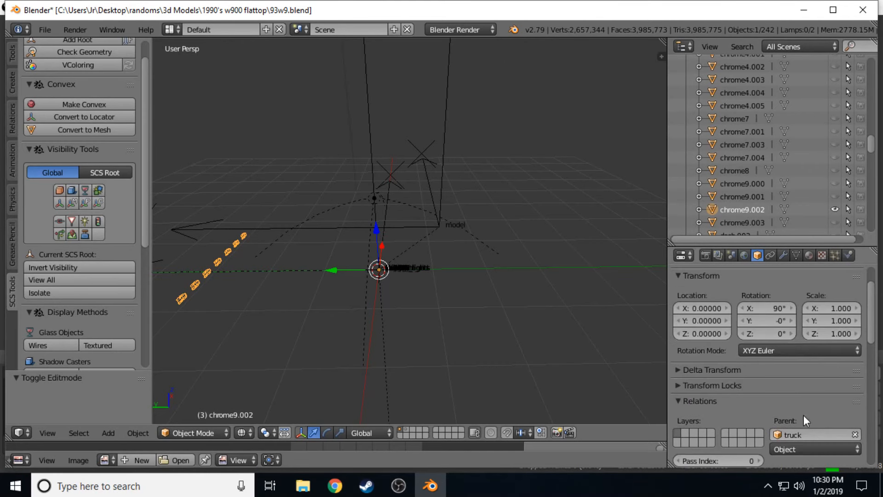
pyautogui.click(812, 435)
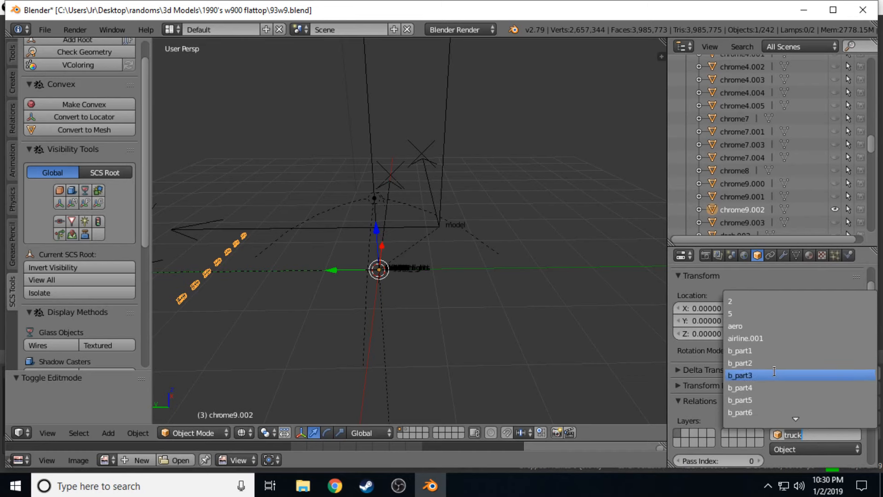
pyautogui.write('bum')
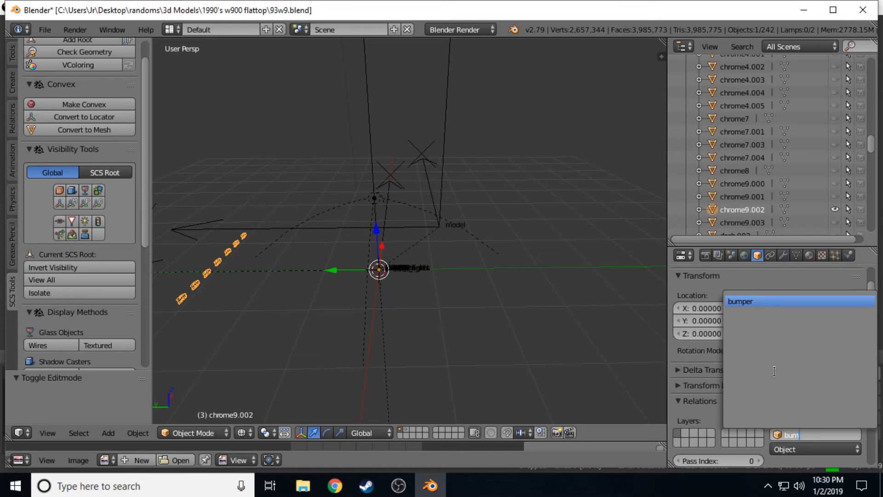
pyautogui.press('Return')
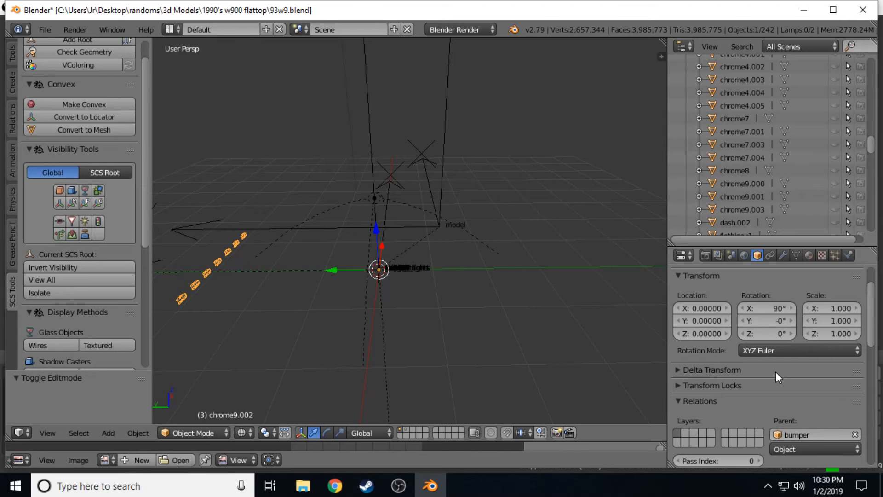
# Rename the bumper root as bumper1.
pyautogui.scroll(15, 764, 170)
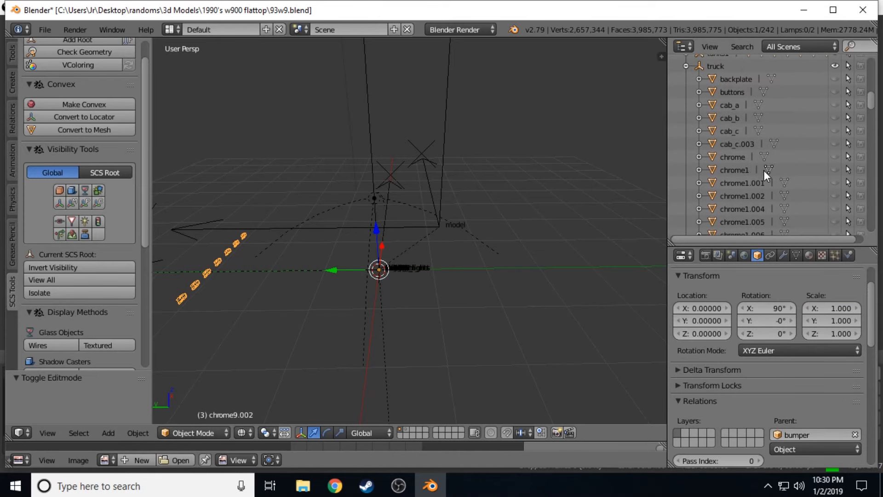
pyautogui.scroll(2, 761, 173)
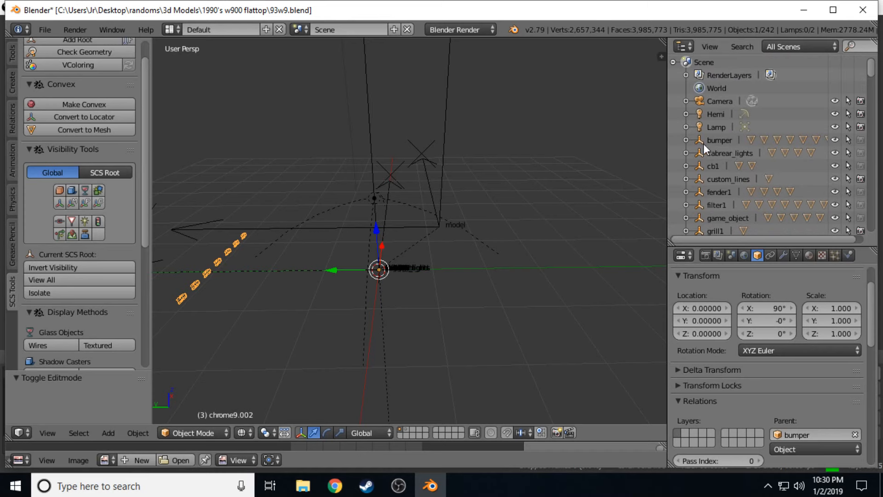
pyautogui.click(721, 141)
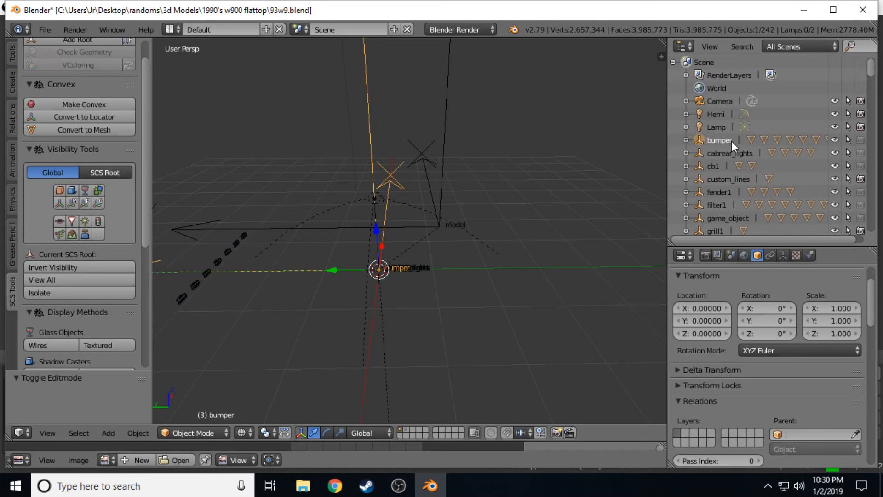
pyautogui.doubleClick(731, 141)
pyautogui.write('1')
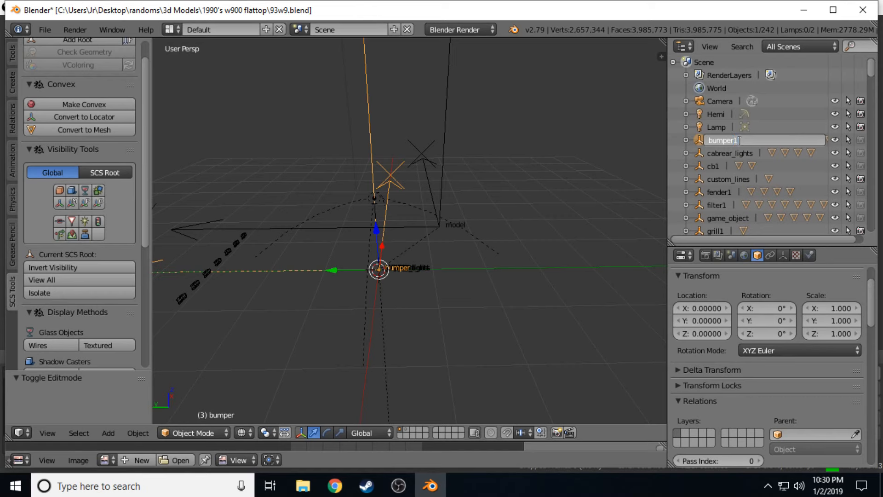
pyautogui.press('Return')
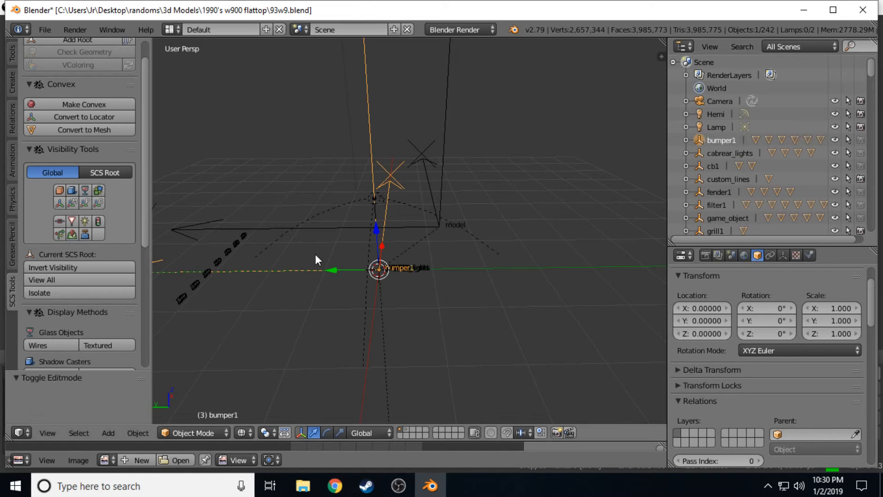
# Select chrome9.002 among the children of the bumper1 root and hide it.
pyautogui.click(686, 140)
pyautogui.scroll(-5, 741, 162)
pyautogui.scroll(3, 741, 157)
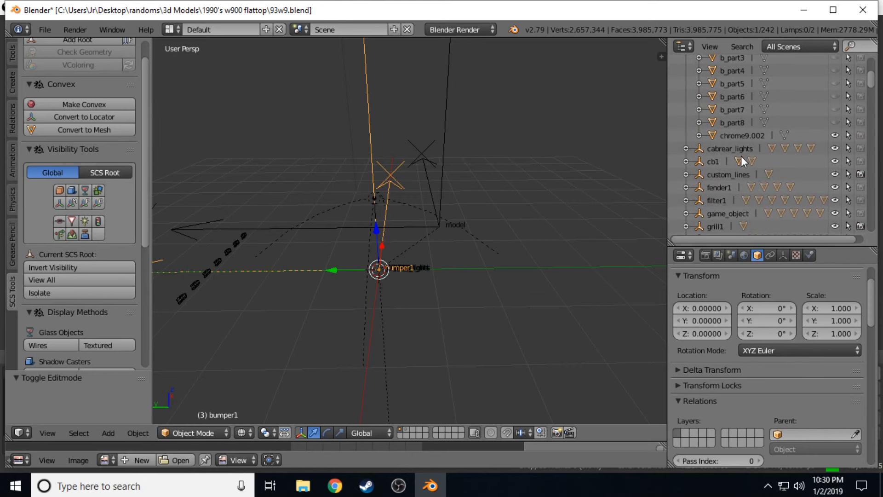
pyautogui.click(735, 135)
pyautogui.scroll(4, 815, 131)
pyautogui.scroll(-4, 815, 131)
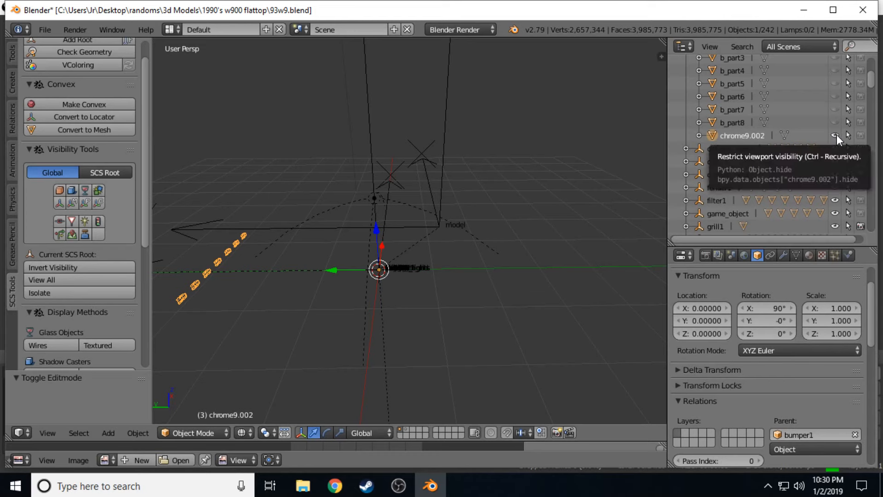
pyautogui.click(836, 135)
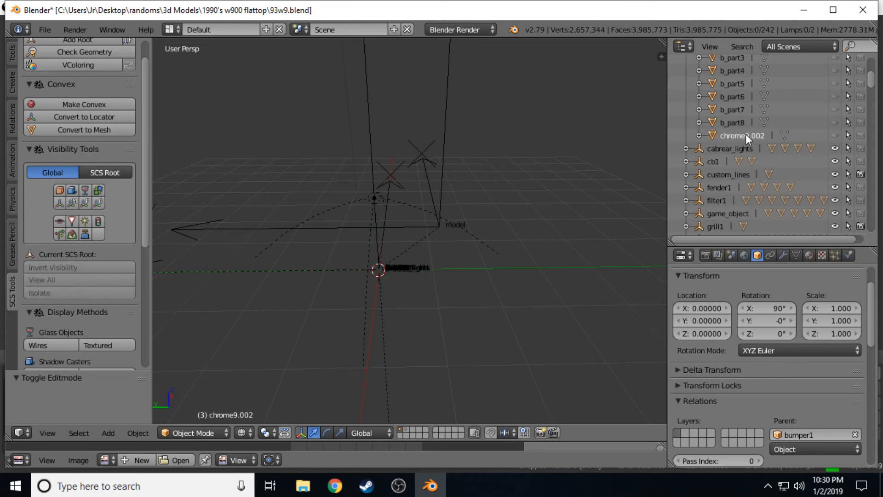
pyautogui.scroll(5, 741, 134)
pyautogui.click(689, 139)
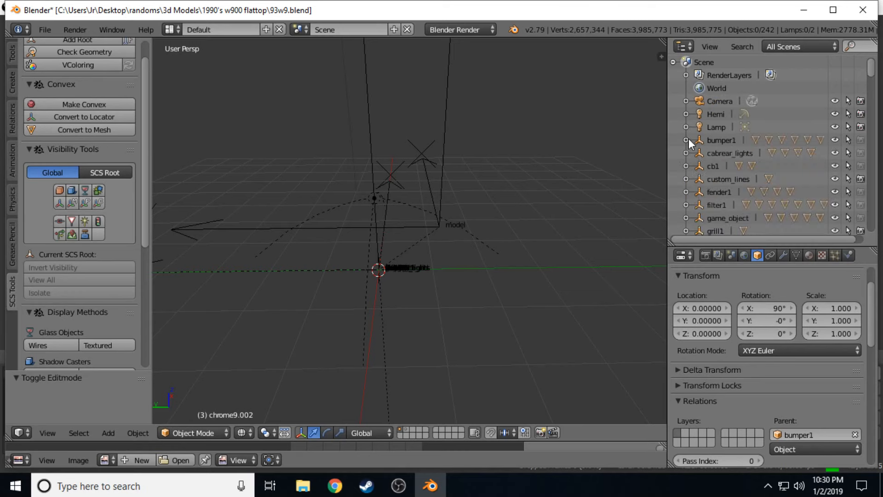
# Show dash.002 and flatblack1 one at a time to check their meshes, hiding each again.
pyautogui.scroll(-15, 754, 152)
pyautogui.scroll(-10, 754, 150)
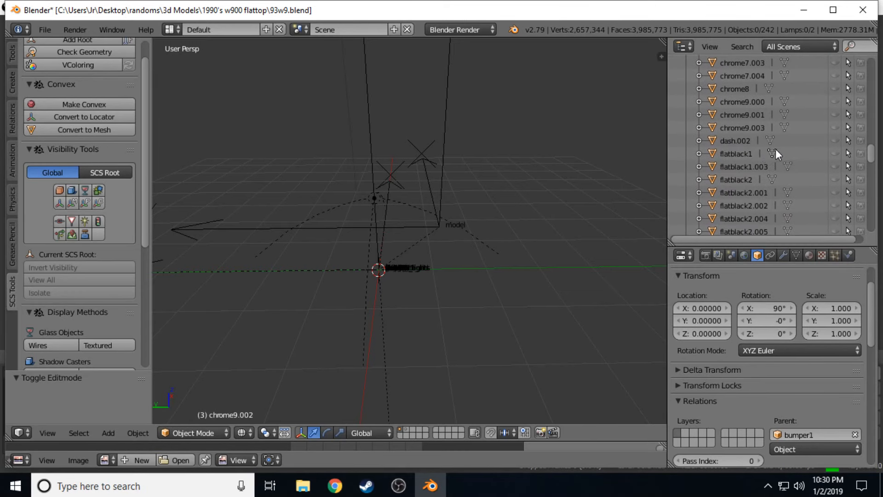
pyautogui.click(834, 138)
pyautogui.click(833, 138)
pyautogui.click(833, 152)
pyautogui.click(834, 152)
# Show the yellow mesh near the end of the truck's object list and examine it from a closer angle.
pyautogui.scroll(-5, 830, 155)
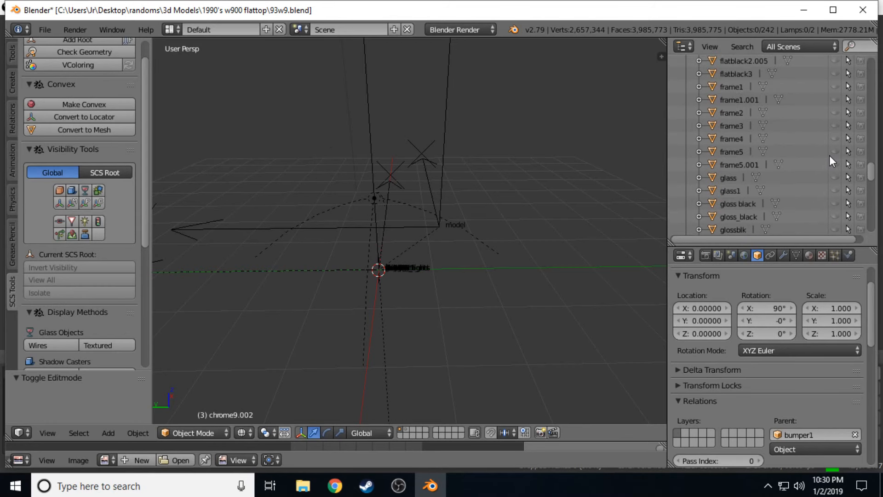
pyautogui.scroll(-10, 829, 155)
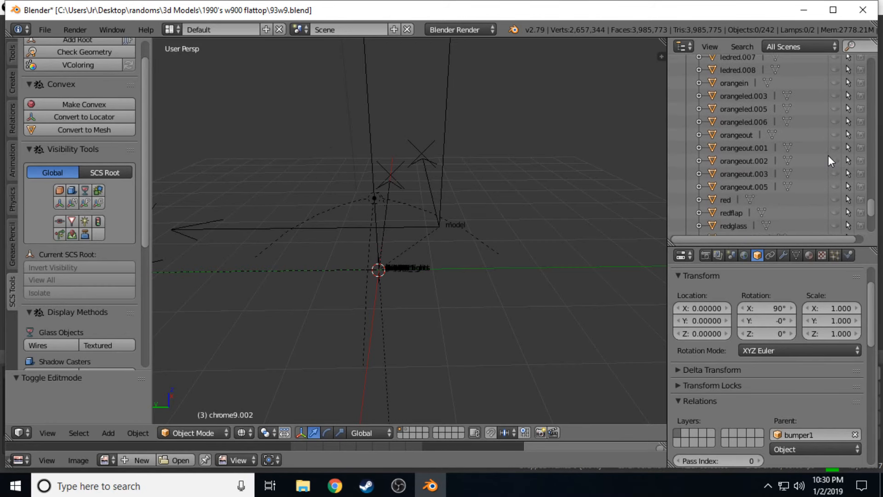
pyautogui.scroll(-10, 828, 156)
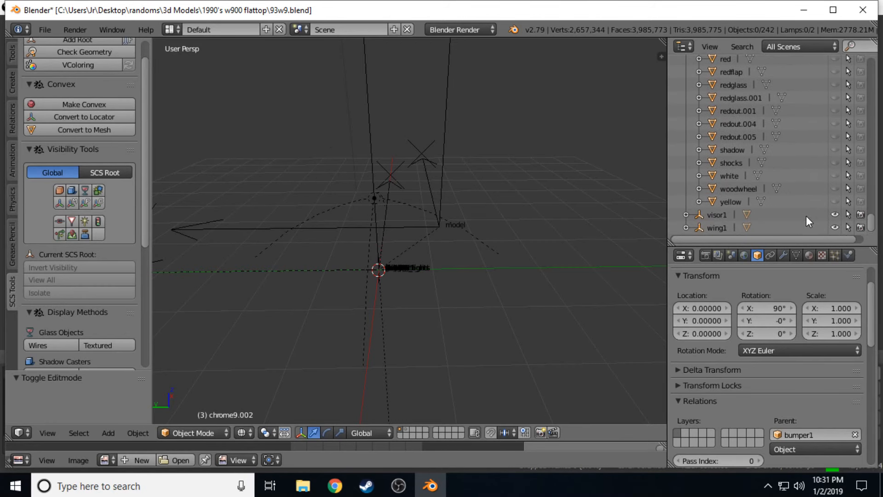
pyautogui.click(834, 202)
pyautogui.hotkey('shift', 'f')
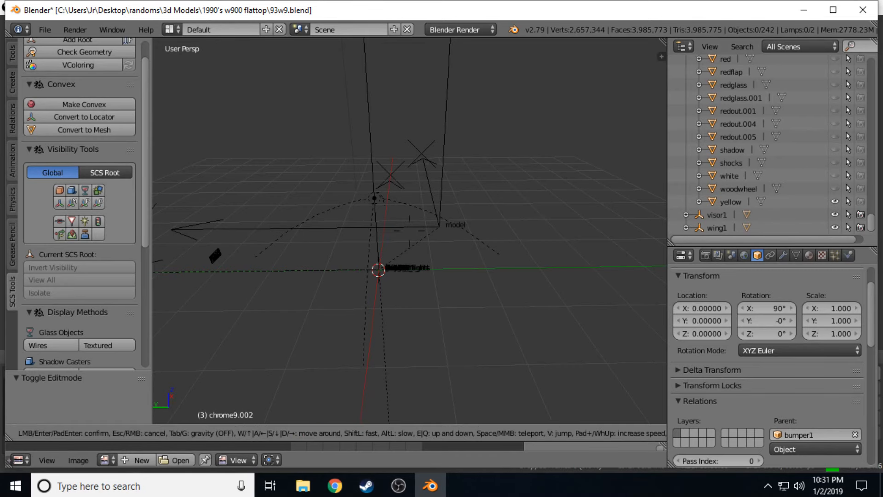
pyautogui.press('a')
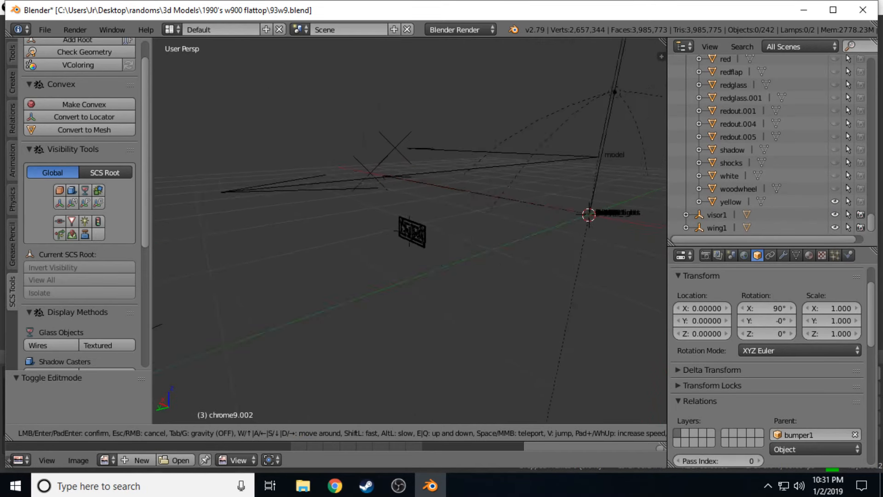
pyautogui.click(481, 229)
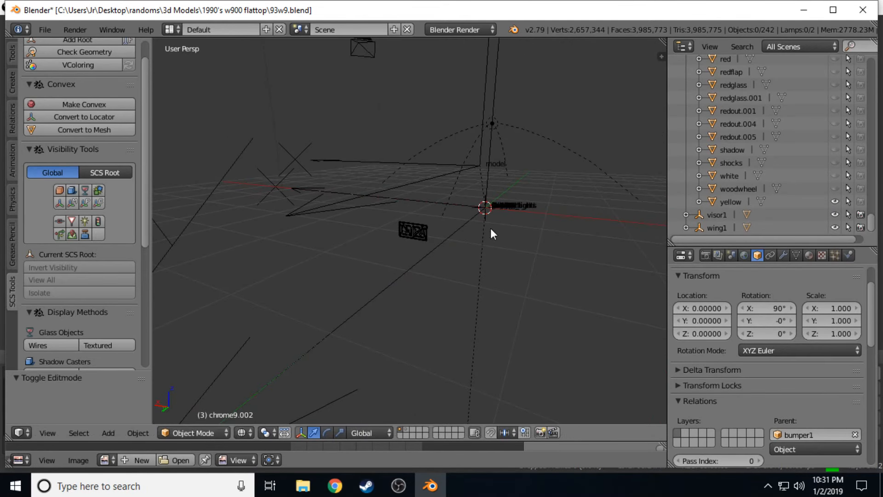
# Show the red mesh together with the yellow one and join both into a single object, with yellow active.
pyautogui.click(834, 201)
pyautogui.click(836, 202)
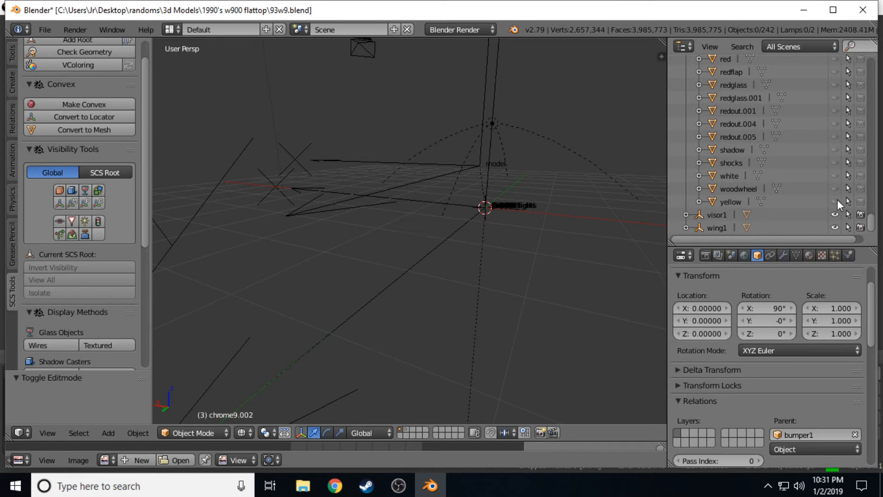
pyautogui.click(835, 201)
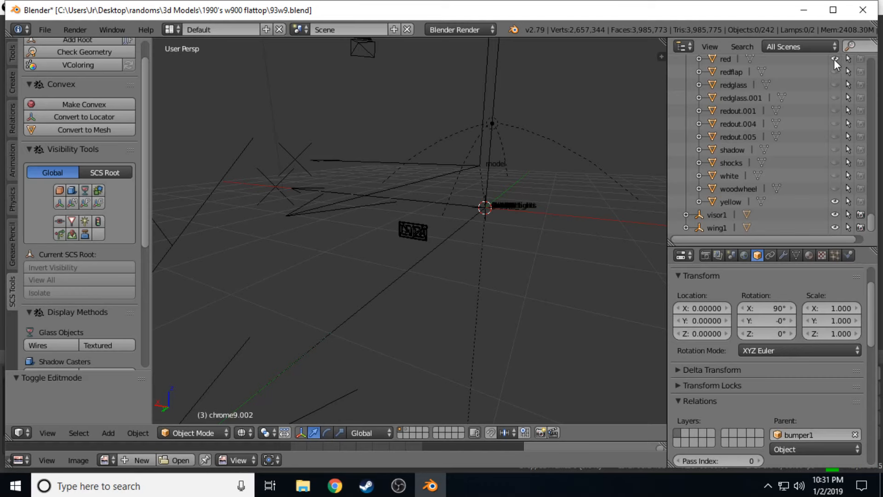
pyautogui.click(726, 59)
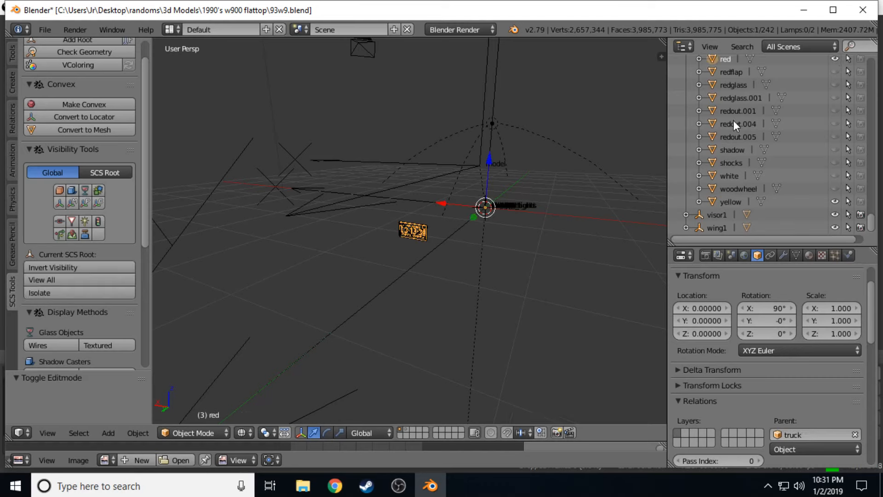
pyautogui.keyDown('ctrl'); pyautogui.click(727, 202); pyautogui.keyUp('ctrl')
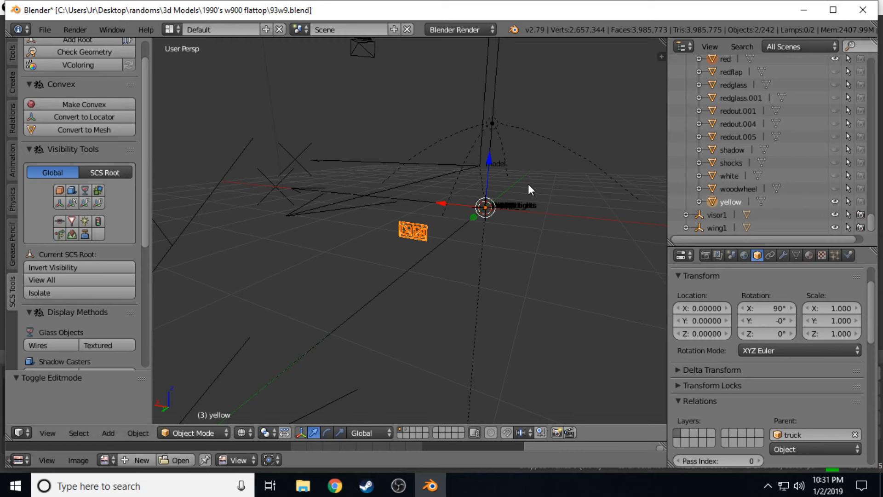
pyautogui.hotkey('ctrl', 'j')
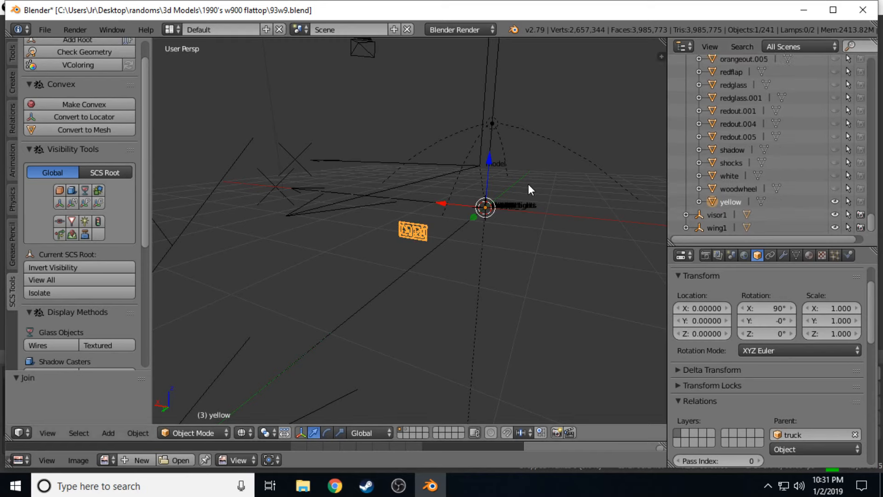
# Rename the joined object as plate_custom and hide it.
pyautogui.doubleClick(725, 201)
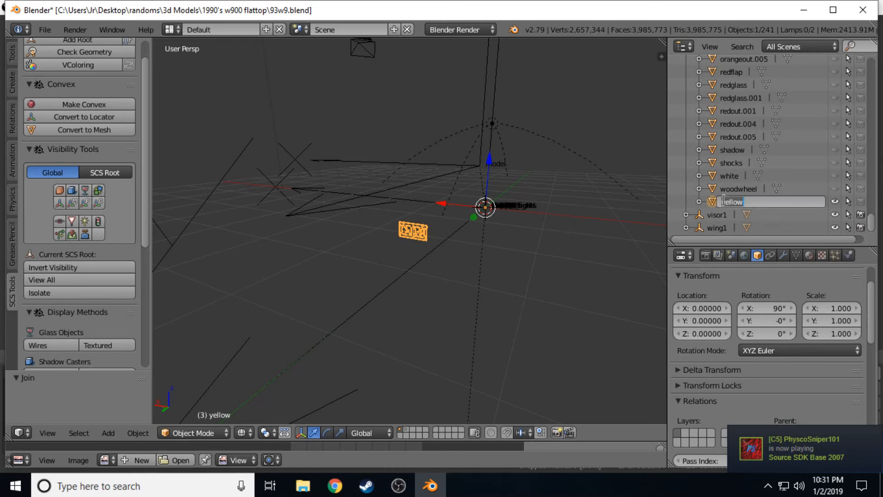
pyautogui.write('a')
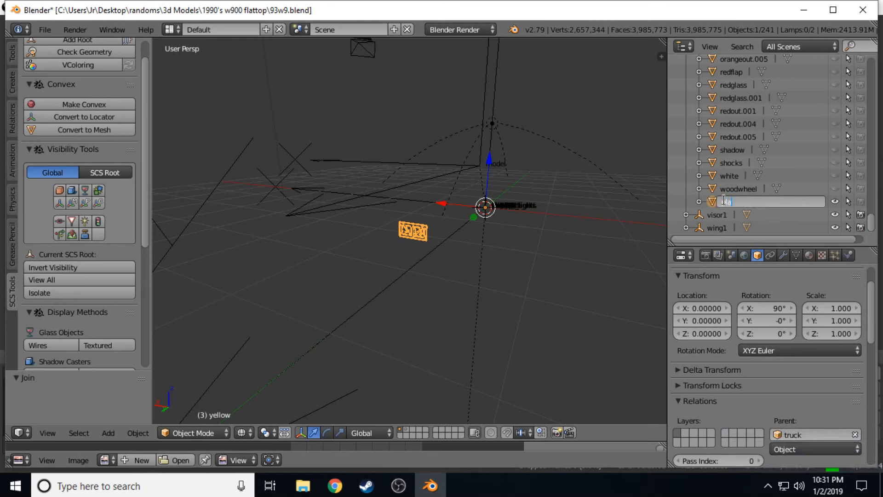
pyautogui.write('te_custom')
pyautogui.press('Return')
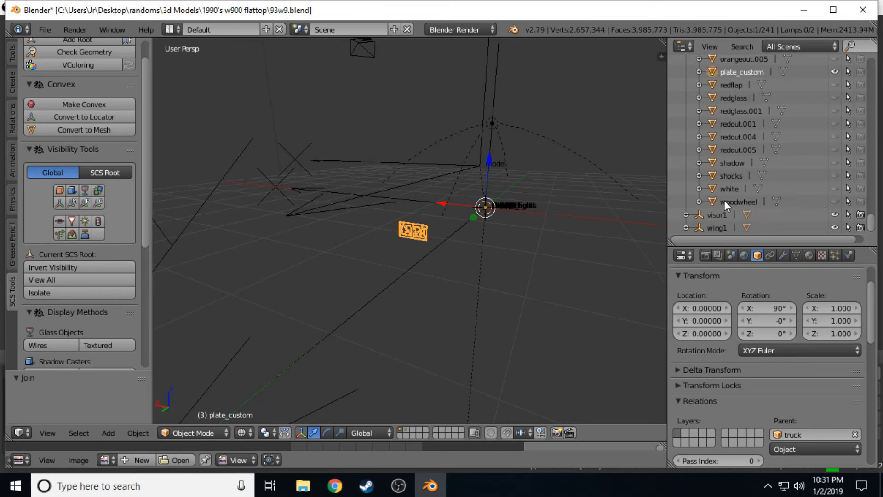
pyautogui.click(835, 72)
# Show redflap, redglass, shadow and shocks one at a time to check which truck parts each contains, hiding each again.
pyautogui.click(835, 84)
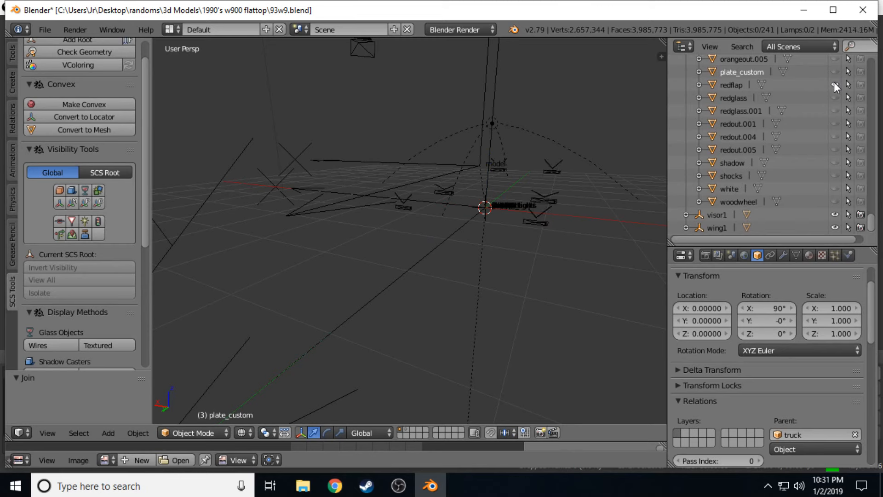
pyautogui.click(834, 85)
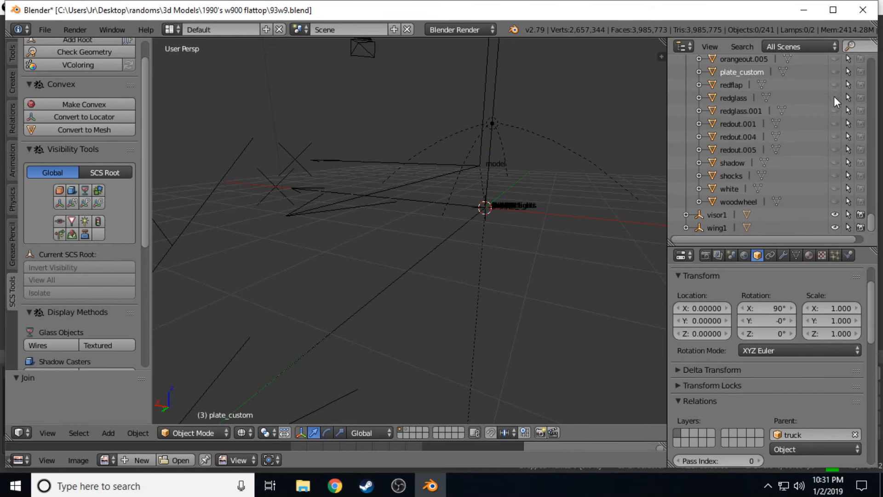
pyautogui.click(835, 98)
pyautogui.hotkey('shift', 'f')
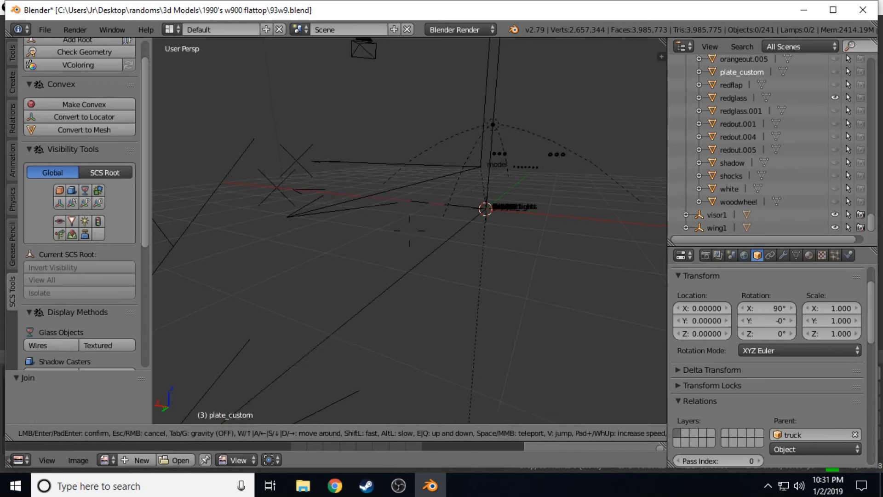
pyautogui.click(409, 230)
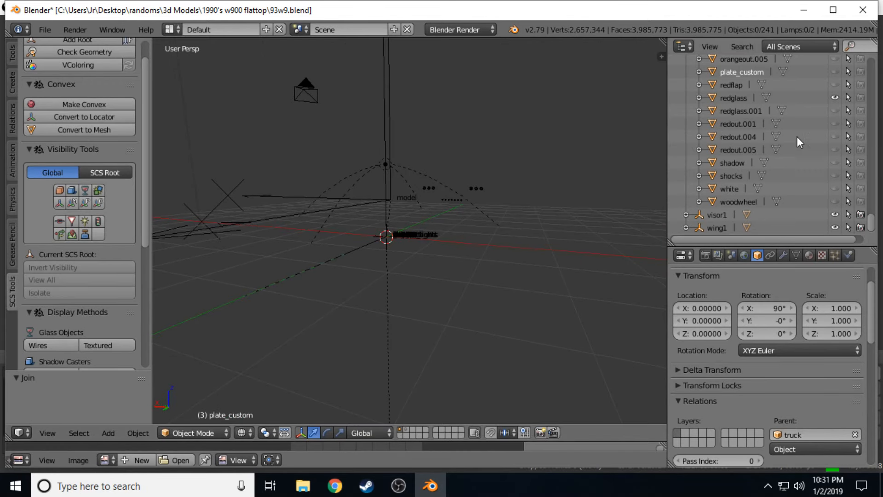
pyautogui.click(835, 98)
pyautogui.click(835, 163)
pyautogui.click(835, 163)
pyautogui.click(835, 177)
pyautogui.click(835, 176)
# Show the white mesh, select it and open it for mesh editing.
pyautogui.click(835, 189)
pyautogui.hotkey('shift', 'f')
pyautogui.press('w')
pyautogui.press('e')
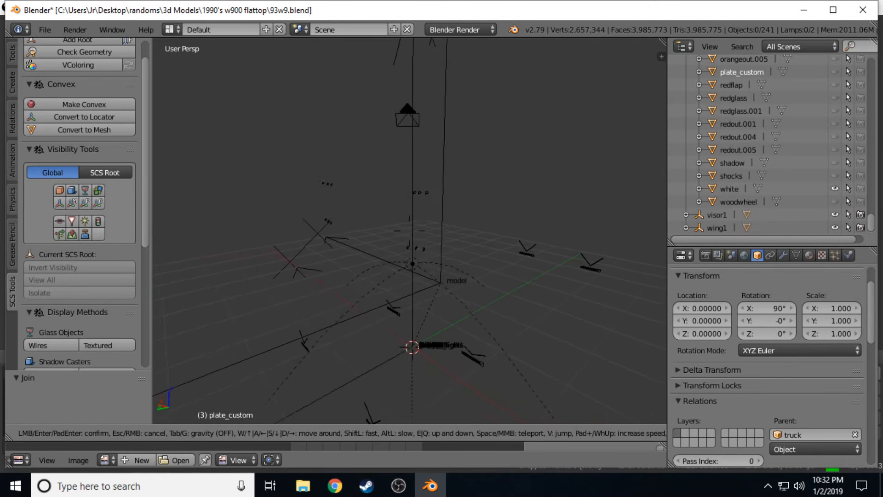
pyautogui.click(412, 237)
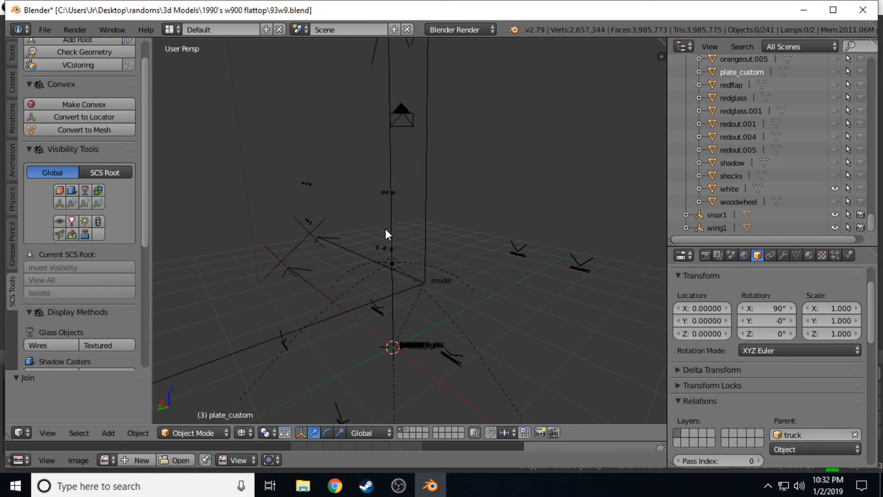
pyautogui.rightClick(388, 246)
pyautogui.press('Tab')
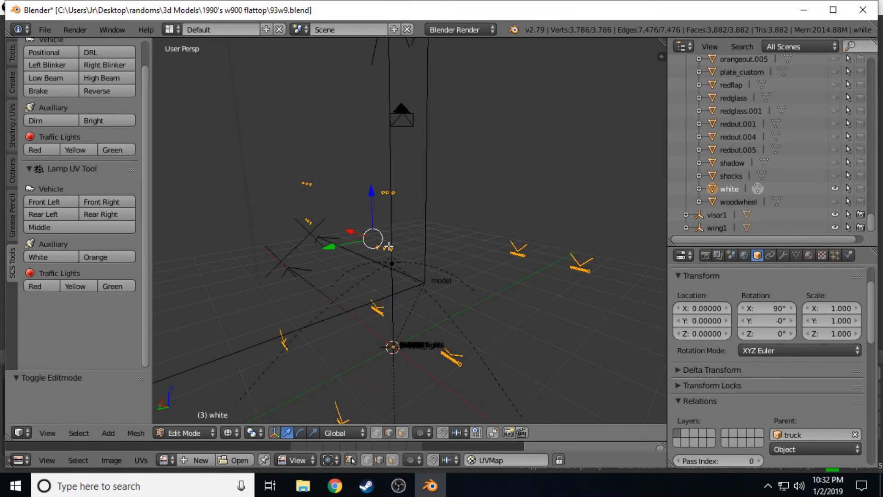
# Circle-select the four upper groups of three small pieces in the white mesh and separate them into their own object.
pyautogui.press('a')
pyautogui.press('c')
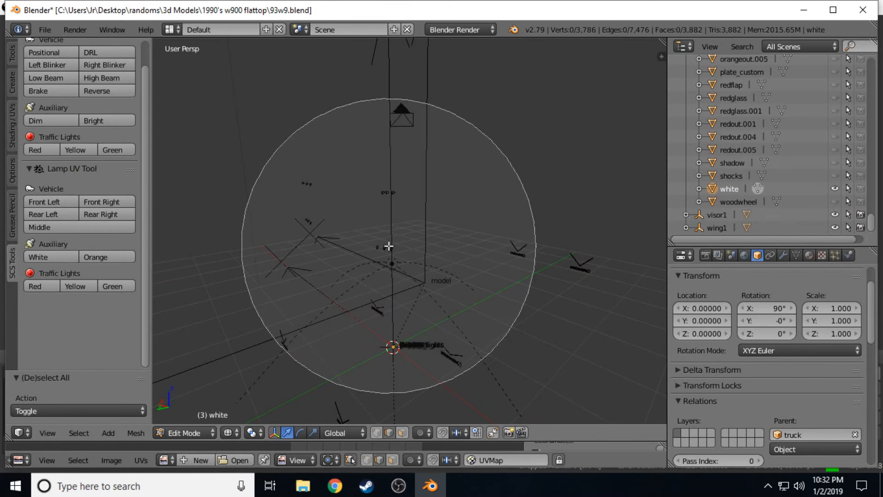
pyautogui.scroll(-8, 385, 237)
pyautogui.scroll(18, 384, 236)
pyautogui.moveTo(384, 232)
pyautogui.mouseDown()
pyautogui.moveTo(385, 217)
pyautogui.moveTo(286, 190)
pyautogui.mouseUp()
pyautogui.rightClick(279, 214)
pyautogui.press('p')
pyautogui.click(281, 214)
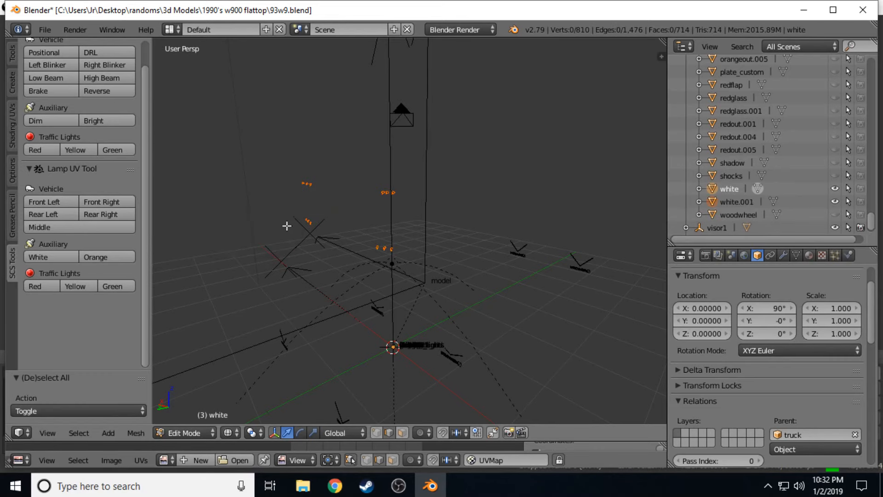
# Circle-select the pair of V-shaped flap pieces farthest from the origin in the white mesh and separate them into their own object.
pyautogui.hotkey('shift', 'f')
pyautogui.press('a')
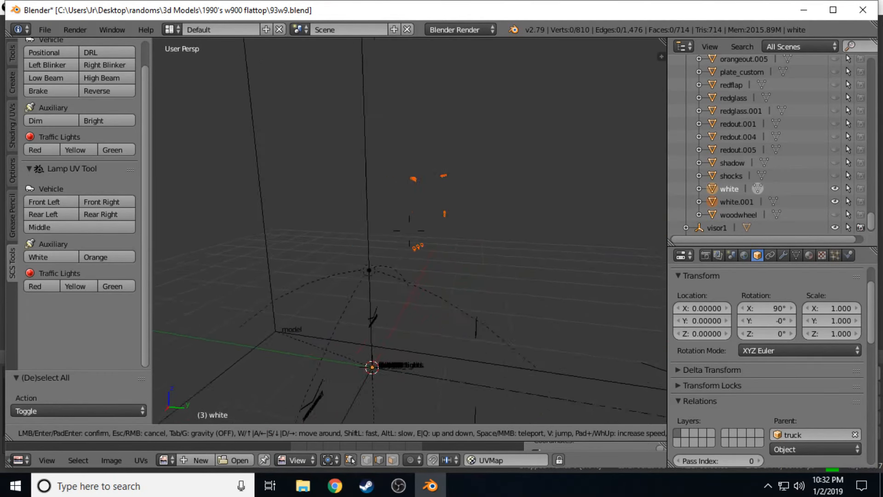
pyautogui.press('w')
pyautogui.click(409, 230)
pyautogui.press('w')
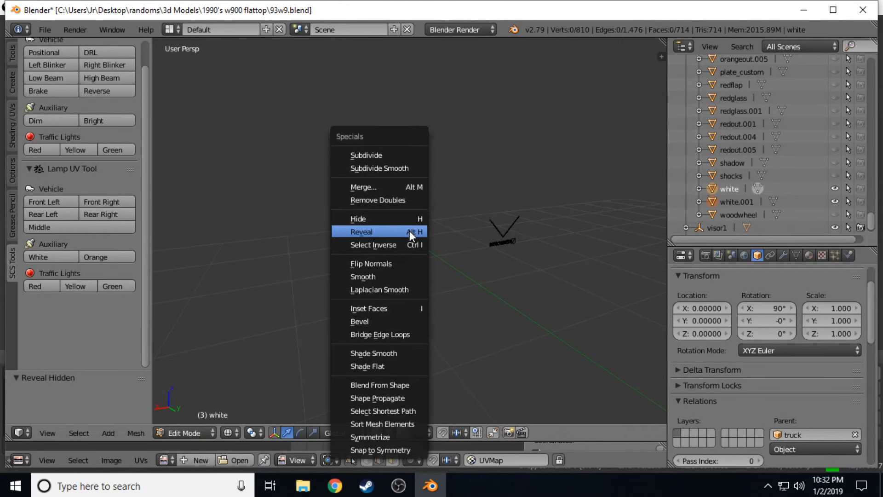
pyautogui.click(401, 229)
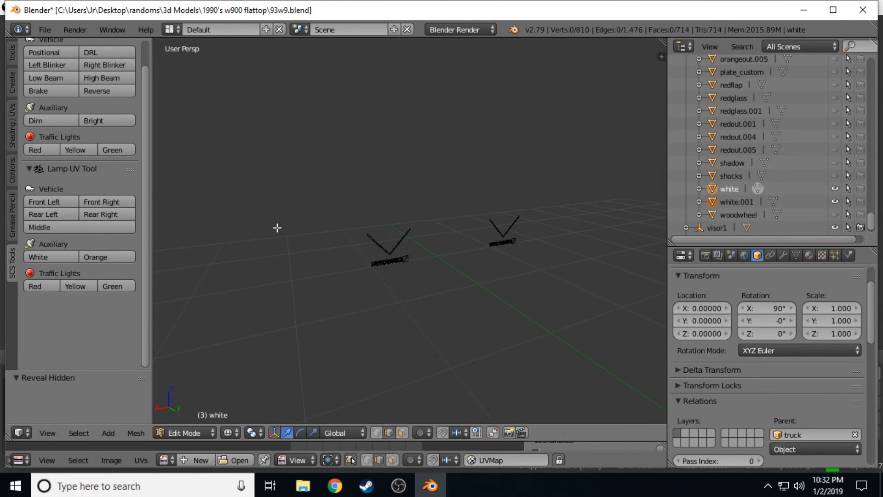
pyautogui.press('p')
pyautogui.click(313, 232)
pyautogui.press('c')
pyautogui.moveTo(311, 233); pyautogui.dragTo(542, 219)
pyautogui.rightClick(325, 252)
pyautogui.press('p')
pyautogui.click(327, 254)
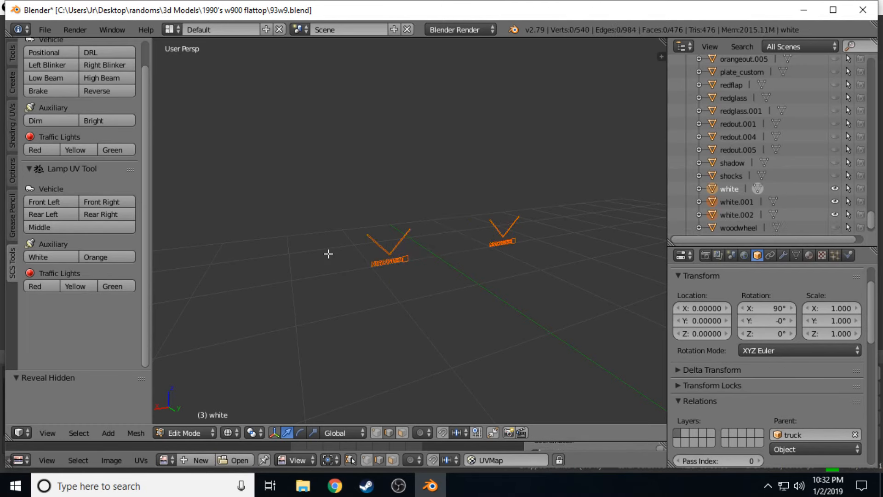
# Circle-select the pair of V-shaped flap pieces nearest the origin in the white mesh and separate them into their own object.
pyautogui.hotkey('shift', 'f')
pyautogui.press('d')
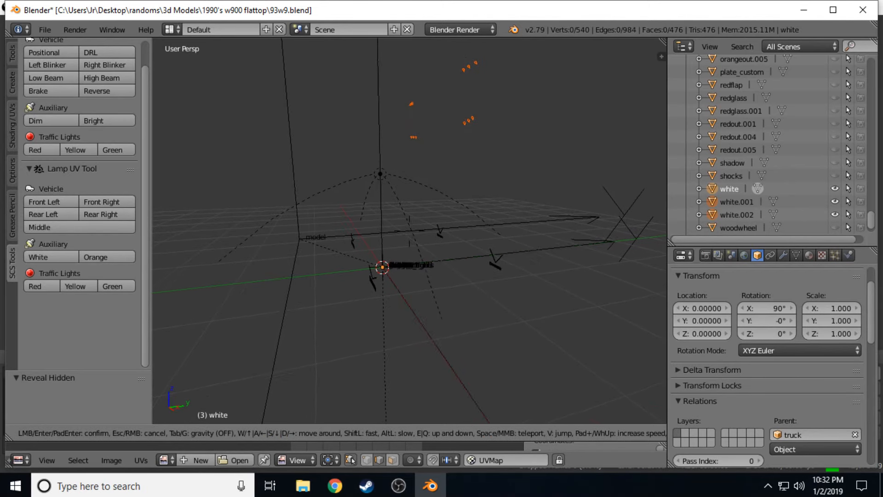
pyautogui.click(409, 231)
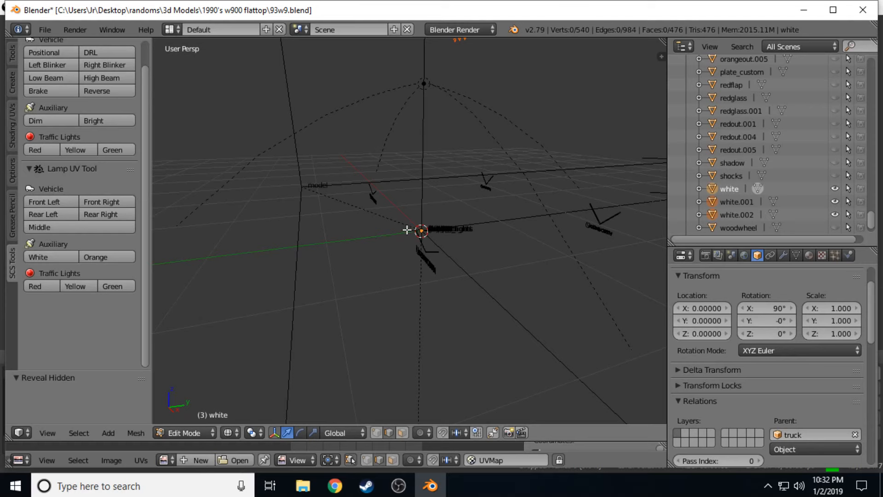
pyautogui.press('c')
pyautogui.moveTo(396, 223)
pyautogui.mouseDown()
pyautogui.moveTo(387, 233)
pyautogui.moveTo(436, 280)
pyautogui.mouseUp()
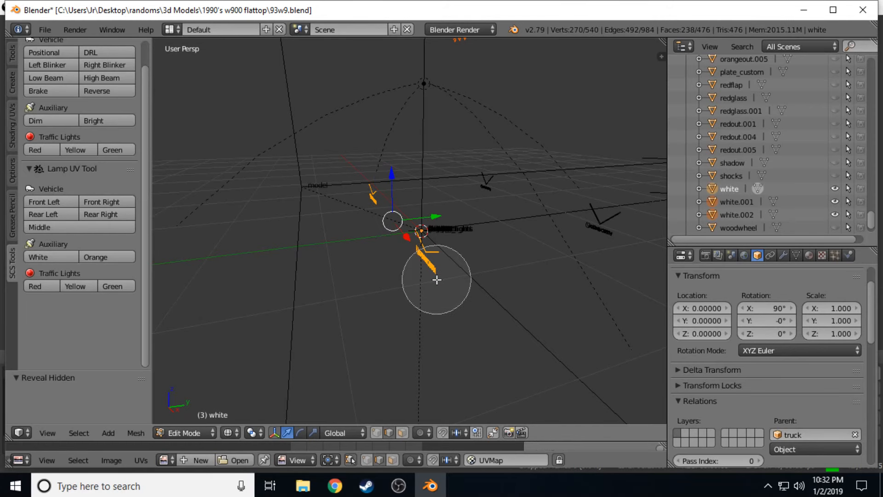
pyautogui.rightClick(376, 256)
pyautogui.press('p')
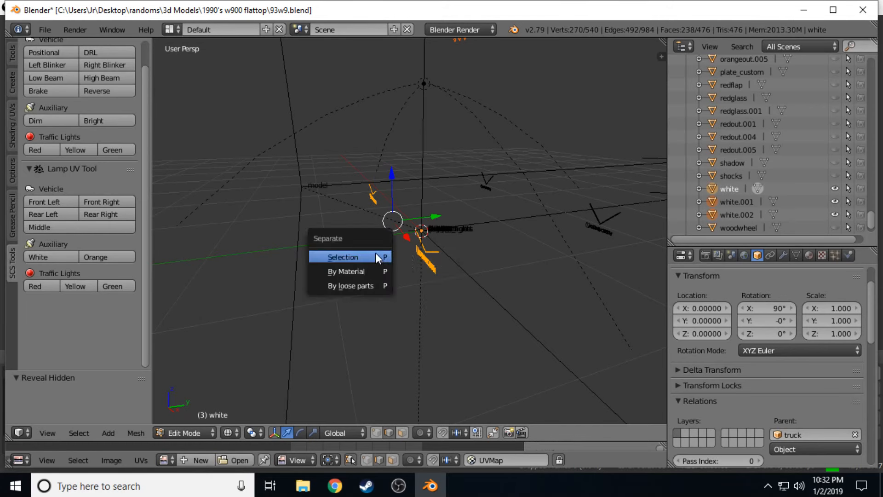
pyautogui.click(376, 254)
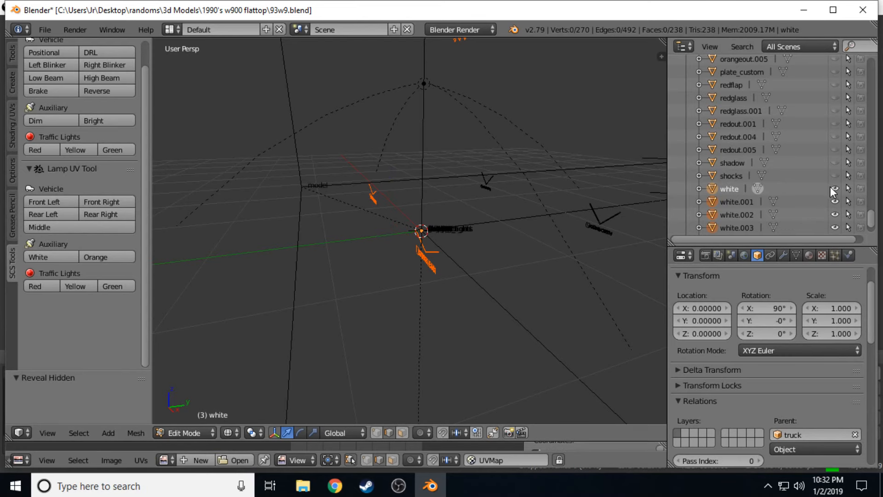
# Leave mesh editing, deselect everything and hide white, white.001, white.002 and white.003.
pyautogui.press('Tab')
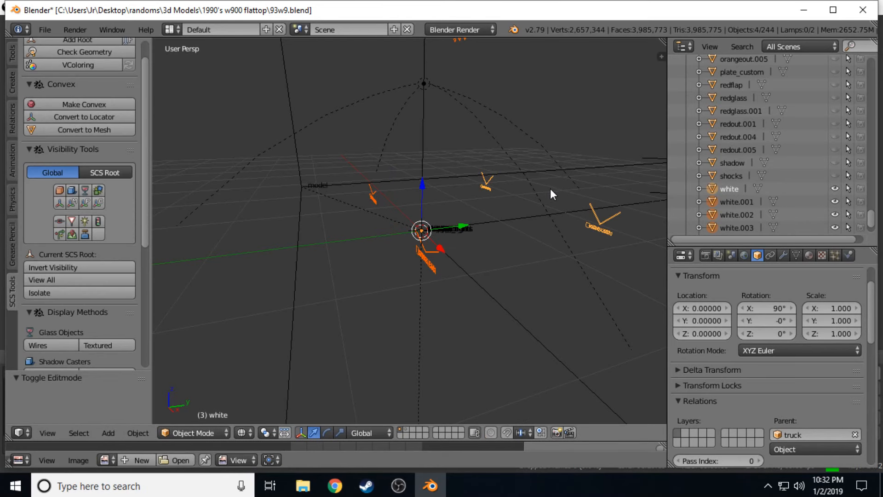
pyautogui.press('a')
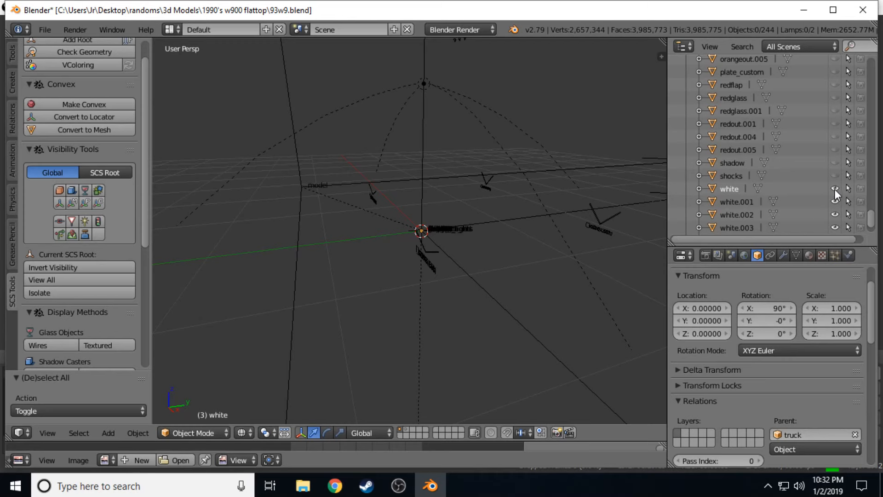
pyautogui.moveTo(835, 189); pyautogui.dragTo(835, 230)
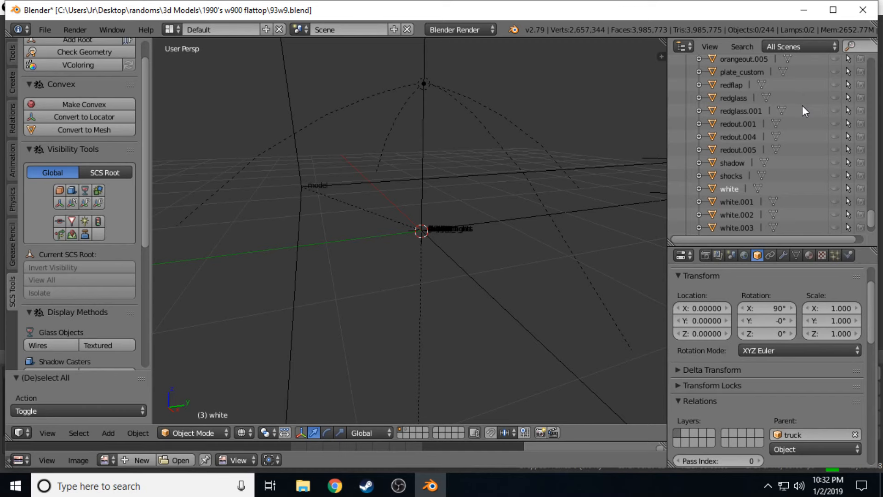
# Show the redflap mesh, select it and open it for mesh editing.
pyautogui.click(835, 85)
pyautogui.hotkey('shift', 'f')
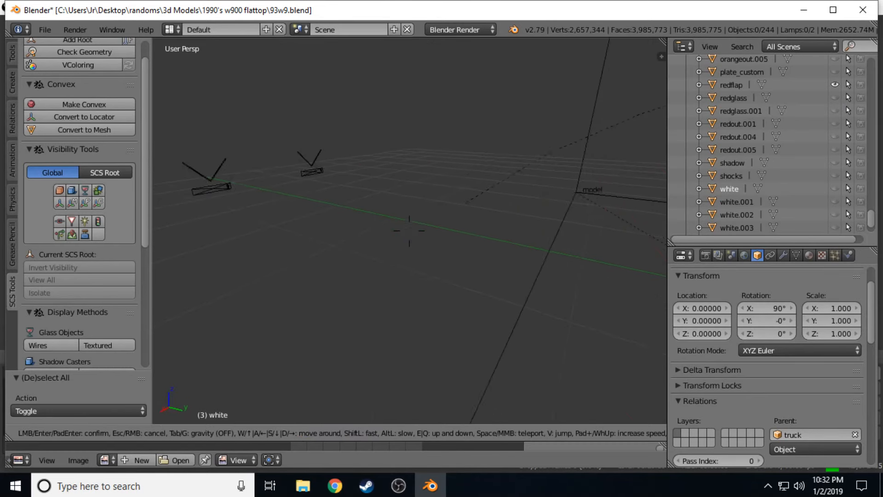
pyautogui.press('s')
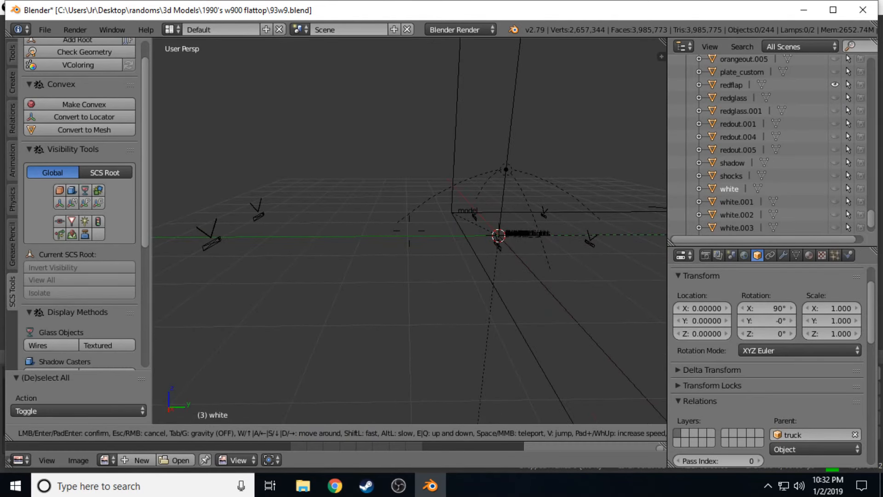
pyautogui.click(405, 231)
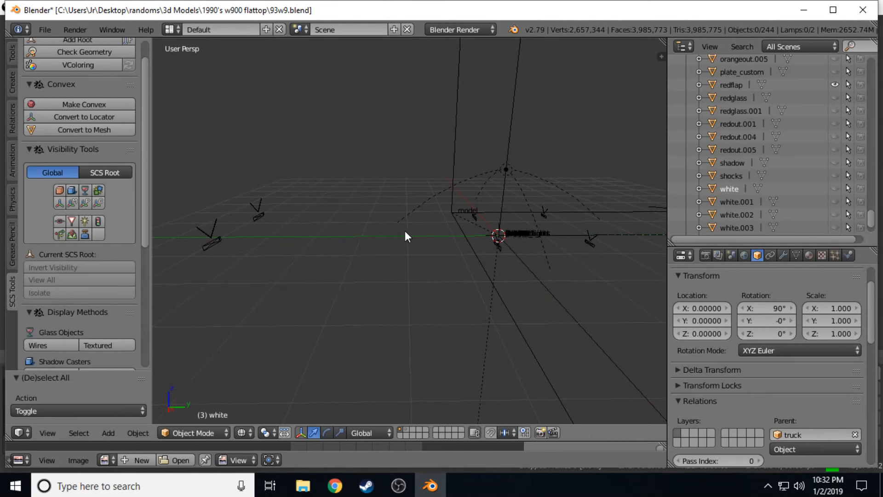
pyautogui.rightClick(216, 239)
pyautogui.press('Tab')
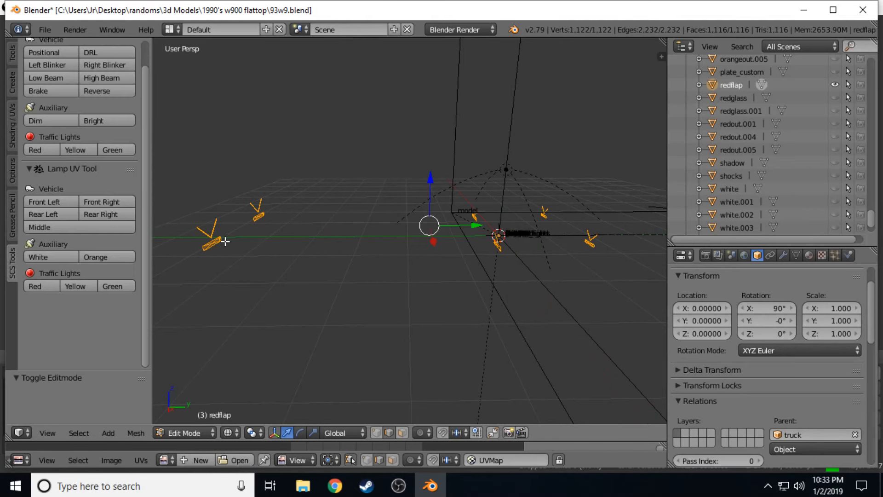
# Circle-select the pair of V-shaped pieces farthest from the origin in redflap and separate them into their own object.
pyautogui.press('a')
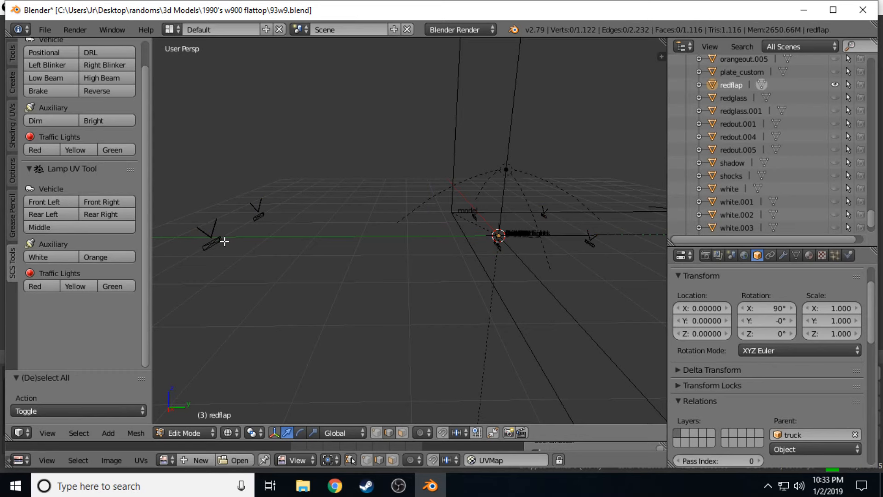
pyautogui.press('c')
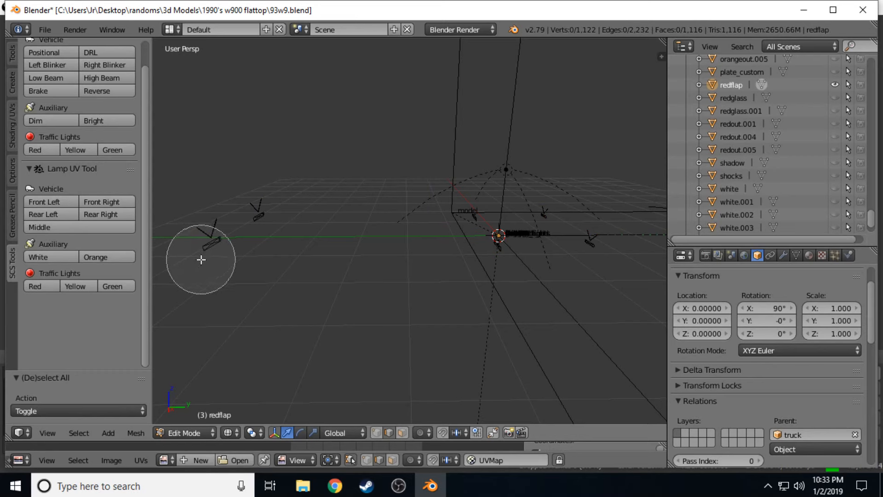
pyautogui.moveTo(199, 258)
pyautogui.mouseDown()
pyautogui.moveTo(228, 213)
pyautogui.moveTo(272, 239)
pyautogui.mouseUp()
pyautogui.rightClick(271, 244)
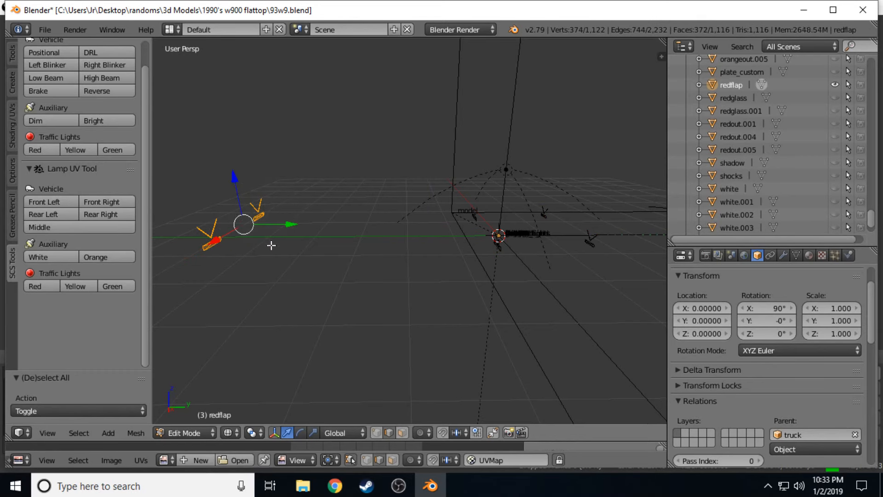
pyautogui.press('p')
pyautogui.click(270, 246)
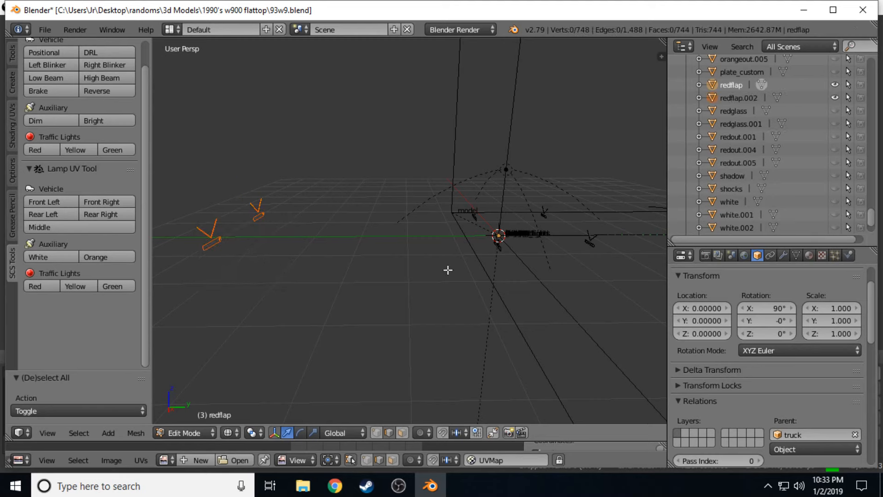
# Circle-select the pair of V-shaped pieces nearest the origin in redflap and separate them into their own object.
pyautogui.press('c')
pyautogui.moveTo(484, 263); pyautogui.dragTo(485, 222)
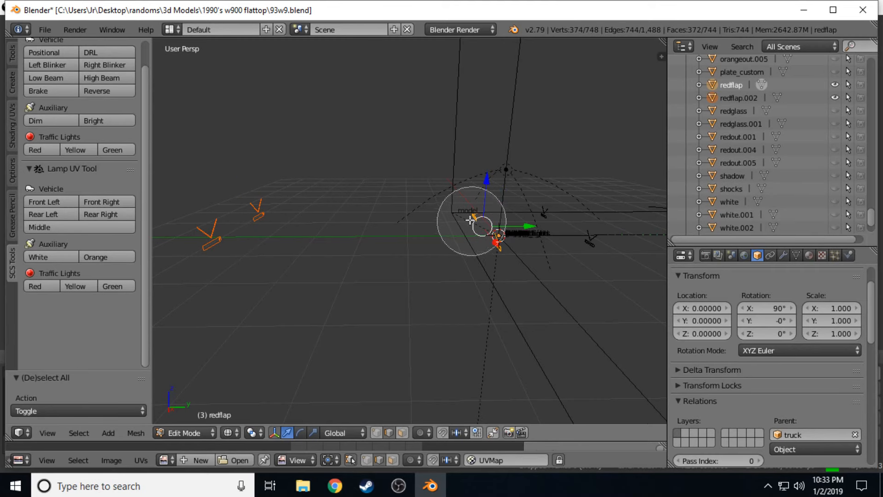
pyautogui.rightClick(387, 276)
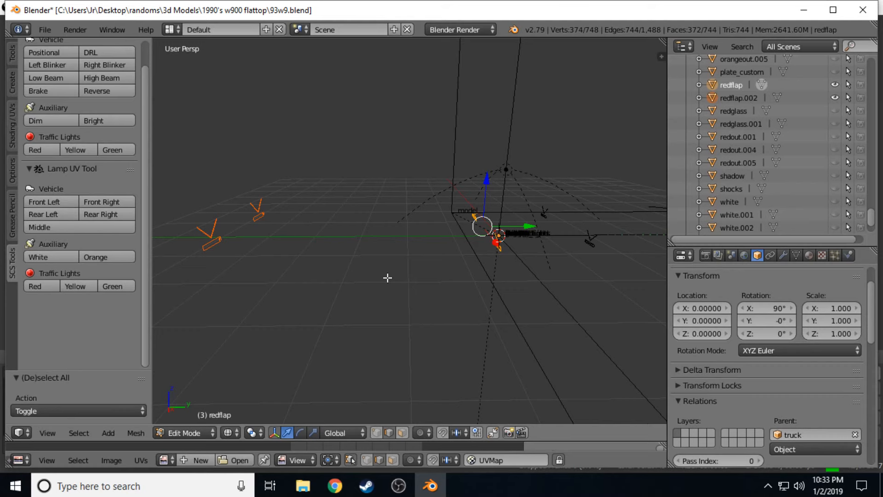
pyautogui.press('p')
pyautogui.click(387, 277)
# Leave mesh editing, deselect everything and hide redflap, redflap.002 and redflap.003.
pyautogui.hotkey('shift', 'f')
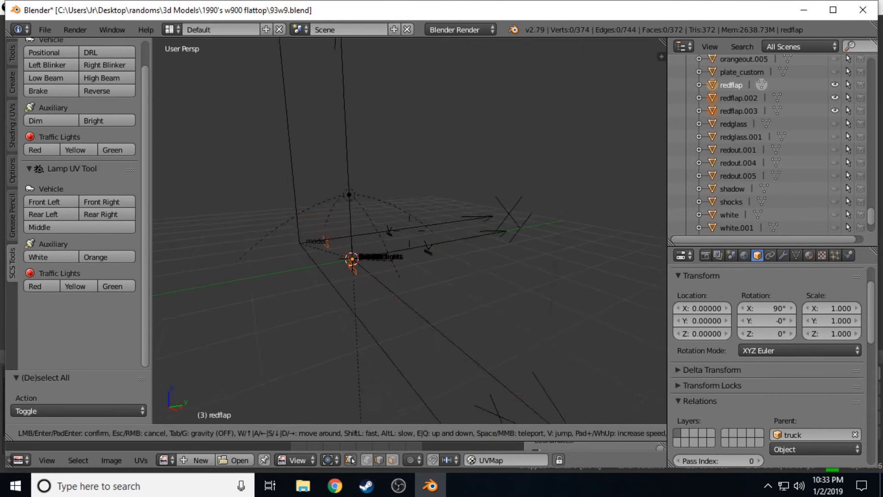
pyautogui.press('w')
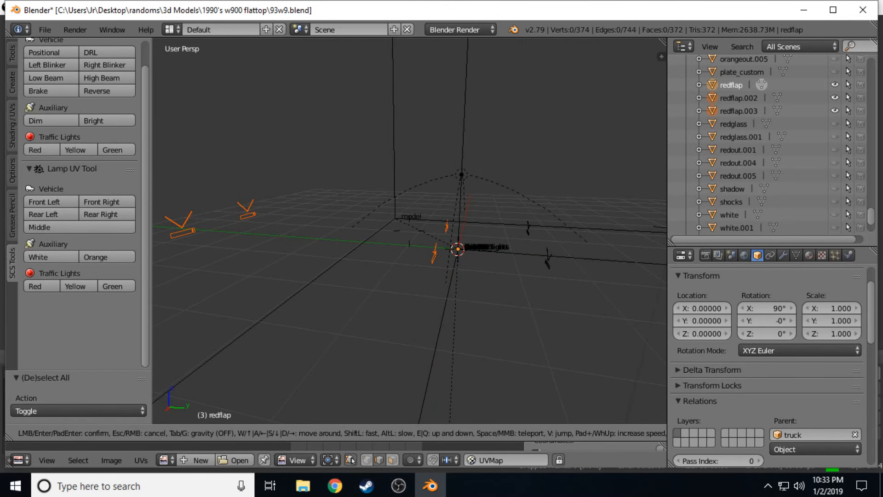
pyautogui.click(410, 230)
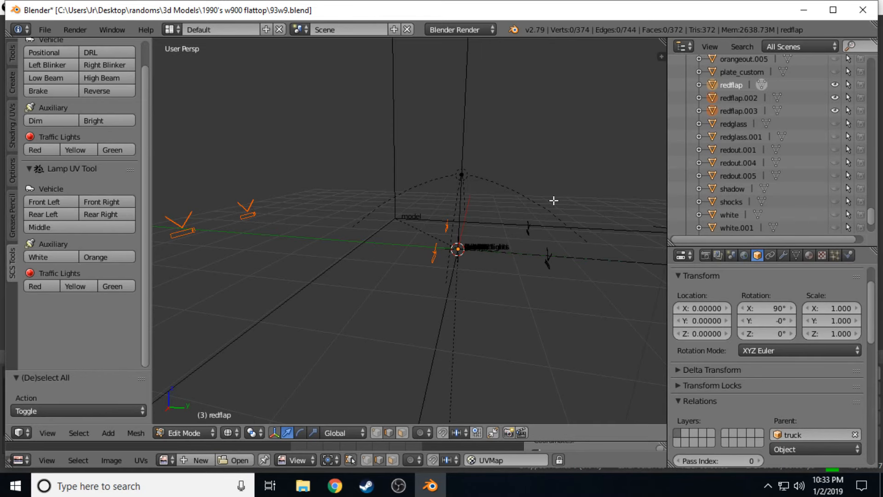
pyautogui.press('Tab')
pyautogui.press('a')
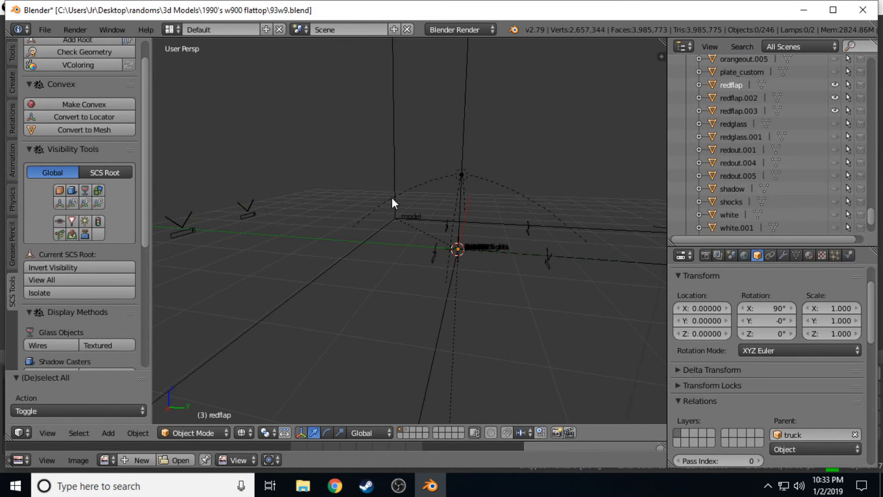
pyautogui.click(834, 84)
pyautogui.click(834, 98)
pyautogui.click(834, 111)
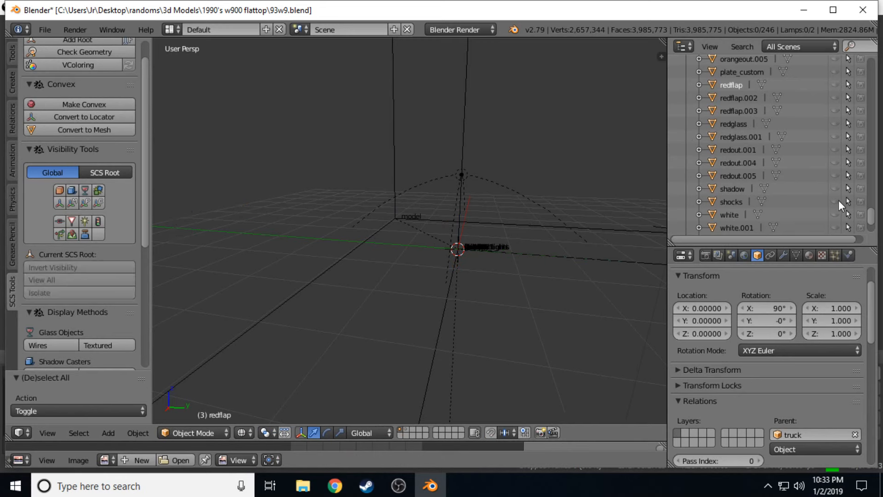
# Show and select orangeout.005 and open its material settings.
pyautogui.scroll(3, 784, 162)
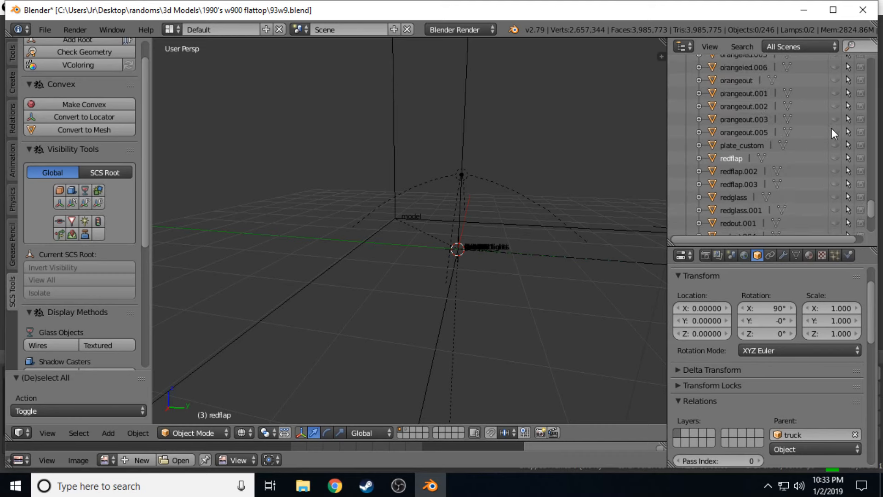
pyautogui.click(836, 132)
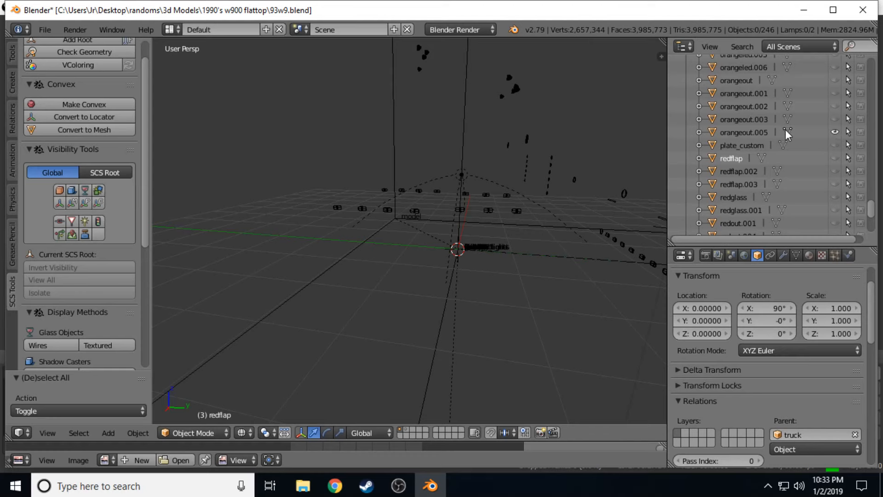
pyautogui.click(760, 132)
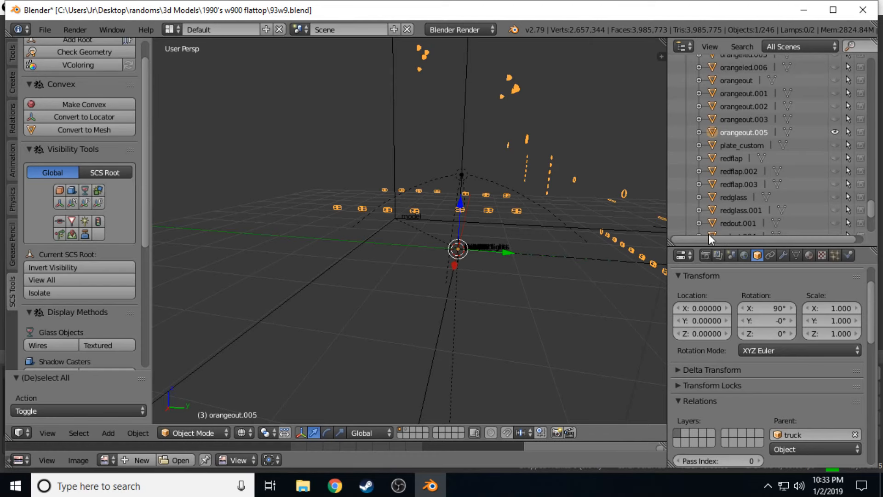
pyautogui.click(809, 256)
pyautogui.scroll(-10, 710, 350)
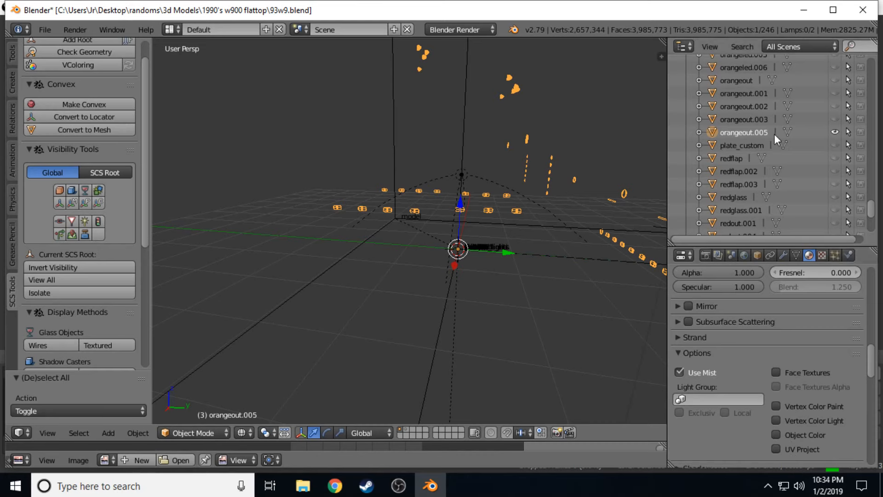
pyautogui.scroll(10, 771, 325)
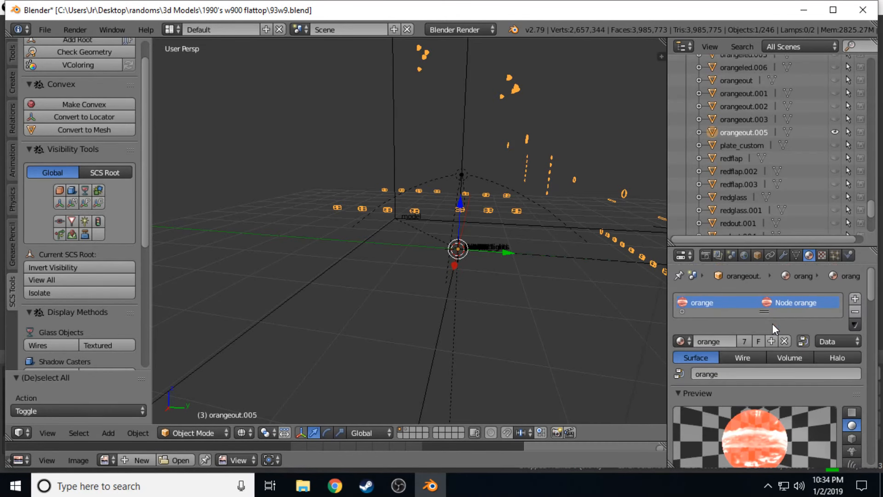
# Examine from several sides how the light pieces of orangeout.005 are distributed around the truck.
pyautogui.hotkey('shift', 'f')
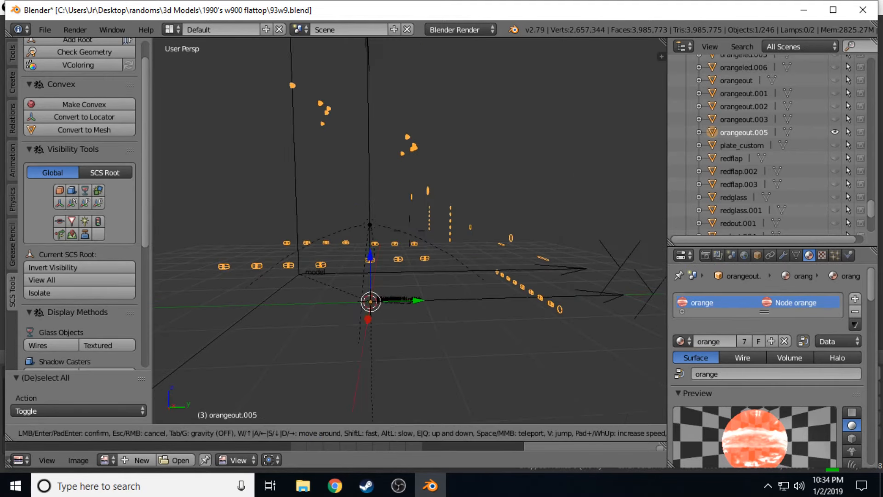
pyautogui.press('w')
pyautogui.press('d')
pyautogui.press('s')
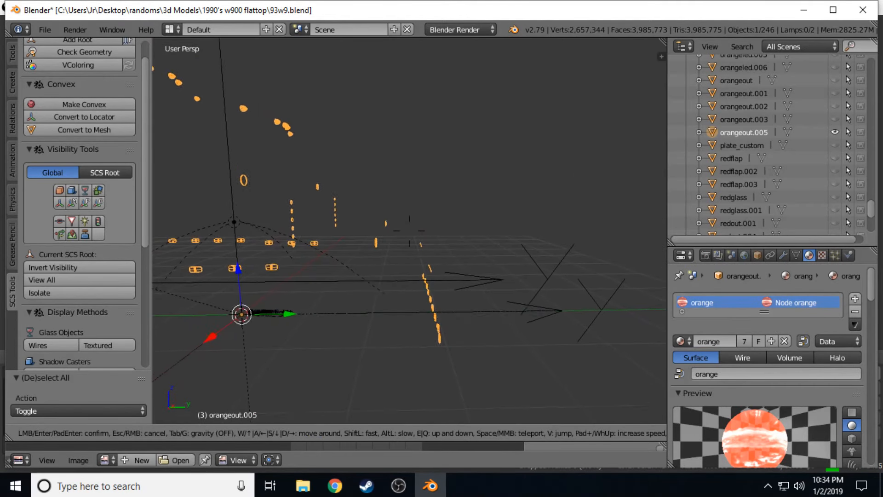
pyautogui.press('q')
pyautogui.press('w')
pyautogui.press('a')
pyautogui.click(409, 230)
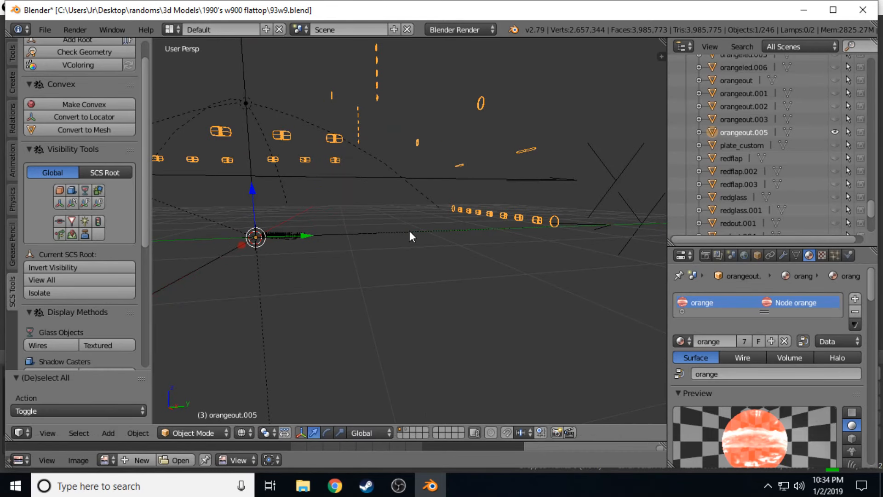
# Circle-select the front row of rectangular lights in orangeout.005, leaving out its round end lights, and separate the row into its own object.
pyautogui.press('a')
pyautogui.press('a')
pyautogui.press('a')
pyautogui.rightClick(481, 215)
pyautogui.press('Tab')
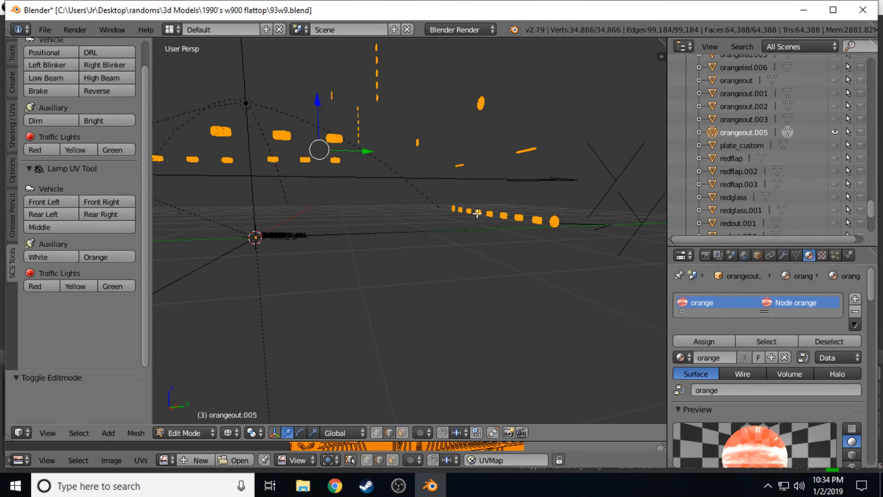
pyautogui.press('a')
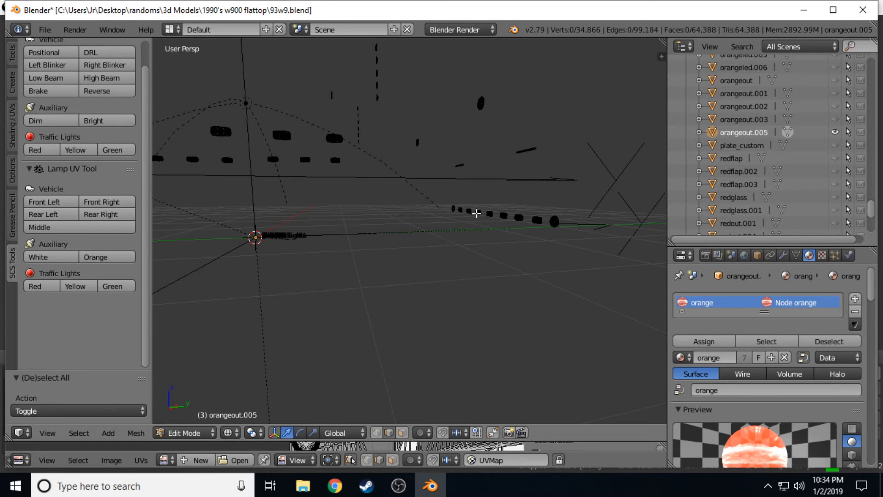
pyautogui.press('c')
pyautogui.scroll(6, 477, 213)
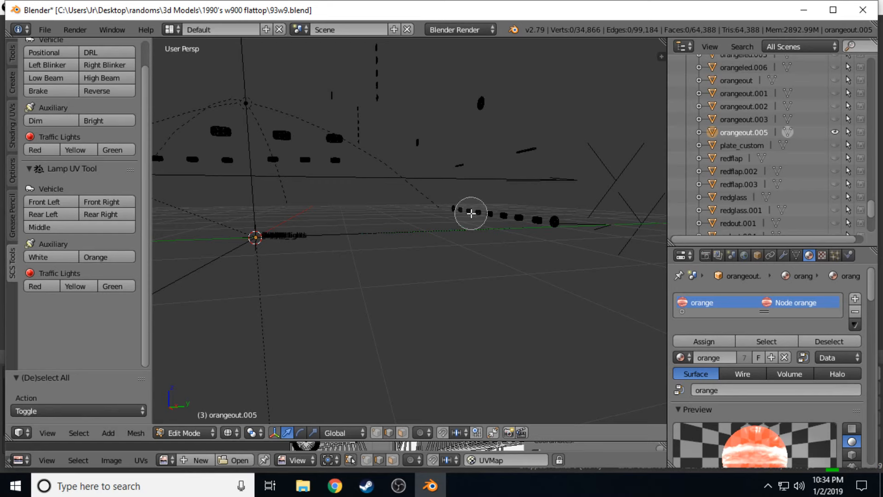
pyautogui.moveTo(472, 212)
pyautogui.mouseDown()
pyautogui.moveTo(528, 220)
pyautogui.moveTo(518, 219)
pyautogui.mouseUp()
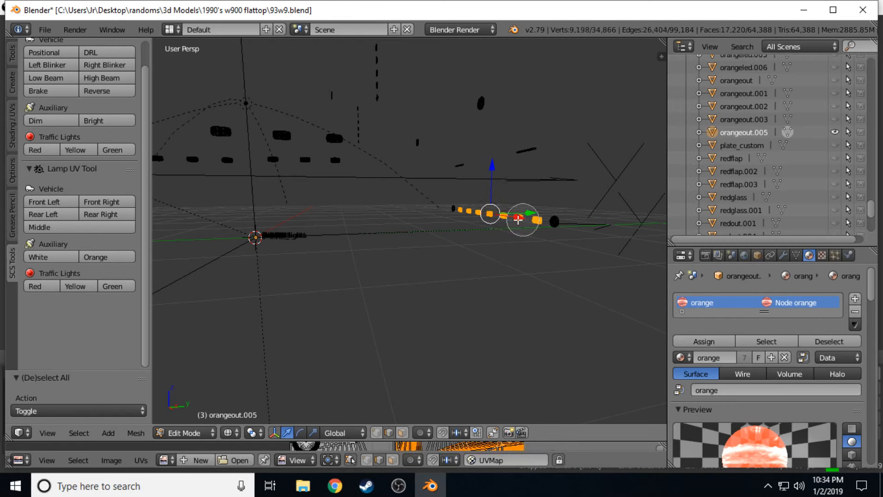
pyautogui.press('Escape')
pyautogui.press('p')
pyautogui.click(482, 210)
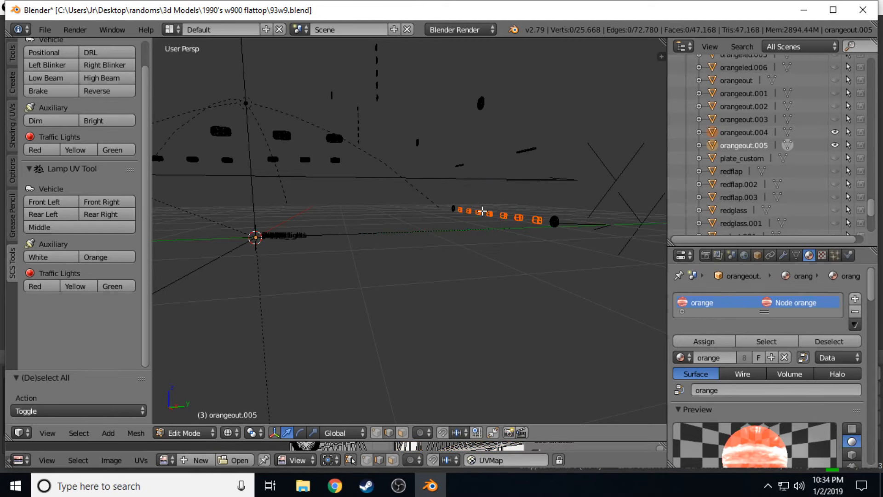
# Circle-select the two low side rows of rectangular lights in orangeout.005 and separate them into one object.
pyautogui.hotkey('shift', 'f')
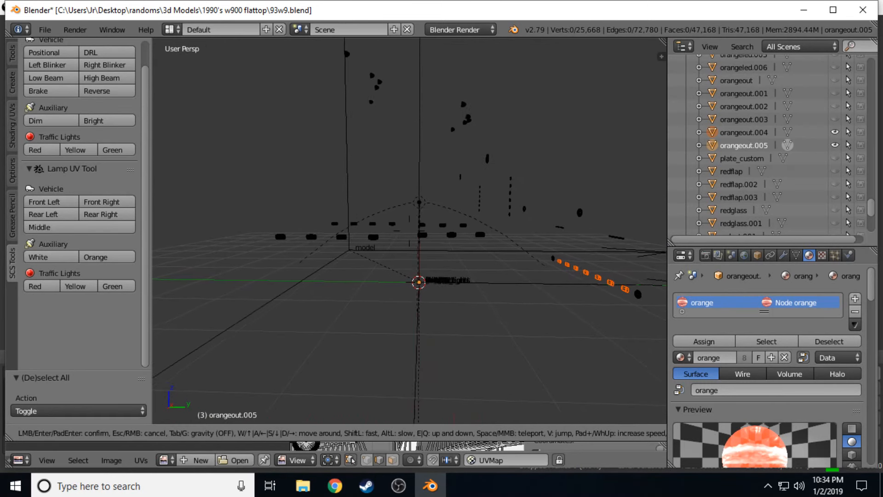
pyautogui.click(410, 230)
pyautogui.press('p')
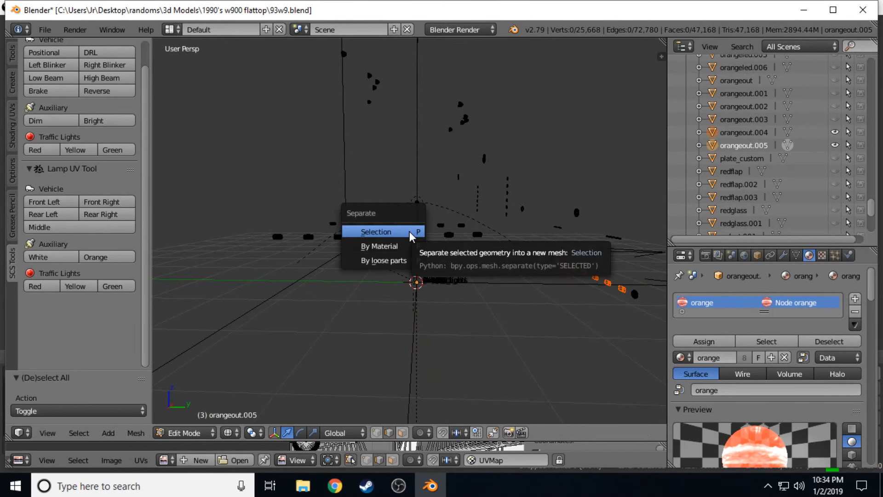
pyautogui.click(409, 230)
pyautogui.press('c')
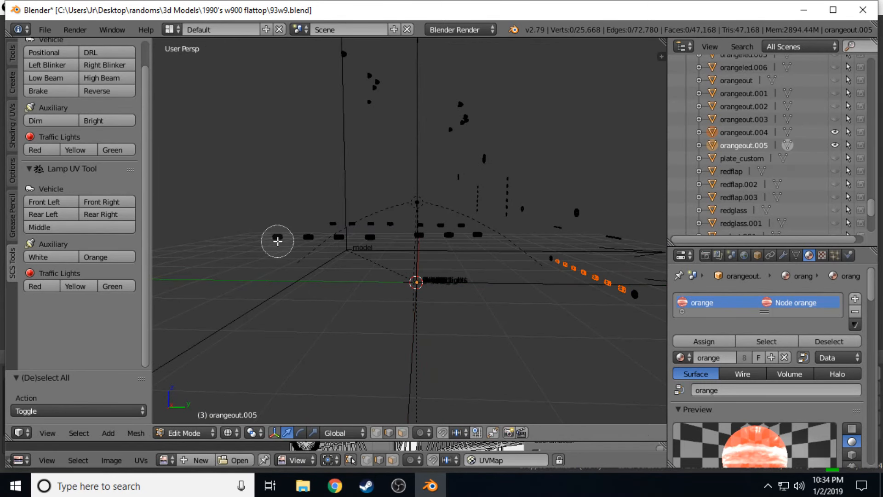
pyautogui.scroll(-3, 277, 240)
pyautogui.moveTo(282, 237)
pyautogui.mouseDown()
pyautogui.moveTo(374, 234)
pyautogui.moveTo(460, 257)
pyautogui.mouseUp()
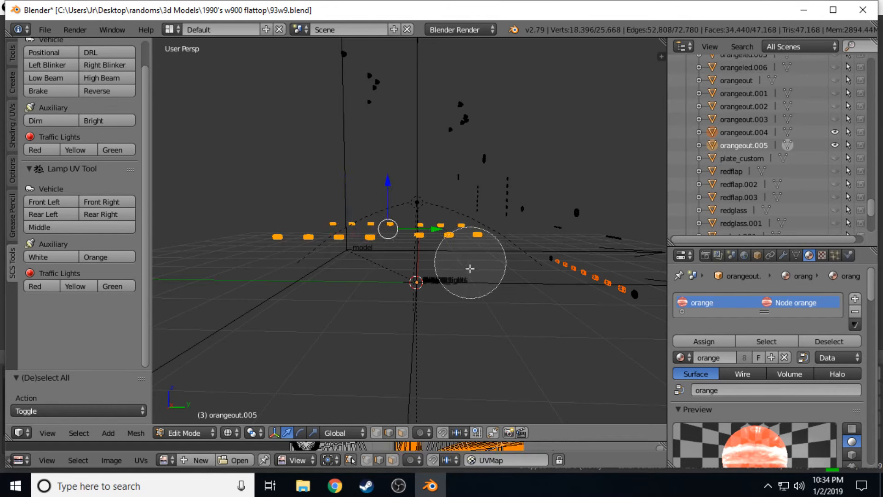
pyautogui.rightClick(429, 321)
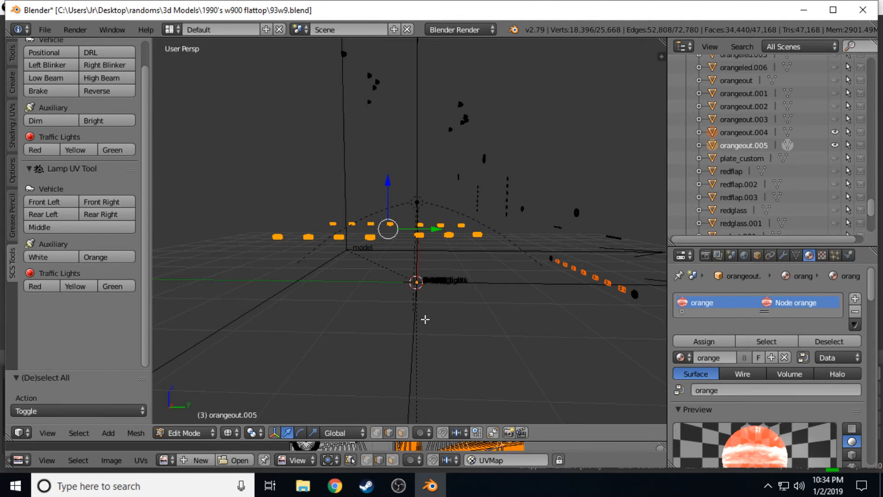
pyautogui.press('p')
pyautogui.click(416, 317)
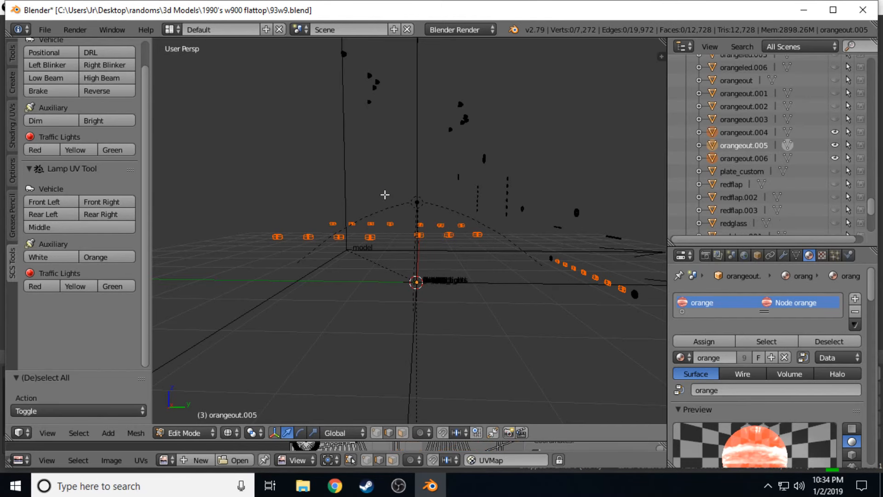
# Circle-select the two highest clusters of roof lights in orangeout.005 and separate them into one object.
pyautogui.hotkey('shift', 'f')
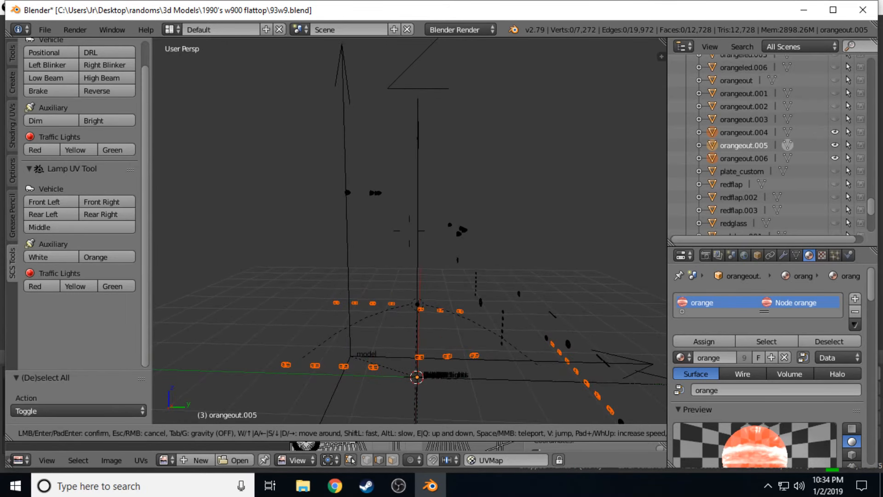
pyautogui.click(398, 225)
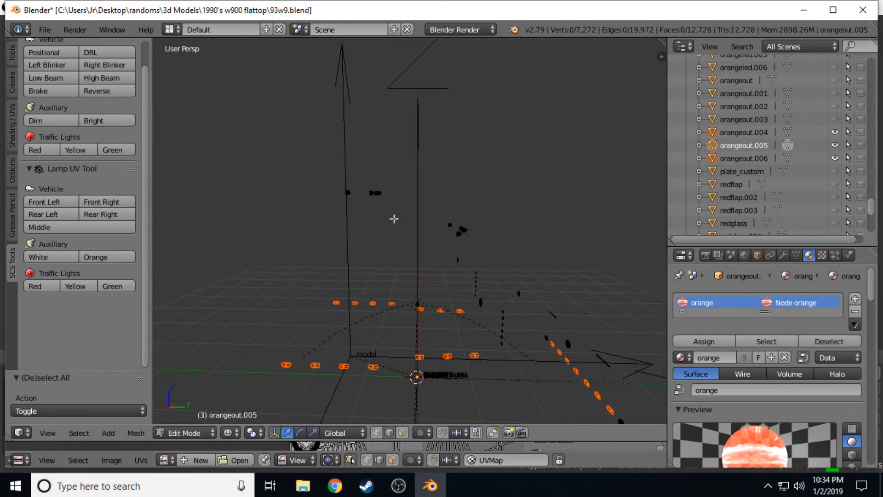
pyautogui.press('z')
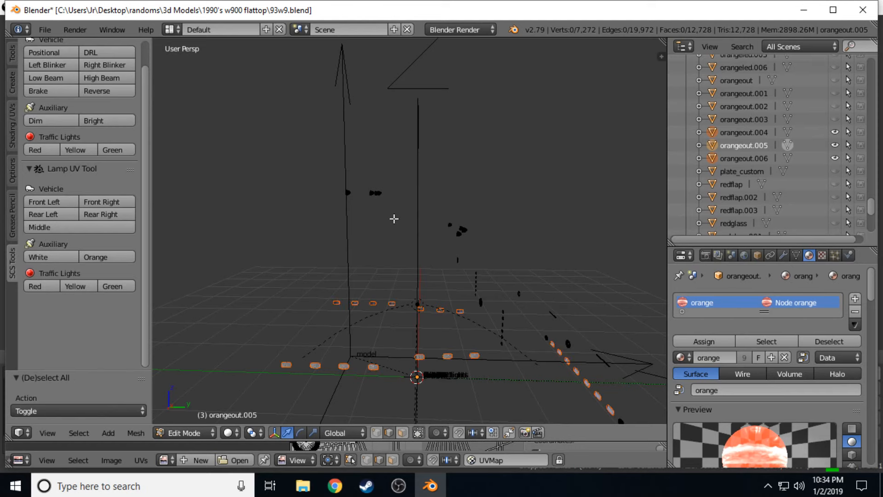
pyautogui.press('z')
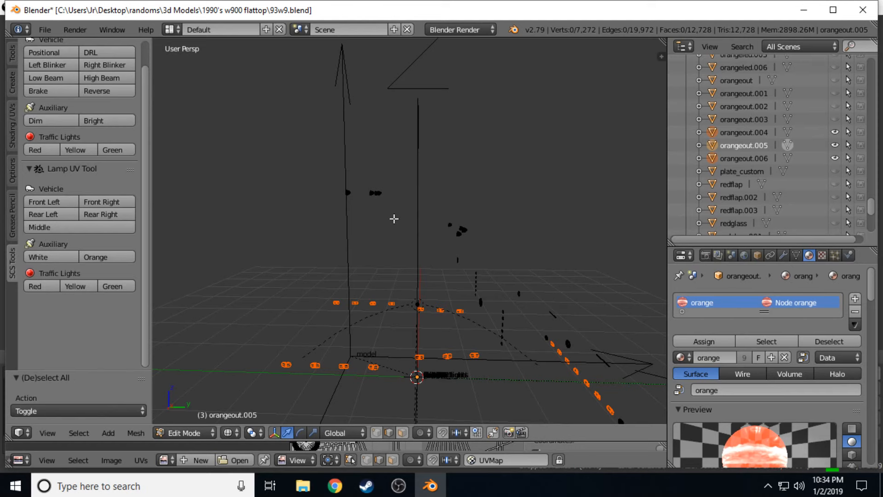
pyautogui.press('c')
pyautogui.moveTo(350, 198); pyautogui.dragTo(475, 221)
pyautogui.moveTo(473, 222); pyautogui.dragTo(463, 227, button='middle')
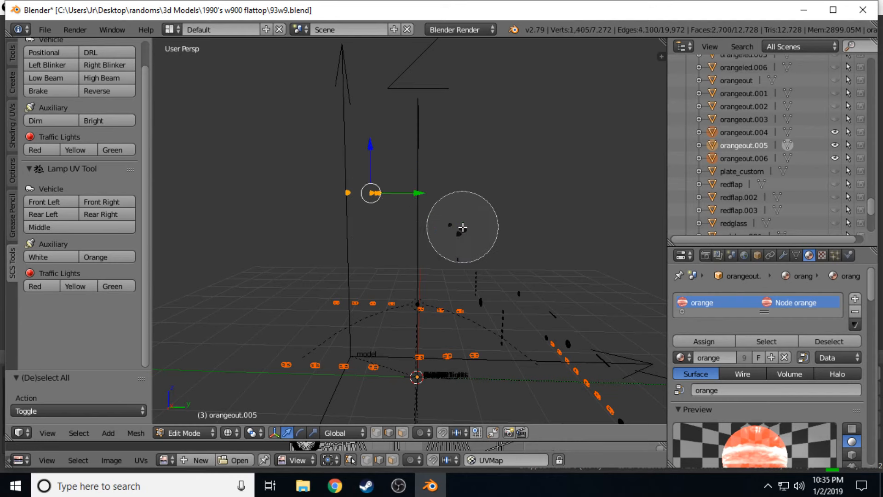
pyautogui.click(459, 213)
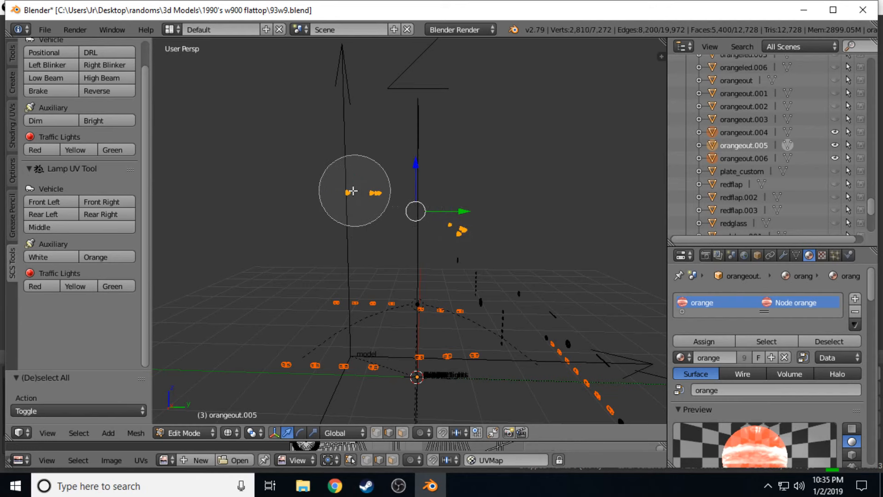
pyautogui.press('Escape')
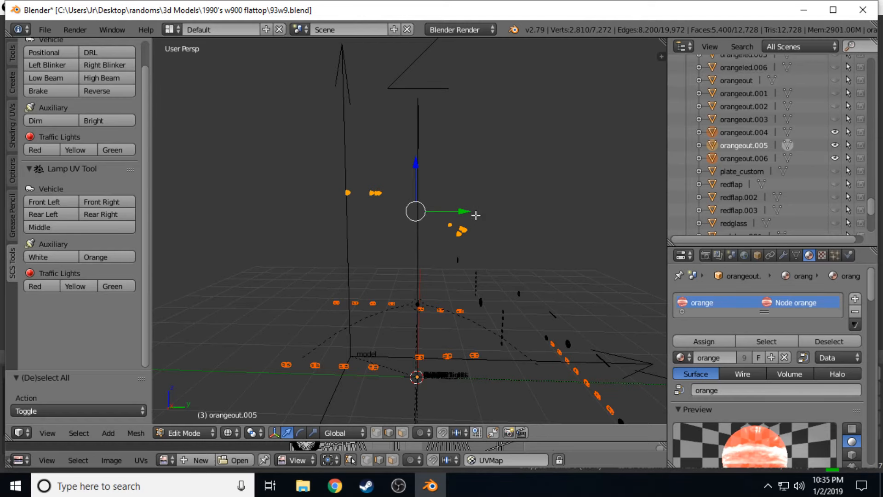
pyautogui.press('p')
pyautogui.click(431, 224)
# Check the remaining lights from the front, leave mesh editing and select orangeout.005 alone.
pyautogui.hotkey('shift', 'f')
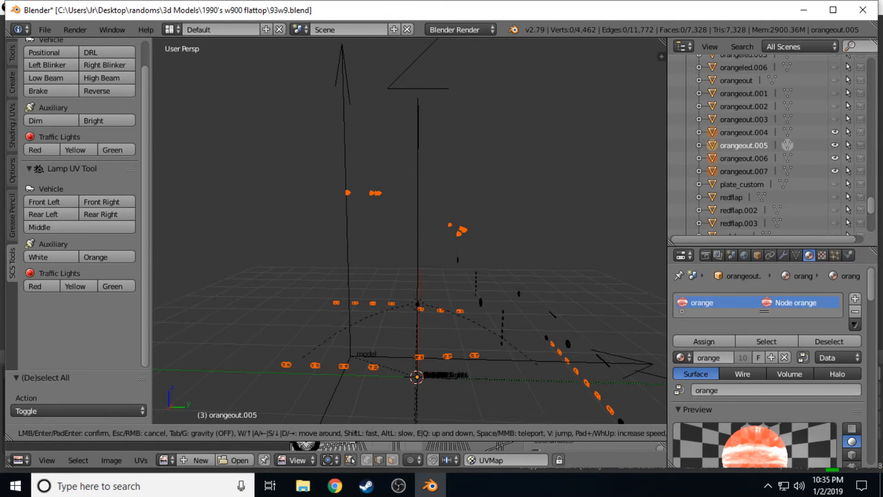
pyautogui.press('w')
pyautogui.press('d')
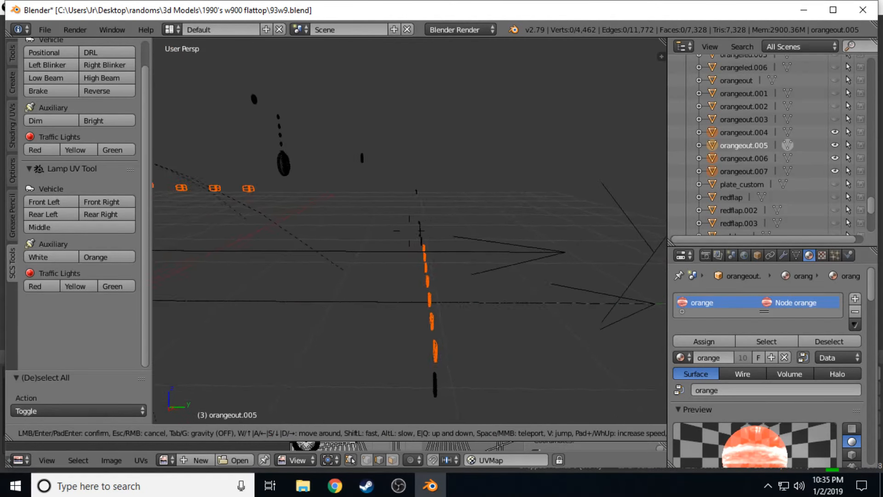
pyautogui.press('d')
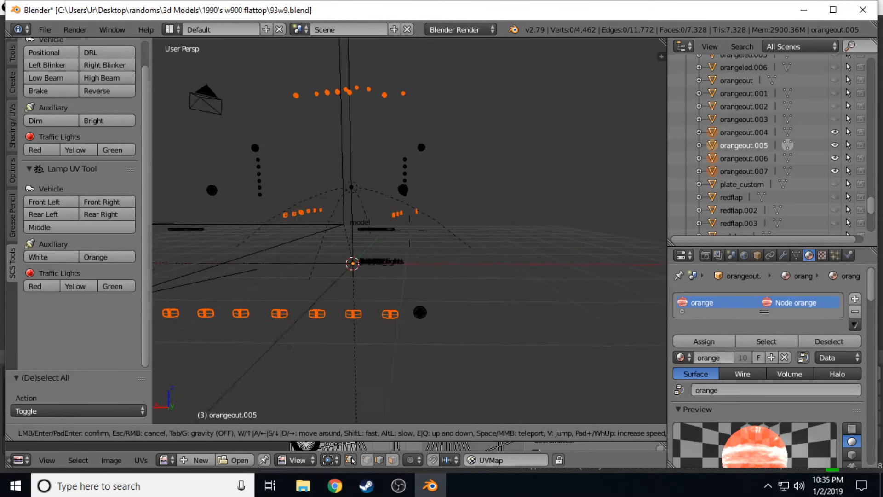
pyautogui.press('s')
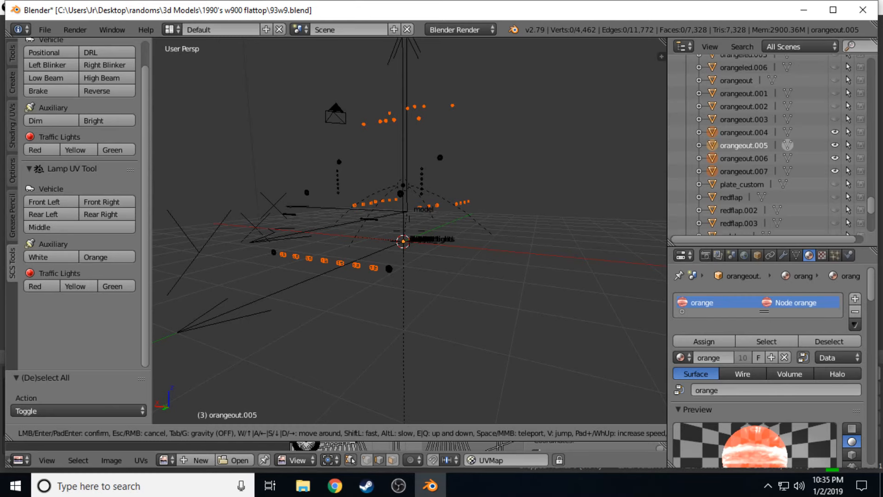
pyautogui.click(392, 257)
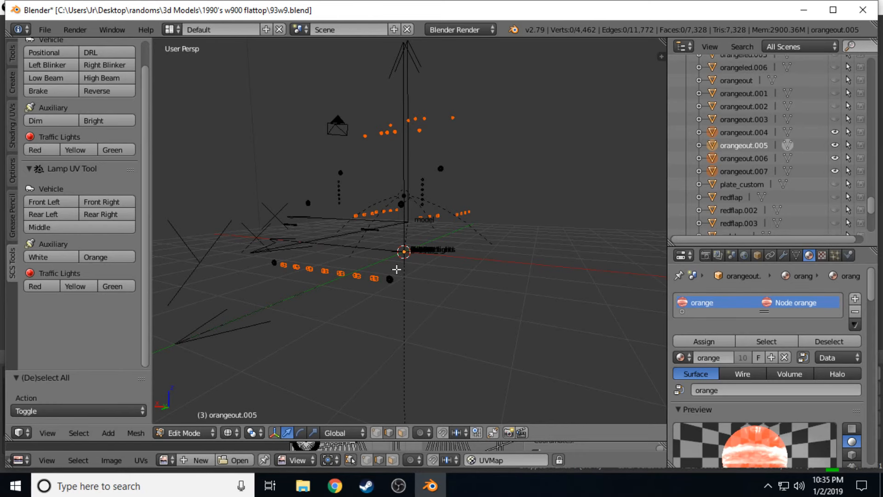
pyautogui.press('Tab')
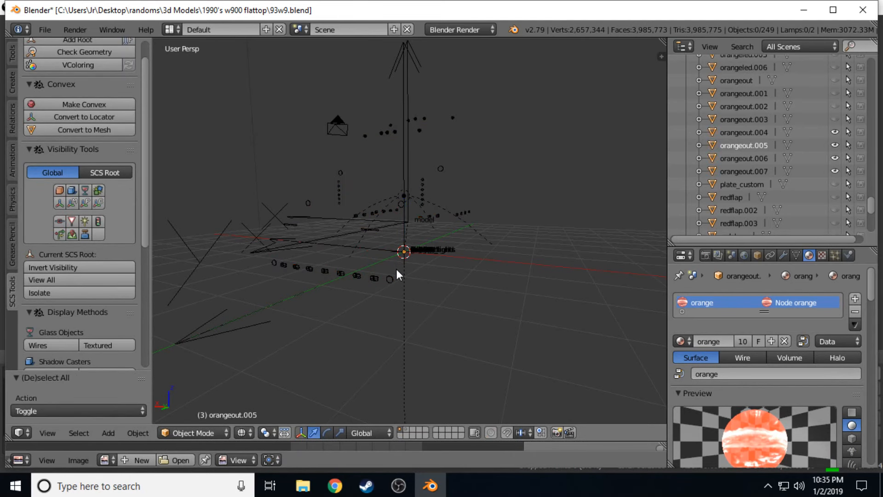
pyautogui.rightClick(391, 276)
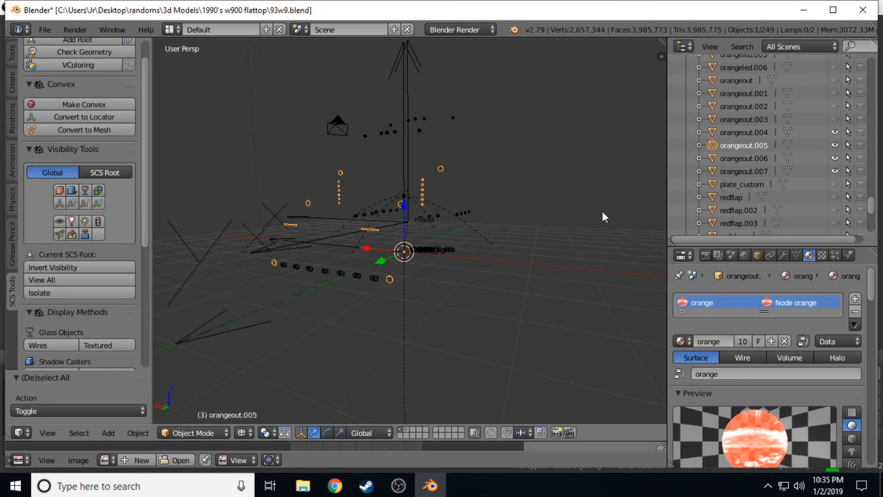
# Find the truck root's parts in the object hierarchy and show cab_c.
pyautogui.scroll(2, 776, 147)
pyautogui.scroll(20, 777, 148)
pyautogui.scroll(8, 822, 156)
pyautogui.scroll(5, 822, 156)
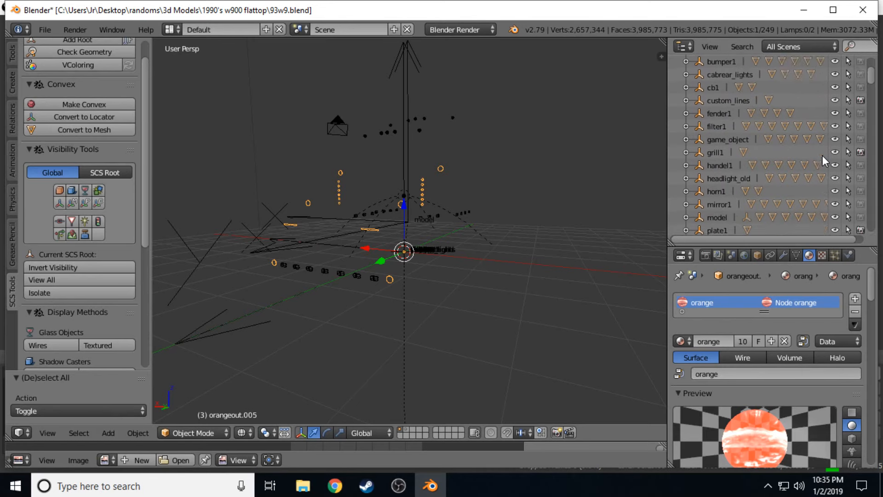
pyautogui.scroll(-12, 823, 154)
pyautogui.scroll(-1, 823, 154)
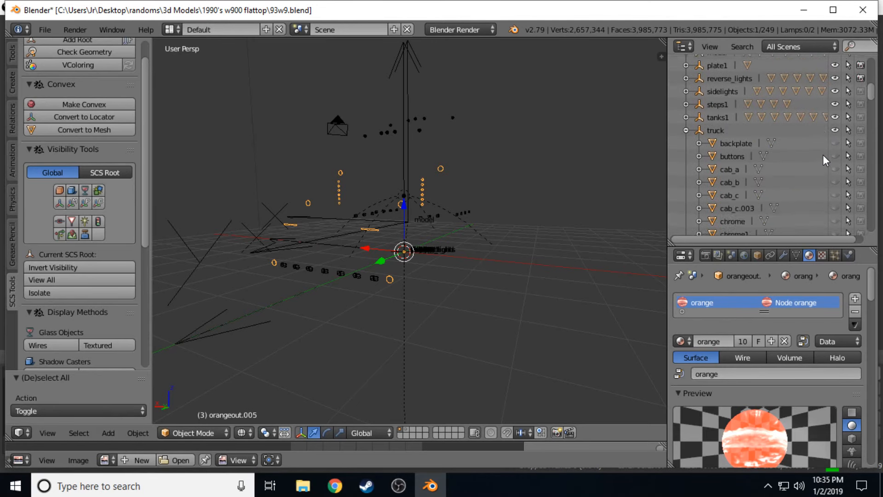
pyautogui.click(835, 195)
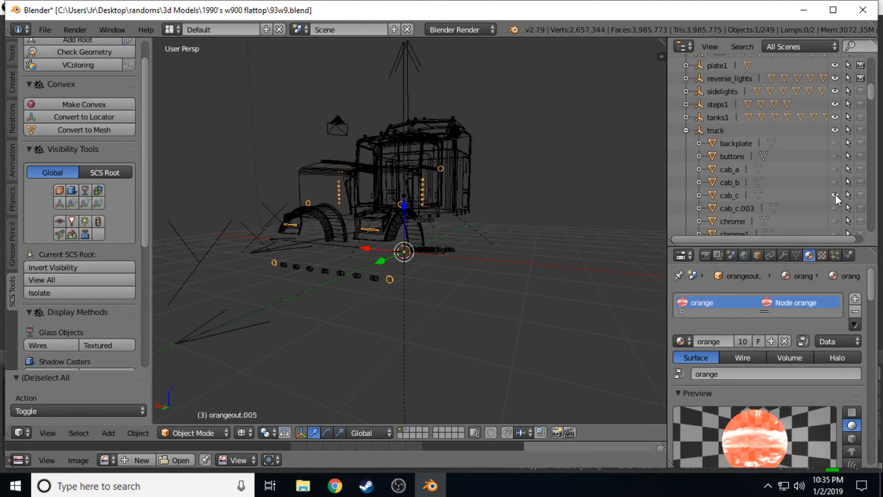
# Show the truck parts listed from cab_c.003 through chrome2.
pyautogui.scroll(-1, 836, 197)
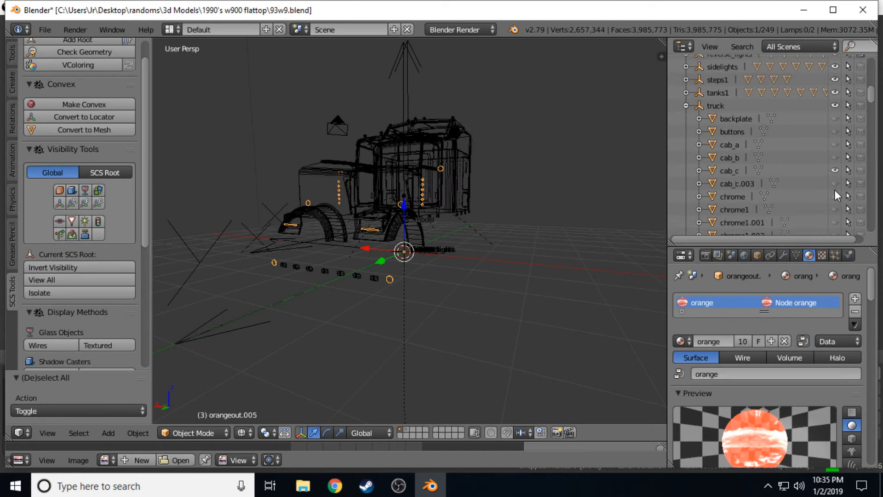
pyautogui.scroll(-3, 836, 198)
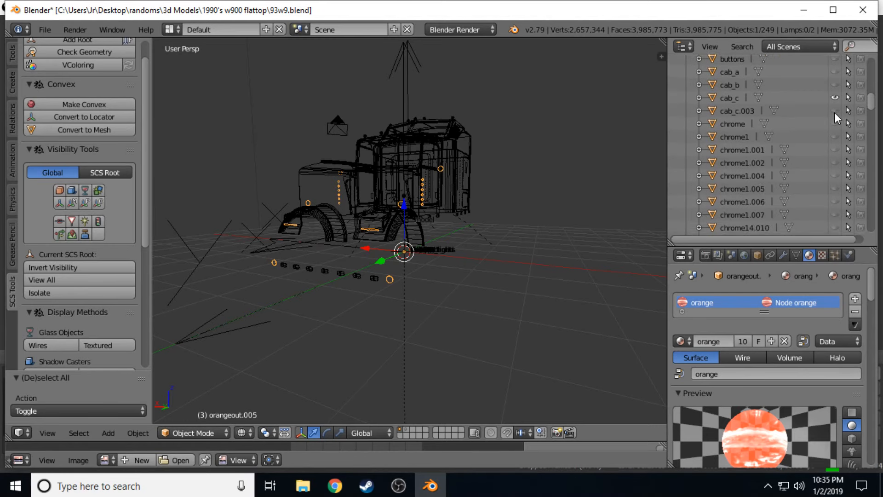
pyautogui.moveTo(835, 111); pyautogui.dragTo(834, 227)
pyautogui.scroll(-5, 833, 155)
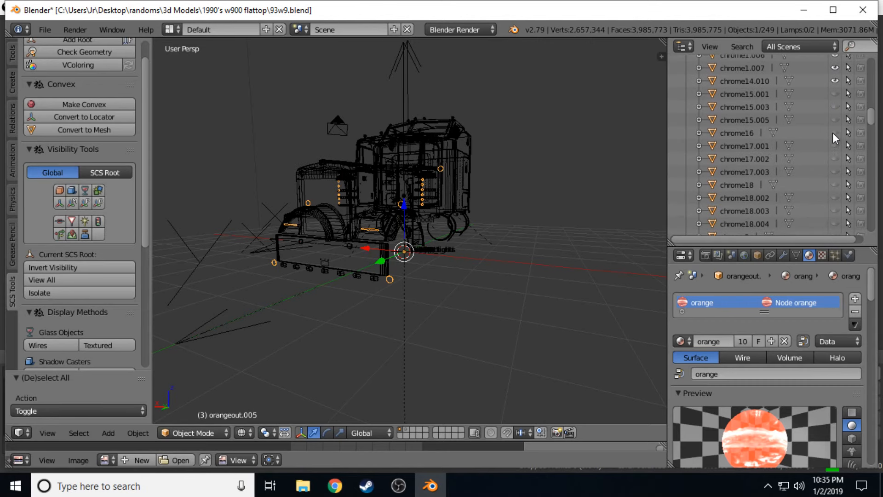
pyautogui.moveTo(833, 95); pyautogui.dragTo(836, 238)
pyautogui.scroll(-7, 835, 145)
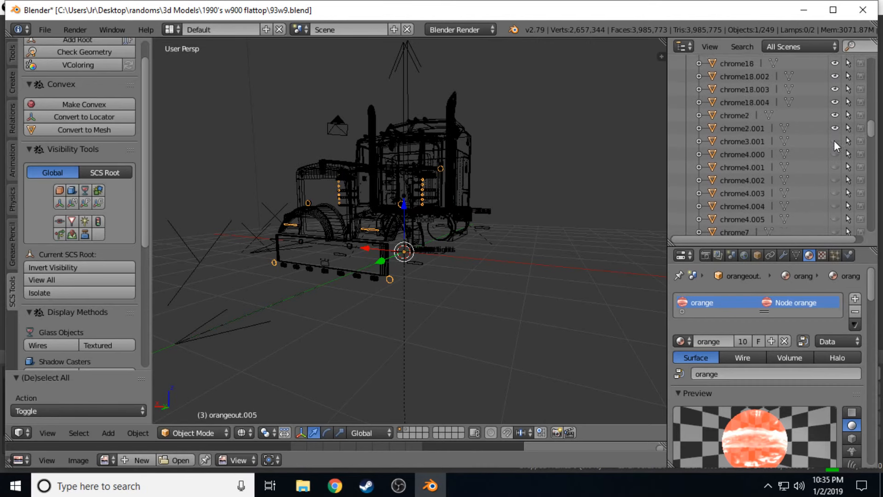
pyautogui.moveTo(835, 92)
pyautogui.mouseDown()
pyautogui.moveTo(836, 210)
pyautogui.moveTo(835, 81)
pyautogui.mouseUp()
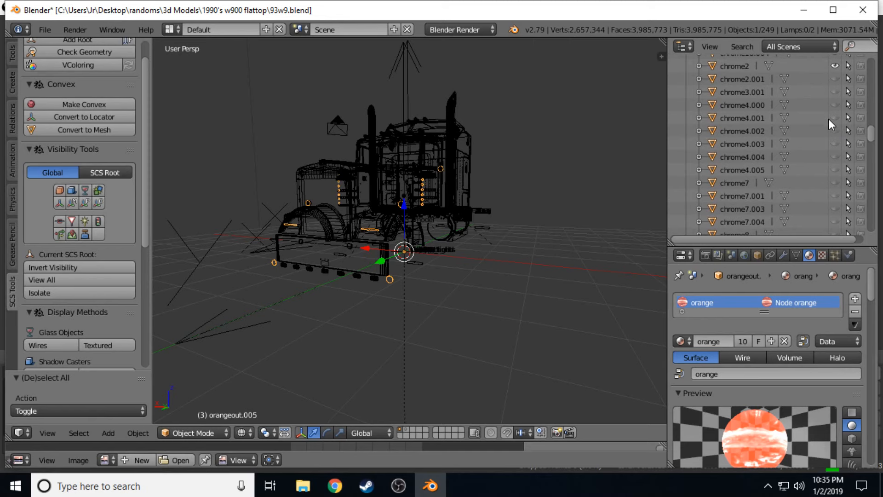
# Show the hidden truck parts listed from chrome2.001 through glass.
pyautogui.click(834, 131)
pyautogui.moveTo(838, 143); pyautogui.dragTo(842, 248)
pyautogui.scroll(-2, 844, 193)
pyautogui.scroll(-5, 844, 193)
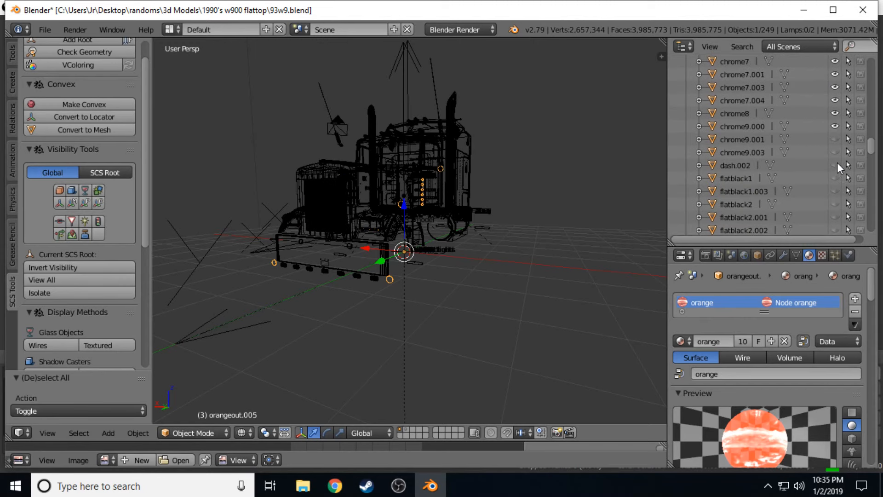
pyautogui.moveTo(835, 146); pyautogui.dragTo(834, 245)
pyautogui.scroll(-8, 840, 173)
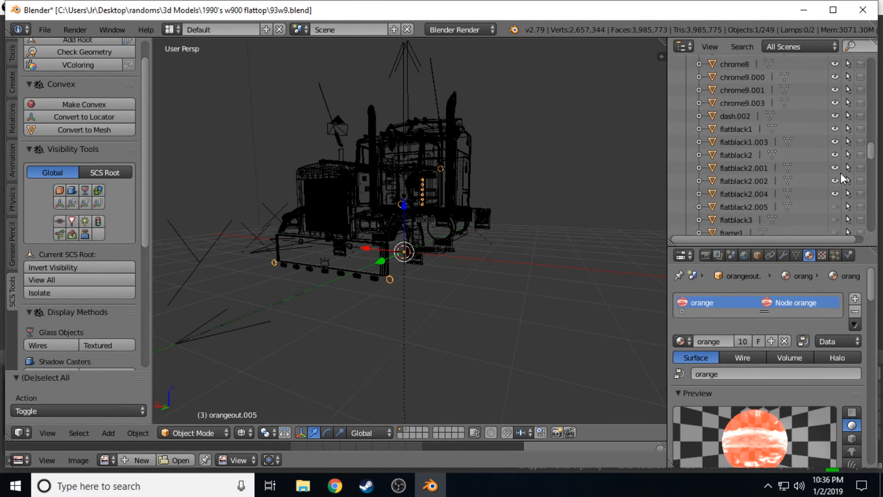
pyautogui.moveTo(837, 109); pyautogui.dragTo(843, 221)
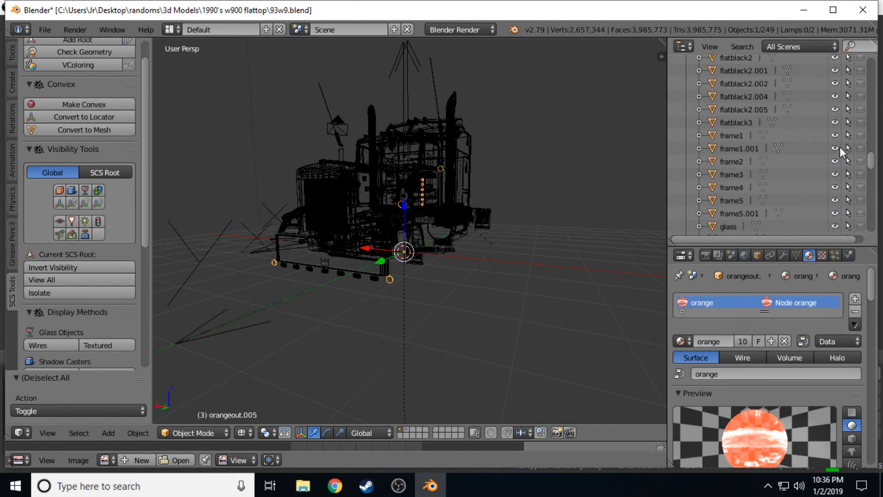
# Show the remaining hidden truck parts listed from glass1 through woodwheel.
pyautogui.scroll(-9, 839, 147)
pyautogui.moveTo(835, 136); pyautogui.dragTo(838, 249)
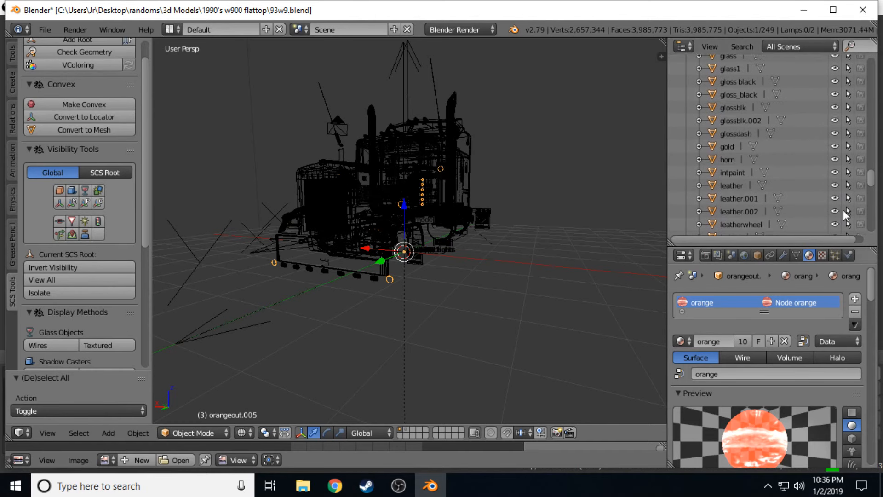
pyautogui.scroll(-9, 841, 155)
pyautogui.moveTo(835, 90); pyautogui.dragTo(839, 228)
pyautogui.scroll(-11, 833, 158)
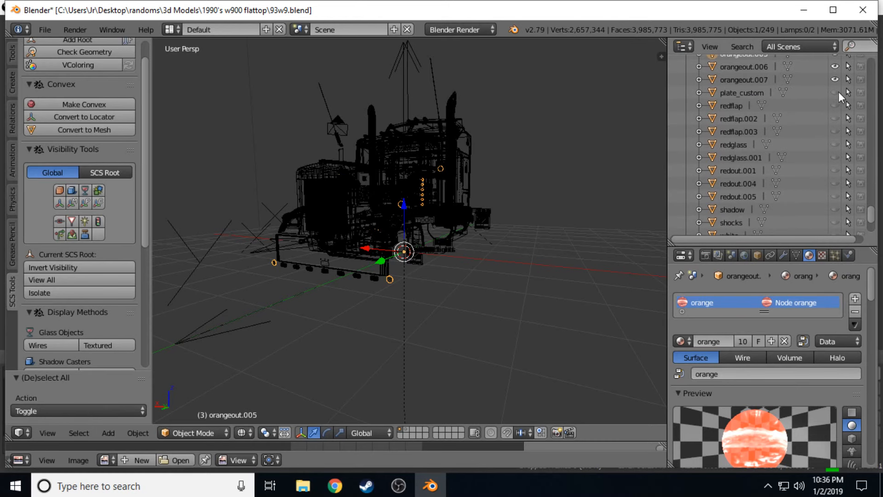
pyautogui.moveTo(837, 93); pyautogui.dragTo(840, 234)
pyautogui.scroll(-6, 844, 159)
pyautogui.moveTo(833, 162); pyautogui.dragTo(834, 221)
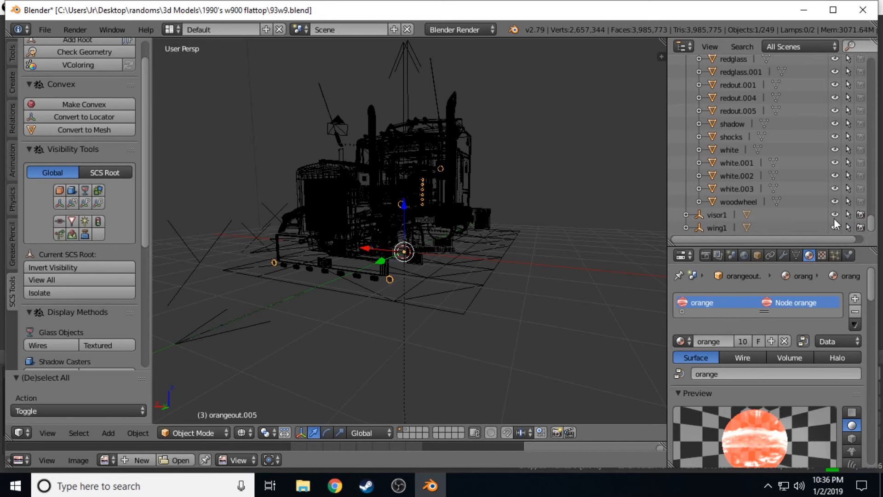
# Select the truck root and toggle the visibility of its chs_6x4 and chs_base SCS parts.
pyautogui.click(757, 255)
pyautogui.scroll(10, 765, 166)
pyautogui.scroll(15, 765, 167)
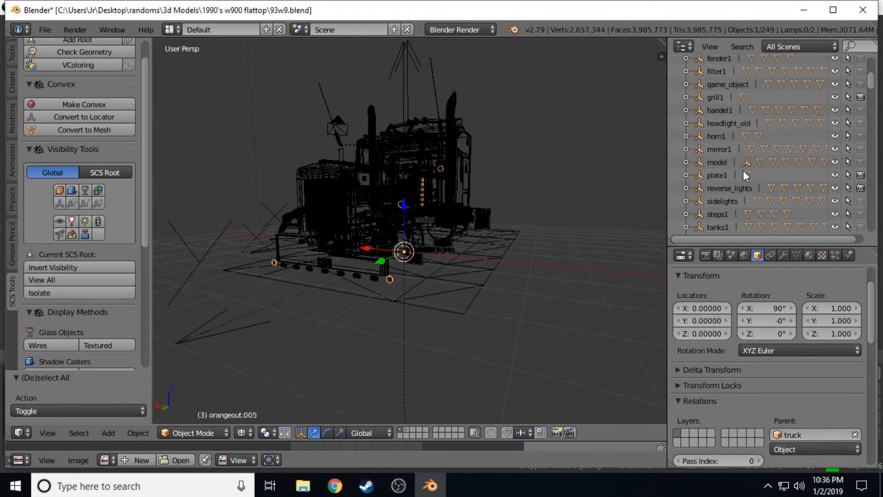
pyautogui.scroll(-2, 732, 203)
pyautogui.click(716, 216)
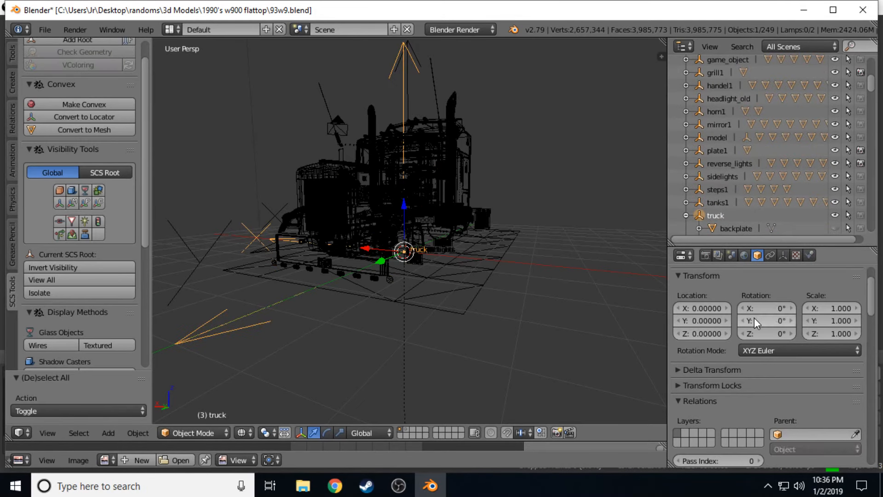
pyautogui.scroll(-8, 757, 313)
pyautogui.scroll(-1, 769, 322)
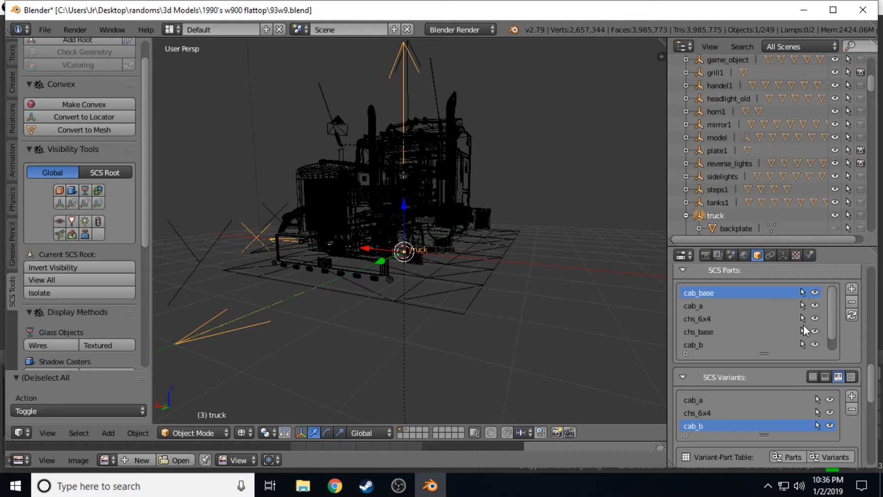
pyautogui.click(815, 319)
pyautogui.click(815, 328)
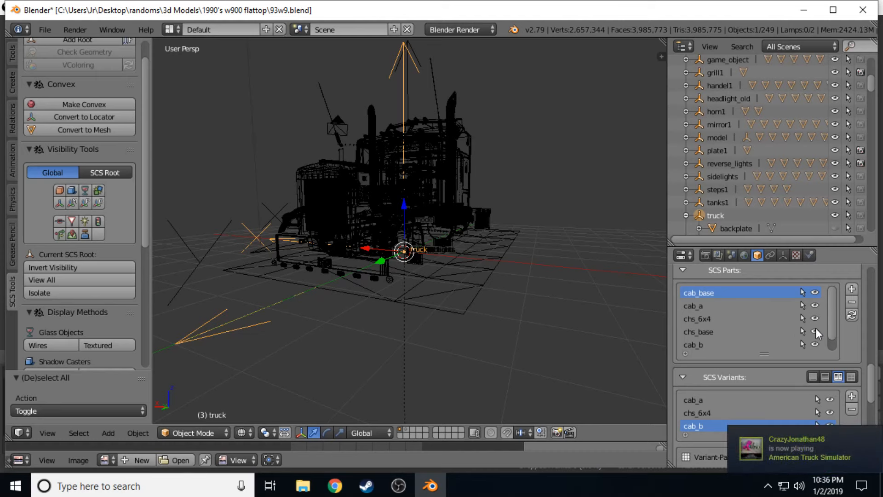
# Move closer to the front of the truck and switch the viewport shading to Material.
pyautogui.hotkey('shift', 'f')
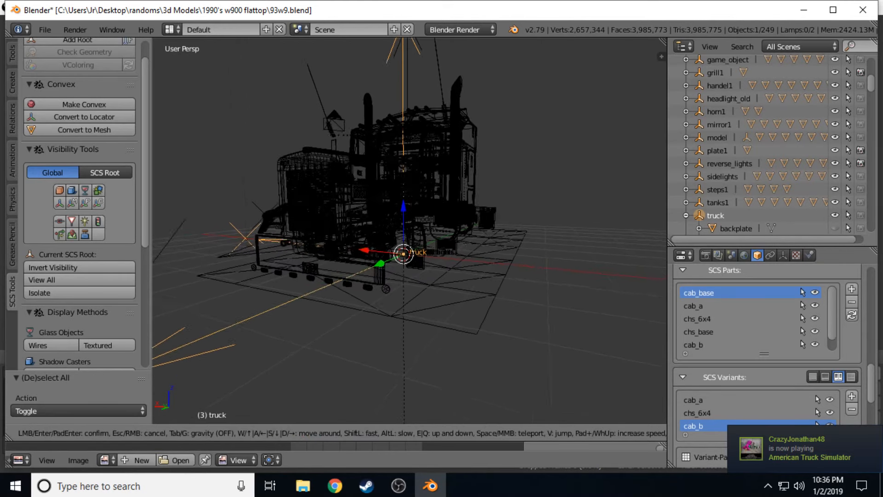
pyautogui.press('w')
pyautogui.click(409, 230)
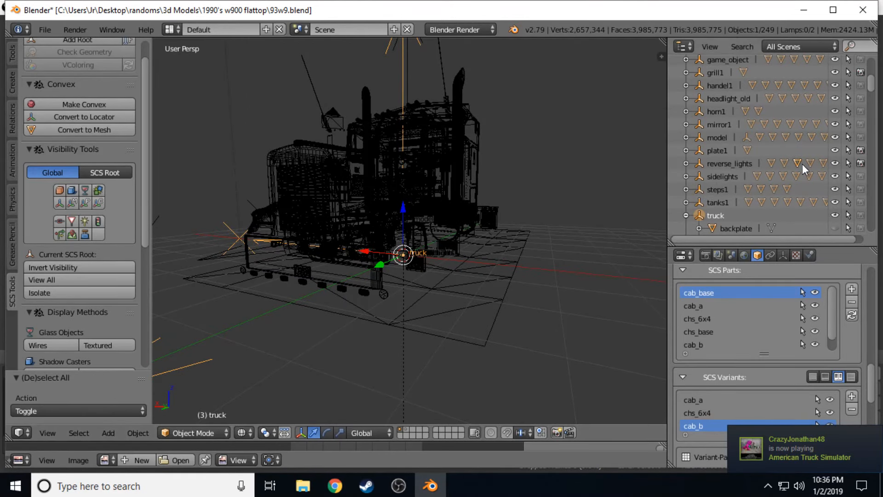
pyautogui.scroll(5, 810, 163)
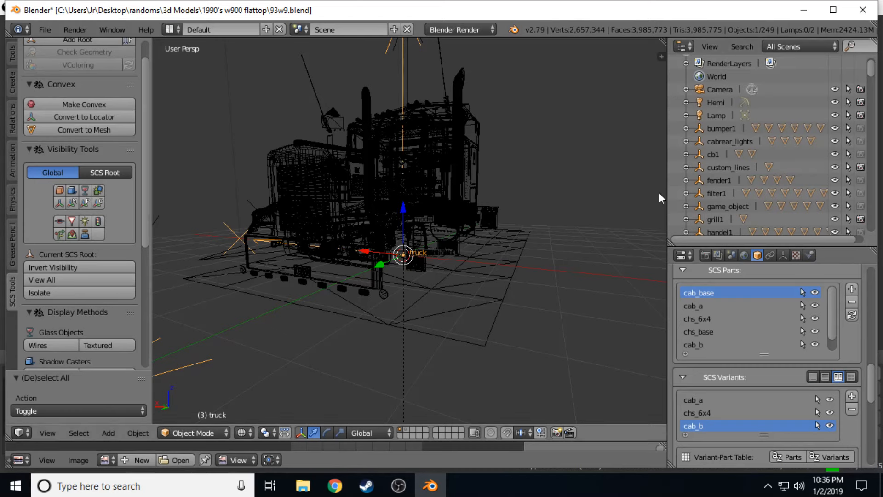
pyautogui.click(242, 433)
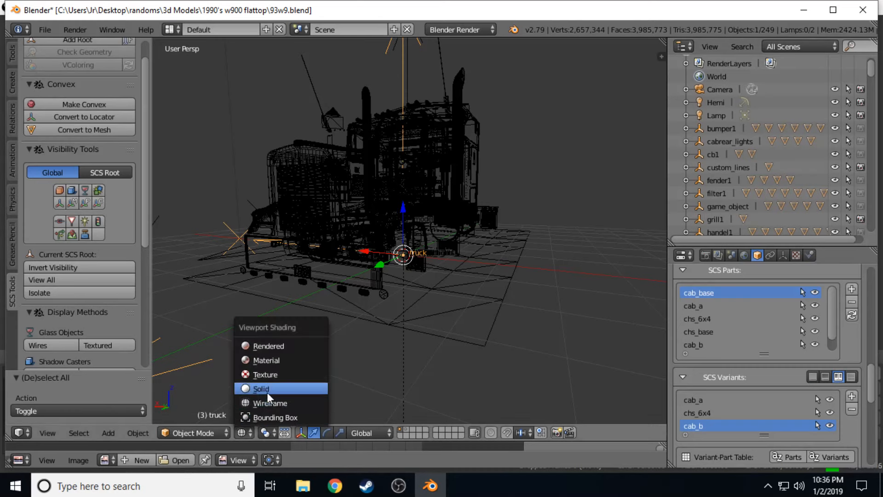
pyautogui.click(275, 365)
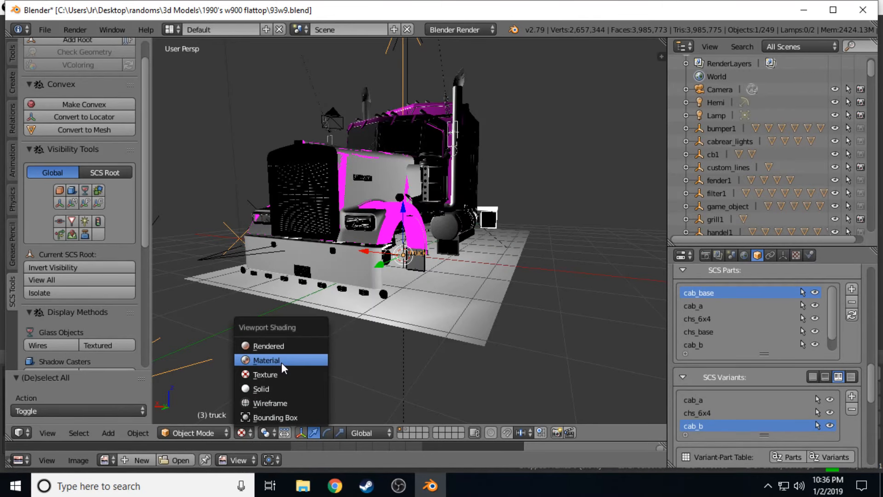
pyautogui.click(282, 362)
# Fly around the truck's side to its rear and examine the tail lights above the Kenworth mud flap.
pyautogui.hotkey('shift', 'f')
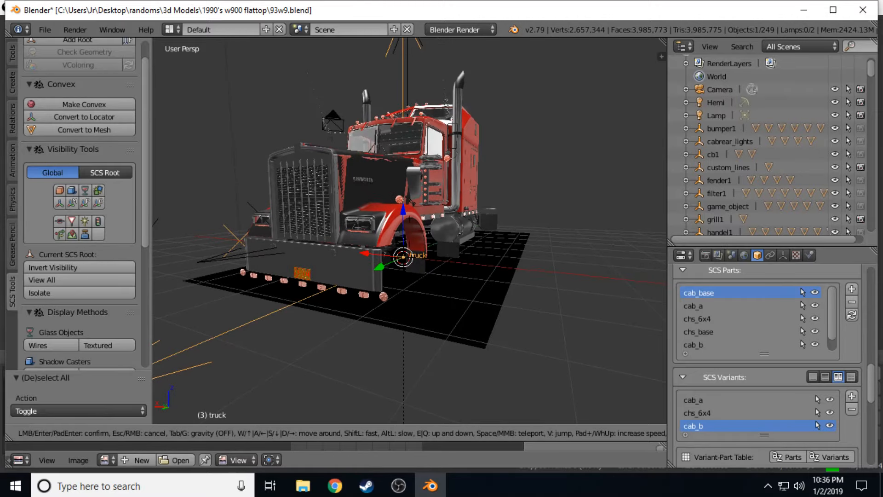
pyautogui.press('w')
pyautogui.press('d')
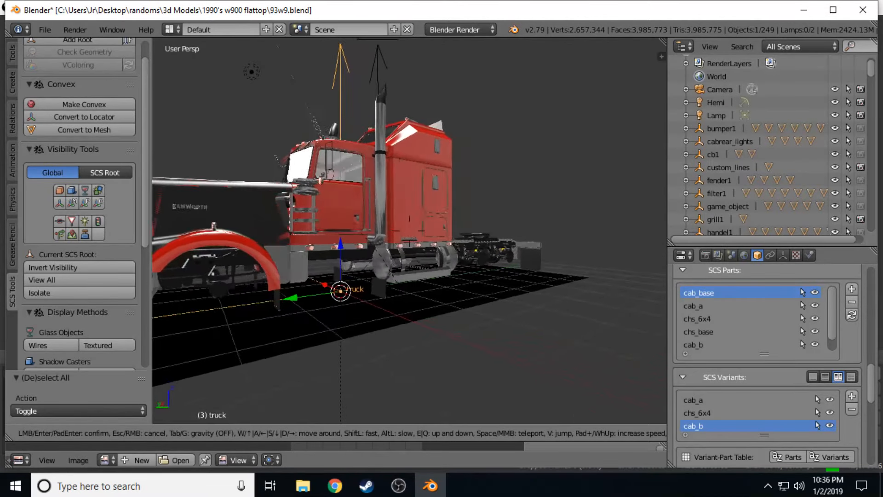
pyautogui.press('d')
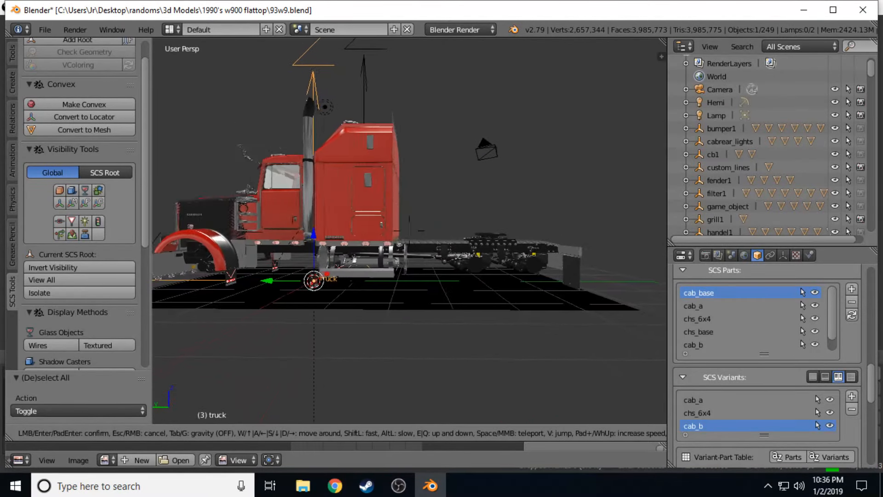
pyautogui.press('d')
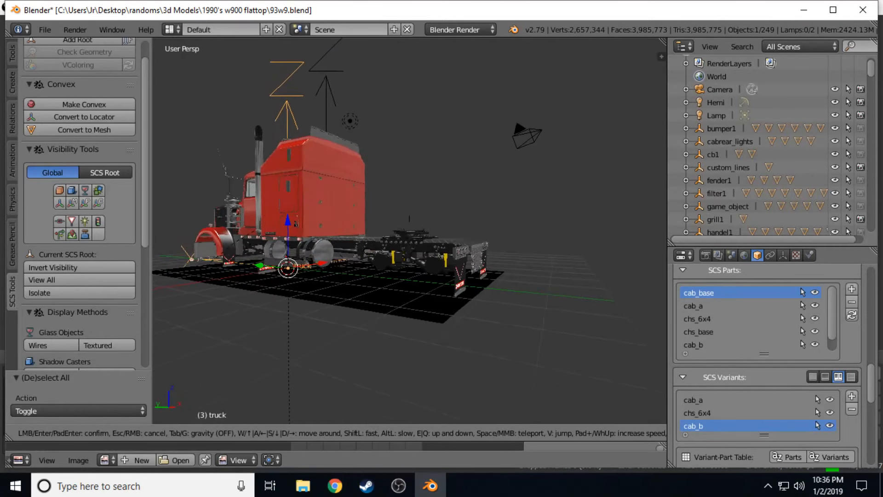
pyautogui.press('w')
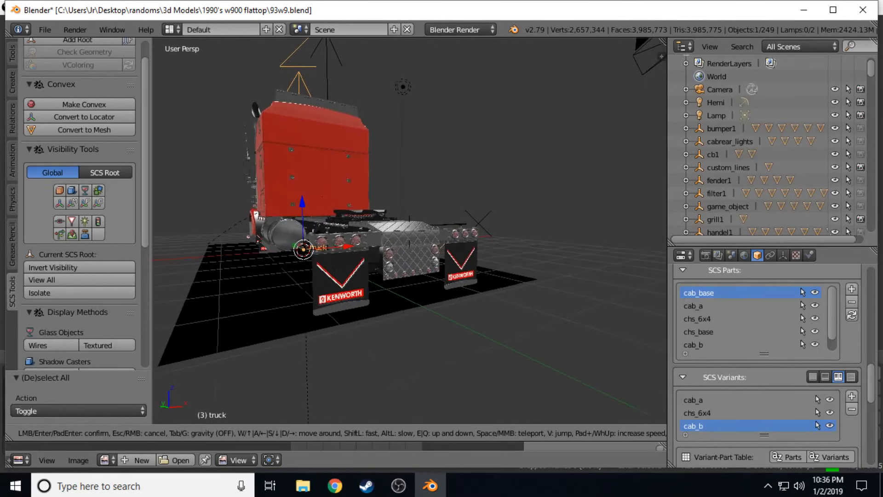
pyautogui.press('a')
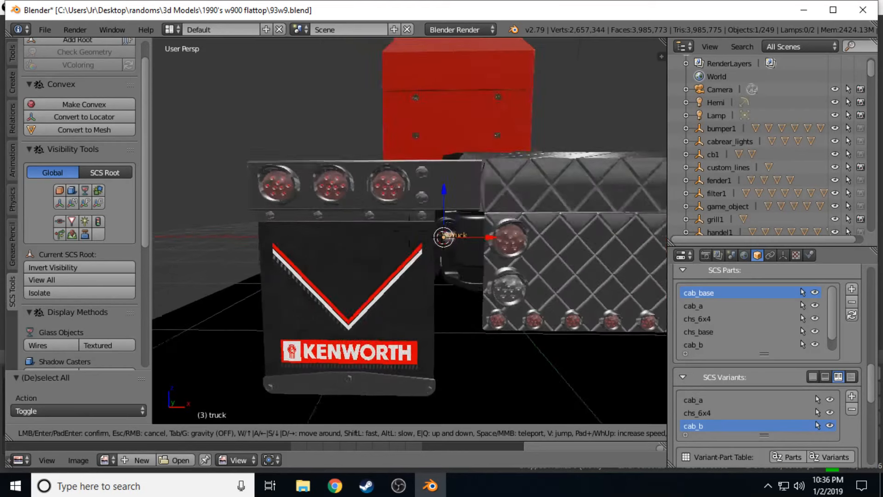
pyautogui.click(352, 236)
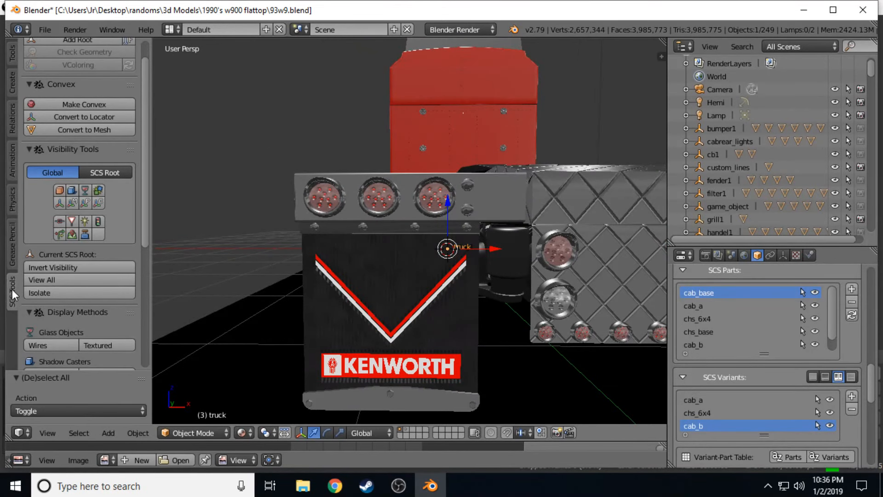
# Turn on the Positional vehicle lamps in the Lamp Switcher and inspect the rear lights on both sides.
pyautogui.scroll(-8, 109, 261)
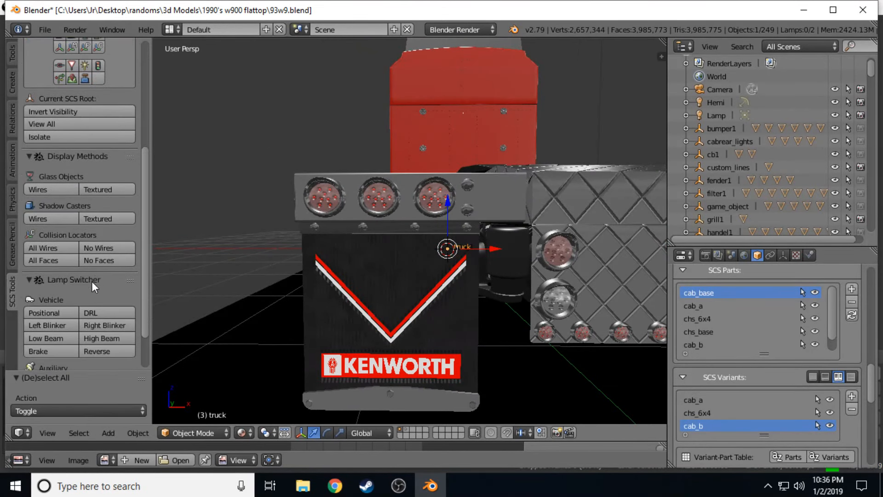
pyautogui.scroll(-1, 91, 280)
pyautogui.click(59, 283)
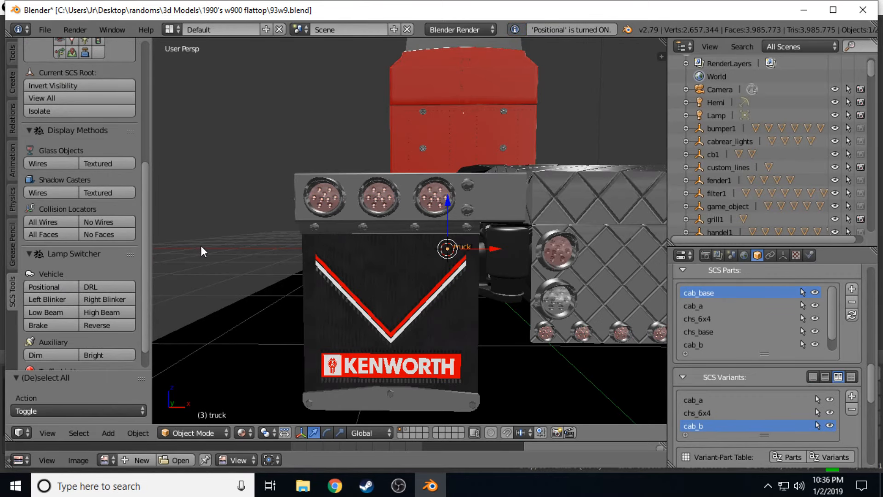
pyautogui.hotkey('shift', 'f')
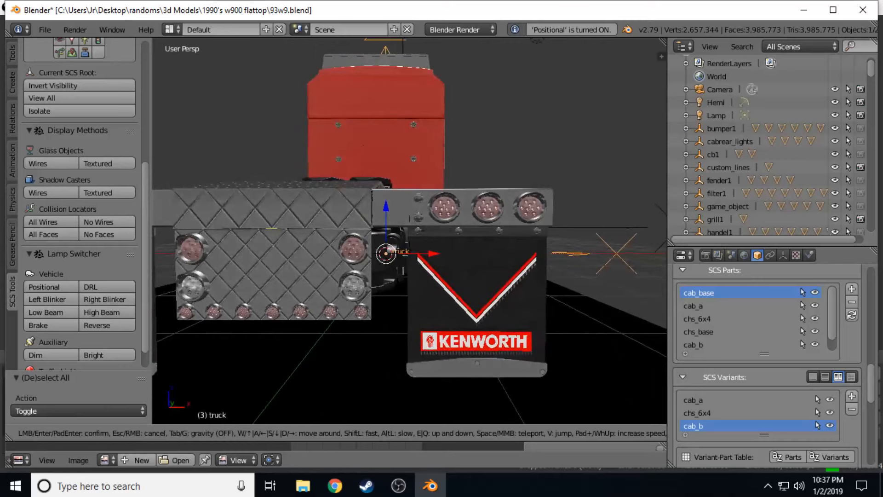
pyautogui.press('w')
pyautogui.press('a')
pyautogui.click(410, 230)
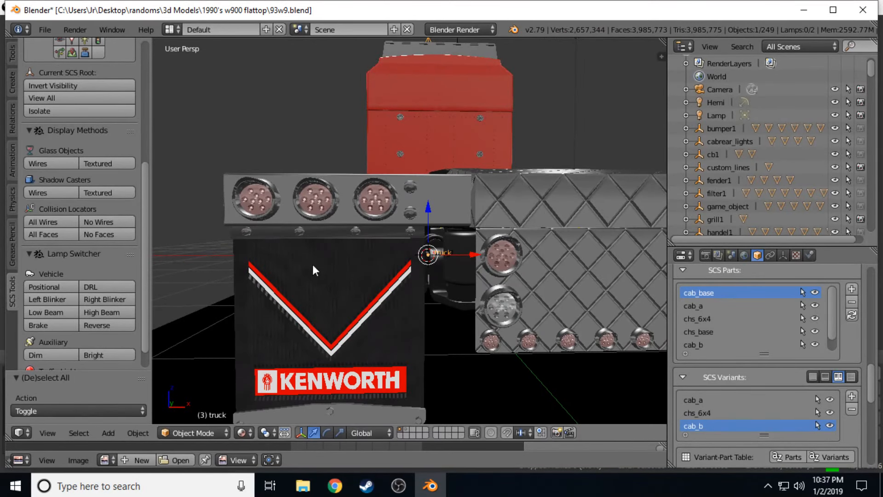
# Turn off the Positional lamps and test the Left Blinker on the rear lights.
pyautogui.click(62, 283)
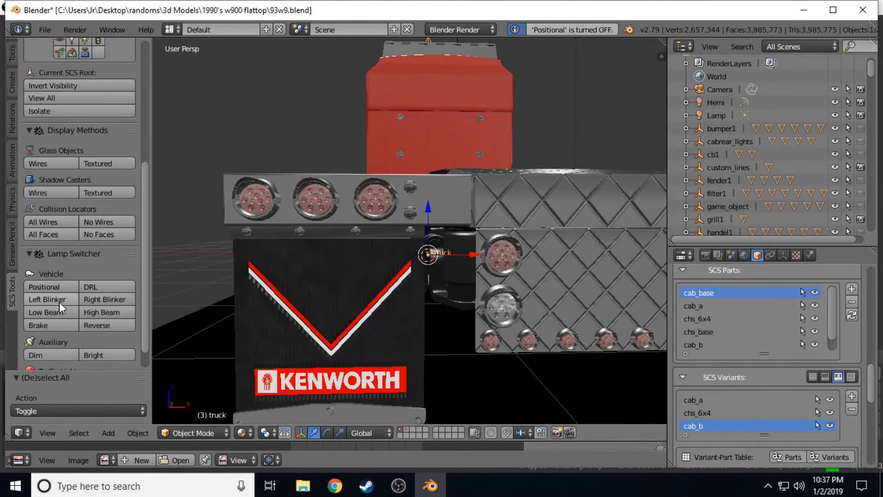
pyautogui.click(59, 302)
pyautogui.click(59, 301)
pyautogui.click(59, 302)
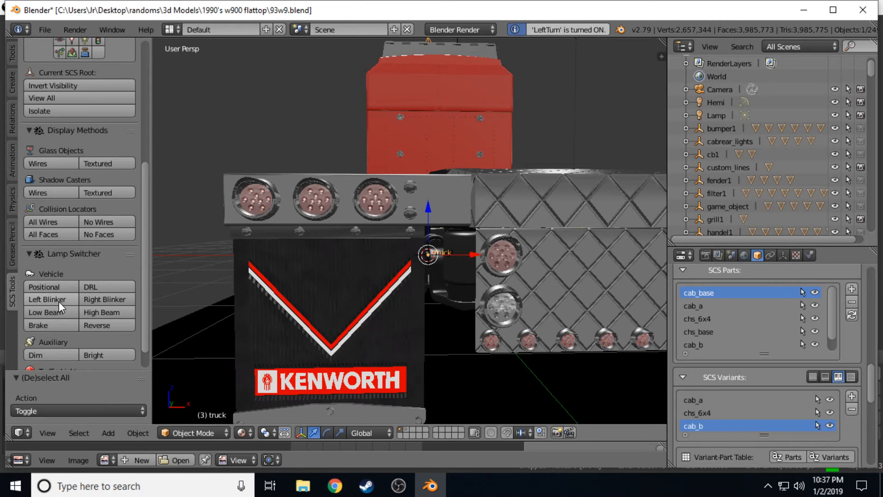
pyautogui.click(59, 302)
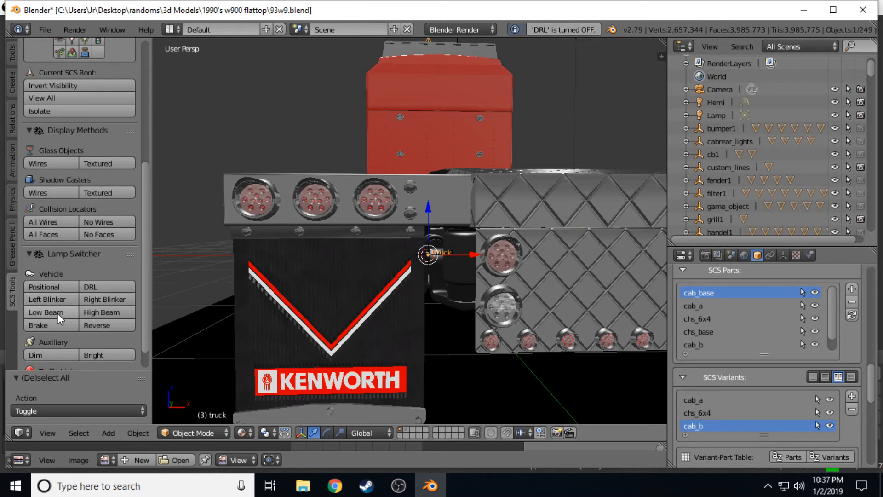
# Test the Brake and Reverse lamps by switching each on and off while watching the rear lights.
pyautogui.click(53, 324)
pyautogui.click(53, 323)
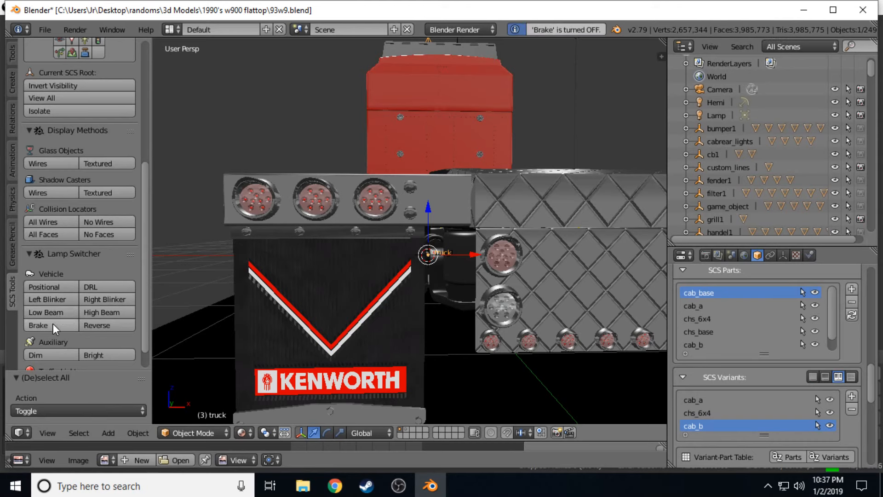
pyautogui.click(89, 324)
pyautogui.click(88, 324)
pyautogui.click(88, 323)
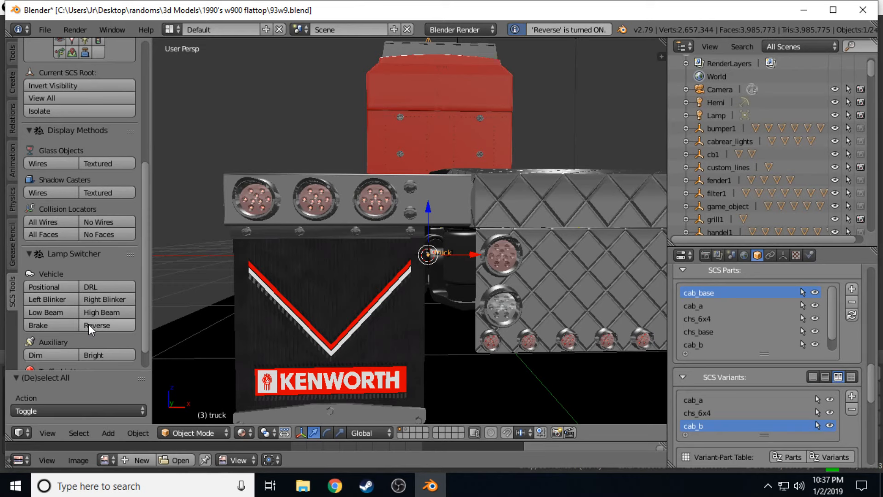
pyautogui.click(88, 324)
pyautogui.click(67, 325)
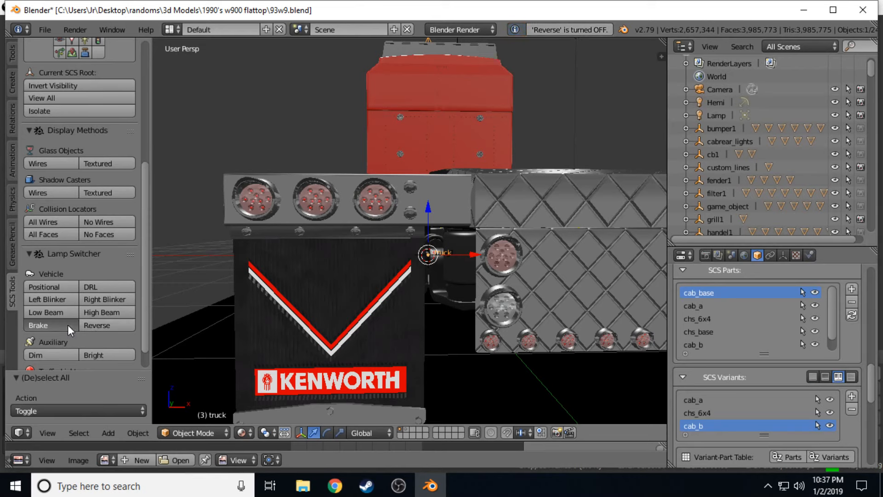
pyautogui.click(68, 325)
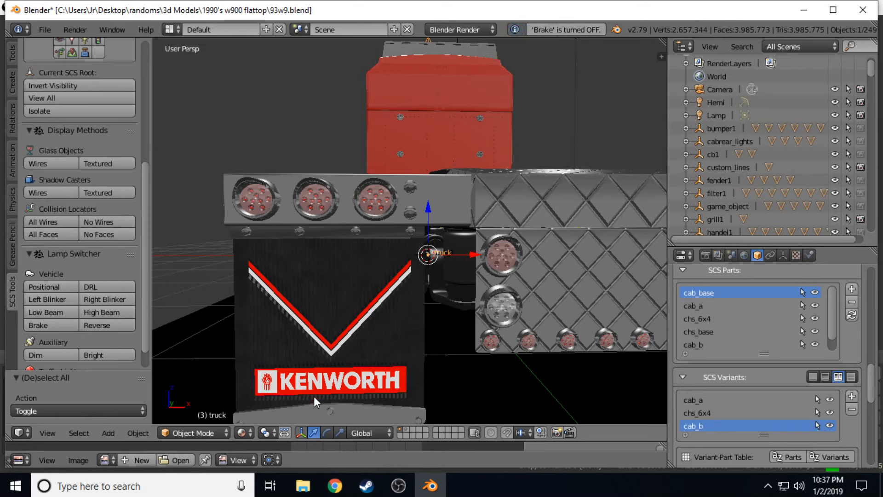
# Switch to OBS, lower the Desktop Audio volume to -29.7 dB and unmute Mic/Aux.
pyautogui.click(399, 486)
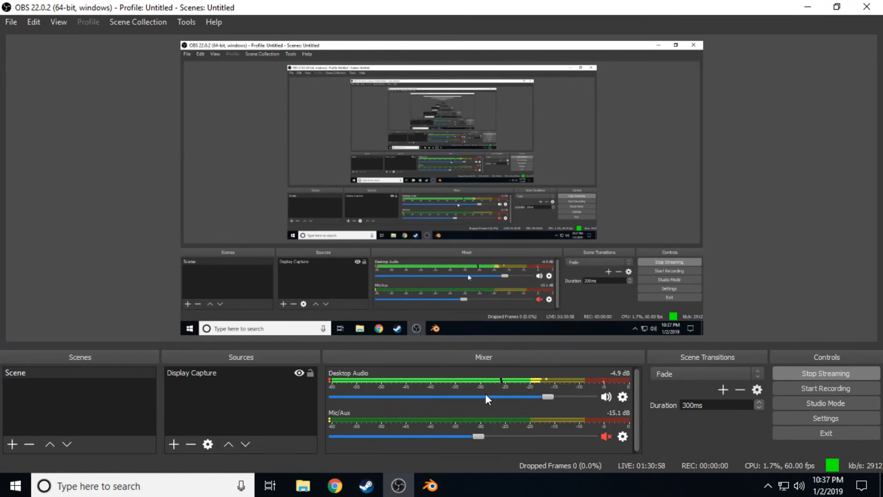
pyautogui.moveTo(547, 396); pyautogui.dragTo(417, 403)
pyautogui.click(607, 435)
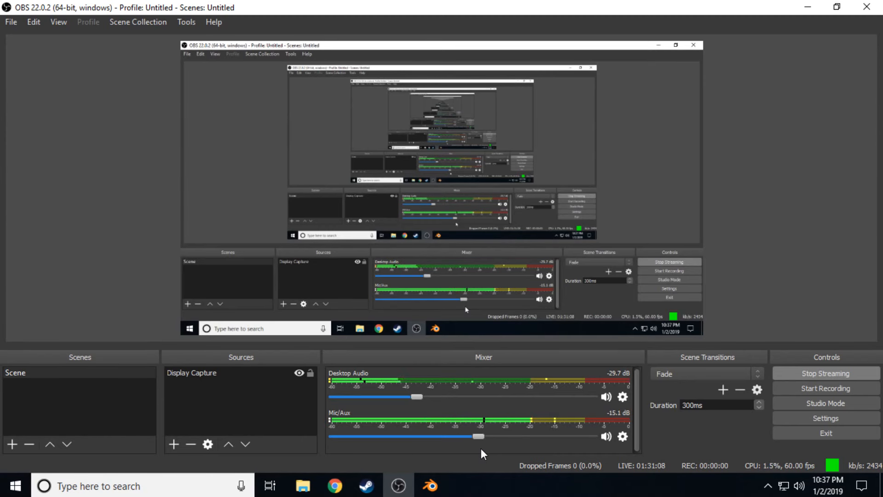
# Lower the Desktop Audio volume to -36.1 dB and switch back to Blender.
pyautogui.moveTo(416, 395); pyautogui.dragTo(399, 396)
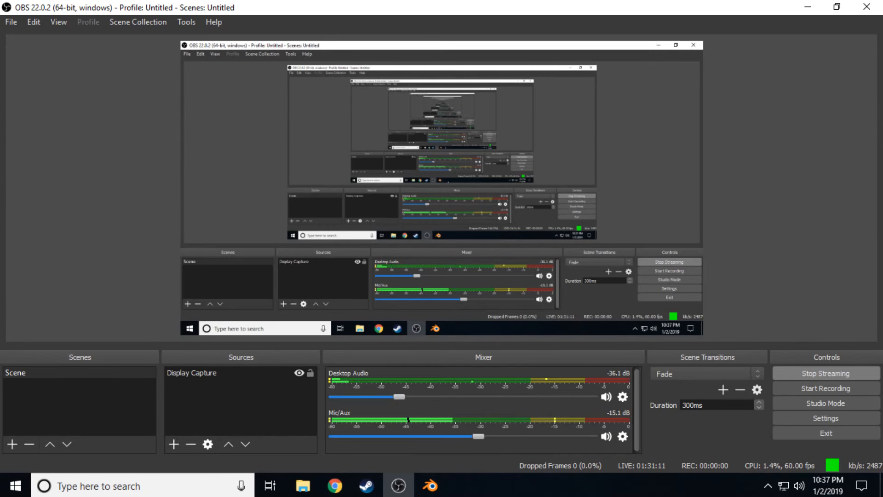
pyautogui.click(435, 486)
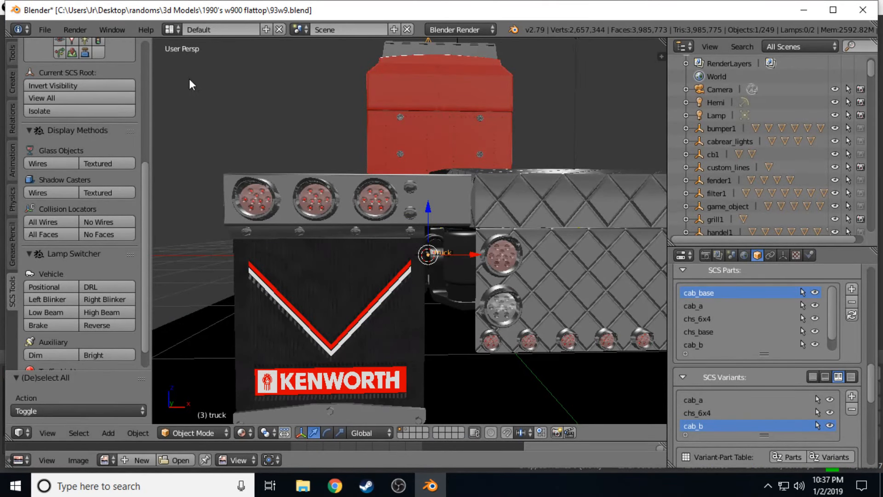
# Save the truck scene to the existing 93w9.blend file.
pyautogui.hotkey('shift', 'f')
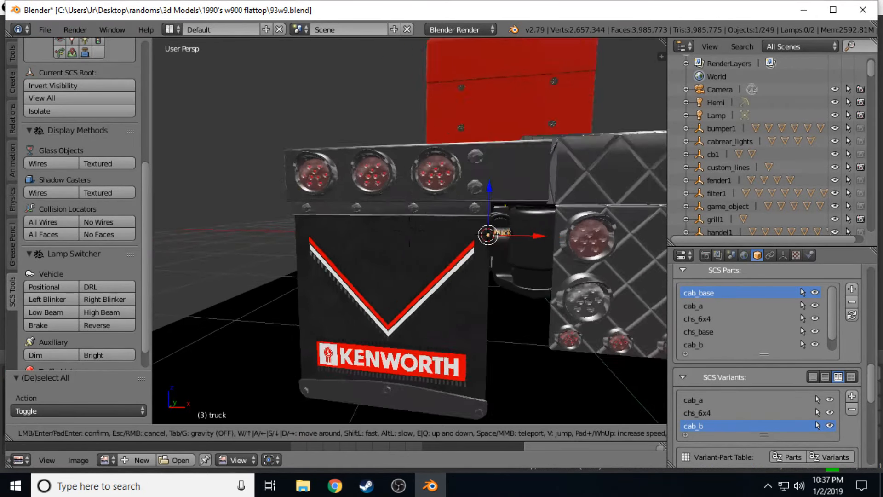
pyautogui.press('w')
pyautogui.press('a')
pyautogui.press('s')
pyautogui.click(269, 51)
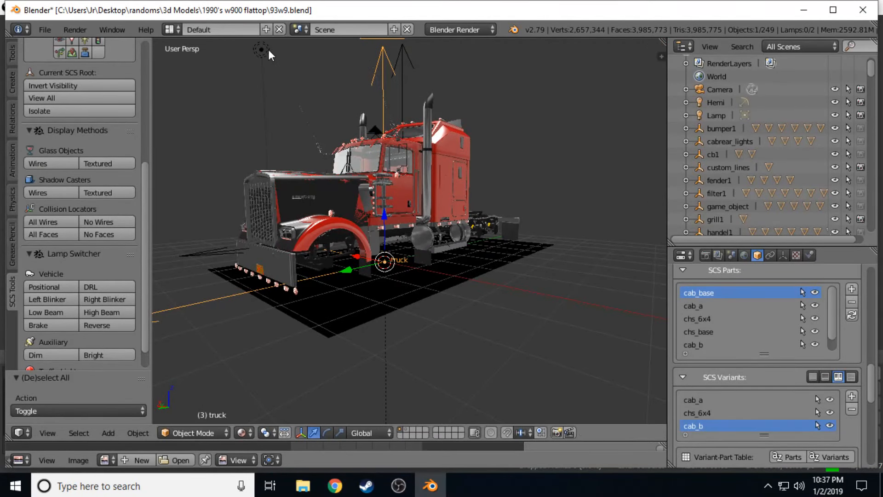
pyautogui.click(45, 30)
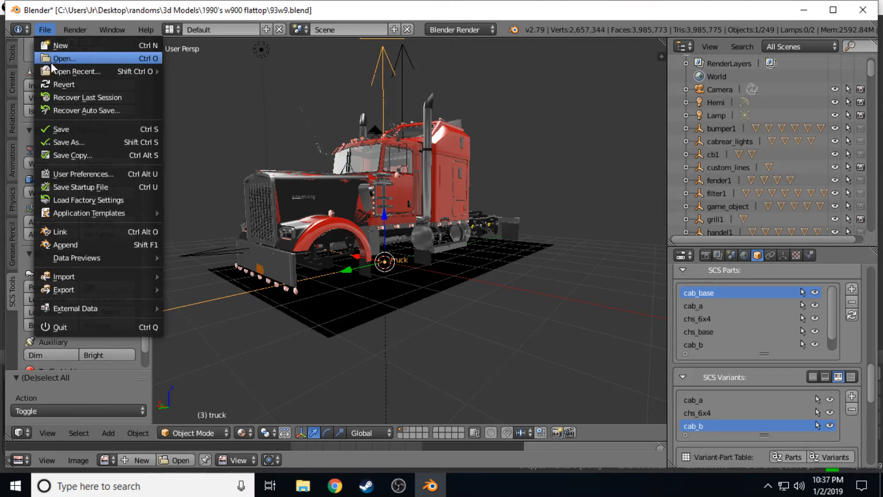
pyautogui.click(61, 129)
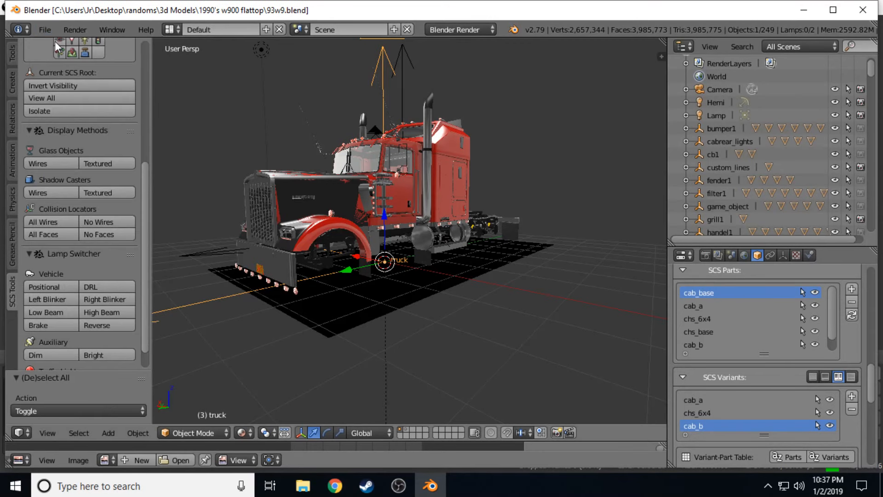
pyautogui.click(46, 29)
pyautogui.moveTo(92, 71)
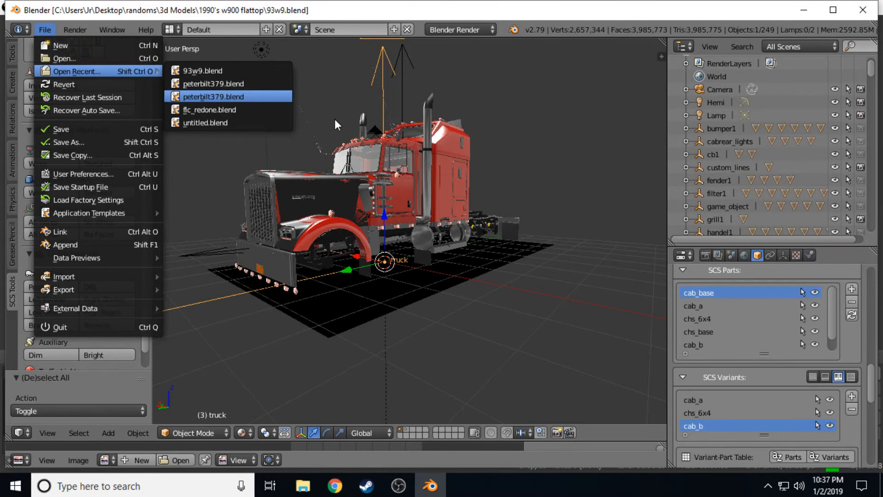
pyautogui.click(100, 56)
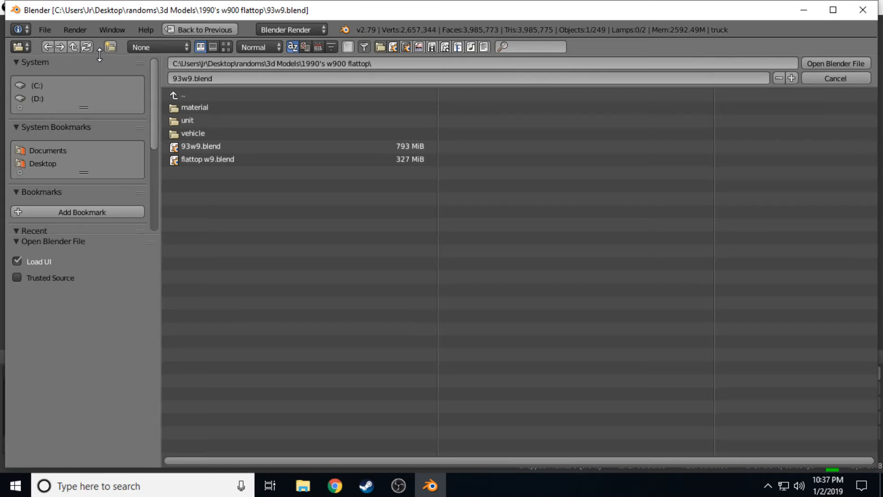
pyautogui.click(186, 94)
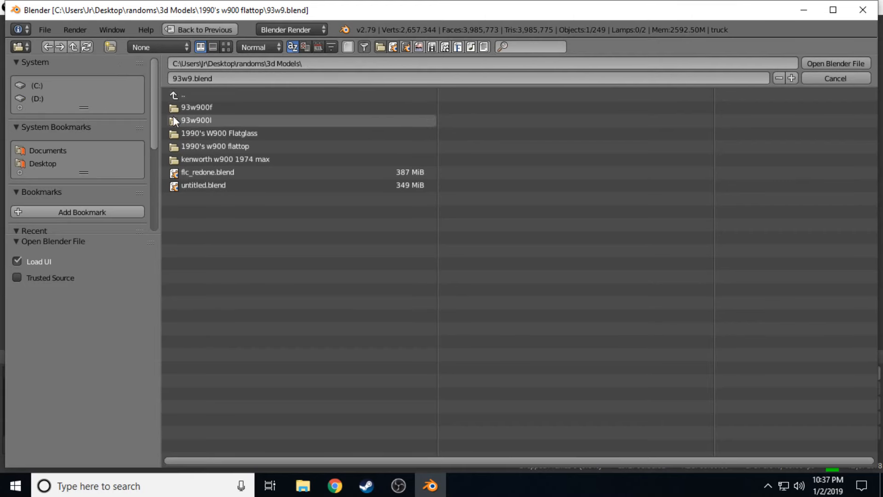
pyautogui.click(202, 95)
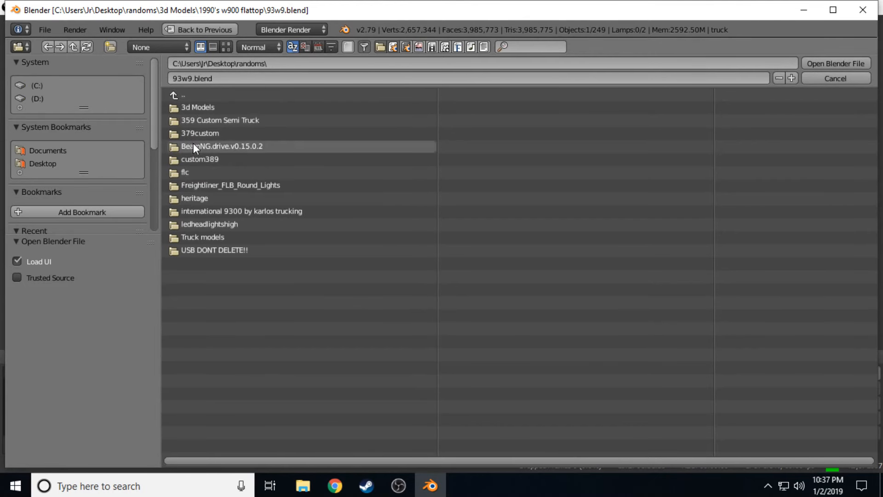
pyautogui.click(203, 249)
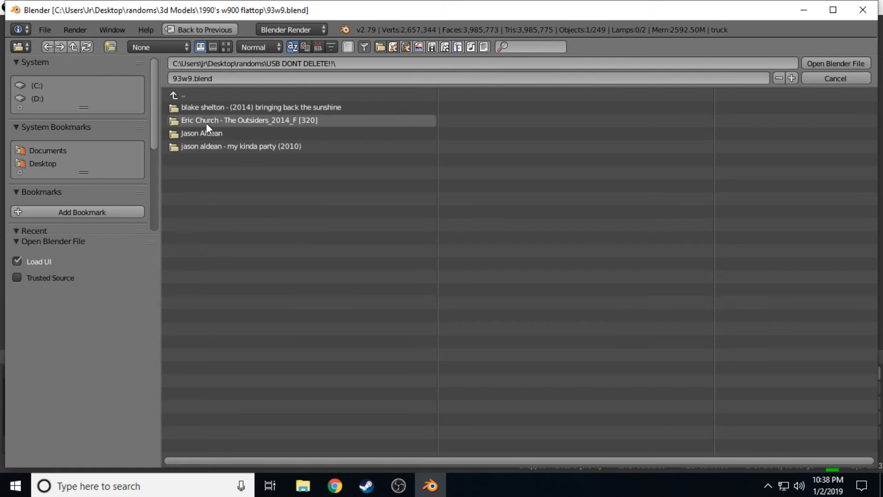
pyautogui.click(211, 96)
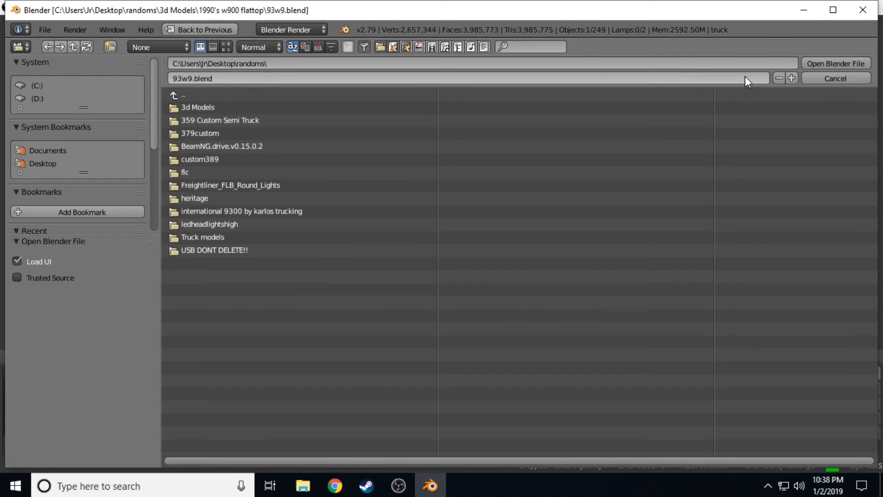
pyautogui.click(821, 77)
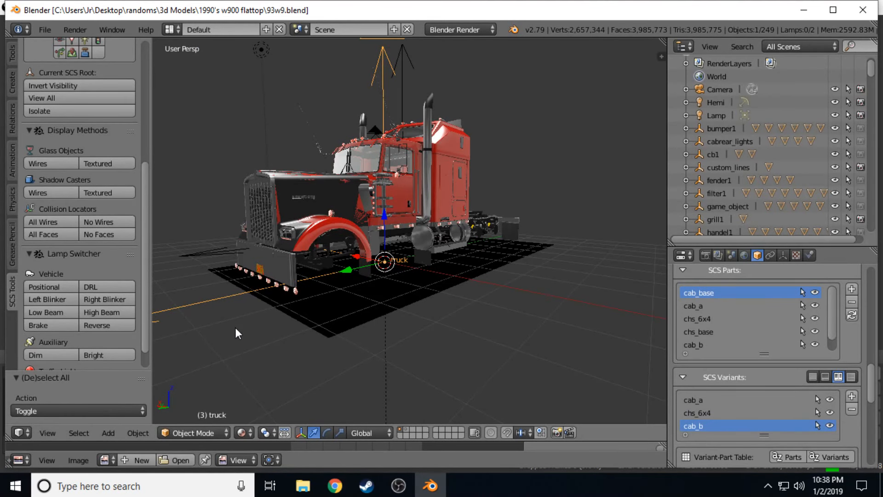
# Switch to Chrome, pause the NCS music video on YouTube and return to Blender.
pyautogui.click(335, 485)
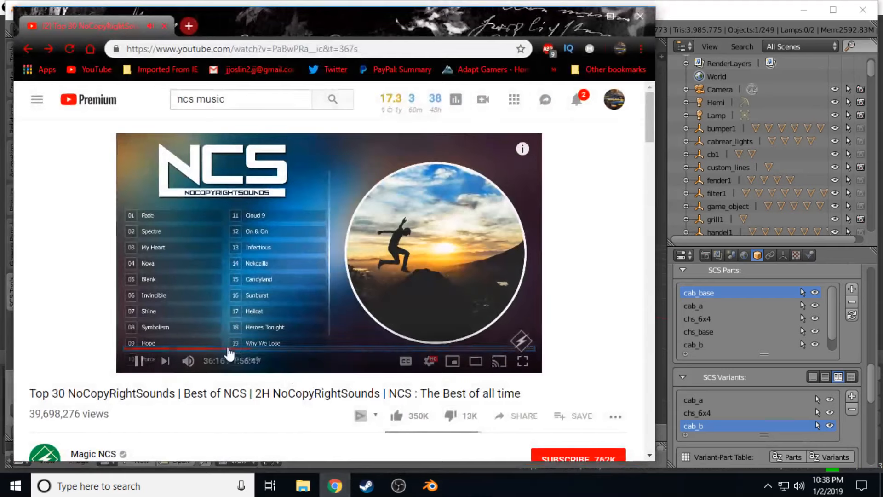
pyautogui.click(139, 361)
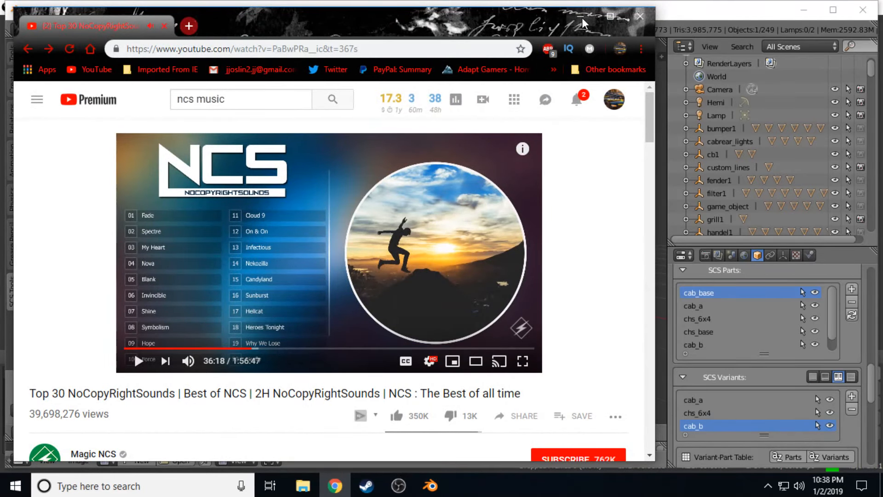
pyautogui.click(581, 18)
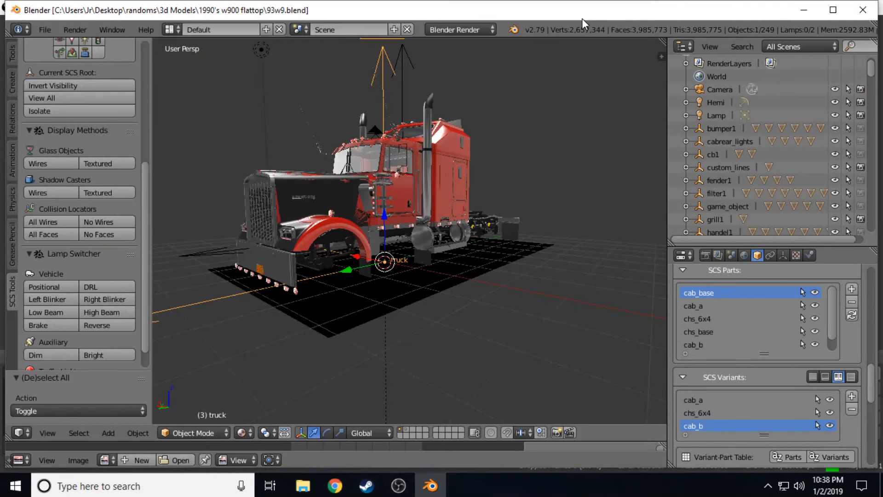
# In the scene's Conversion Helper settings, set the mod packing path to the American Truck Simulator mod folder found by the game folder search.
pyautogui.click(730, 257)
pyautogui.scroll(-2, 726, 368)
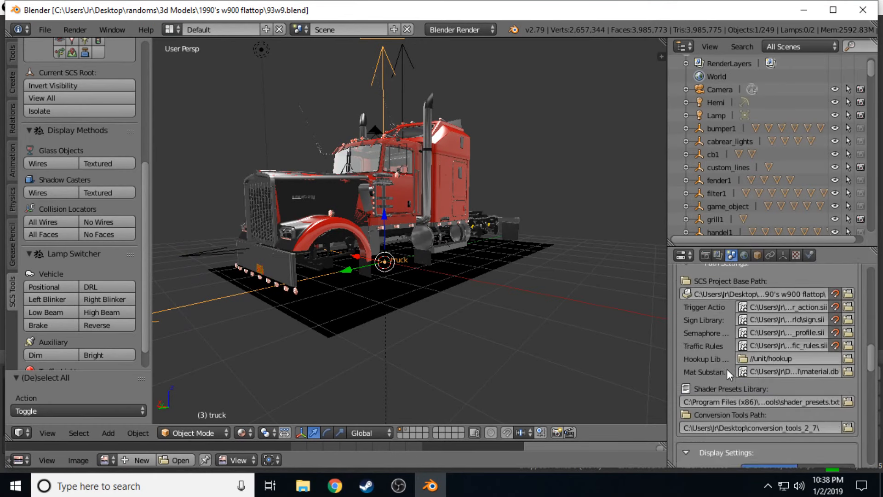
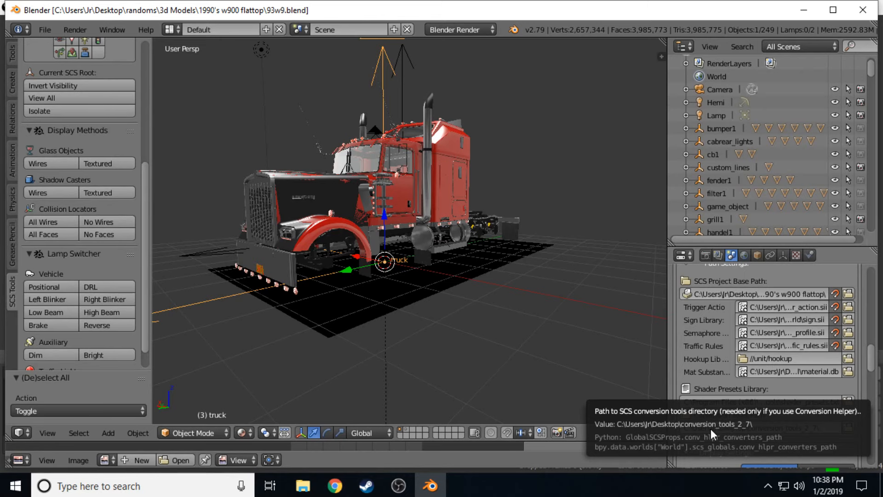
pyautogui.scroll(-5, 697, 434)
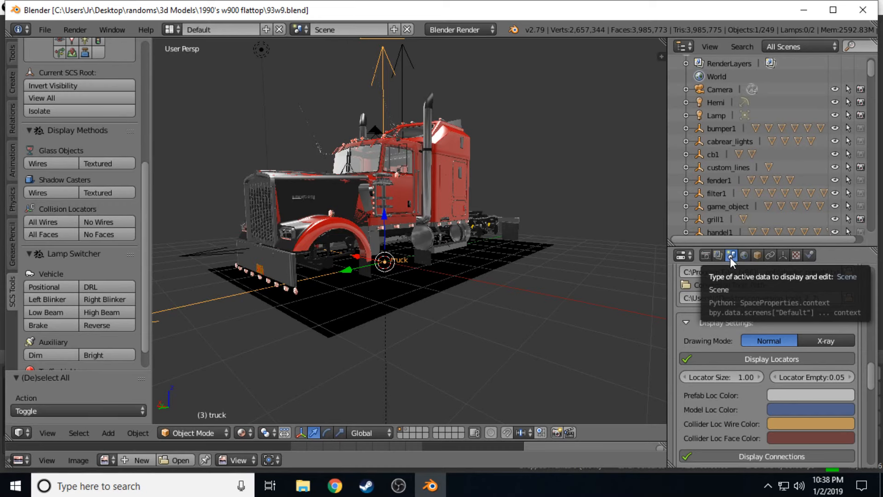
pyautogui.scroll(-10, 729, 338)
pyautogui.scroll(-8, 724, 343)
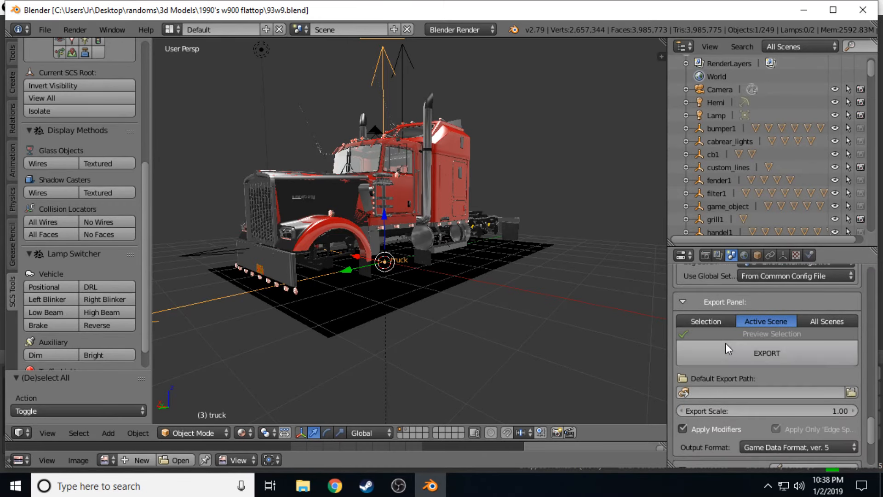
pyautogui.scroll(-5, 773, 330)
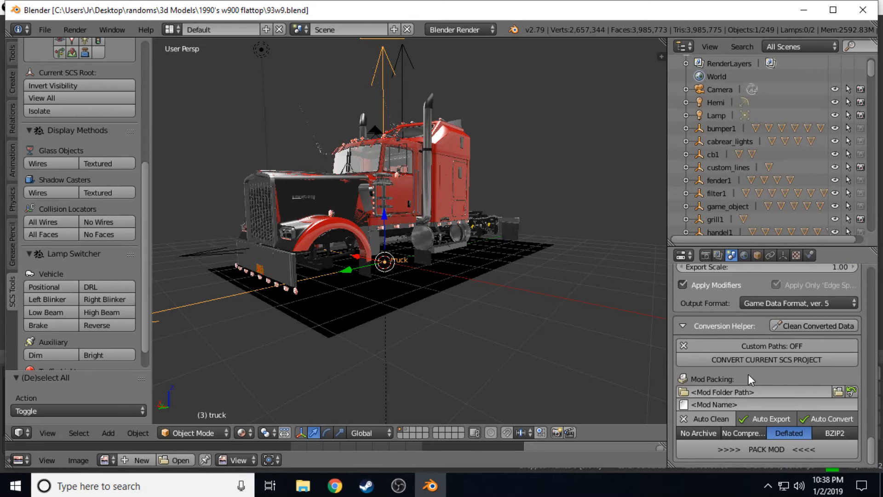
pyautogui.click(838, 391)
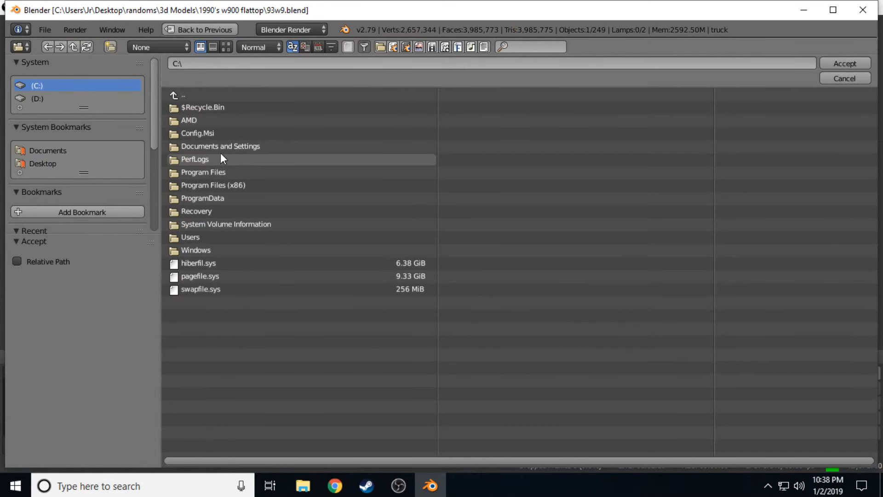
pyautogui.click(843, 79)
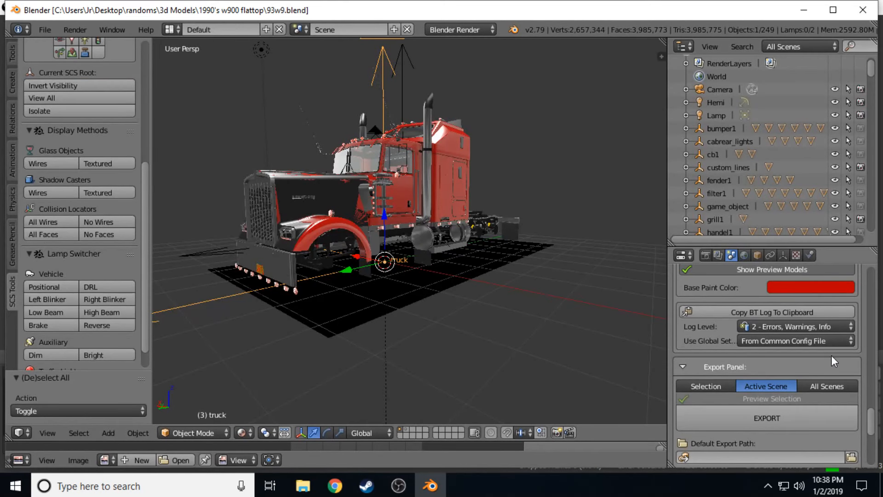
pyautogui.scroll(-6, 831, 355)
pyautogui.click(852, 392)
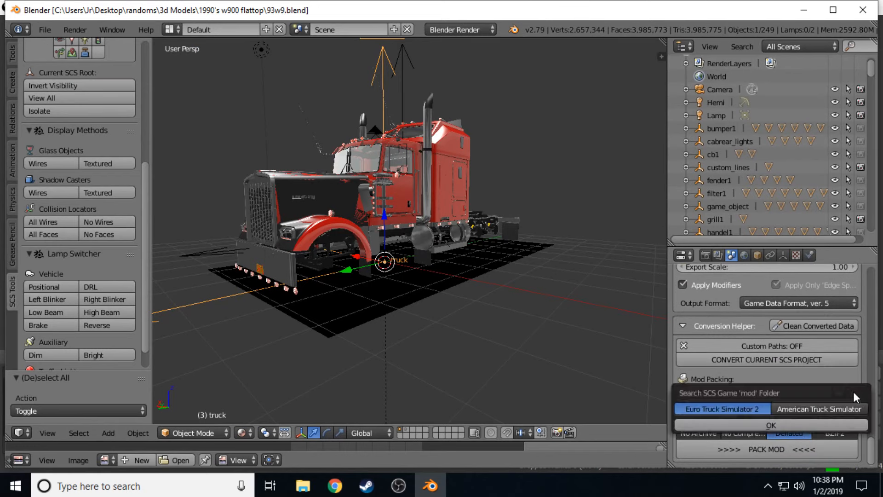
pyautogui.click(818, 408)
pyautogui.click(789, 421)
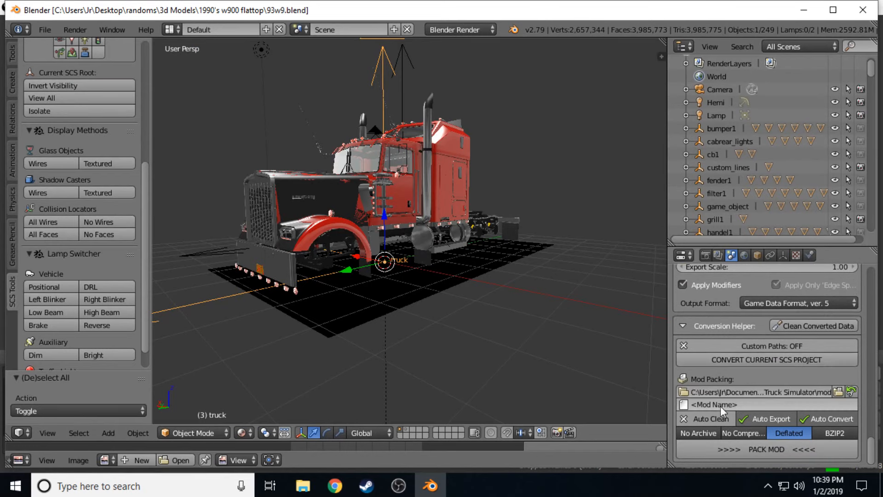
# Name the mod 93W9, set its packing to Auto Clean with No Archive, and save the file.
pyautogui.click(741, 406)
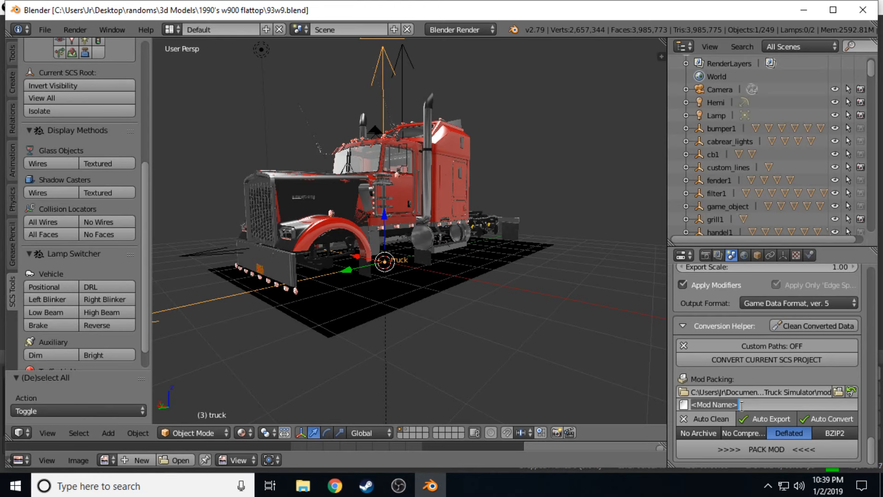
pyautogui.write('93W9')
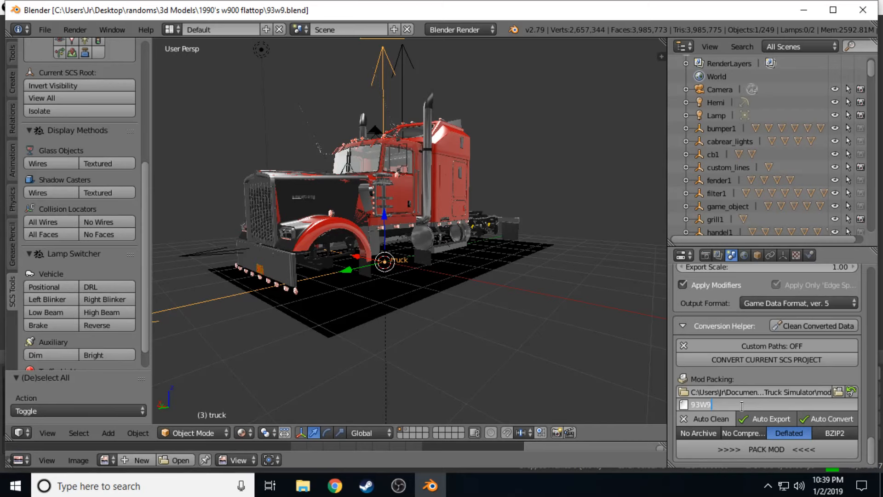
pyautogui.click(721, 420)
pyautogui.click(721, 419)
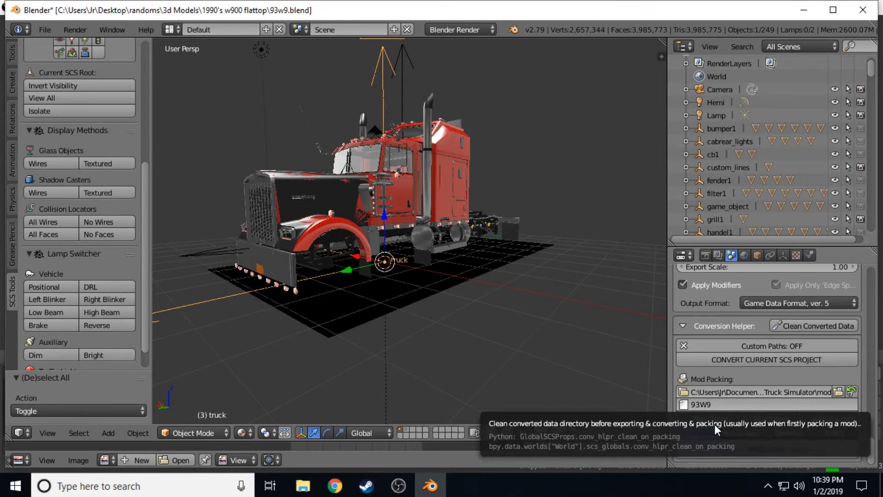
pyautogui.click(46, 30)
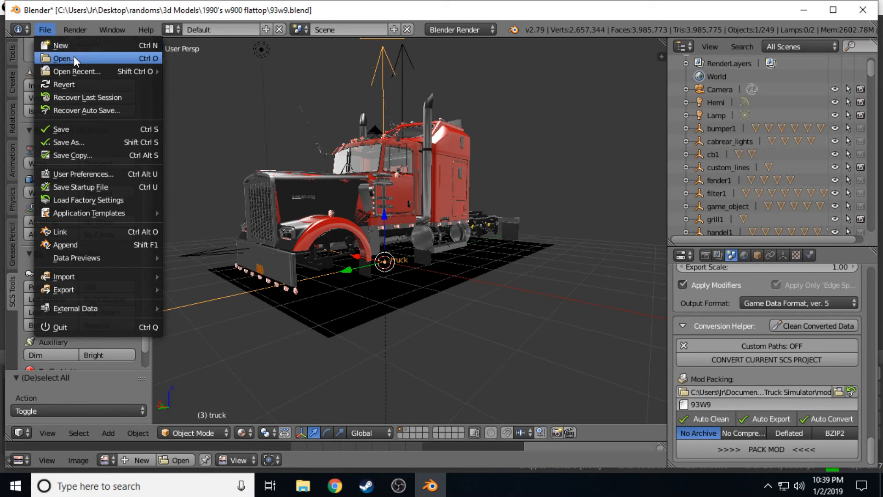
pyautogui.click(80, 128)
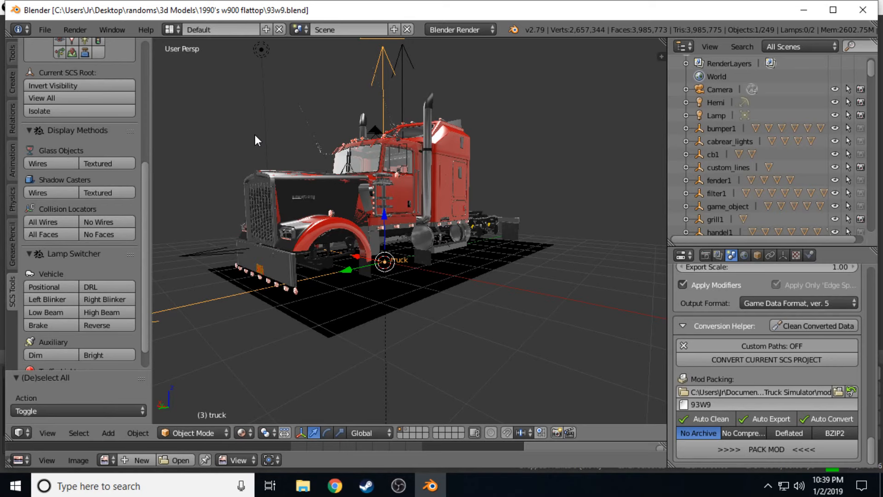
# Switch to File Explorer and open the 80_s_Freightliner_Flc_2.3 folder inside the American Truck Simulator mod folder's "dont use" folder.
pyautogui.click(804, 9)
pyautogui.click(303, 486)
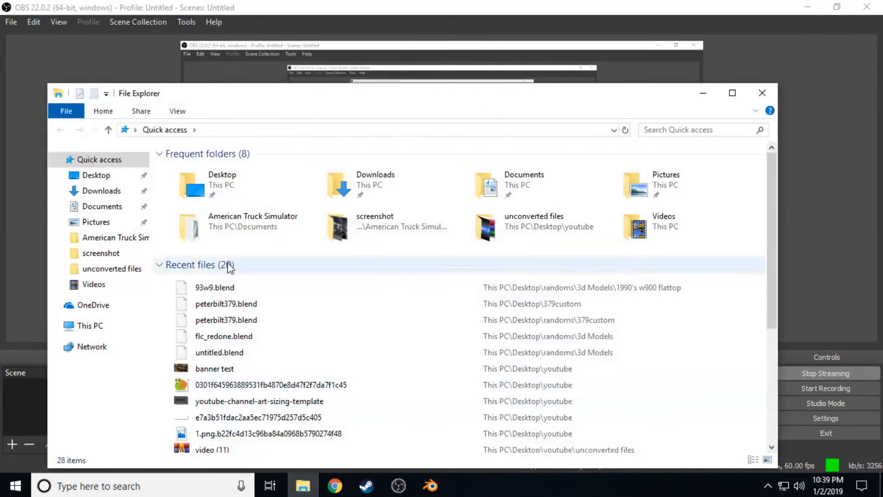
pyautogui.click(97, 239)
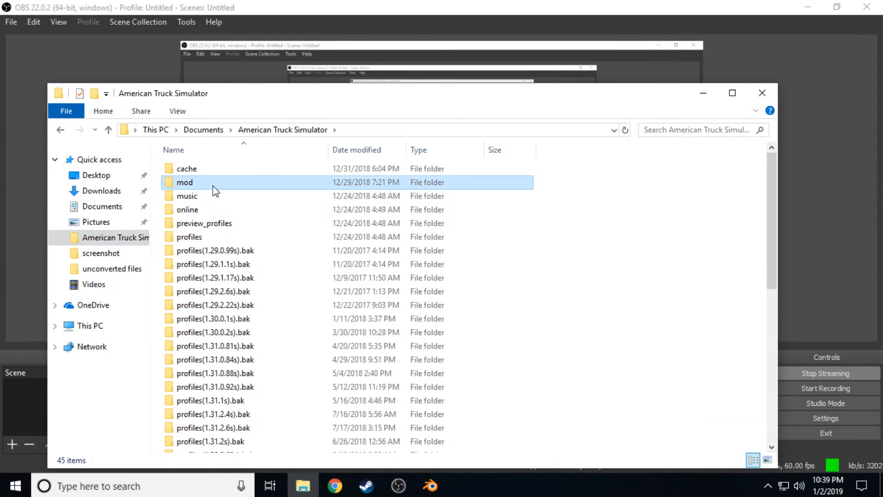
pyautogui.click(213, 184)
pyautogui.doubleClick(213, 184)
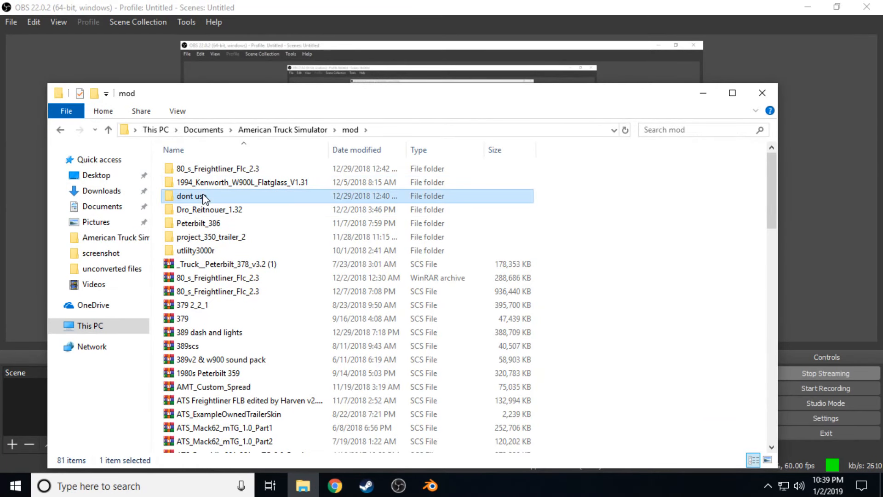
pyautogui.doubleClick(202, 197)
pyautogui.doubleClick(211, 179)
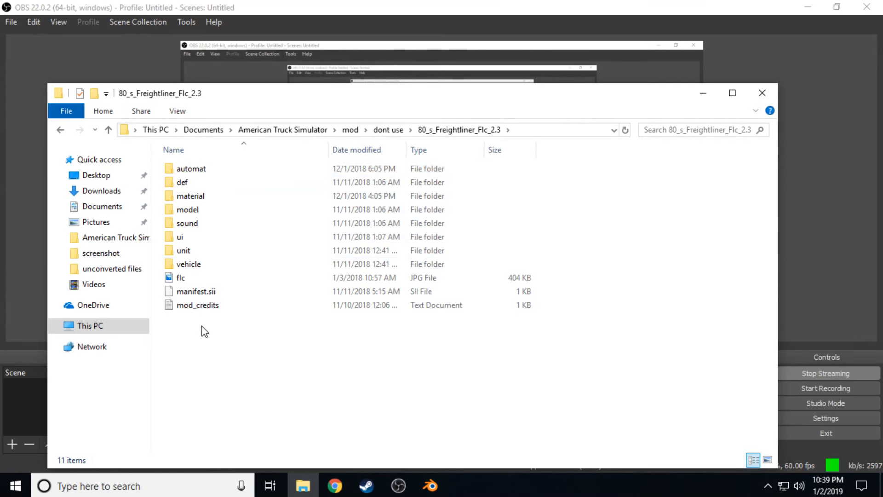
# Set up a ZIP archive of everything in the 80_s_Freightliner_Flc_2.3 folder, edit its file extension, and cancel the archiving.
pyautogui.moveTo(204, 331); pyautogui.dragTo(219, 169)
pyautogui.rightClick(219, 168)
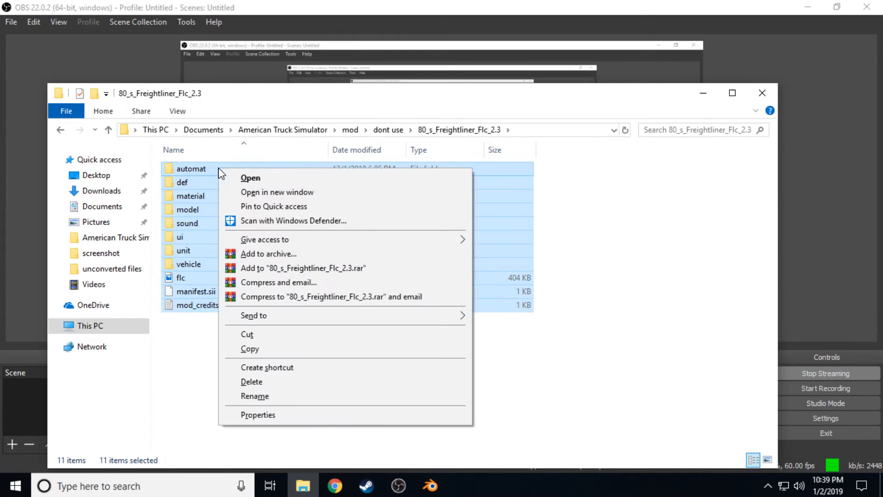
pyautogui.click(248, 254)
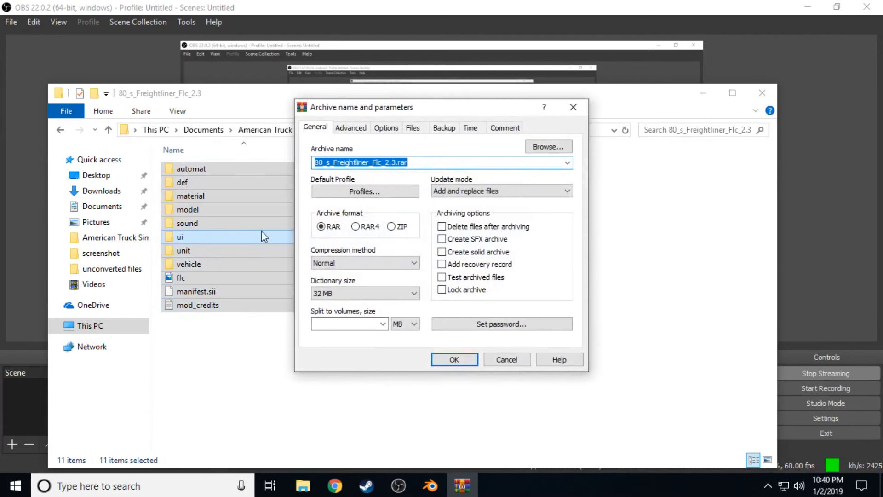
pyautogui.click(392, 227)
pyautogui.click(411, 162)
pyautogui.click(411, 162)
pyautogui.moveTo(411, 162); pyautogui.dragTo(399, 162)
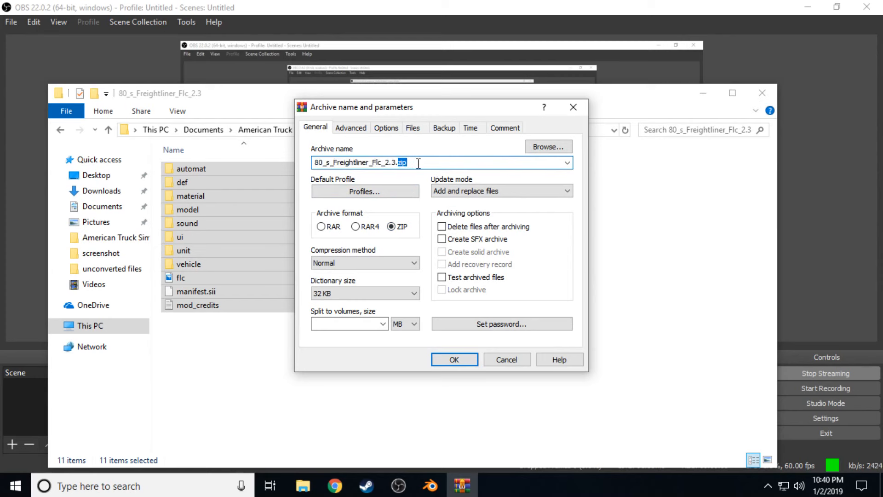
pyautogui.write('S')
pyautogui.write('s')
pyautogui.click(514, 361)
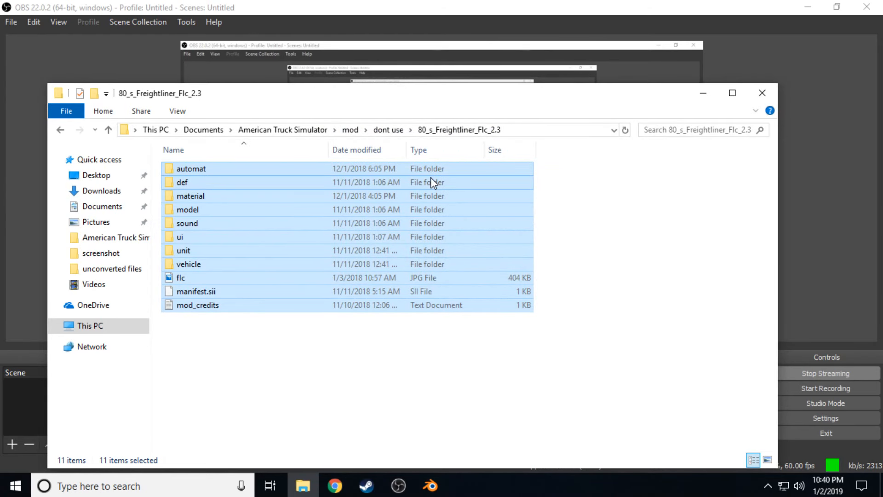
# Go up to the American Truck Simulator documents folder, minimize File Explorer and switch to Blender.
pyautogui.click(309, 131)
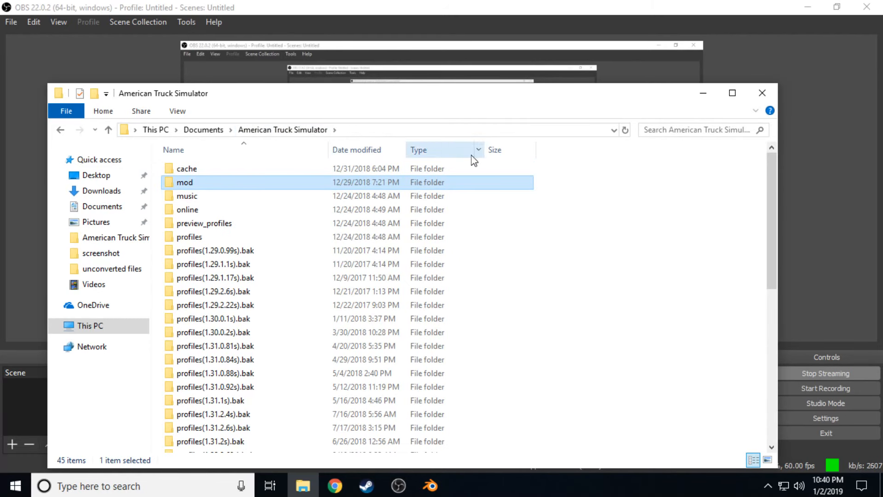
pyautogui.click(703, 94)
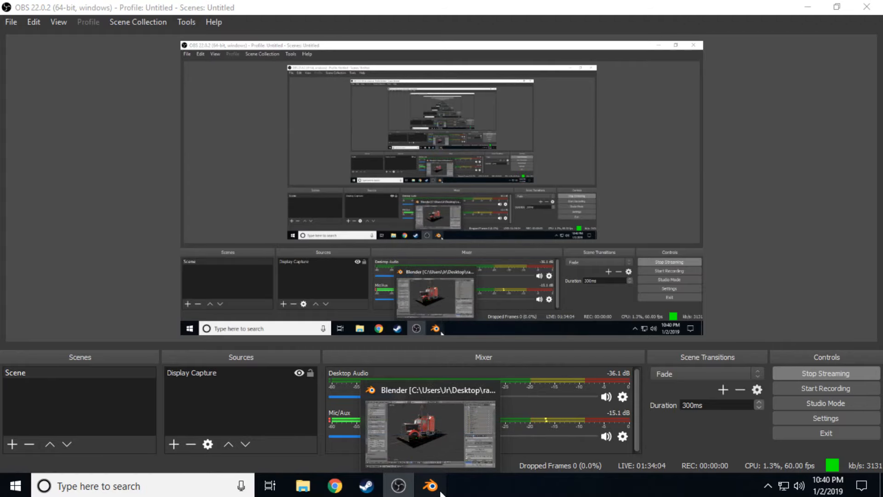
pyautogui.click(431, 486)
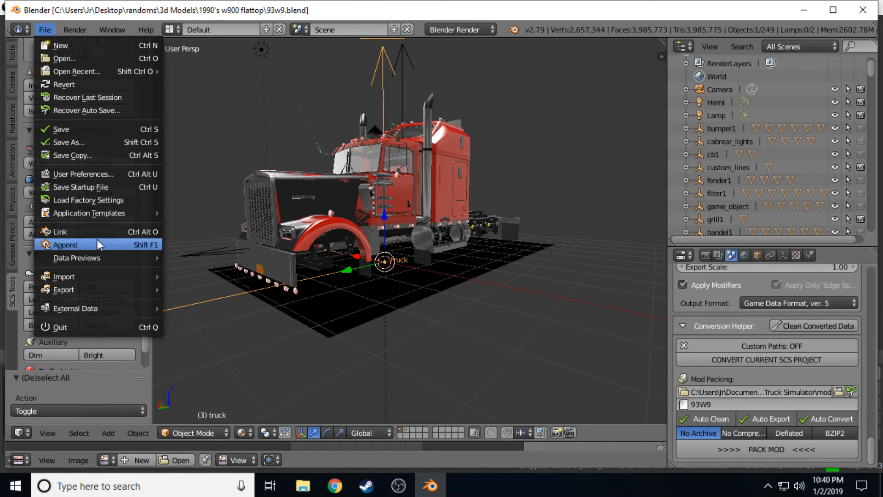
# Start an SCS Formats (.pim) import and look through the Desktop's Modding, Freightliner_Flc, modding stuff and randoms folders for truck files.
pyautogui.moveTo(99, 276)
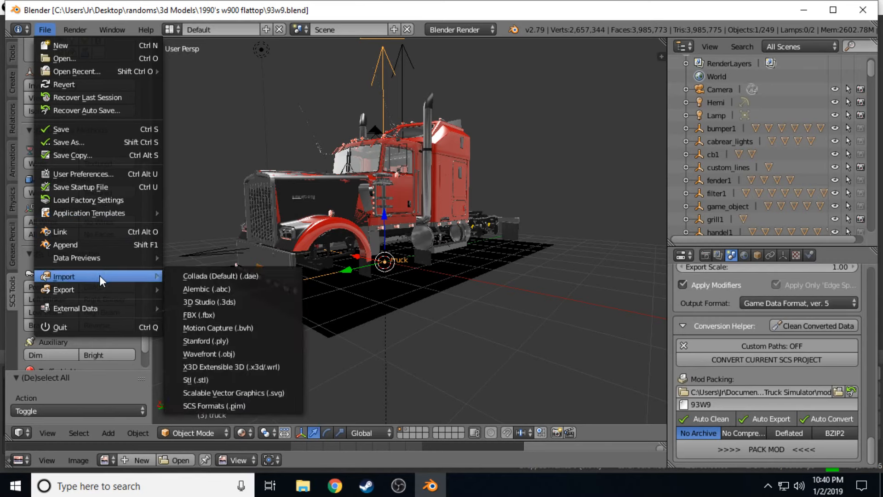
pyautogui.click(199, 405)
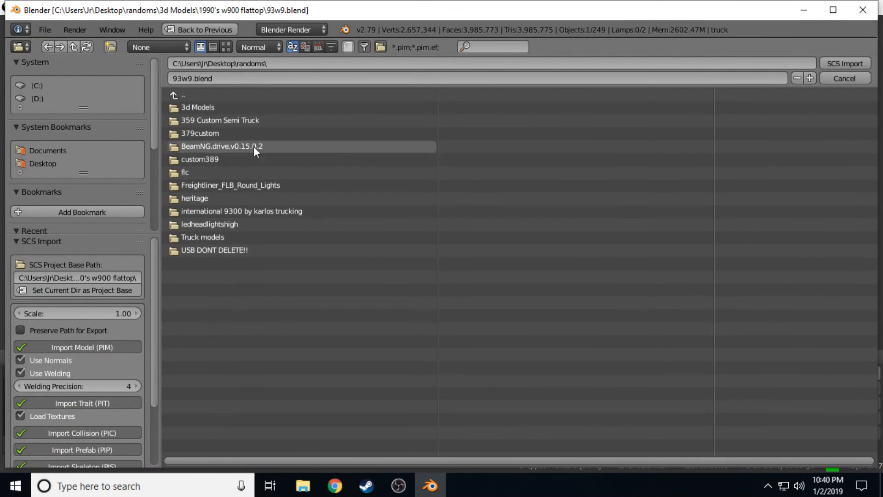
pyautogui.click(213, 95)
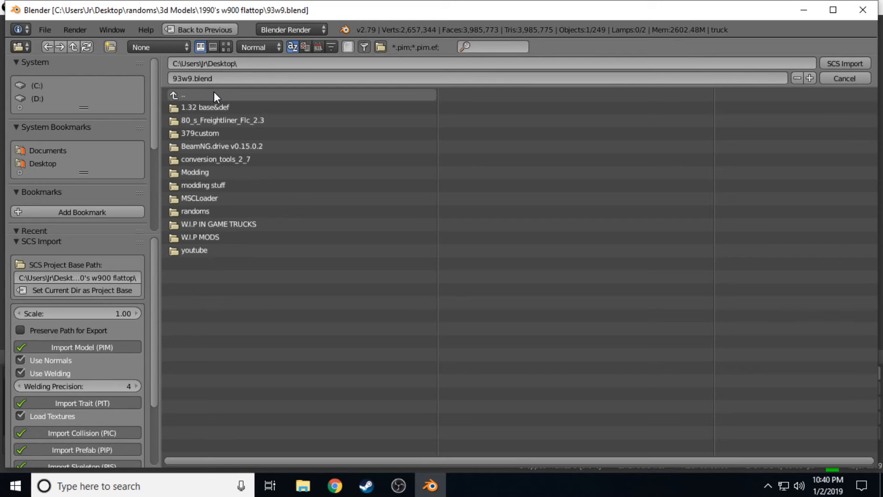
pyautogui.click(205, 171)
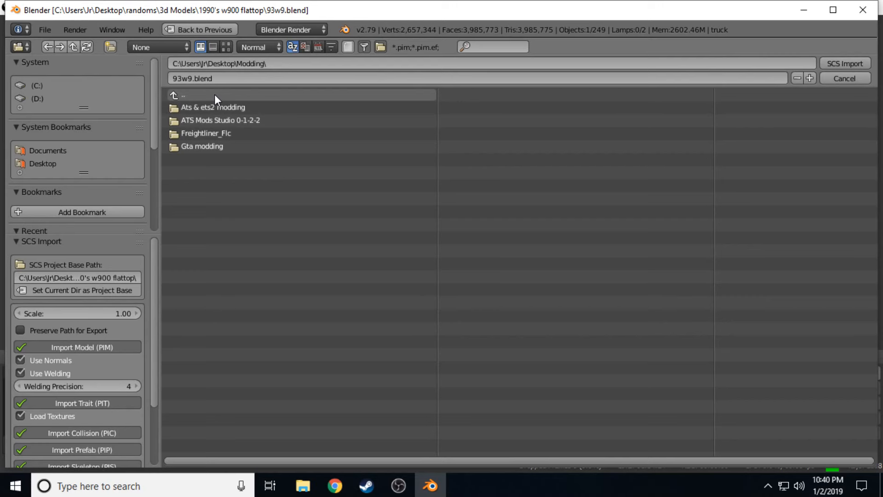
pyautogui.click(208, 133)
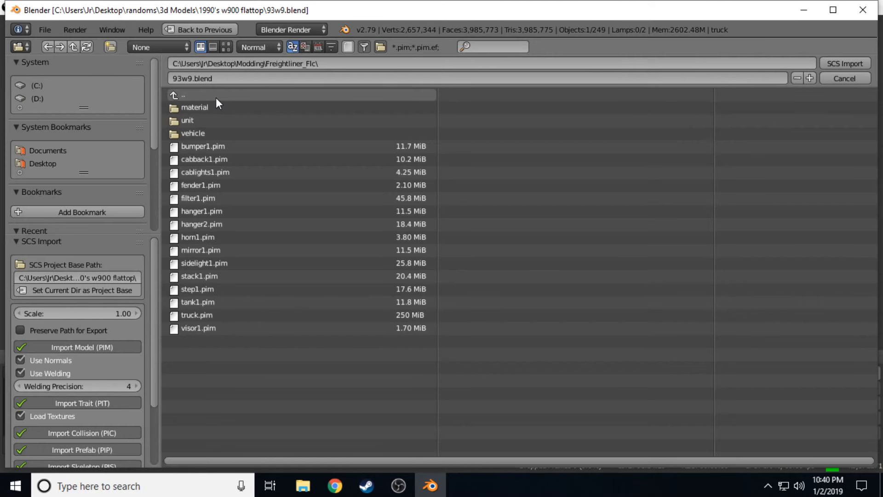
pyautogui.click(216, 97)
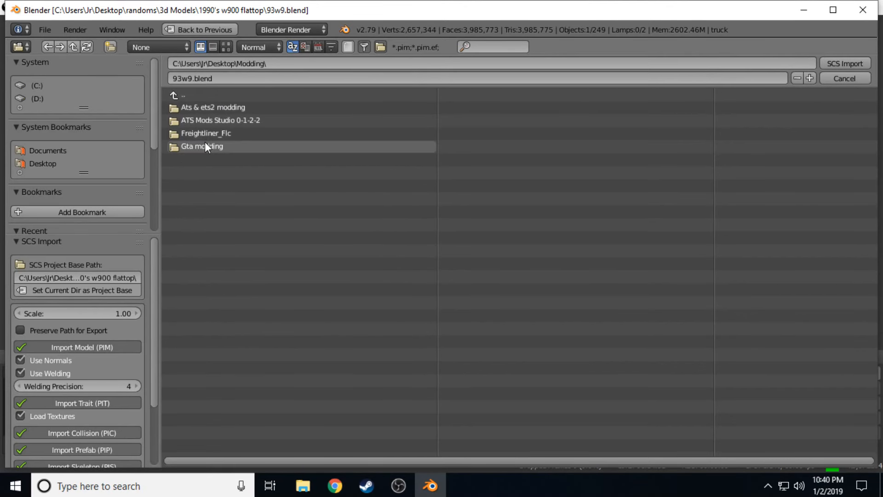
pyautogui.click(214, 97)
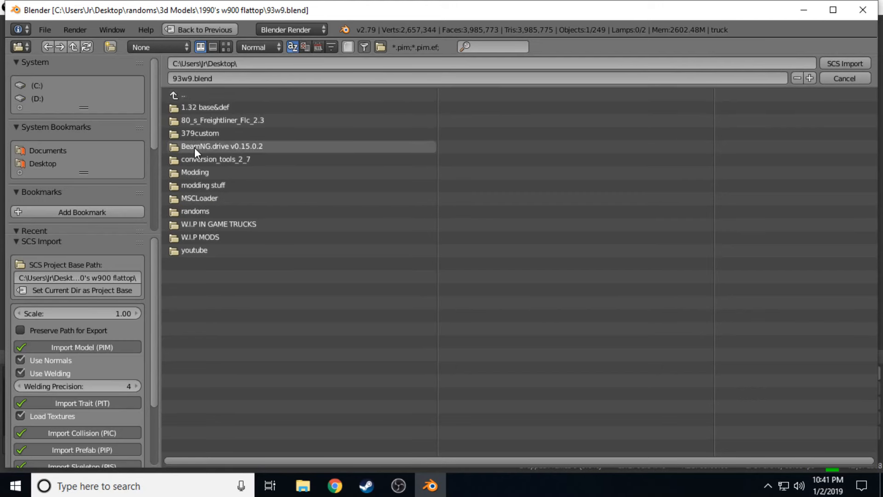
pyautogui.click(195, 184)
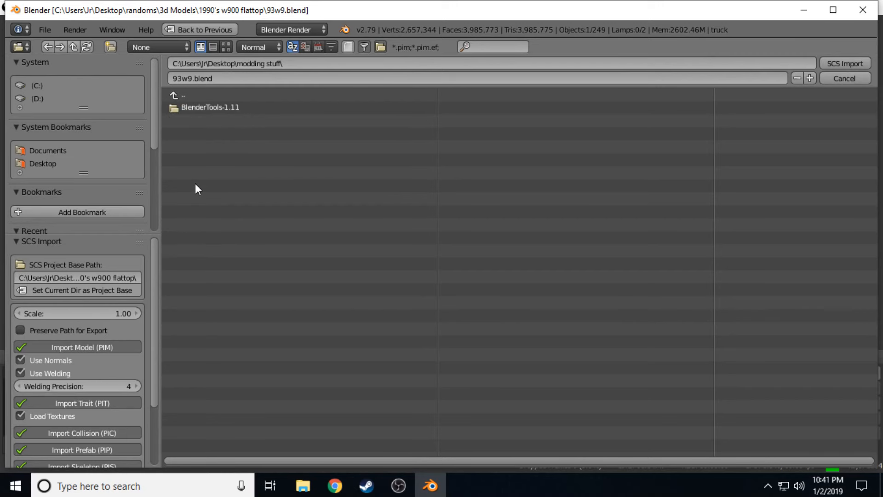
pyautogui.click(208, 98)
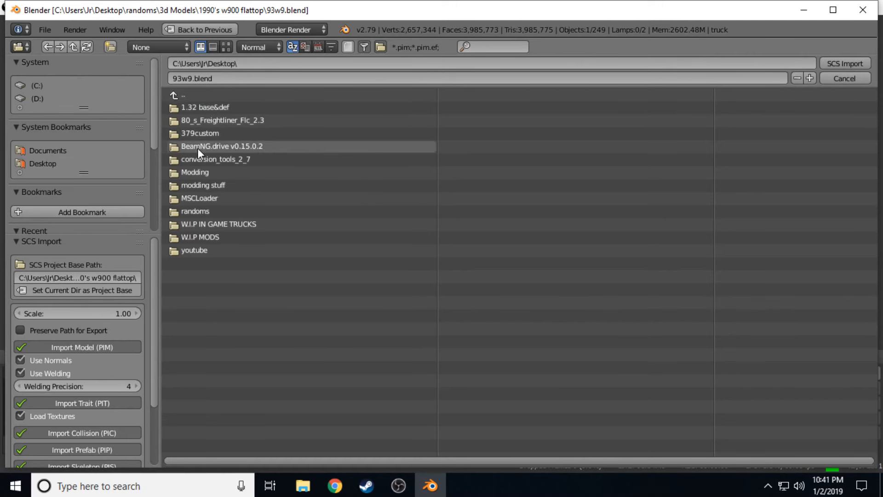
pyautogui.click(195, 211)
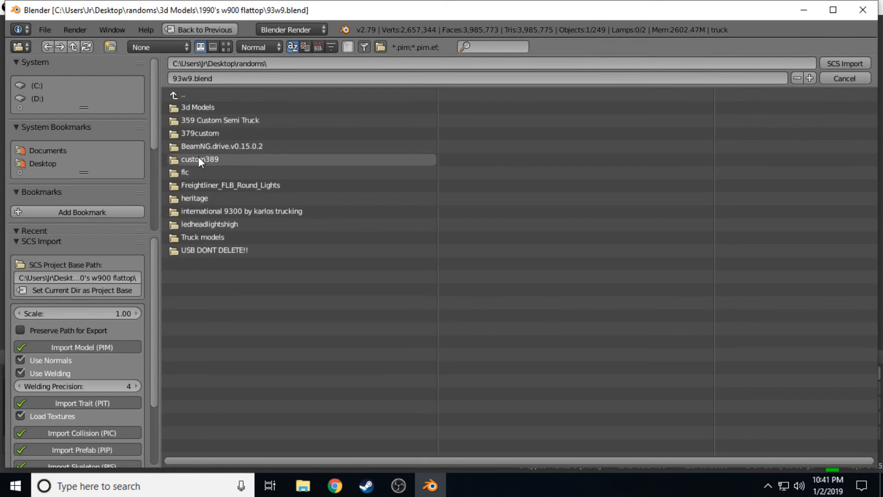
pyautogui.click(214, 95)
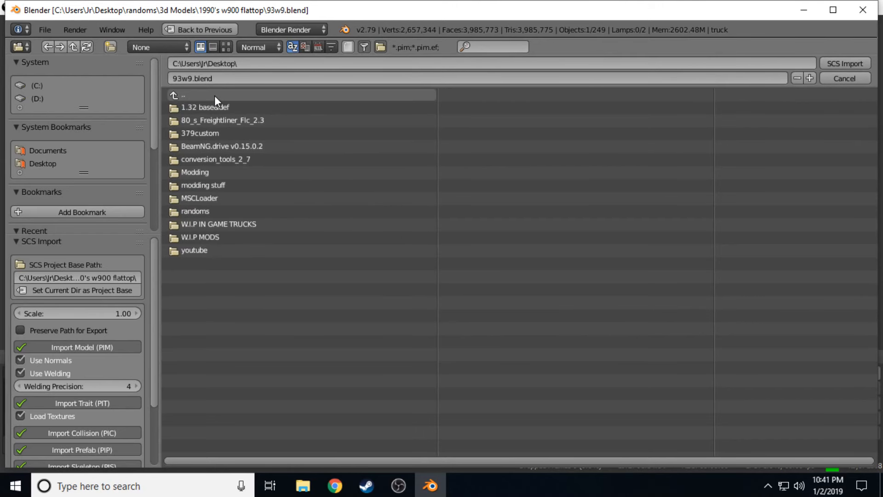
# Examine the latest mod's vehicle, truck and 4900 folders inside W.I.P IN GAME TRUCKS, and cancel the import.
pyautogui.click(192, 225)
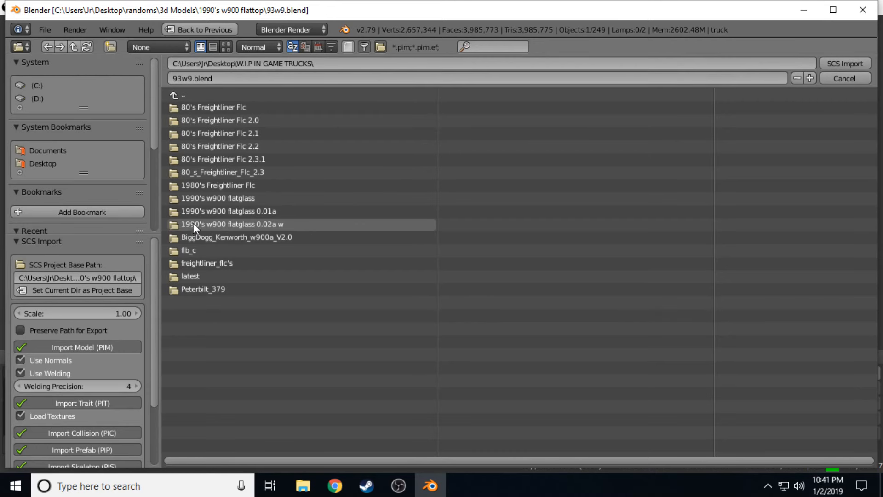
pyautogui.click(204, 275)
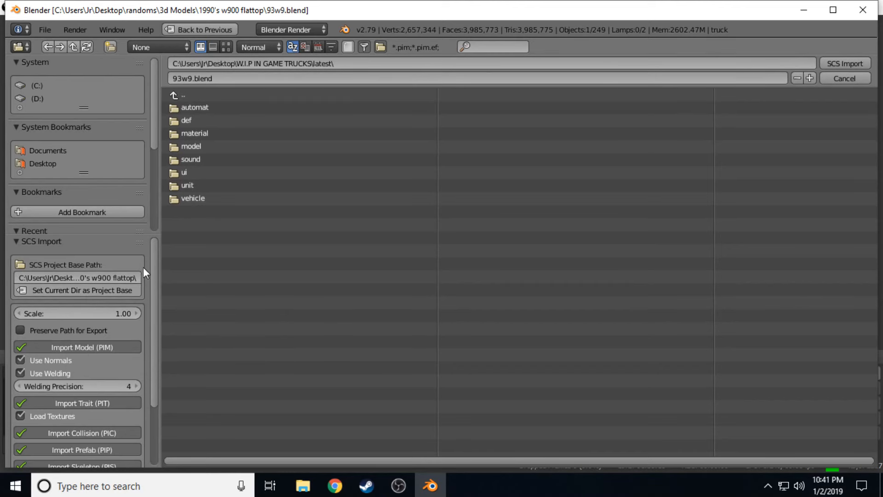
pyautogui.click(206, 199)
pyautogui.click(217, 111)
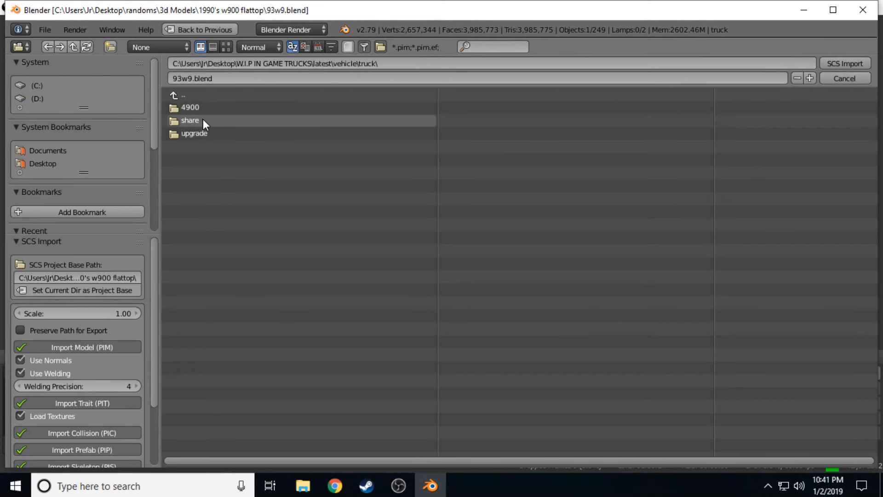
pyautogui.click(205, 109)
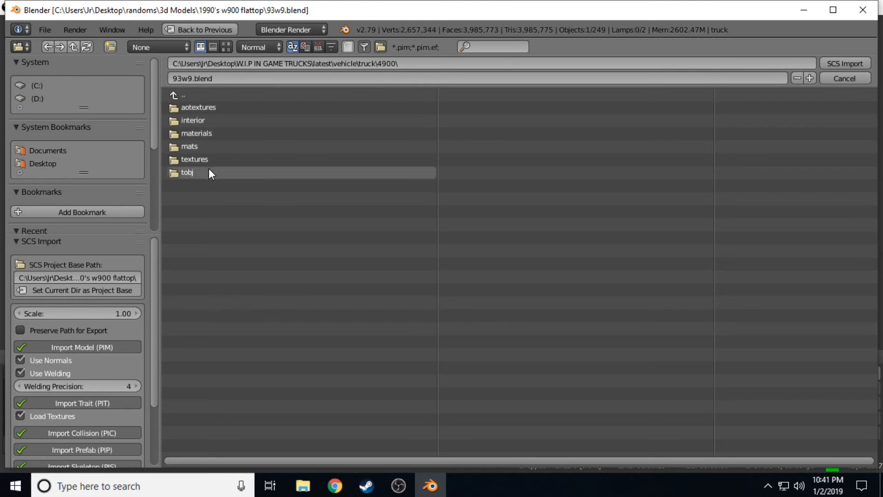
pyautogui.click(217, 97)
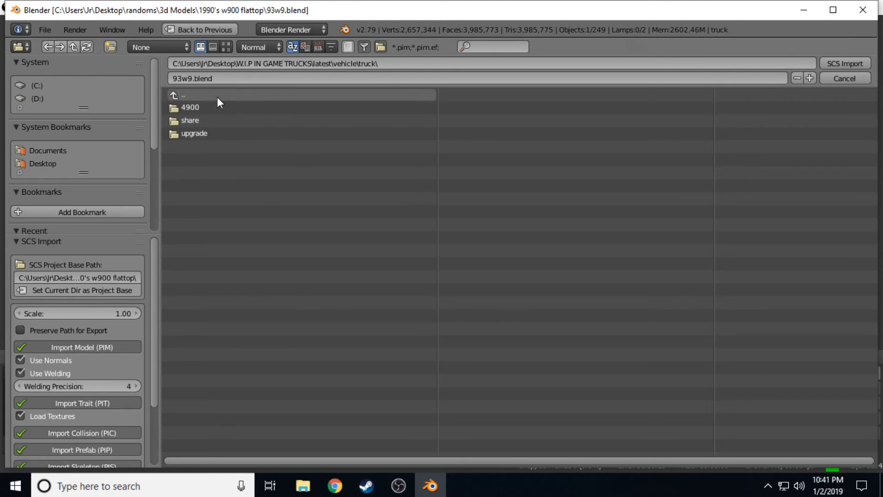
pyautogui.click(217, 97)
pyautogui.click(216, 96)
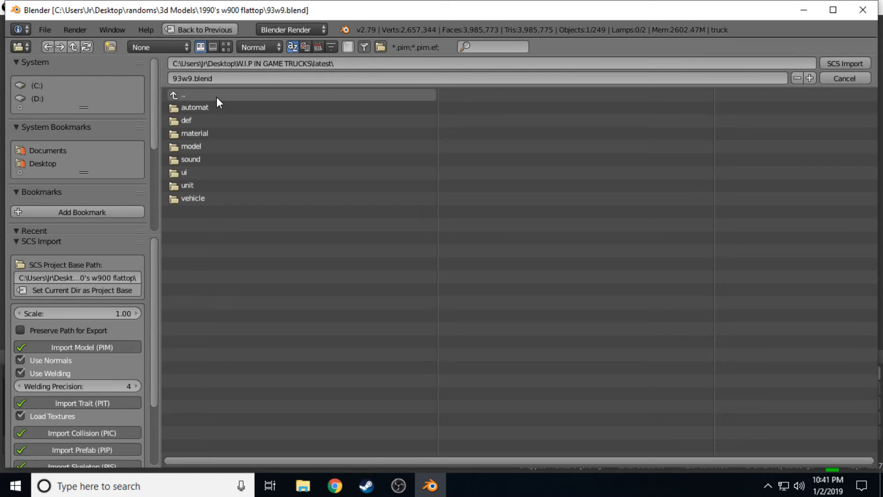
pyautogui.click(217, 97)
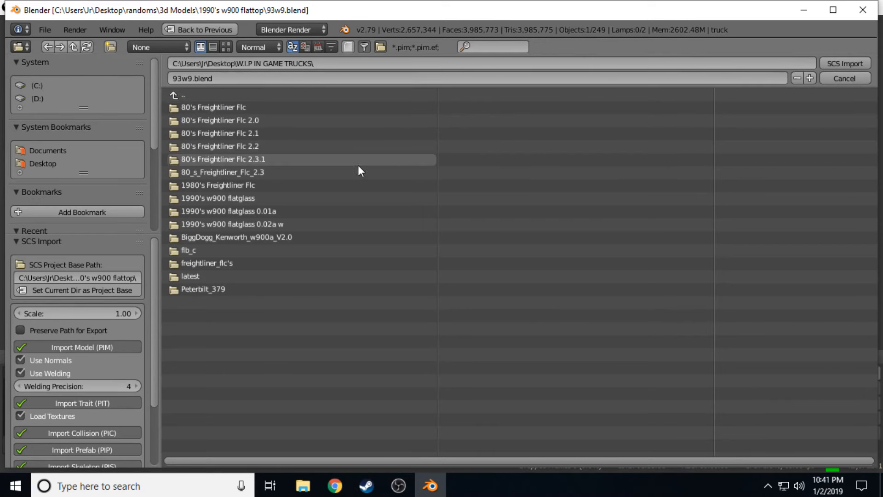
pyautogui.click(859, 82)
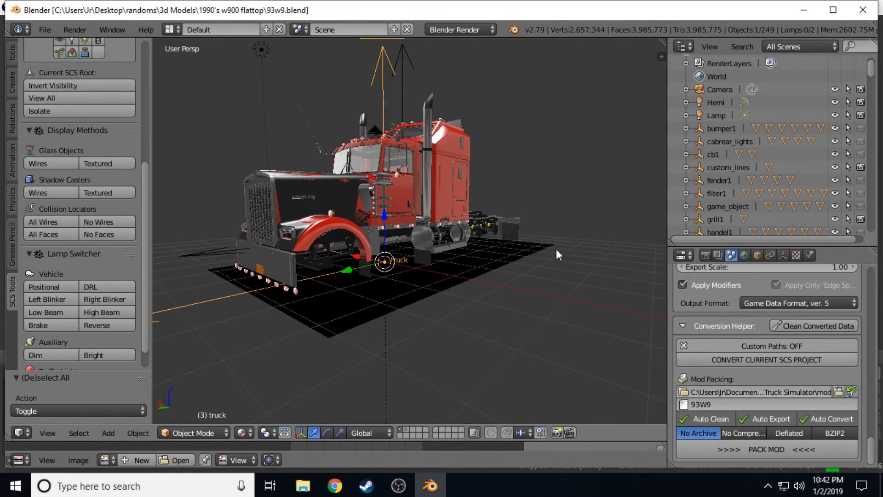
# Inspect the whole Kenworth truck model from several angles and distances, and switch to OBS.
pyautogui.scroll(1, 490, 244)
pyautogui.scroll(-1, 476, 256)
pyautogui.moveTo(413, 284); pyautogui.dragTo(533, 316, button='middle')
pyautogui.scroll(-5, 532, 317)
pyautogui.moveTo(476, 314); pyautogui.dragTo(161, 316, button='middle')
pyautogui.scroll(4, 603, 319)
pyautogui.scroll(-3, 189, 318)
pyautogui.scroll(1, 492, 287)
pyautogui.scroll(2, 492, 288)
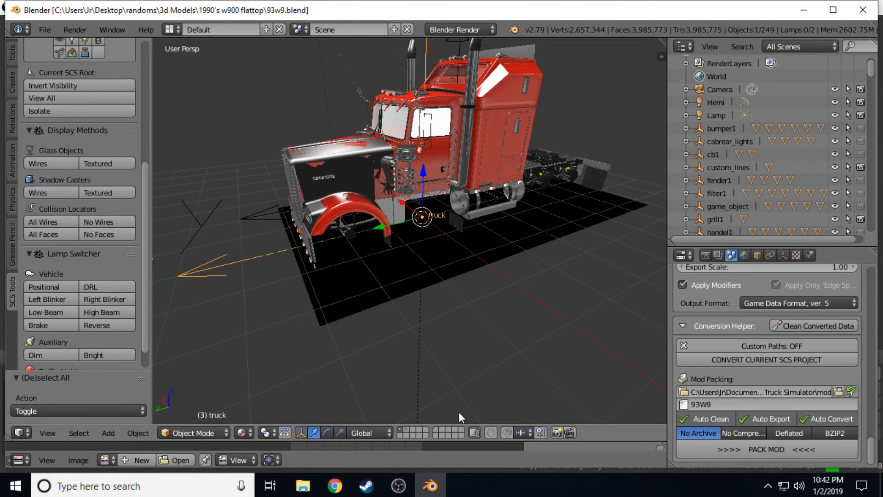
pyautogui.click(399, 487)
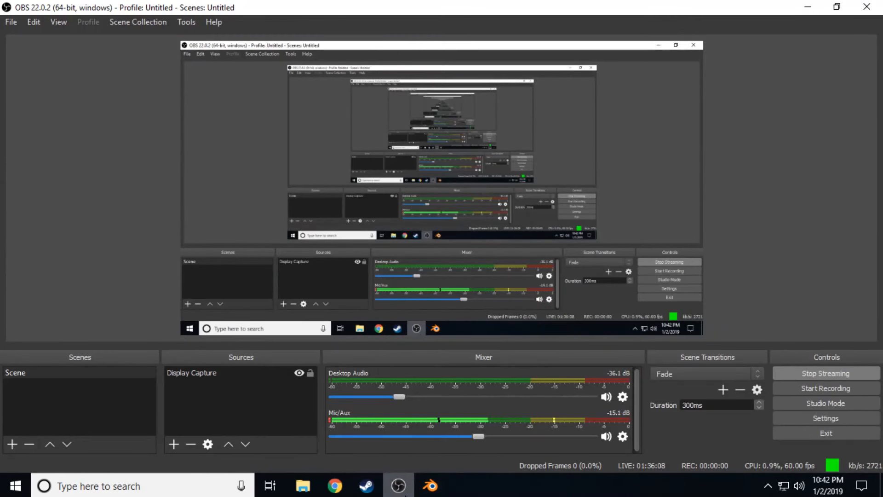